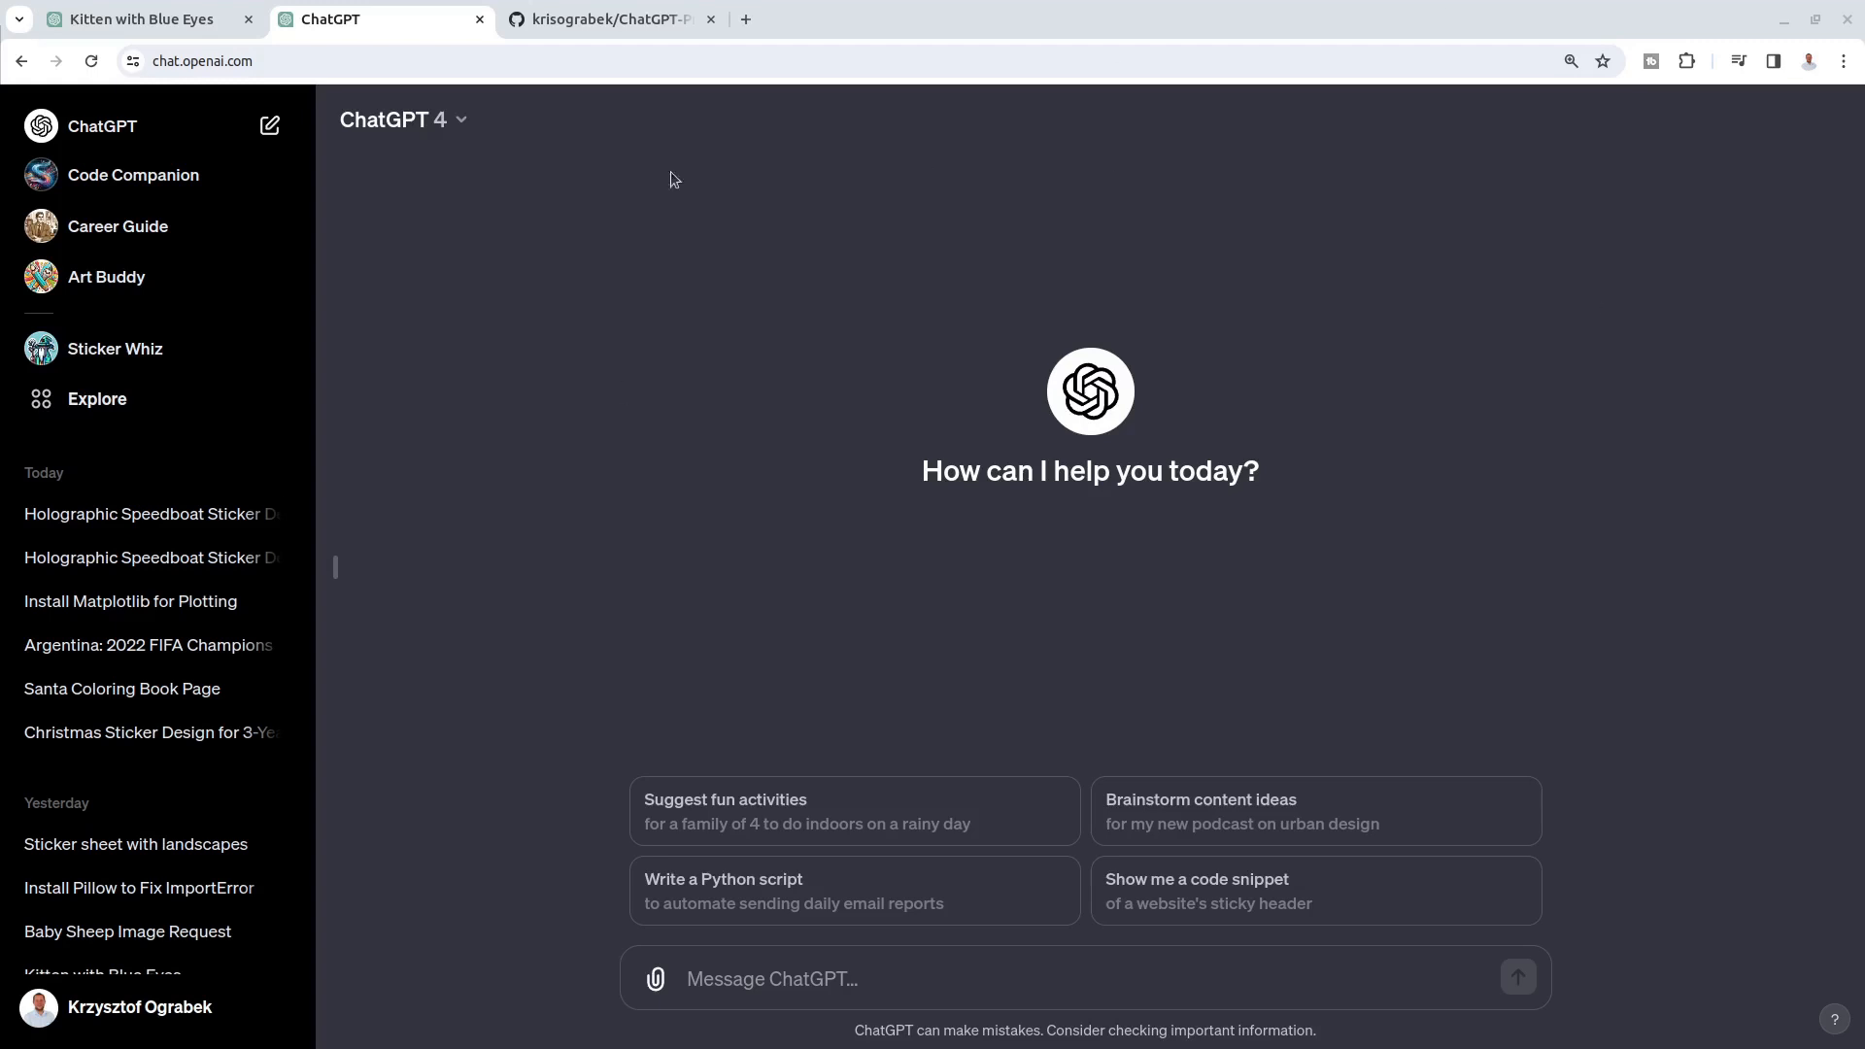
Step: Review the cartoon kitten, baby goat and giraffe-and-elephant picnic images in the "Kitten with Blue Eyes" conversation
{"action": "left_click", "coordinate": [118, 20]}
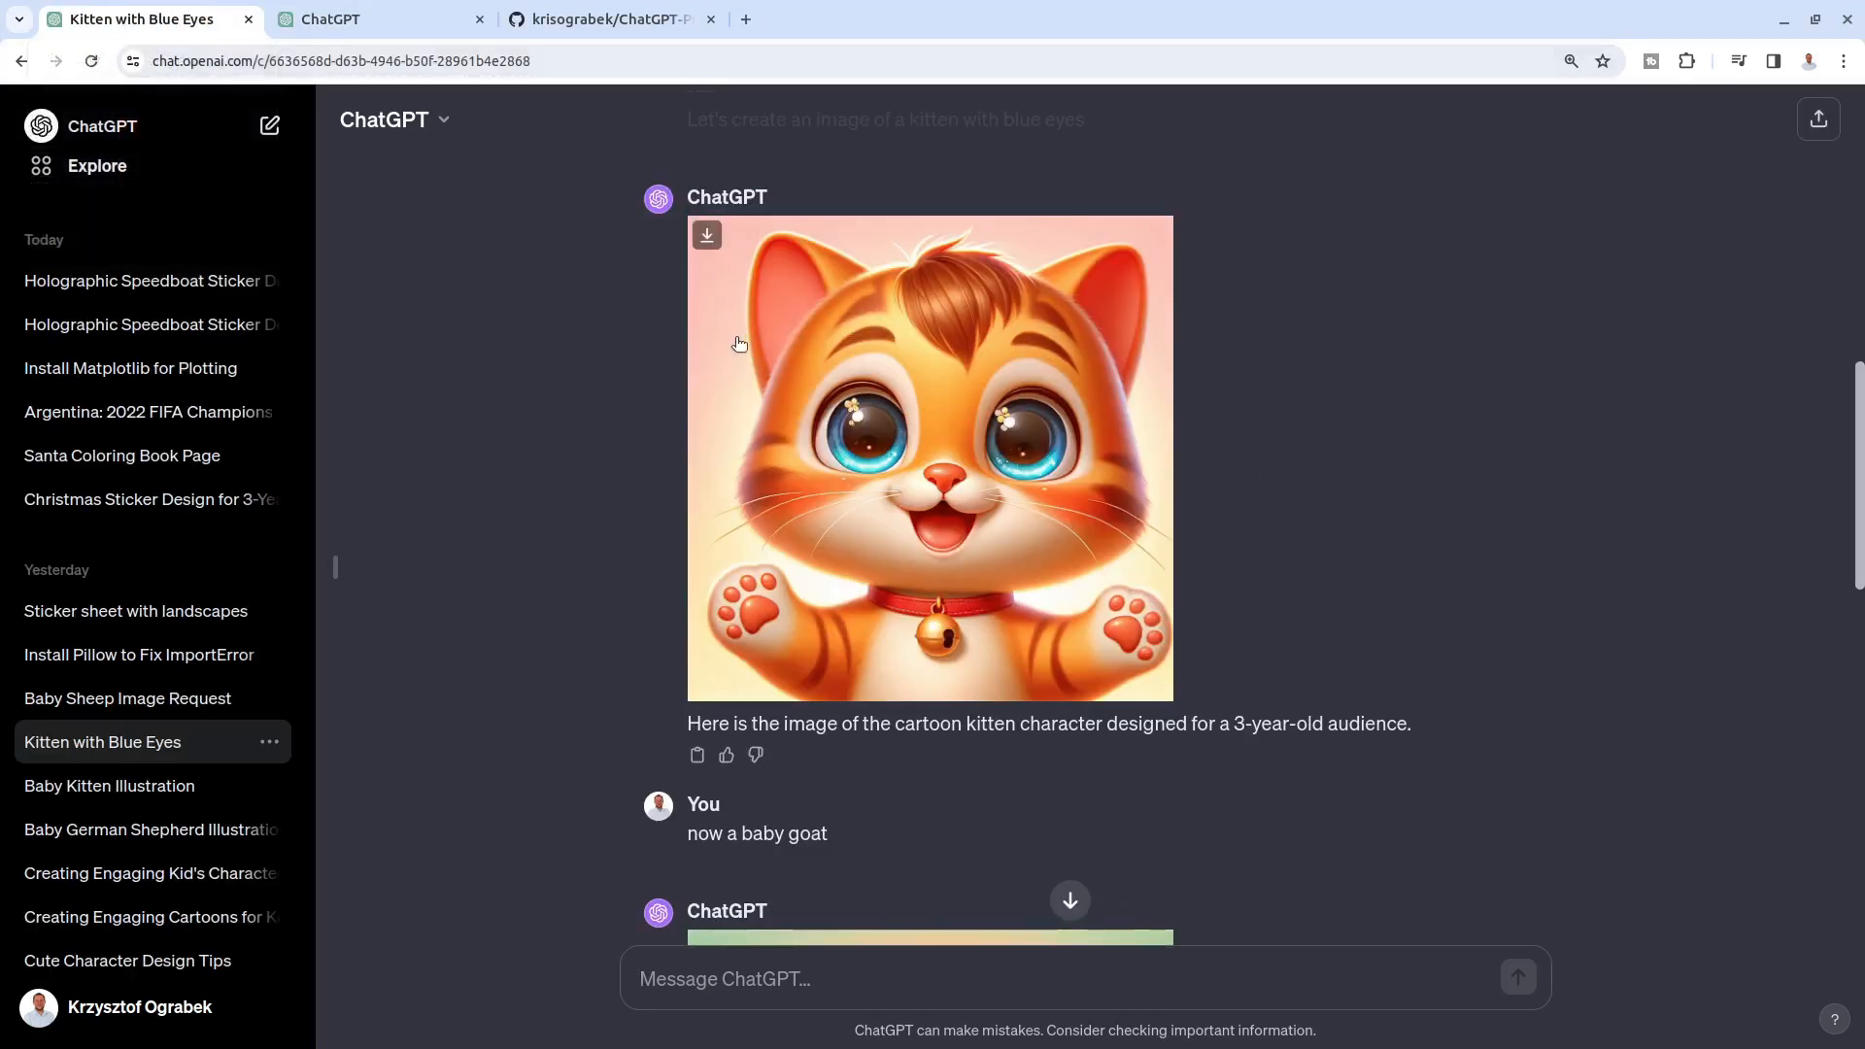
{"action": "scroll", "coordinate": [680, 379], "scroll_direction": "up", "scroll_amount": 2}
{"action": "scroll", "coordinate": [698, 392], "scroll_direction": "down", "scroll_amount": 2}
{"action": "scroll", "coordinate": [596, 237], "scroll_direction": "up", "scroll_amount": 1}
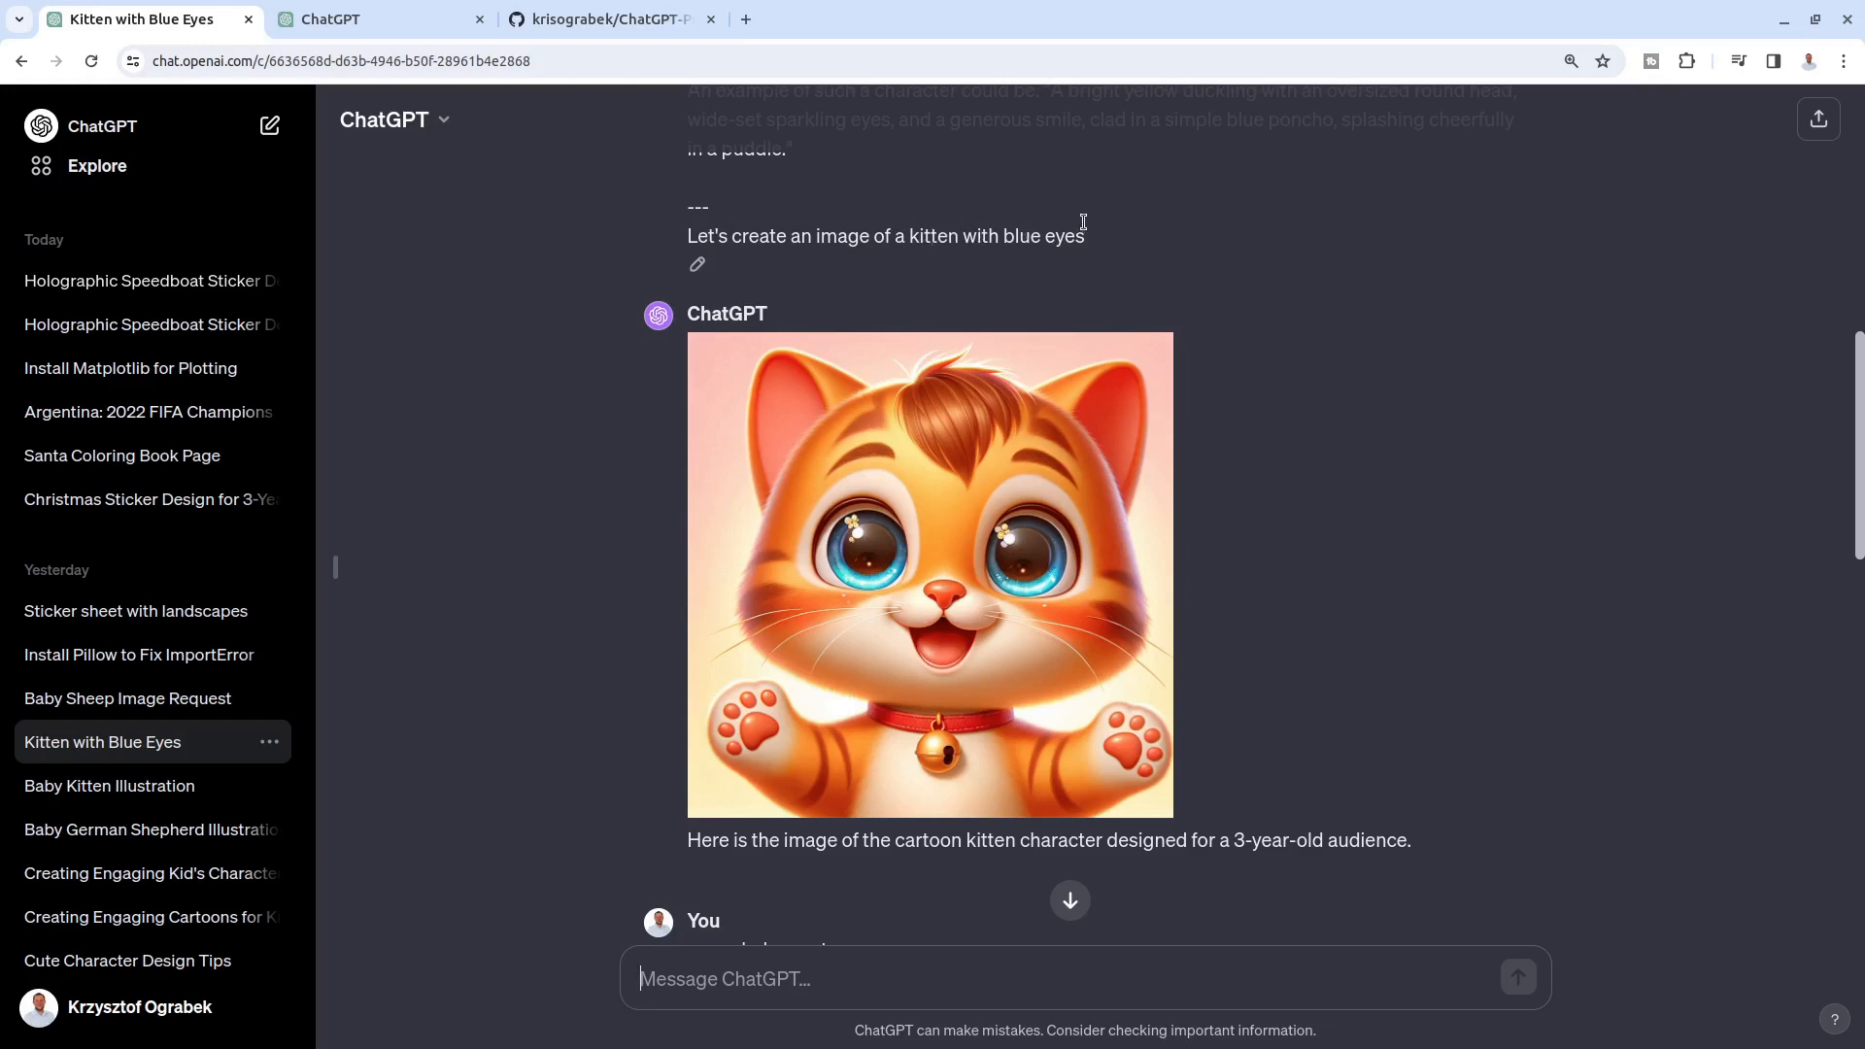
{"action": "scroll", "coordinate": [1078, 238], "scroll_direction": "down", "scroll_amount": 6}
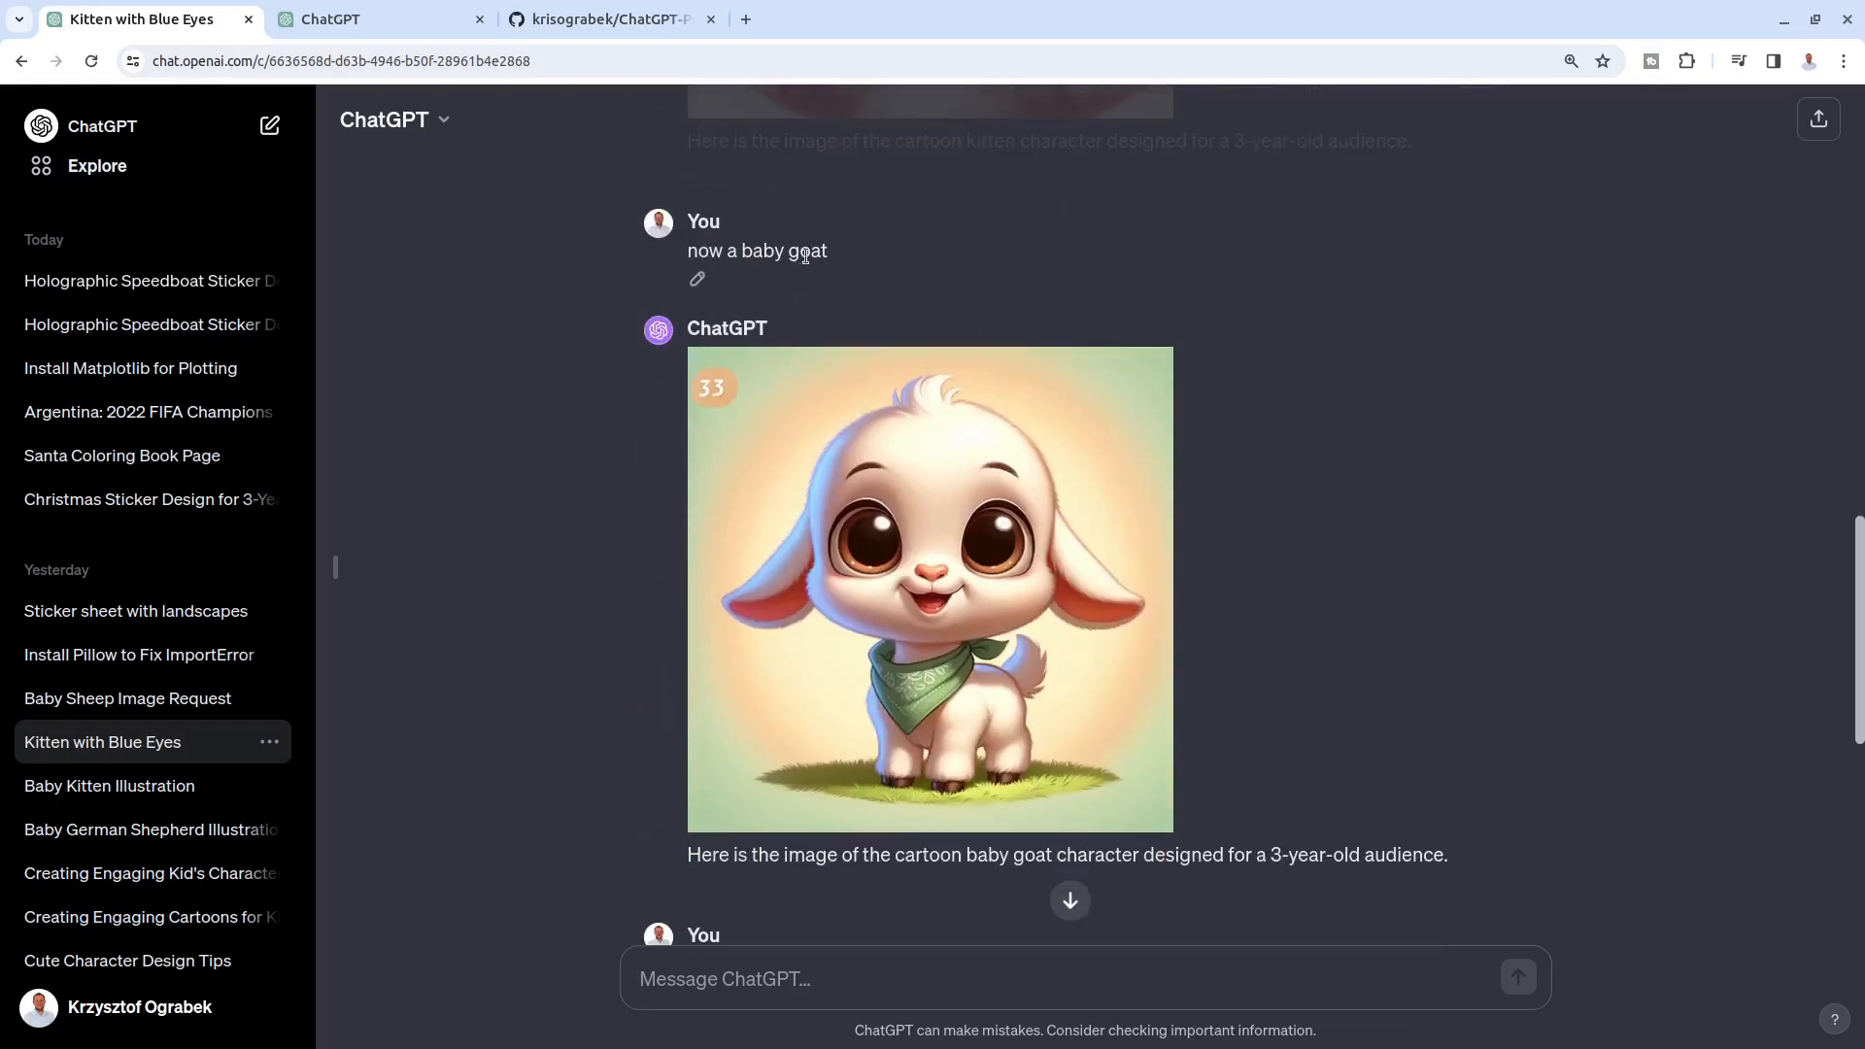
{"action": "scroll", "coordinate": [923, 325], "scroll_direction": "down", "scroll_amount": 6}
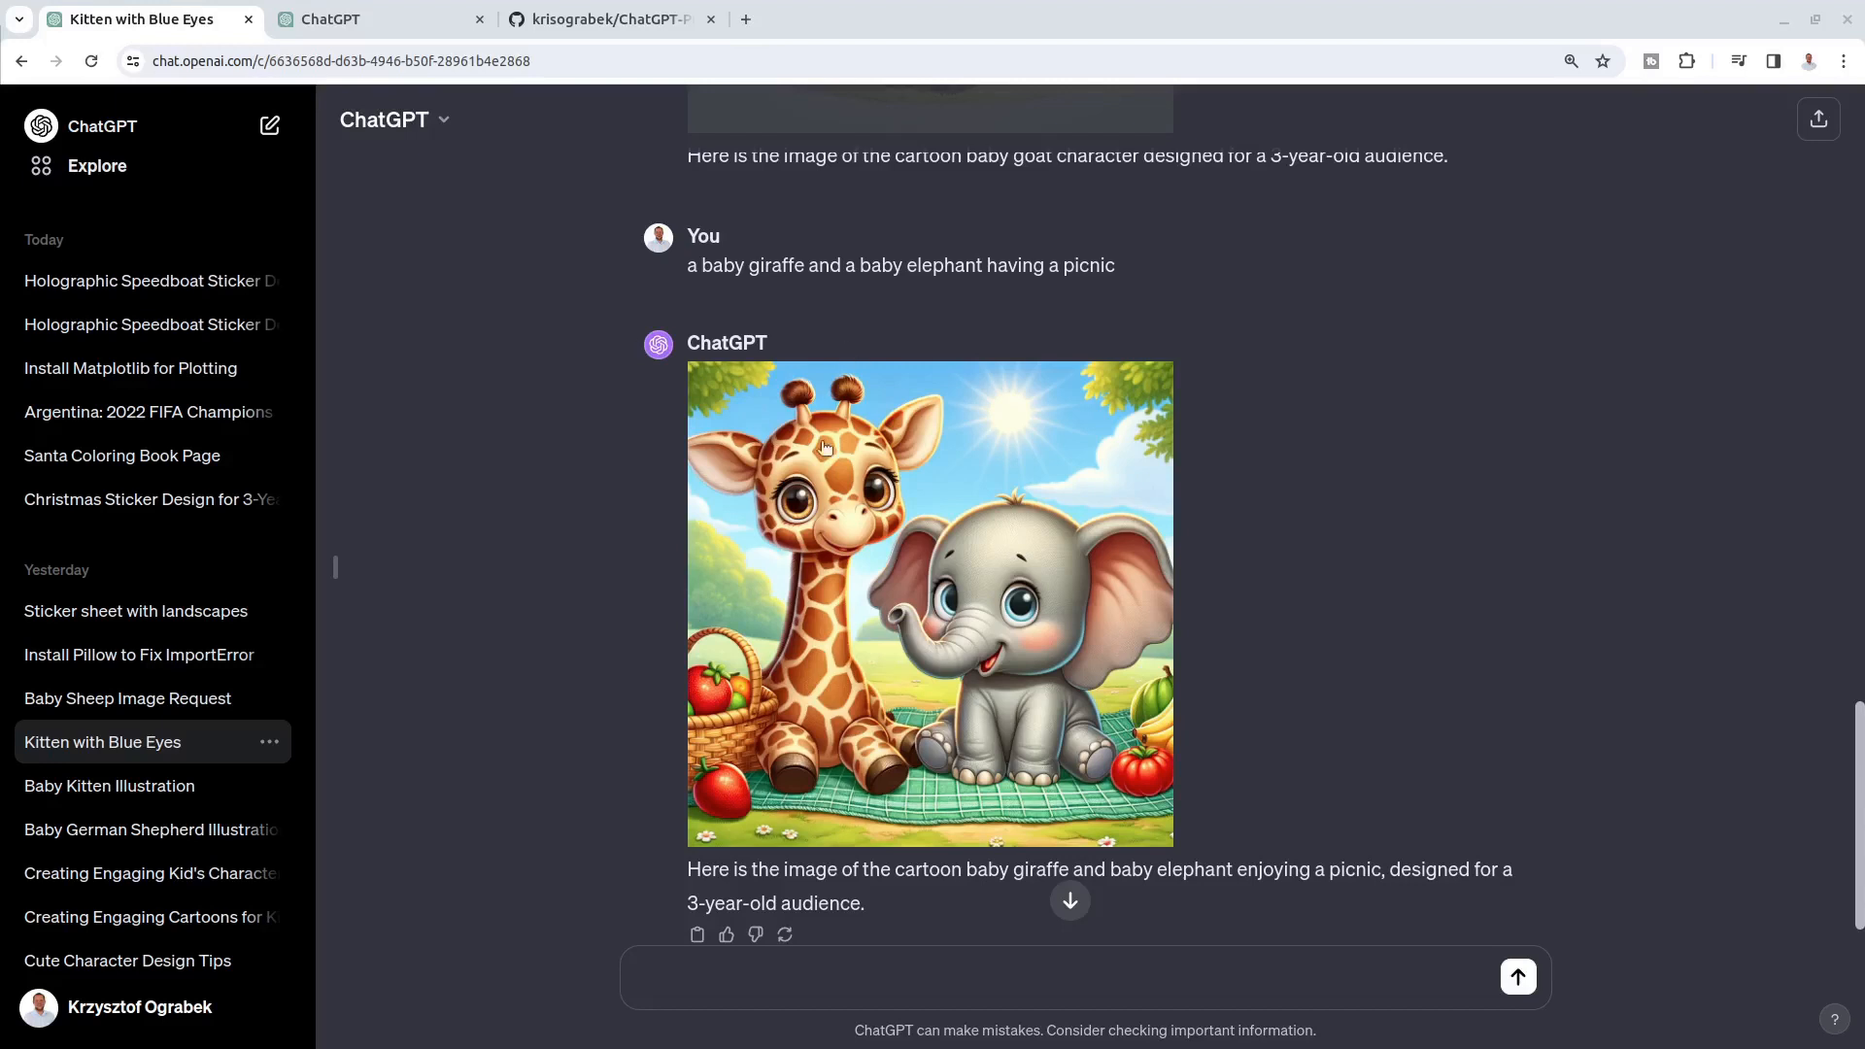
{"action": "scroll", "coordinate": [369, 446], "scroll_direction": "up", "scroll_amount": 5}
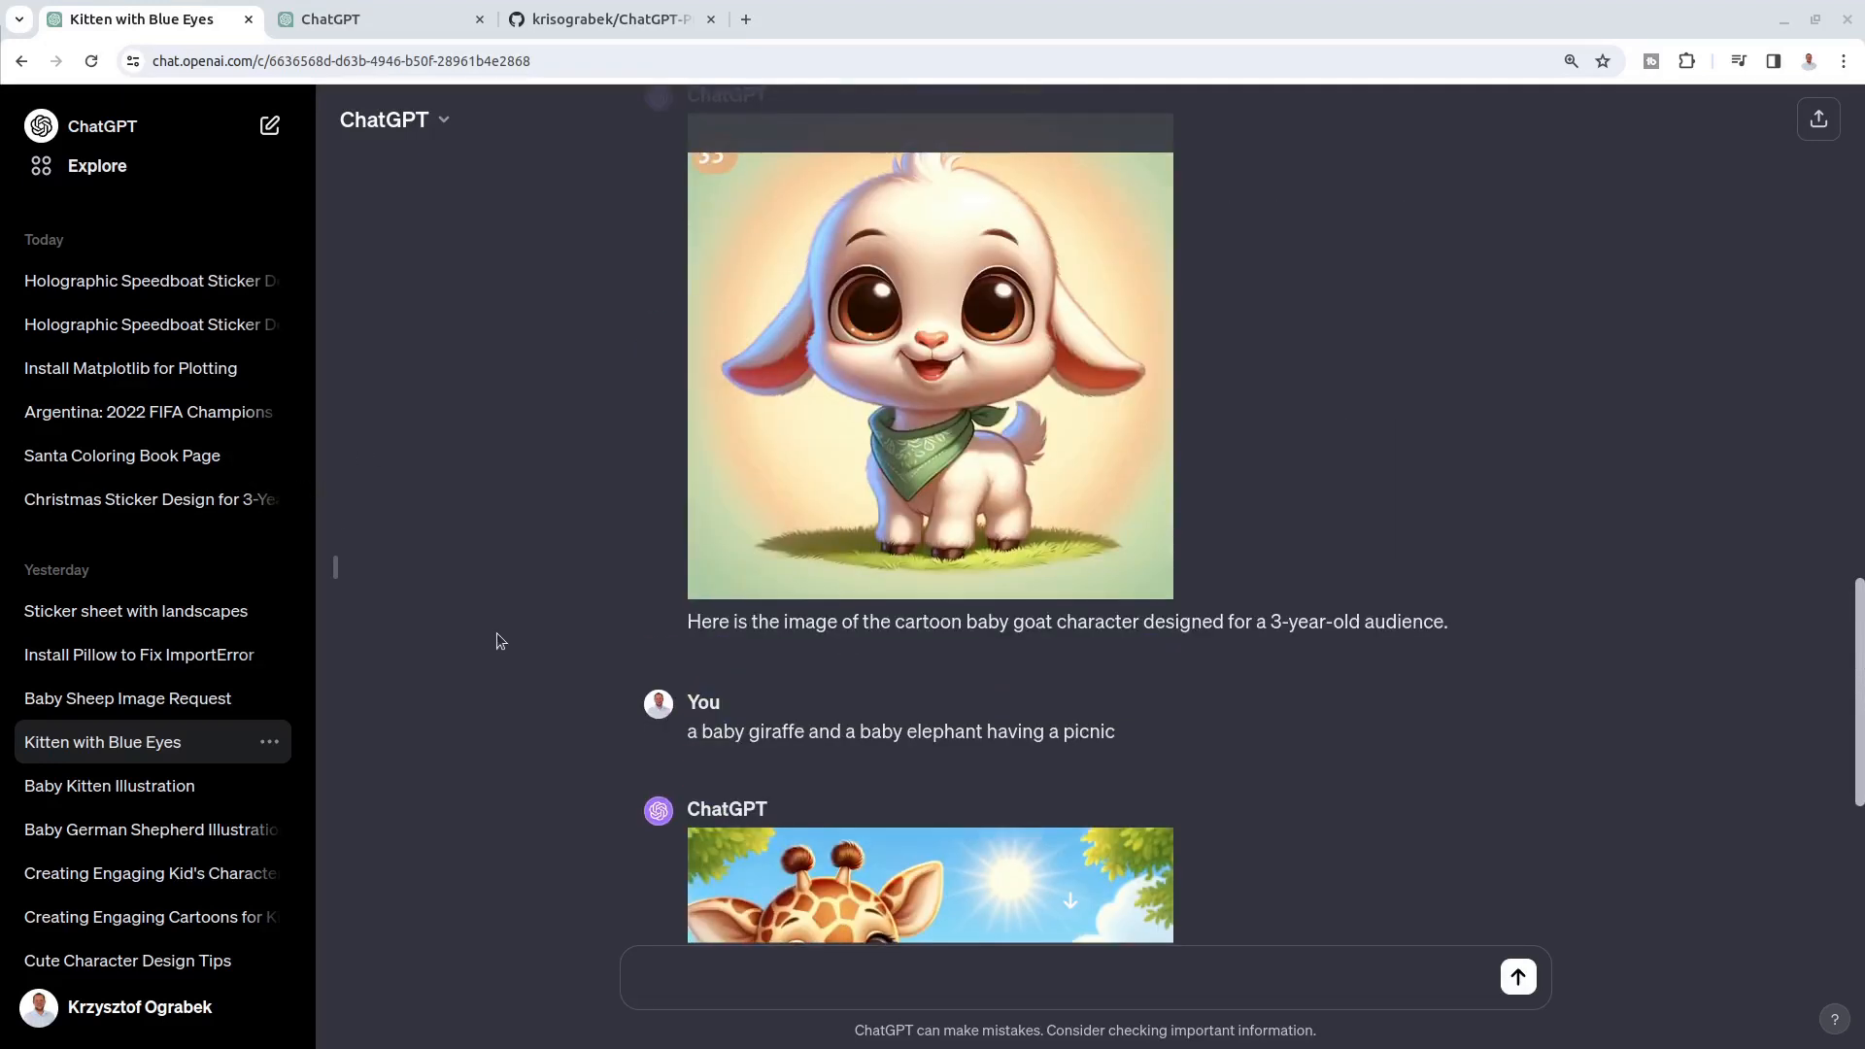
{"action": "scroll", "coordinate": [146, 456], "scroll_direction": "up", "scroll_amount": 3}
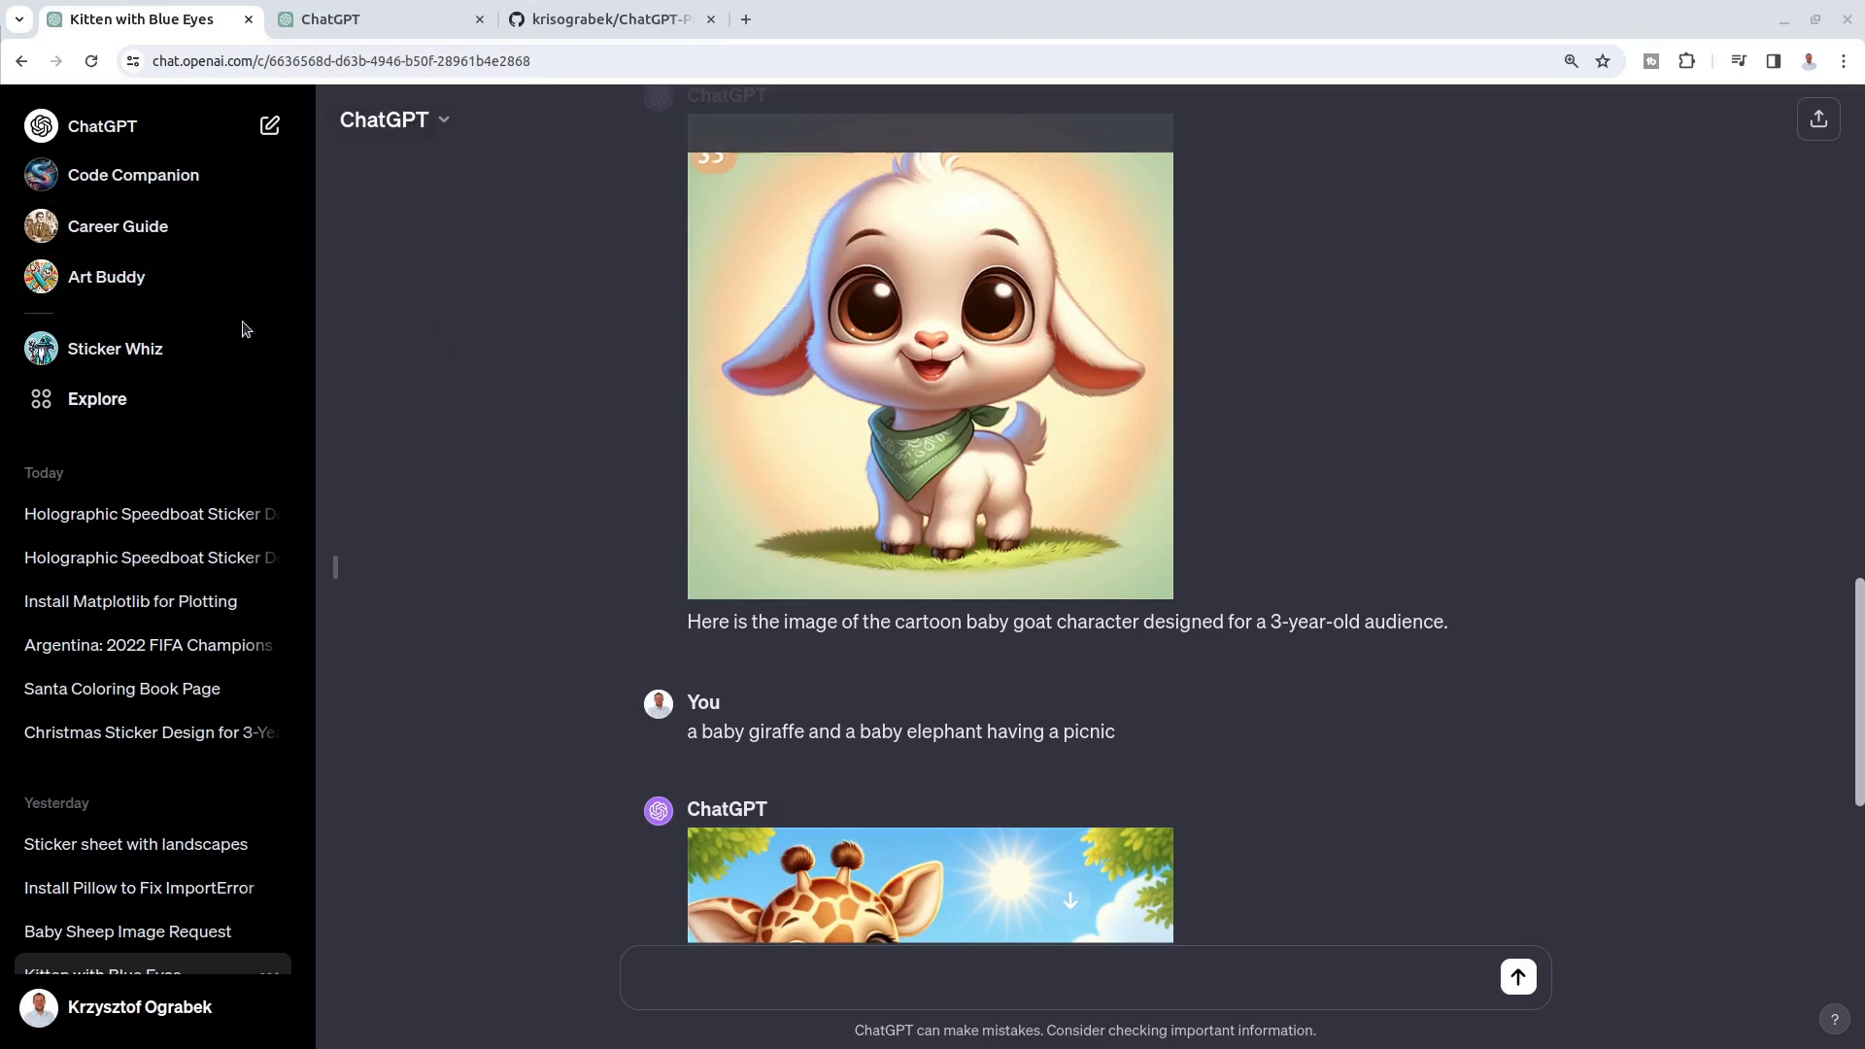
Step: View the Art Buddy GPT's start page, and read the image-style prompts in the ChatGPT-Prompts README on GitHub
{"action": "left_click", "coordinate": [127, 282]}
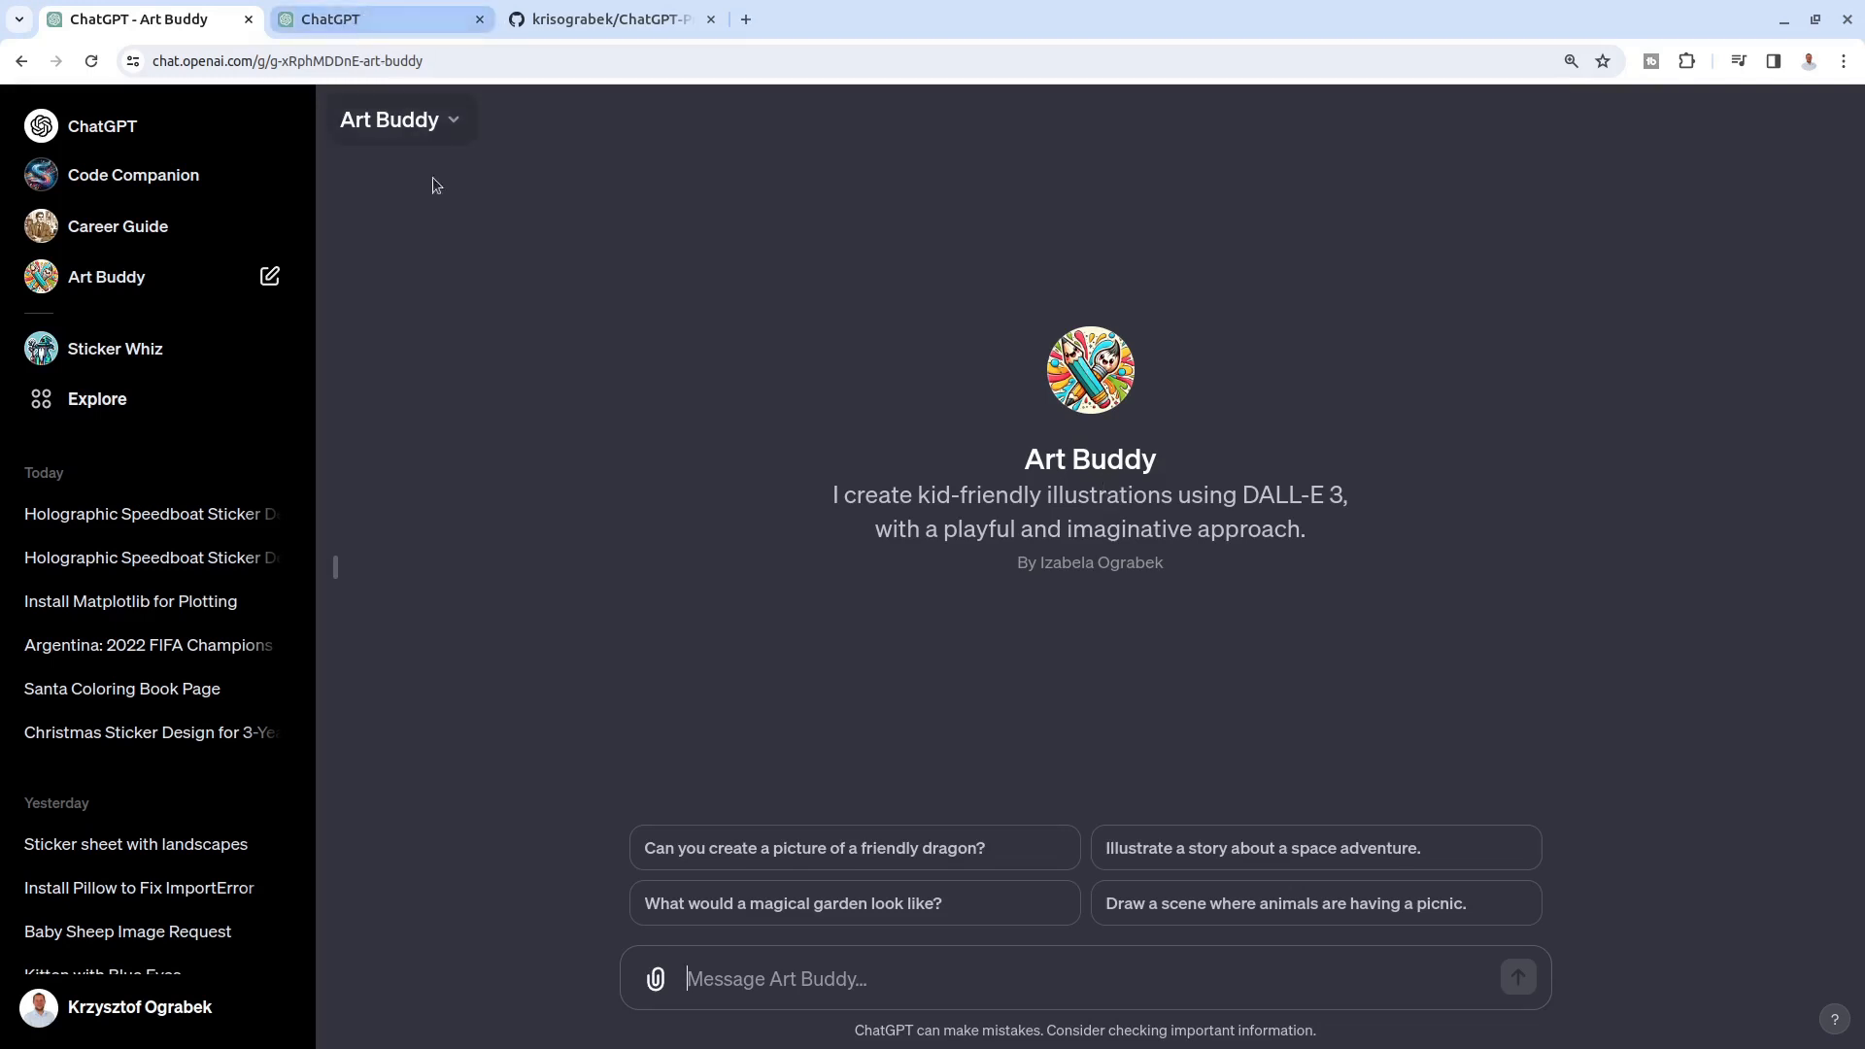
{"action": "left_click", "coordinate": [563, 21]}
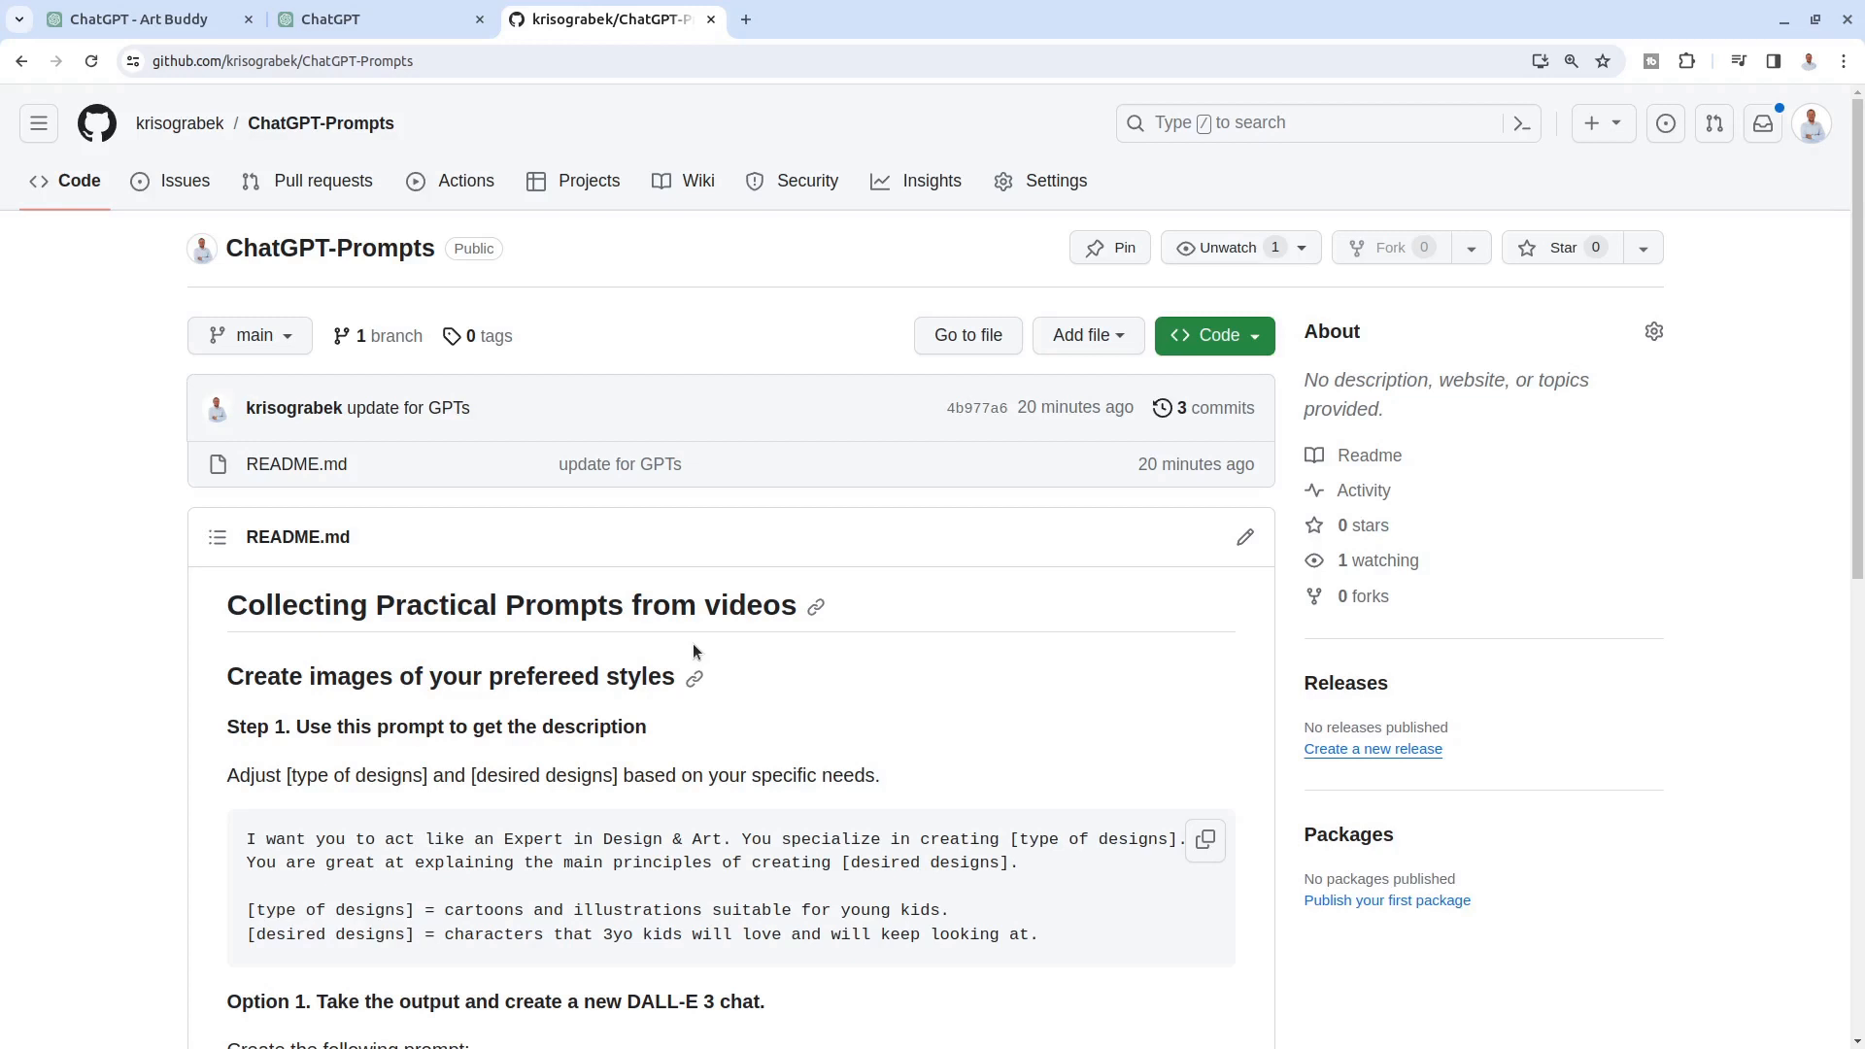
{"action": "scroll", "coordinate": [680, 651], "scroll_direction": "down", "scroll_amount": 4}
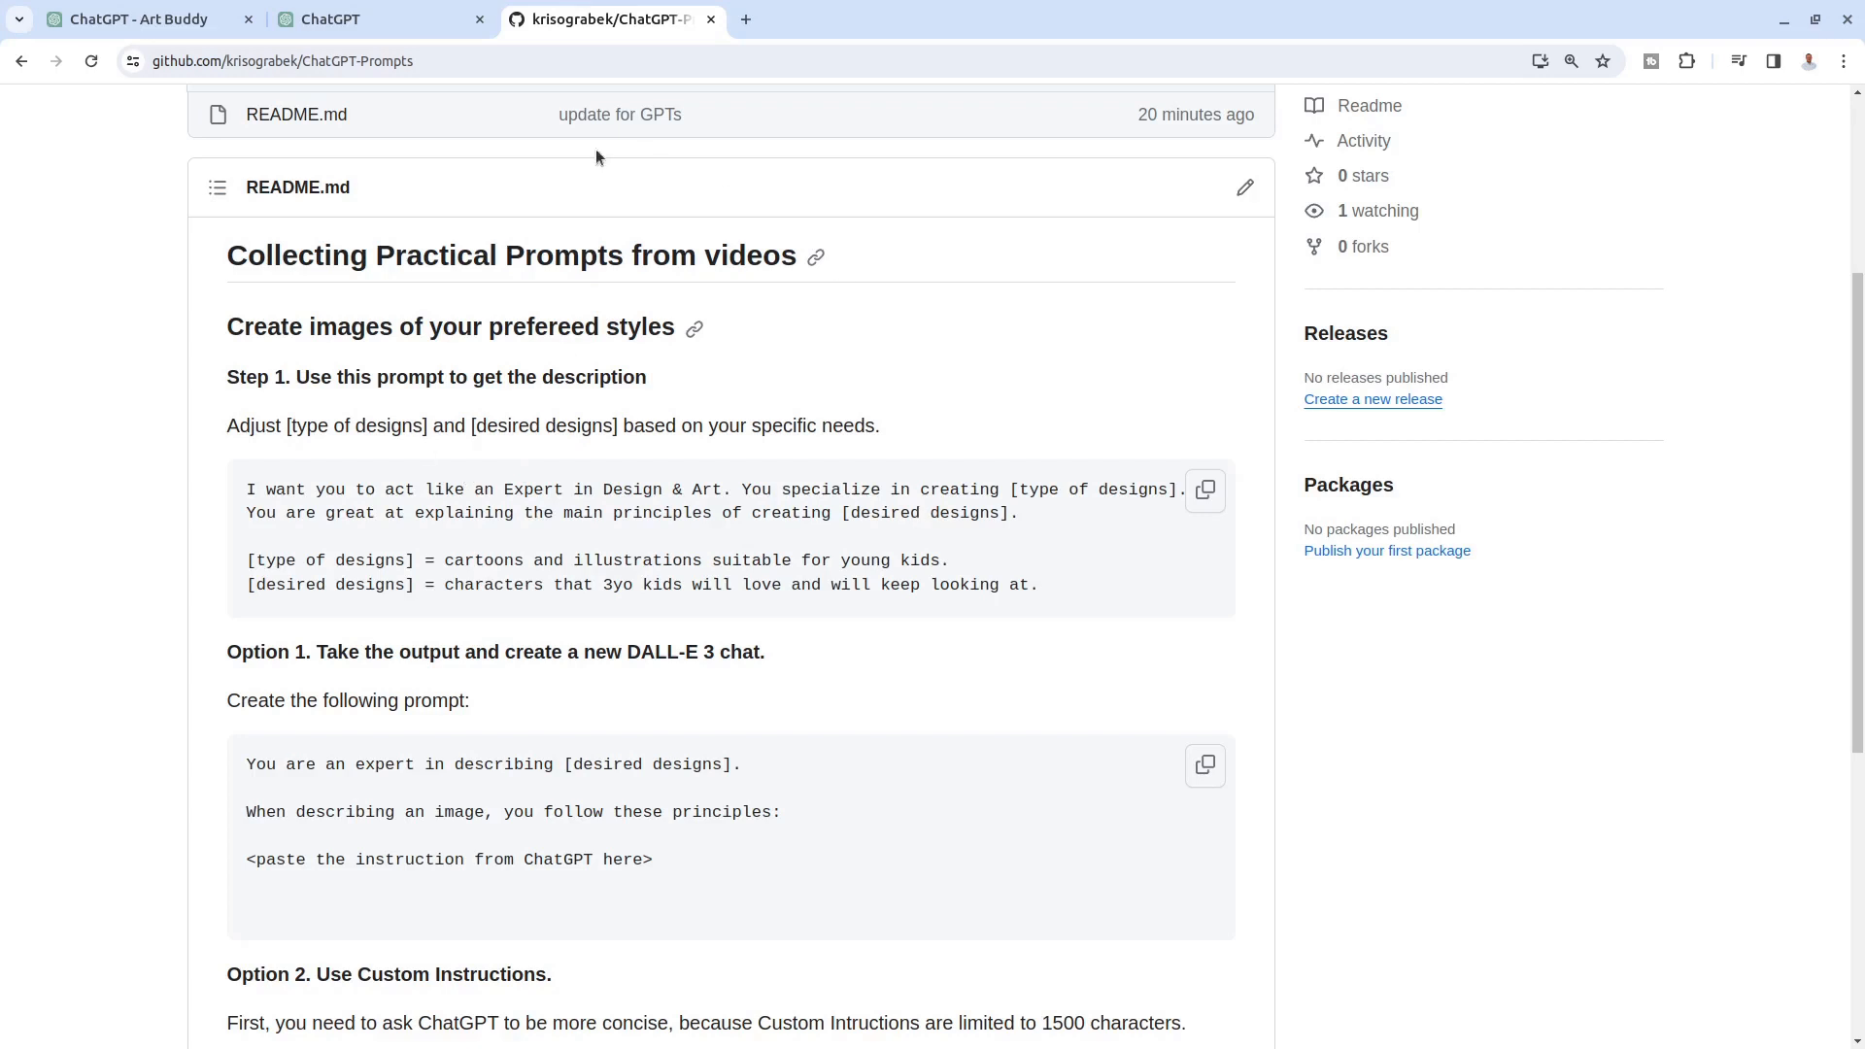
Step: Replace the Art Buddy page with a new ChatGPT 4 chat and close the duplicate ChatGPT browser tab
{"action": "left_click", "coordinate": [146, 19]}
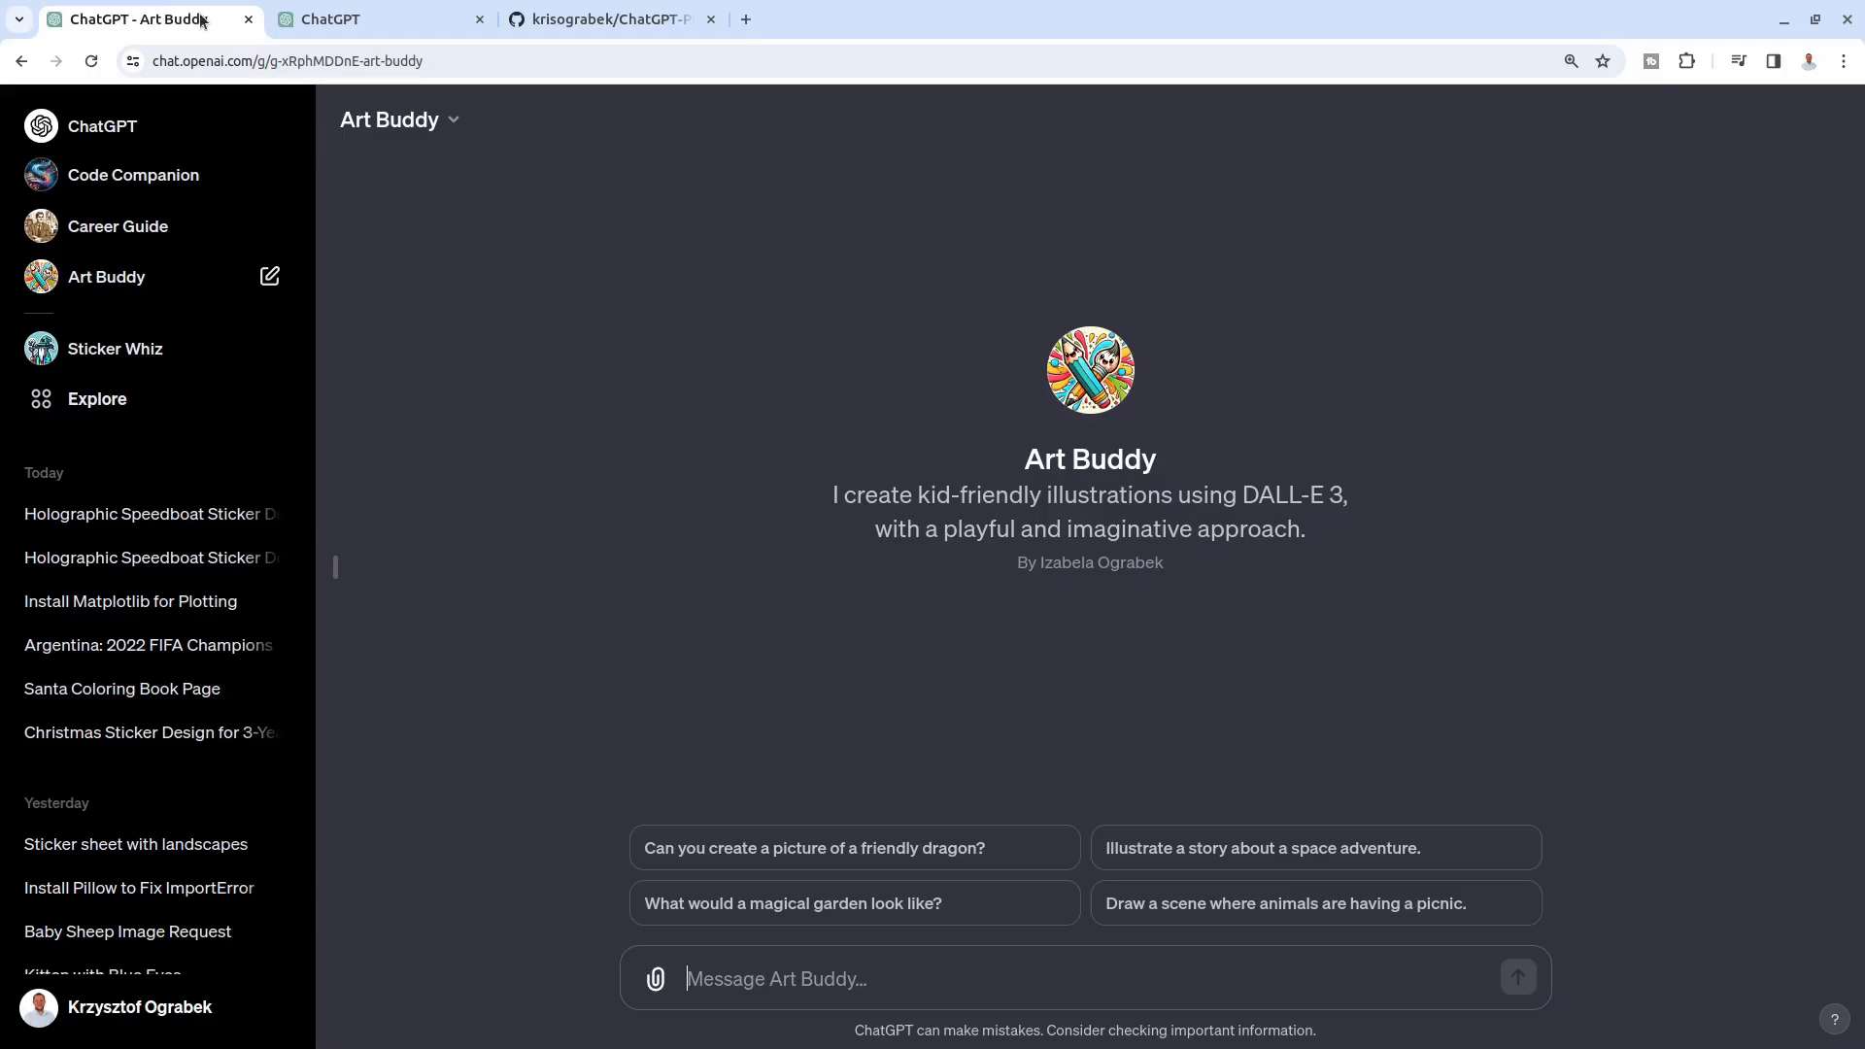
{"action": "left_click", "coordinate": [126, 129]}
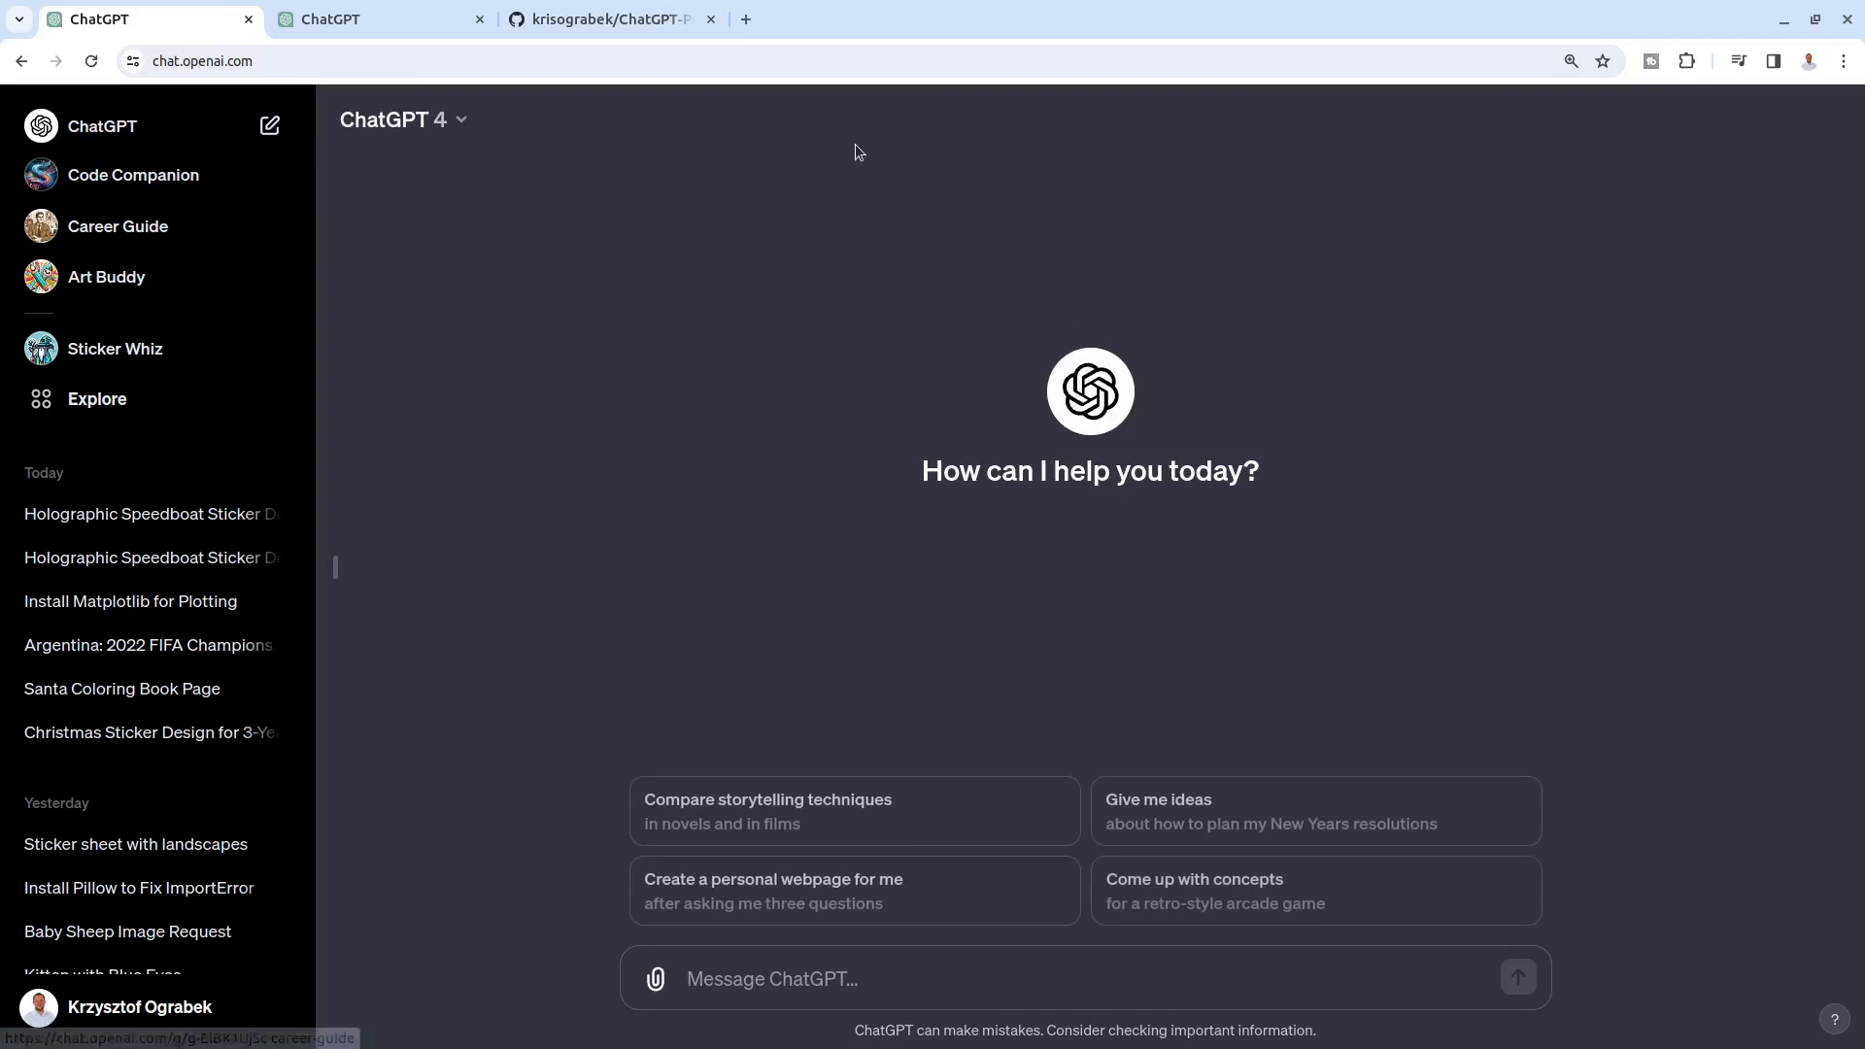
{"action": "left_click", "coordinate": [379, 19]}
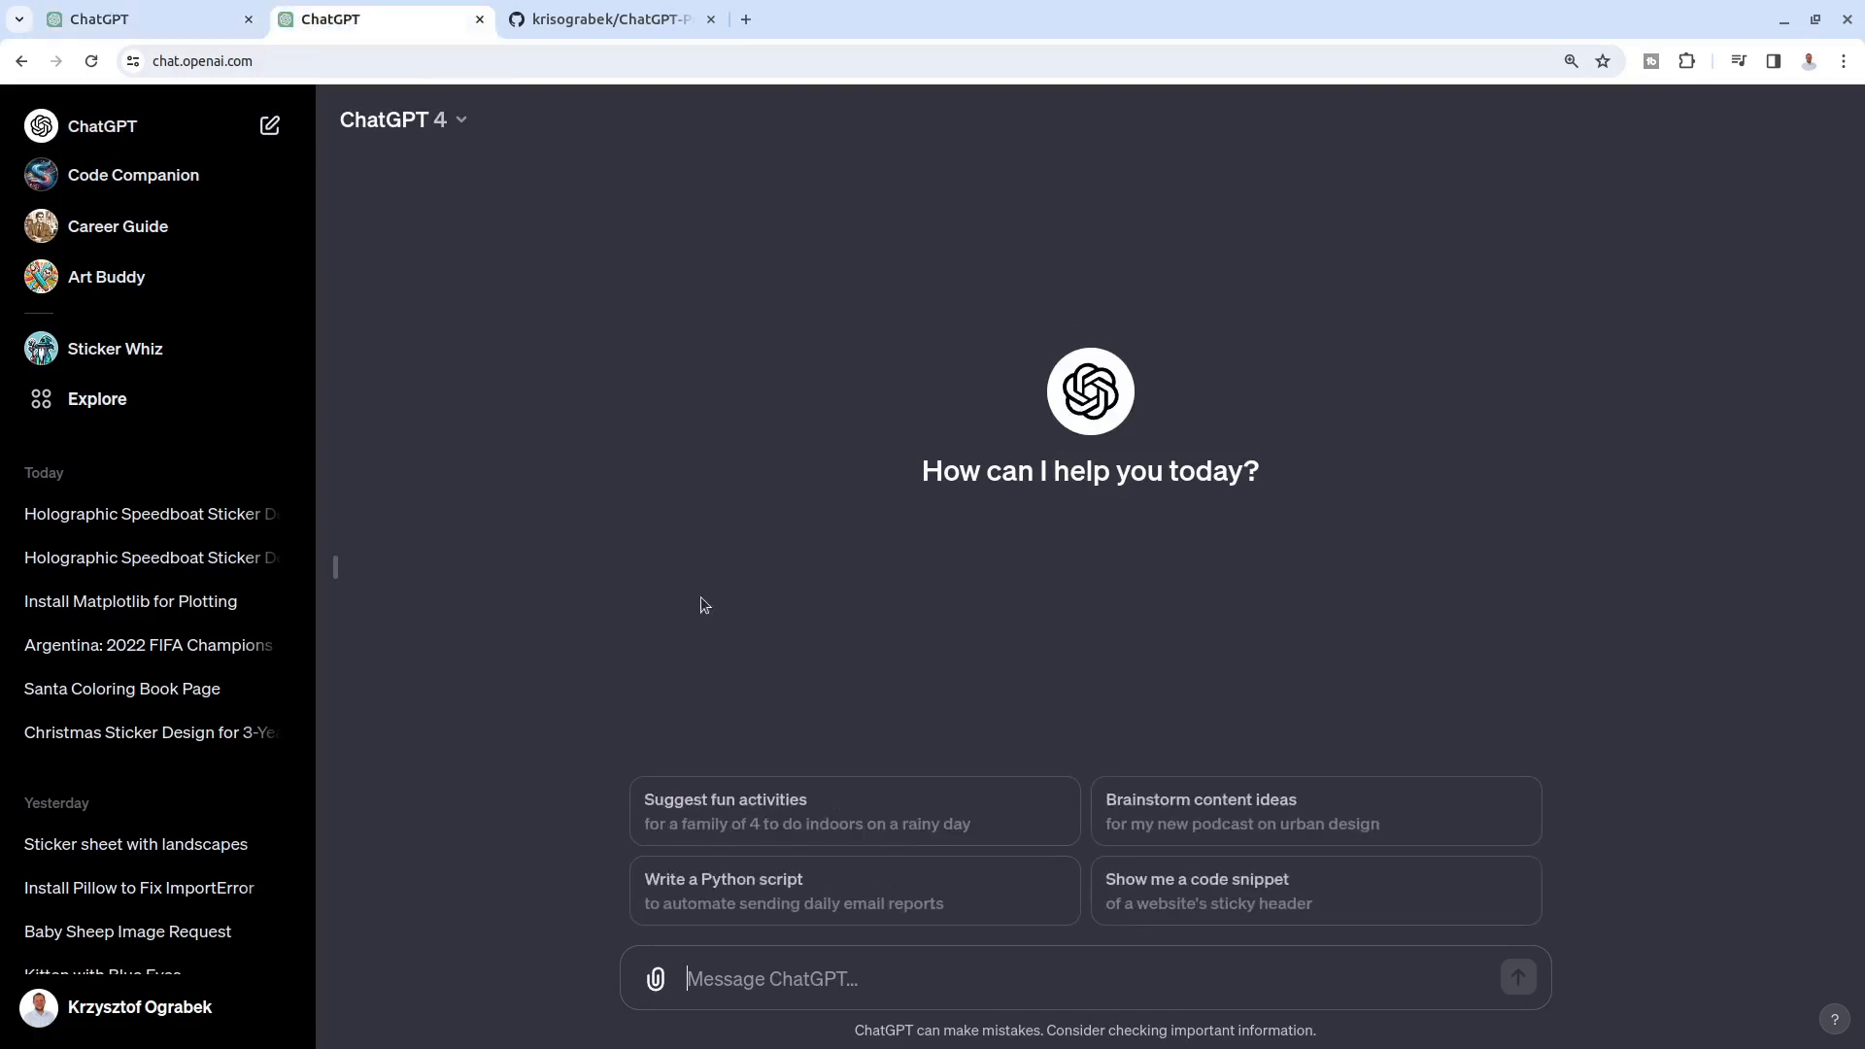
{"action": "key", "text": "ctrl+w"}
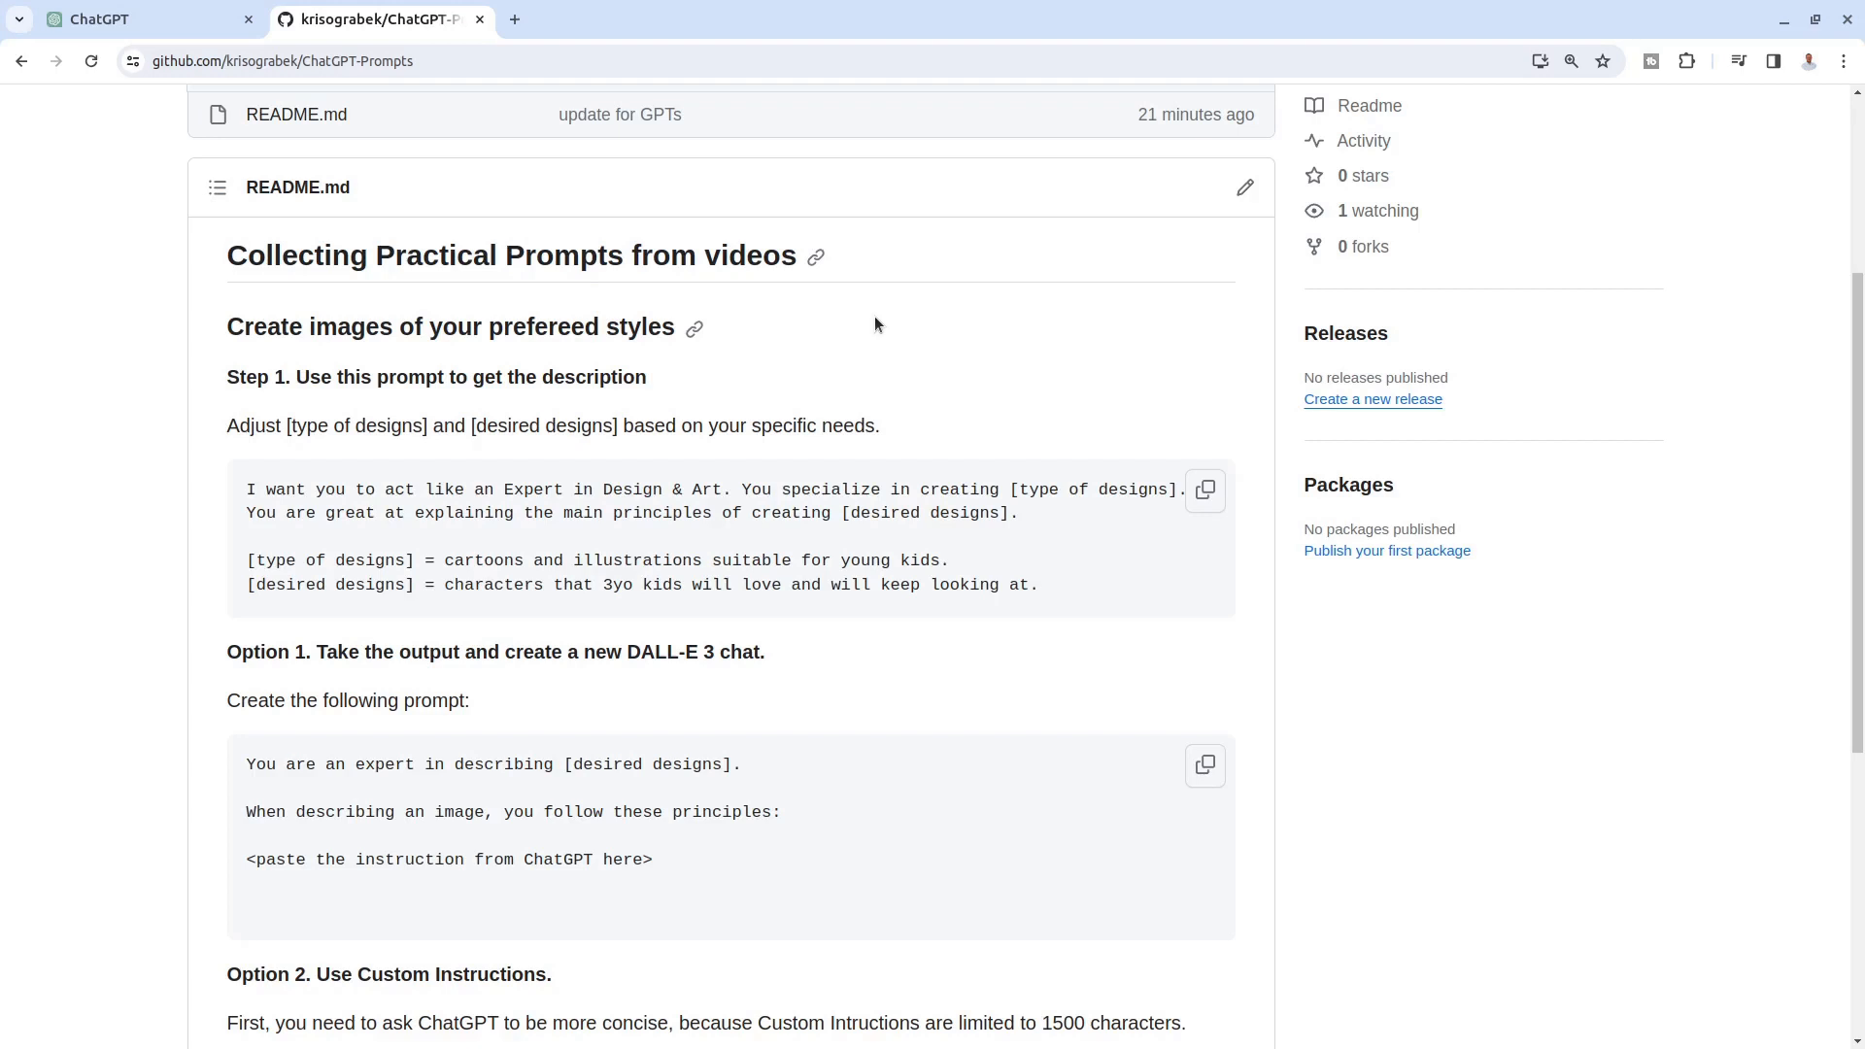
Step: Copy the Step 1 design-expert prompt from the GitHub README and paste it into the new ChatGPT chat's message
{"action": "left_click", "coordinate": [1202, 492]}
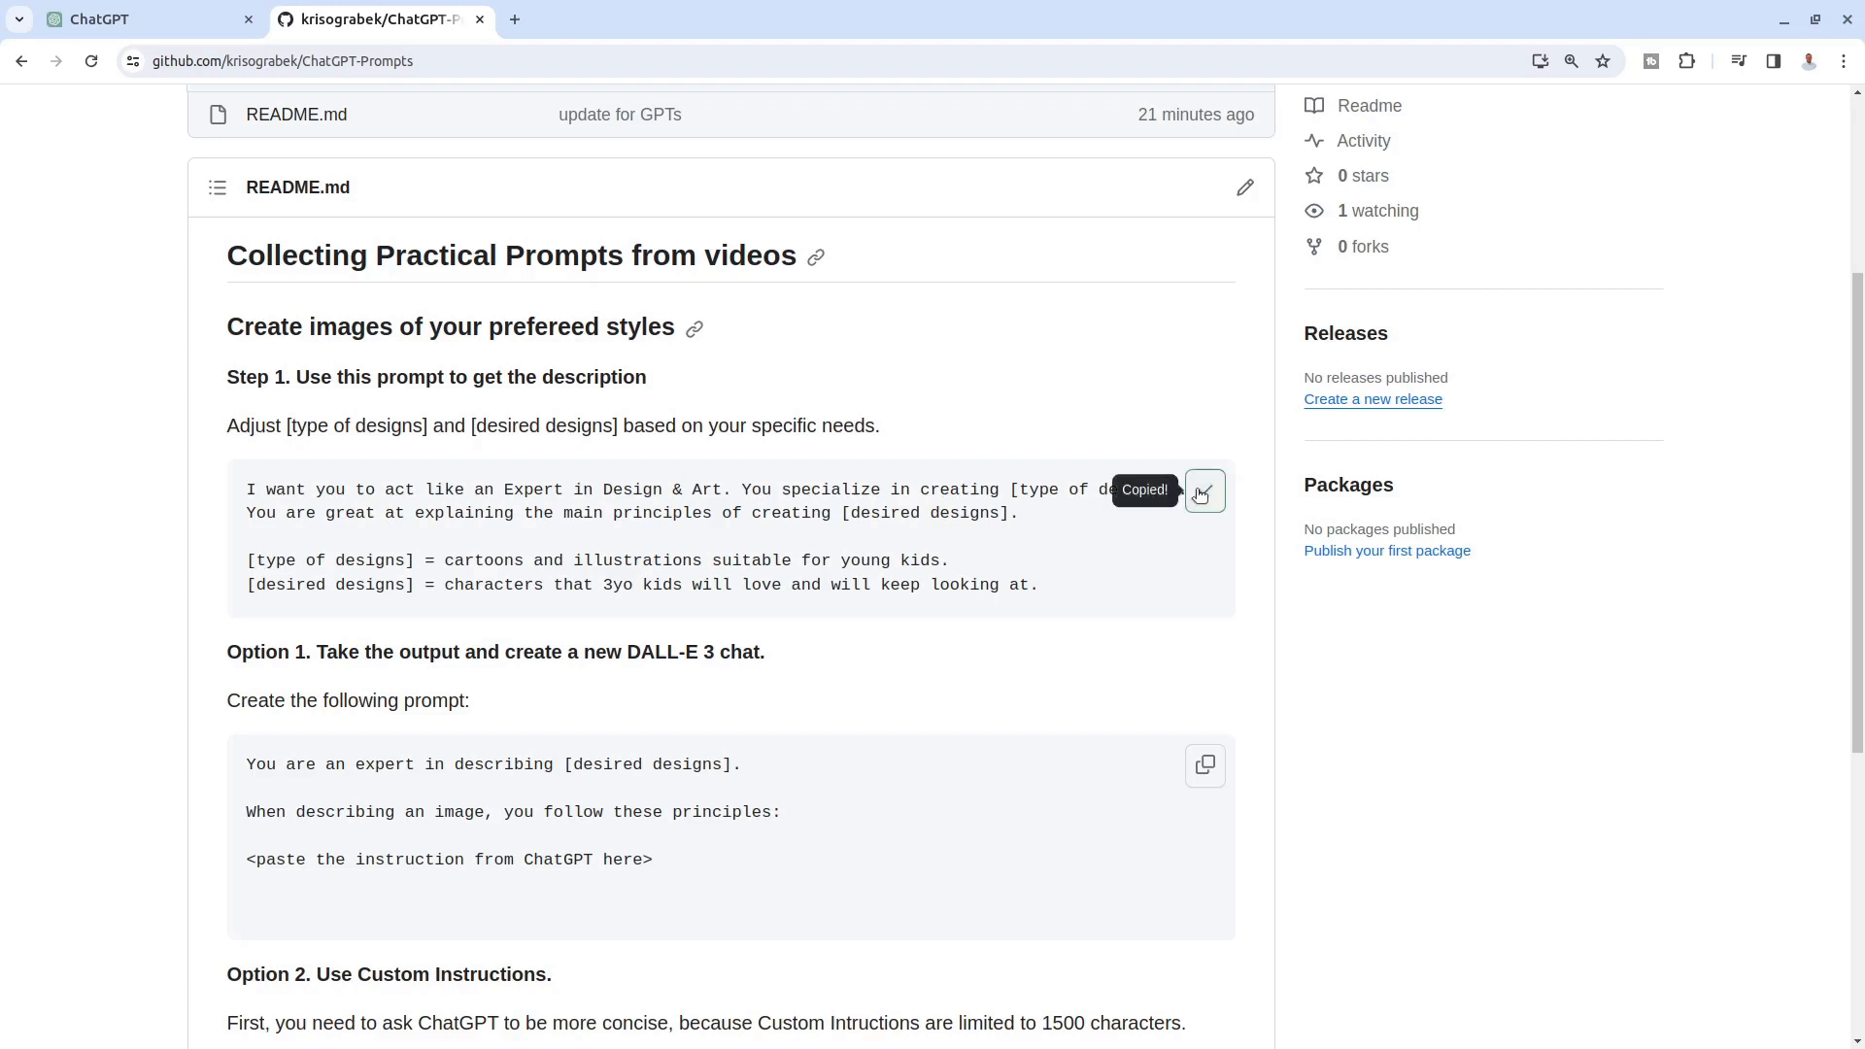
{"action": "left_click", "coordinate": [154, 22]}
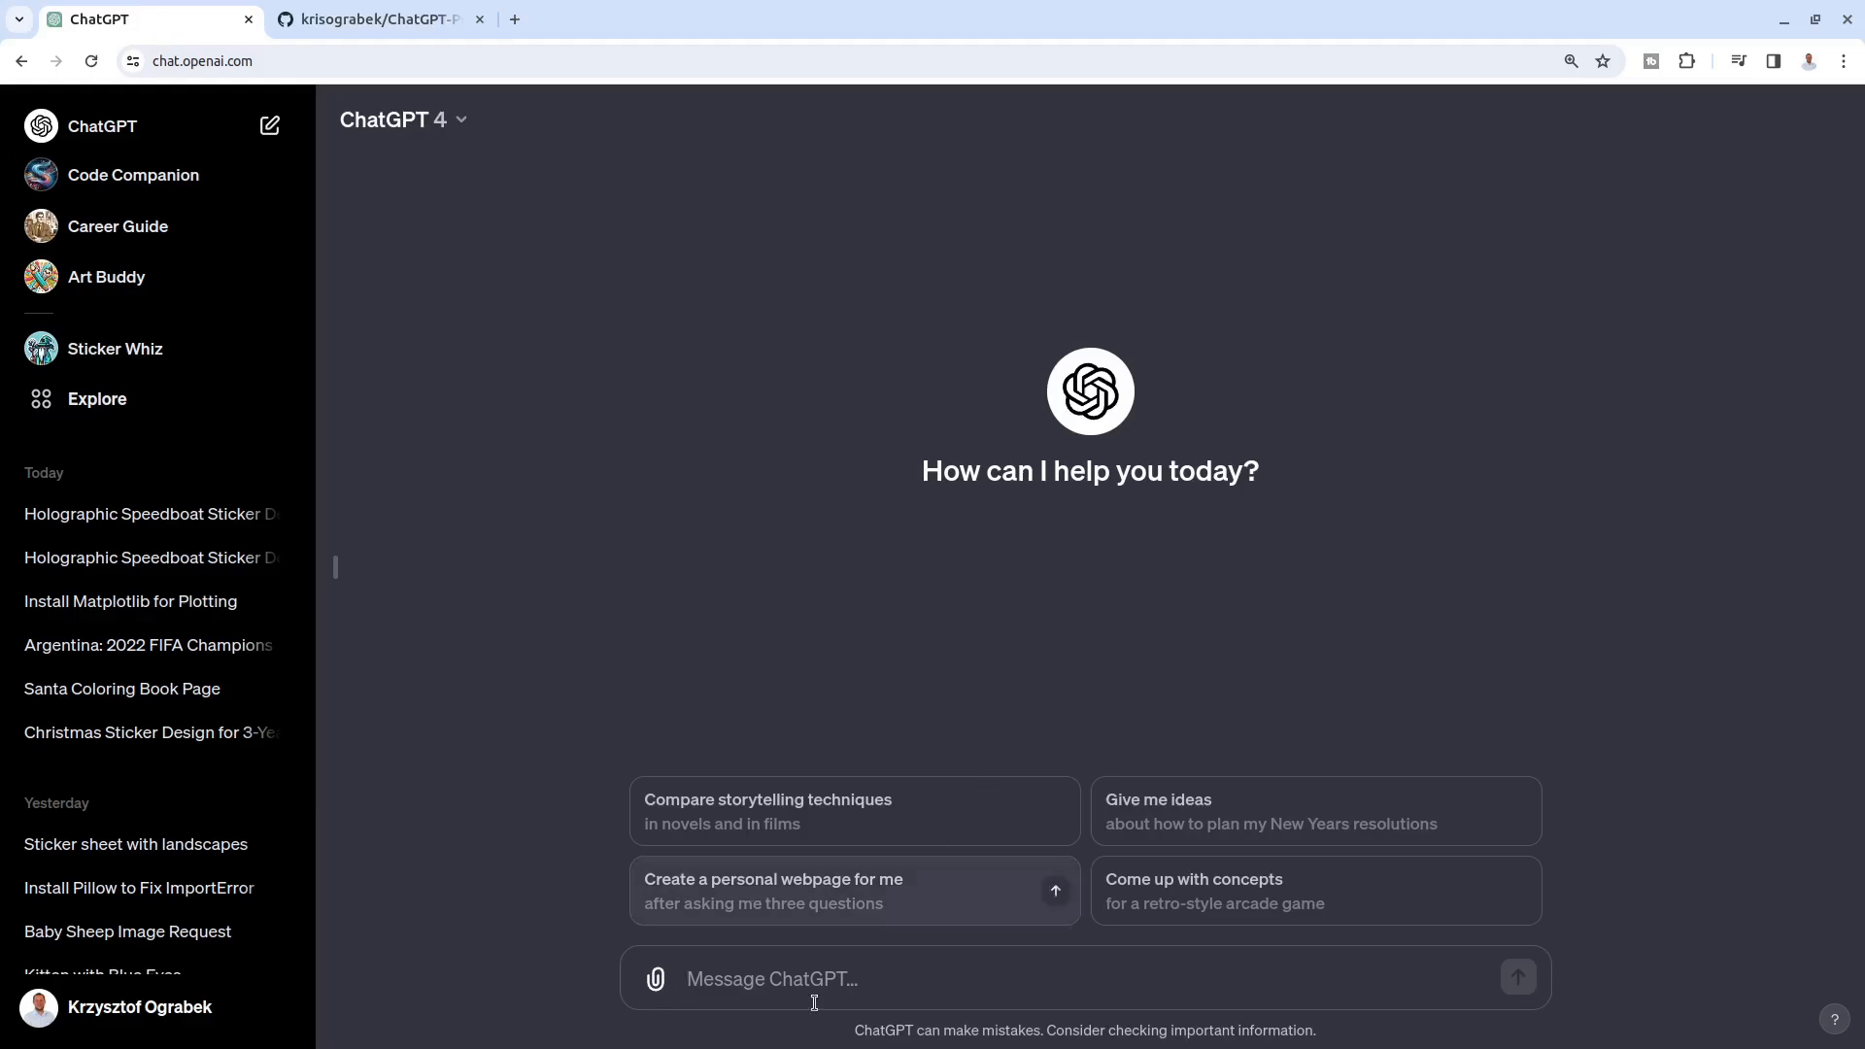
{"action": "key", "text": "ctrl+v"}
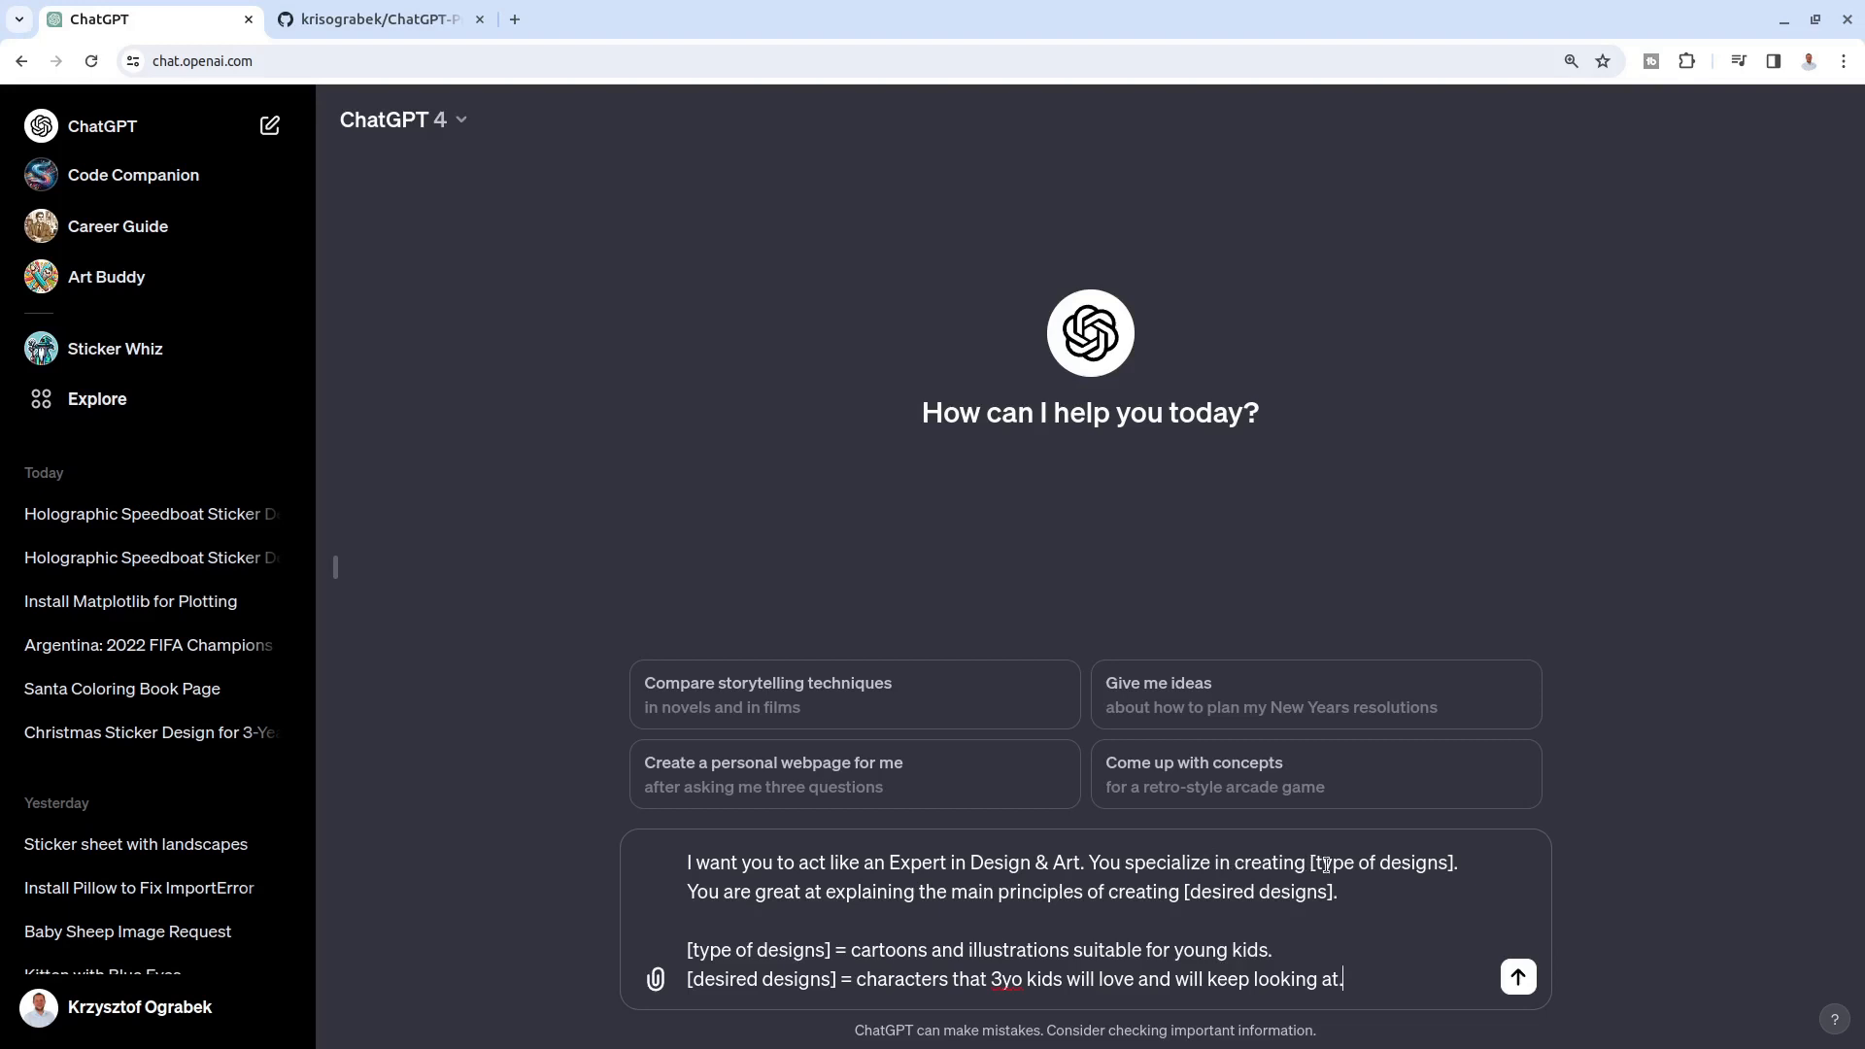
Step: Check the [type of designs] placeholder and its definition in the pasted prompt, and send the prompt to ChatGPT 4
{"action": "left_click_drag", "start_coordinate": [1316, 864], "coordinate": [1446, 864]}
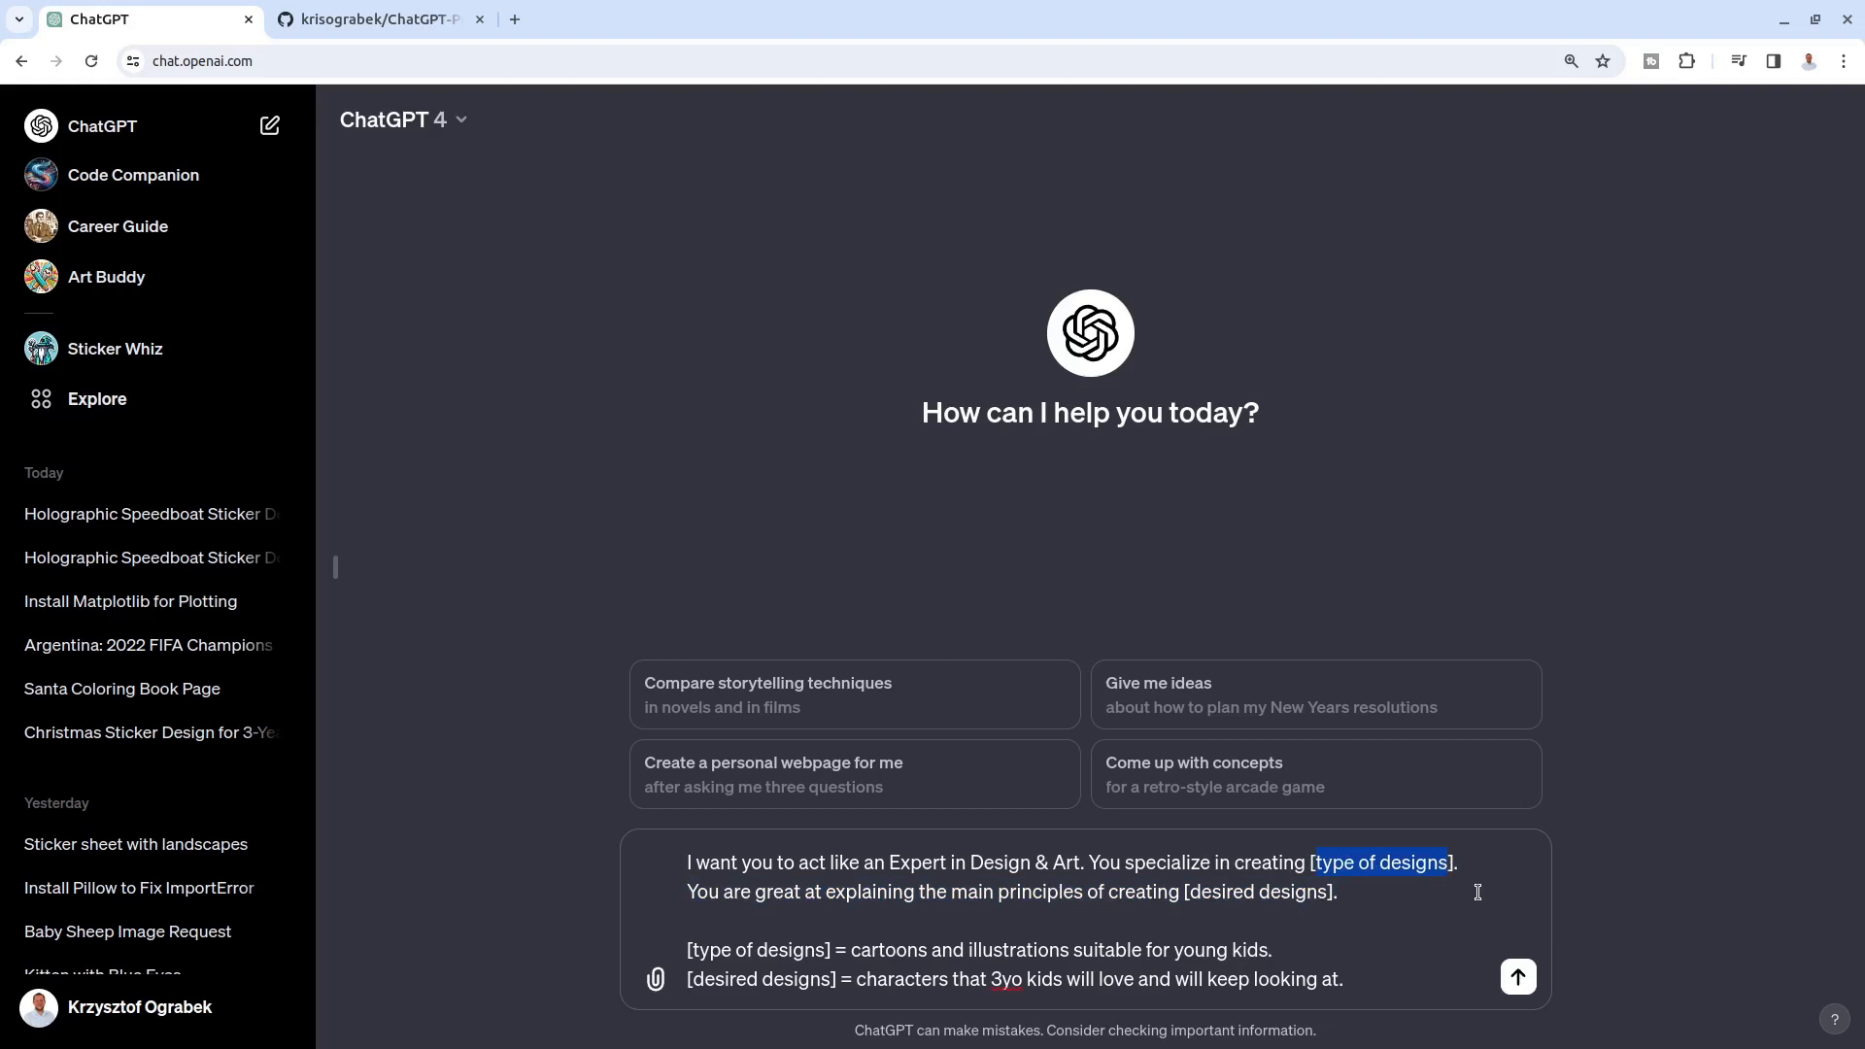
{"action": "left_click", "coordinate": [1446, 859]}
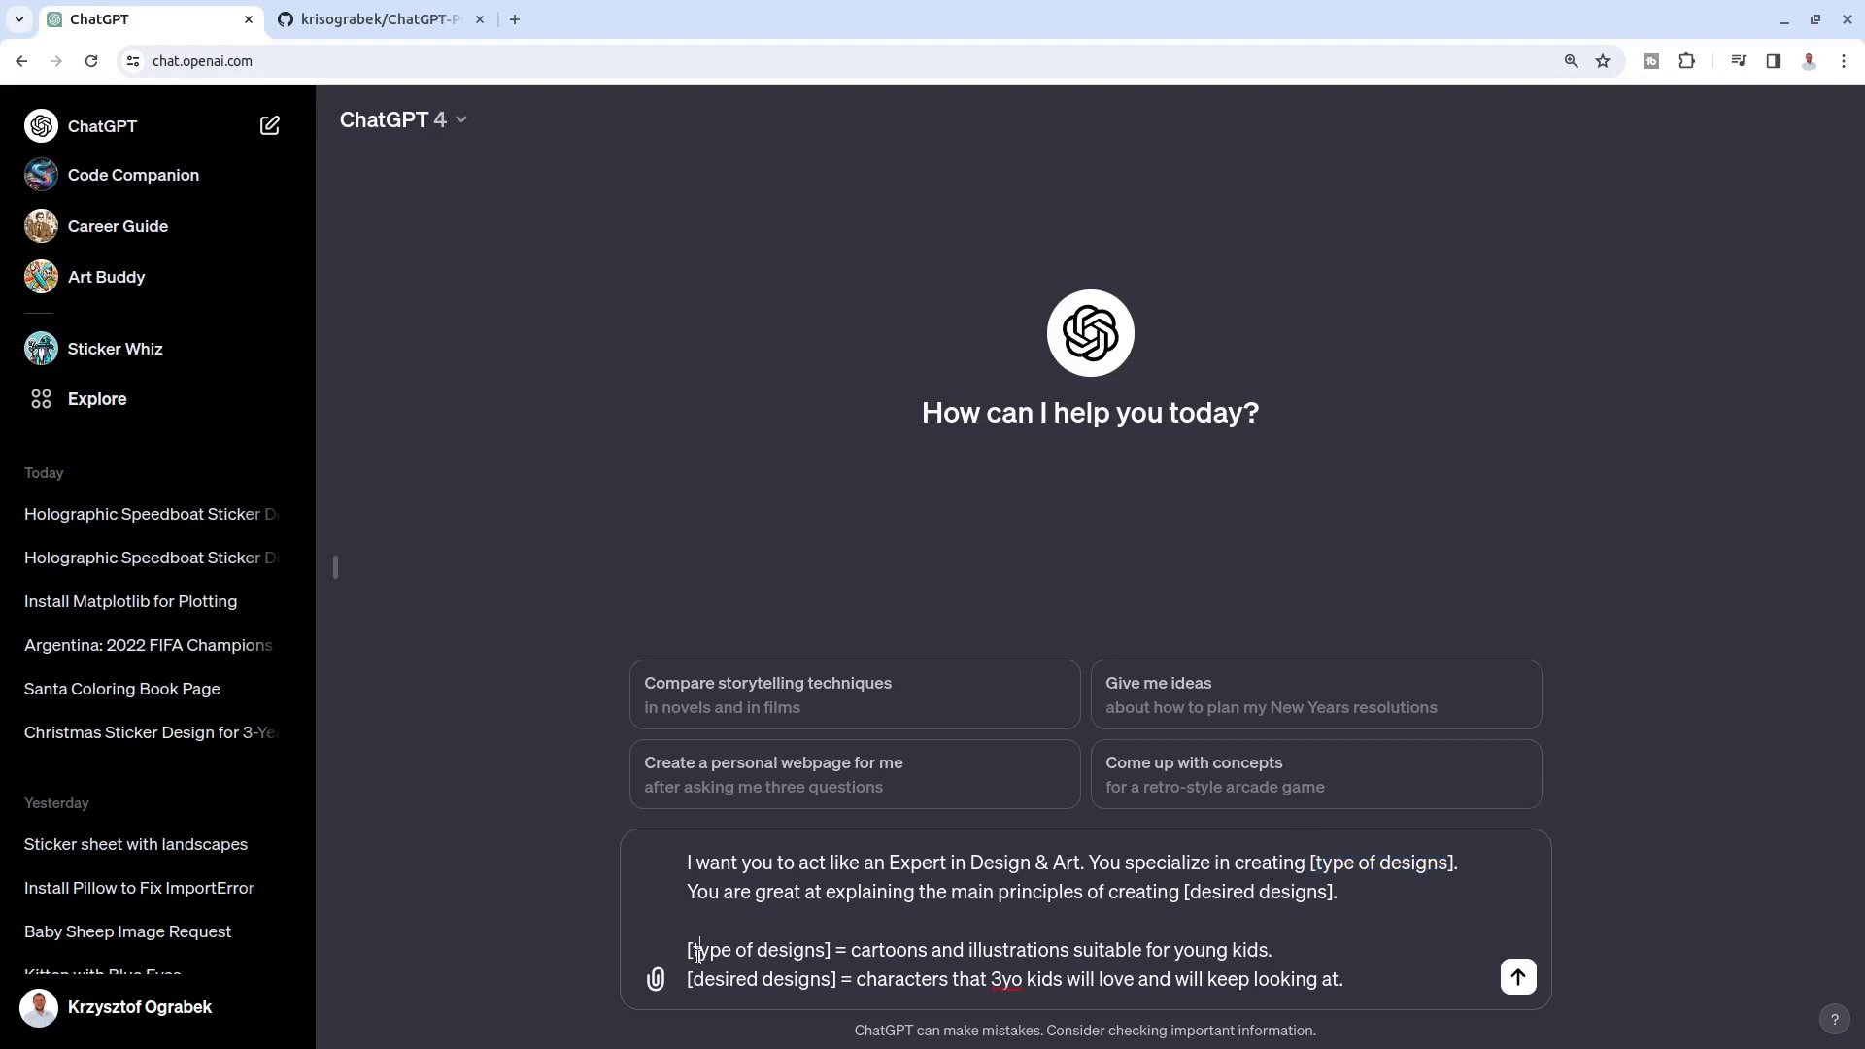
{"action": "left_click_drag", "start_coordinate": [697, 952], "coordinate": [906, 970]}
{"action": "left_click", "coordinate": [885, 951]}
{"action": "key", "text": "ctrl+plus"}
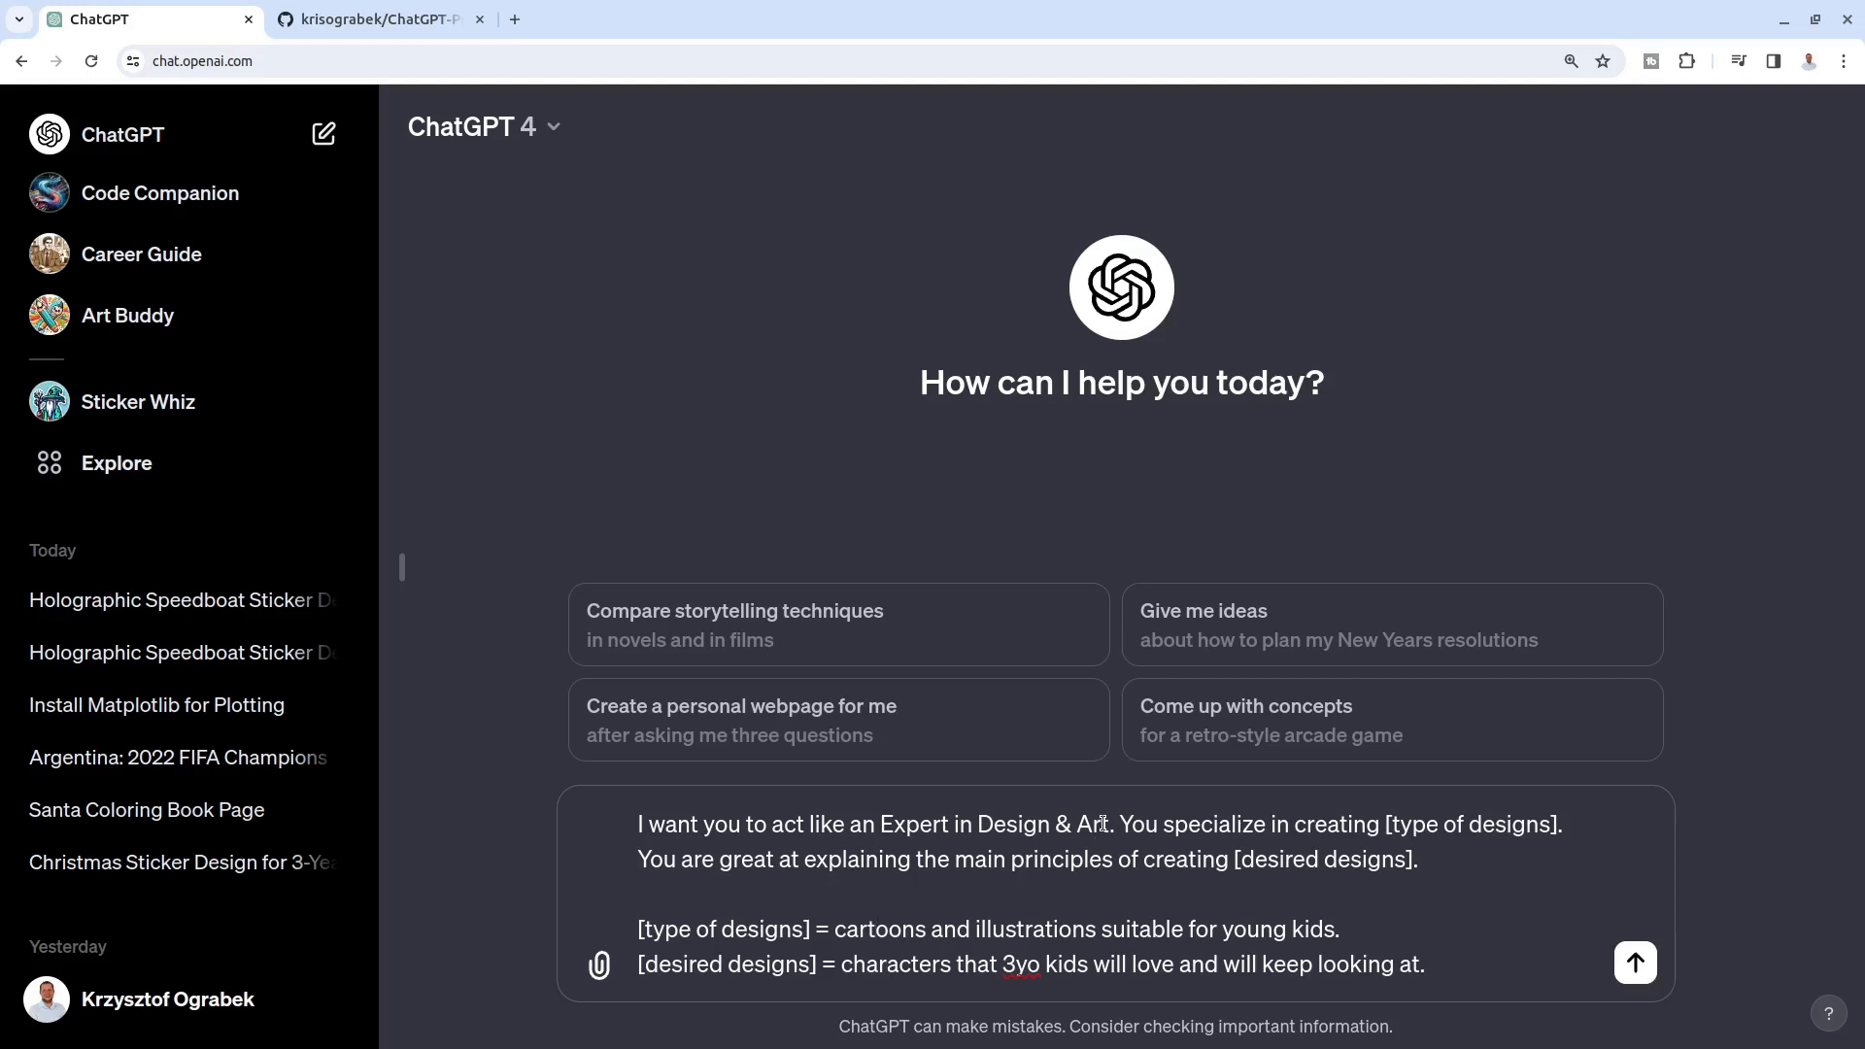
{"action": "key", "text": "Return"}
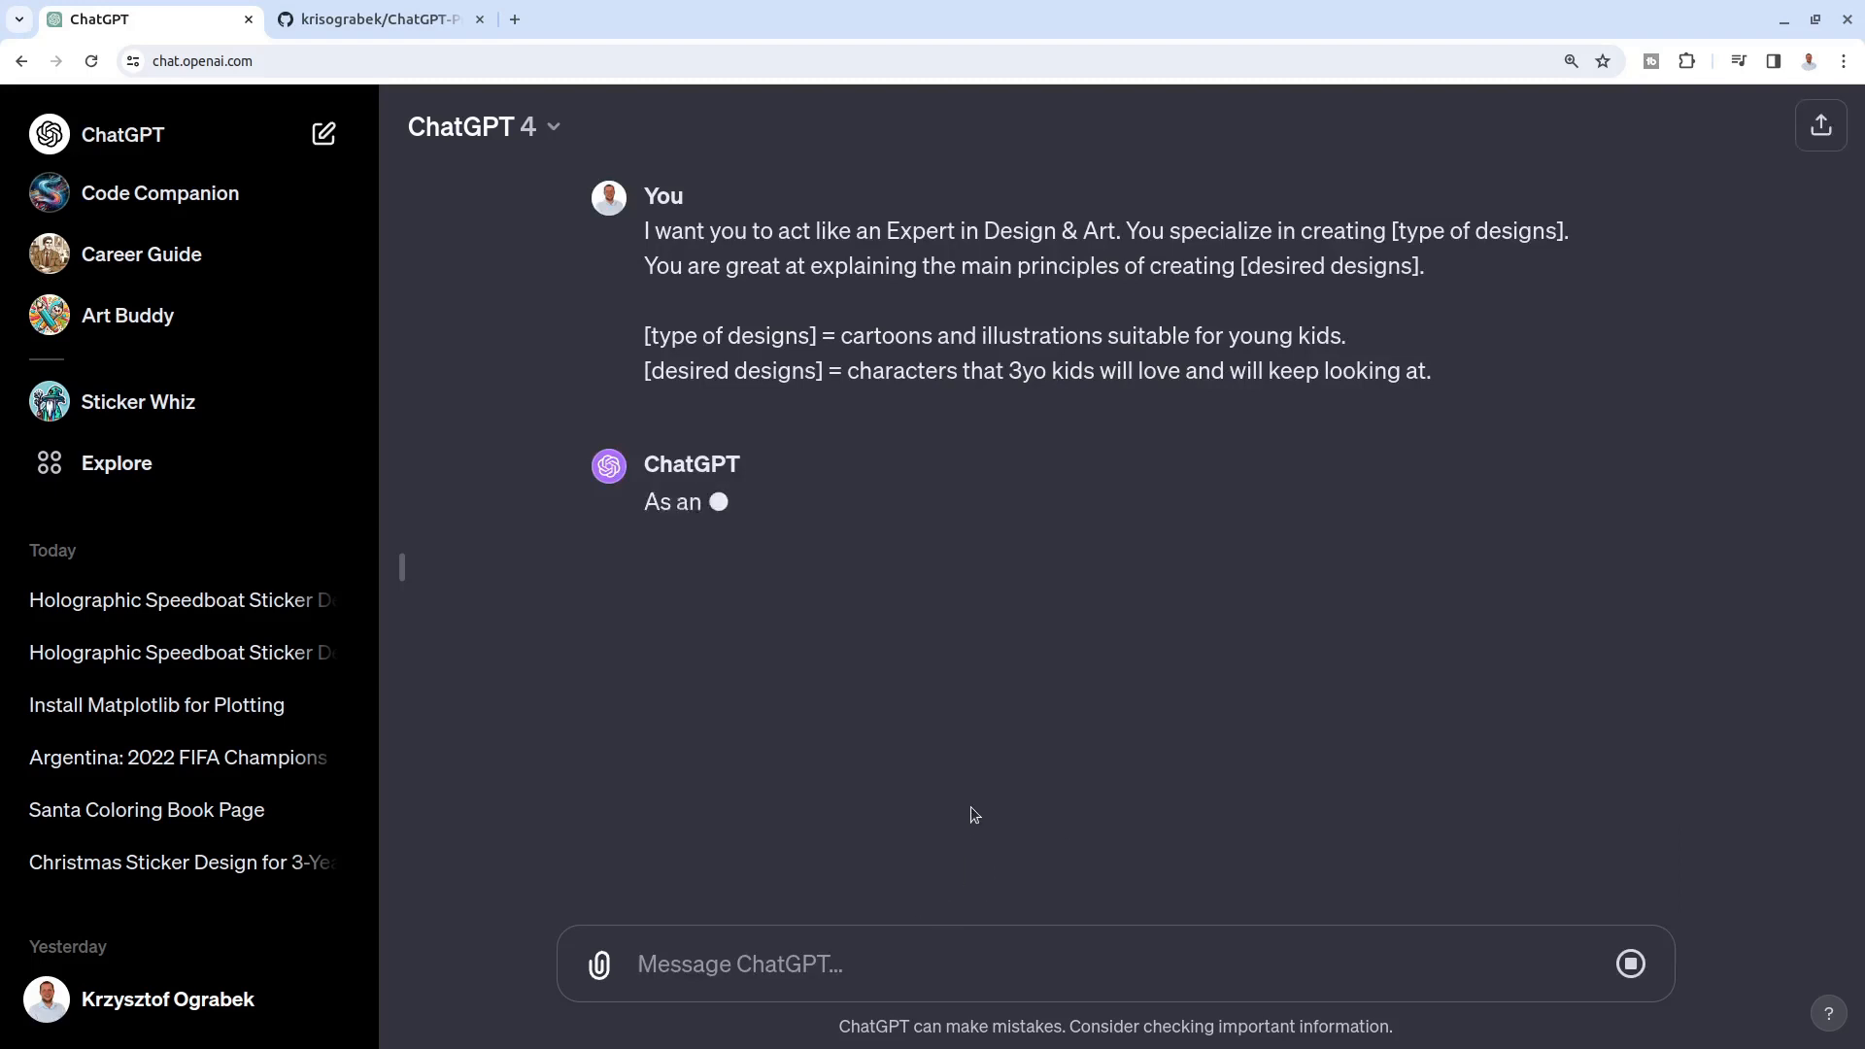
{"action": "key", "text": "ctrl+minus"}
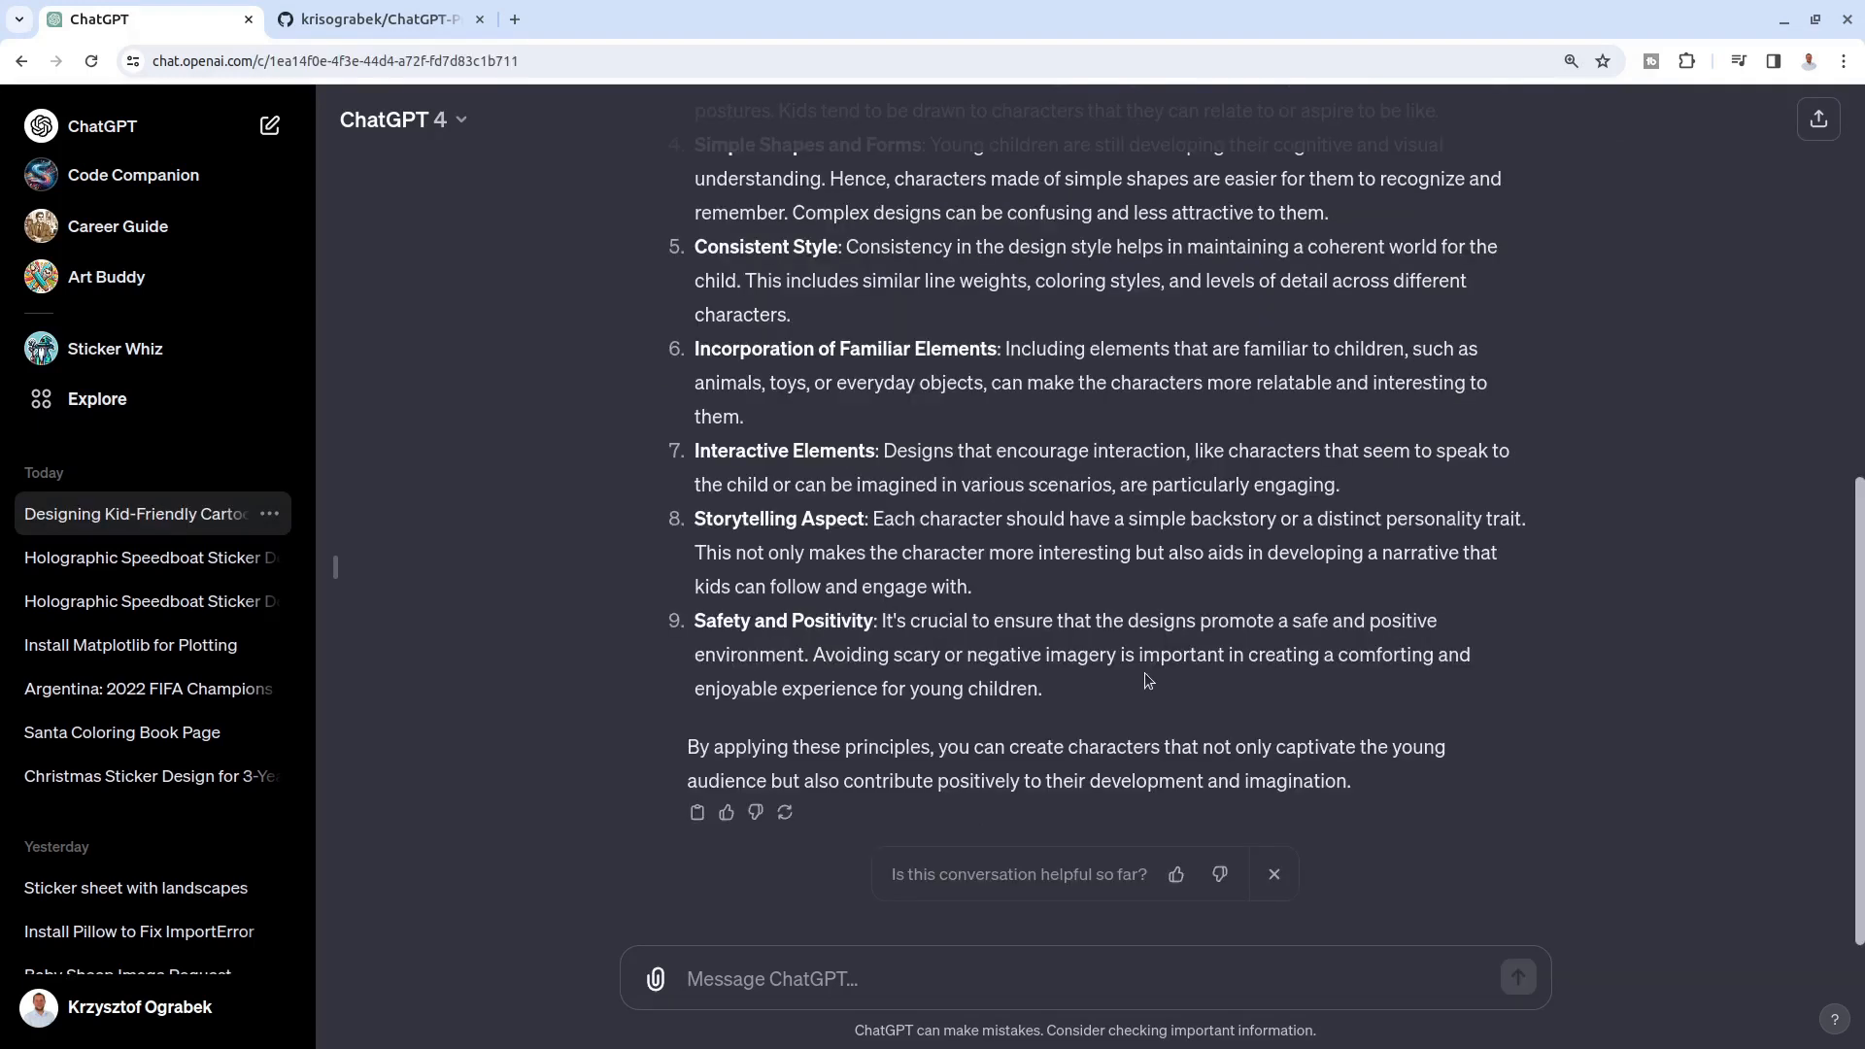
Step: Read through ChatGPT's list of character design principles, comparing the sent prompt's two design definitions with the README's Step 1 template
{"action": "scroll", "coordinate": [1147, 680], "scroll_direction": "up", "scroll_amount": 8}
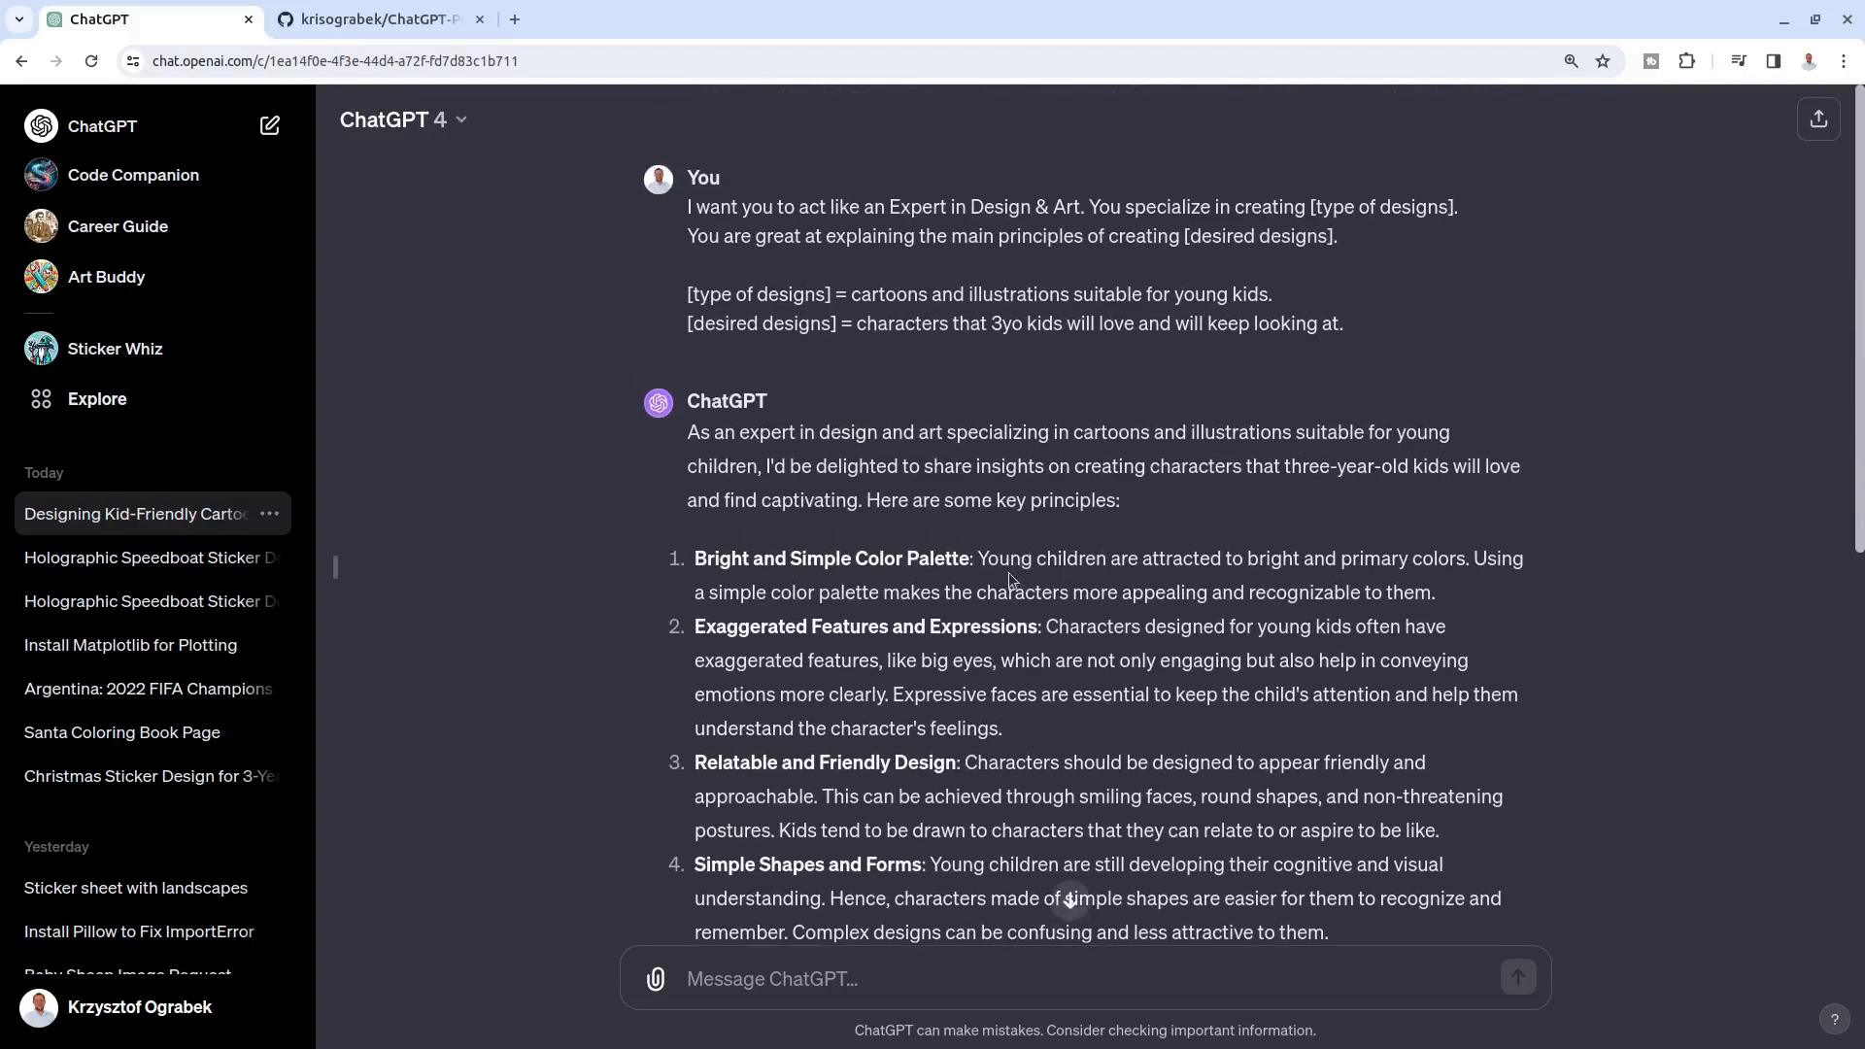
{"action": "scroll", "coordinate": [1010, 581], "scroll_direction": "down", "scroll_amount": 5}
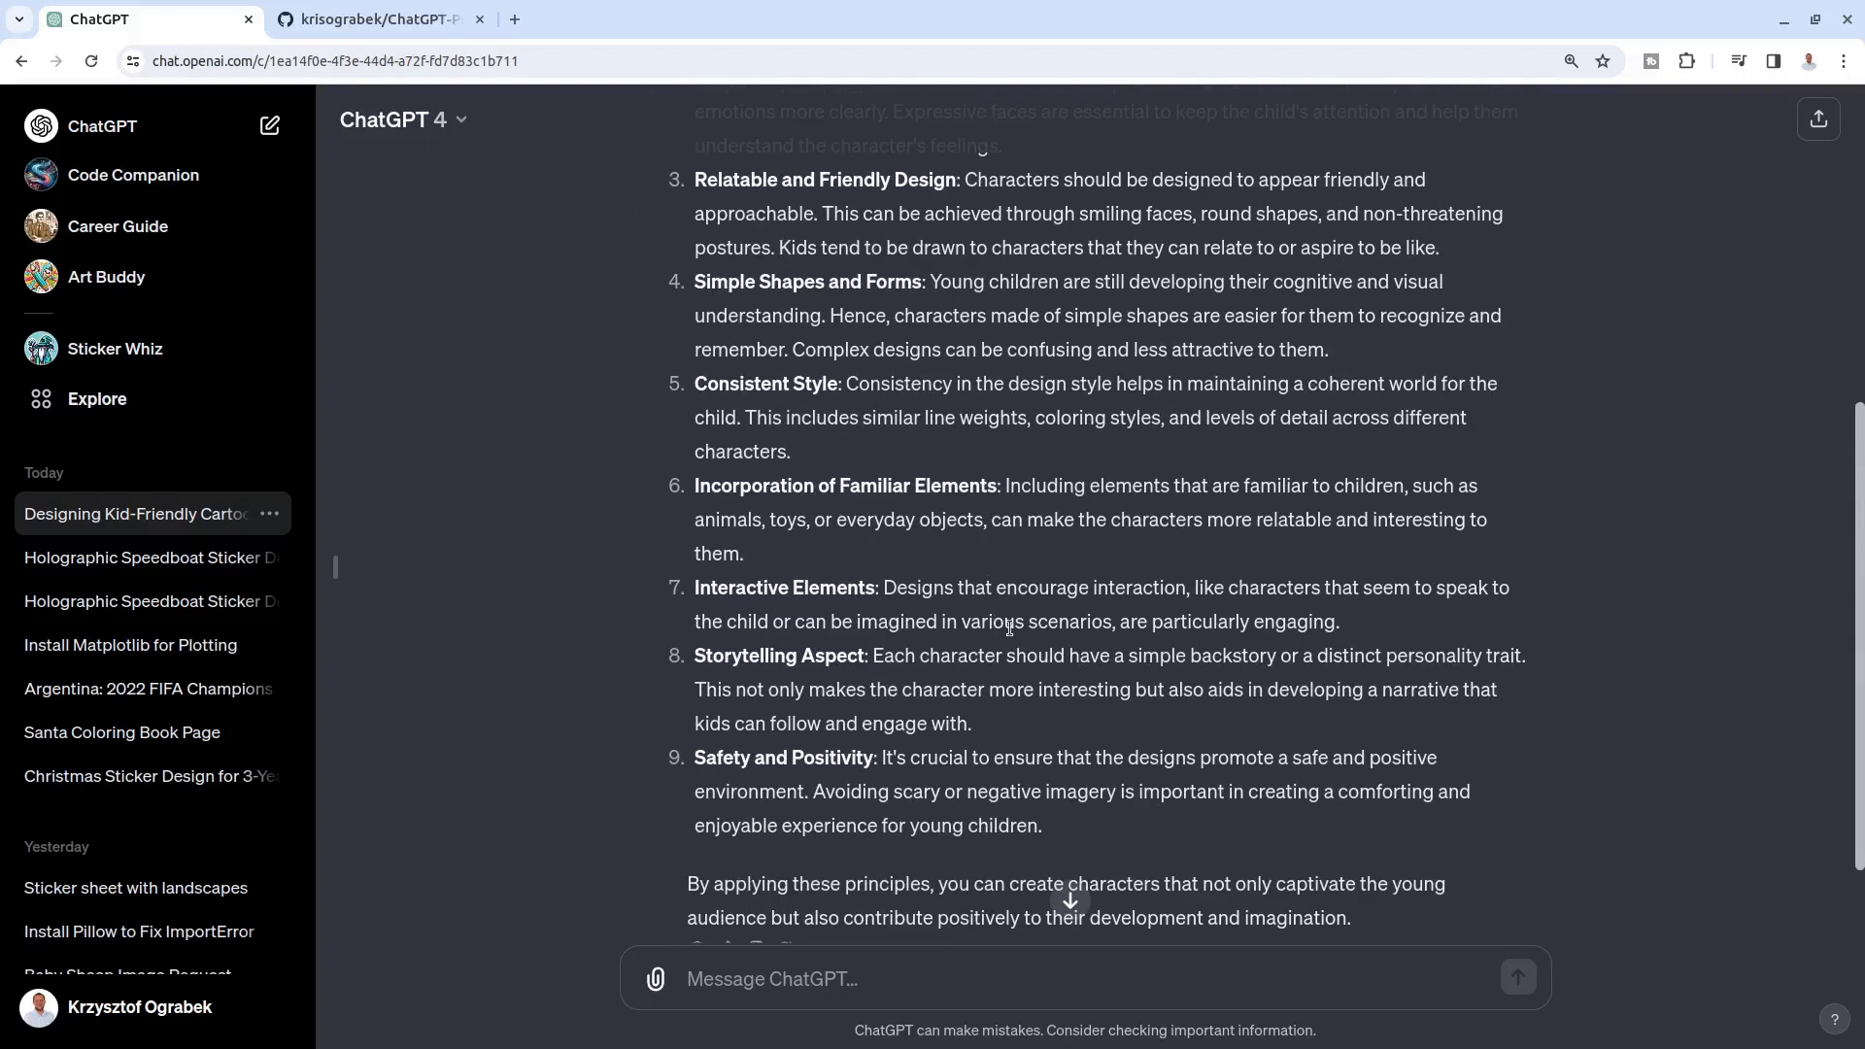
{"action": "scroll", "coordinate": [1013, 656], "scroll_direction": "up", "scroll_amount": 5}
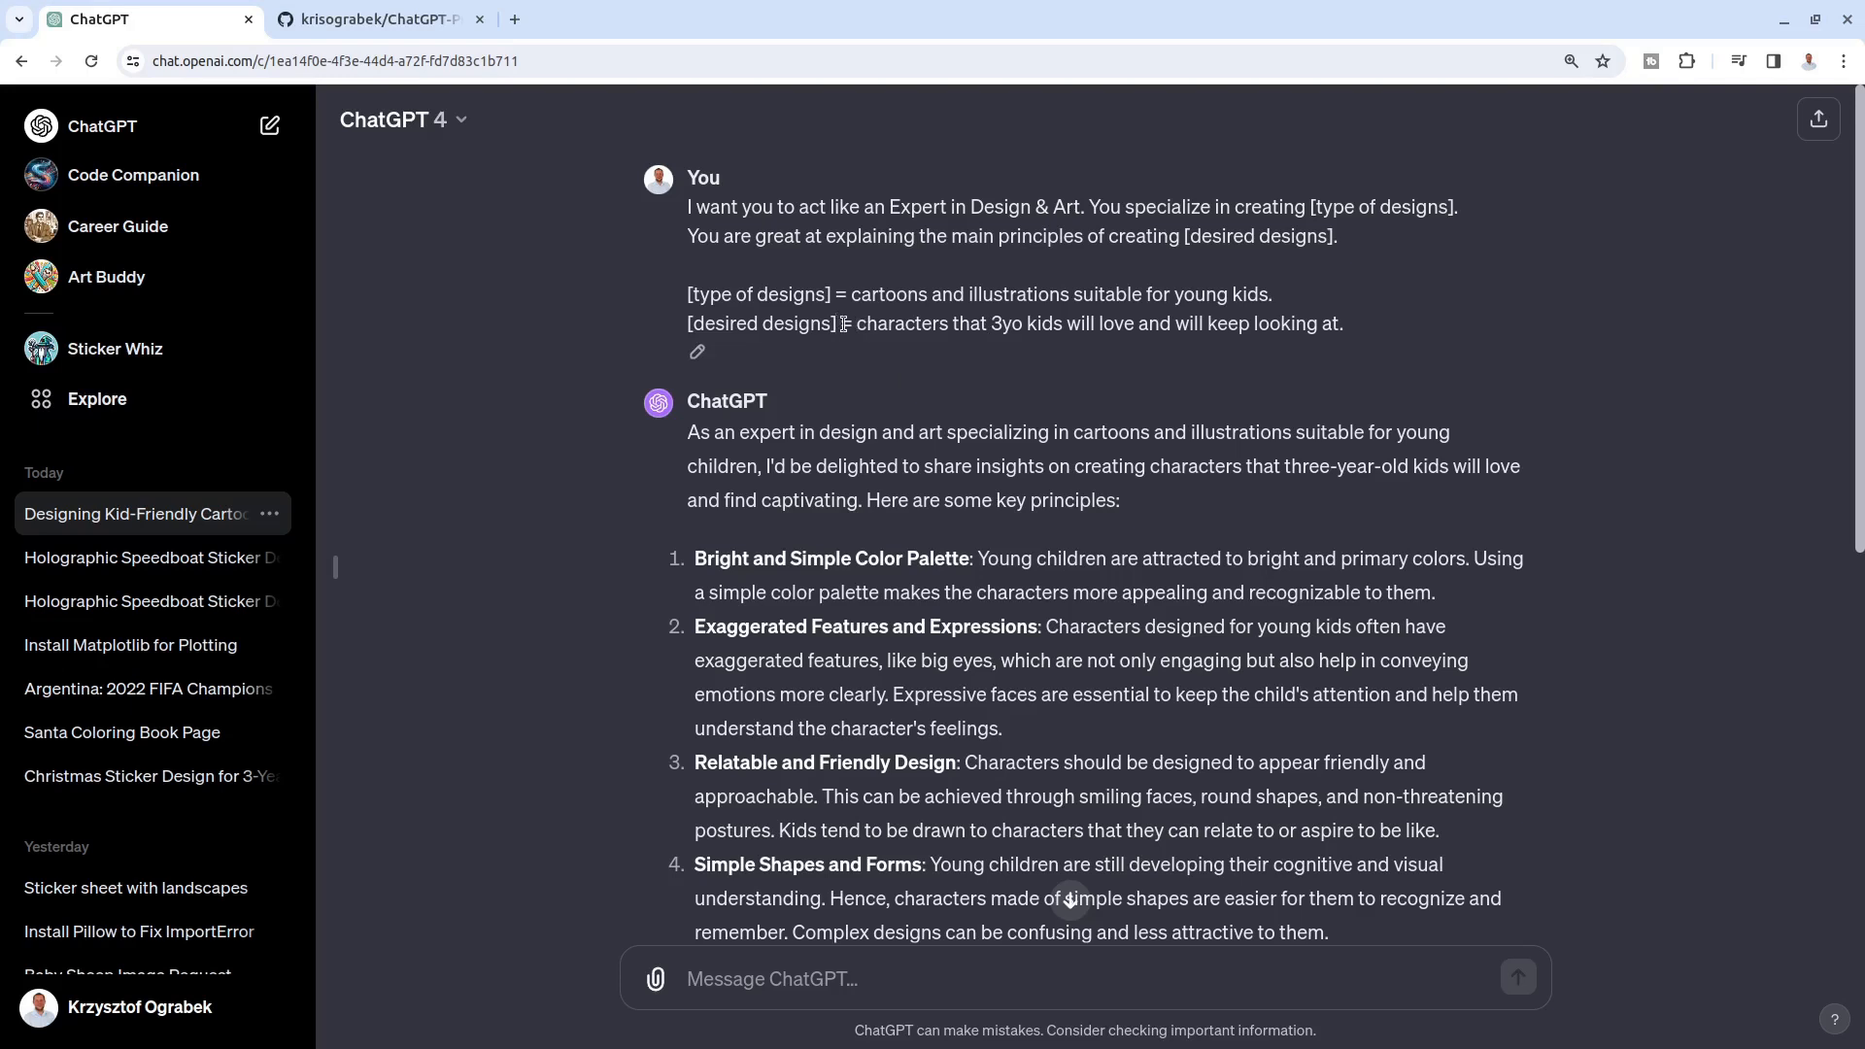
{"action": "left_click_drag", "start_coordinate": [852, 296], "coordinate": [1292, 297]}
{"action": "left_click_drag", "start_coordinate": [862, 326], "coordinate": [1357, 340]}
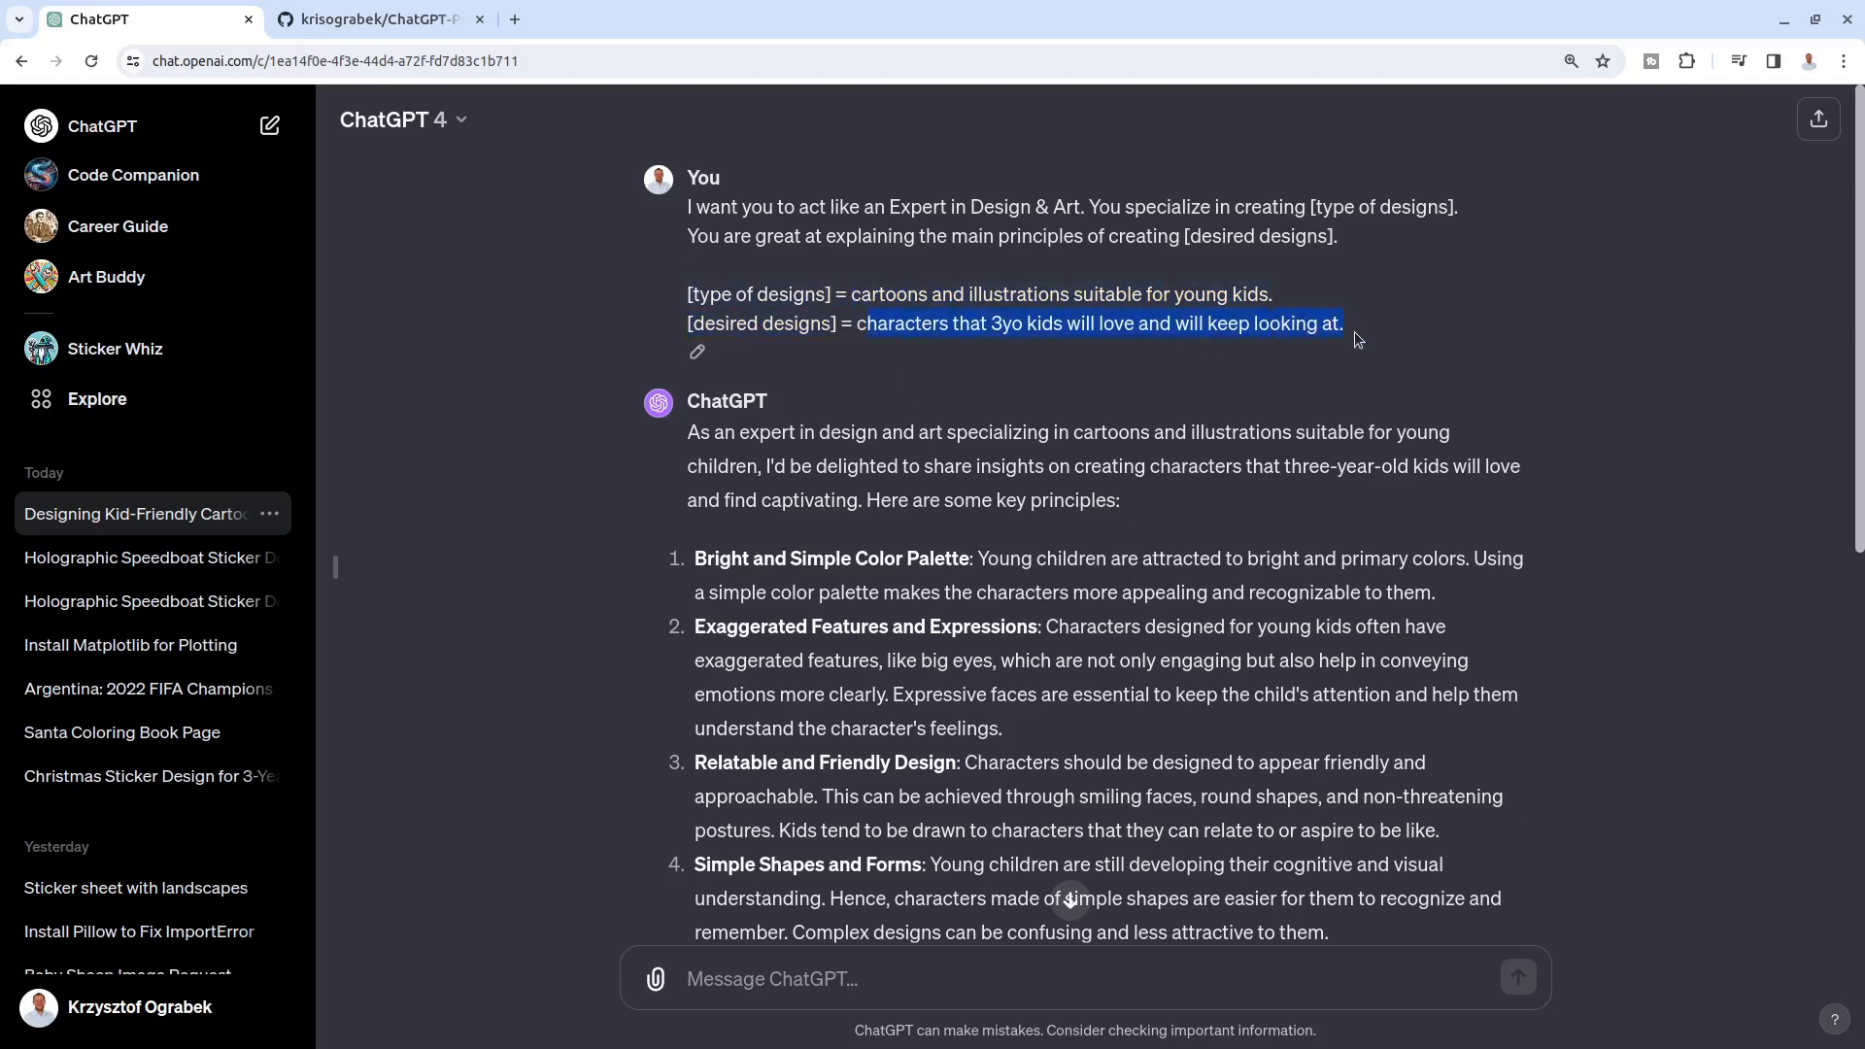
{"action": "left_click", "coordinate": [412, 23]}
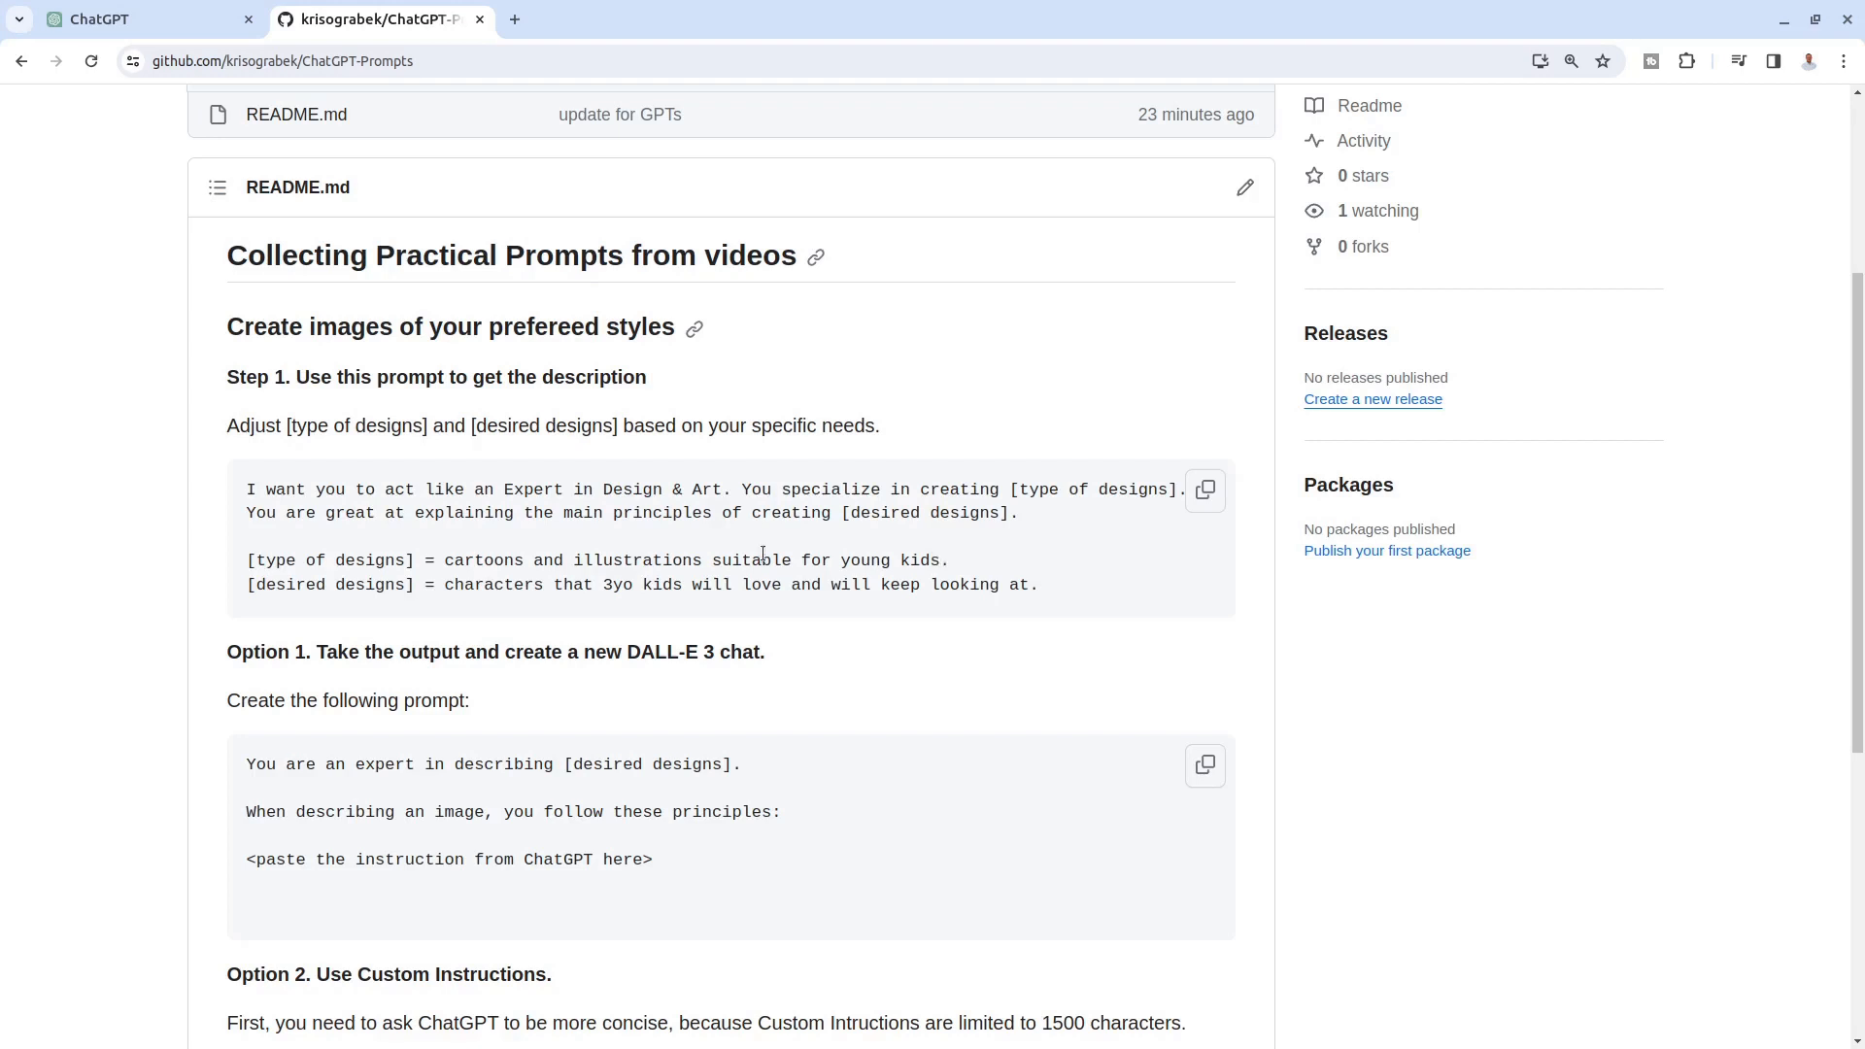
{"action": "left_click", "coordinate": [175, 24]}
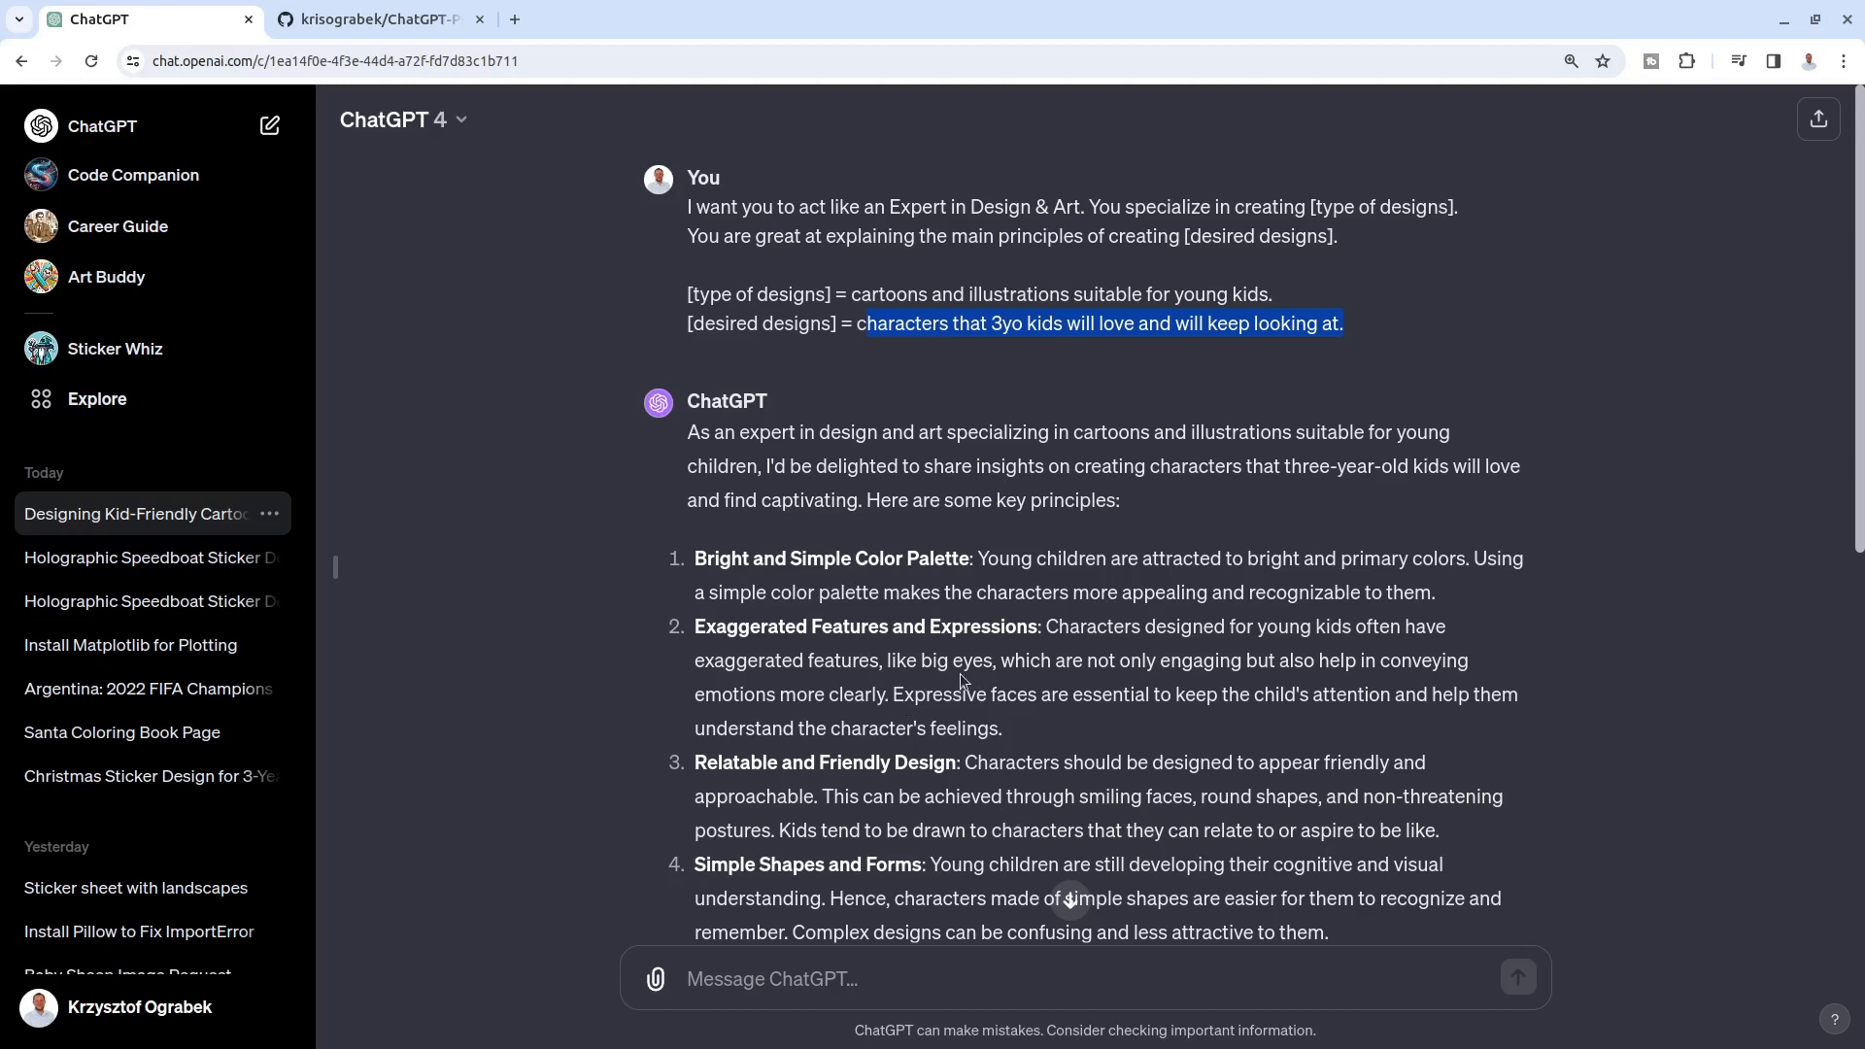
{"action": "scroll", "coordinate": [959, 699], "scroll_direction": "down", "scroll_amount": 6}
{"action": "scroll", "coordinate": [962, 680], "scroll_direction": "up", "scroll_amount": 5}
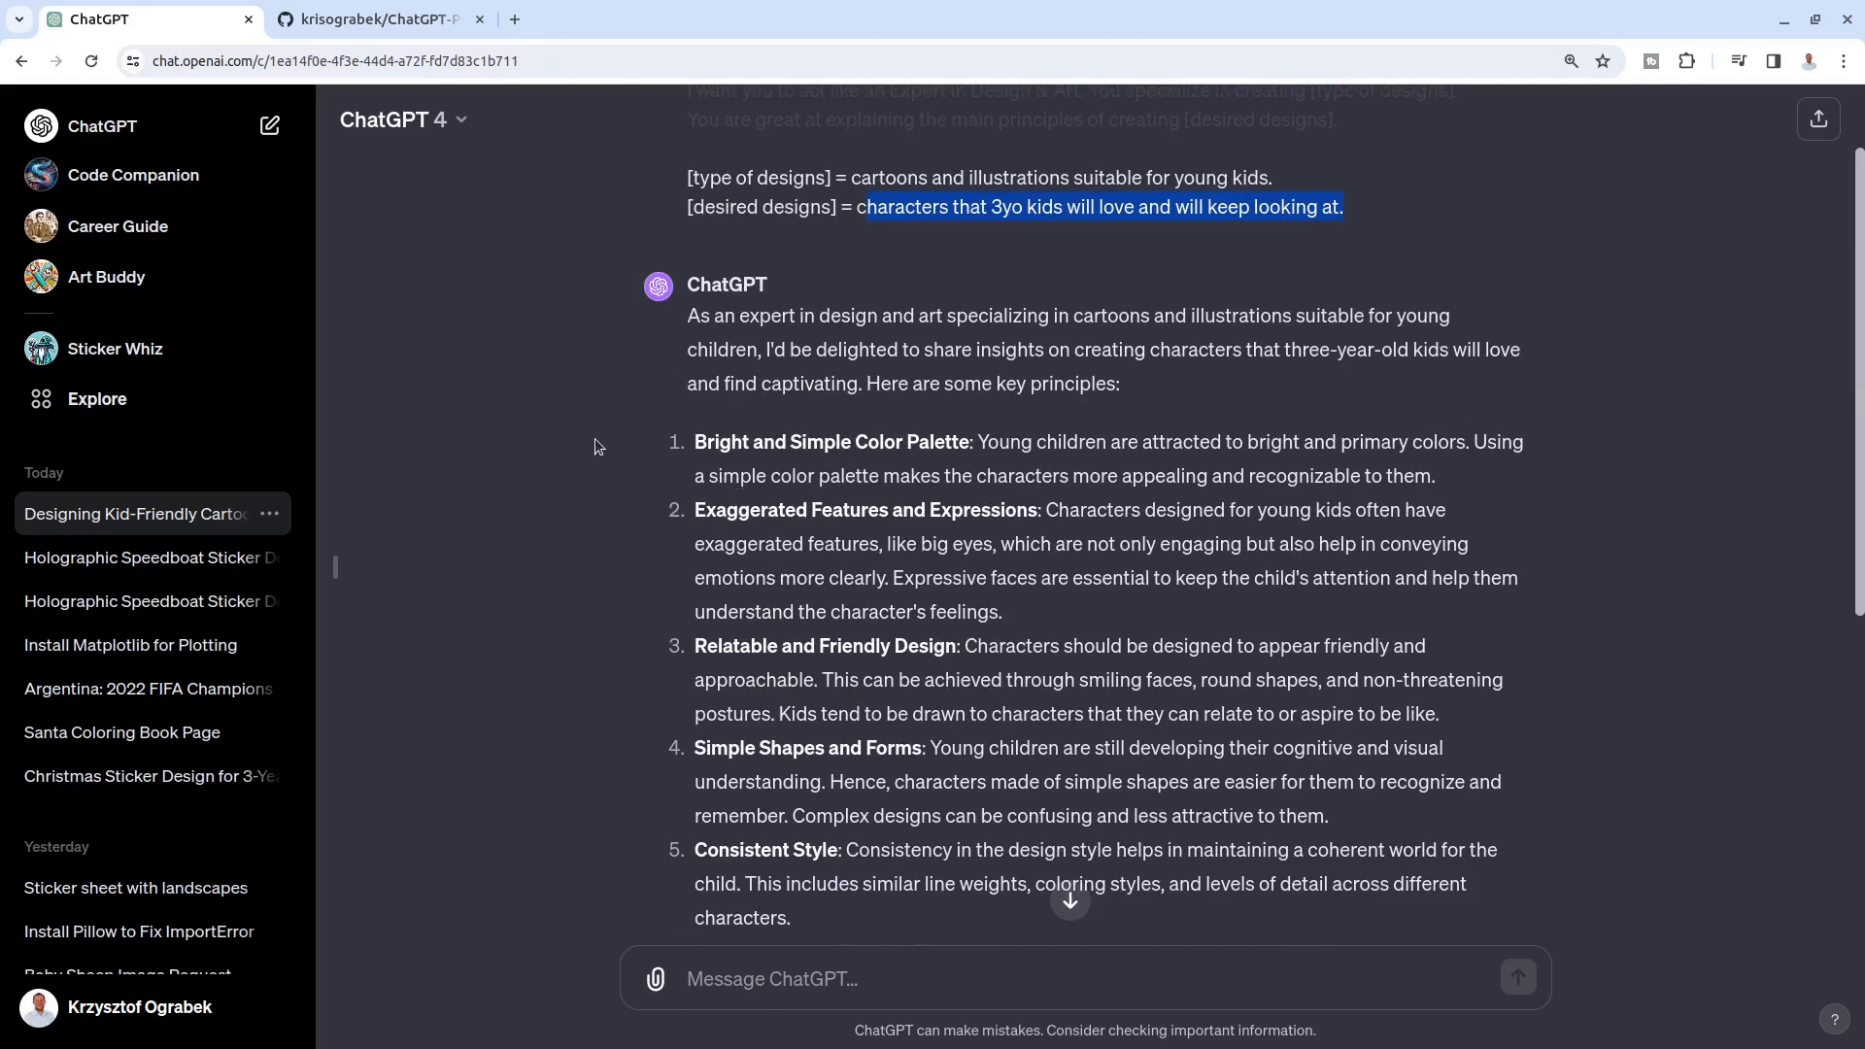
Step: Read the README's three options for using the output and copy the Option 1 prompt template for a new DALL-E 3 chat
{"action": "left_click", "coordinate": [379, 20]}
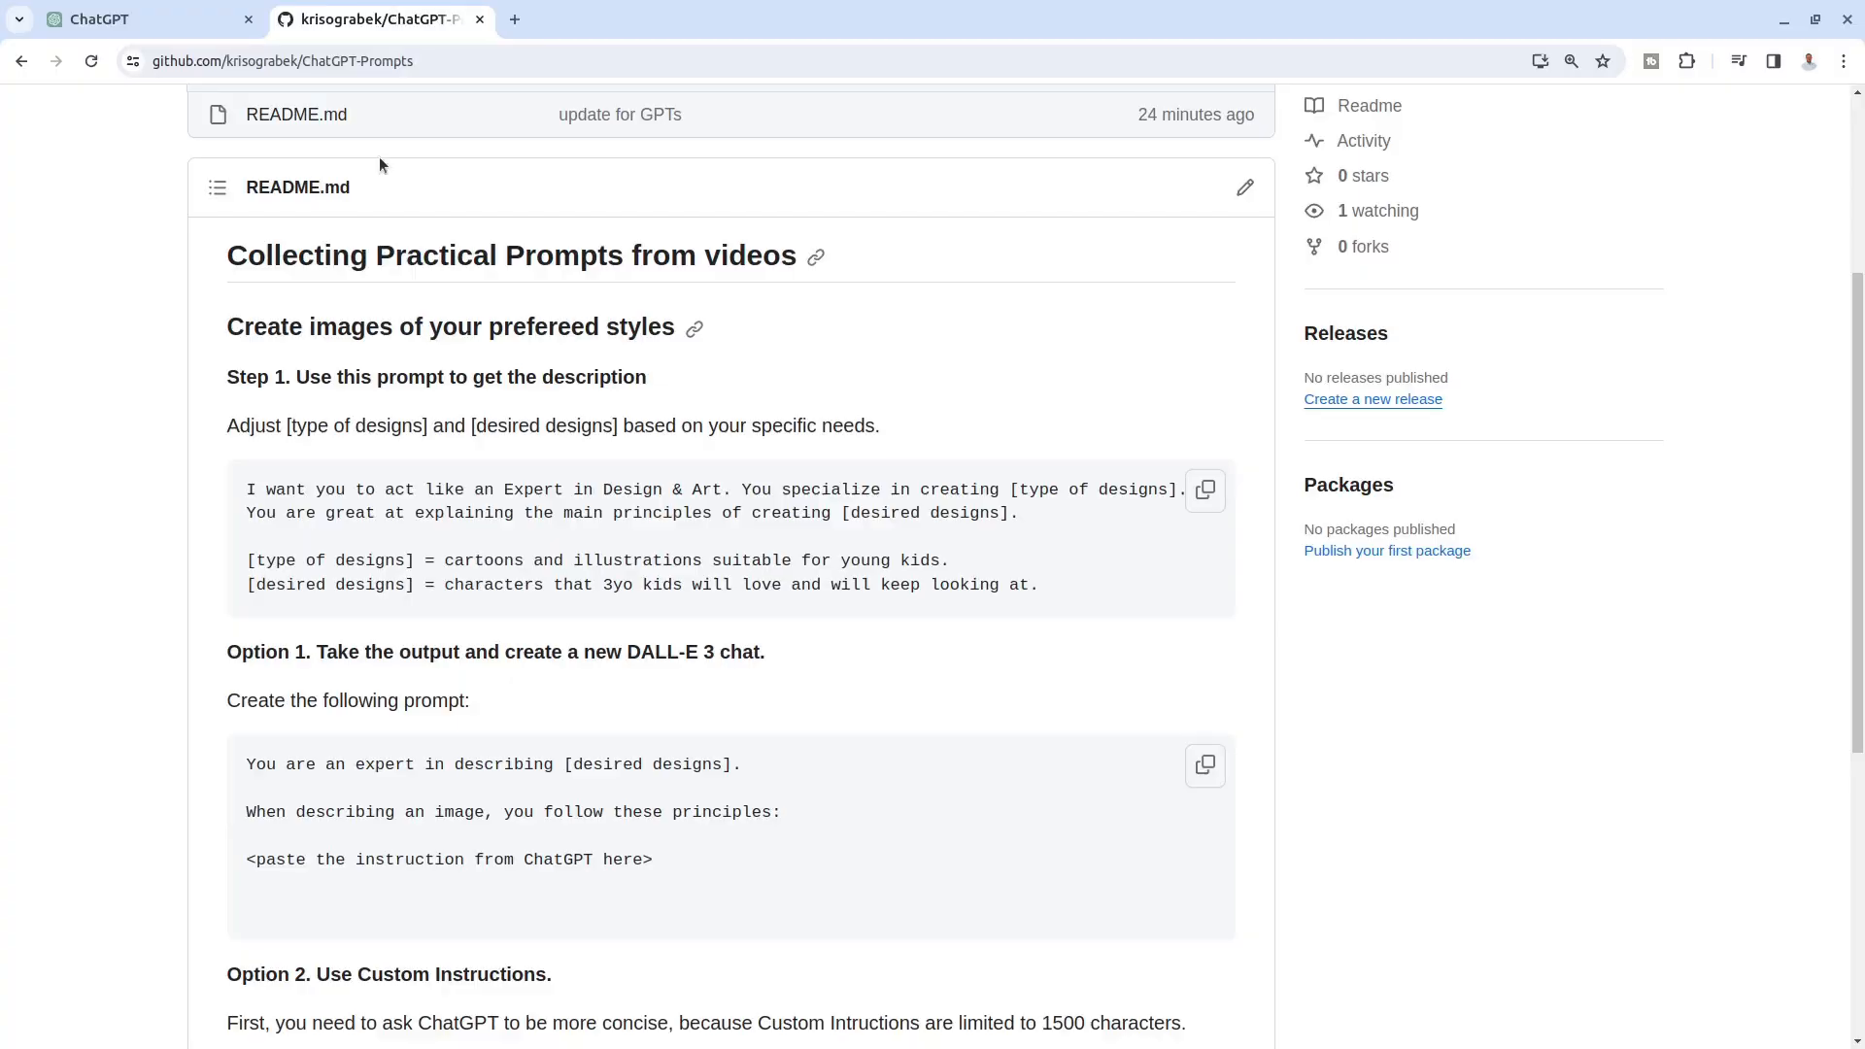
{"action": "scroll", "coordinate": [621, 541], "scroll_direction": "down", "scroll_amount": 2}
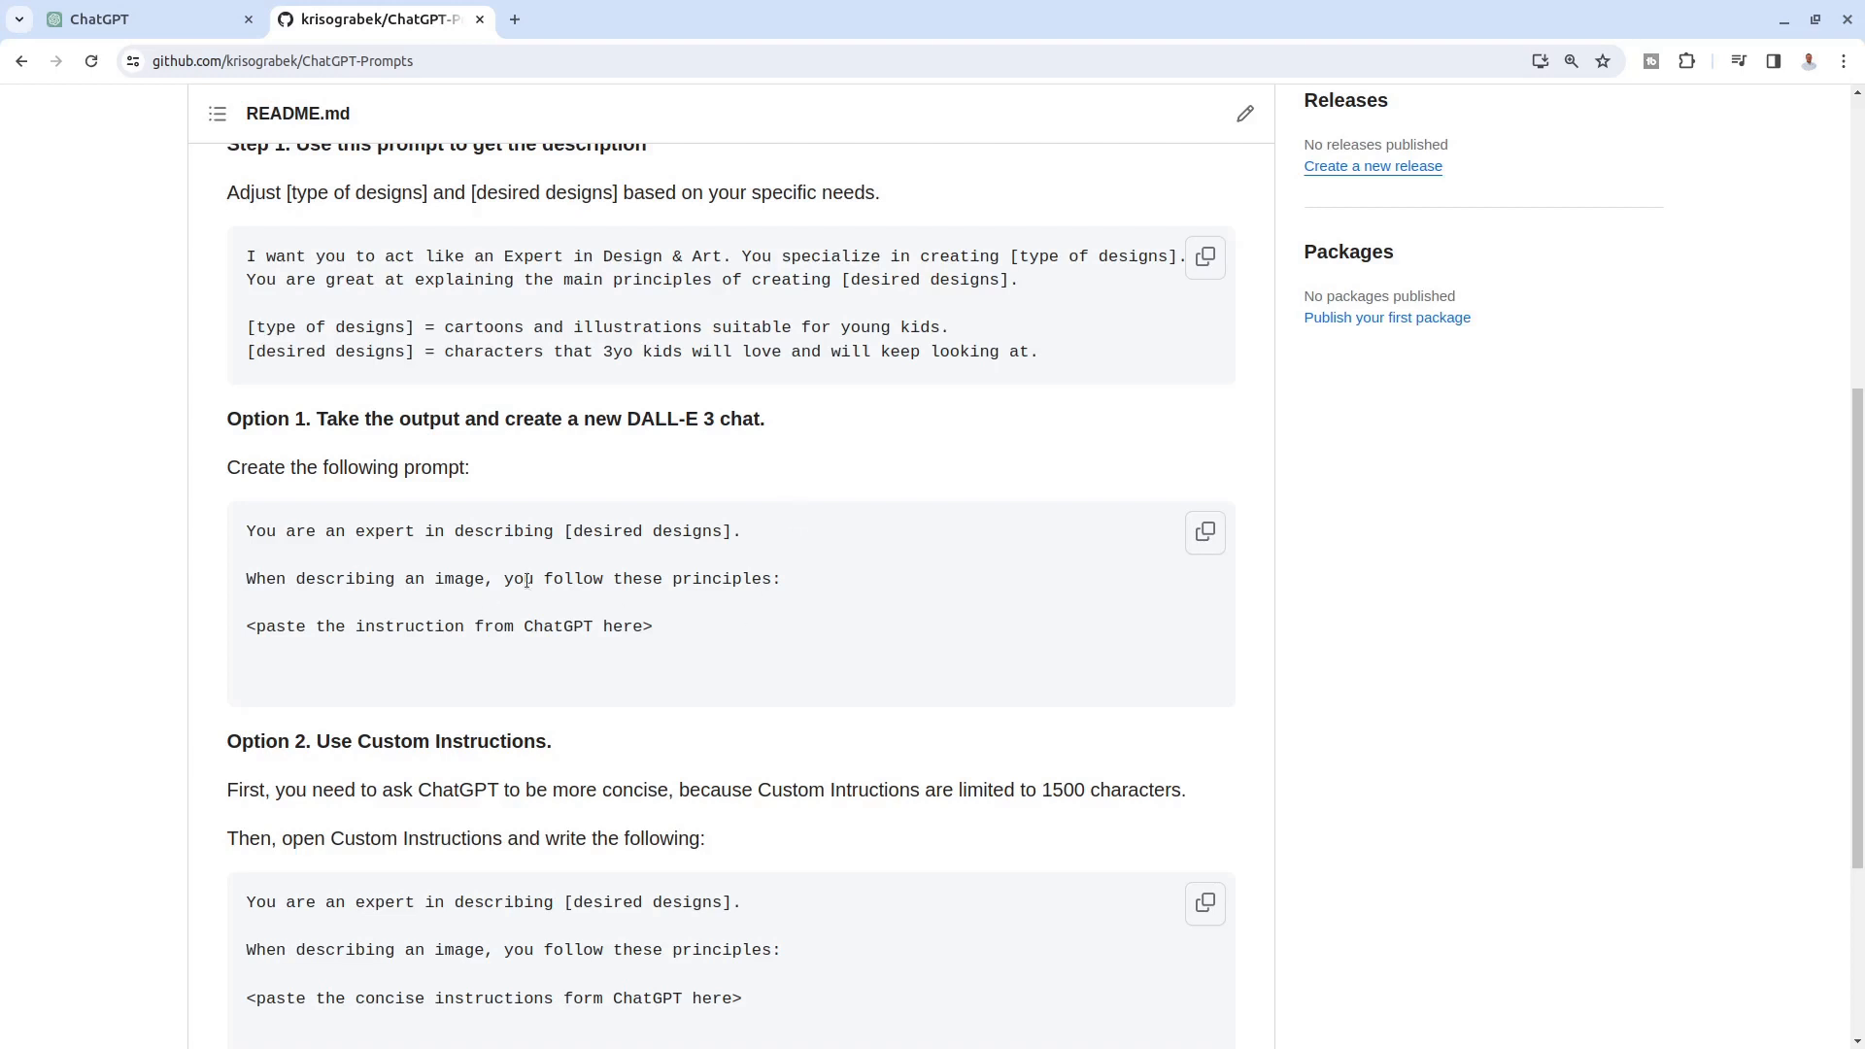
{"action": "scroll", "coordinate": [527, 581], "scroll_direction": "down", "scroll_amount": 2}
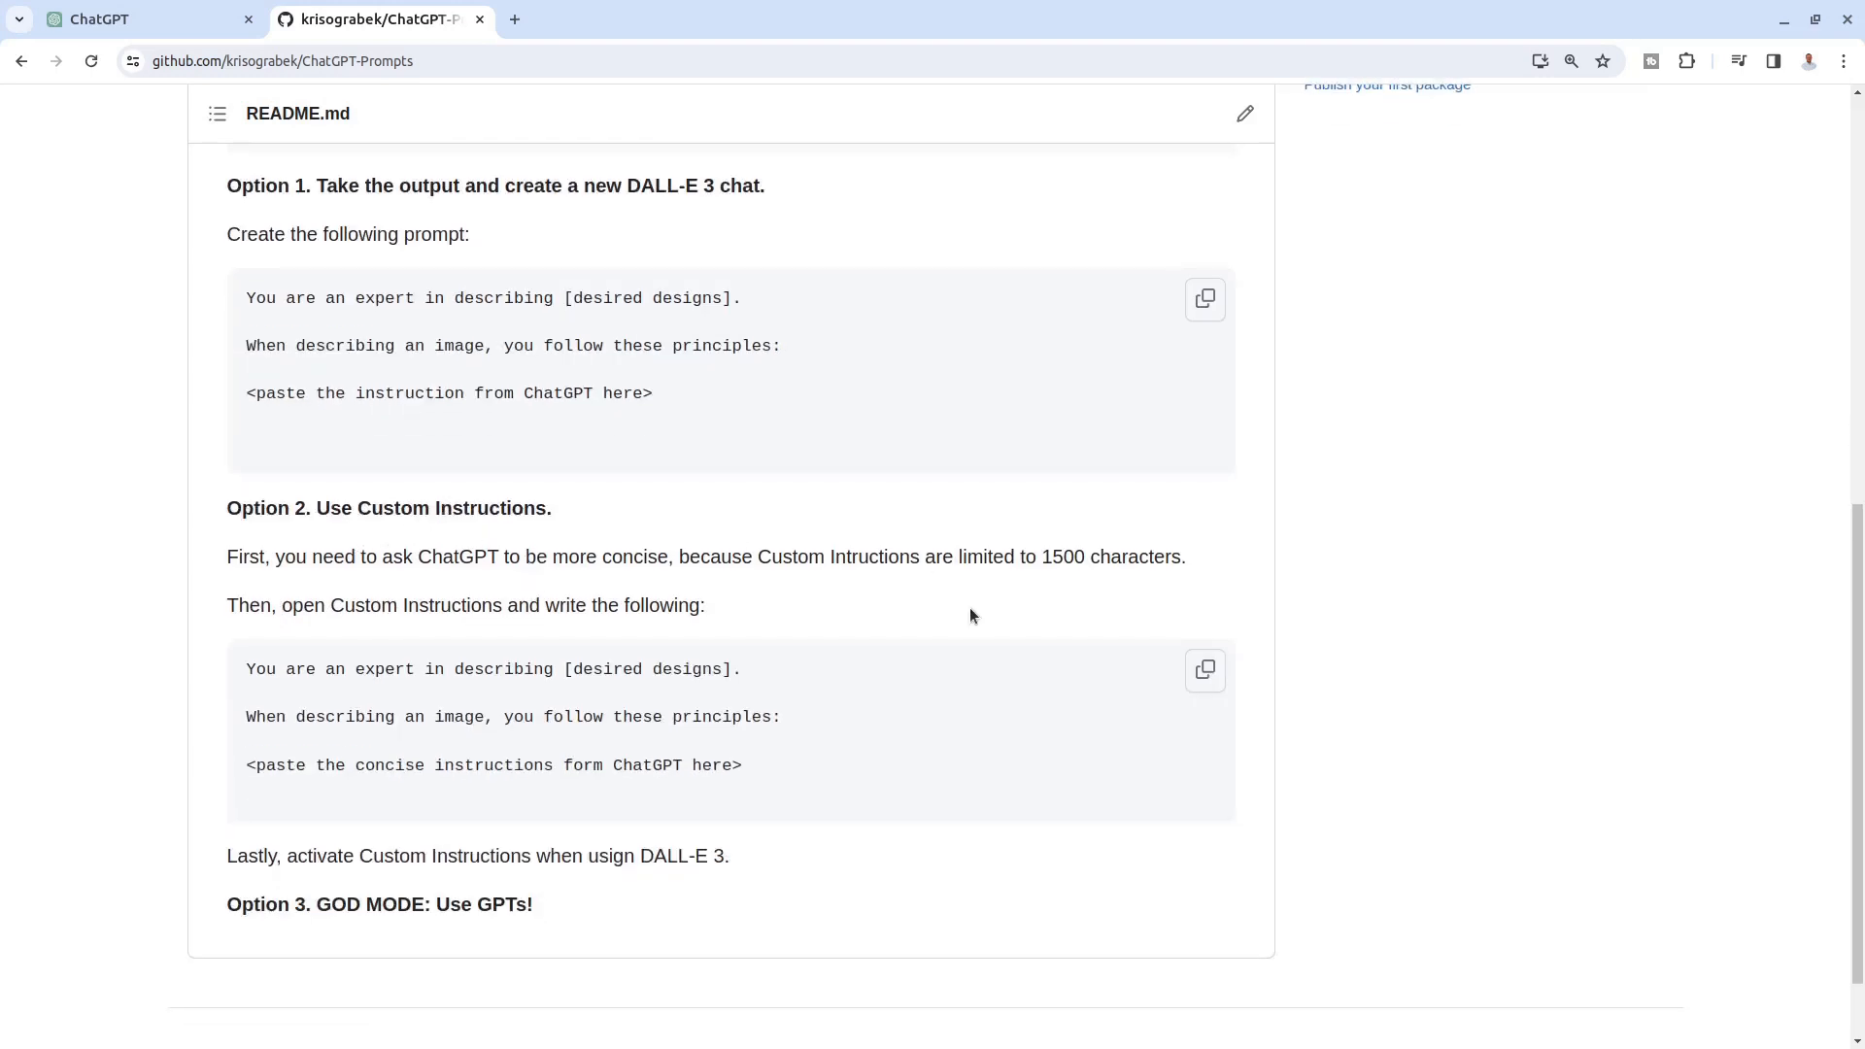
{"action": "scroll", "coordinate": [969, 608], "scroll_direction": "up", "scroll_amount": 1}
{"action": "scroll", "coordinate": [680, 837], "scroll_direction": "up", "scroll_amount": 3}
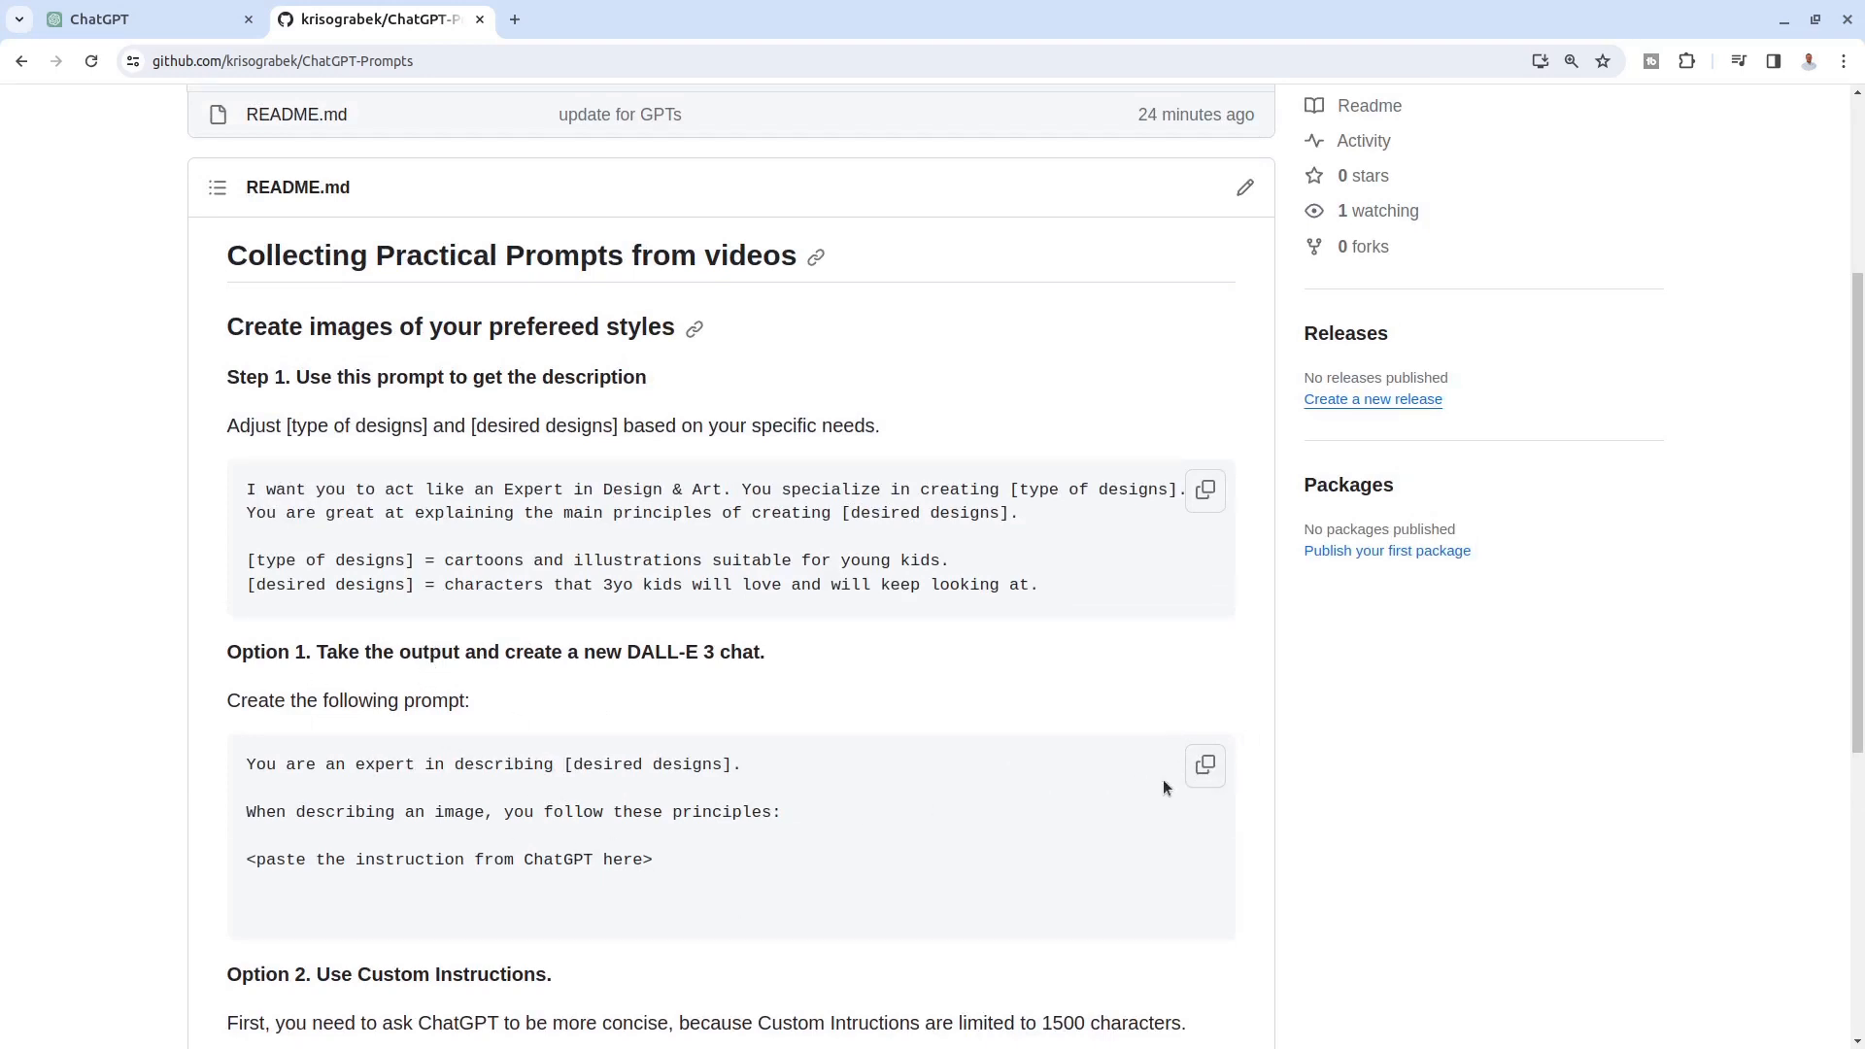
{"action": "left_click", "coordinate": [1204, 766]}
Step: Open a new ChatGPT 4 chat in a separate browser tab, keeping the design principles conversation open
{"action": "left_click", "coordinate": [151, 20]}
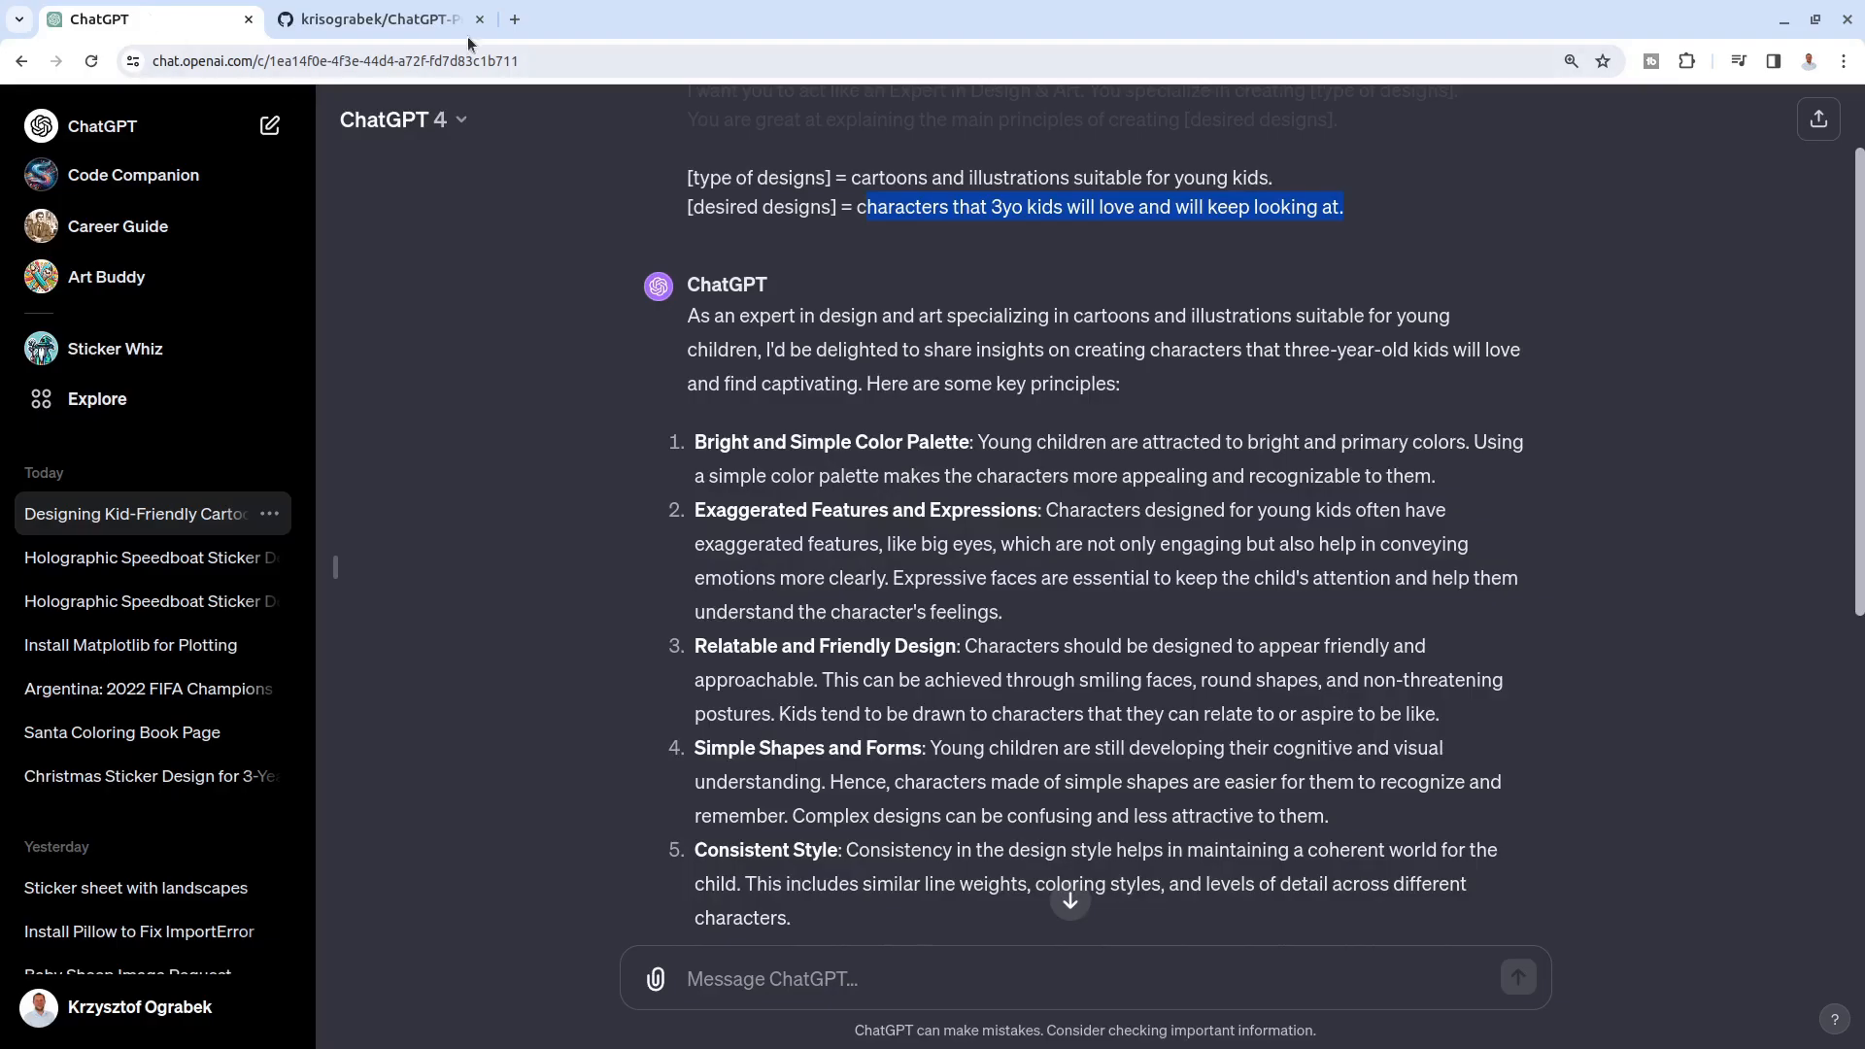
{"action": "left_click", "coordinate": [513, 20]}
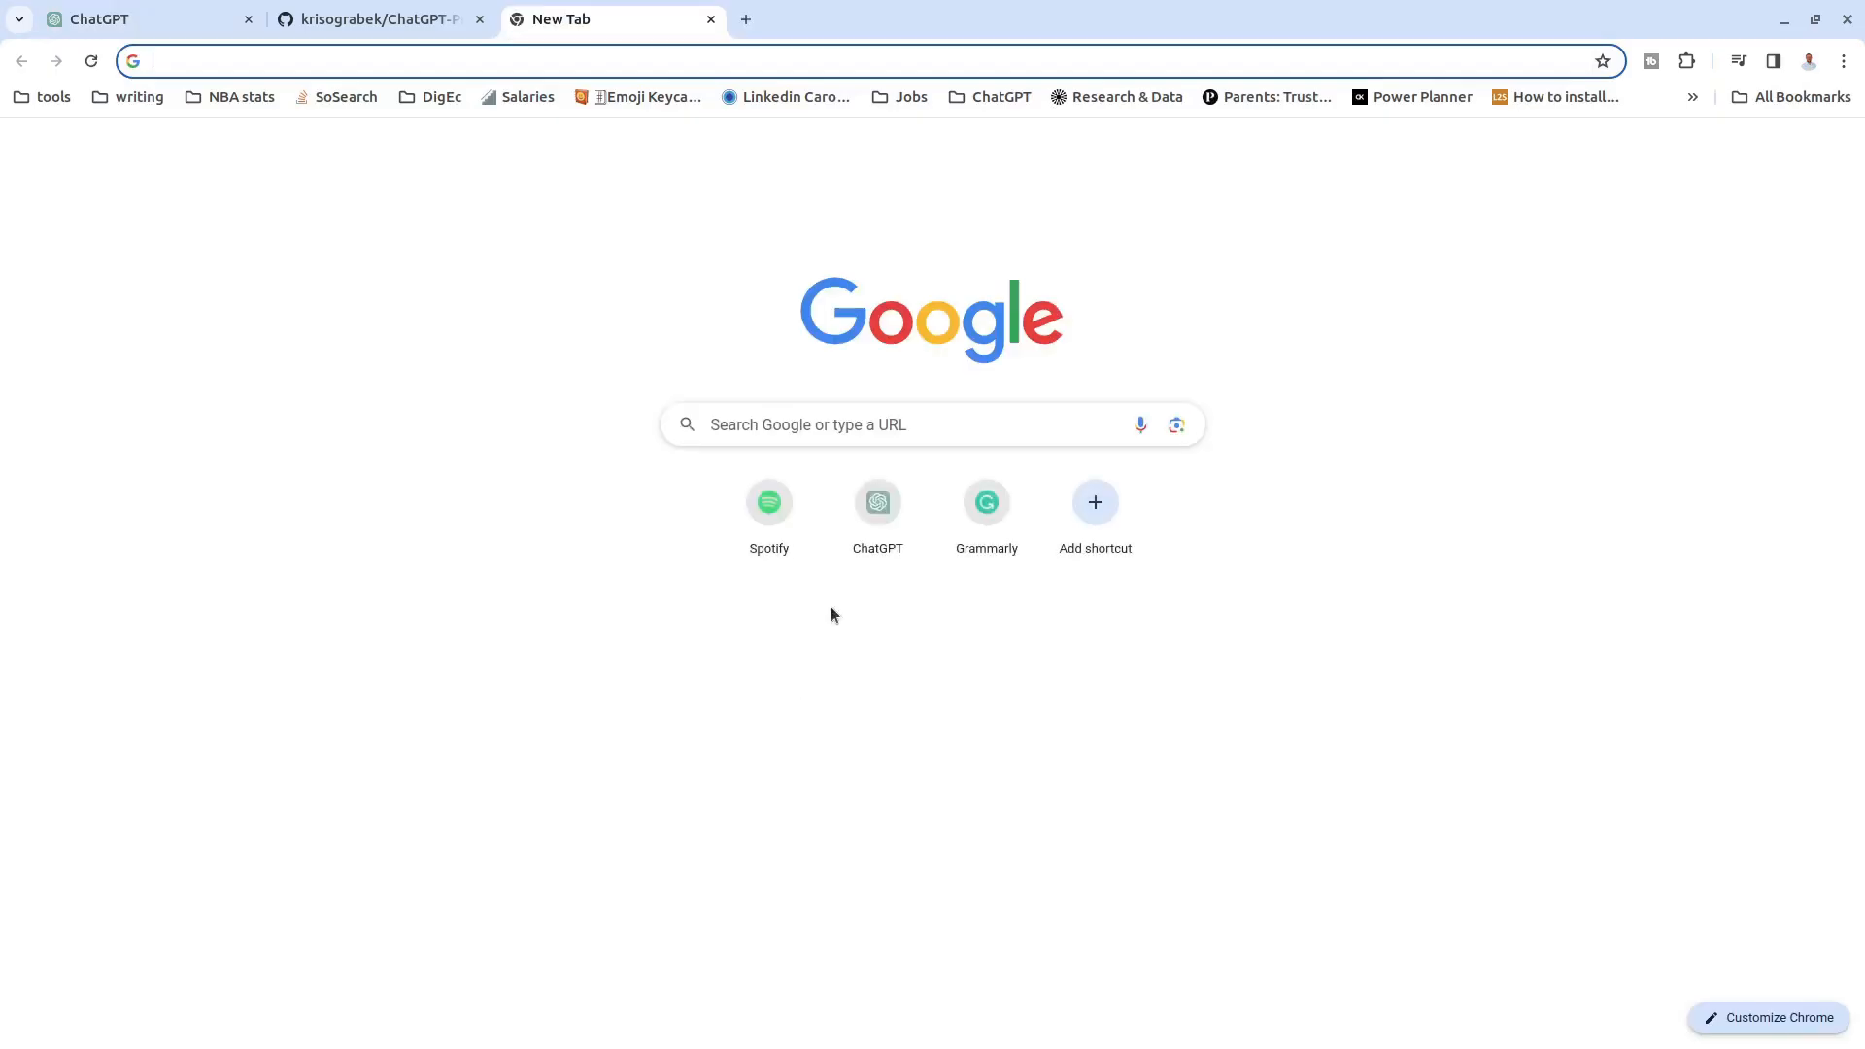
{"action": "left_click", "coordinate": [871, 517]}
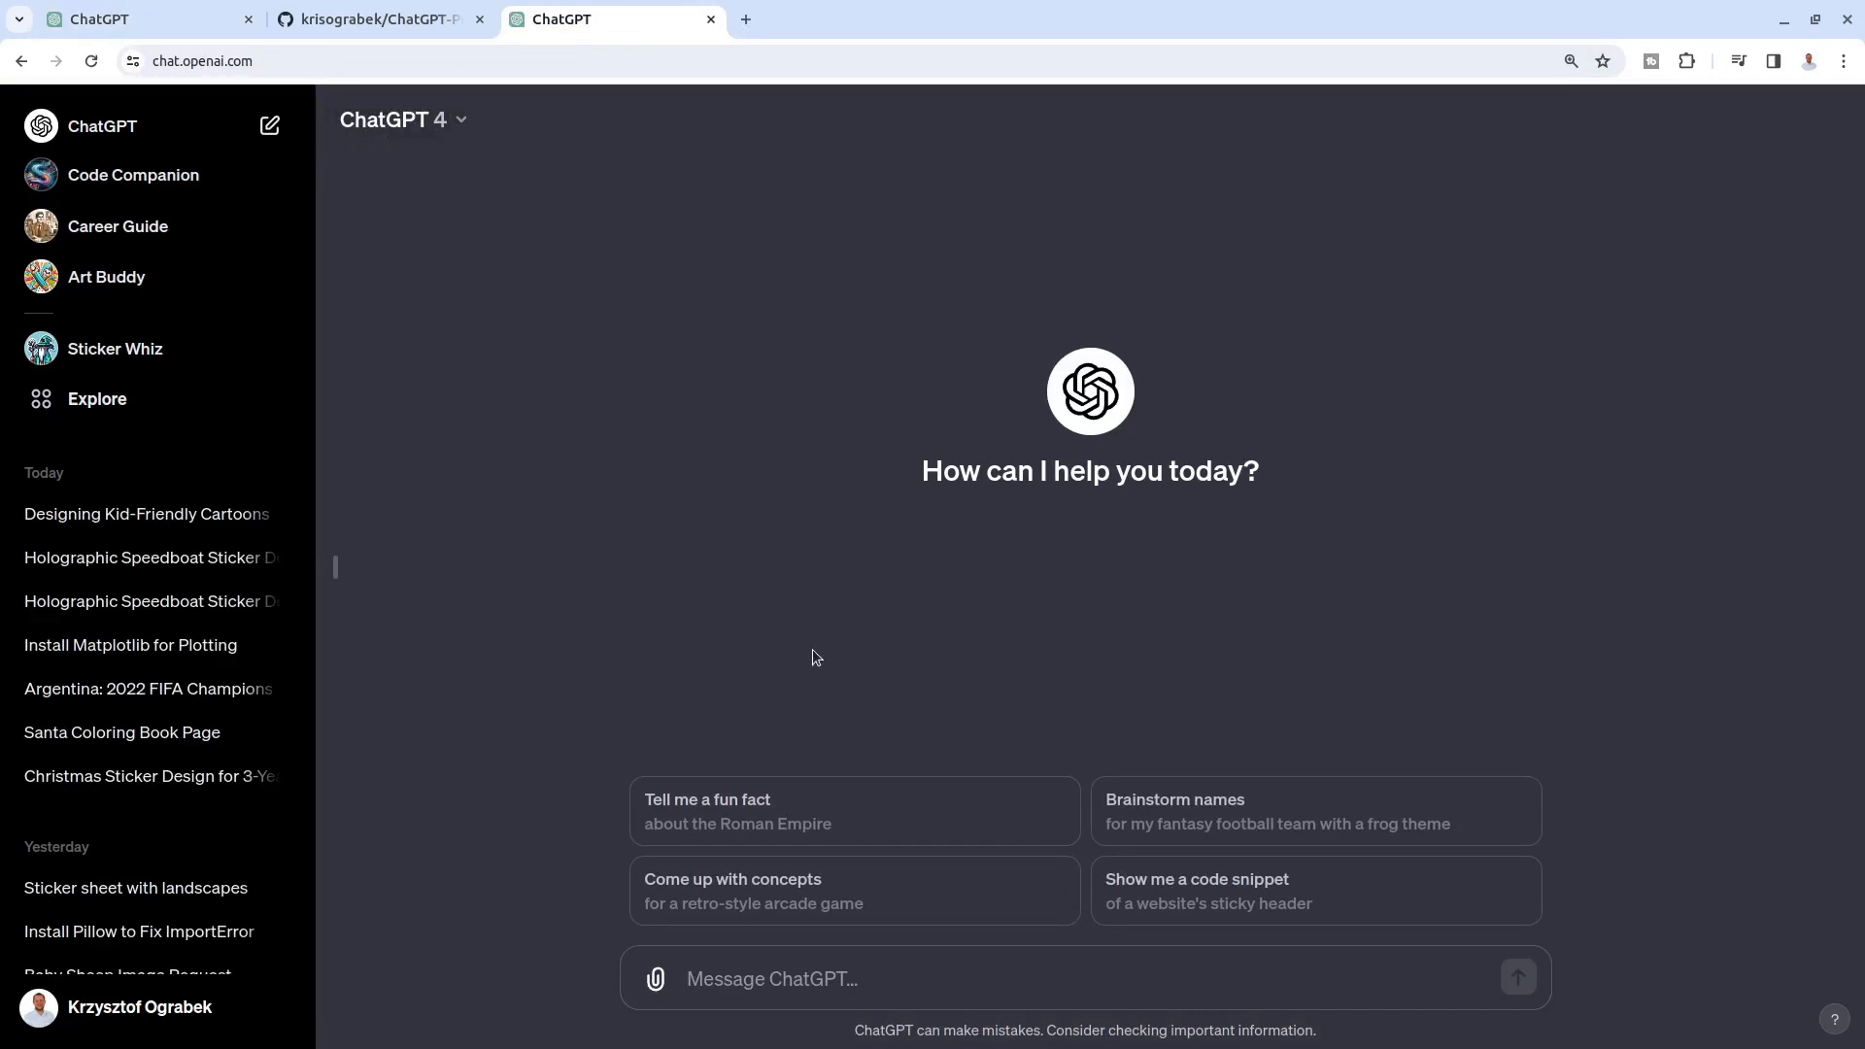
Step: Paste the copied Option 1 prompt template into the new chat's message box
{"action": "key", "text": "ctrl+plus"}
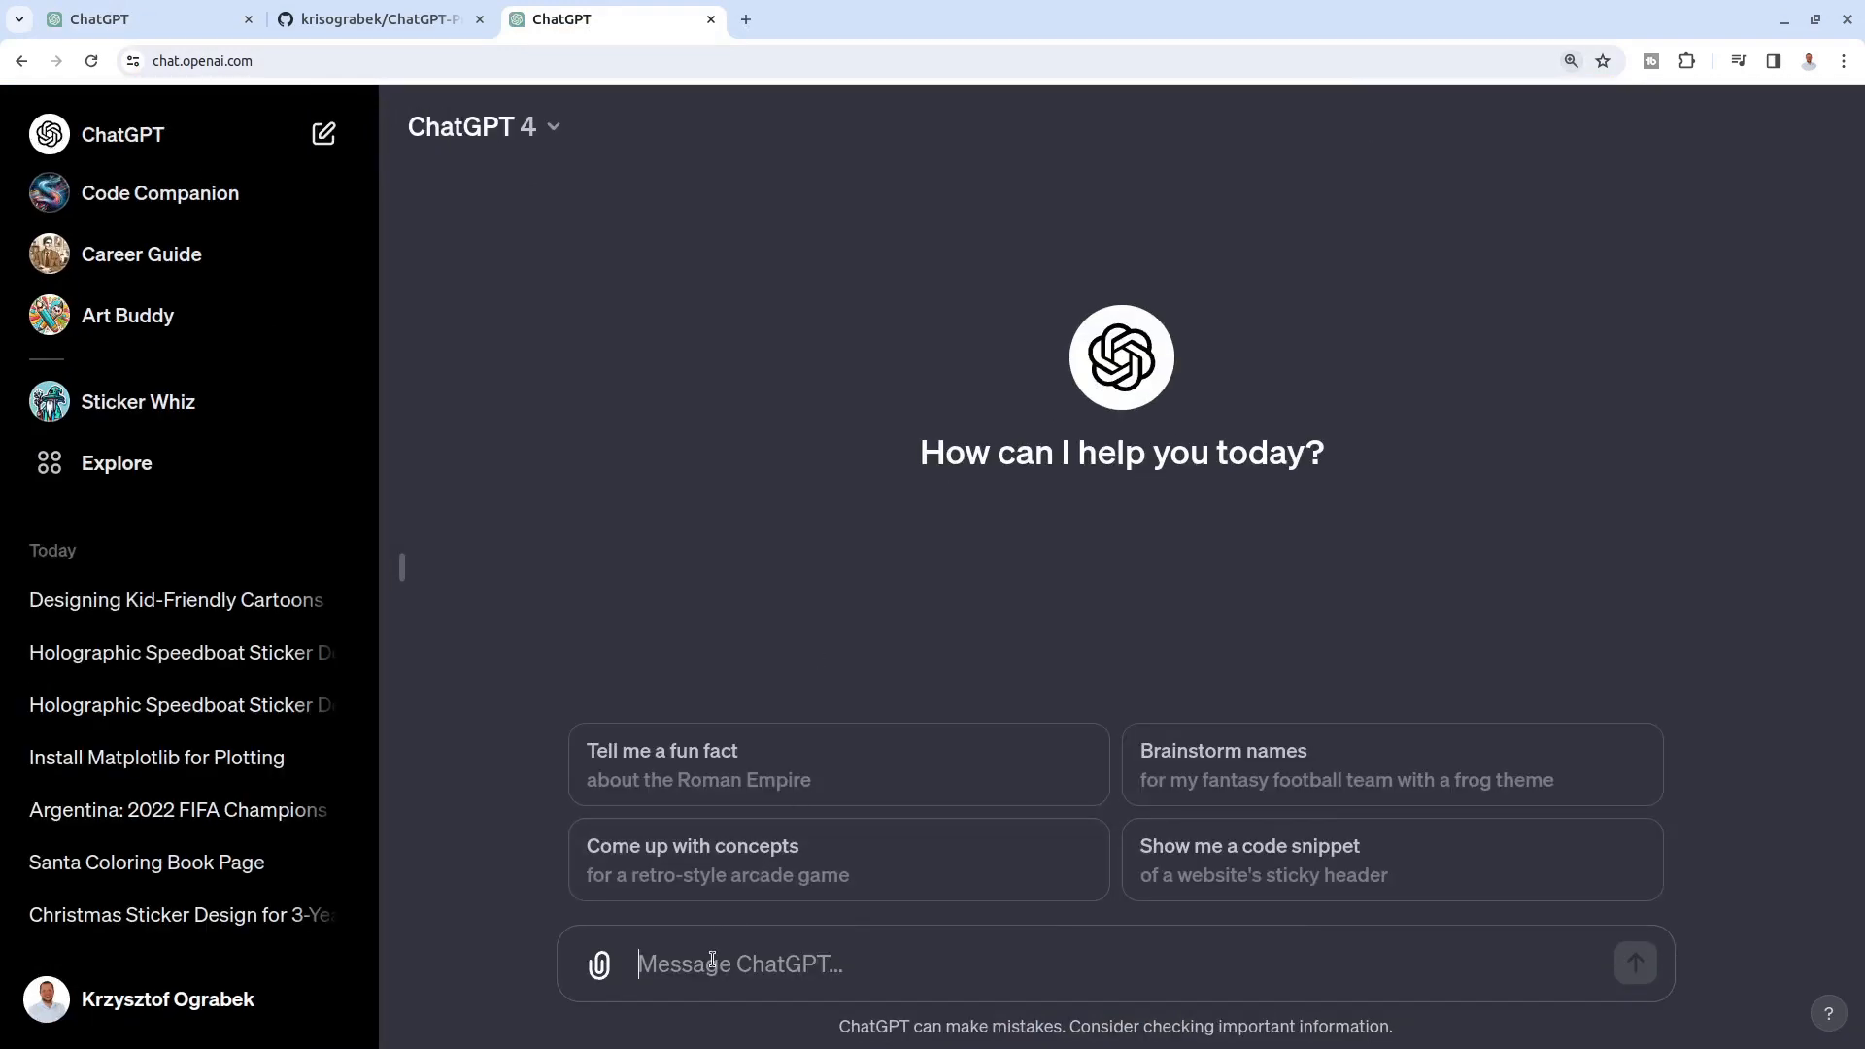
{"action": "key", "text": "ctrl+minus"}
{"action": "key", "text": "ctrl+v"}
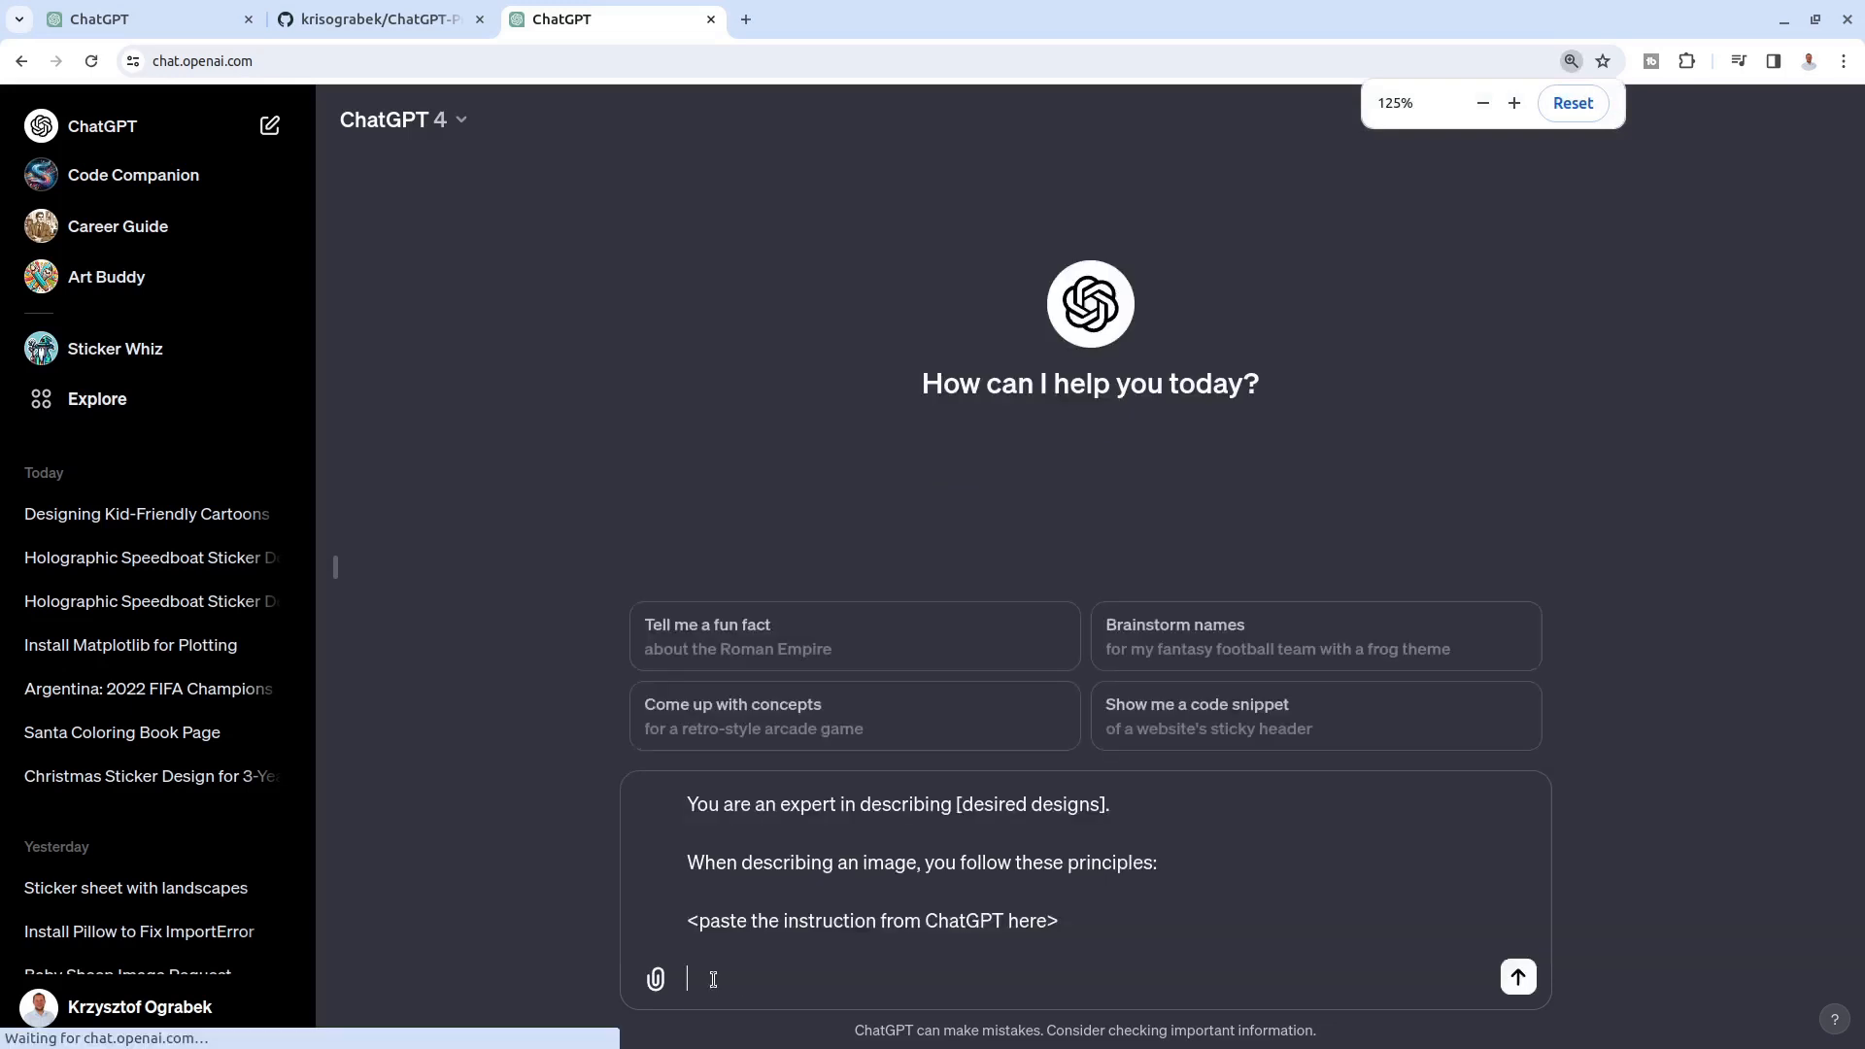
Step: Replace the [desired designs] placeholder with "characters that 3yo kids will love and will keep looking at." copied from the design principles conversation
{"action": "left_click_drag", "start_coordinate": [952, 806], "coordinate": [1117, 808]}
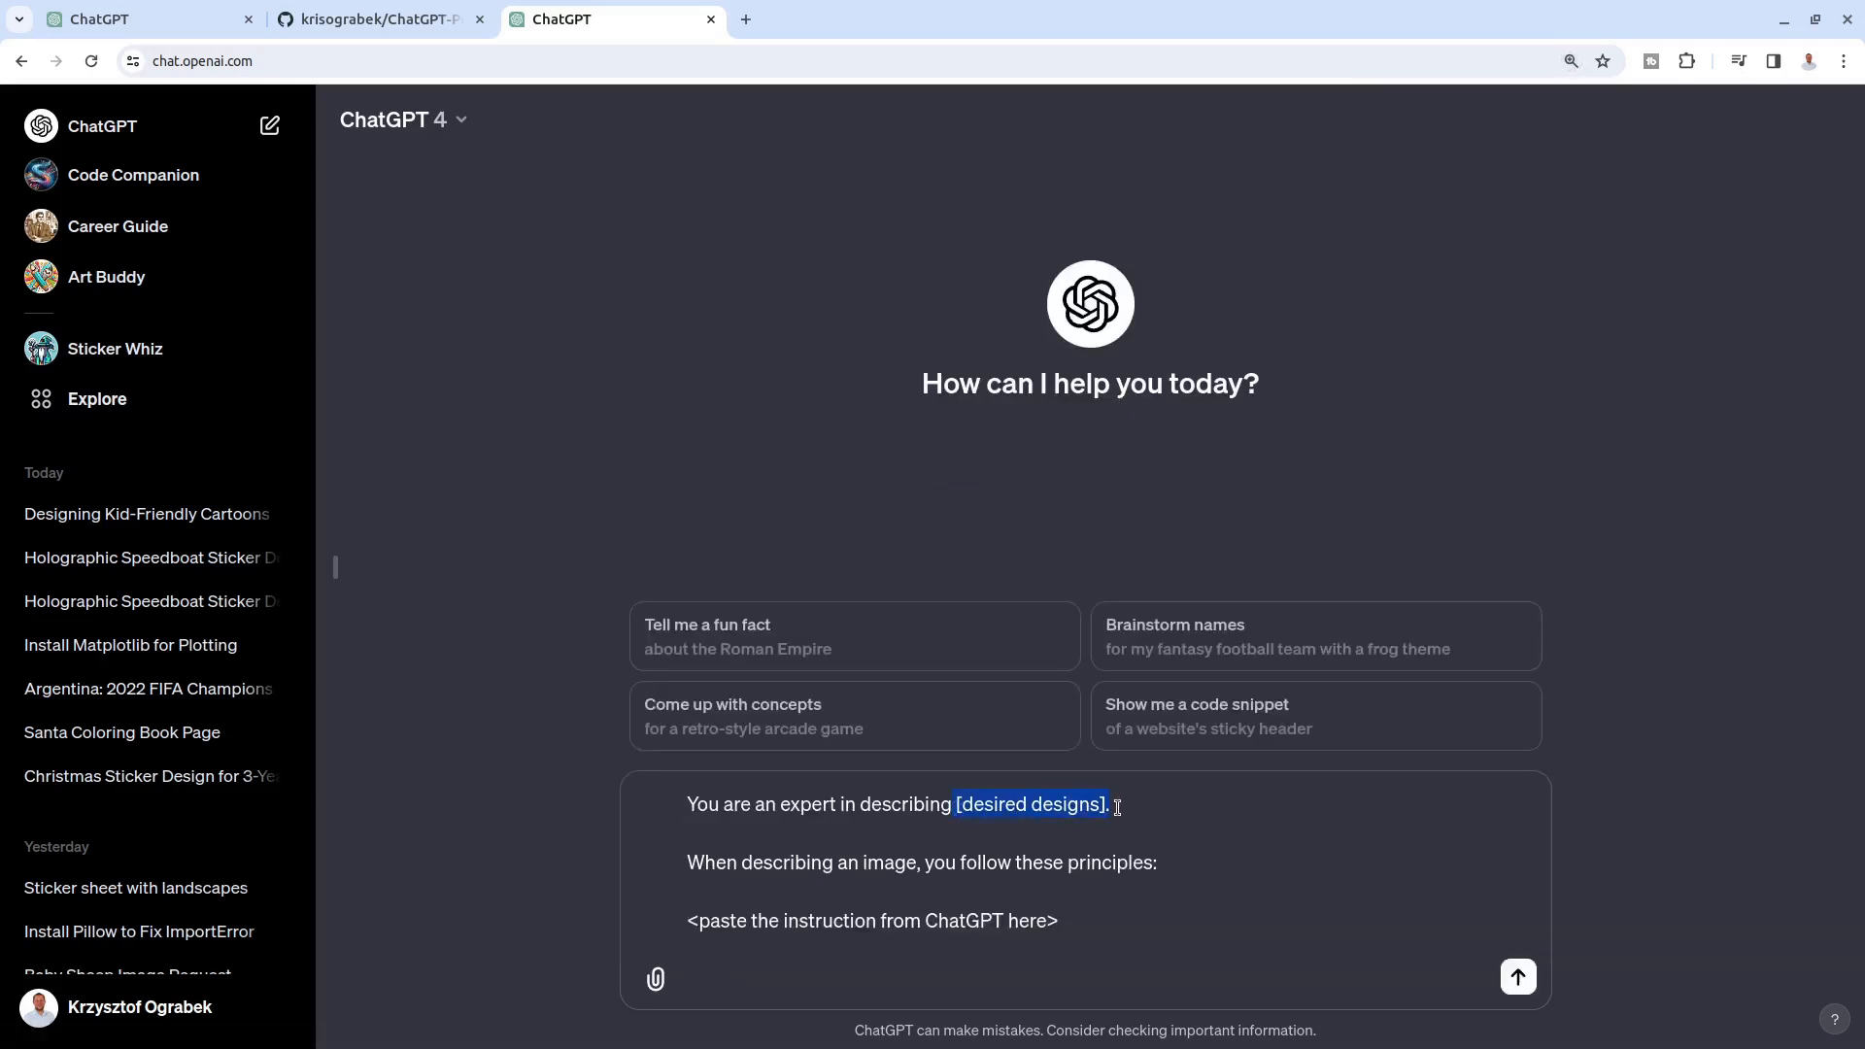
{"action": "left_click", "coordinate": [136, 19]}
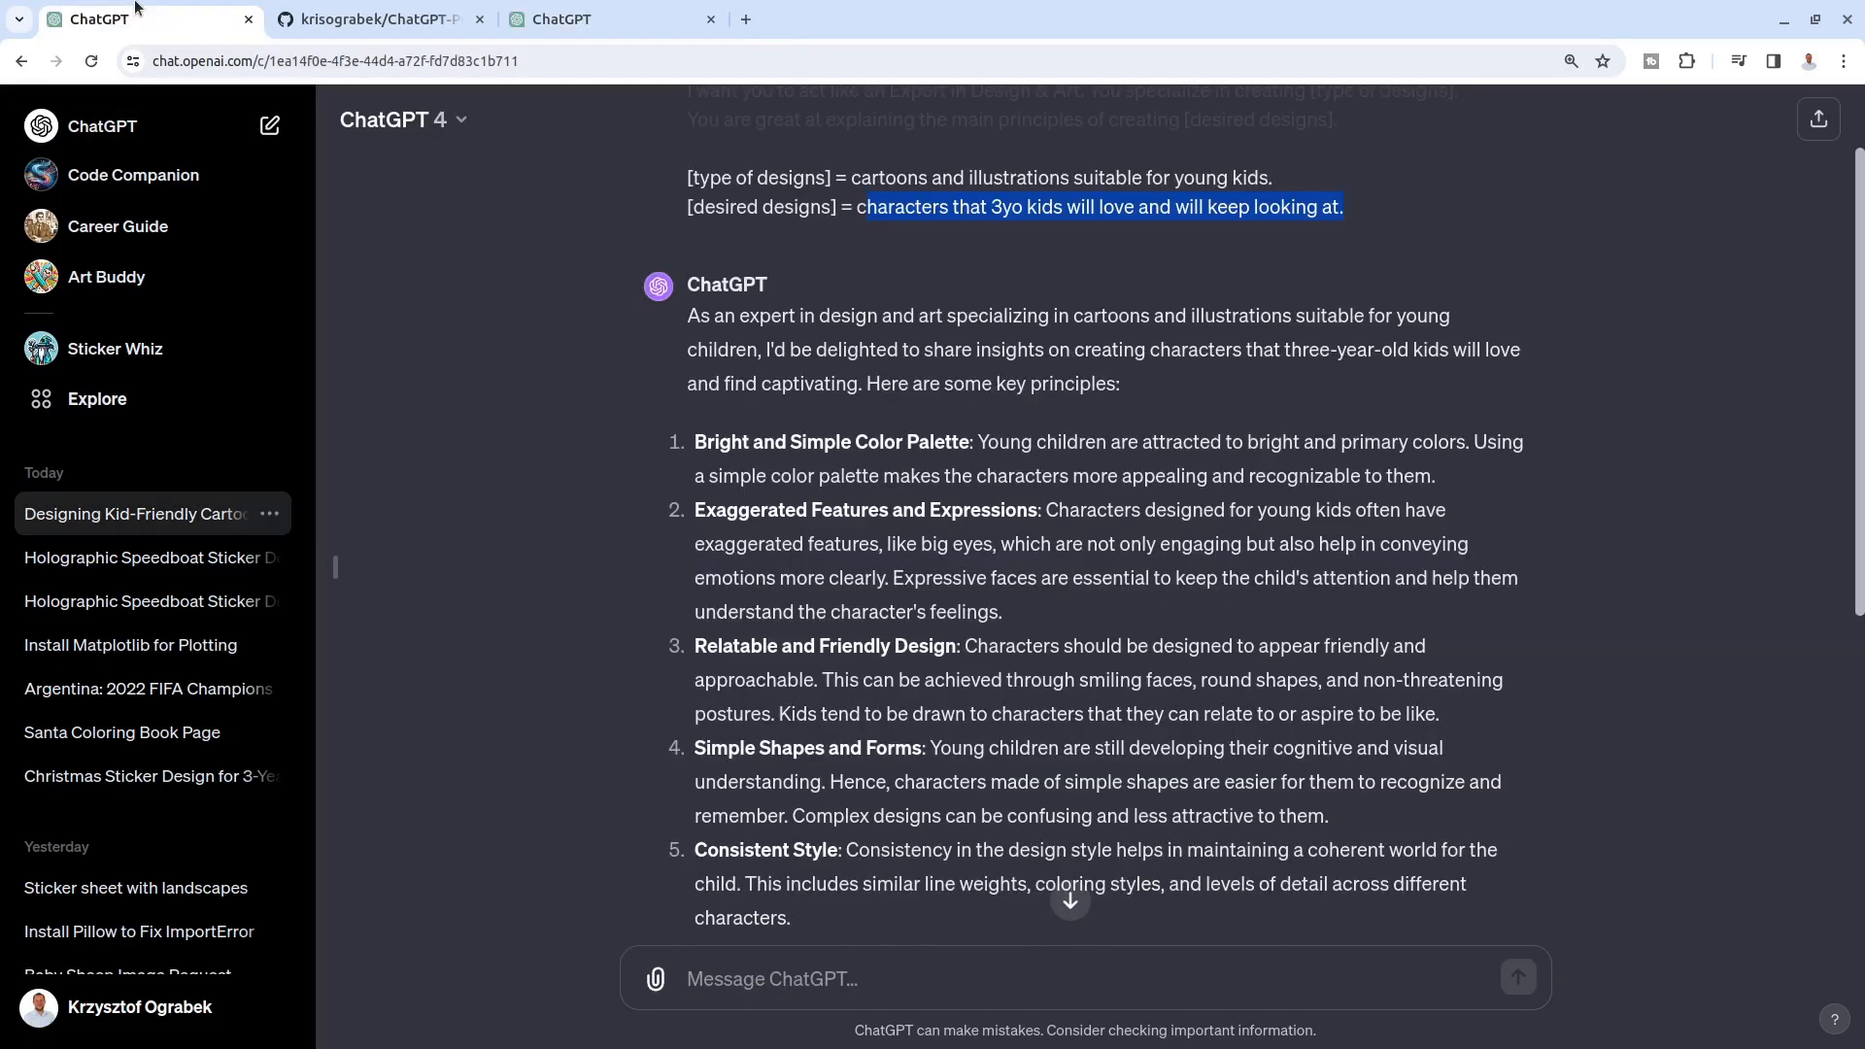
{"action": "scroll", "coordinate": [788, 464], "scroll_direction": "up", "scroll_amount": 1}
{"action": "left_click", "coordinate": [843, 326]}
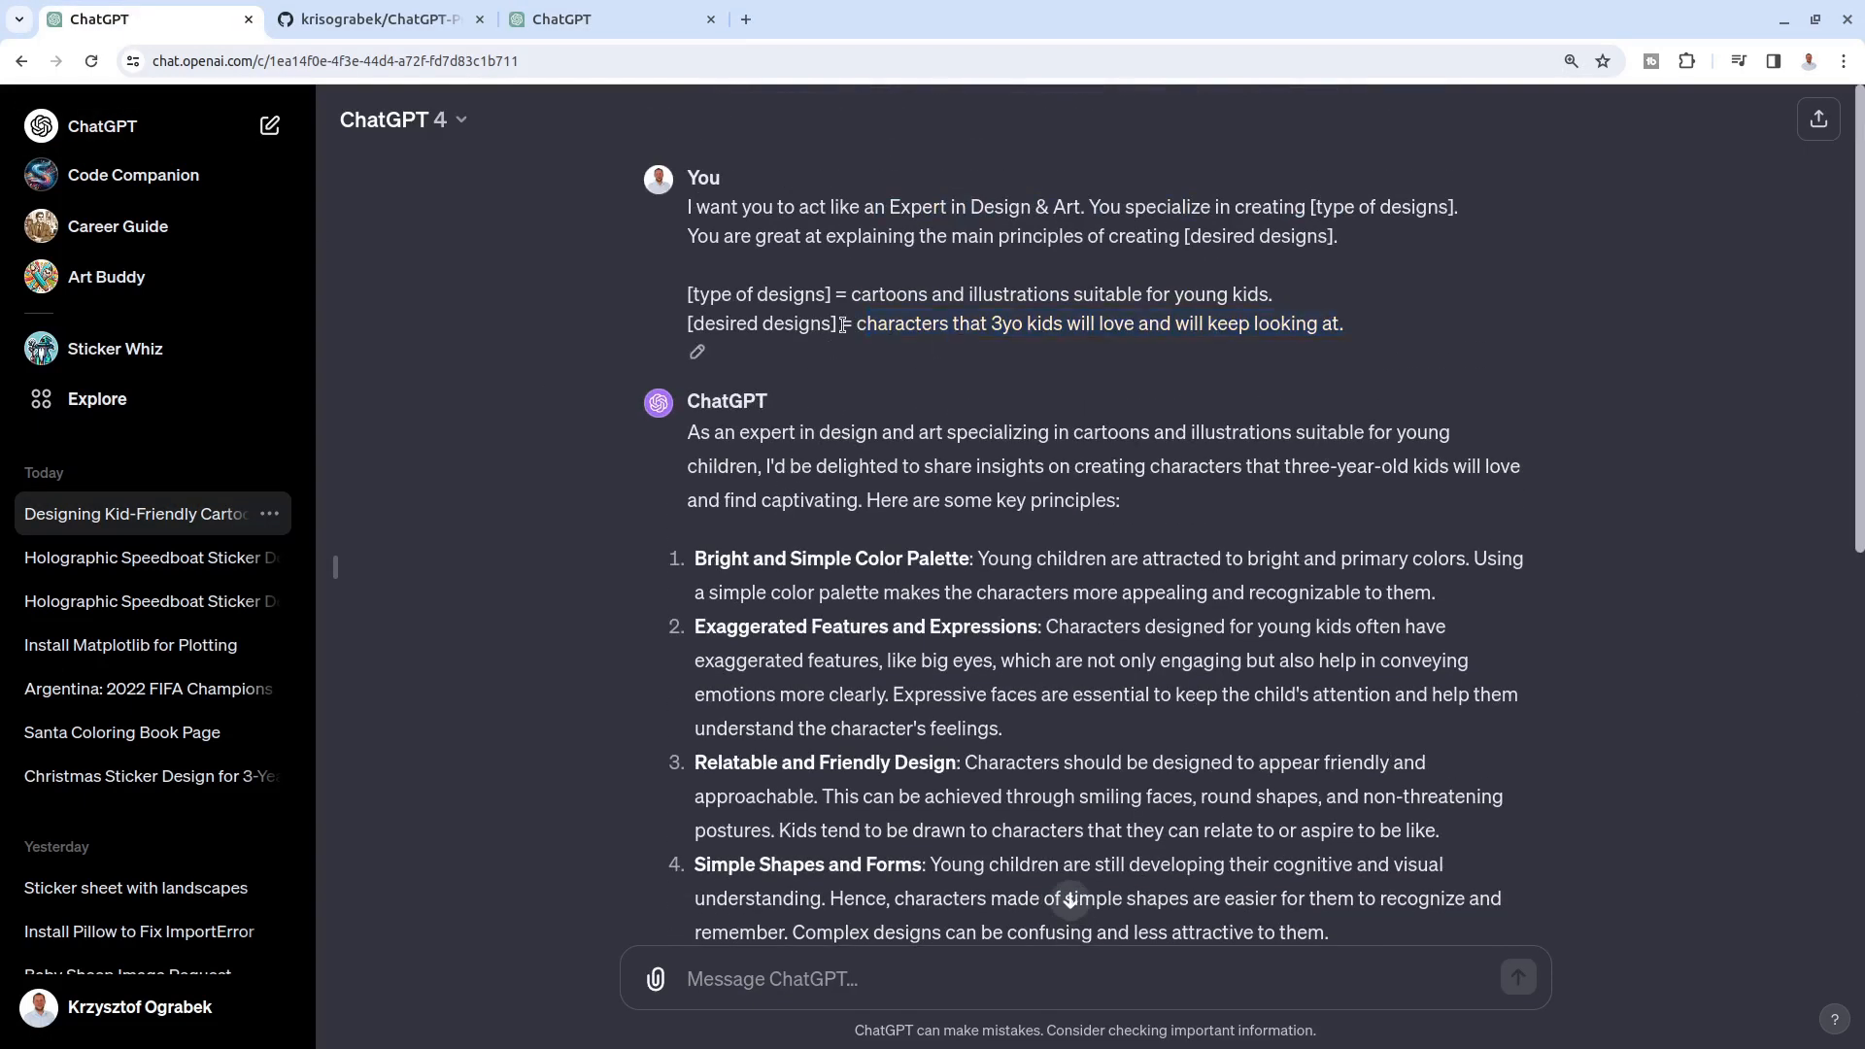
{"action": "left_click_drag", "start_coordinate": [851, 323], "coordinate": [1360, 342]}
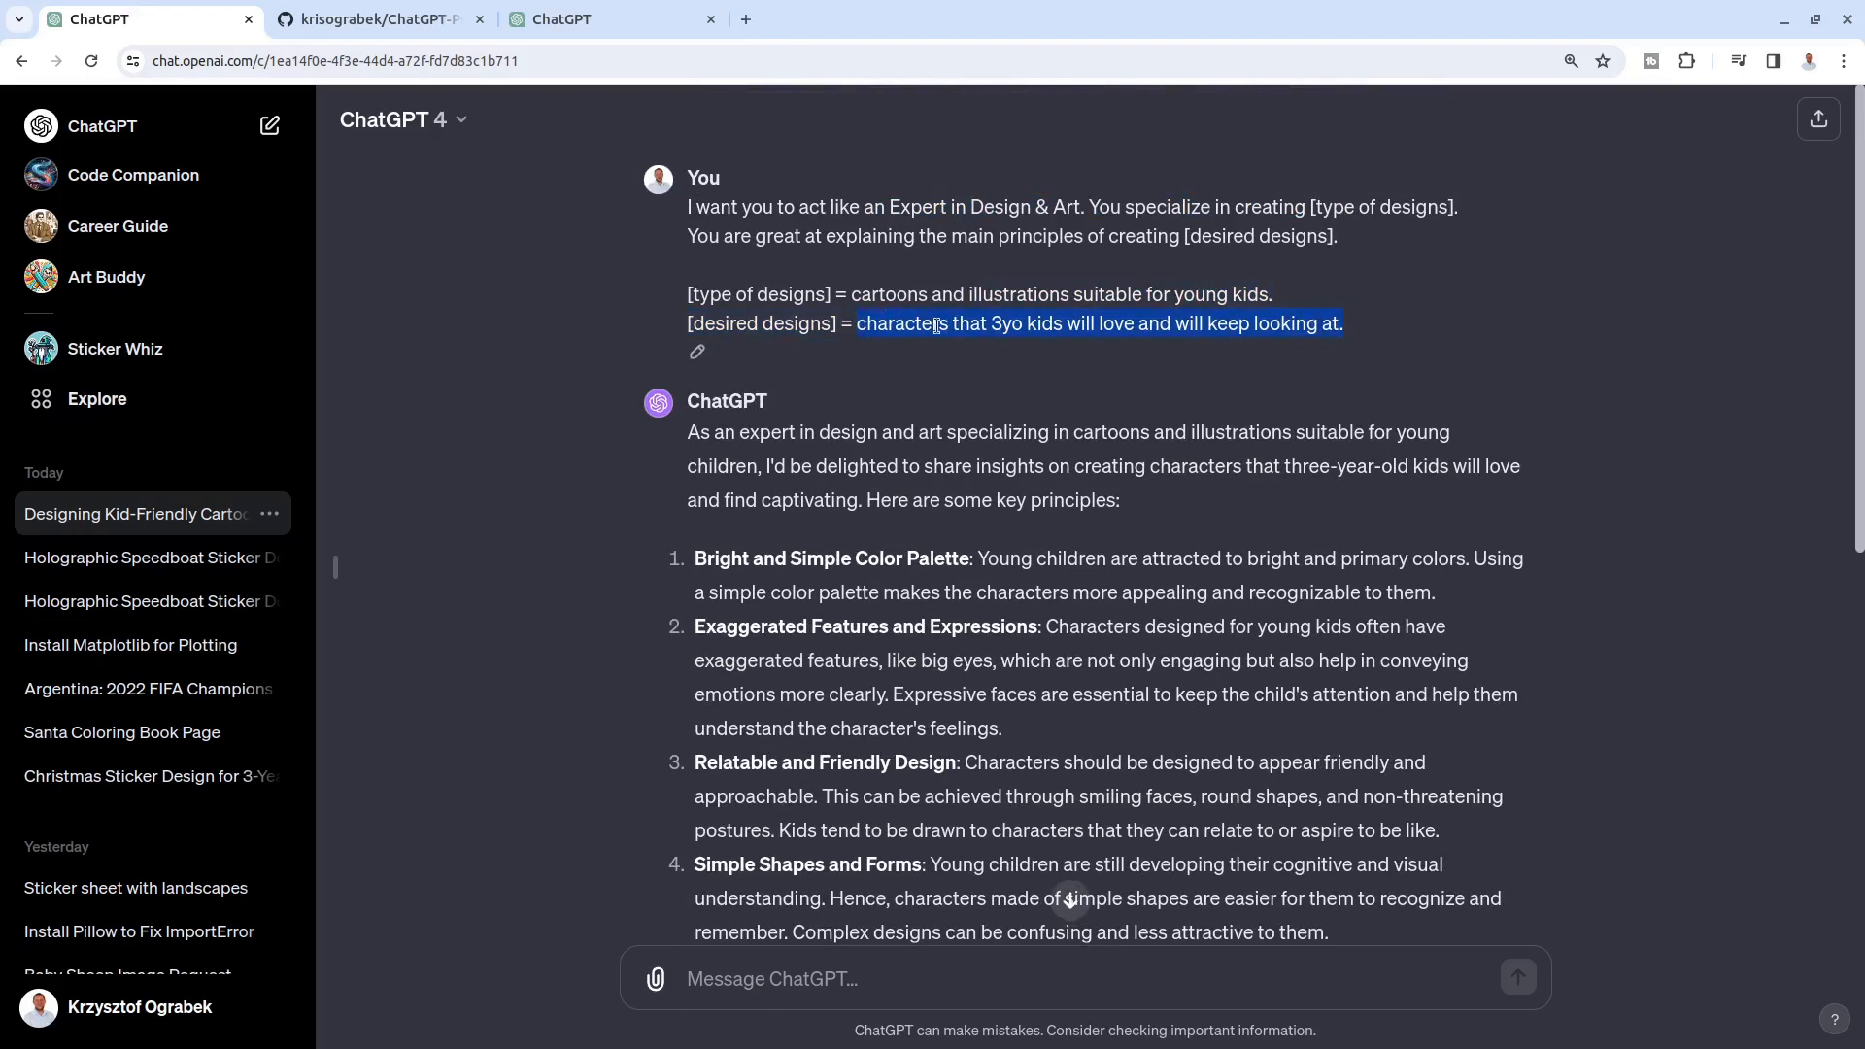
{"action": "left_click", "coordinate": [379, 17]}
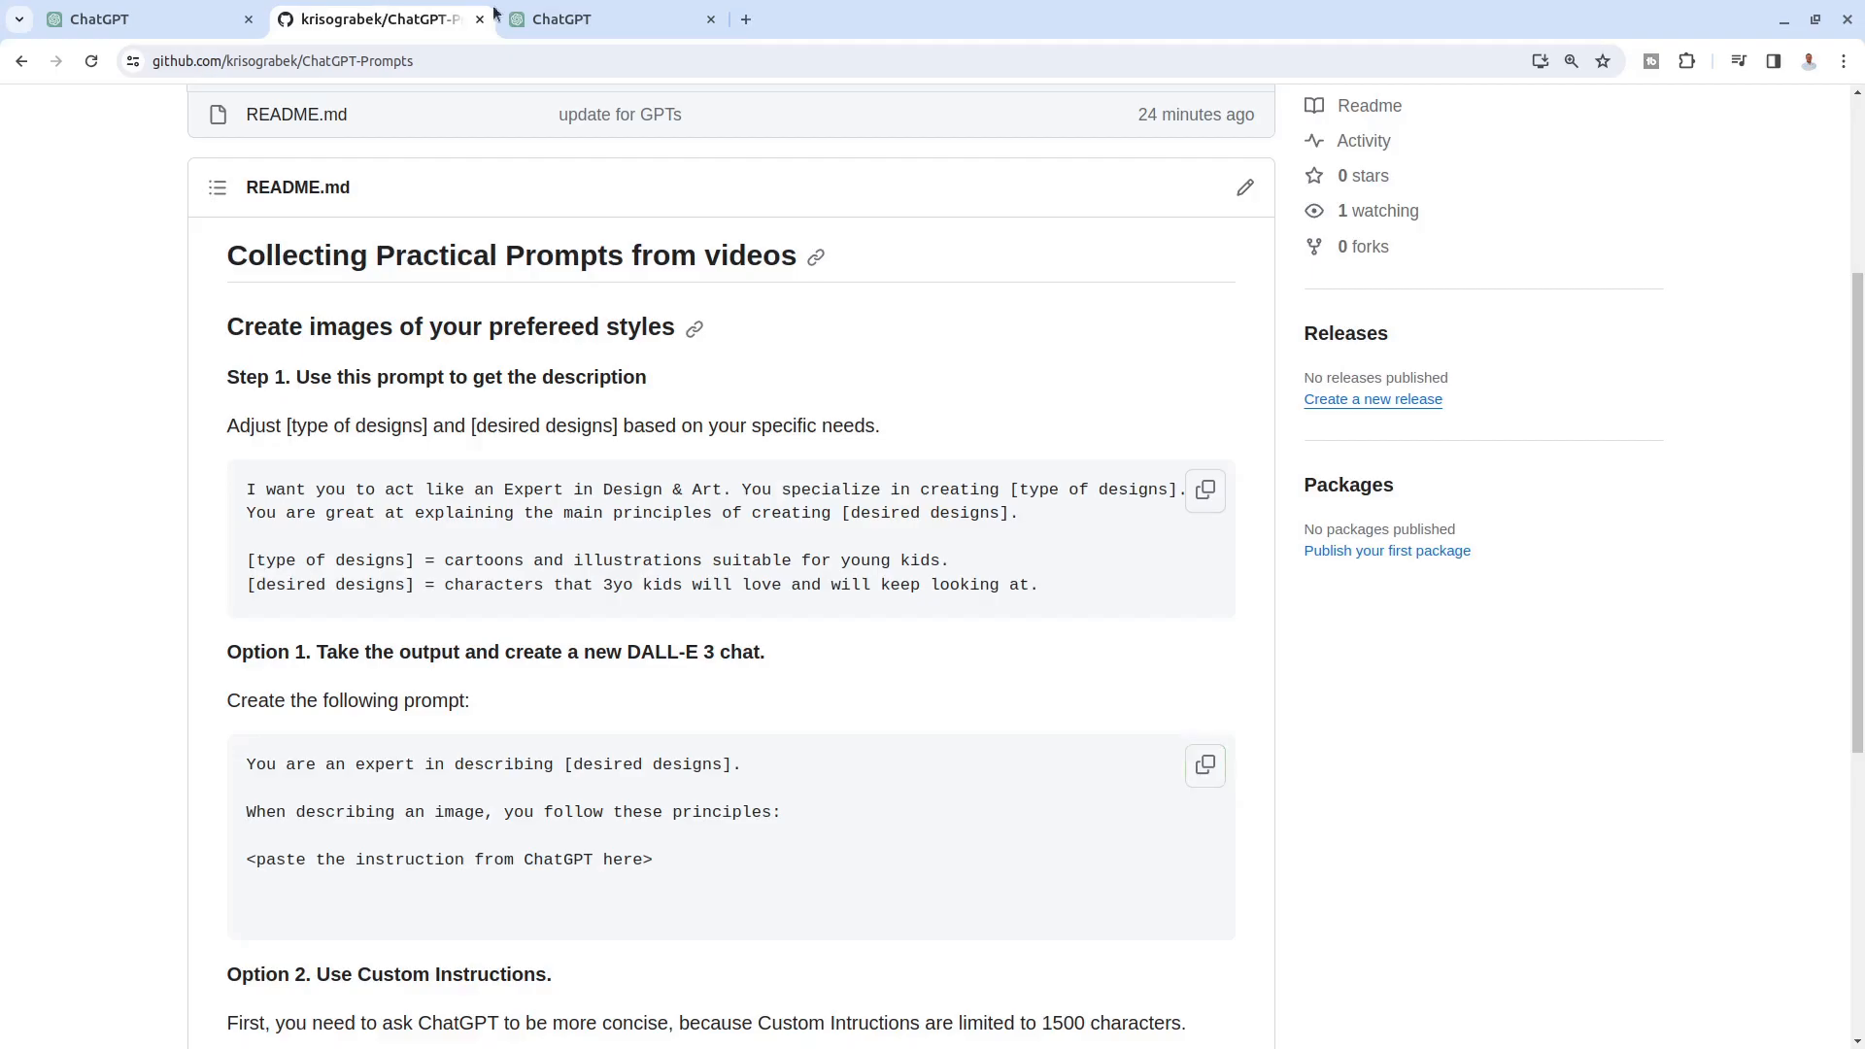
{"action": "left_click", "coordinate": [552, 17]}
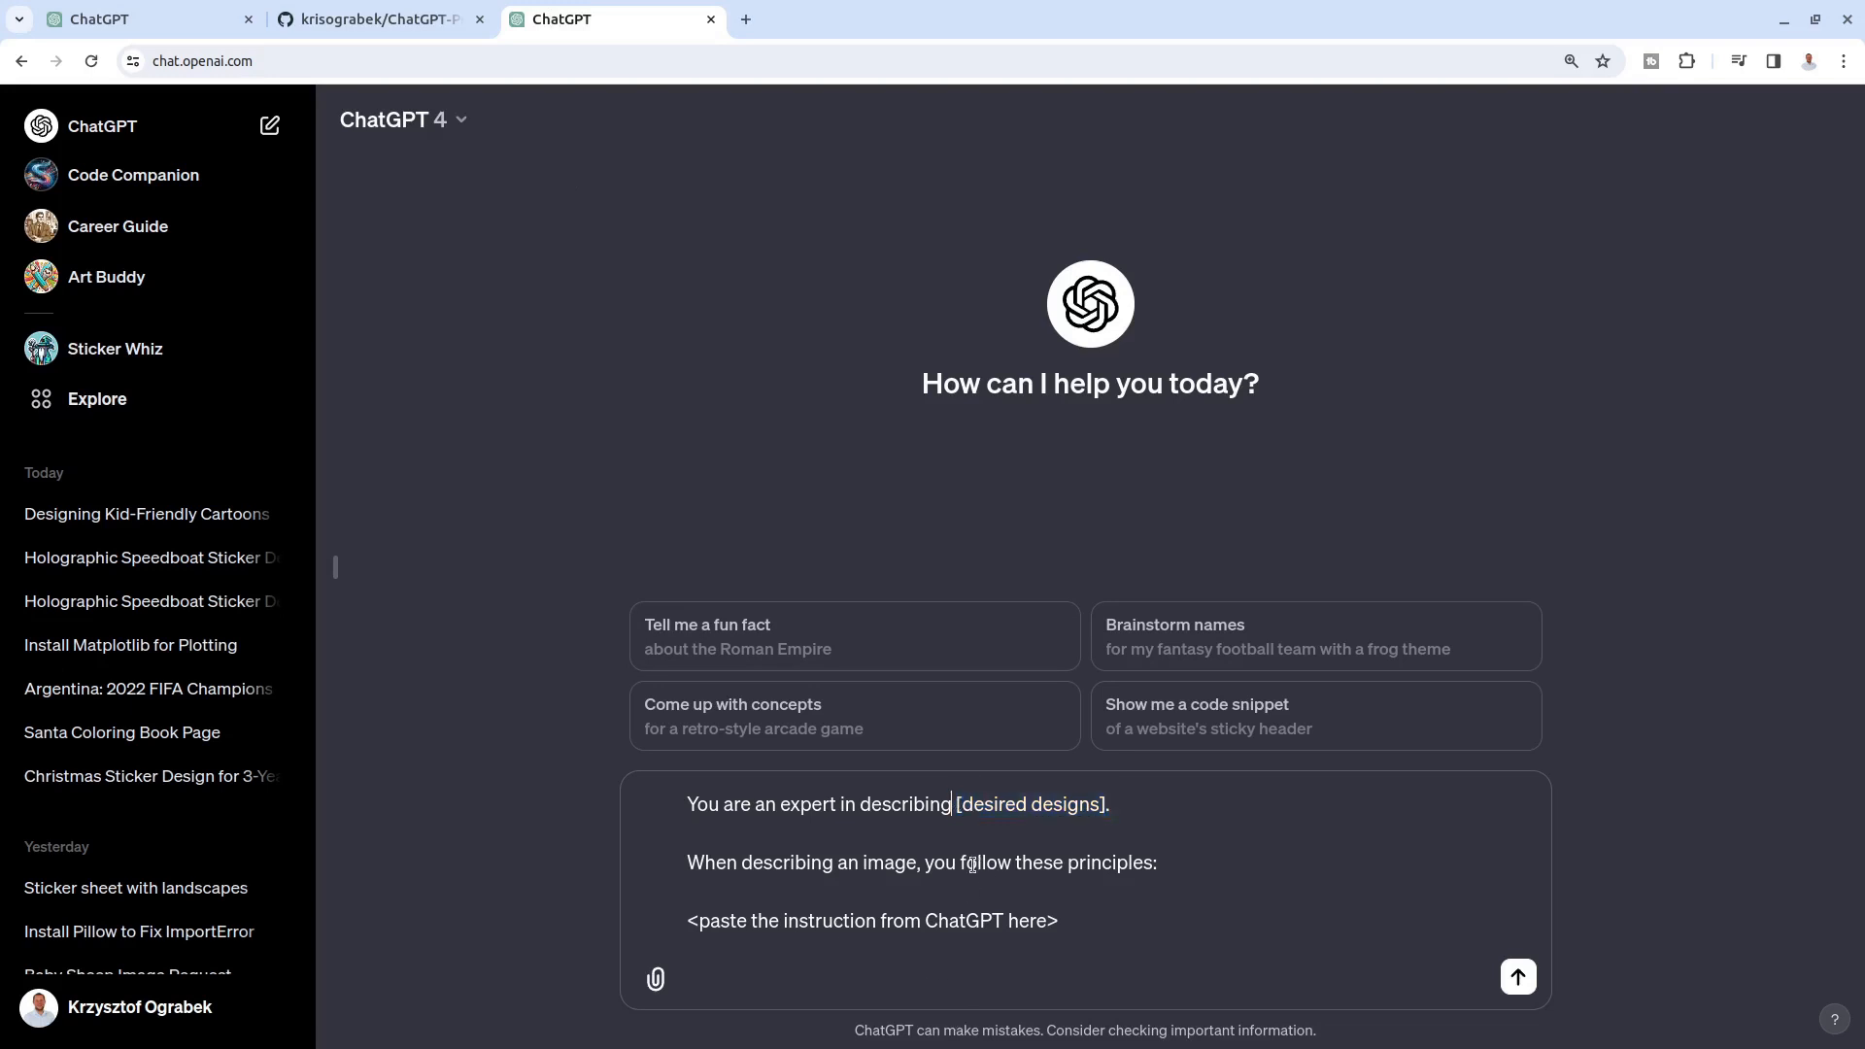
{"action": "key", "text": "ctrl+v"}
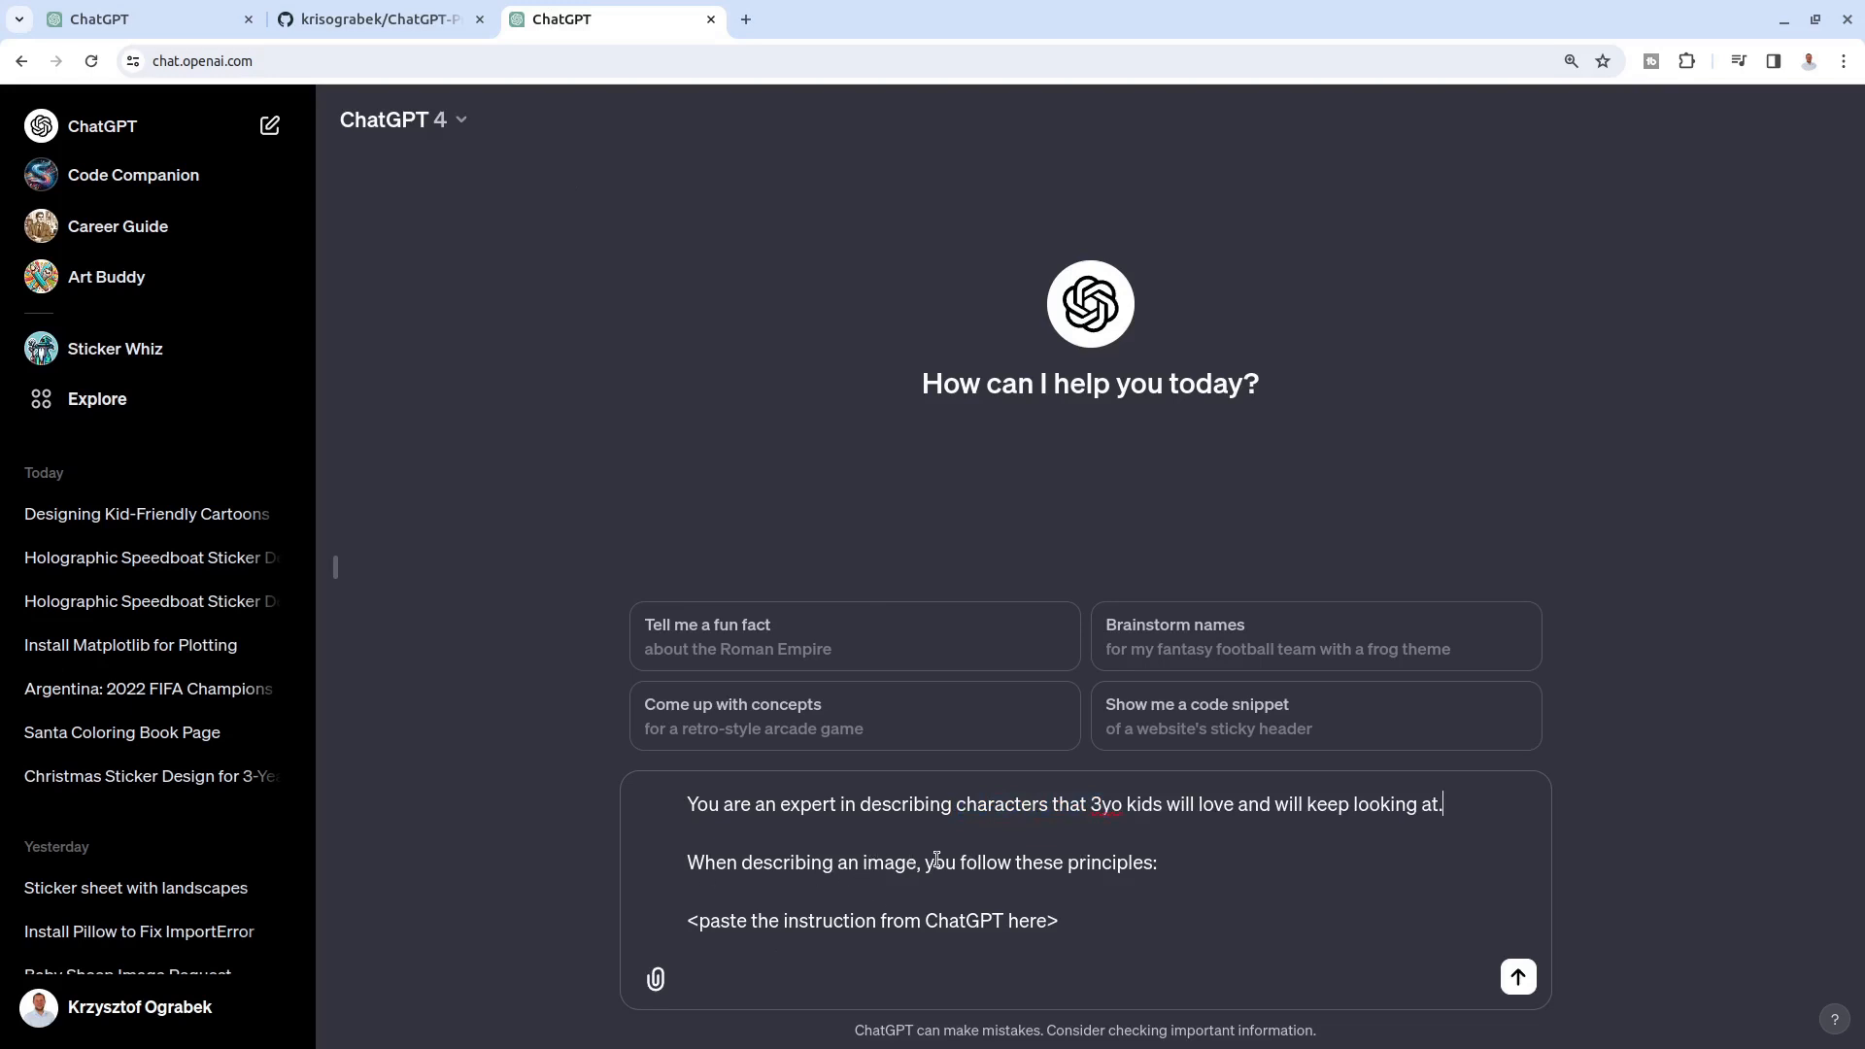
Step: Replace the "<paste the instruction from ChatGPT here>" placeholder with all nine principles copied from the design principles conversation
{"action": "left_click_drag", "start_coordinate": [1088, 921], "coordinate": [645, 928]}
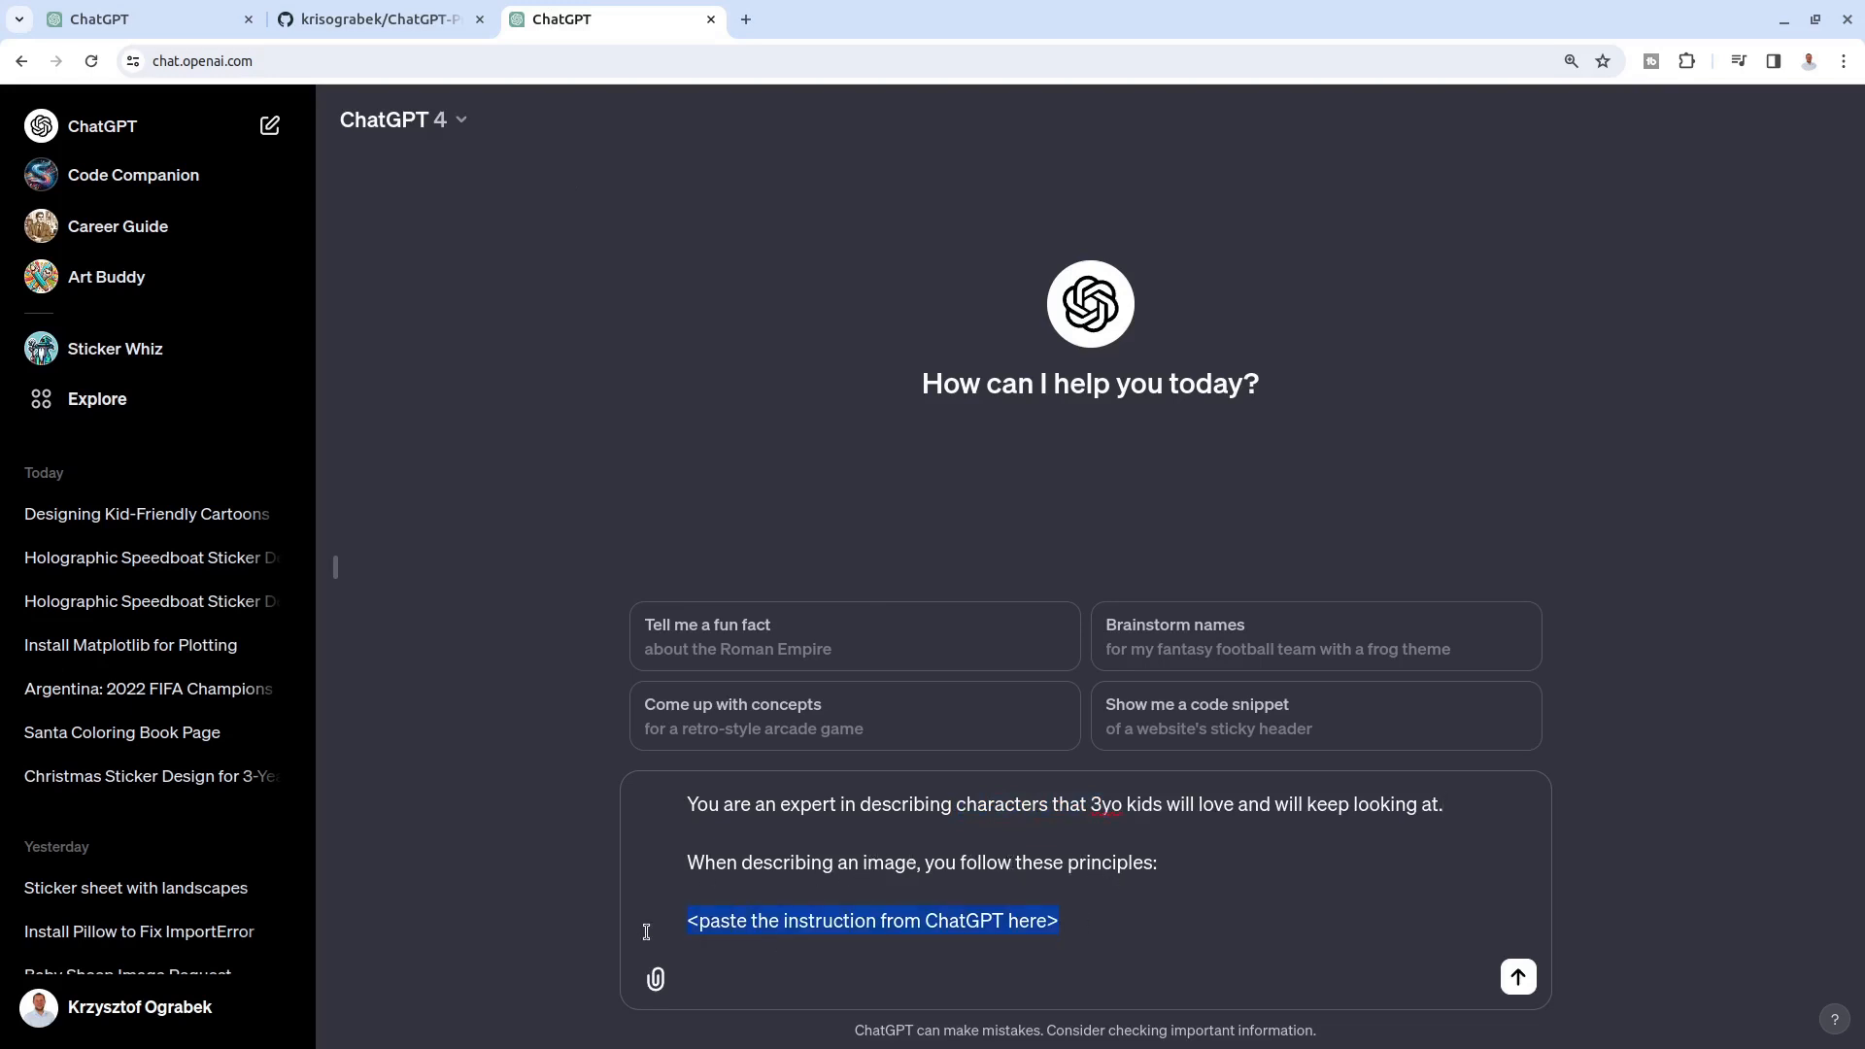
{"action": "left_click", "coordinate": [127, 17]}
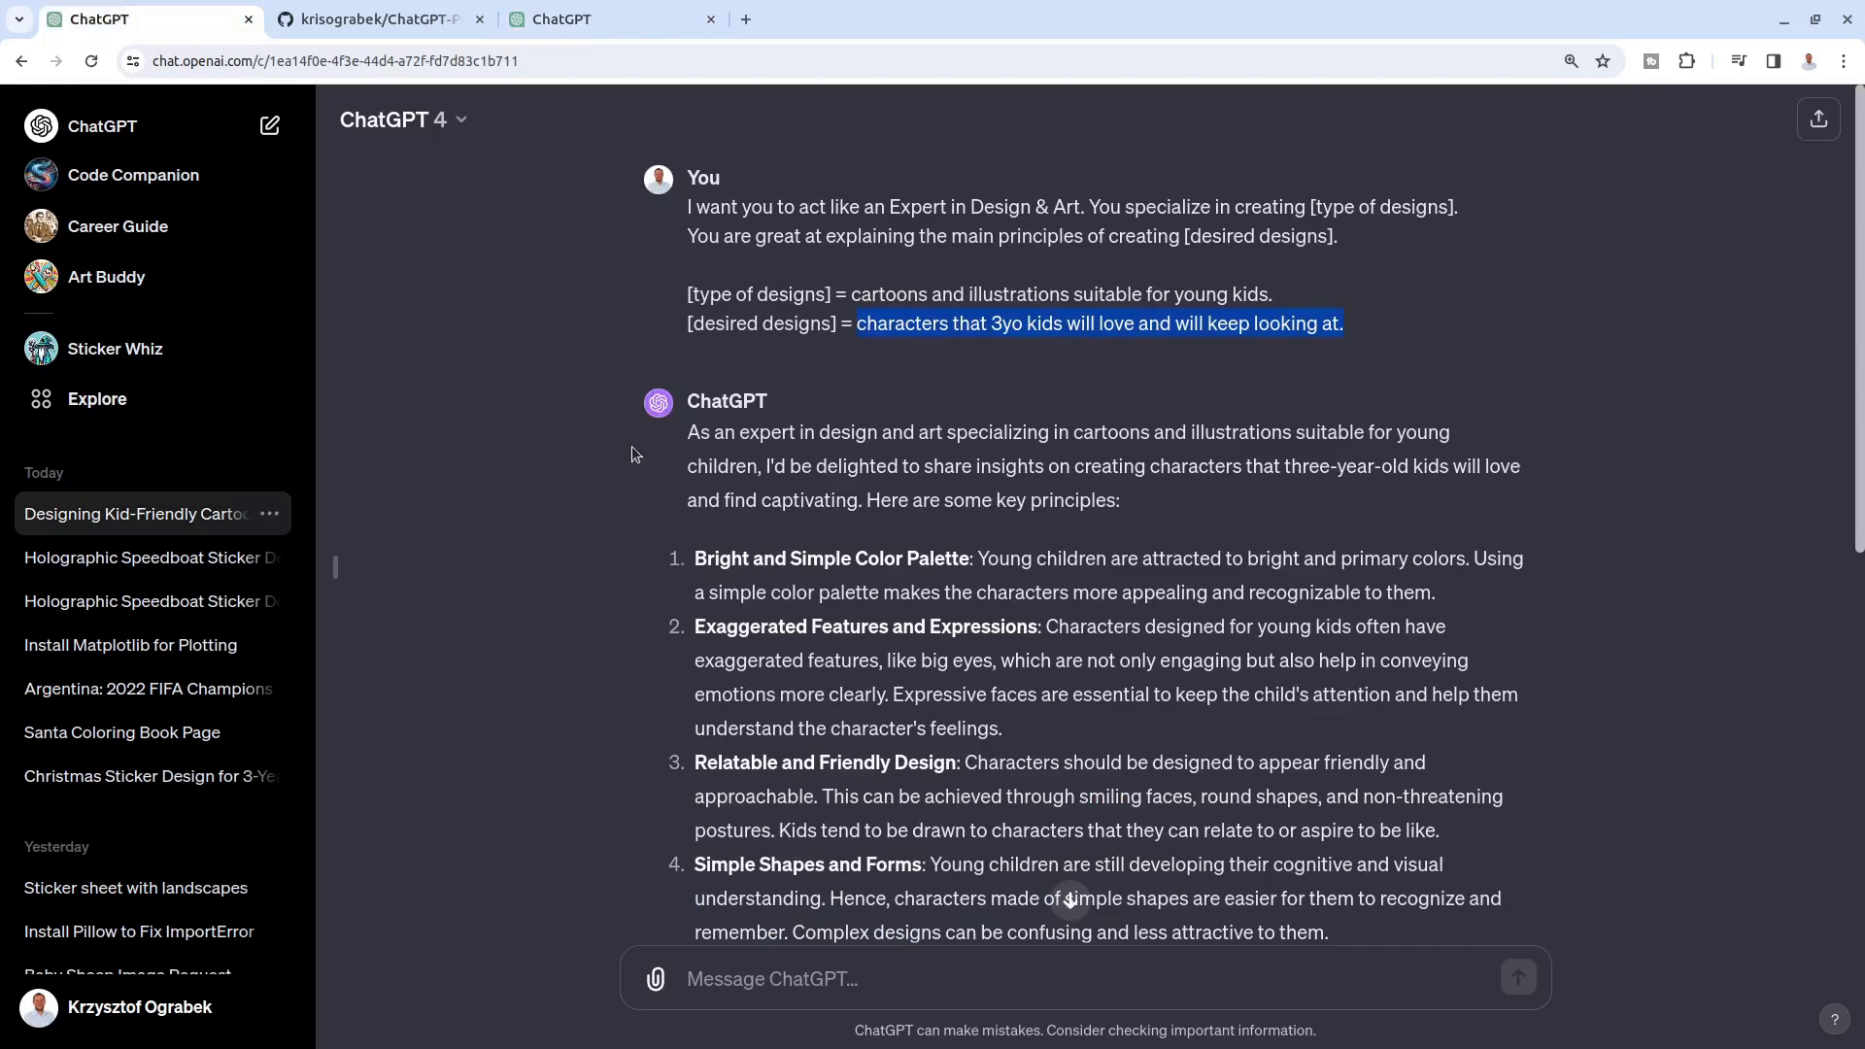
{"action": "scroll", "coordinate": [690, 333], "scroll_direction": "down", "scroll_amount": 4}
{"action": "scroll", "coordinate": [738, 360], "scroll_direction": "up", "scroll_amount": 2}
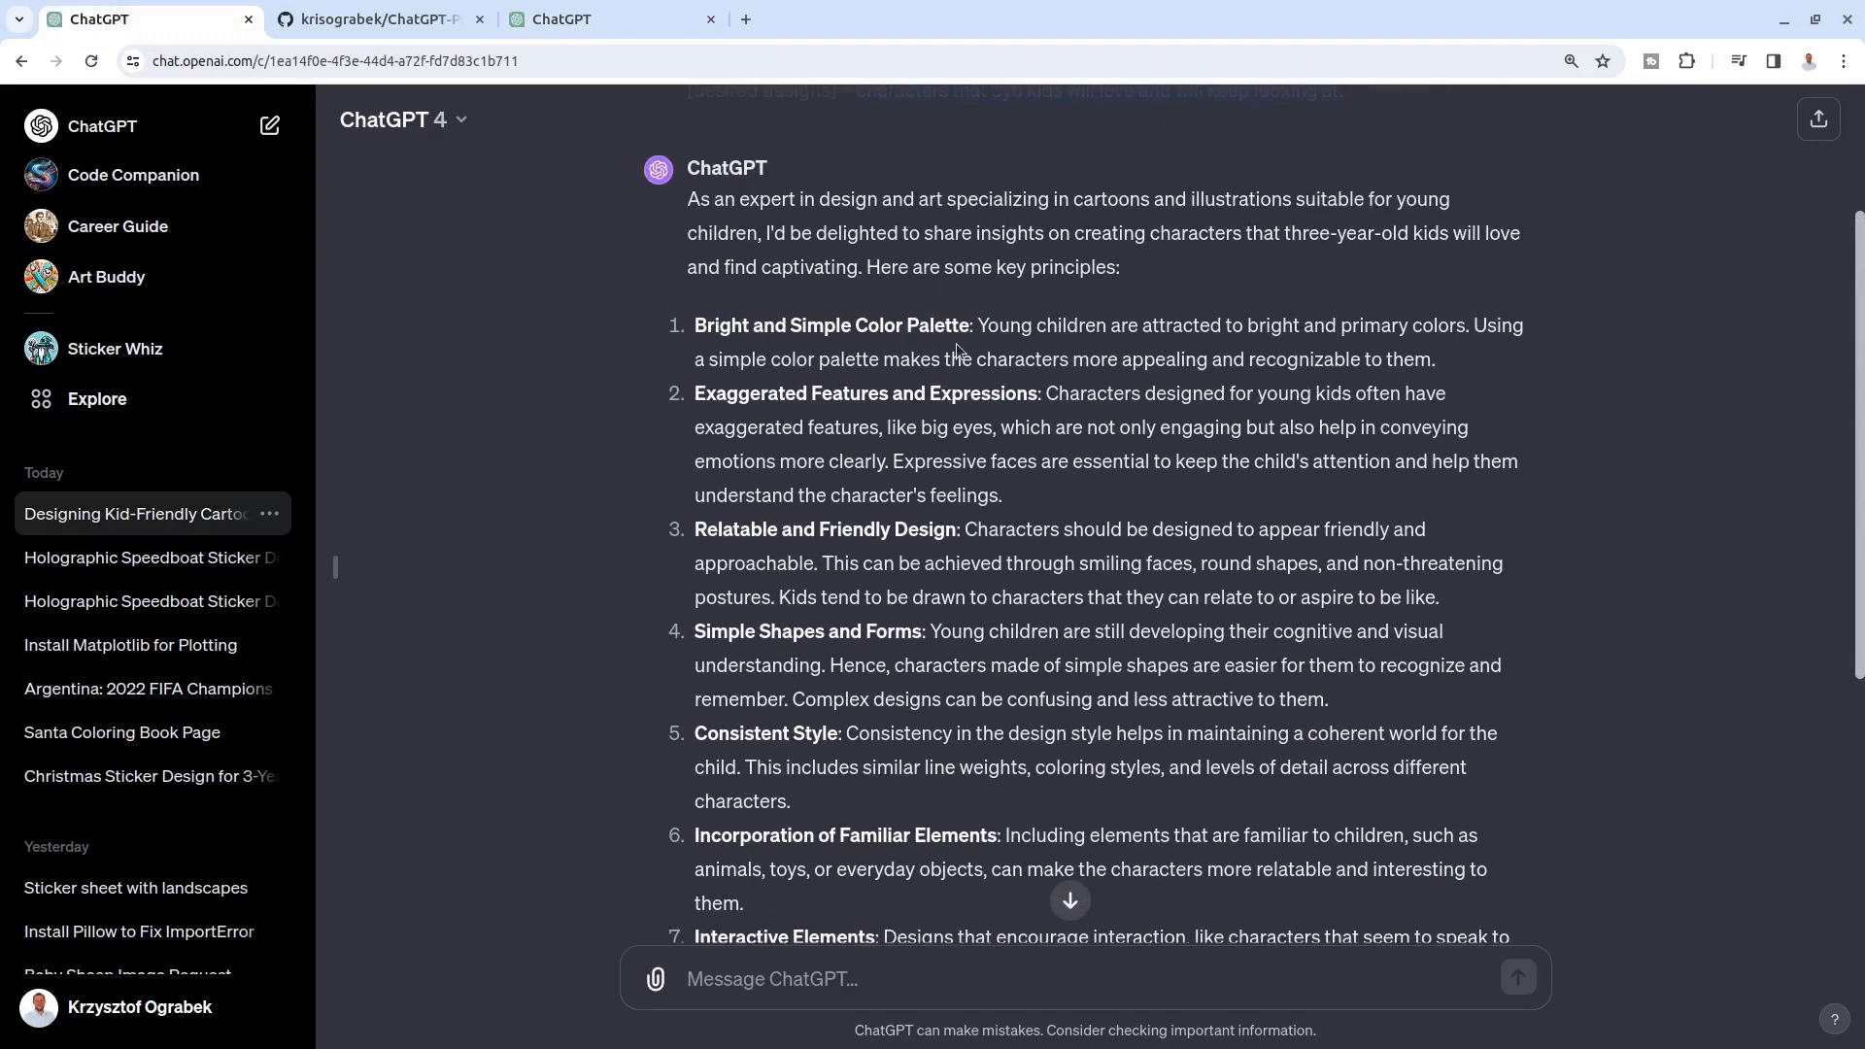
{"action": "scroll", "coordinate": [740, 365], "scroll_direction": "down", "scroll_amount": 1}
{"action": "scroll", "coordinate": [741, 369], "scroll_direction": "down", "scroll_amount": 4}
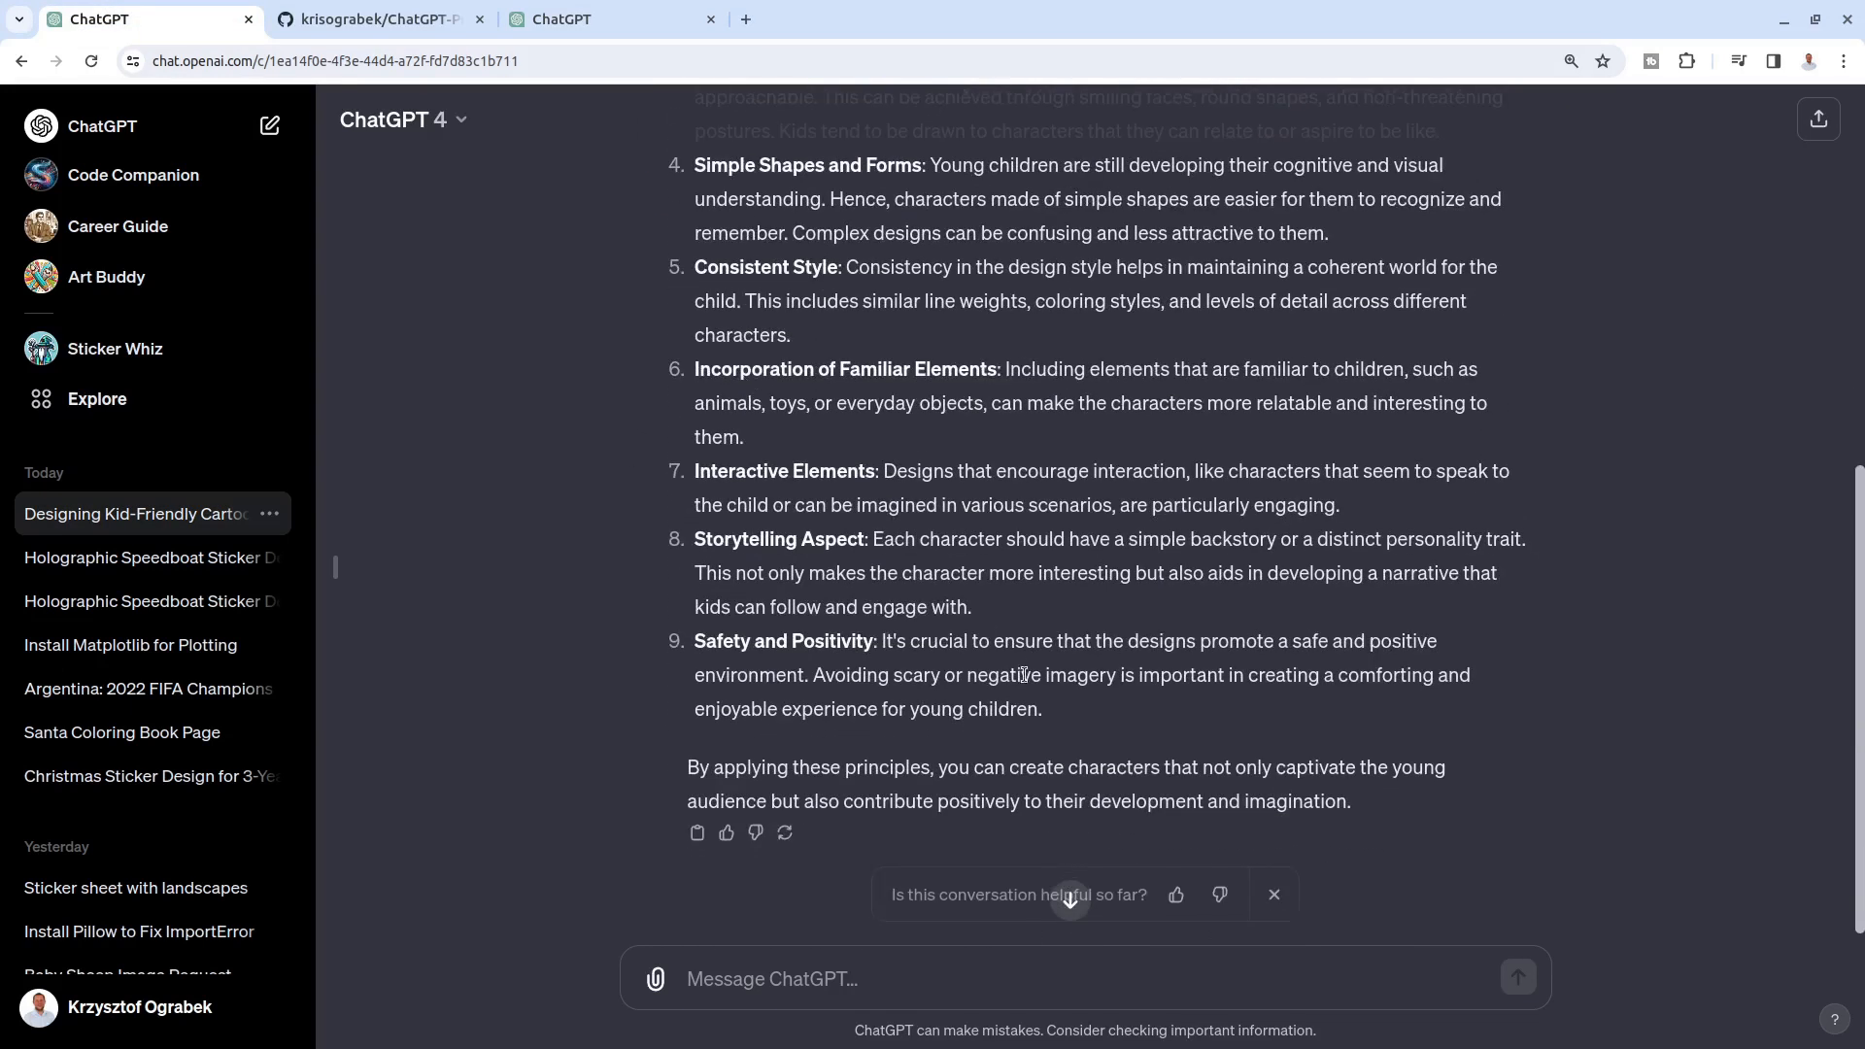
{"action": "left_click_drag", "start_coordinate": [1054, 709], "coordinate": [685, 350]}
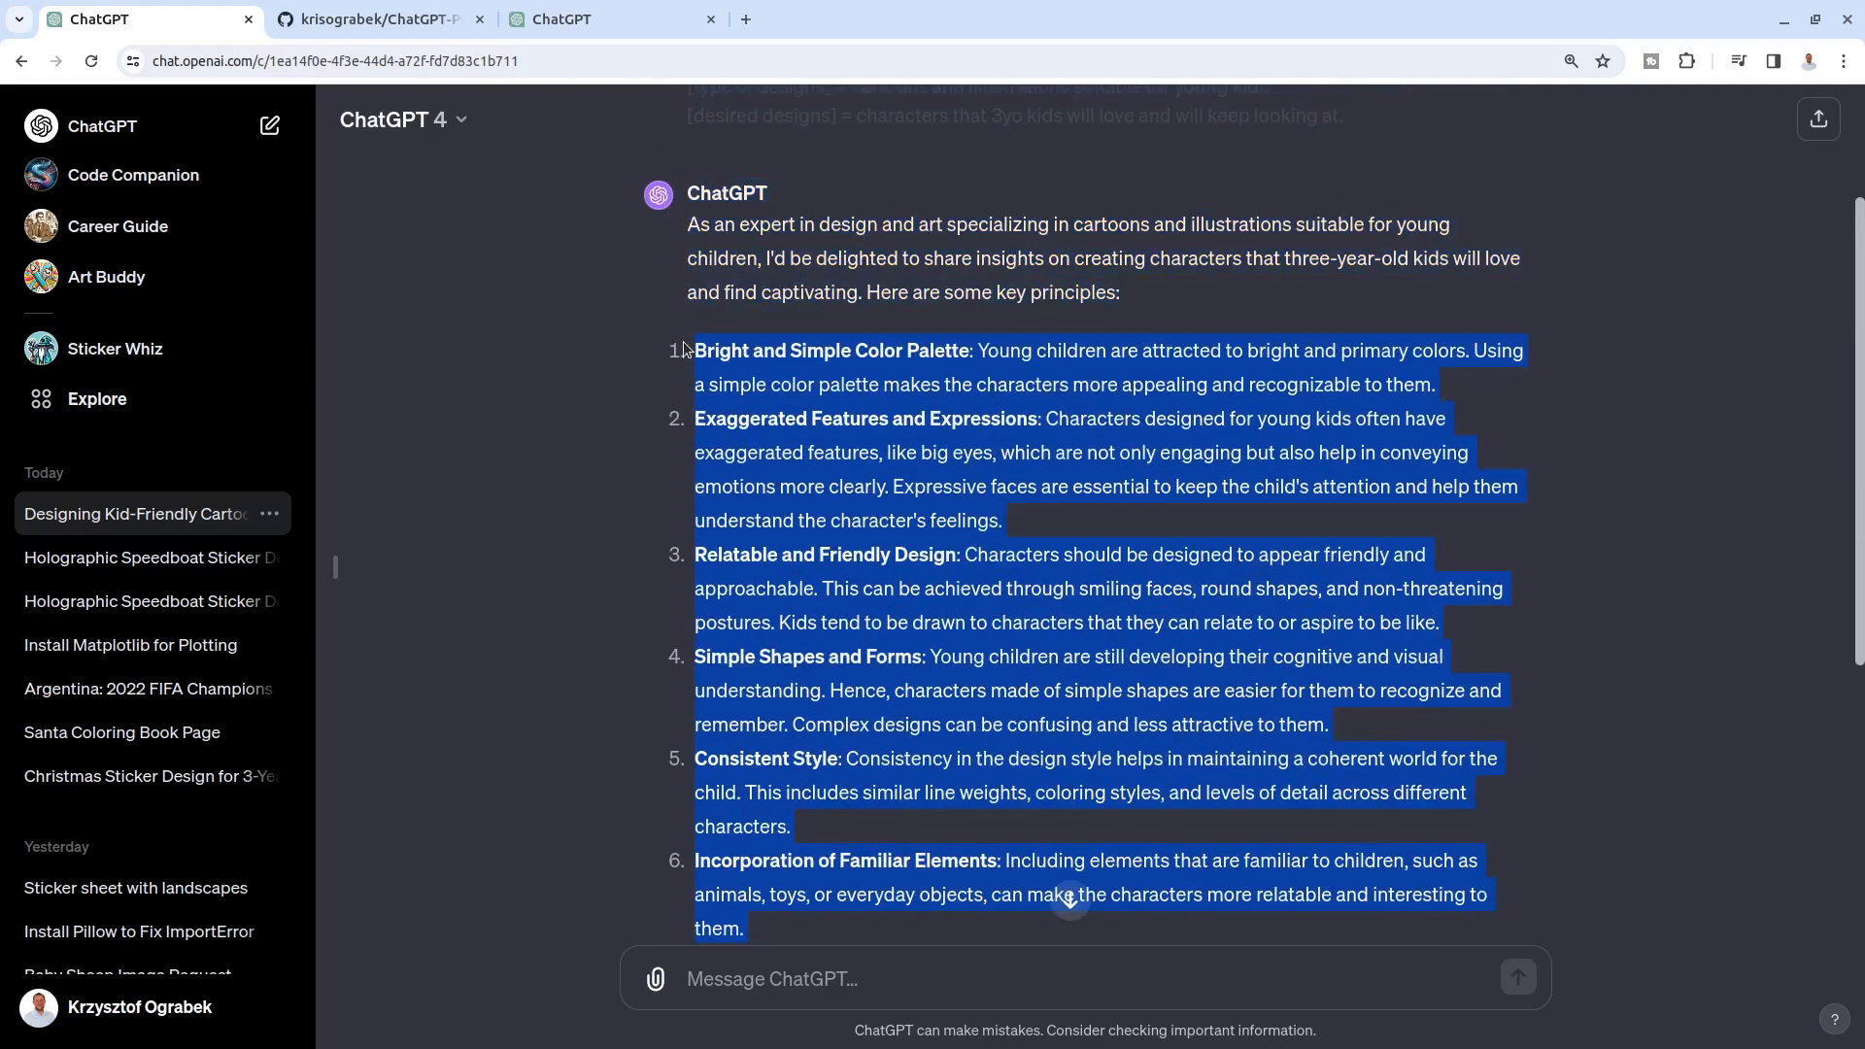
{"action": "left_click", "coordinate": [583, 20]}
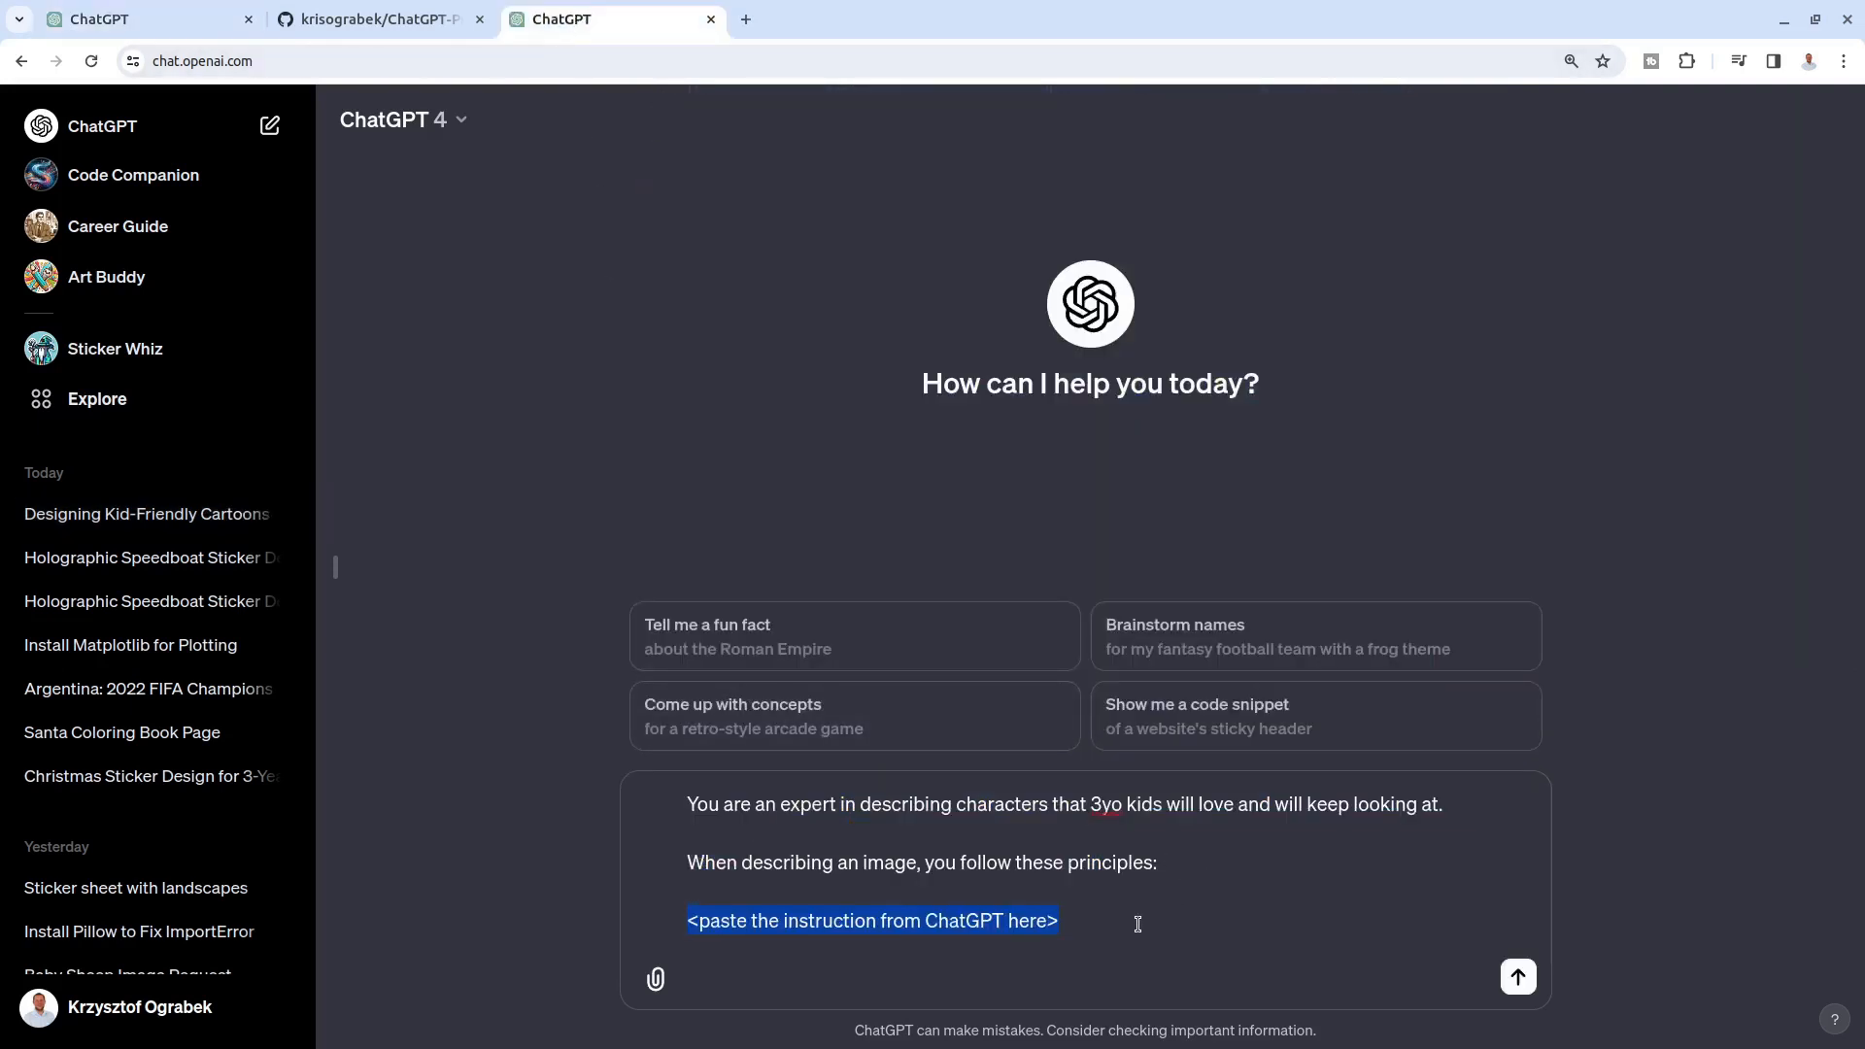
{"action": "key", "text": "ctrl+v"}
Step: Add a "---" separator and "Let's create a image of a baby giraffe with a baby elephant playing with a ball" below the principles, and send the prompt
{"action": "key", "text": "Return"}
{"action": "key", "text": "Return"}
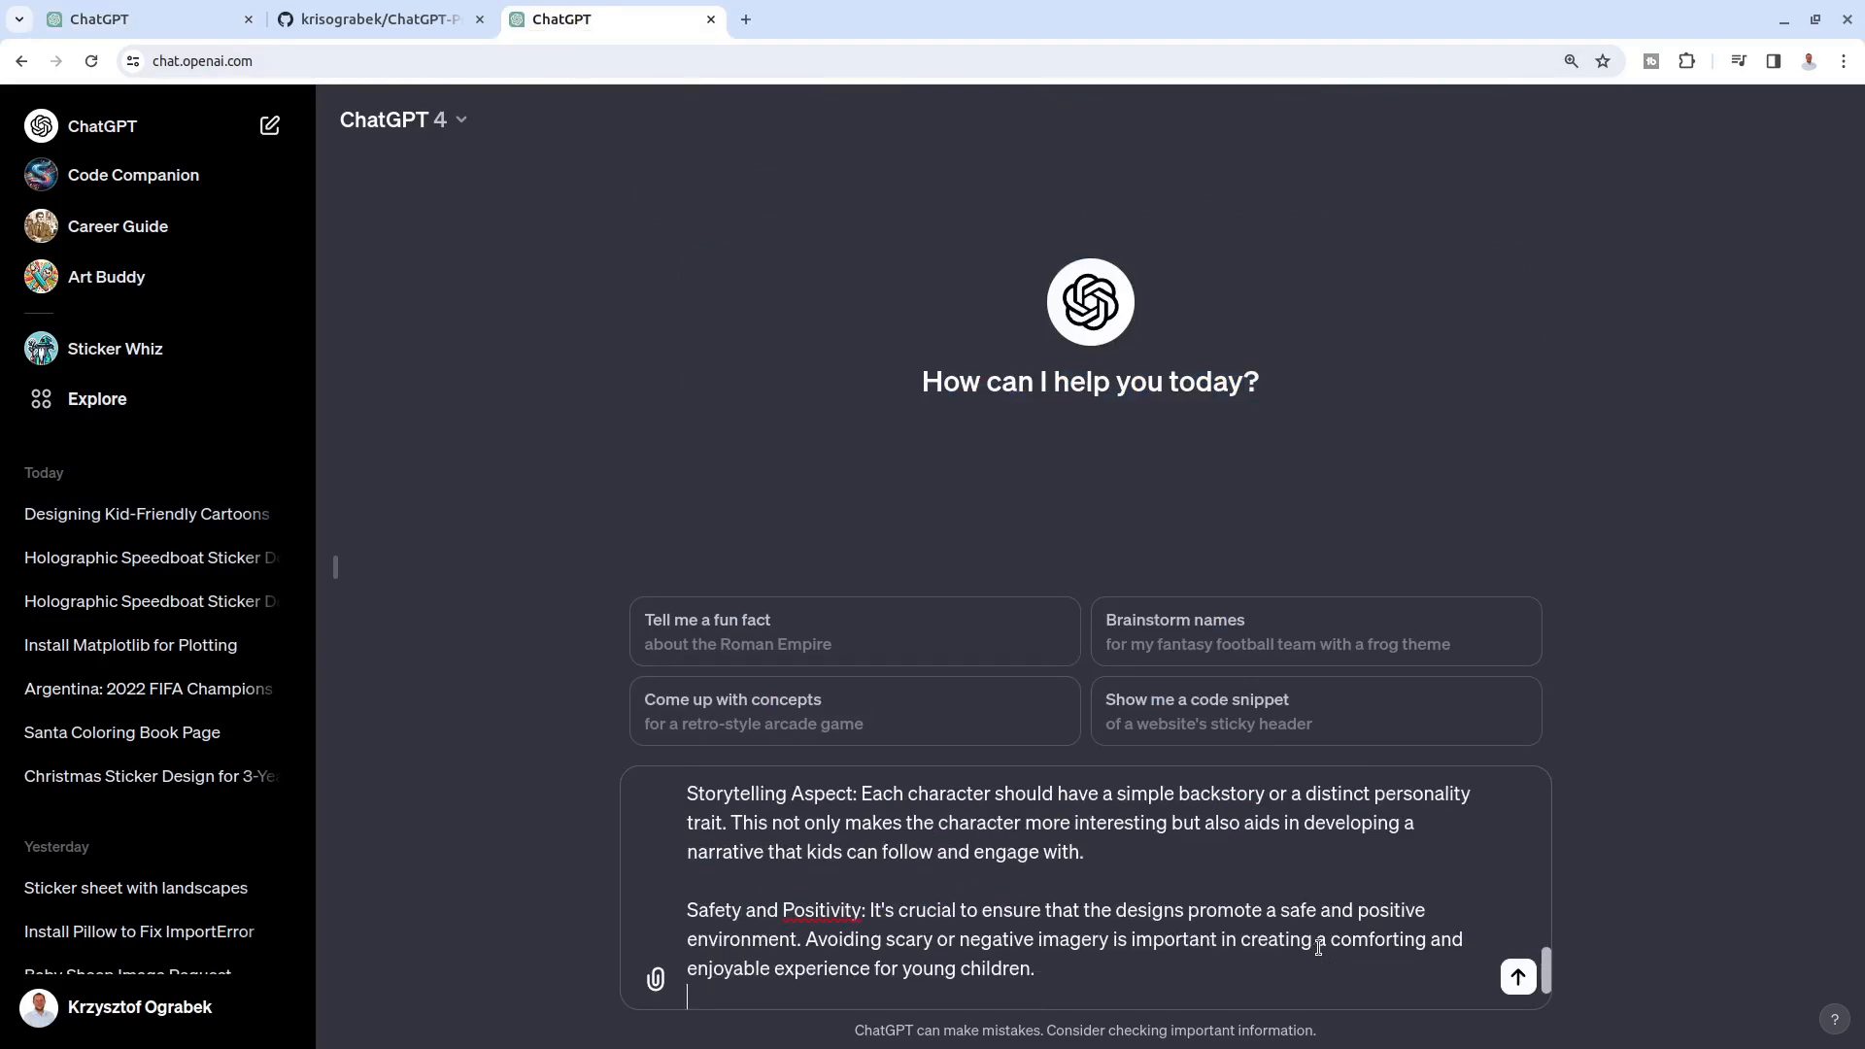
{"action": "type", "text": "---"}
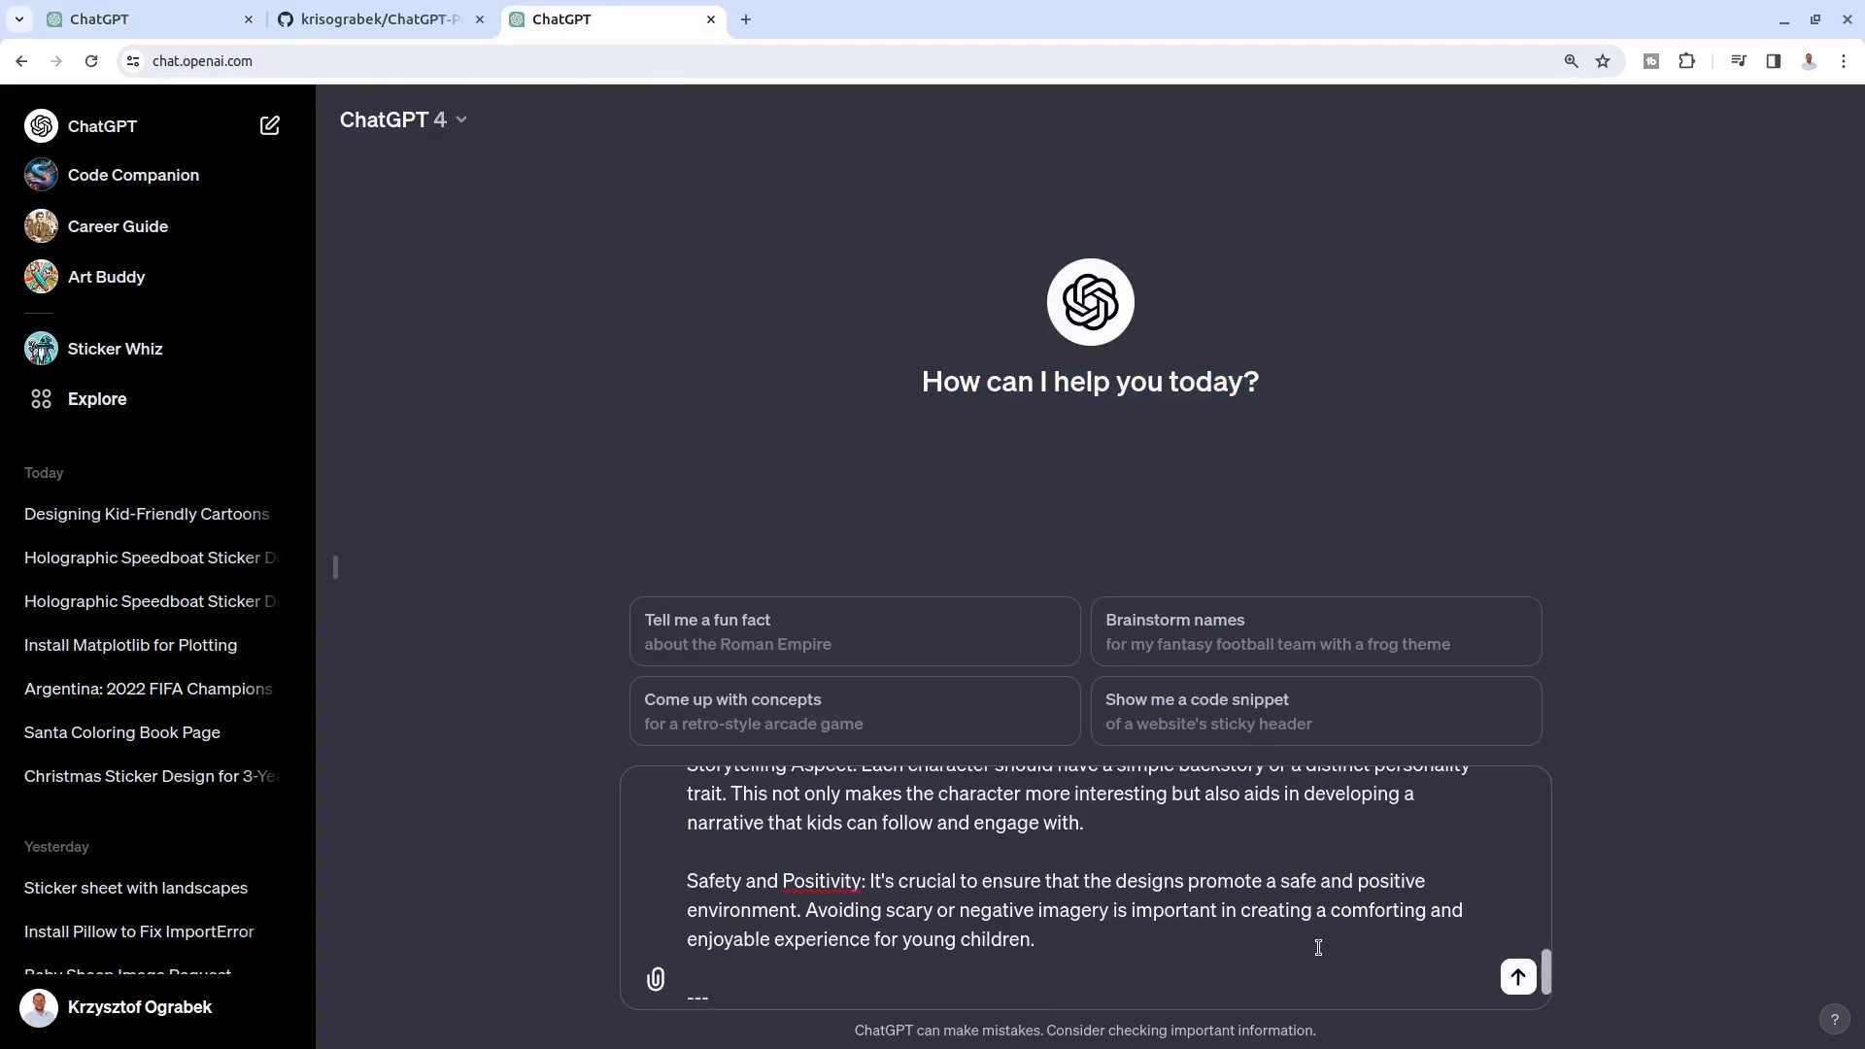
{"action": "key", "text": "Return"}
{"action": "scroll", "coordinate": [1319, 947], "scroll_direction": "down", "scroll_amount": 1}
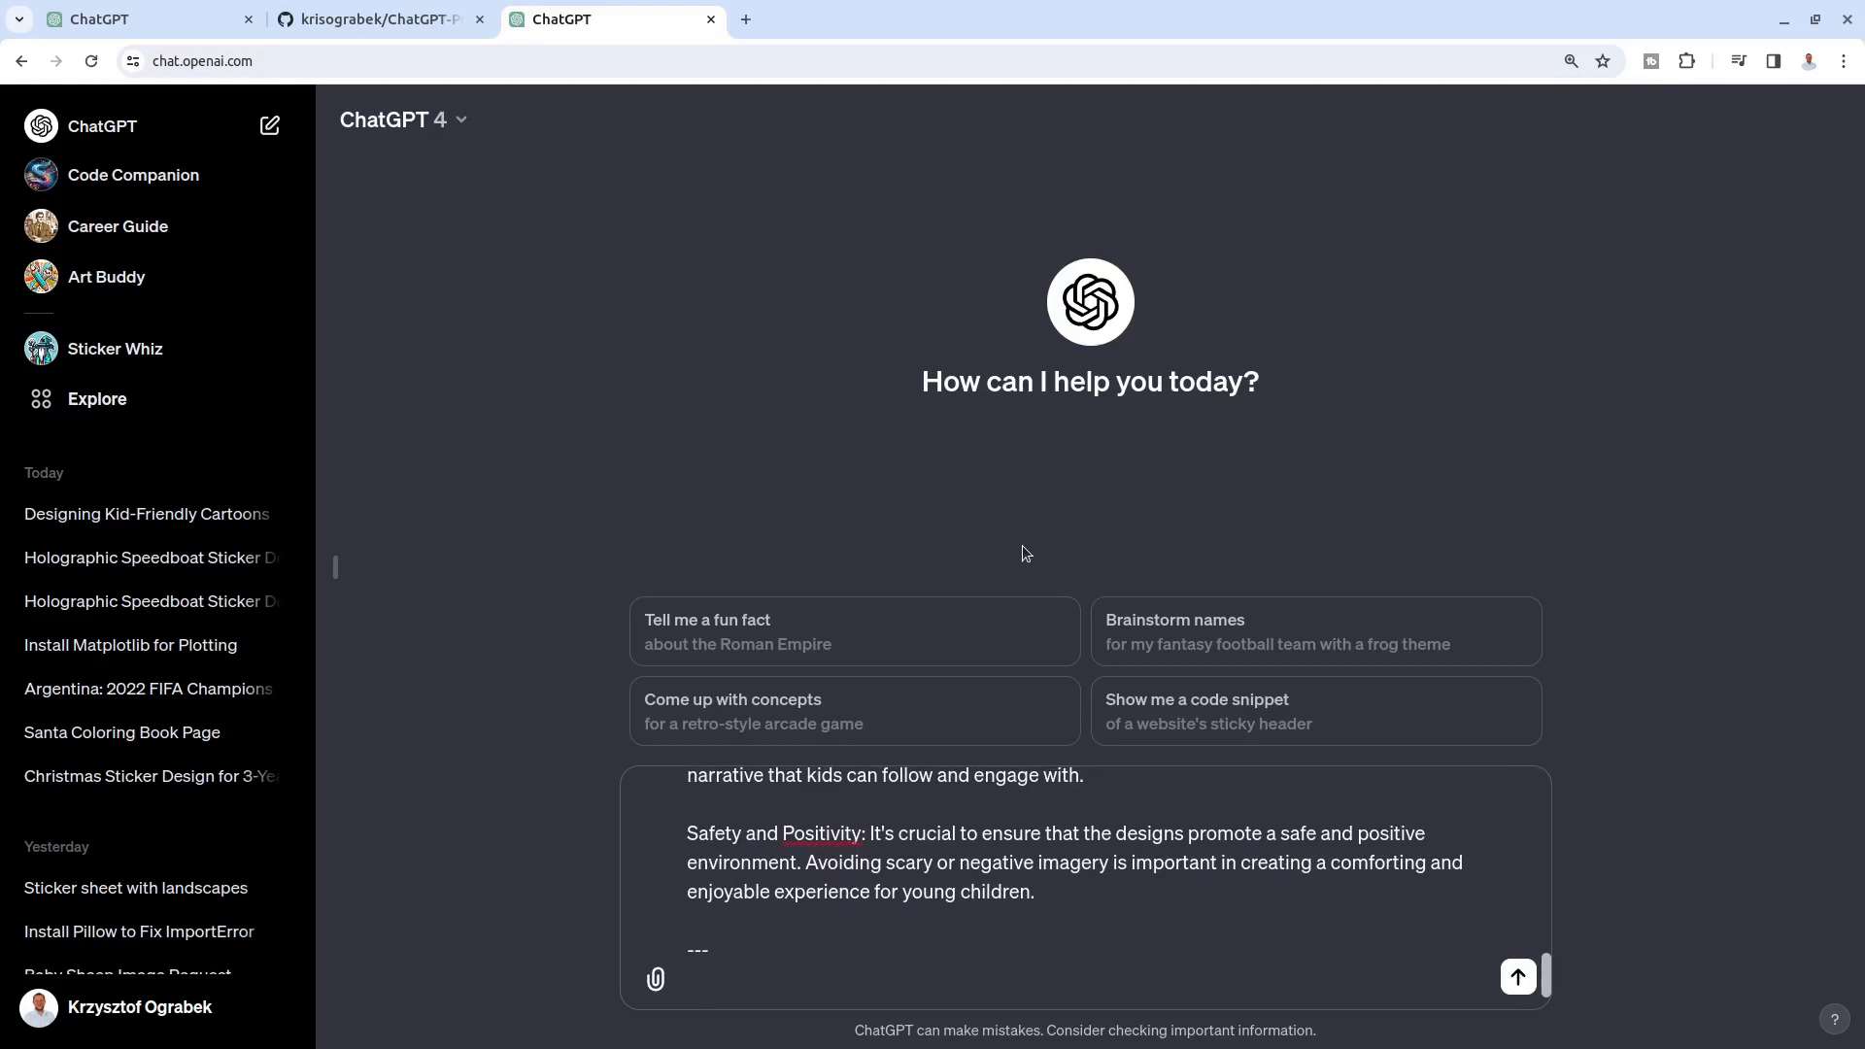
{"action": "type", "text": "Let's create a image"}
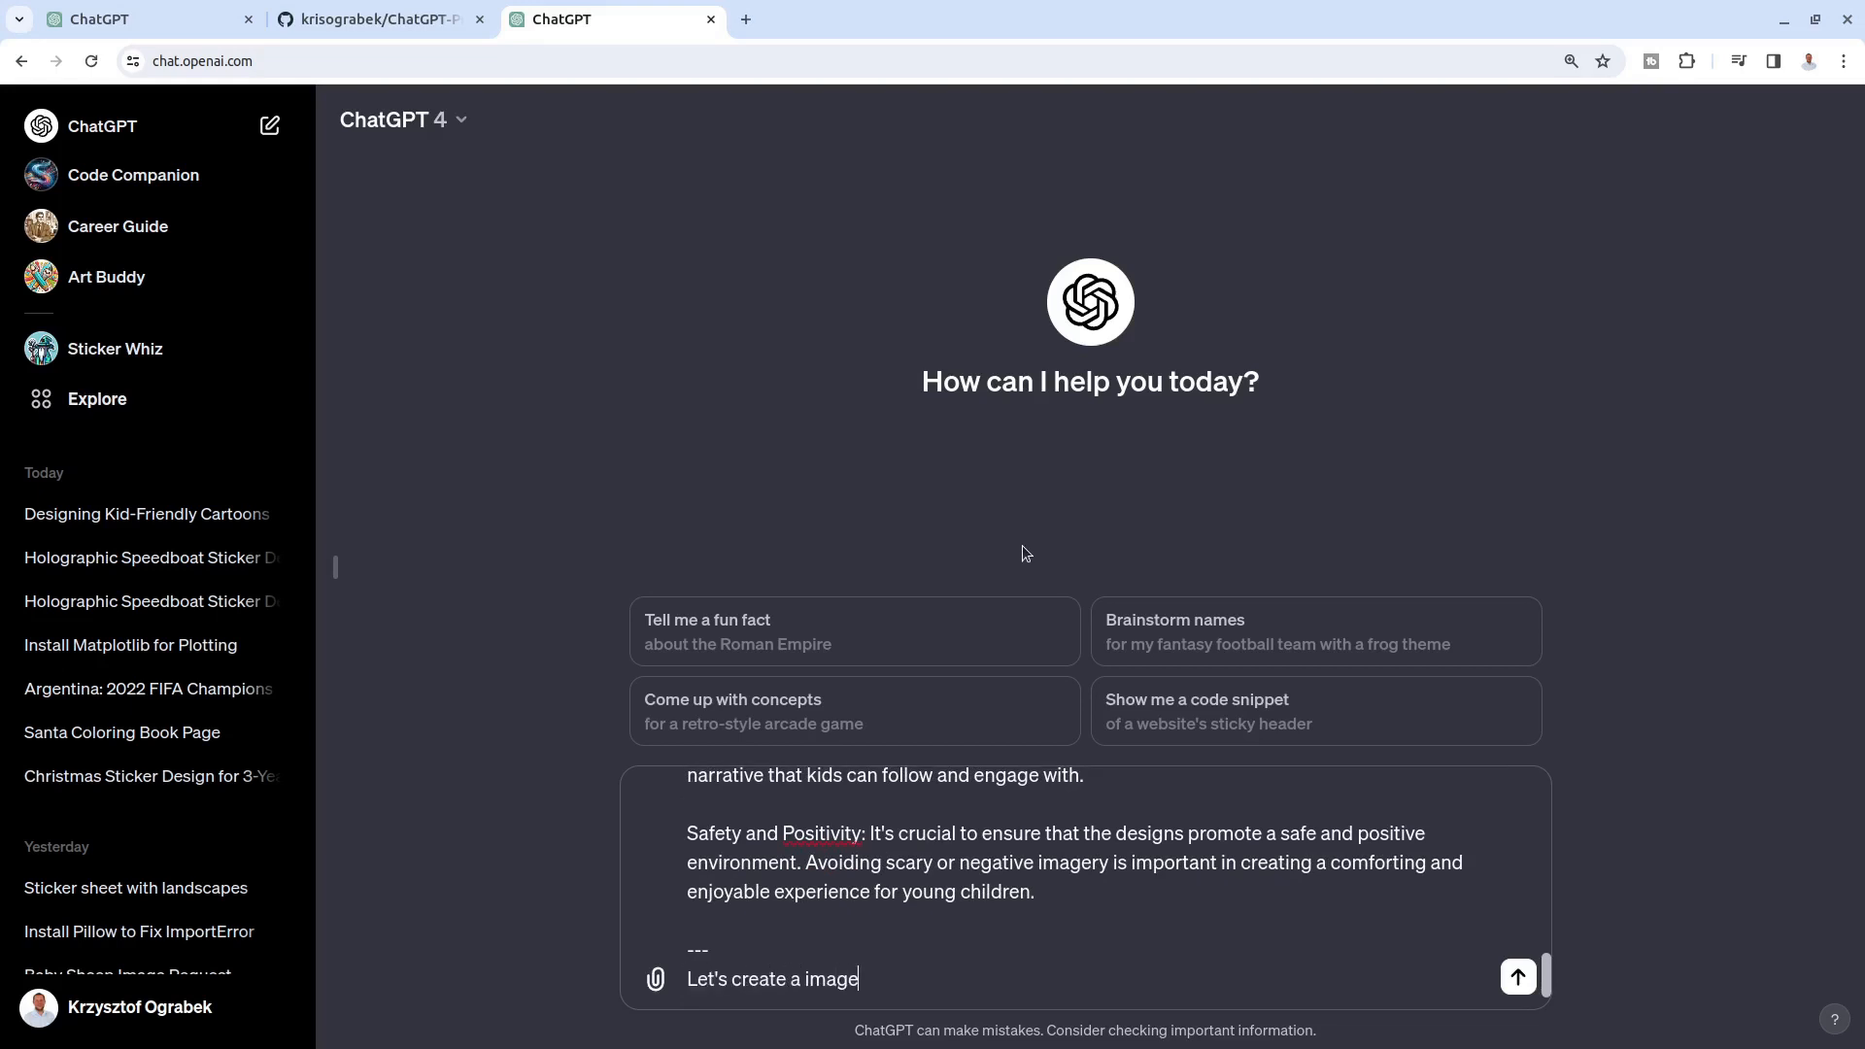
{"action": "type", "text": " of a baby giraffe with a "}
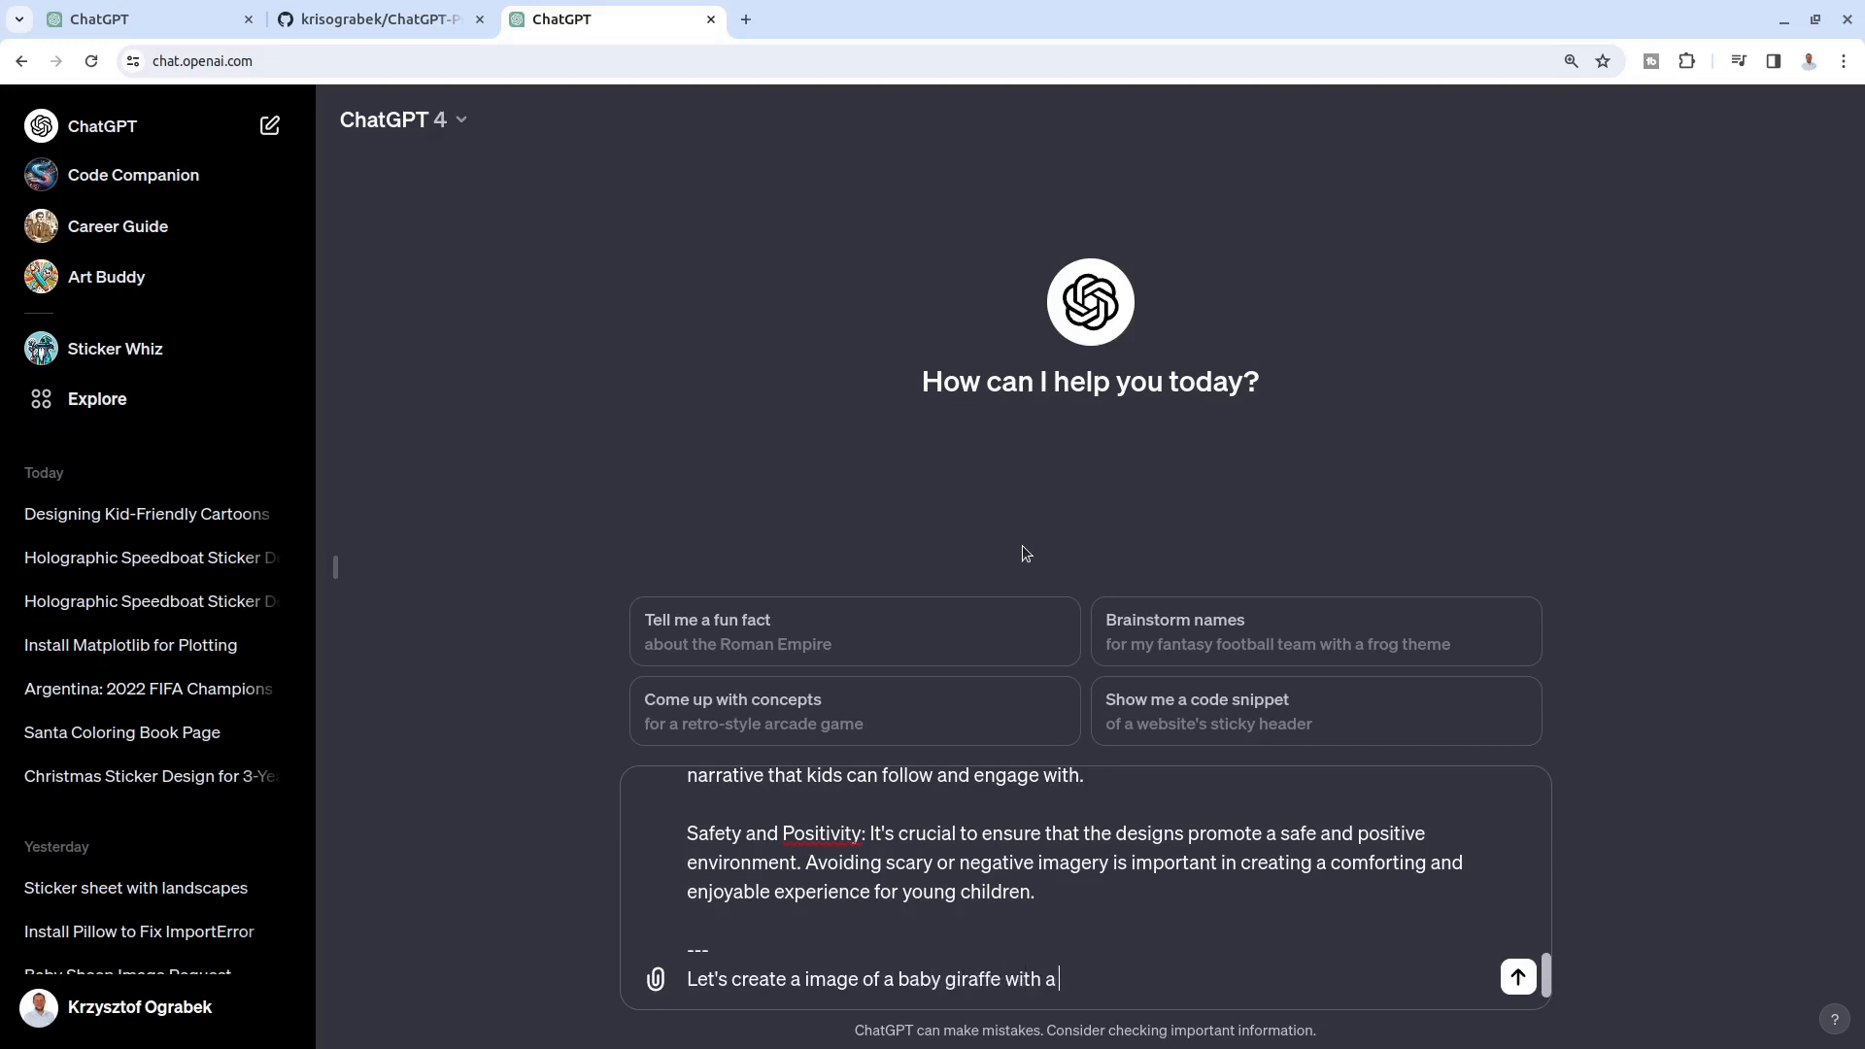
{"action": "type", "text": "baby elephant pla"}
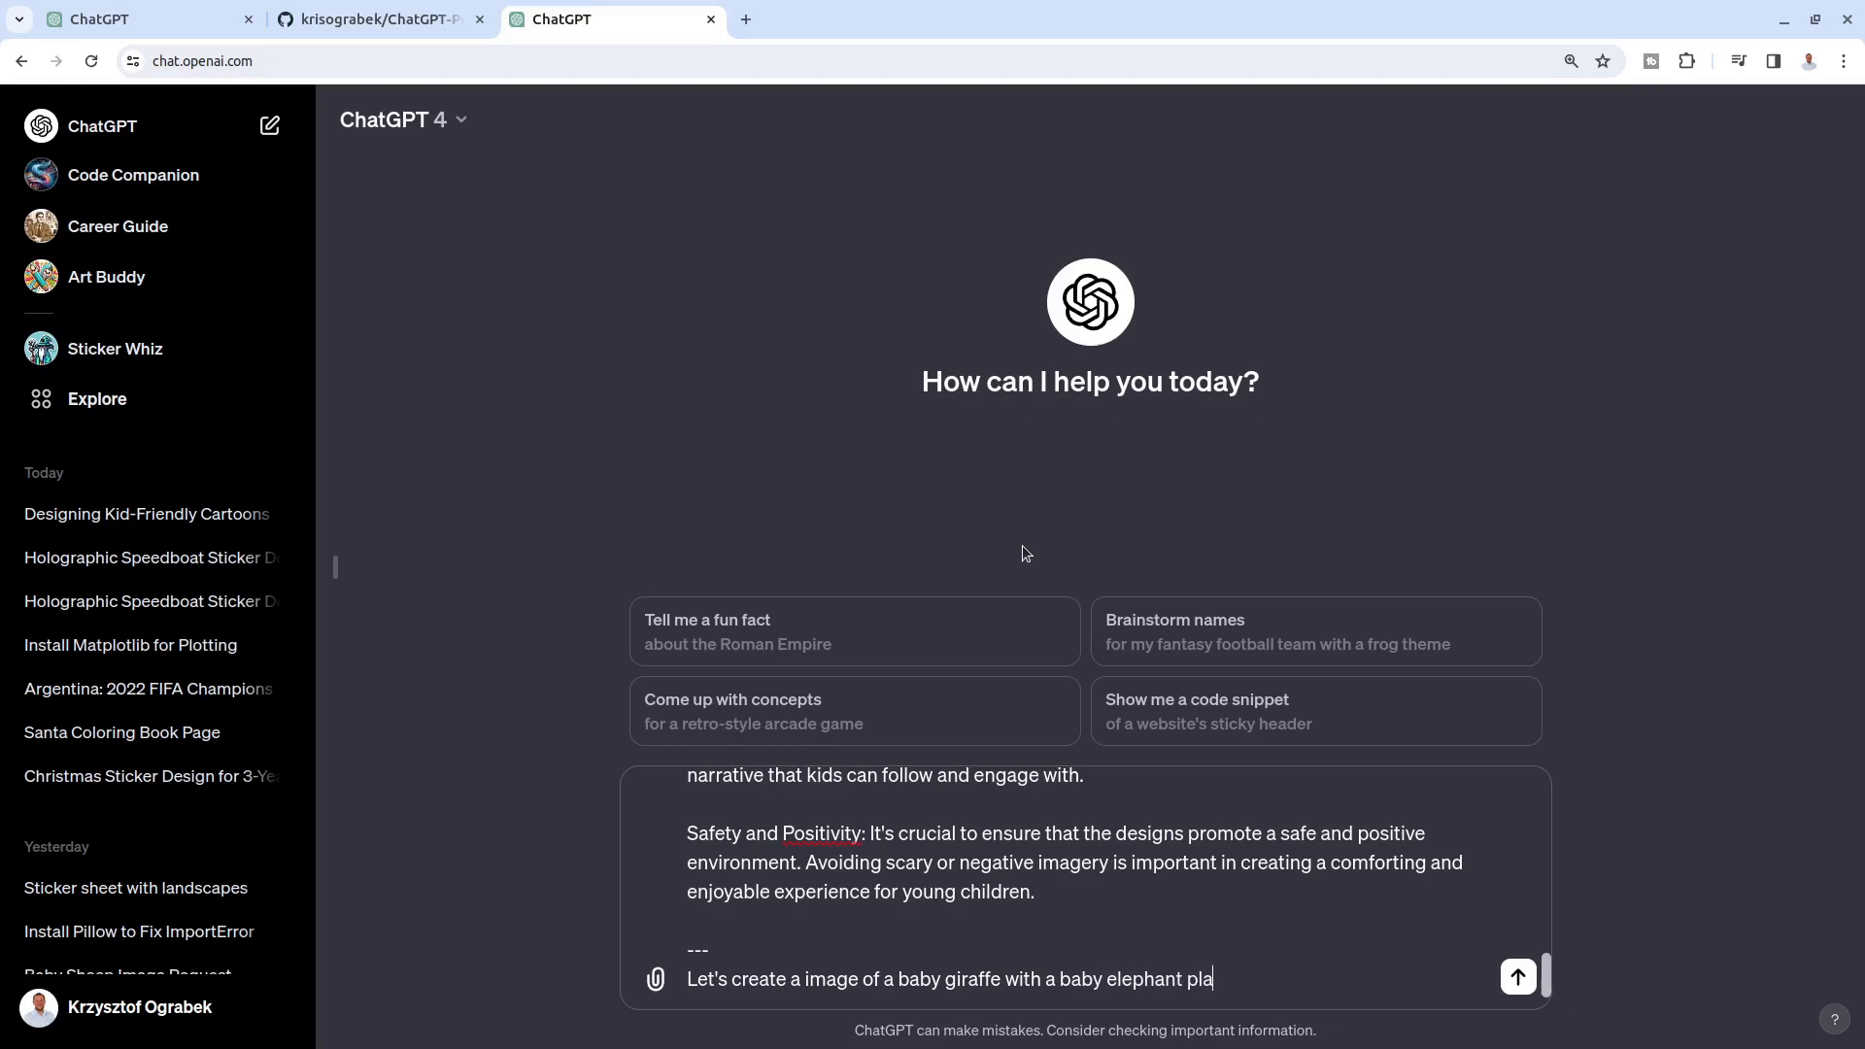
{"action": "type", "text": "ying with a ball"}
{"action": "key", "text": "Return"}
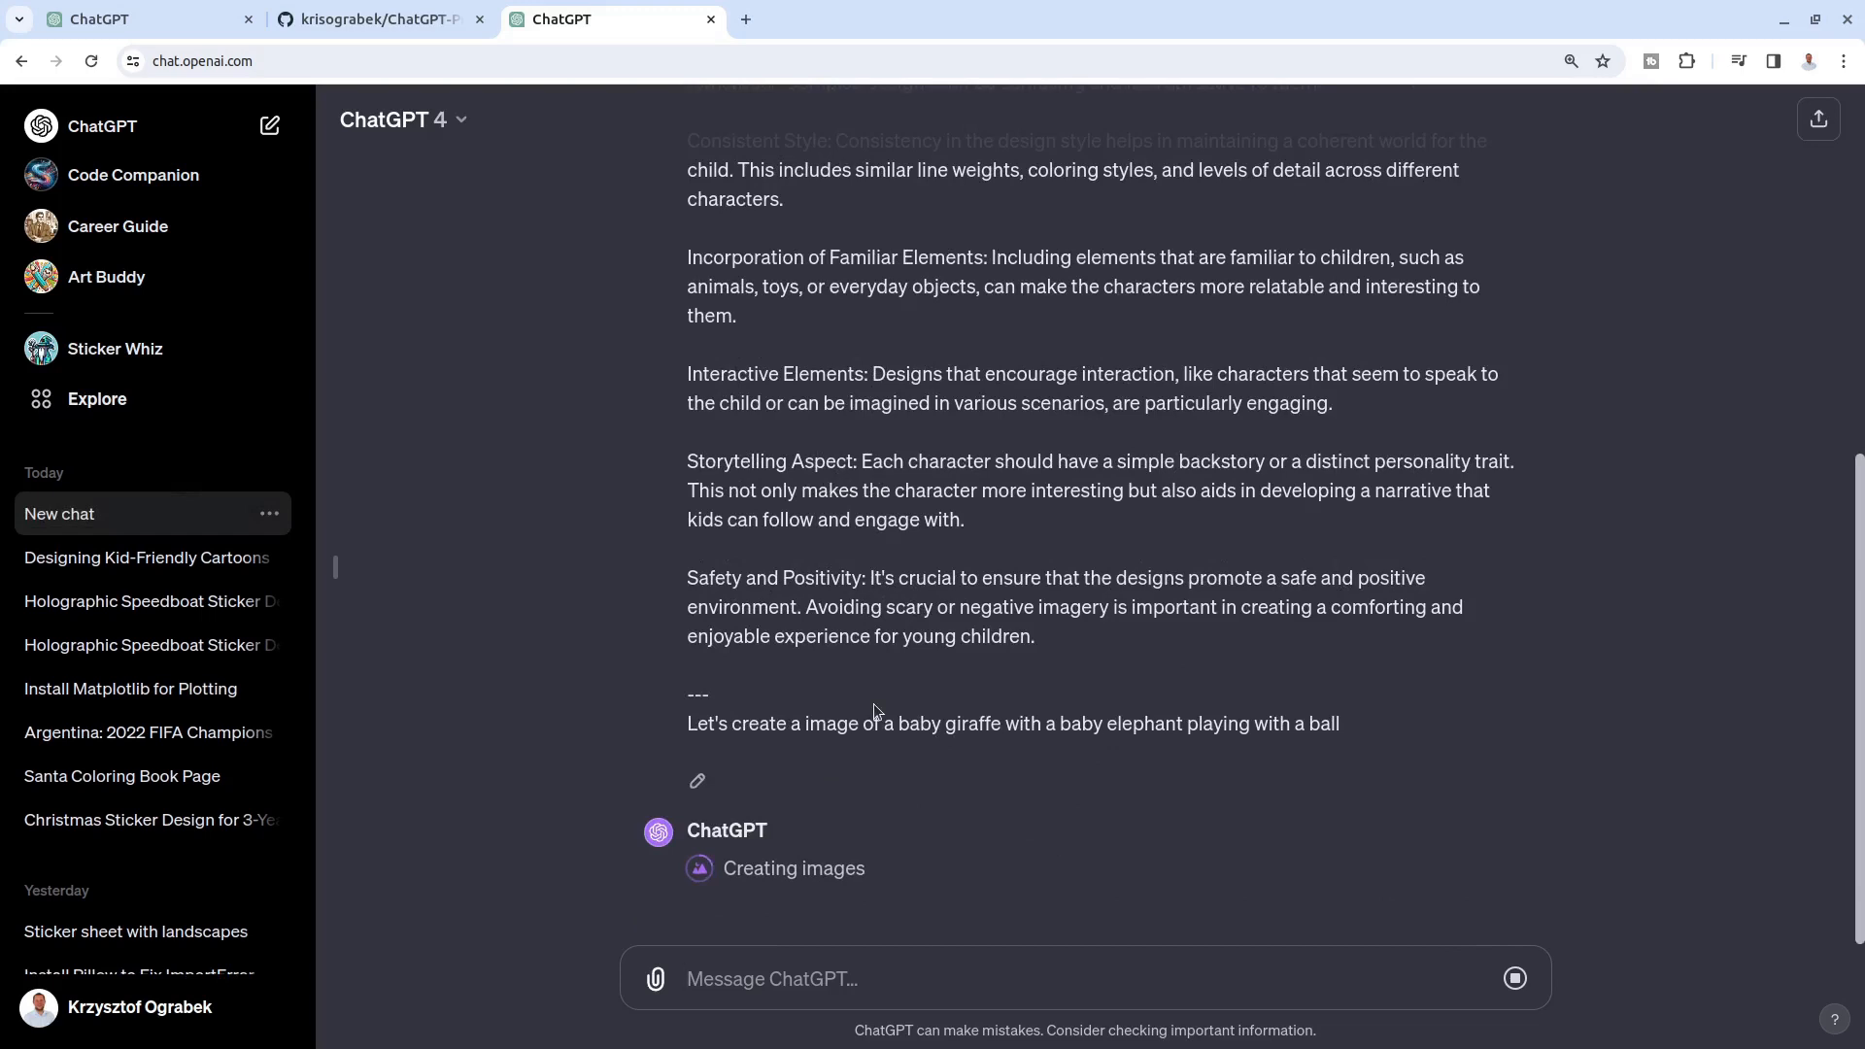
Step: Review the nine character design principles in the original conversation, from the color palette and simple shapes to safety and positivity
{"action": "scroll", "coordinate": [806, 638], "scroll_direction": "up", "scroll_amount": 2}
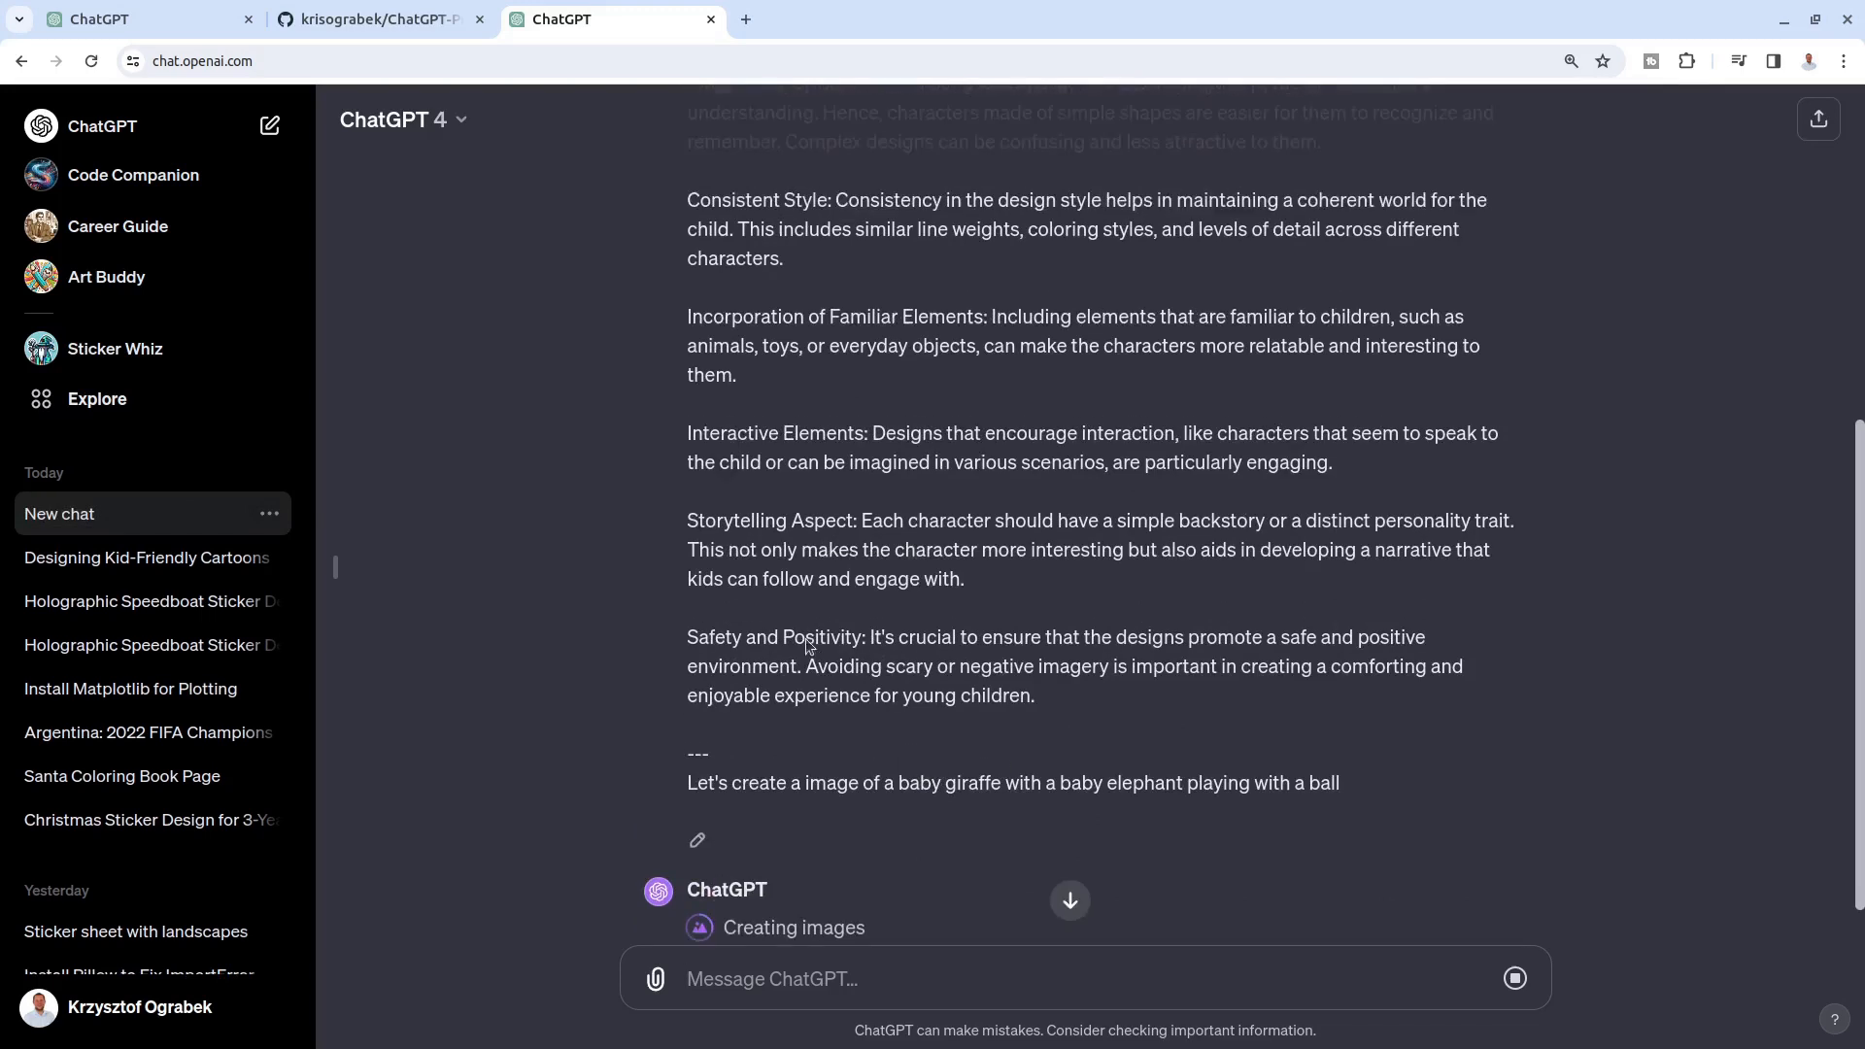
{"action": "left_click", "coordinate": [131, 20]}
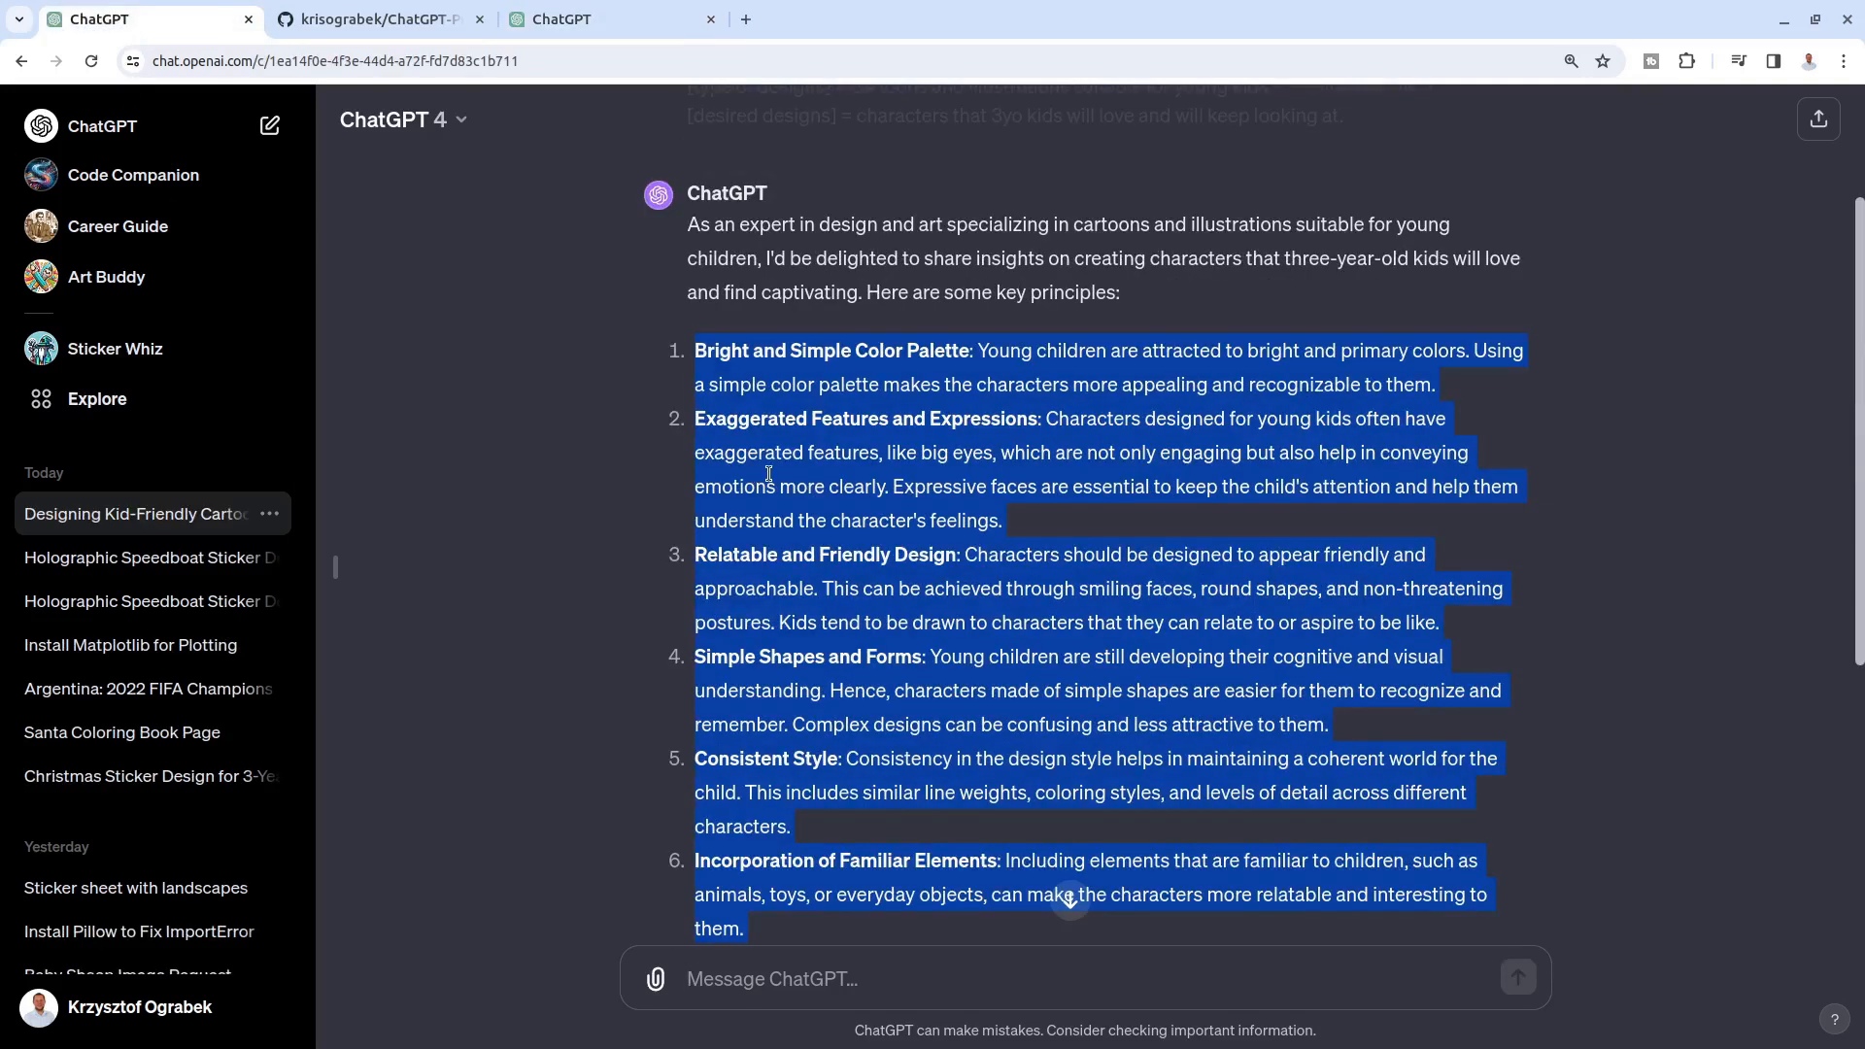
{"action": "left_click", "coordinate": [830, 367]}
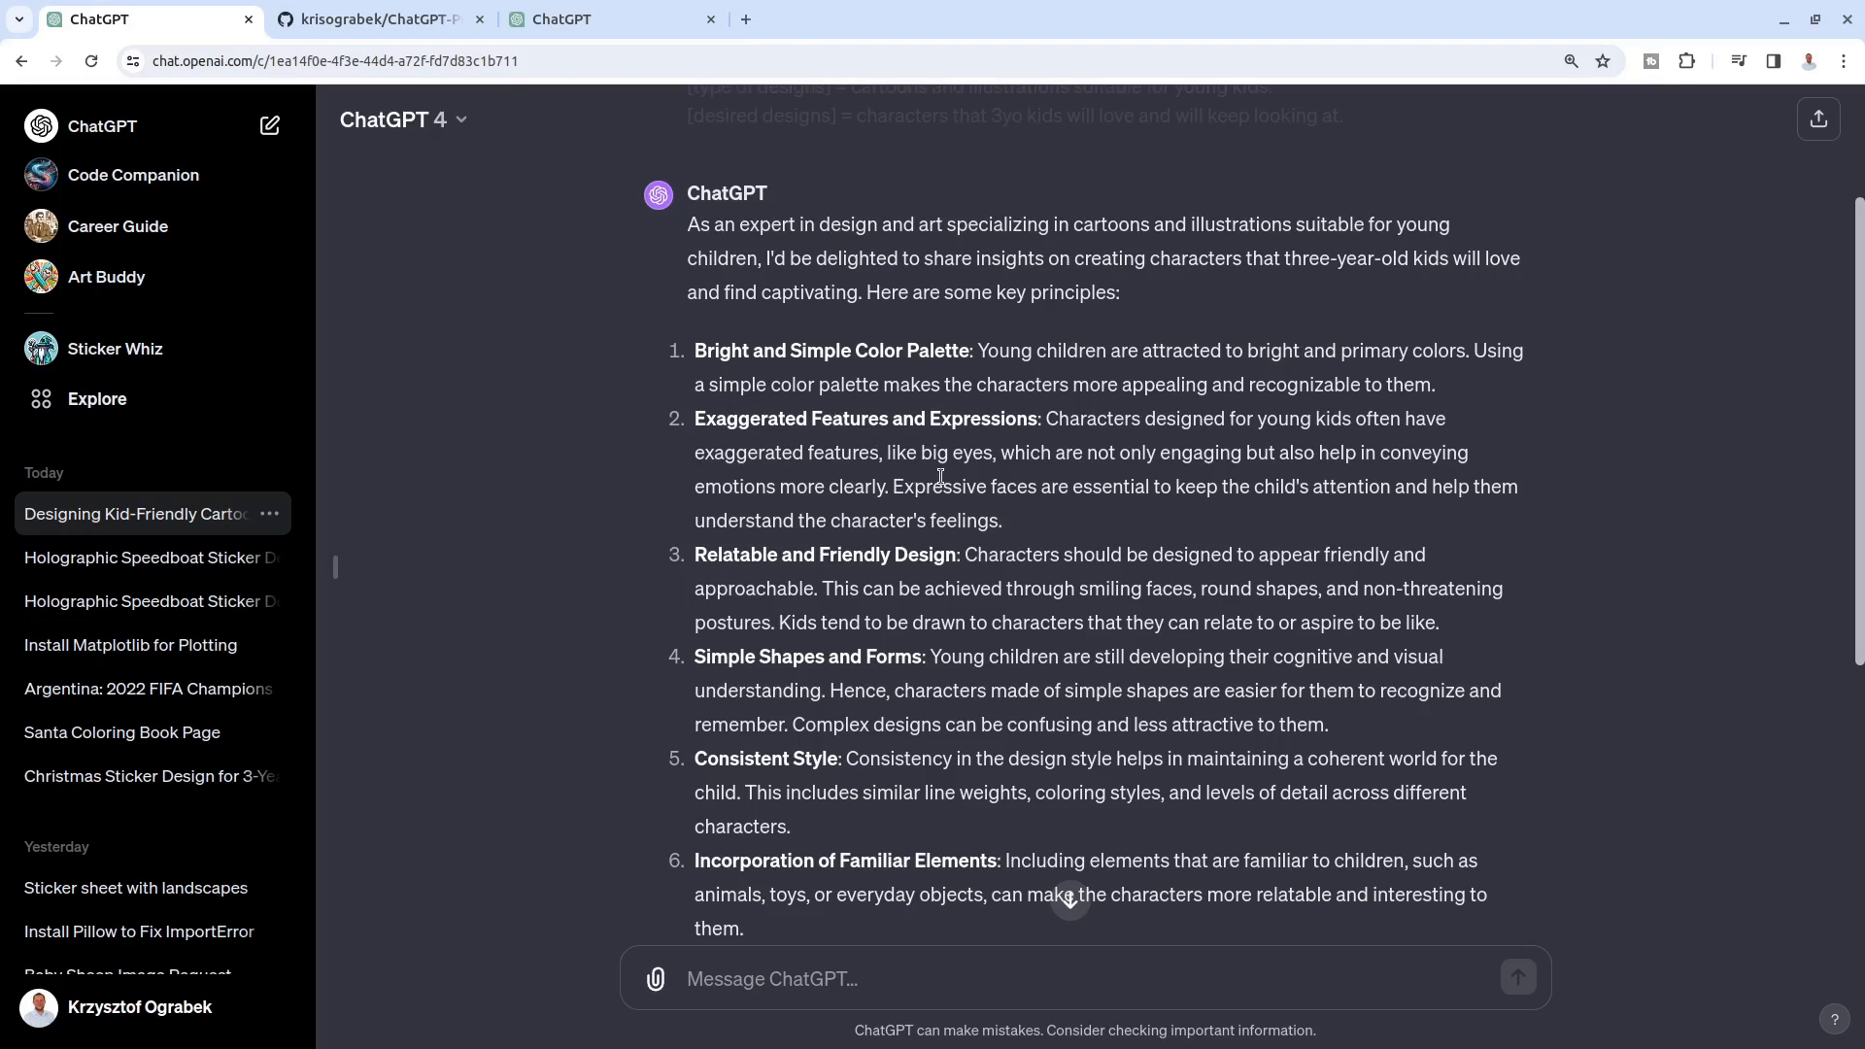
{"action": "double_click", "coordinate": [858, 554]}
{"action": "double_click", "coordinate": [783, 659]}
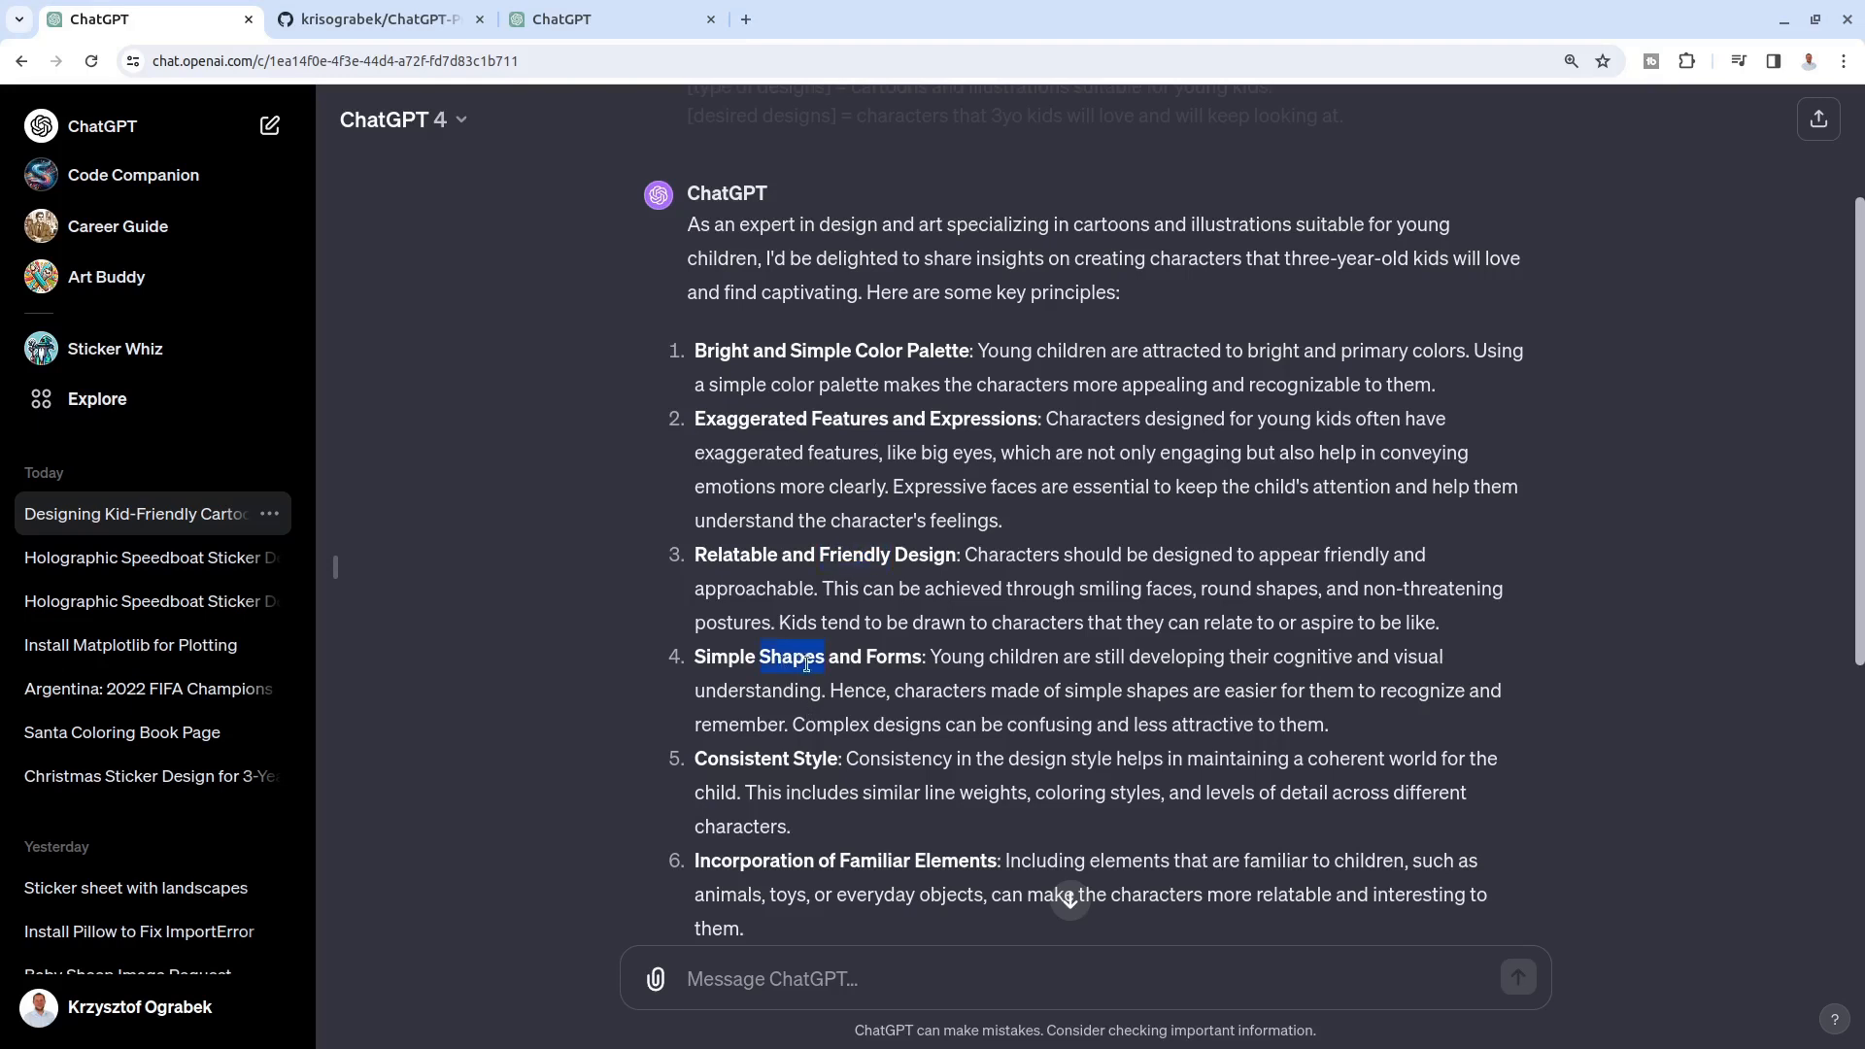
{"action": "scroll", "coordinate": [811, 673], "scroll_direction": "down", "scroll_amount": 2}
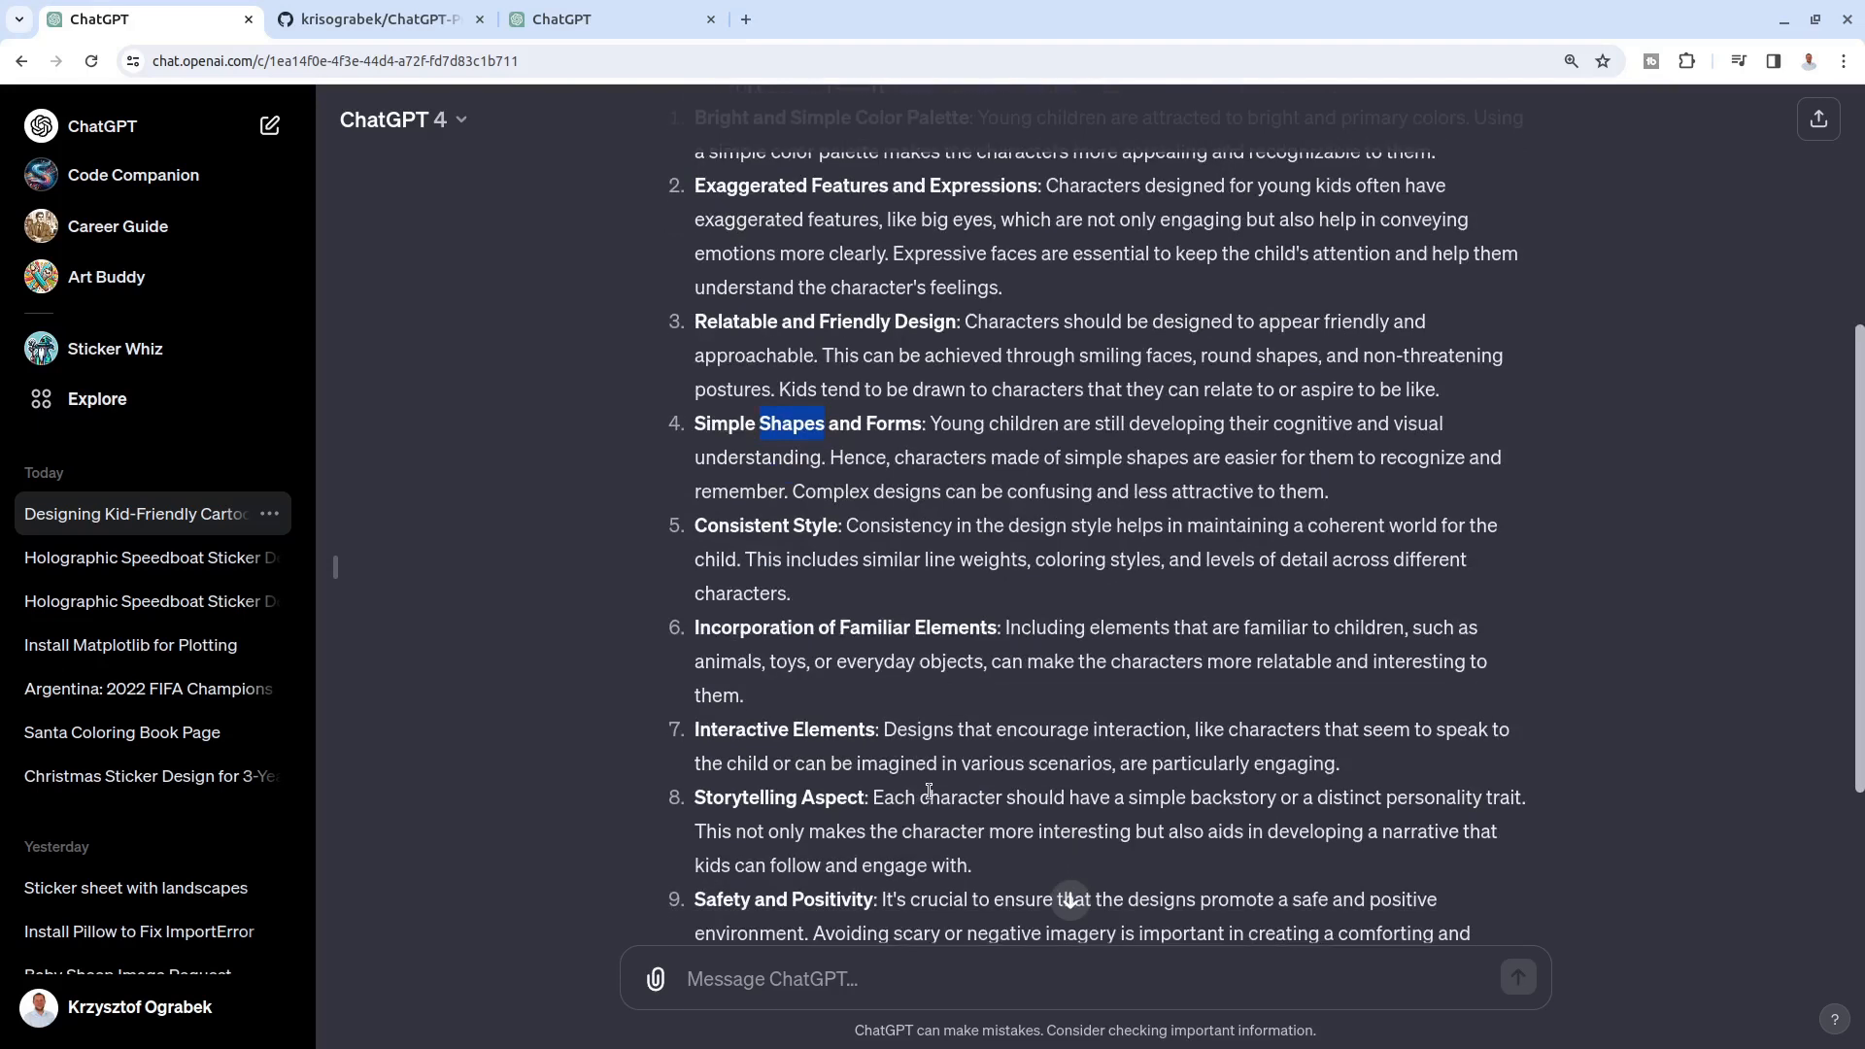
{"action": "scroll", "coordinate": [955, 726], "scroll_direction": "down", "scroll_amount": 1}
{"action": "scroll", "coordinate": [977, 753], "scroll_direction": "up", "scroll_amount": 5}
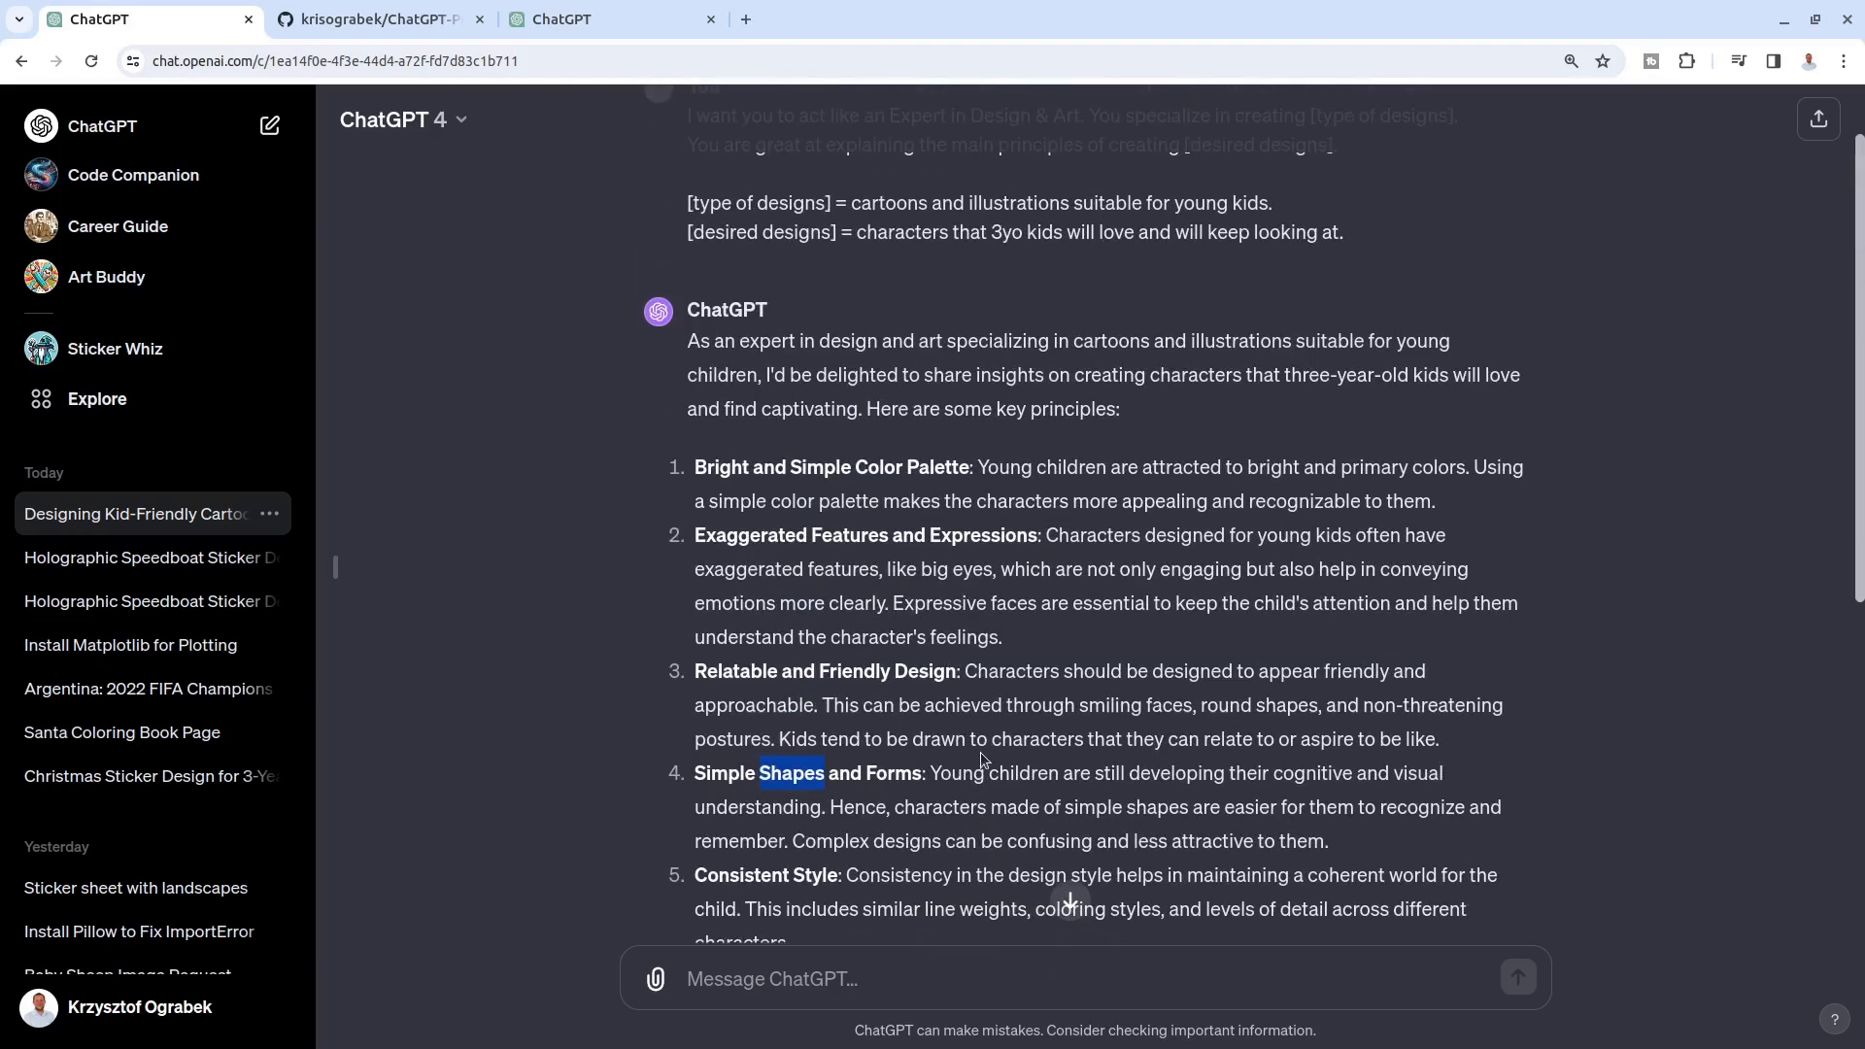
{"action": "scroll", "coordinate": [977, 754], "scroll_direction": "down", "scroll_amount": 2}
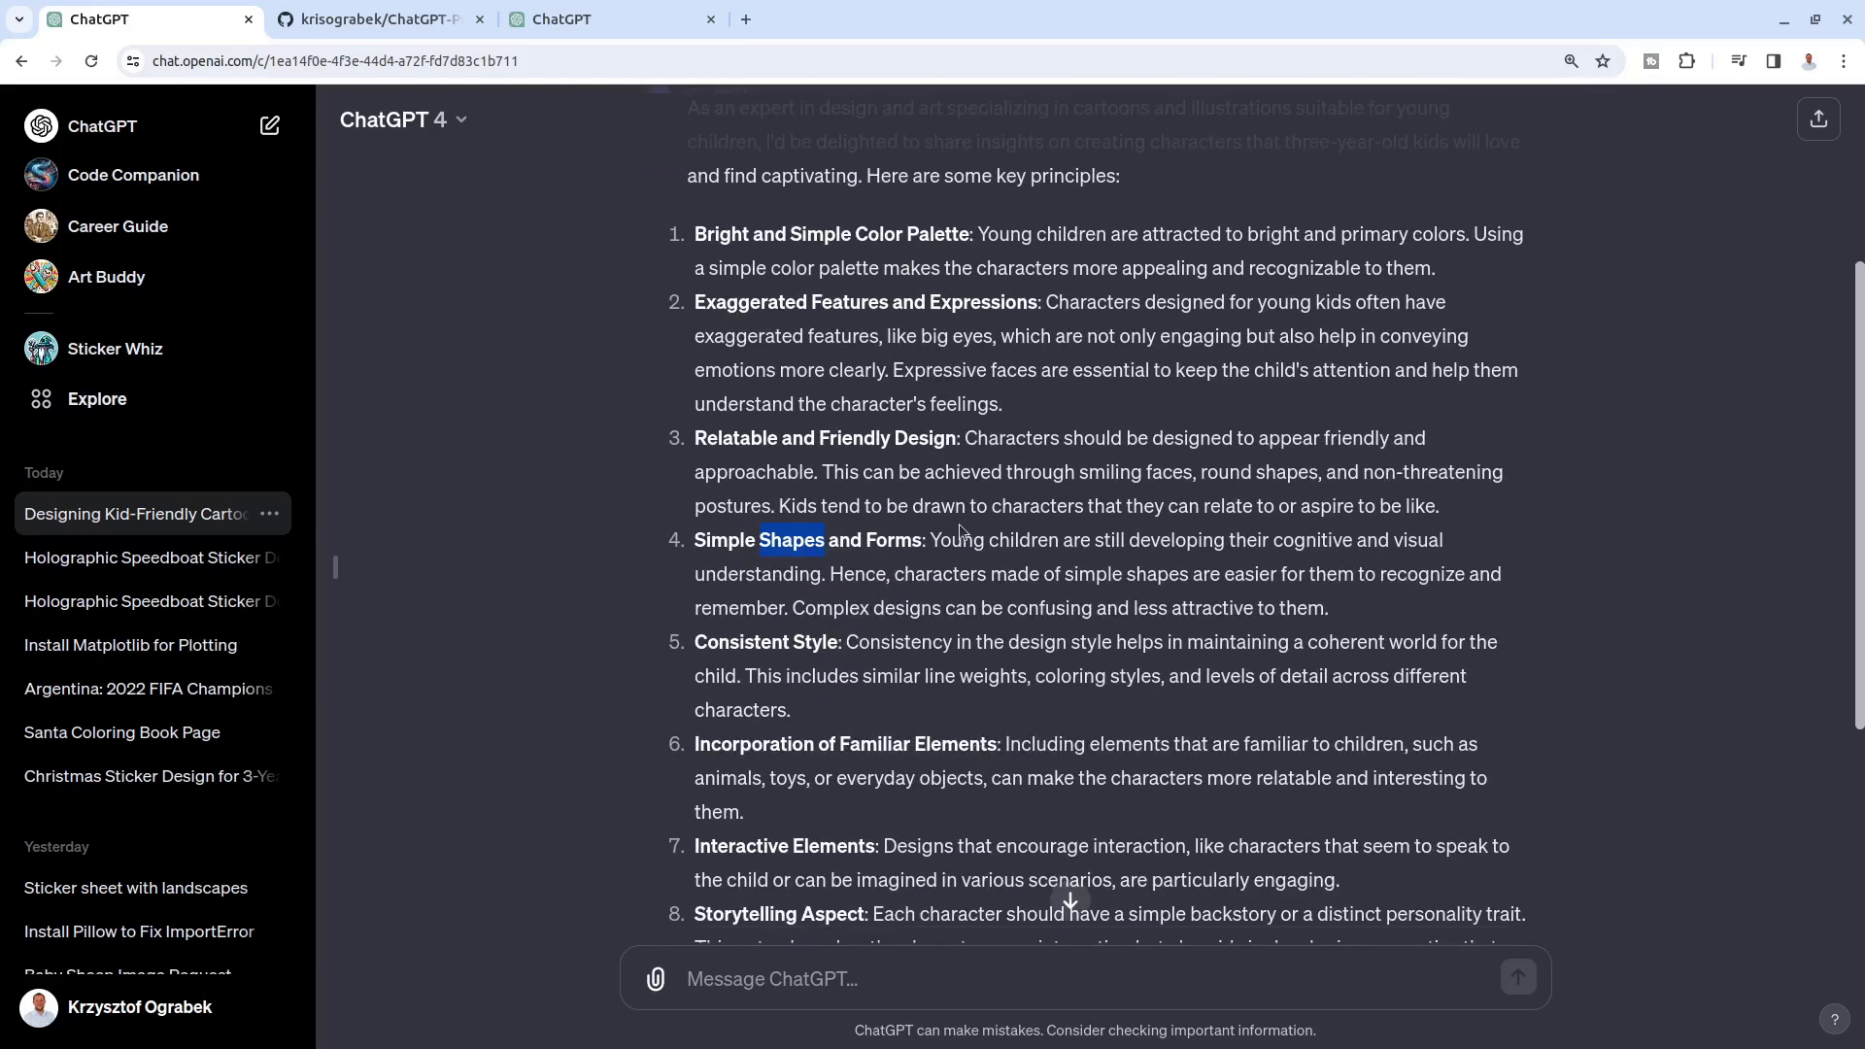
Step: Move the image chat's browser tab beside the design principles conversation and view the available ChatGPT models without switching
{"action": "left_click", "coordinate": [561, 19]}
{"action": "left_click_drag", "start_coordinate": [561, 18], "coordinate": [356, 12]}
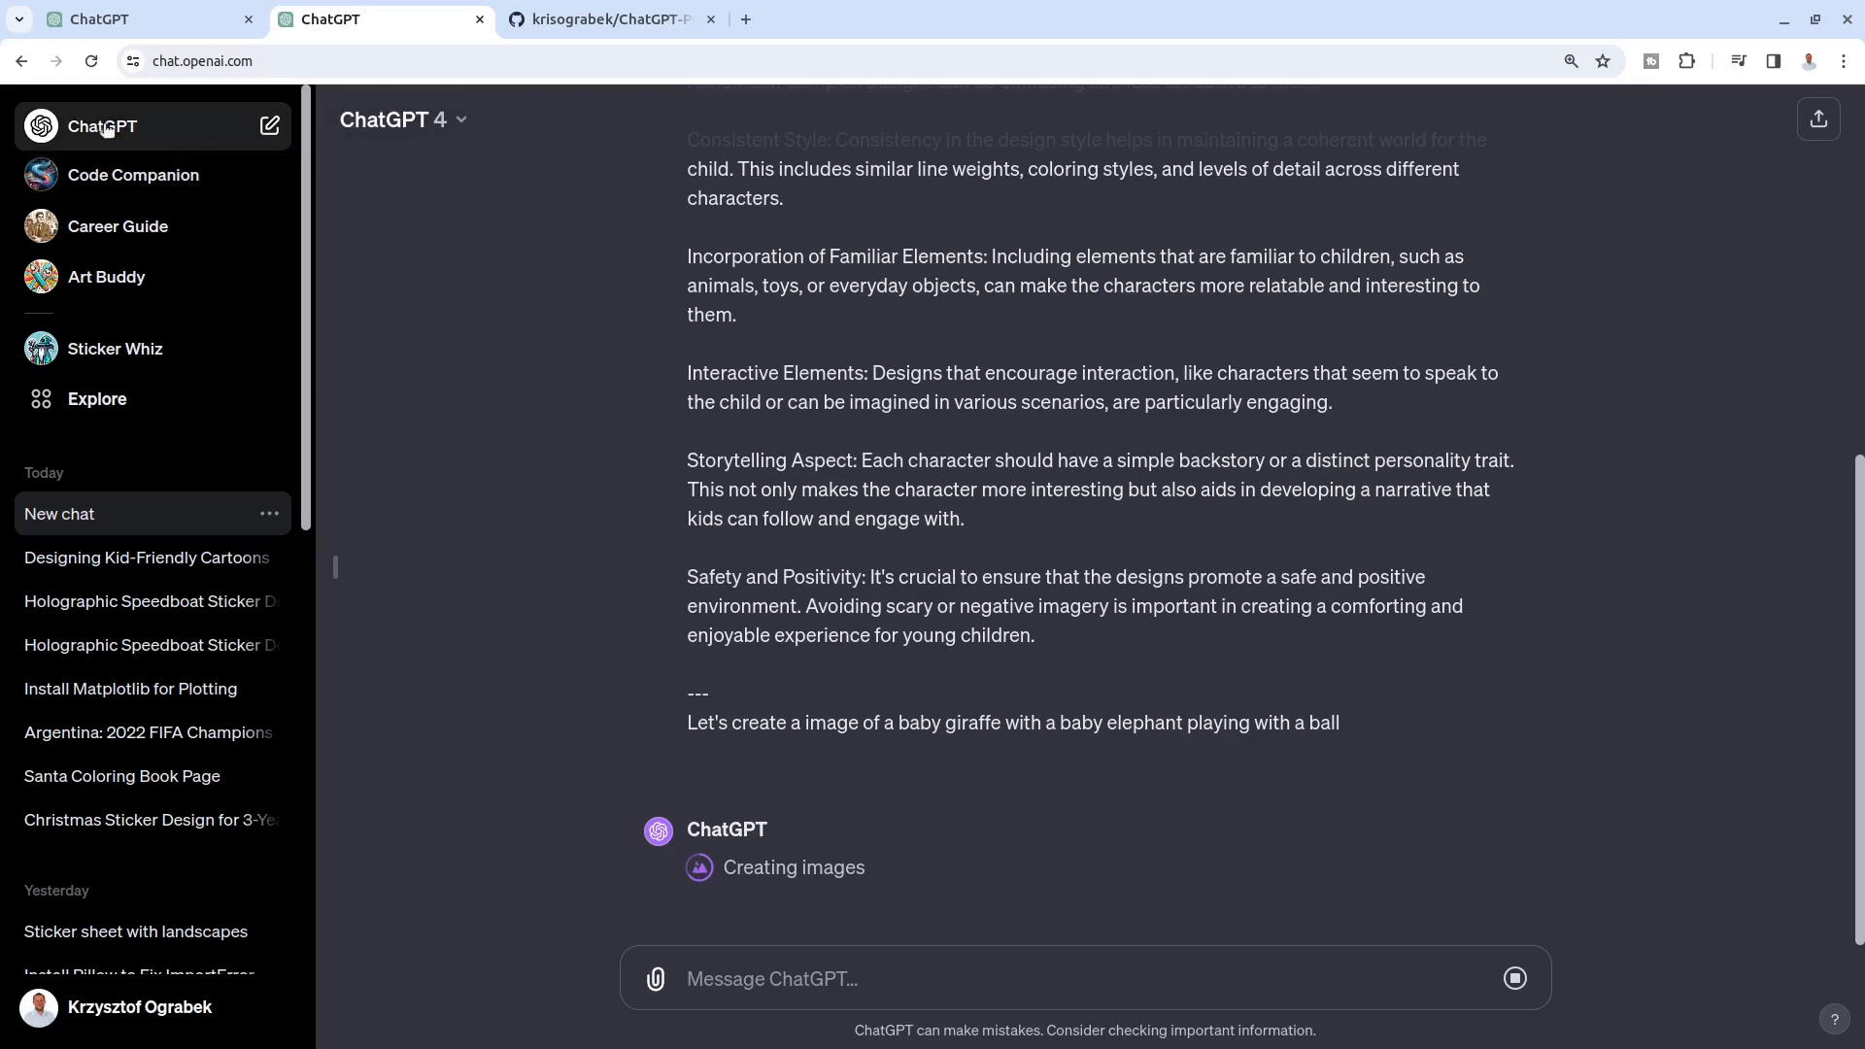
{"action": "left_click", "coordinate": [424, 111]}
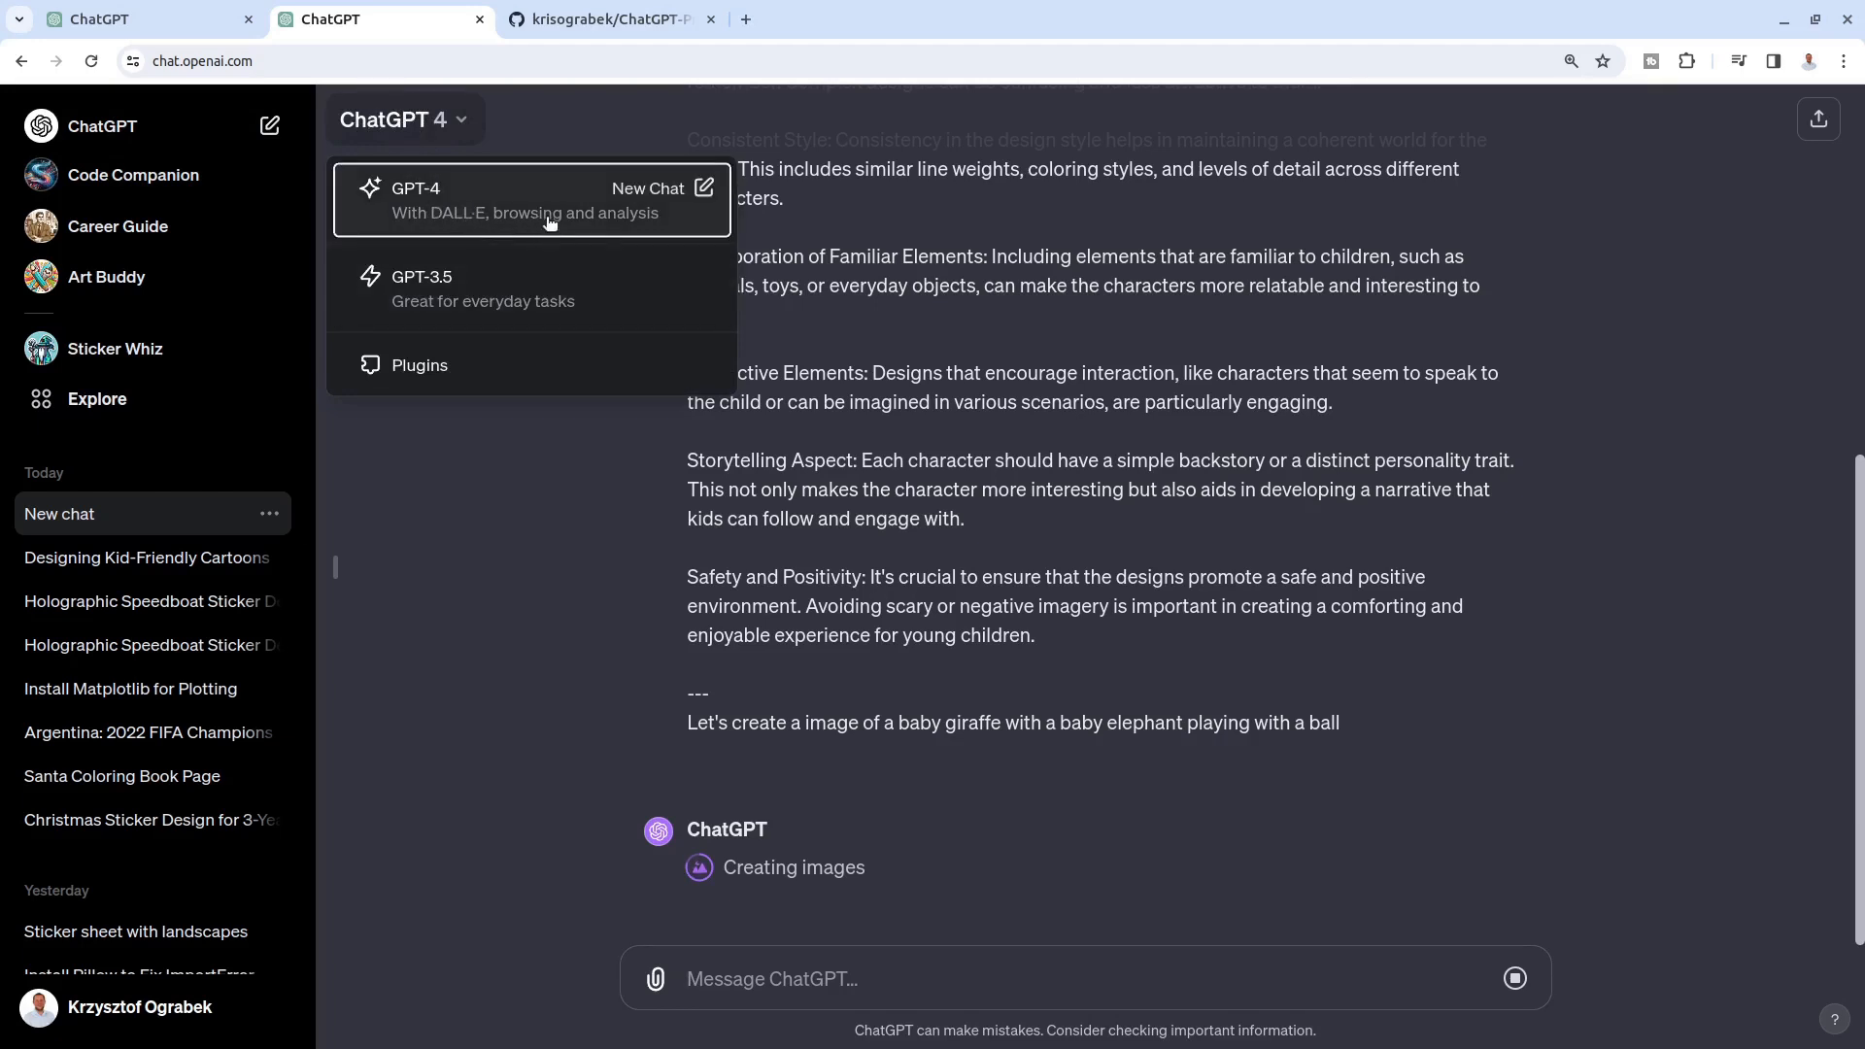
{"action": "left_click", "coordinate": [509, 523]}
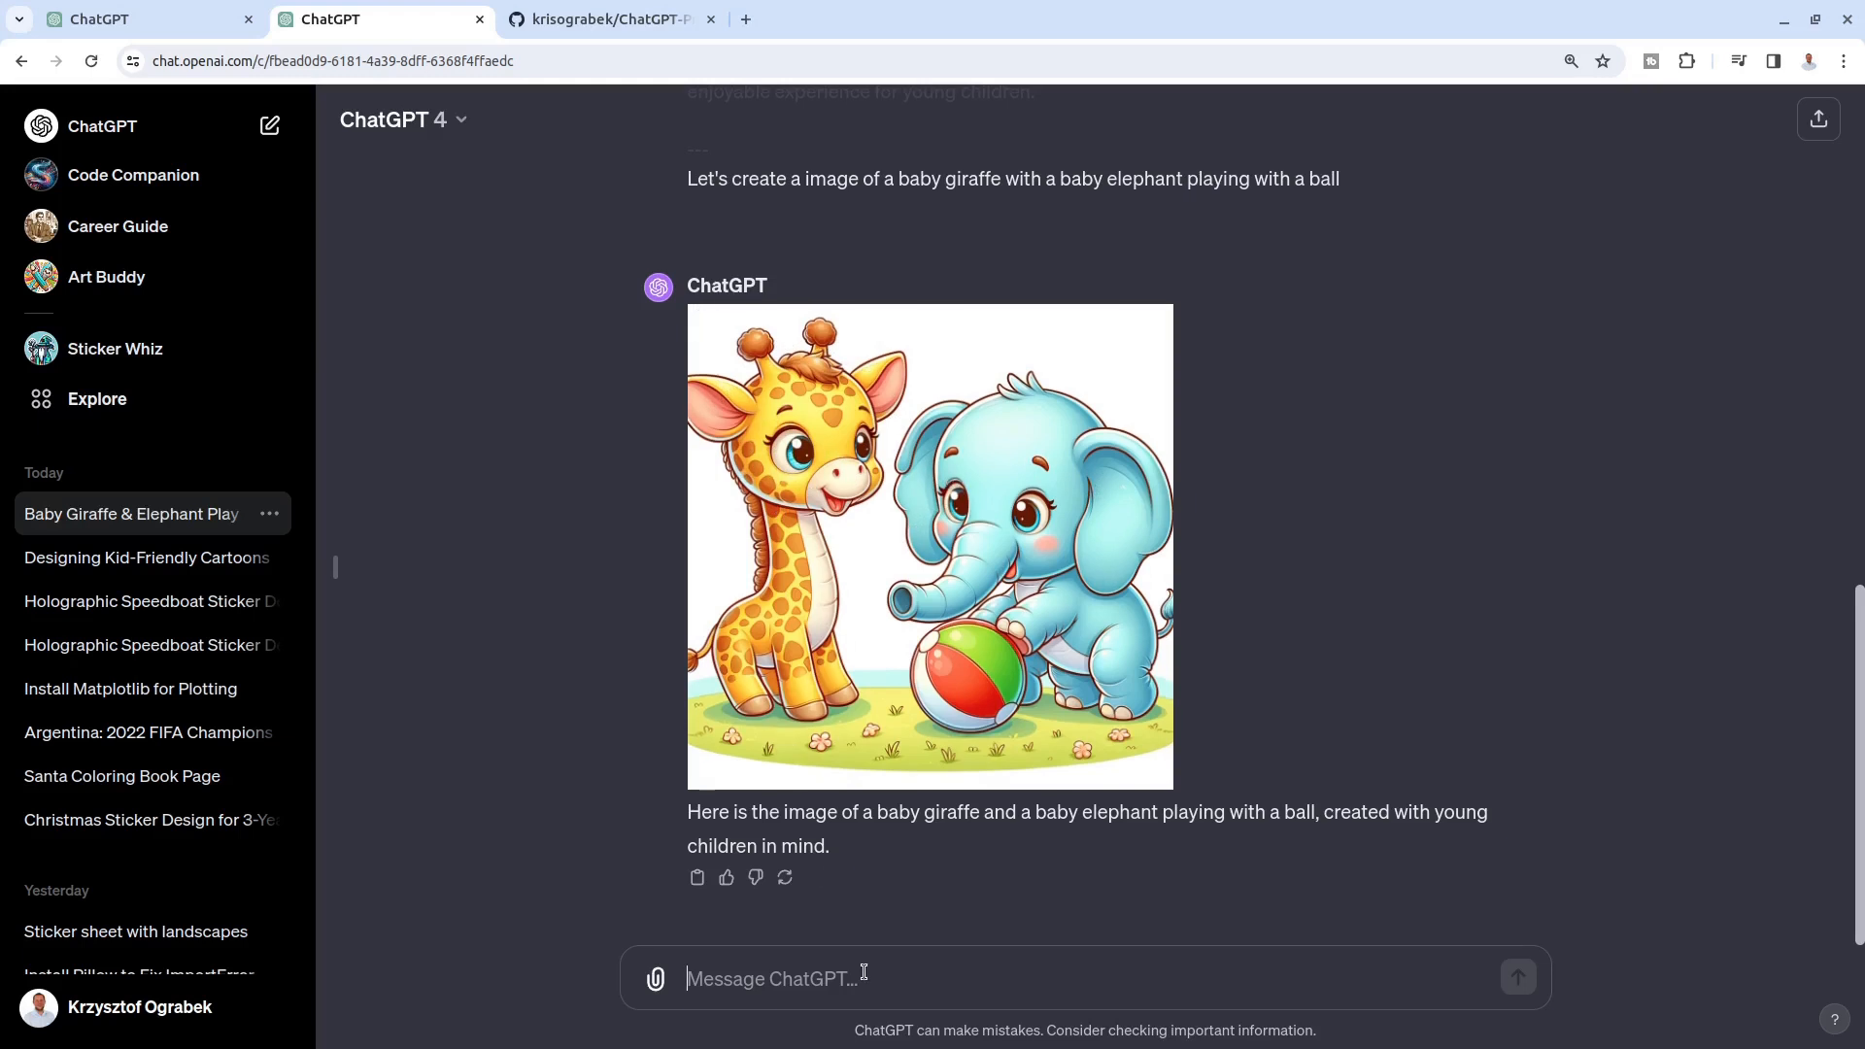
Step: Send "a kitten" as a follow-up request in the image chat and look back at the first prompt's image request line
{"action": "type", "text": "a kitten"}
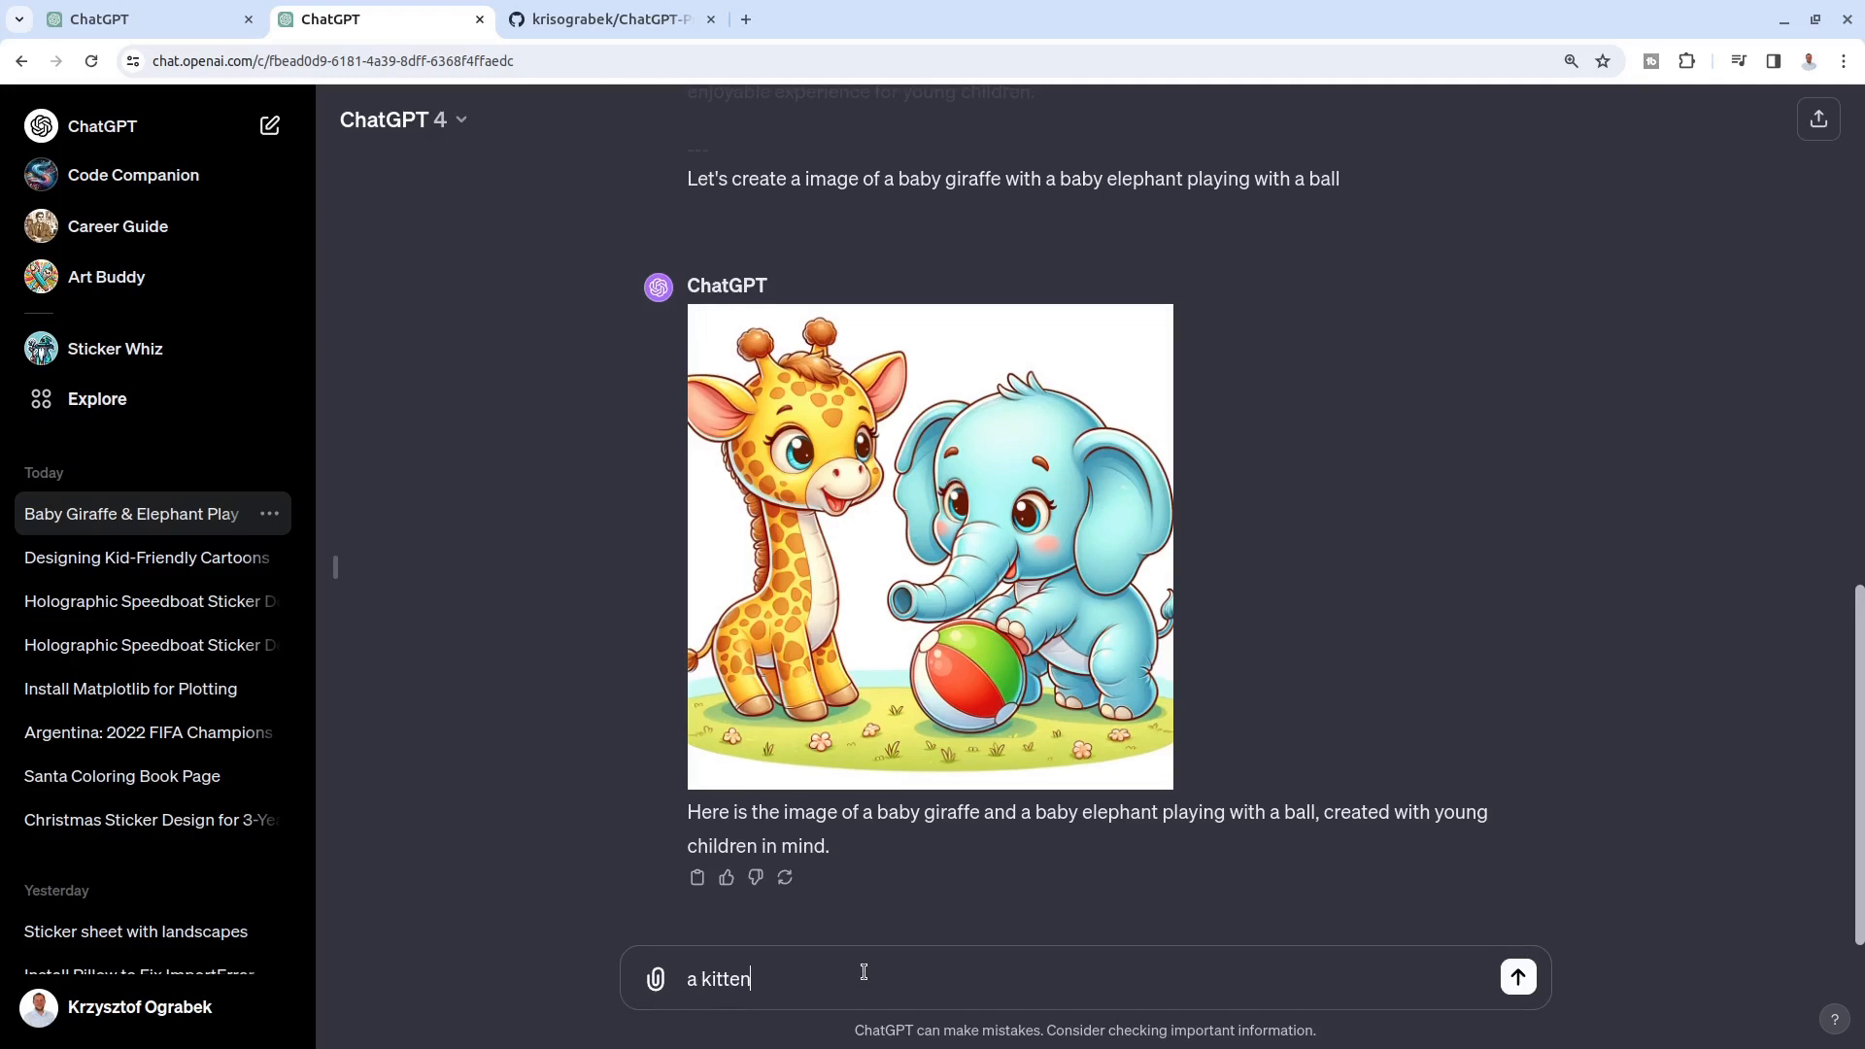
{"action": "key", "text": "Return"}
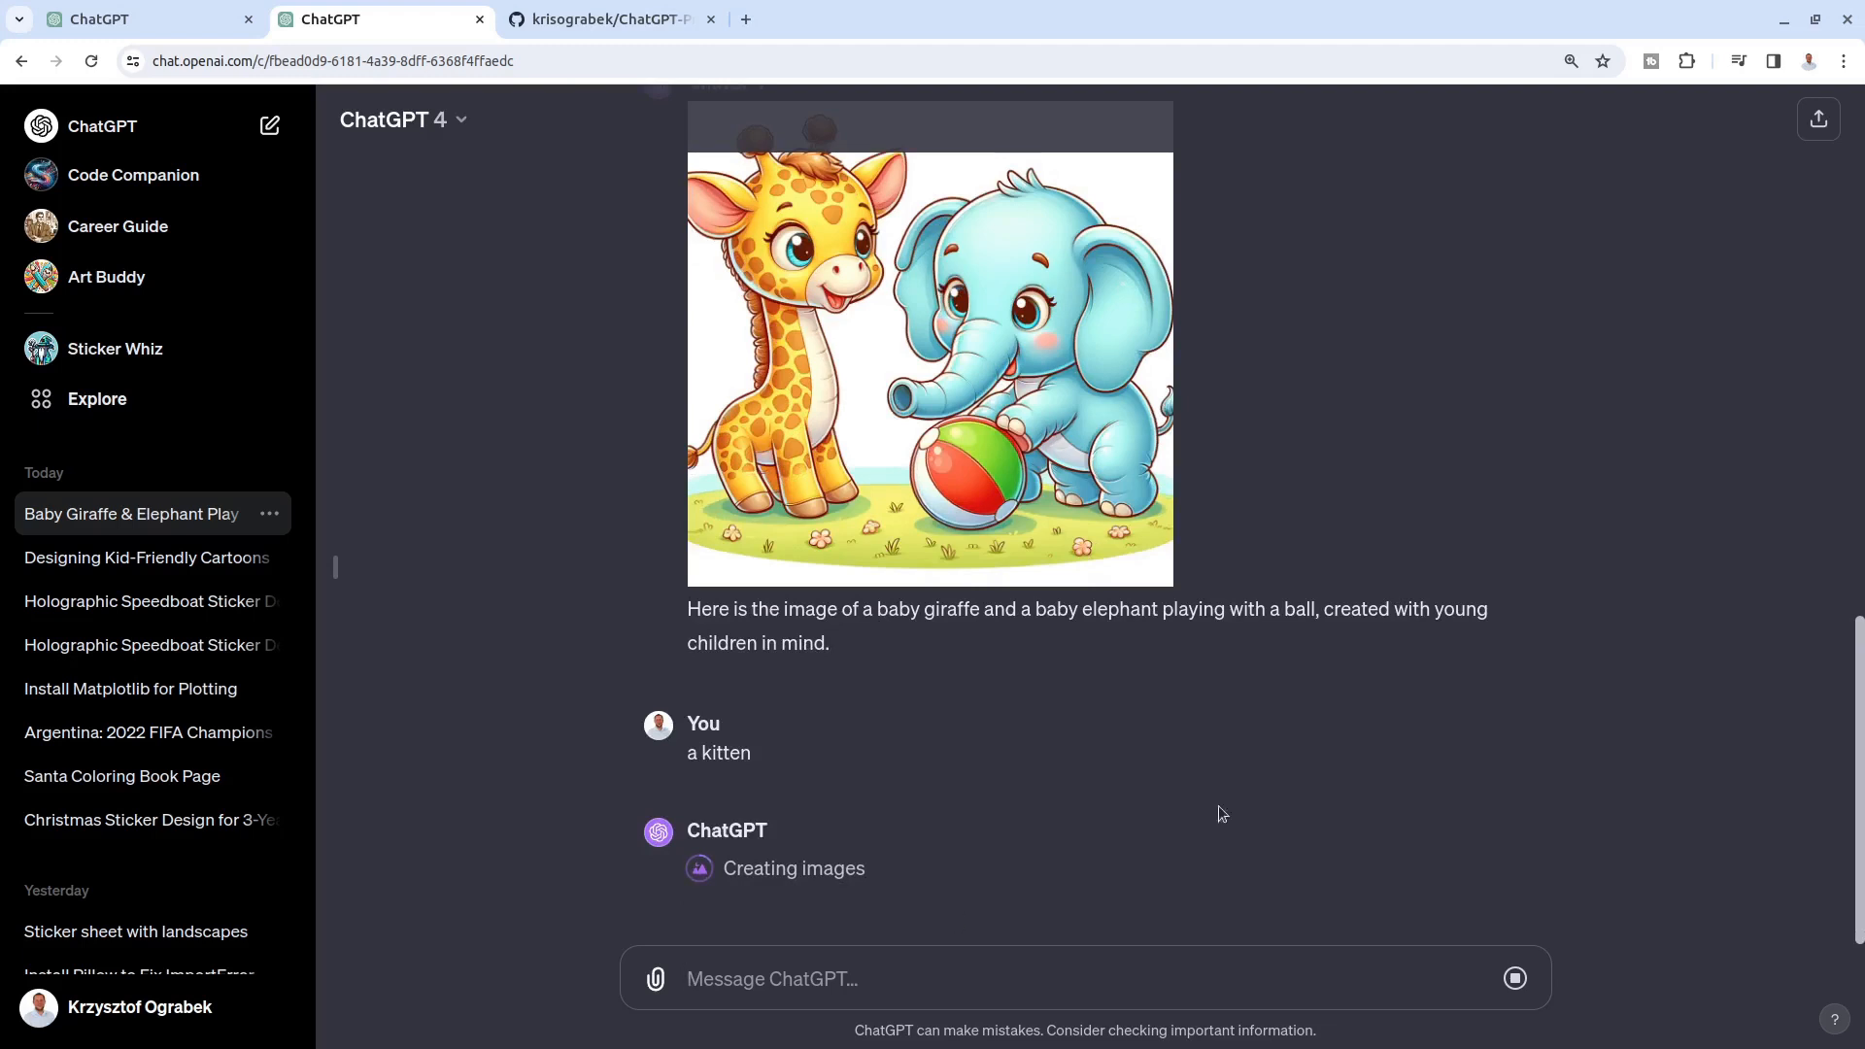
{"action": "scroll", "coordinate": [1234, 797], "scroll_direction": "up", "scroll_amount": 5}
{"action": "left_click_drag", "start_coordinate": [711, 551], "coordinate": [1026, 563]}
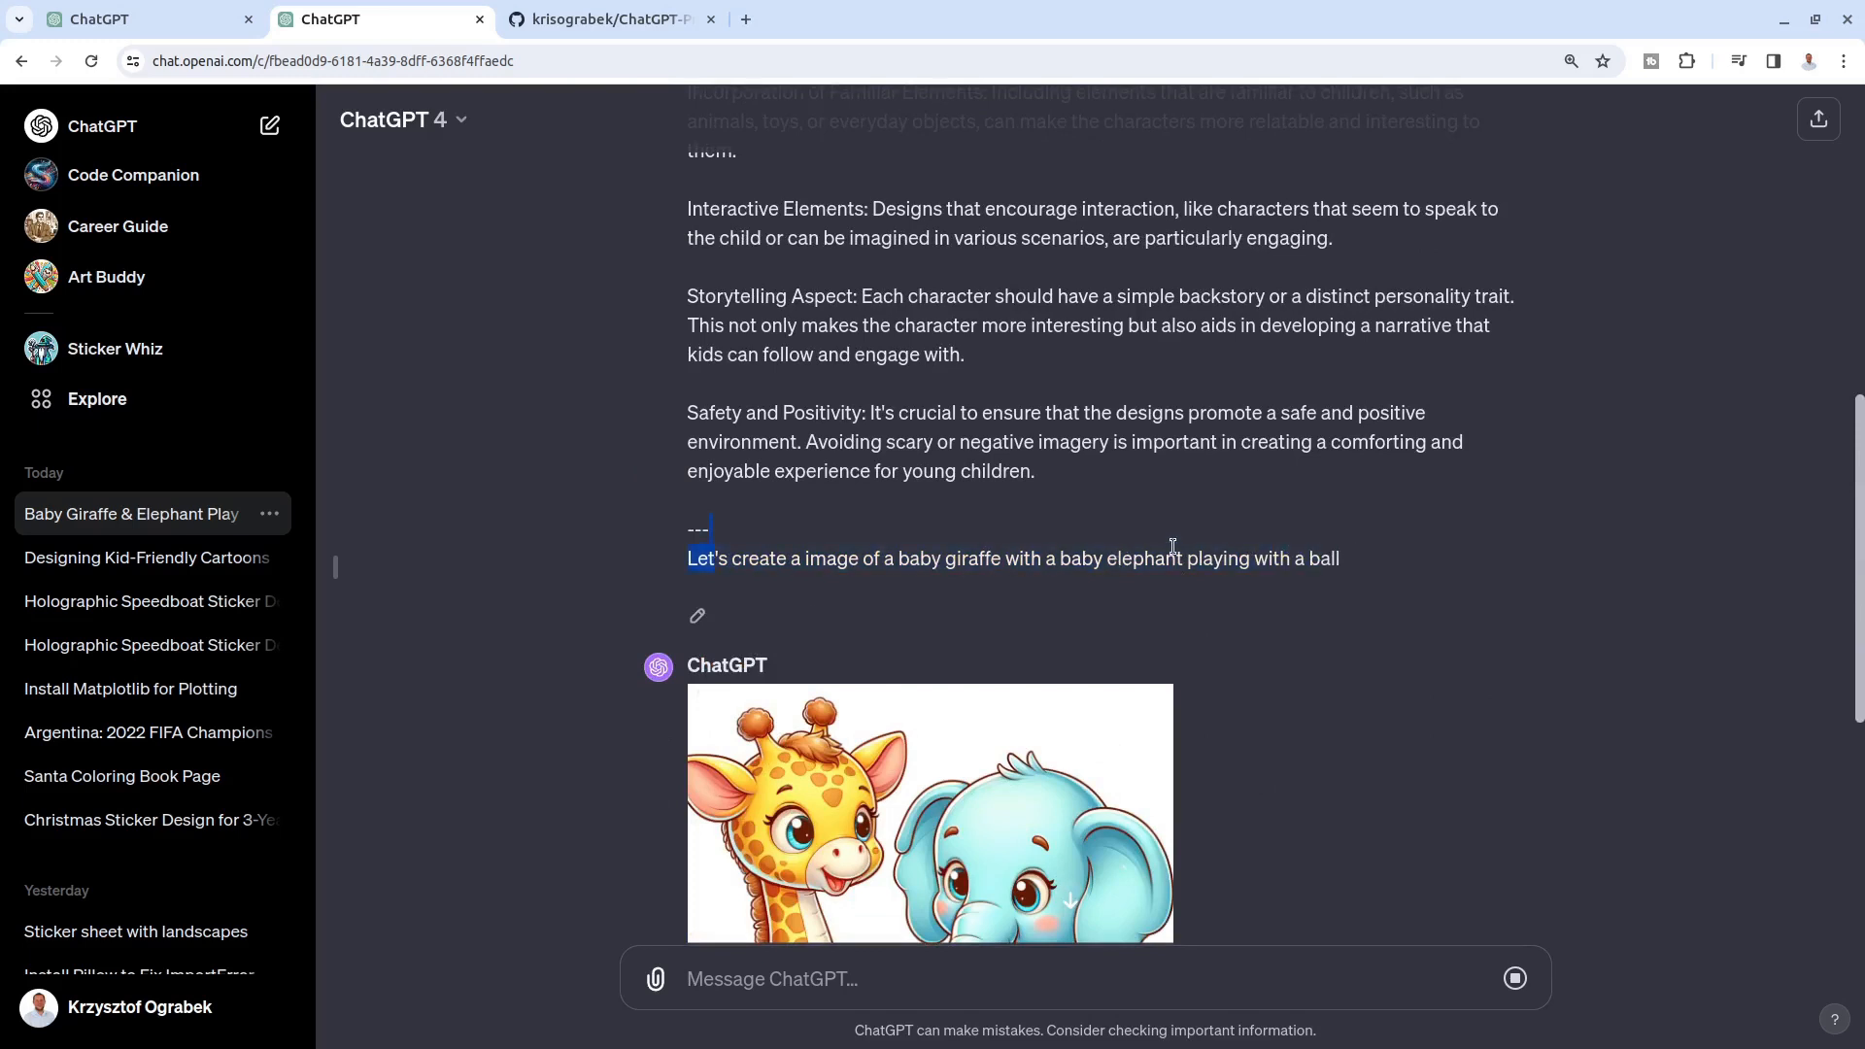
Step: Open the giraffe and elephant image full size, read the prompt that generated it, and close the viewer
{"action": "scroll", "coordinate": [1292, 547], "scroll_direction": "down", "scroll_amount": 3}
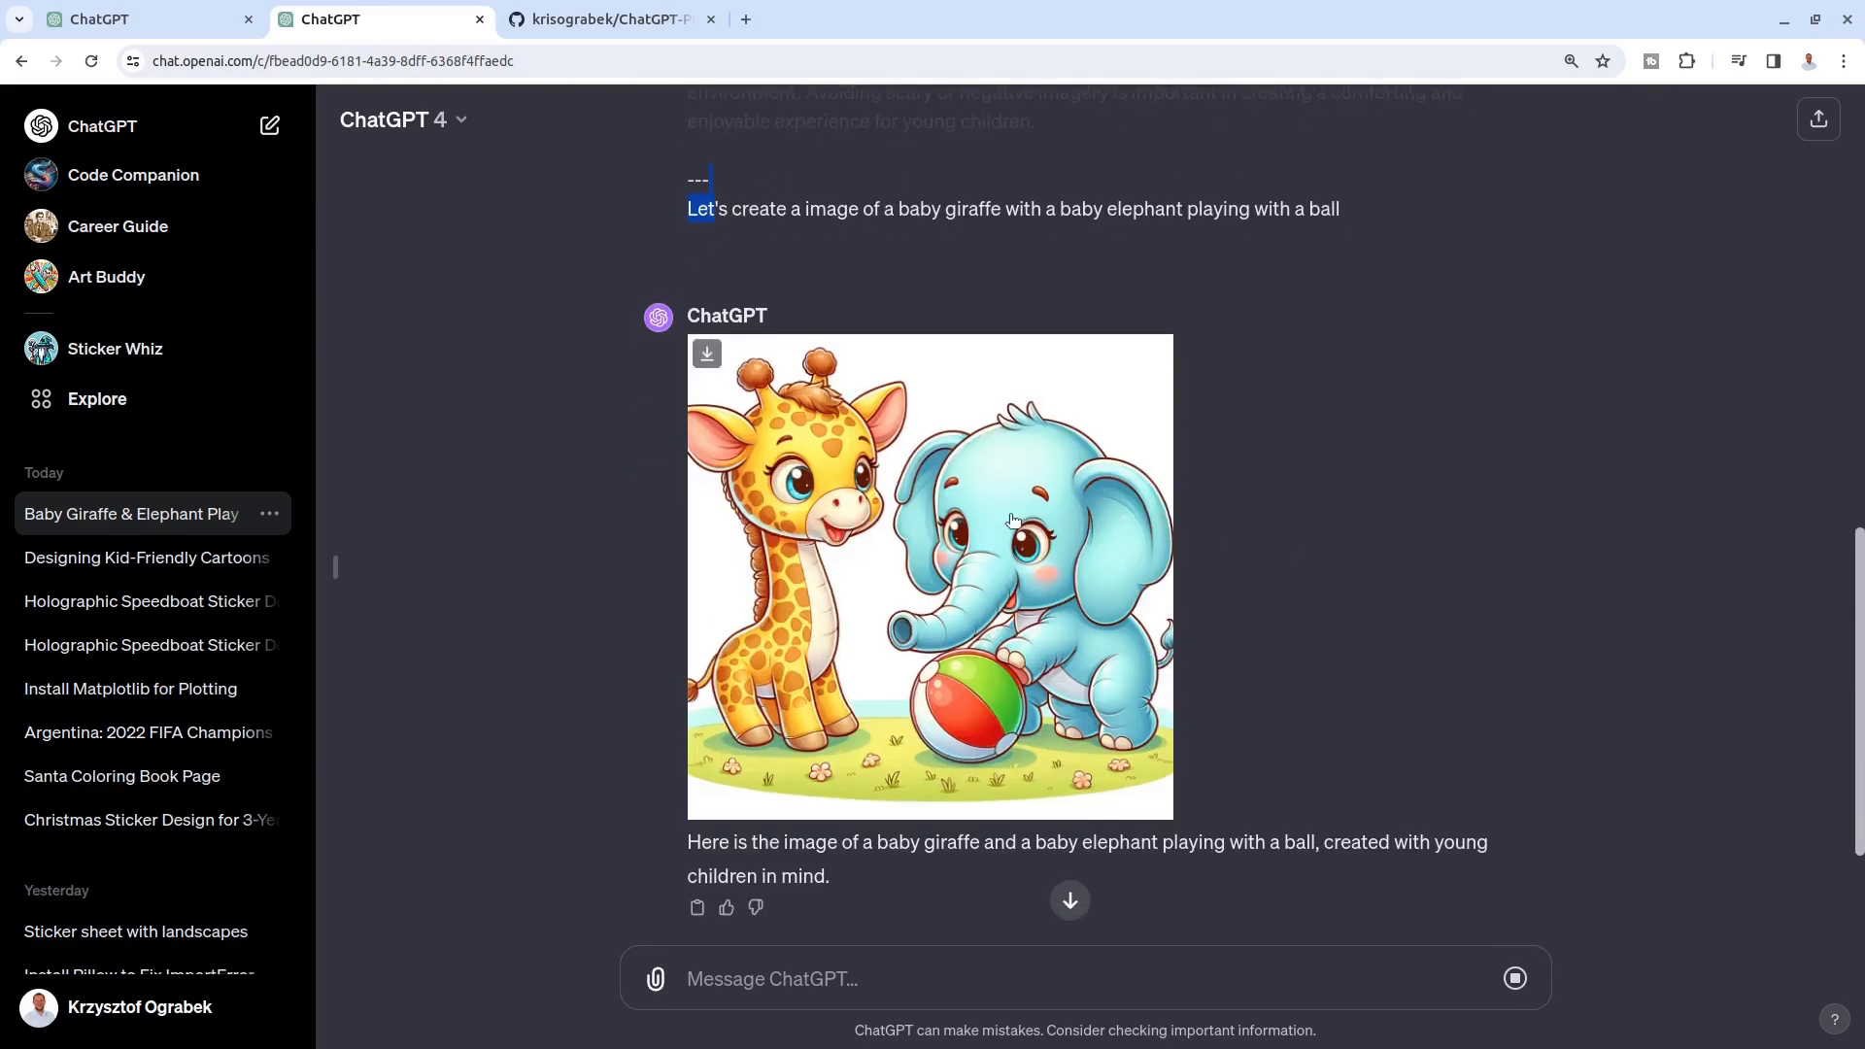
{"action": "left_click", "coordinate": [1012, 521]}
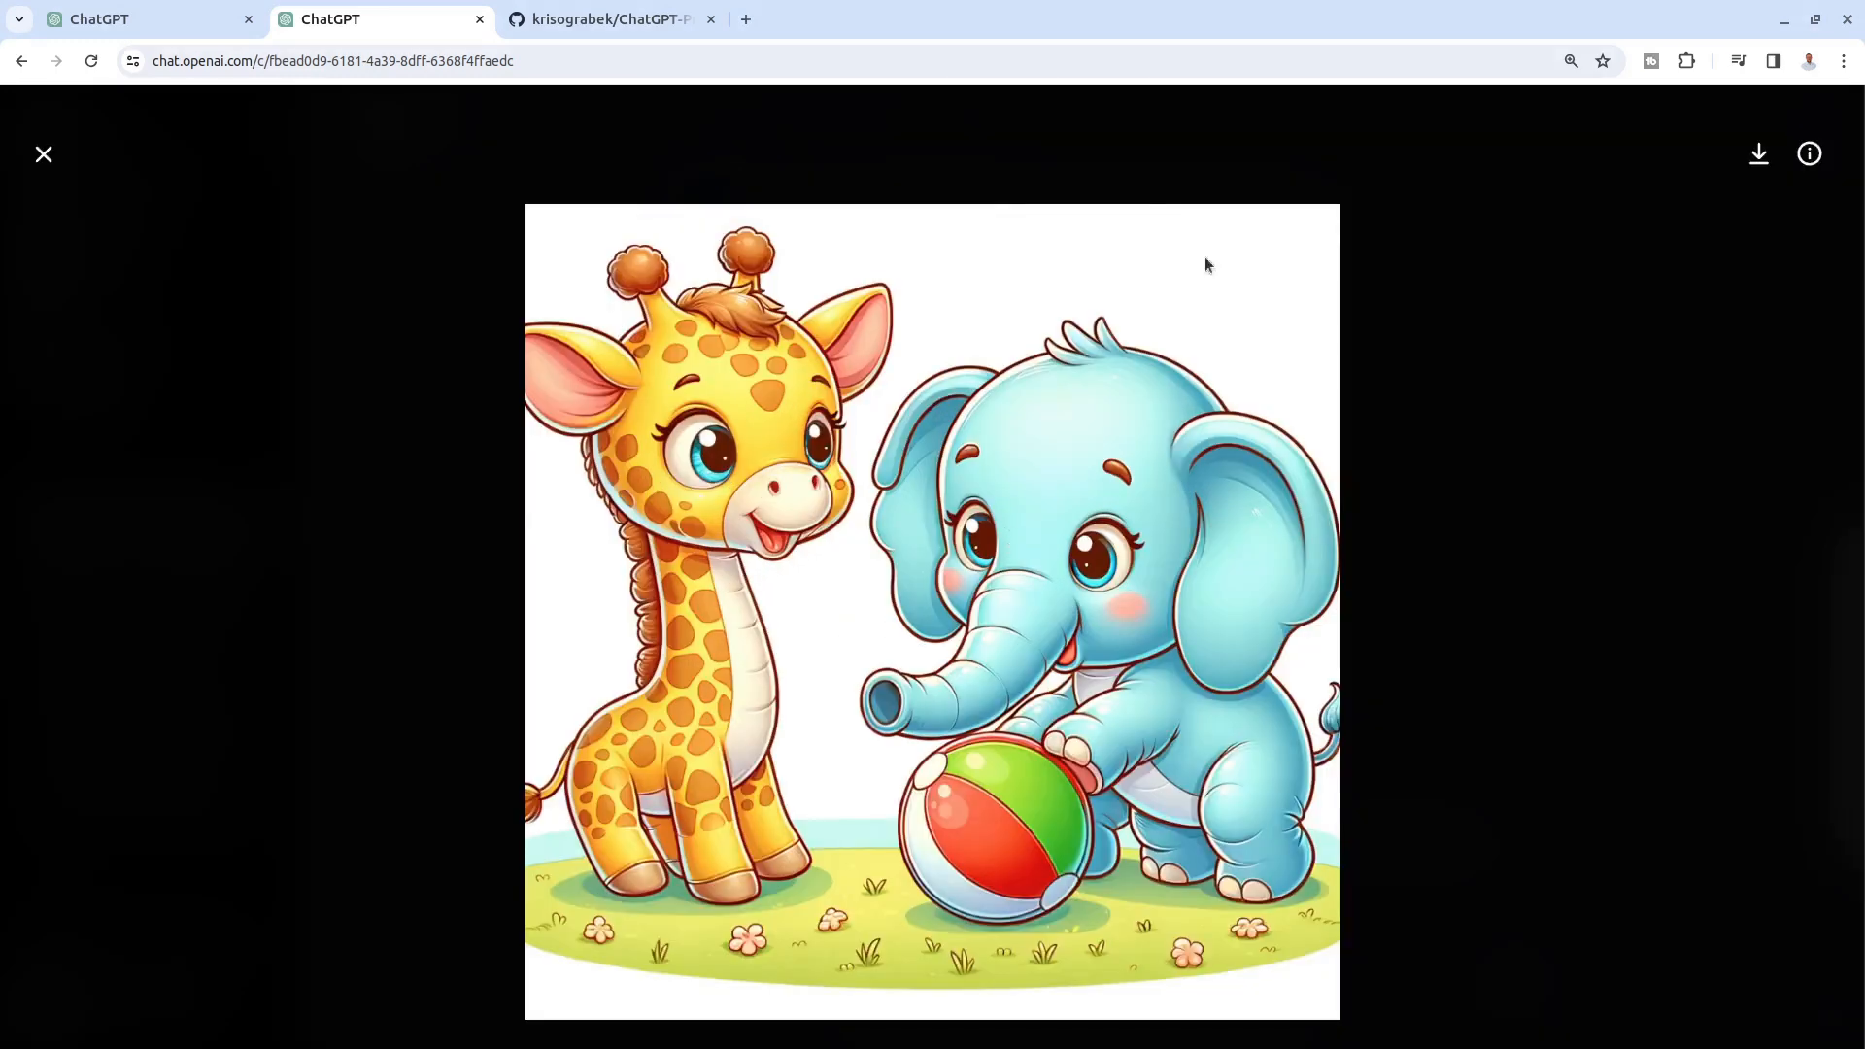
{"action": "left_click", "coordinate": [1809, 154]}
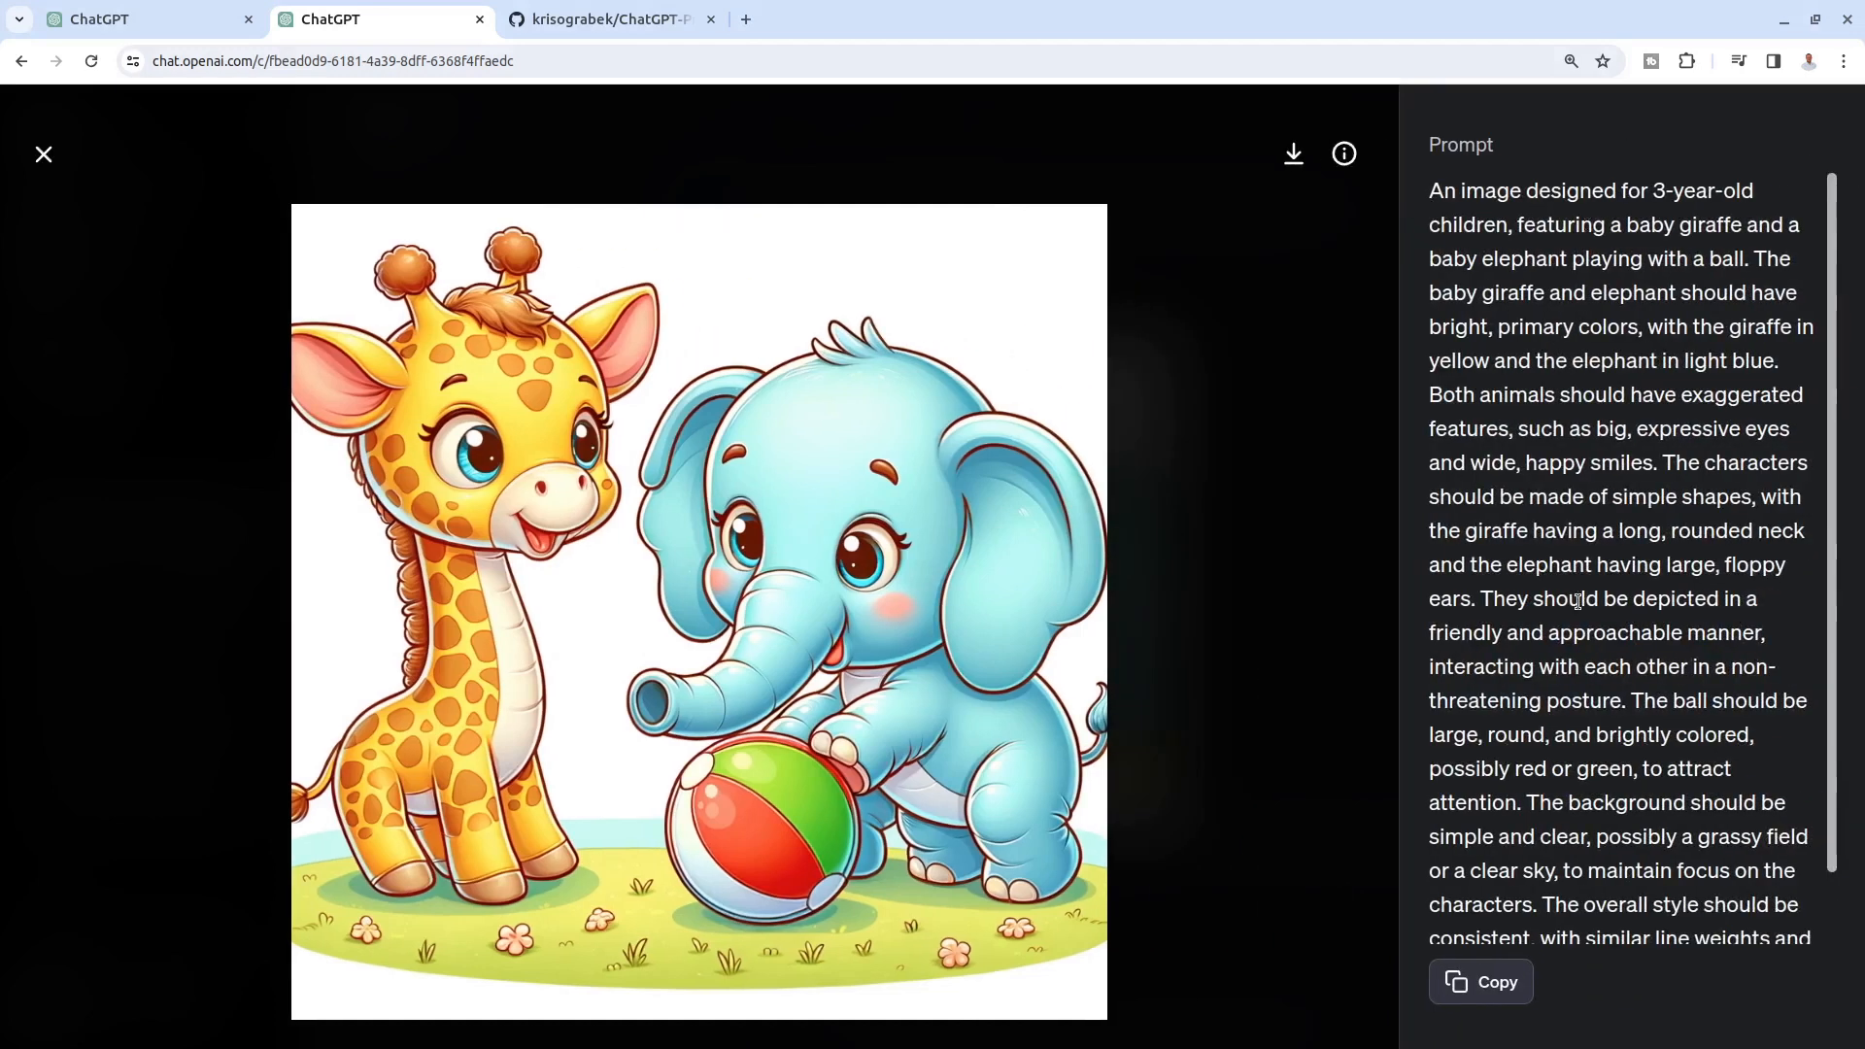
{"action": "scroll", "coordinate": [1578, 603], "scroll_direction": "down", "scroll_amount": 1}
{"action": "scroll", "coordinate": [1578, 602], "scroll_direction": "up", "scroll_amount": 1}
{"action": "scroll", "coordinate": [1554, 705], "scroll_direction": "down", "scroll_amount": 1}
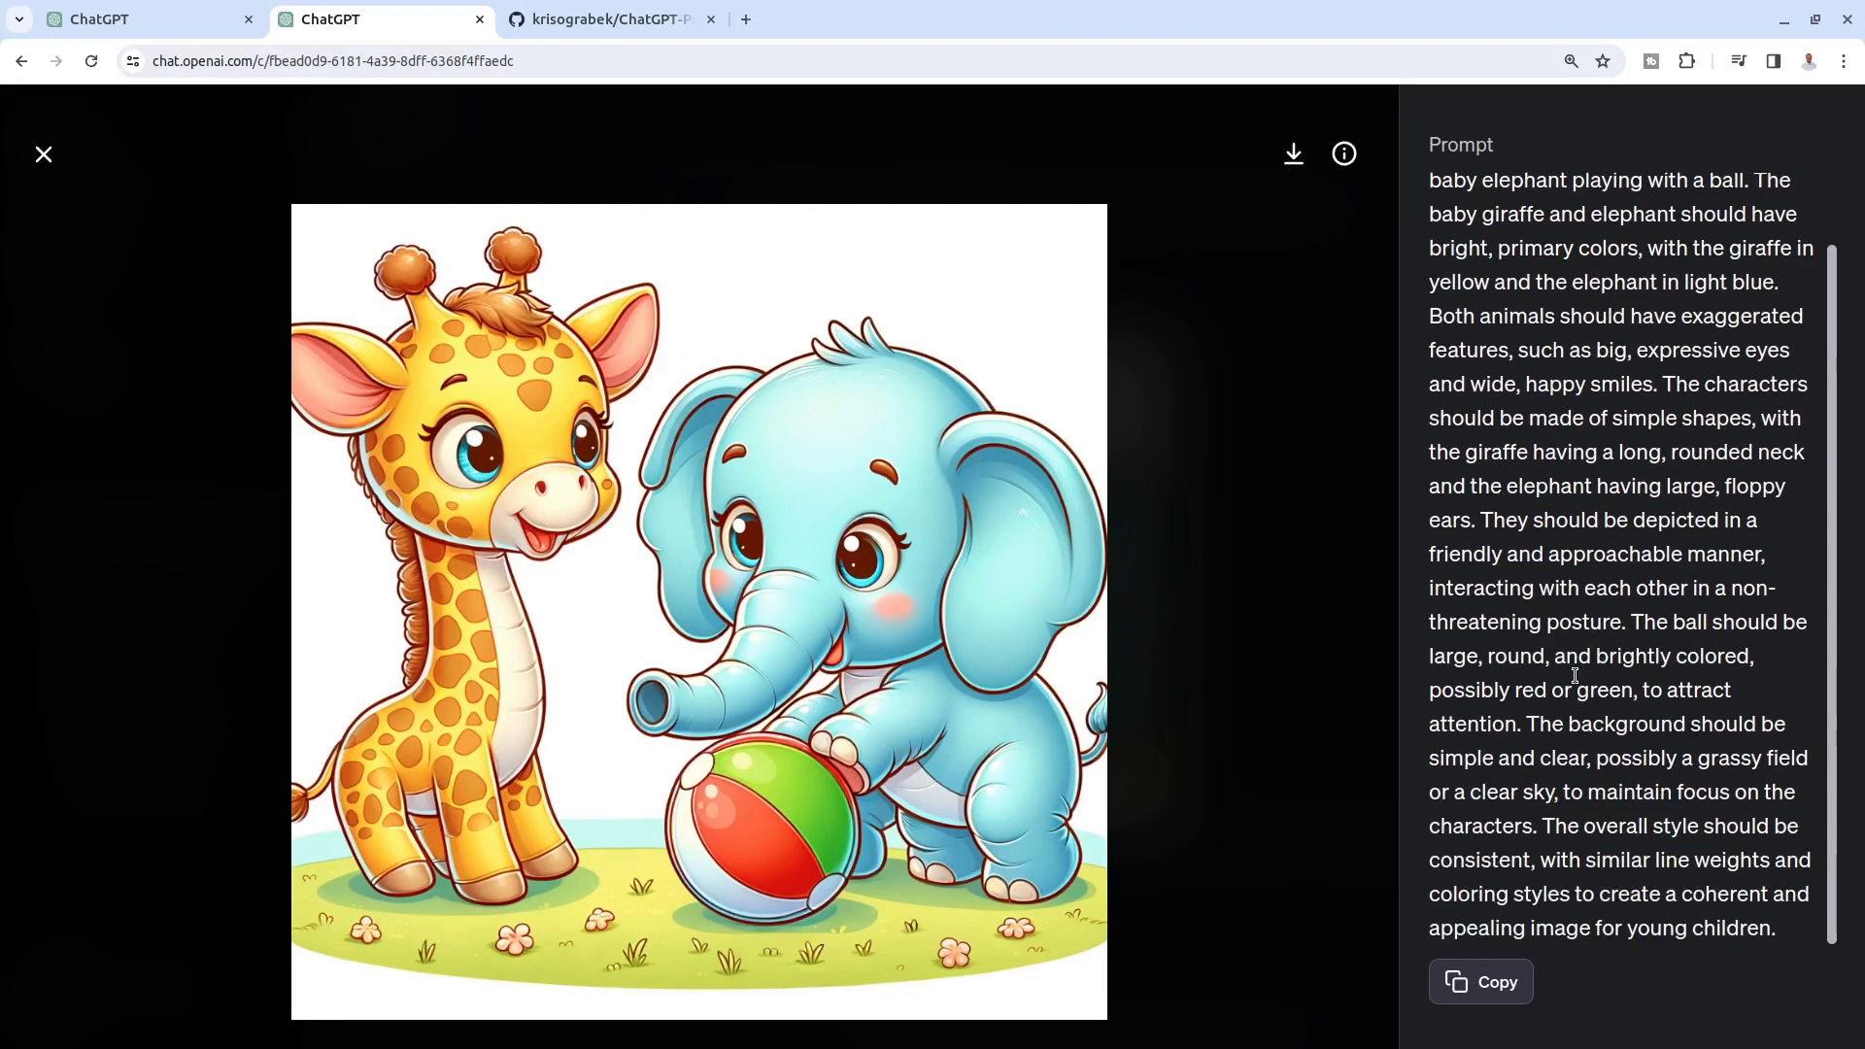
{"action": "scroll", "coordinate": [1575, 675], "scroll_direction": "up", "scroll_amount": 1}
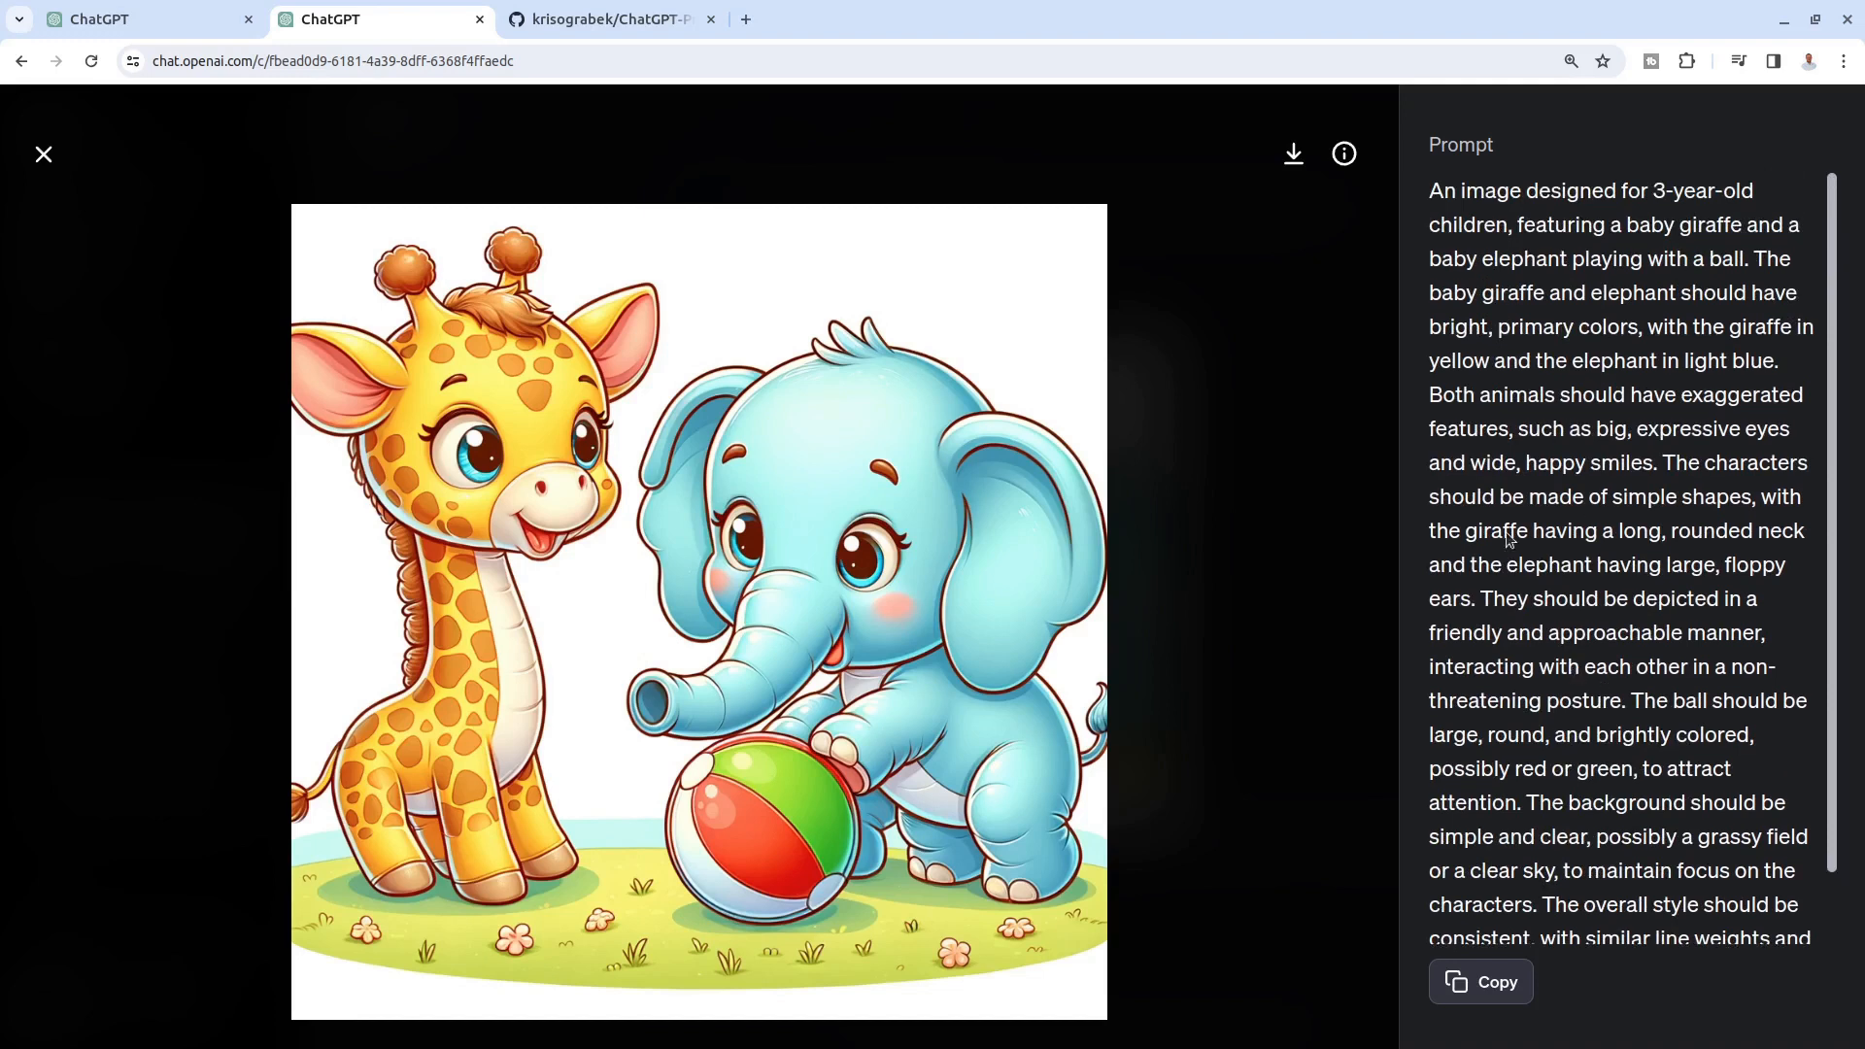
{"action": "left_click", "coordinate": [1213, 589]}
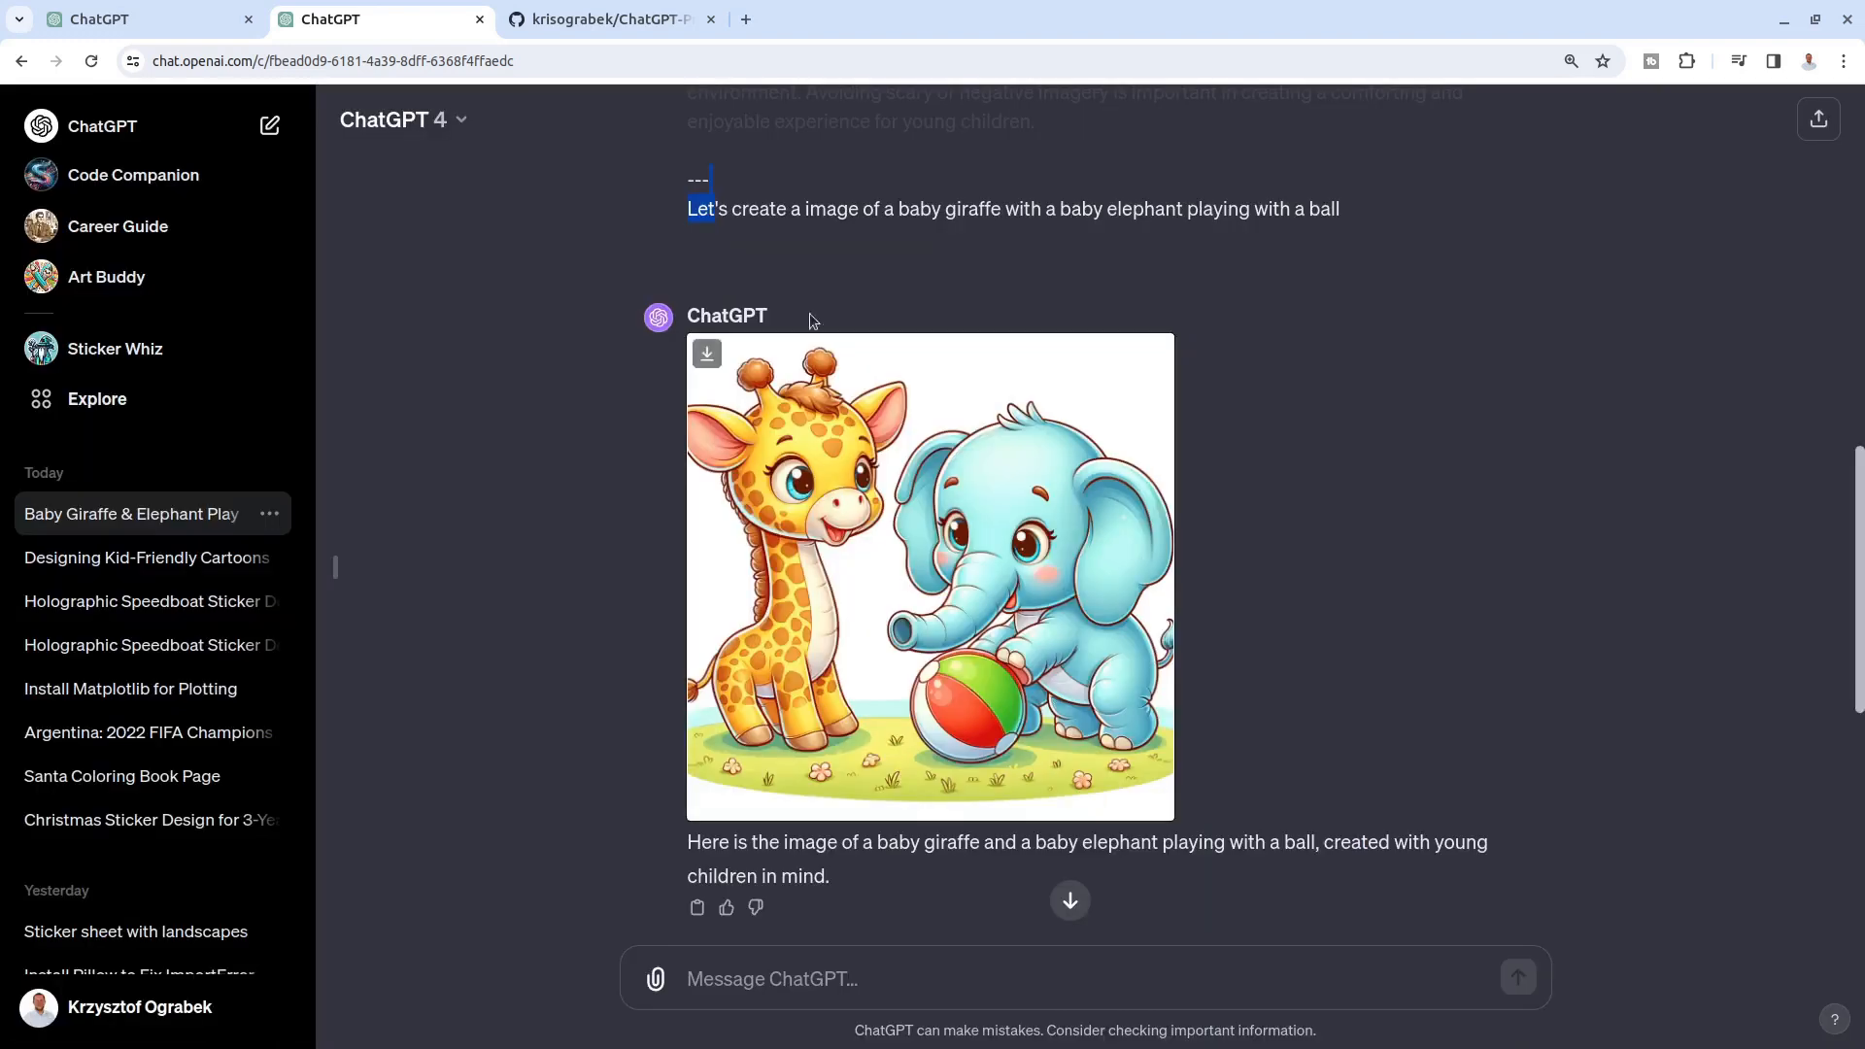
Step: Compare the generated kitten image with the enlarged giraffe and elephant image for consistency of style
{"action": "scroll", "coordinate": [1041, 457], "scroll_direction": "down", "scroll_amount": 6}
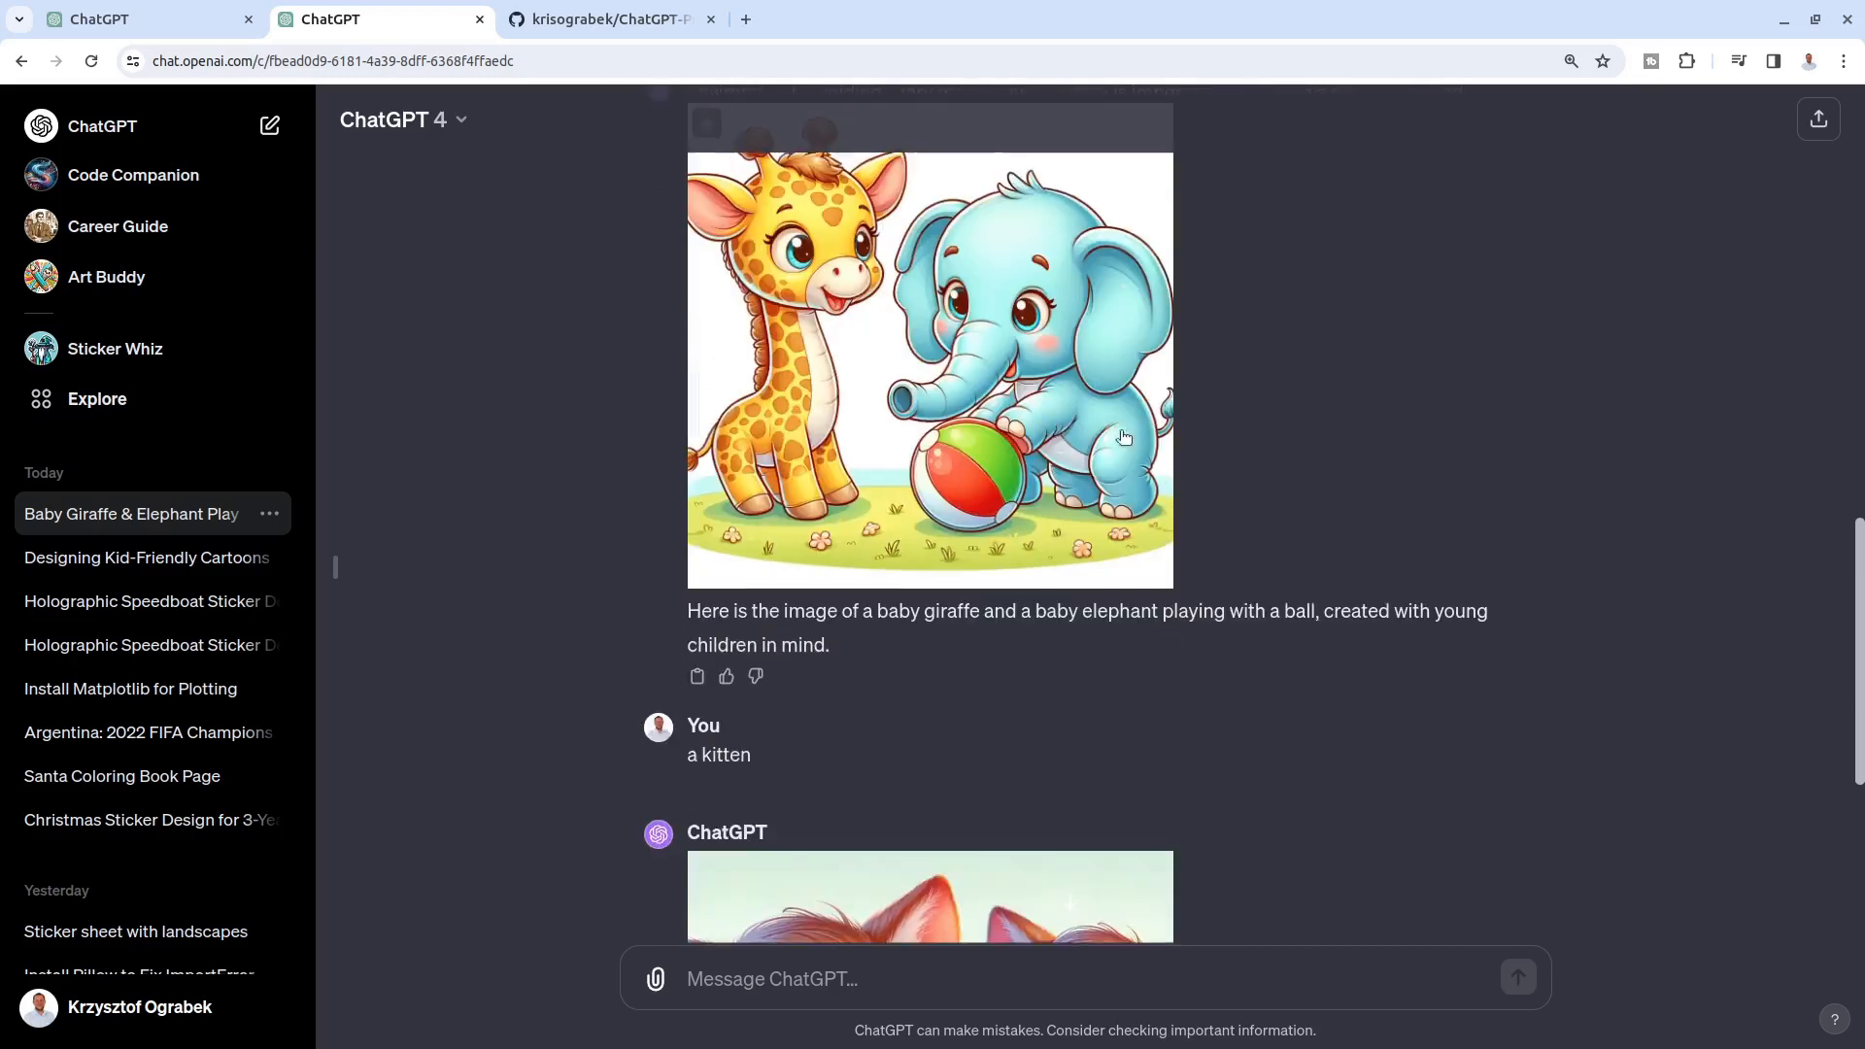
{"action": "scroll", "coordinate": [1331, 583], "scroll_direction": "down", "scroll_amount": 2}
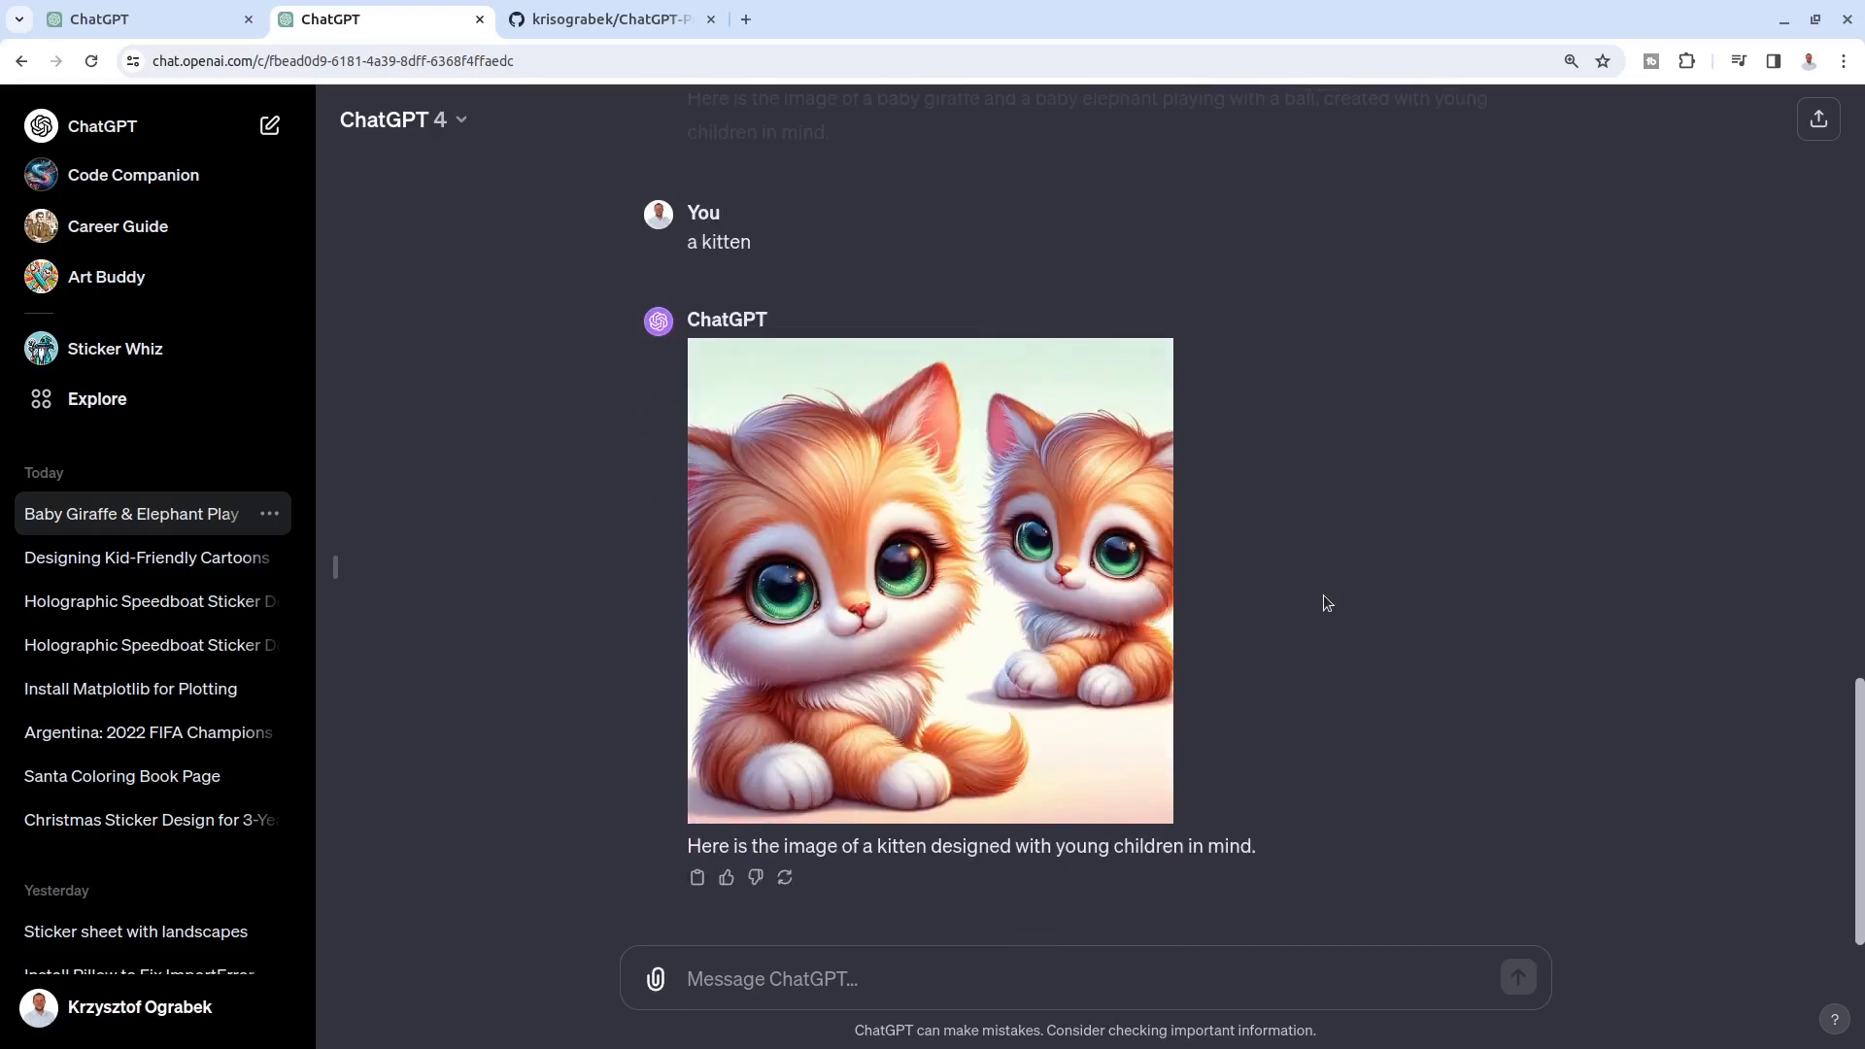
{"action": "scroll", "coordinate": [1324, 597], "scroll_direction": "up", "scroll_amount": 6}
{"action": "left_click", "coordinate": [1024, 420]}
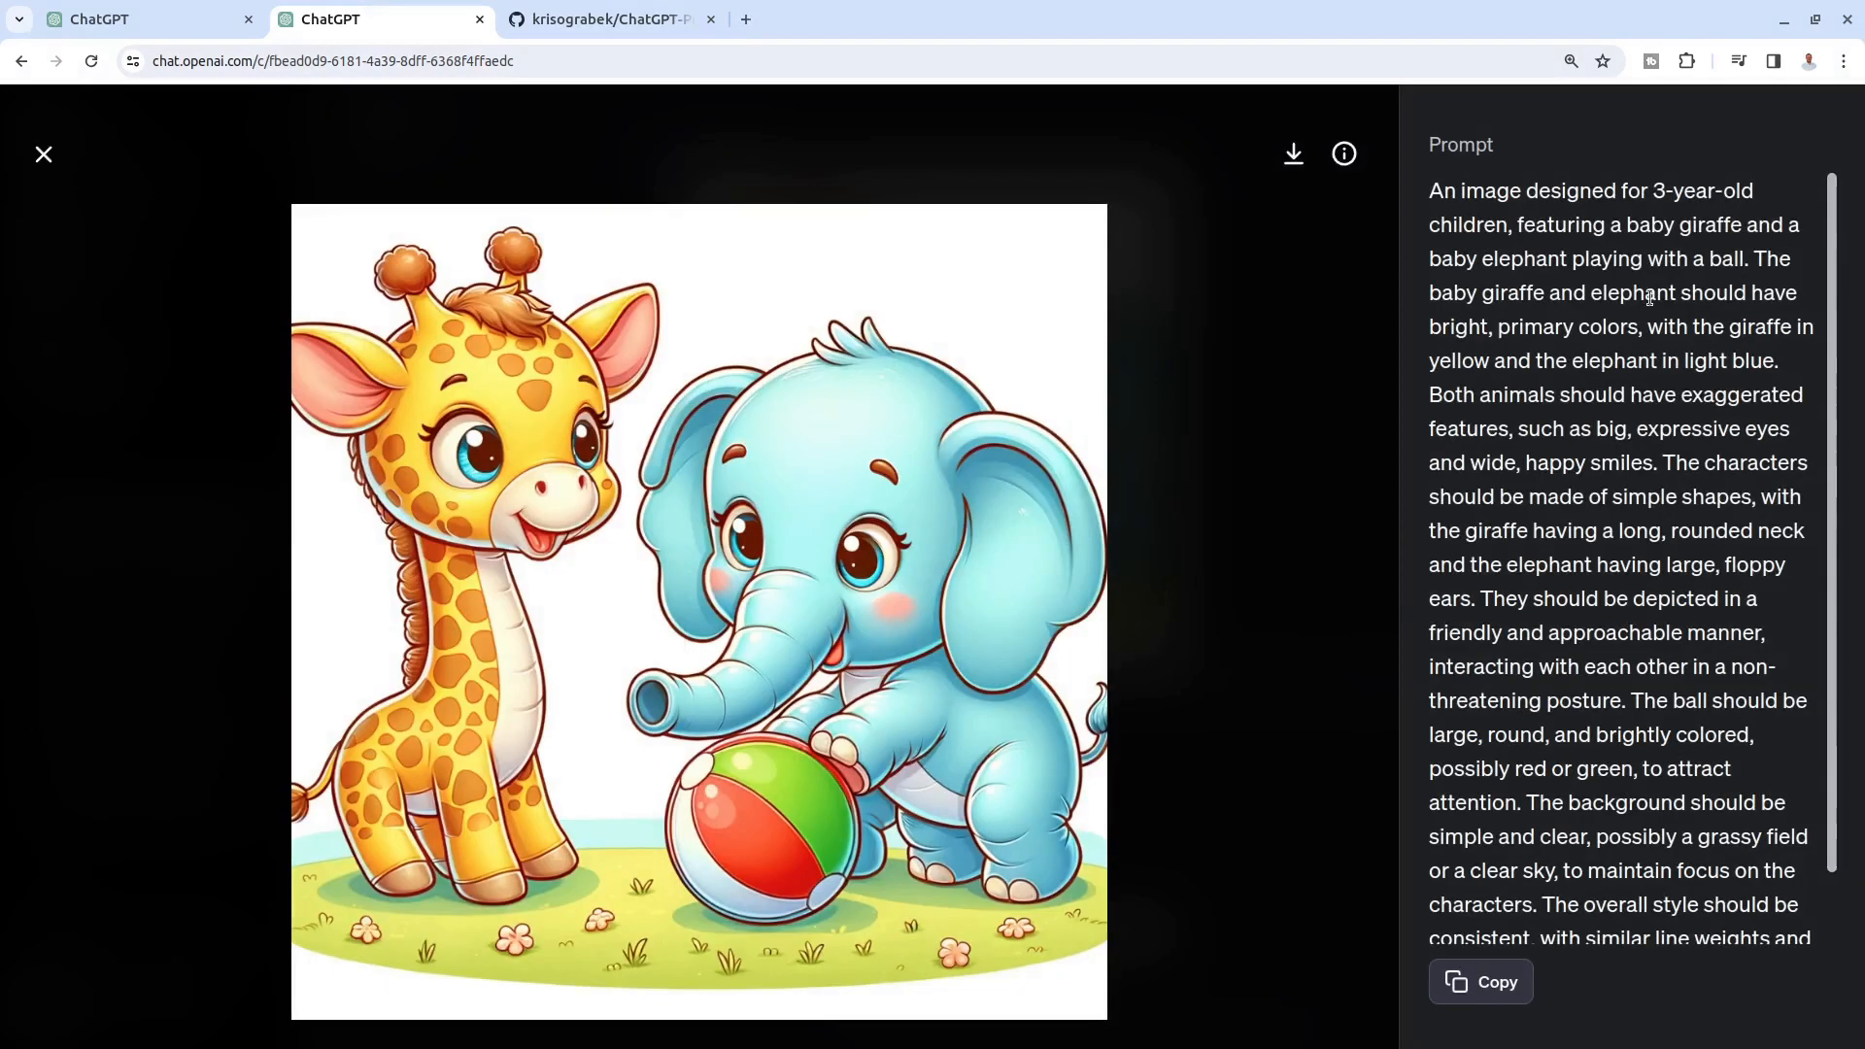
{"action": "key", "text": "Escape"}
{"action": "scroll", "coordinate": [1064, 604], "scroll_direction": "down", "scroll_amount": 4}
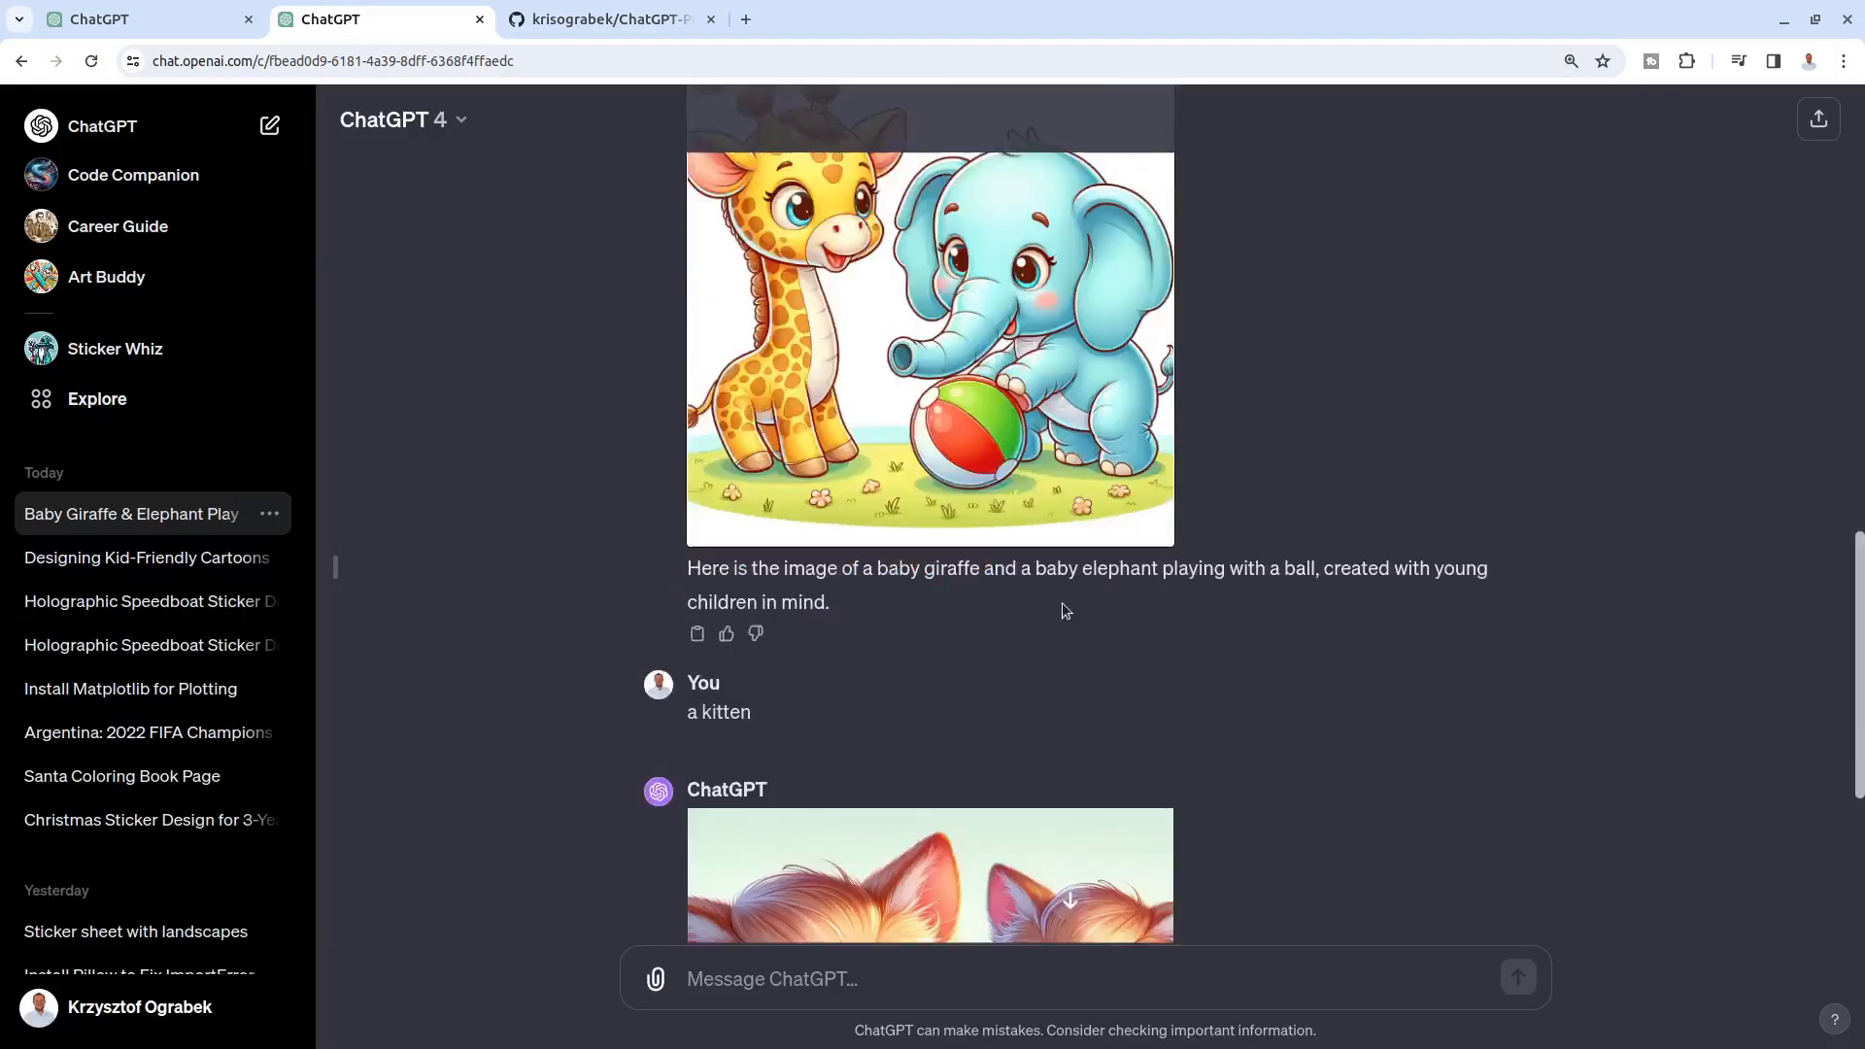
{"action": "scroll", "coordinate": [809, 485], "scroll_direction": "down", "scroll_amount": 2}
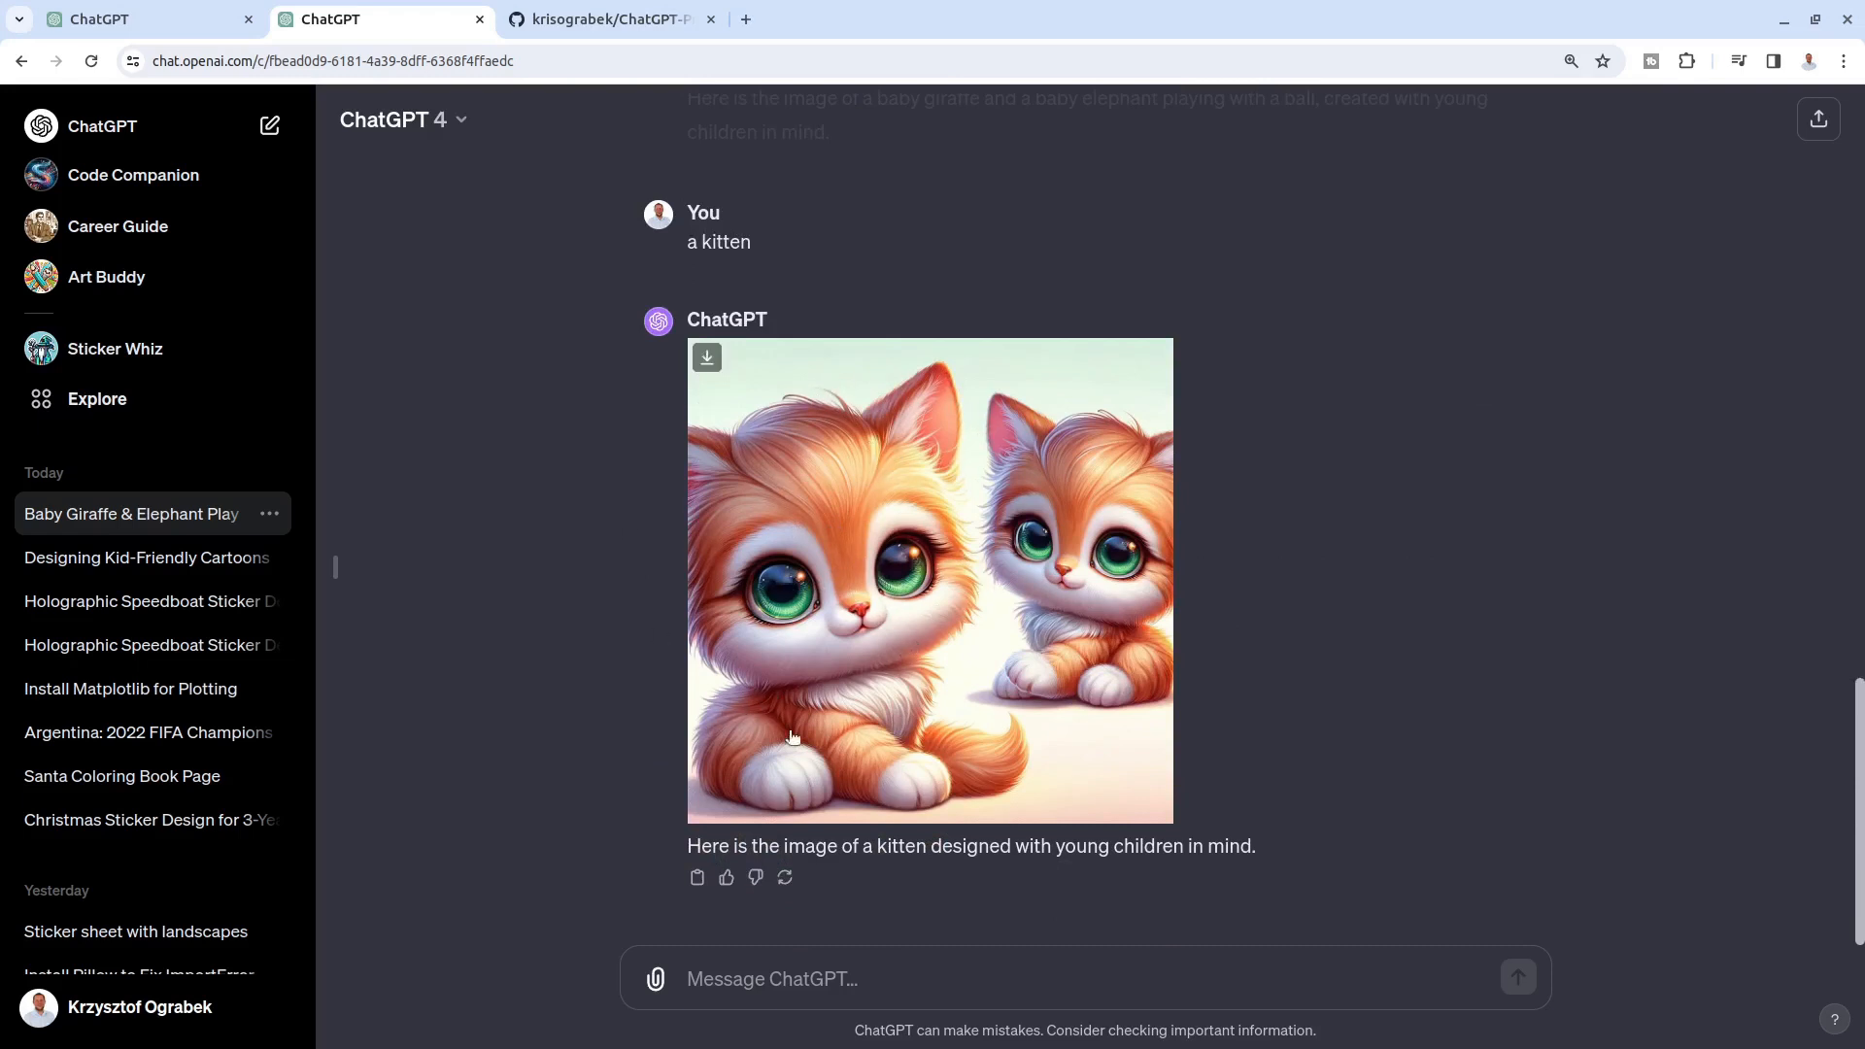
Step: Open the kitten image full size, examine its full generation prompt, and close the viewer
{"action": "left_click", "coordinate": [995, 559]}
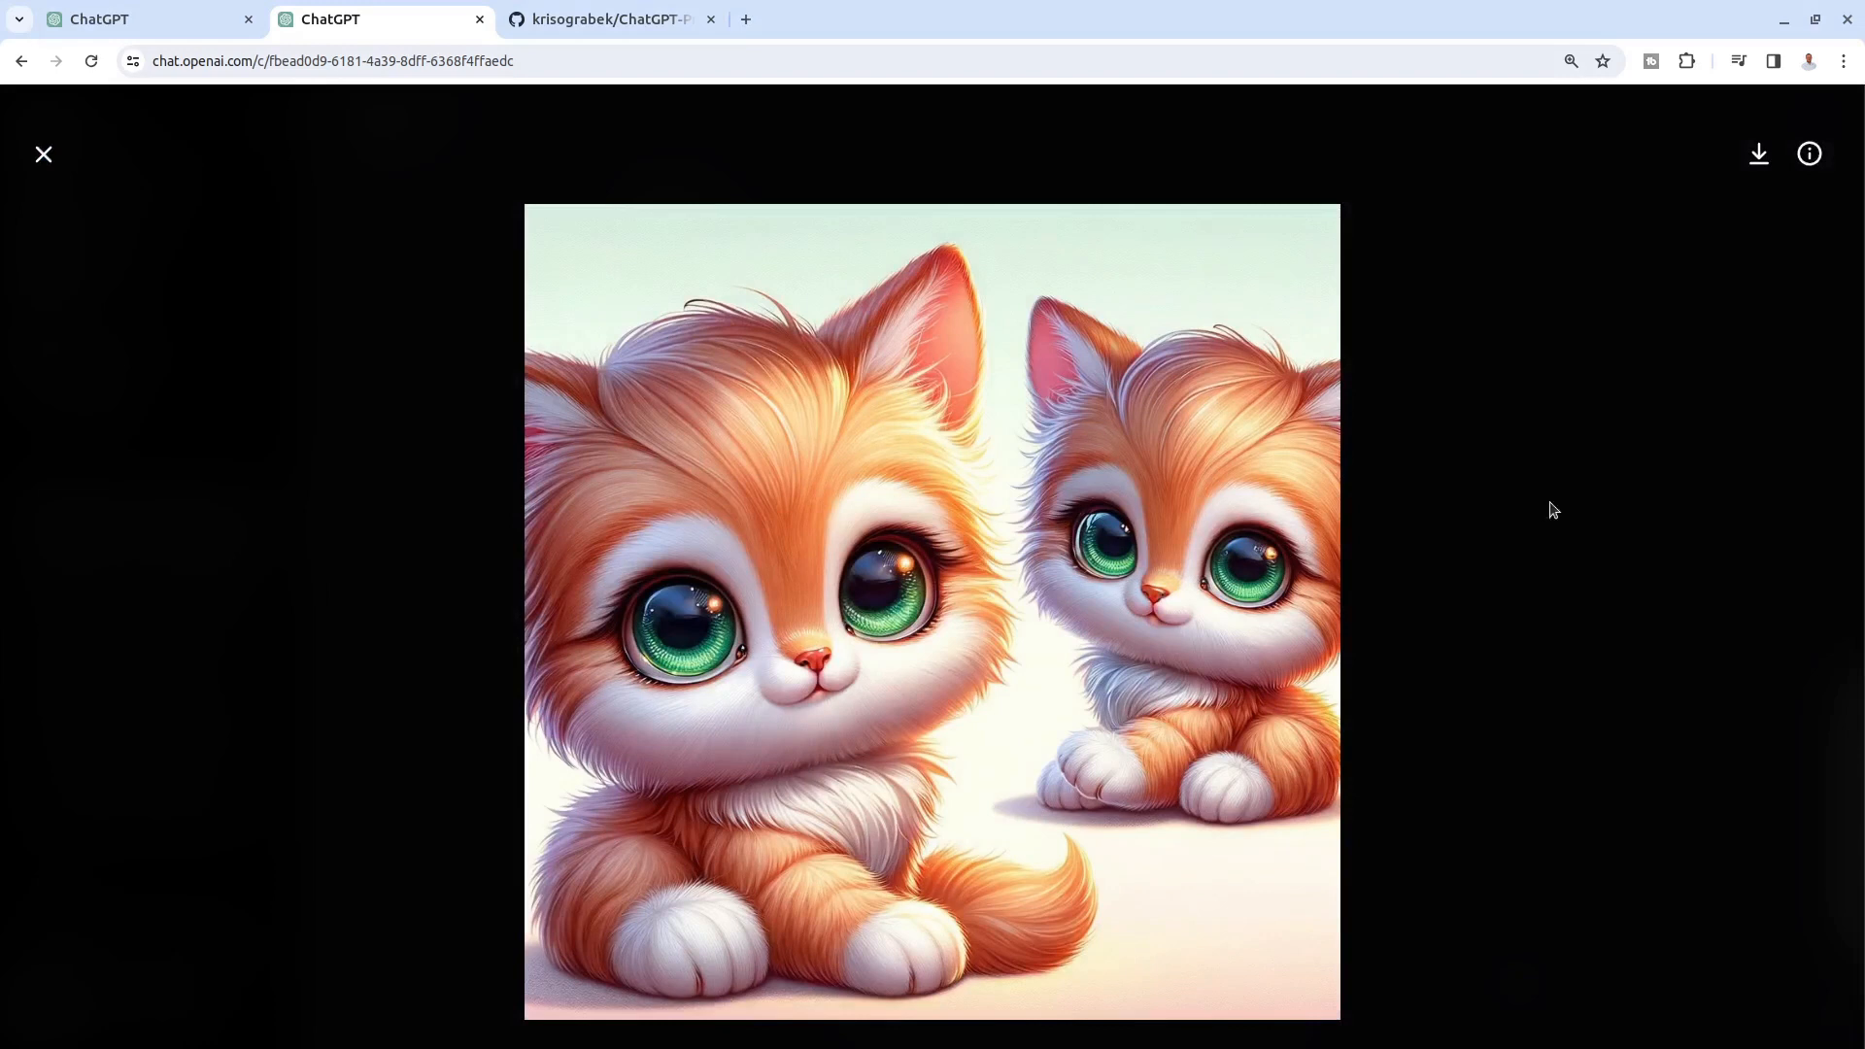
{"action": "left_click", "coordinate": [1814, 155]}
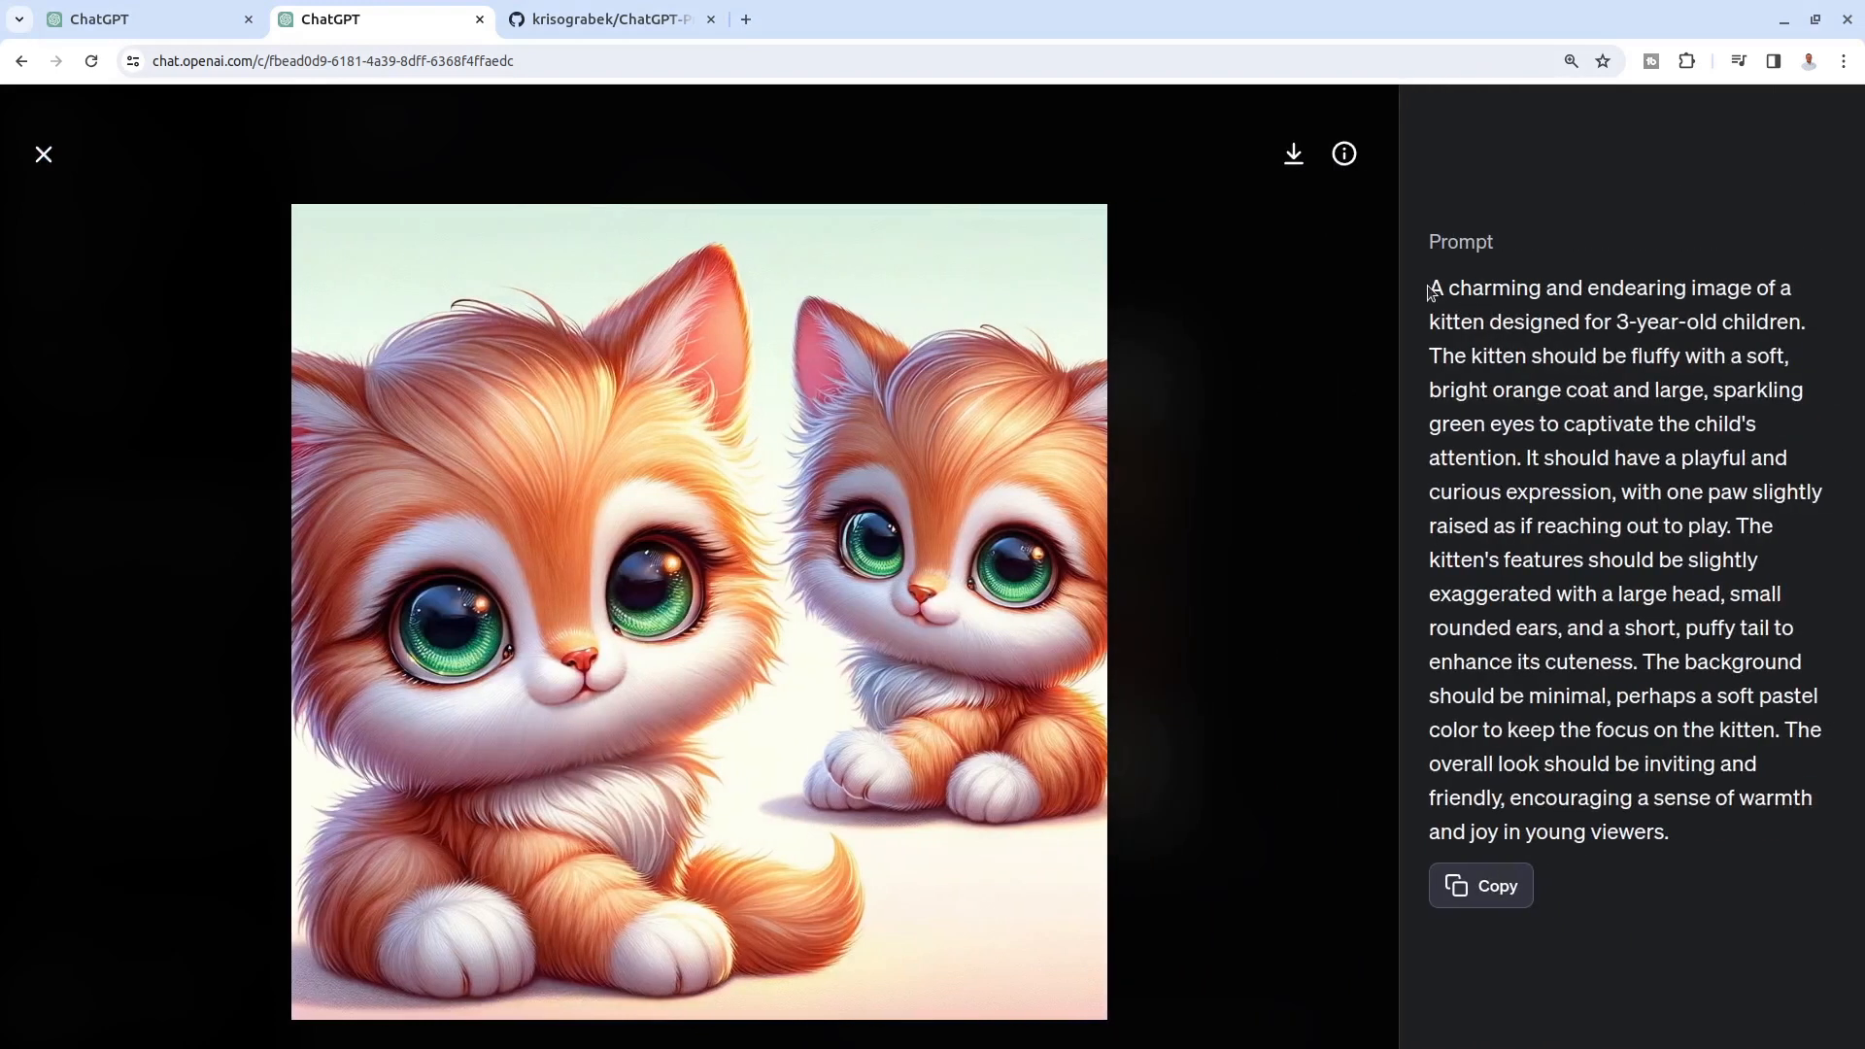
{"action": "left_click_drag", "start_coordinate": [1430, 292], "coordinate": [1796, 841]}
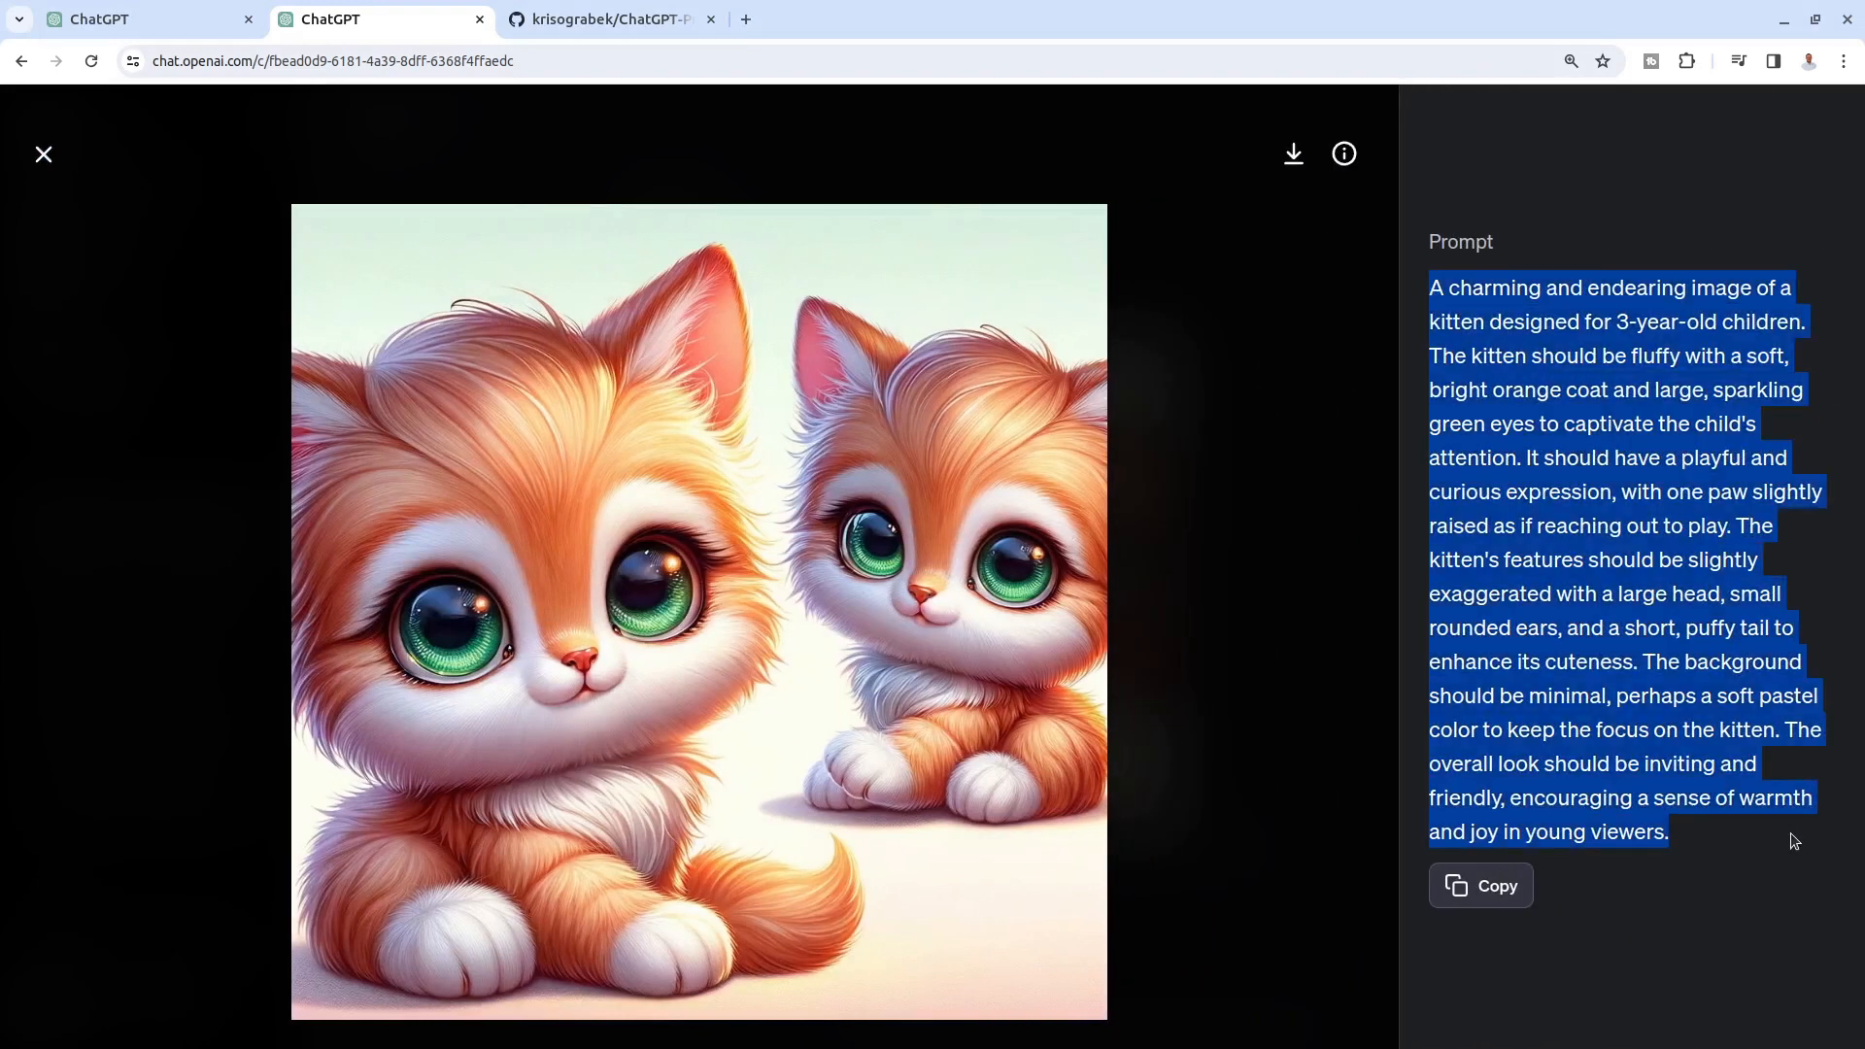
{"action": "key", "text": "Escape"}
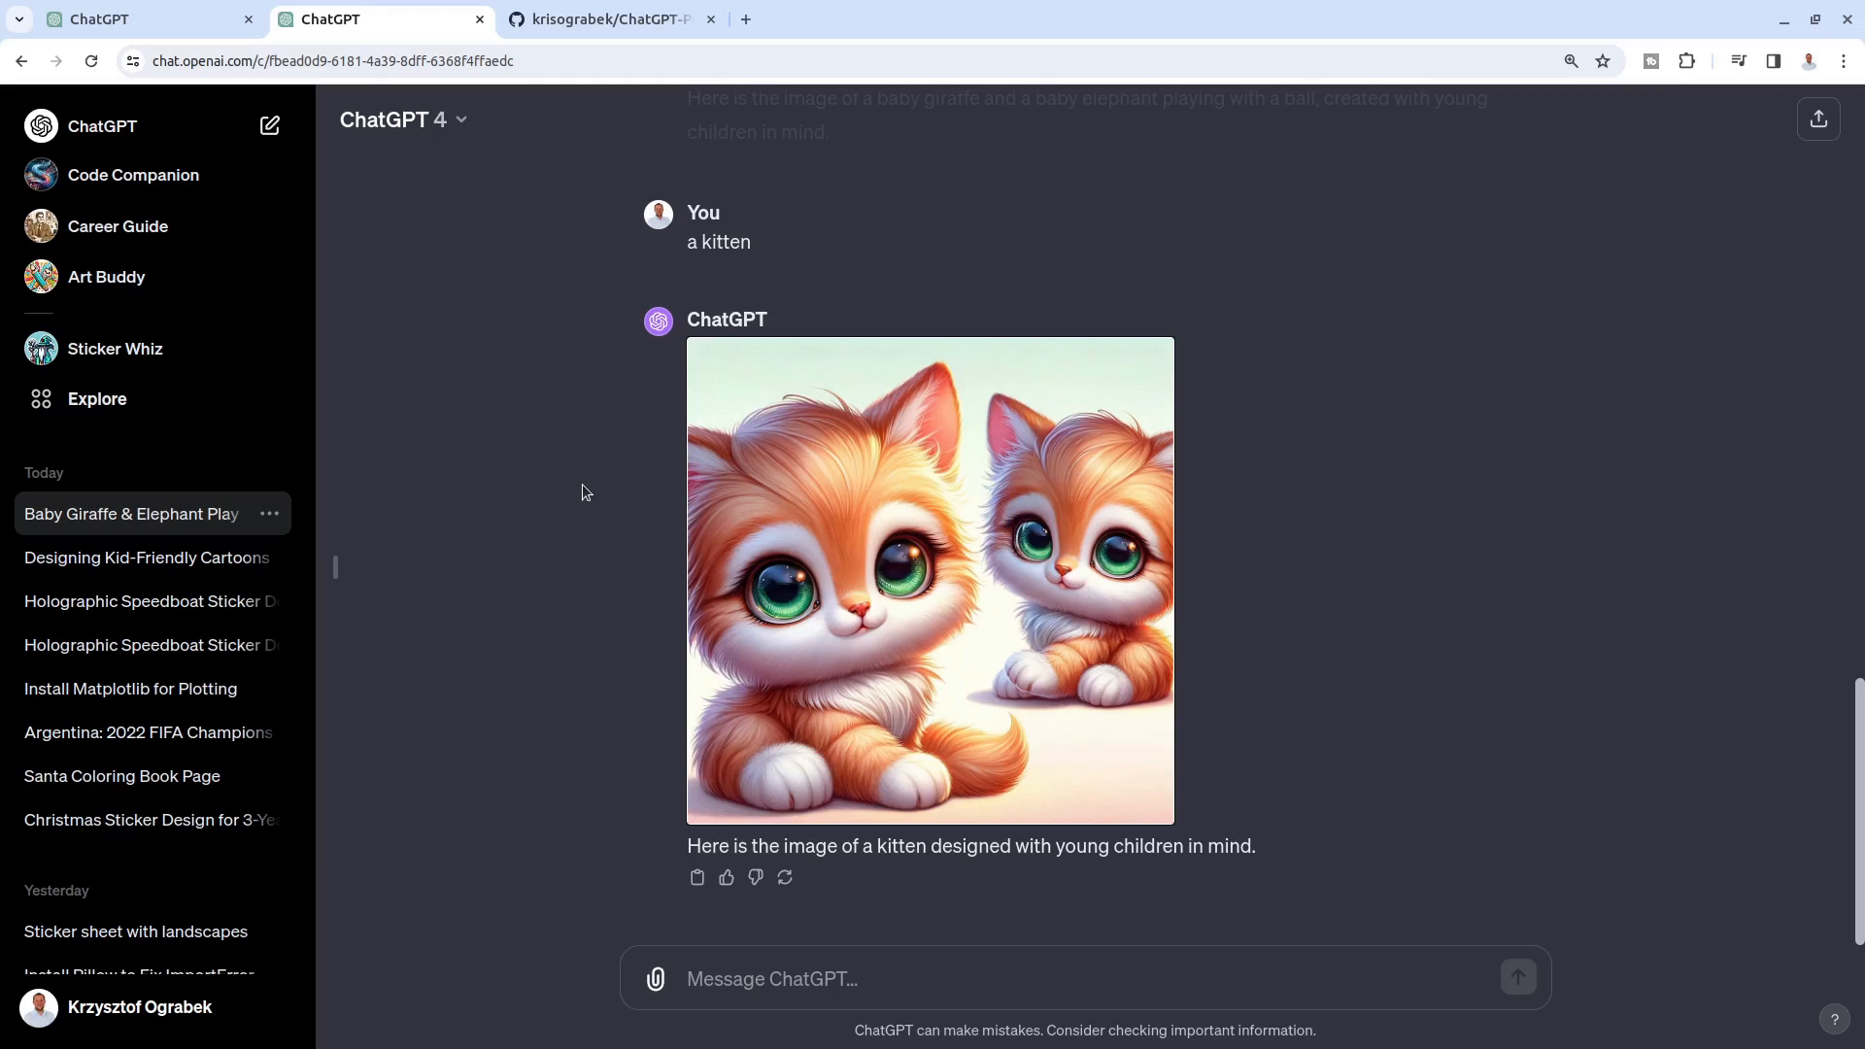
Step: Revisit the original design principles and read the Option 2 custom instructions template in the GitHub README
{"action": "key", "text": "ctrl+shift+Tab"}
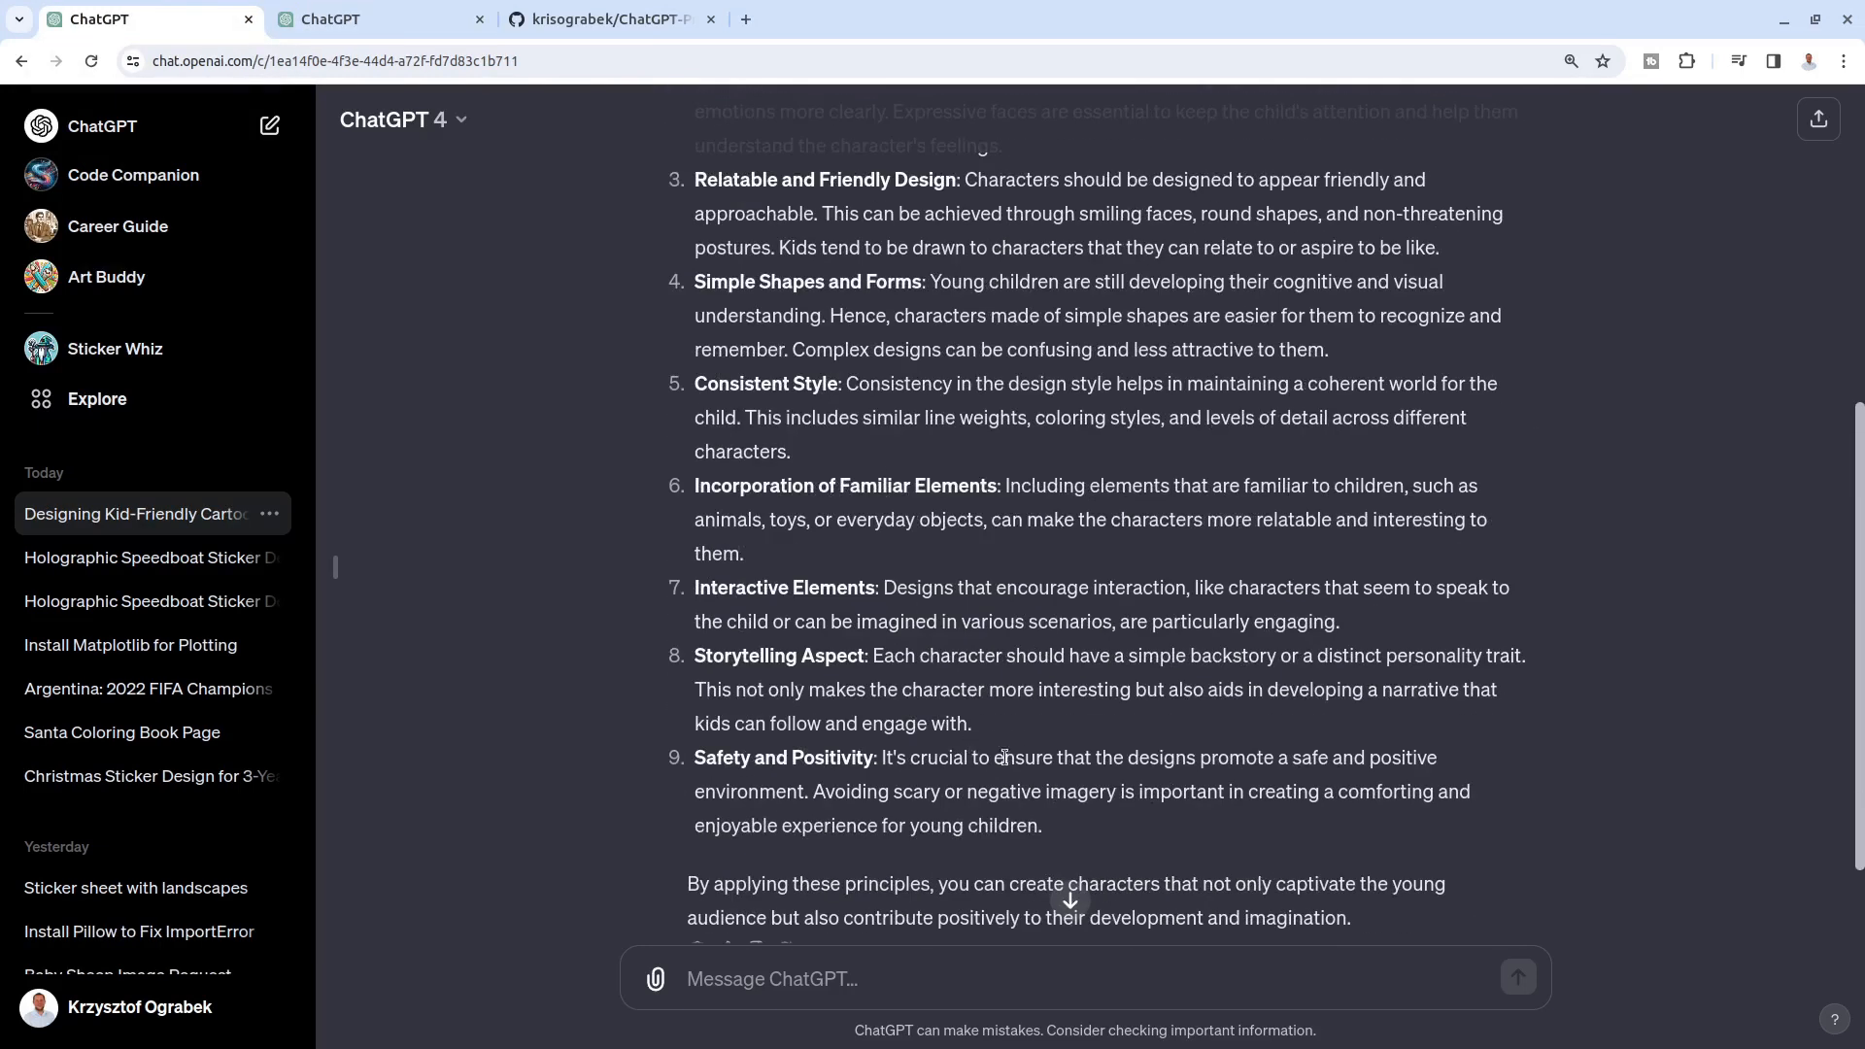
{"action": "scroll", "coordinate": [1051, 836], "scroll_direction": "up", "scroll_amount": 5}
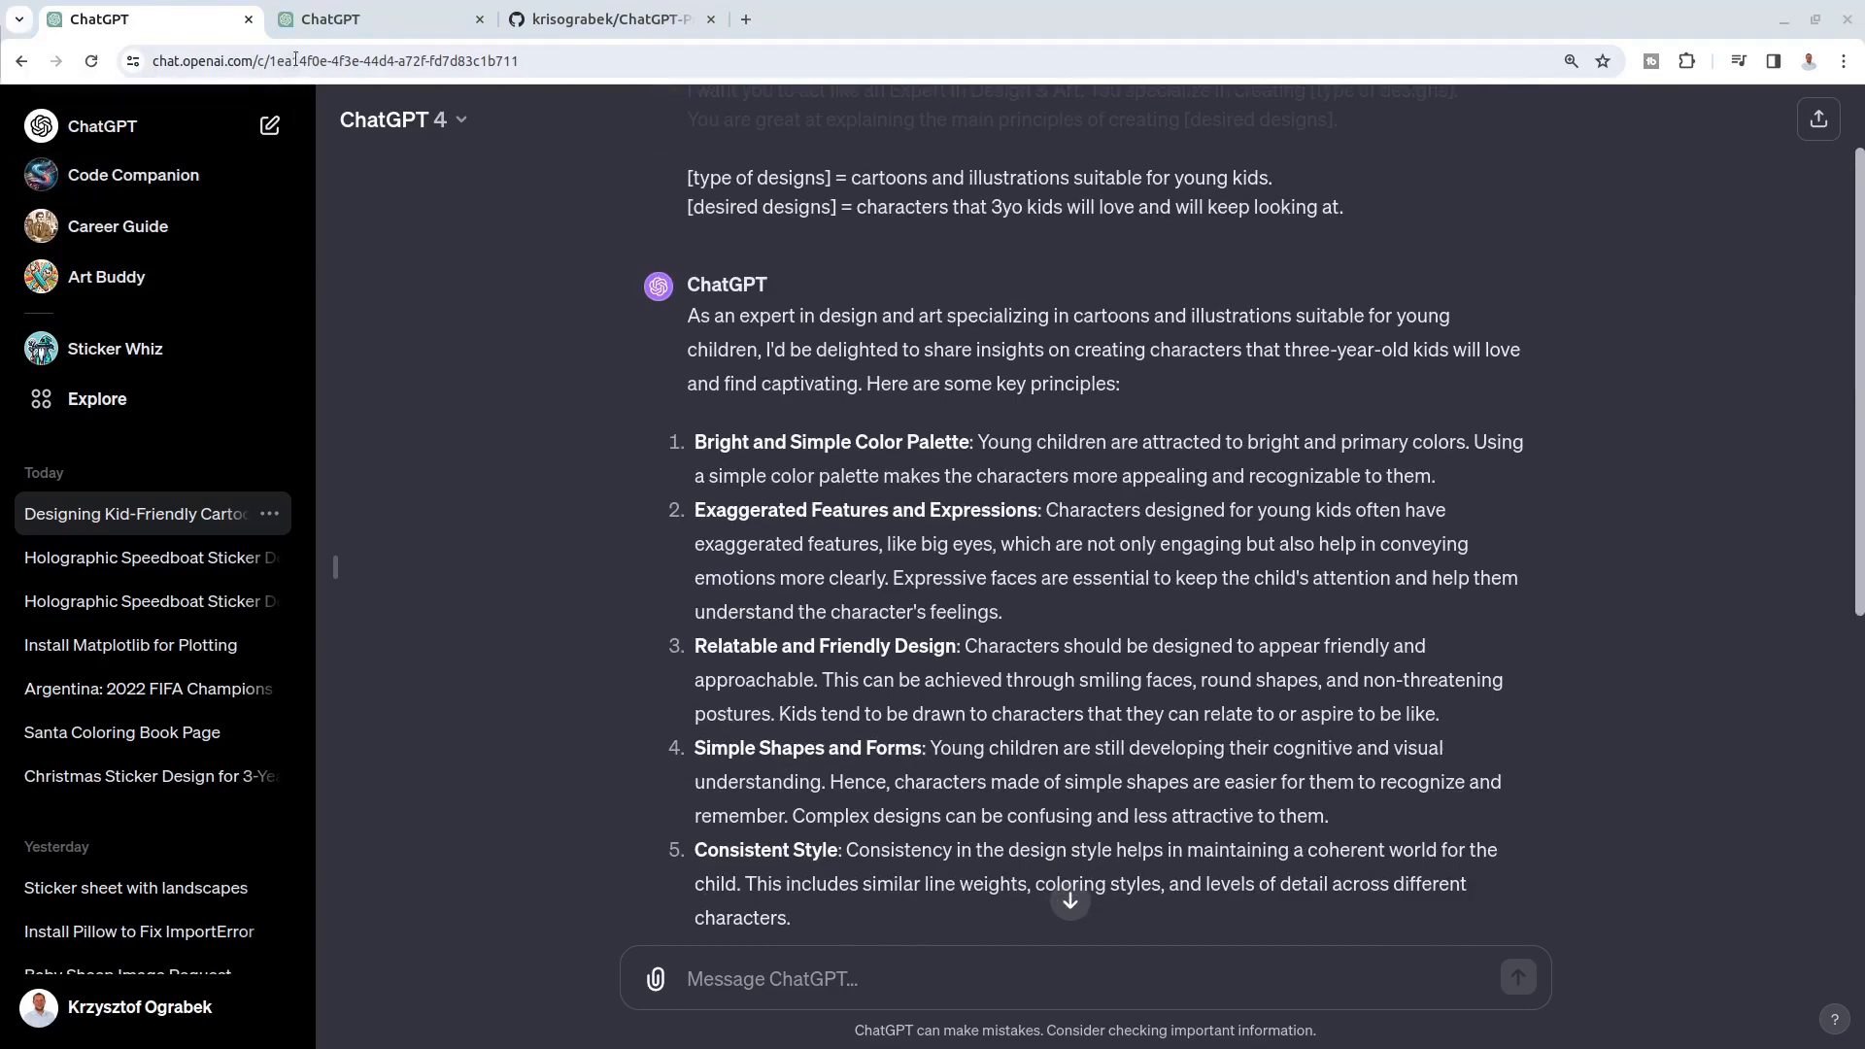
{"action": "left_click", "coordinate": [344, 29]}
{"action": "left_click", "coordinate": [621, 20]}
{"action": "scroll", "coordinate": [652, 639], "scroll_direction": "down", "scroll_amount": 3}
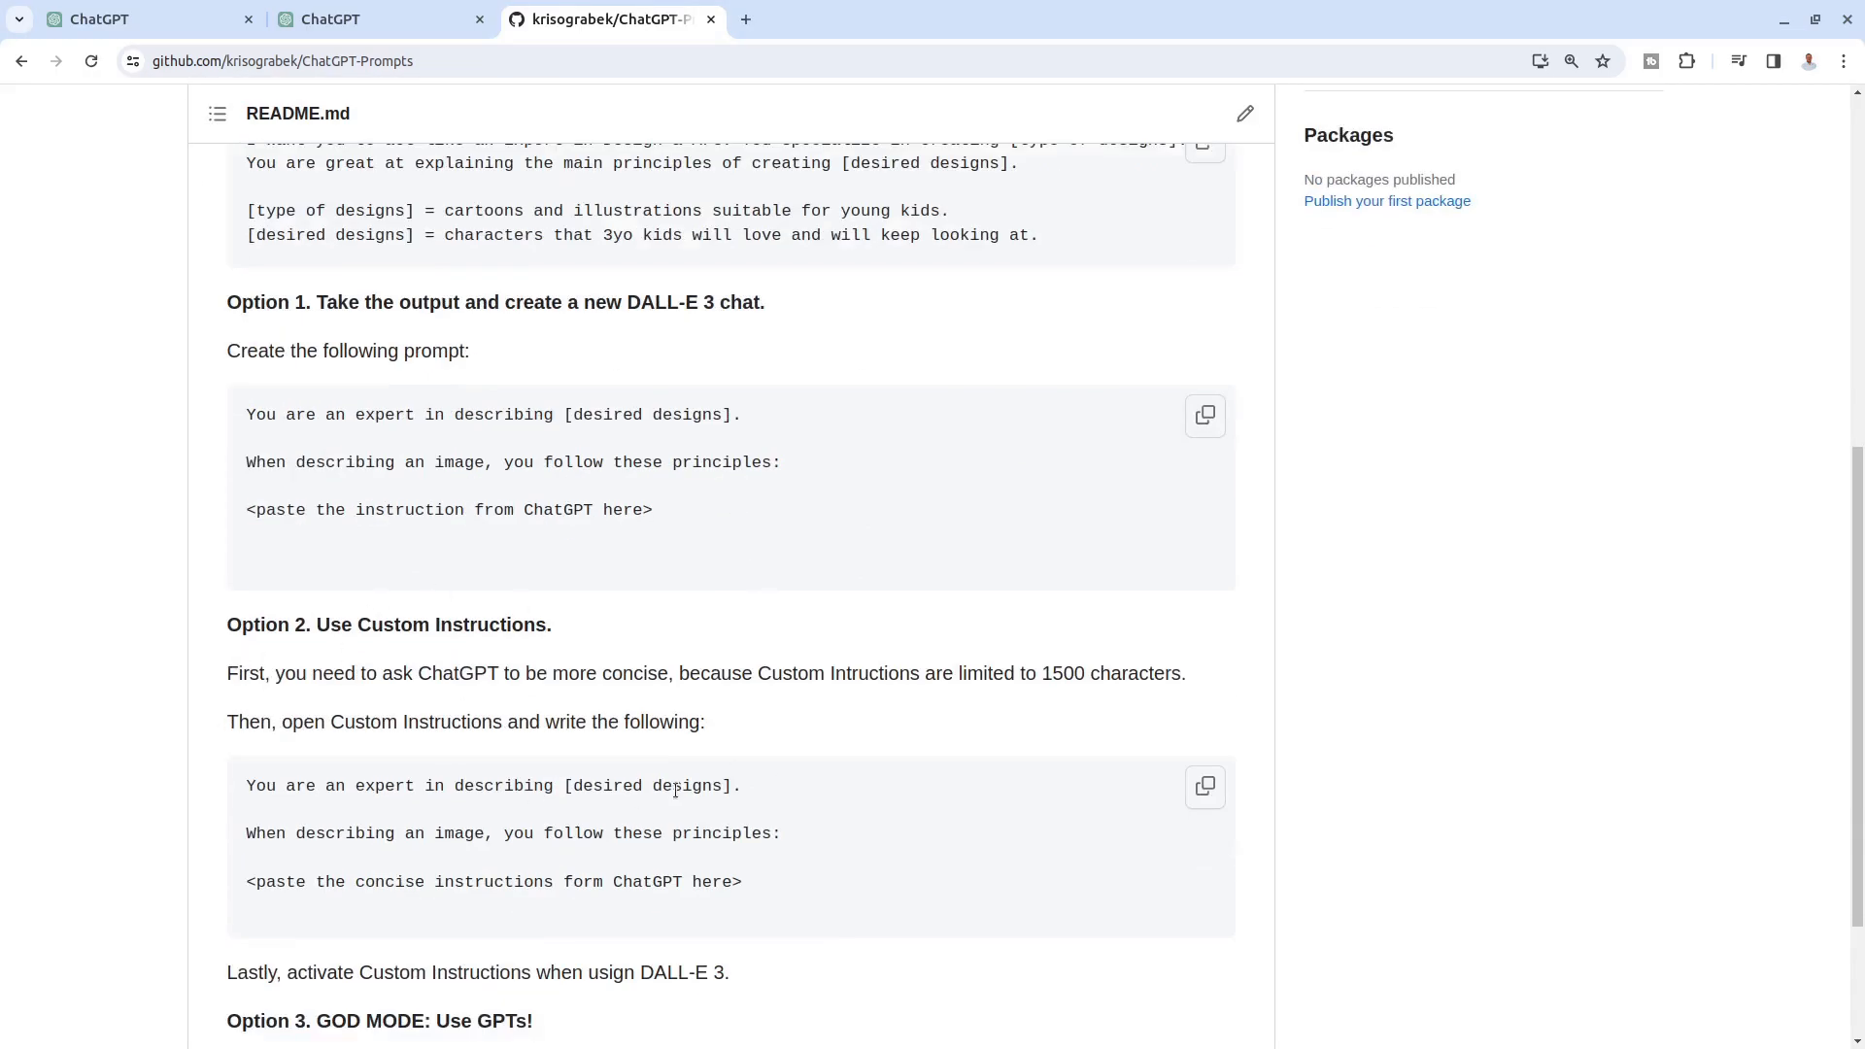
{"action": "scroll", "coordinate": [676, 792], "scroll_direction": "down", "scroll_amount": 1}
{"action": "left_click_drag", "start_coordinate": [807, 760], "coordinate": [236, 670]}
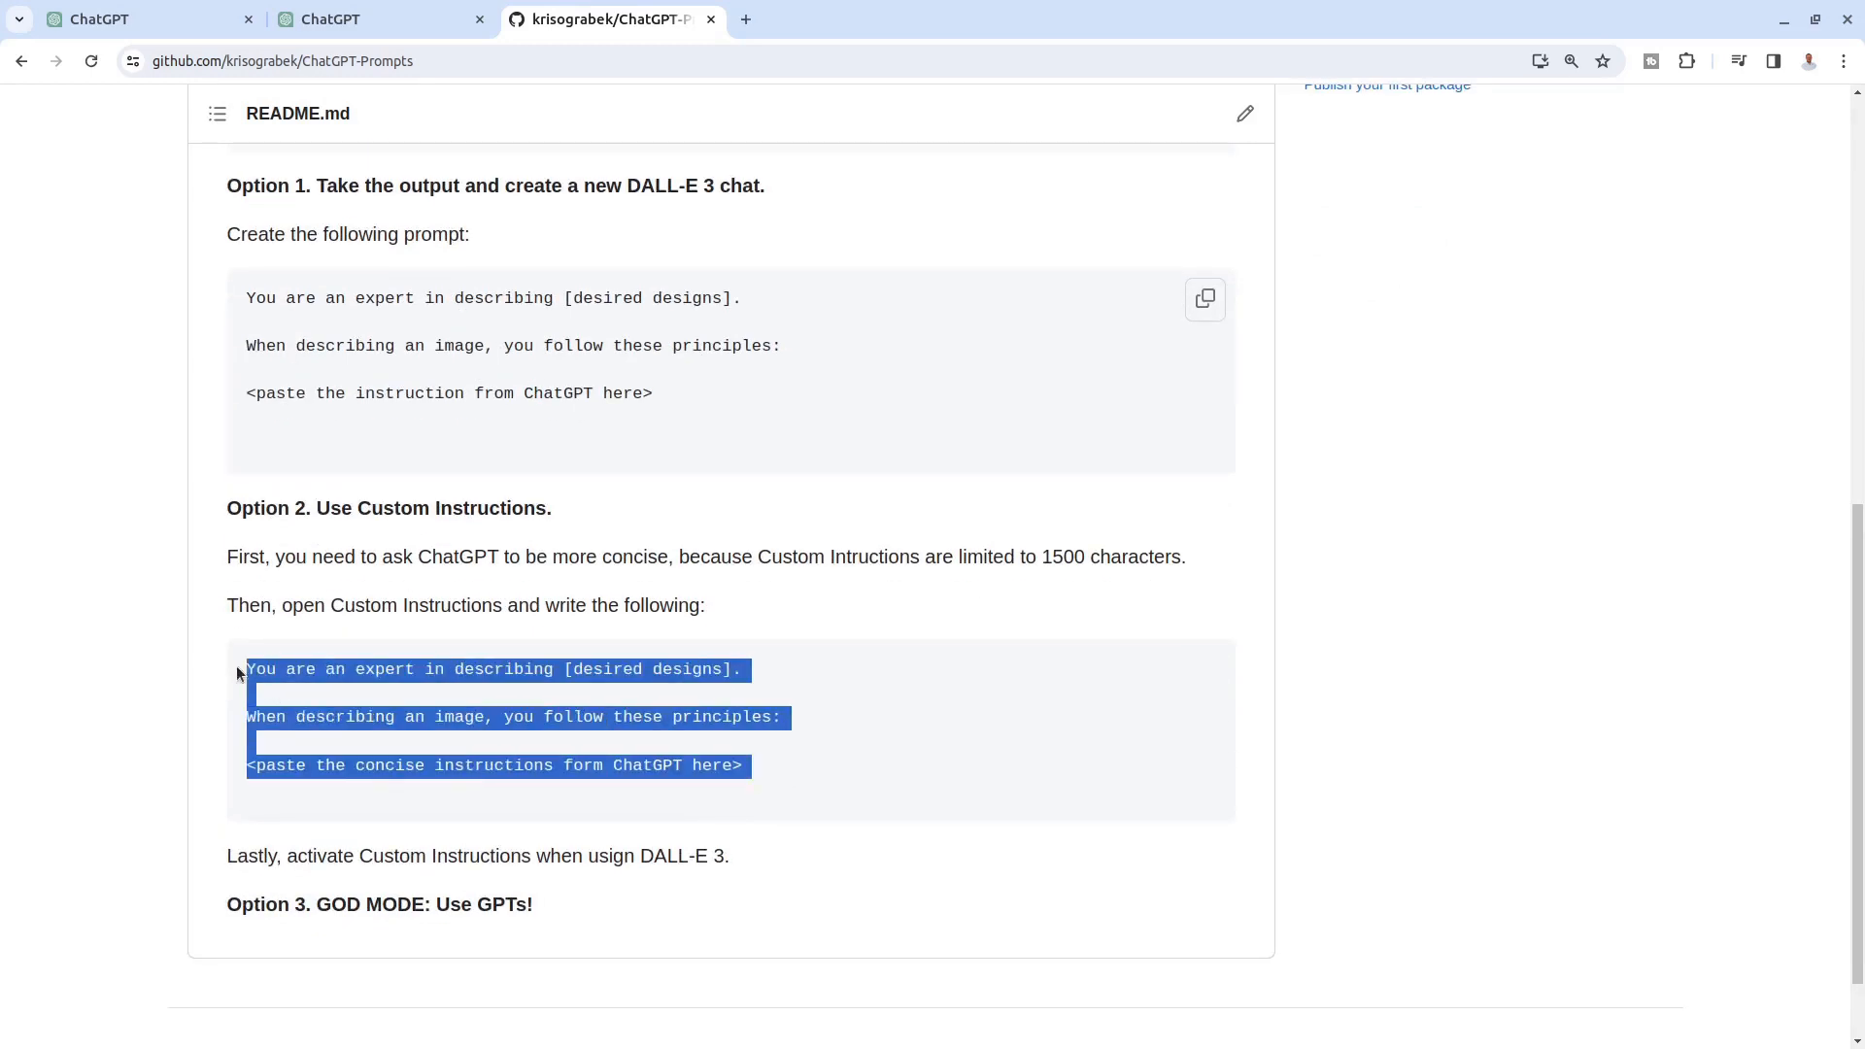
{"action": "left_click", "coordinate": [1074, 721]}
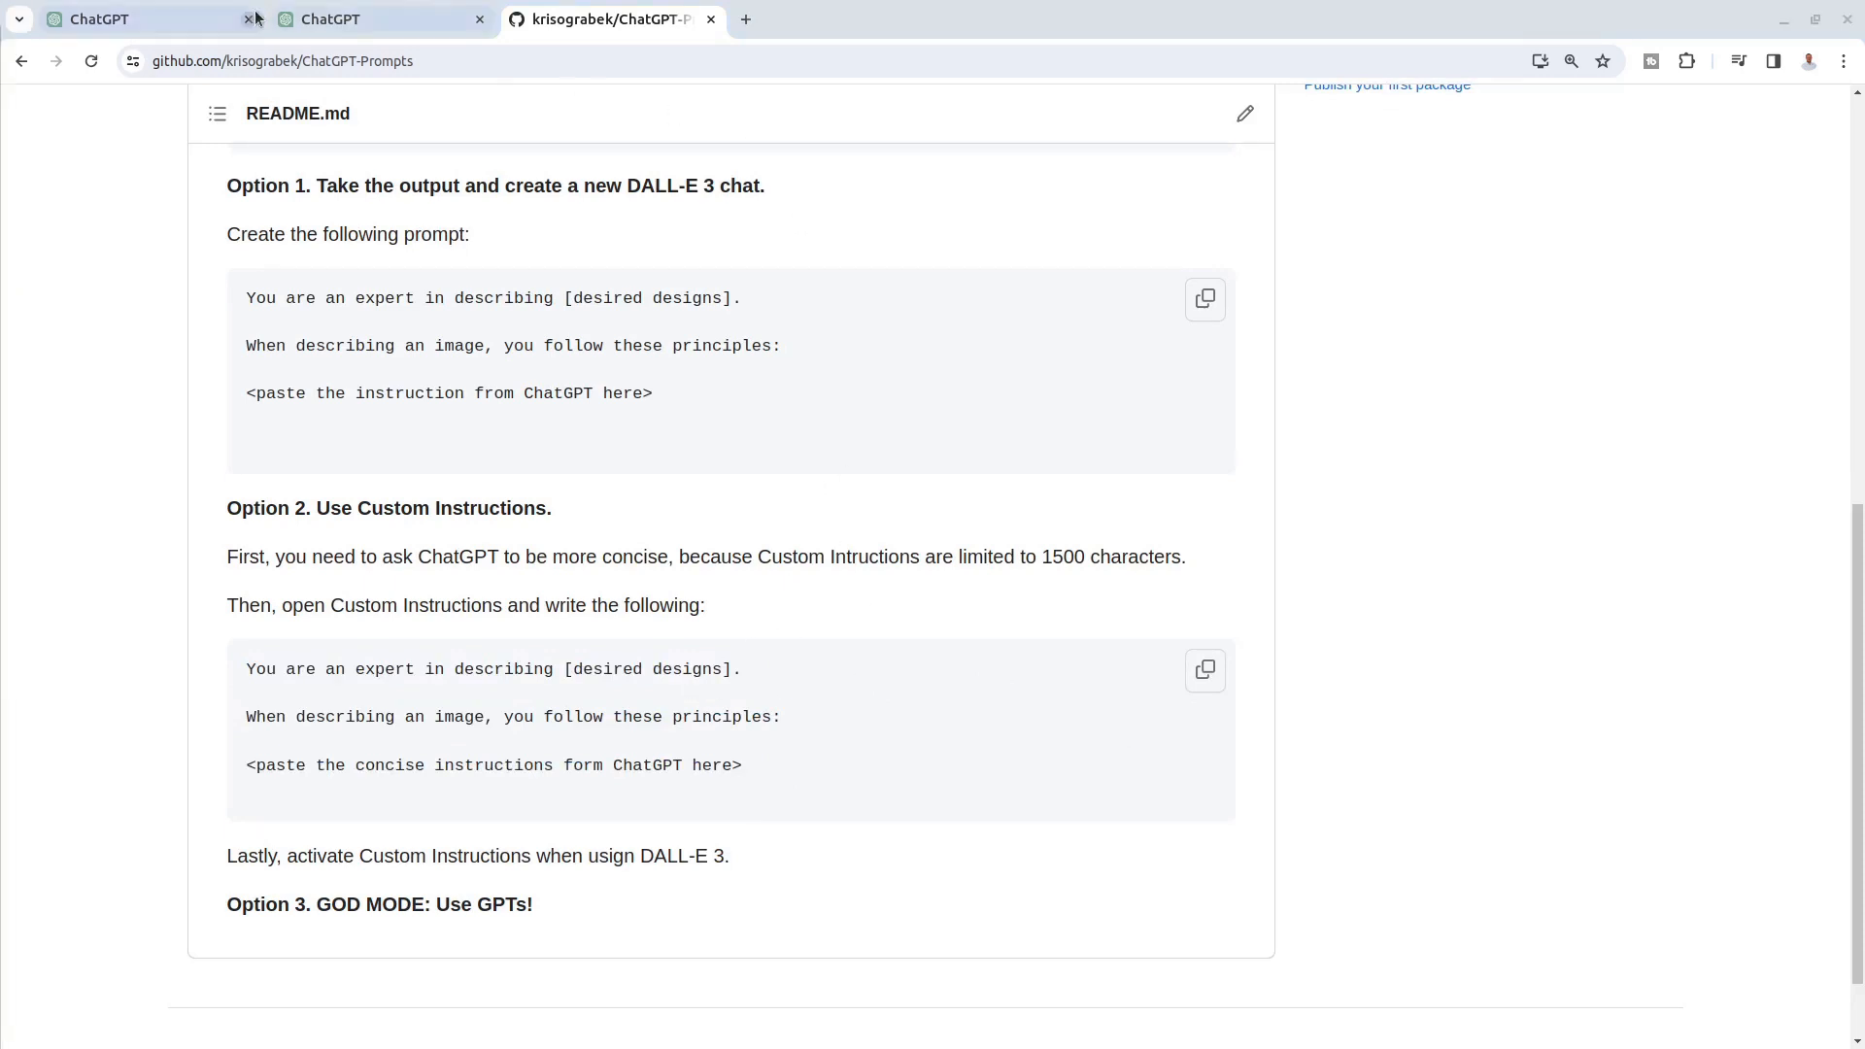
Step: Copy the image chat's first prompt from the expert line through Safety and Positivity, without the image request, and recheck the README's Option 2
{"action": "left_click", "coordinate": [330, 19]}
{"action": "scroll", "coordinate": [883, 401], "scroll_direction": "up", "scroll_amount": 15}
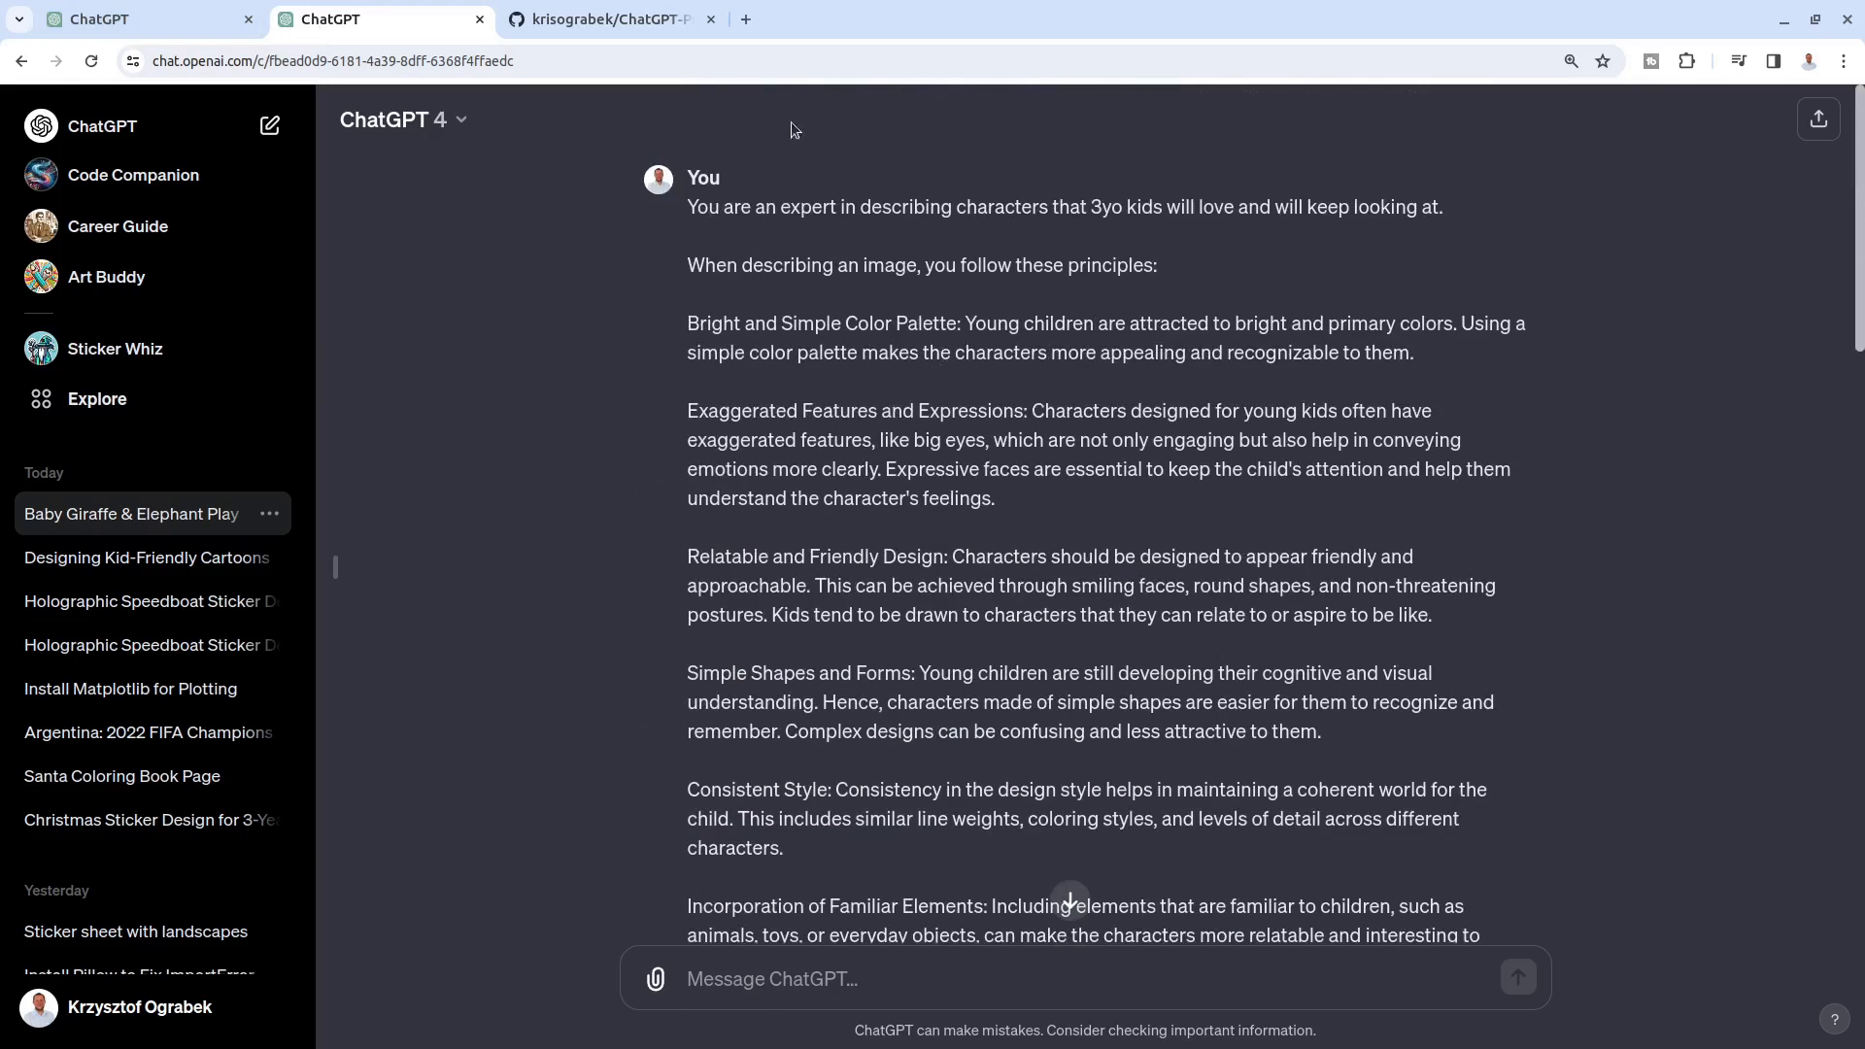
{"action": "scroll", "coordinate": [1073, 874], "scroll_direction": "down", "scroll_amount": 5}
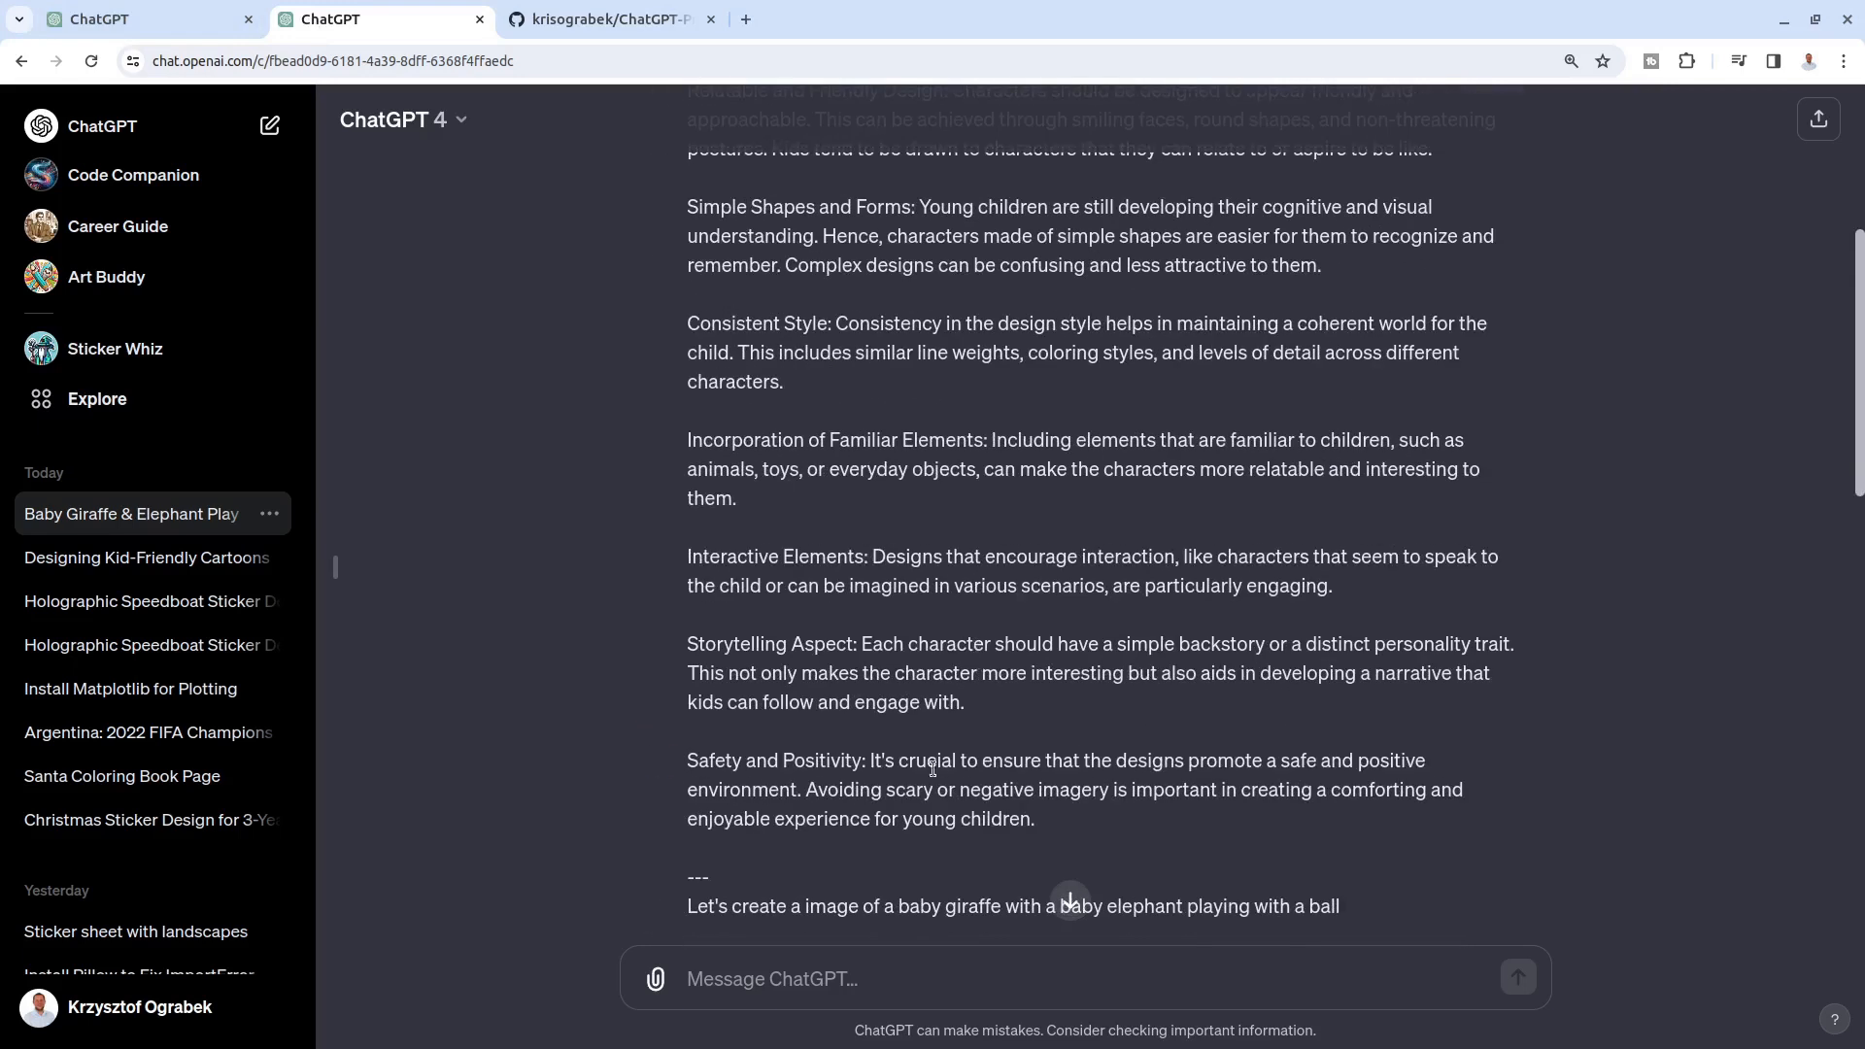
{"action": "left_click_drag", "start_coordinate": [1071, 818], "coordinate": [682, 216]}
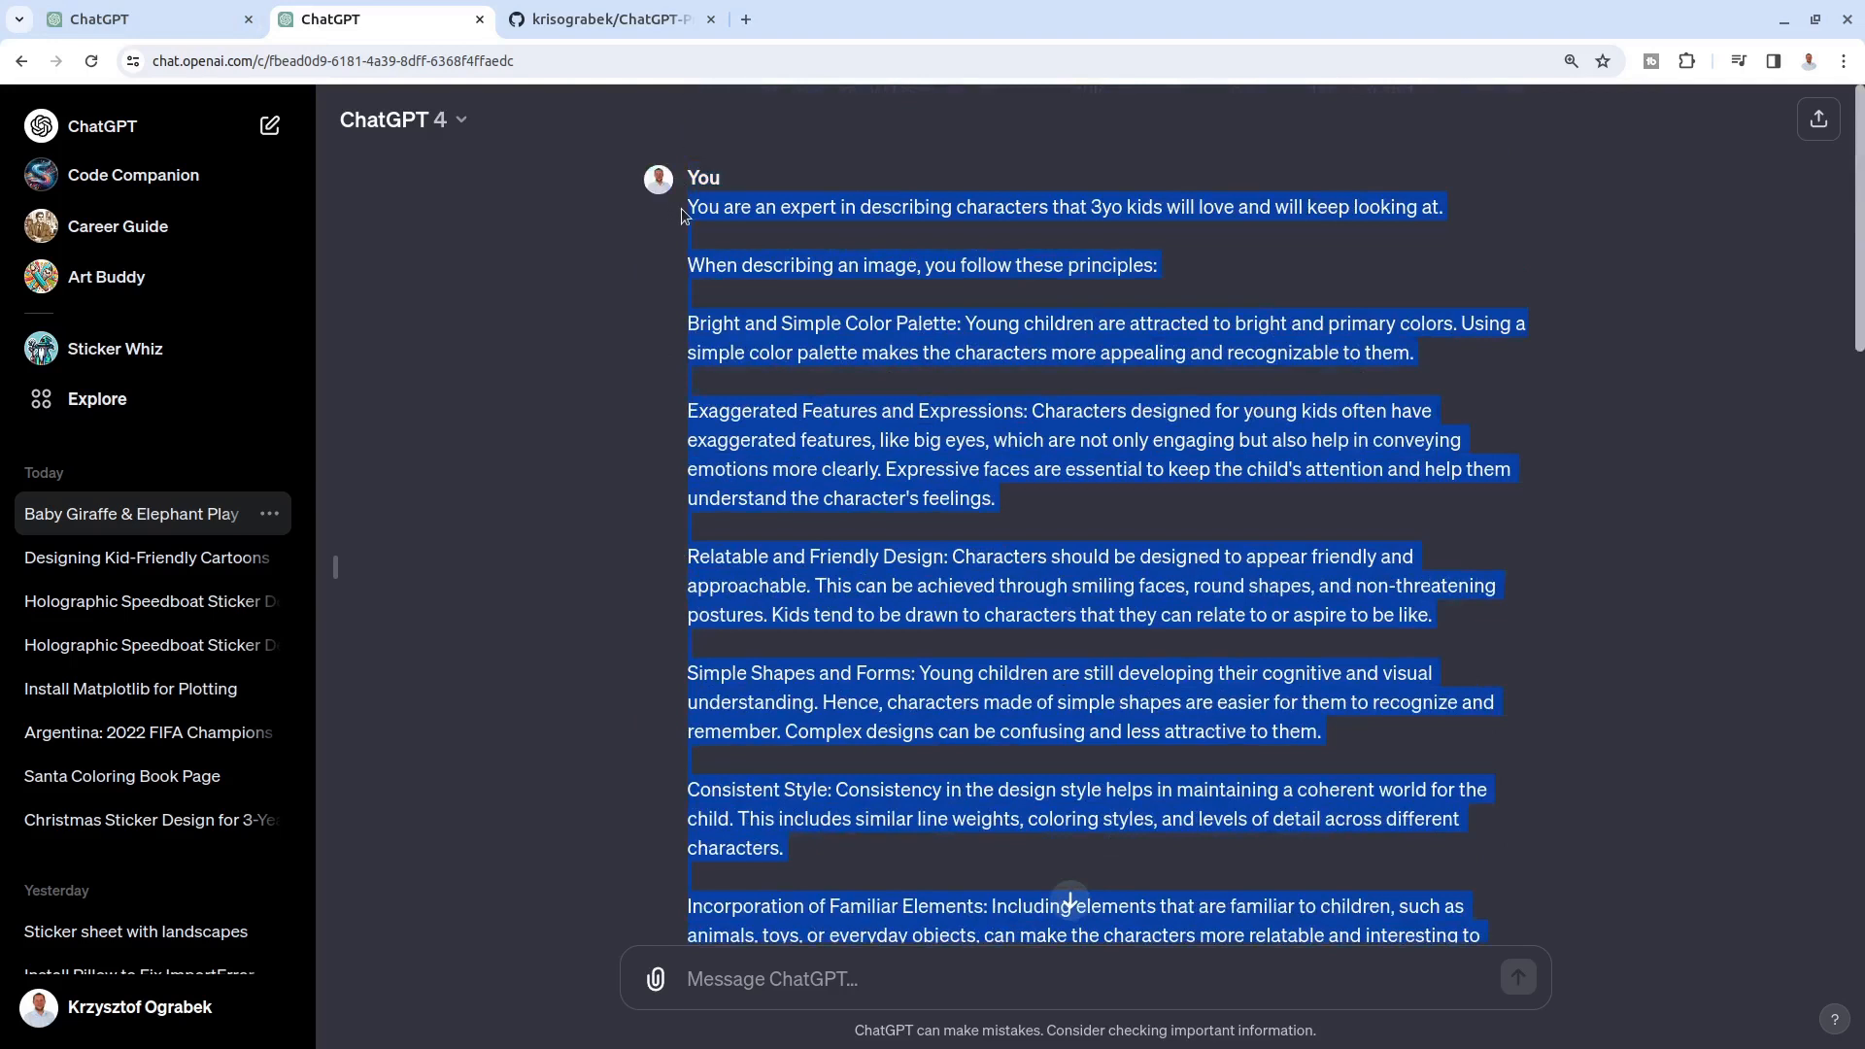
{"action": "left_click", "coordinate": [624, 23]}
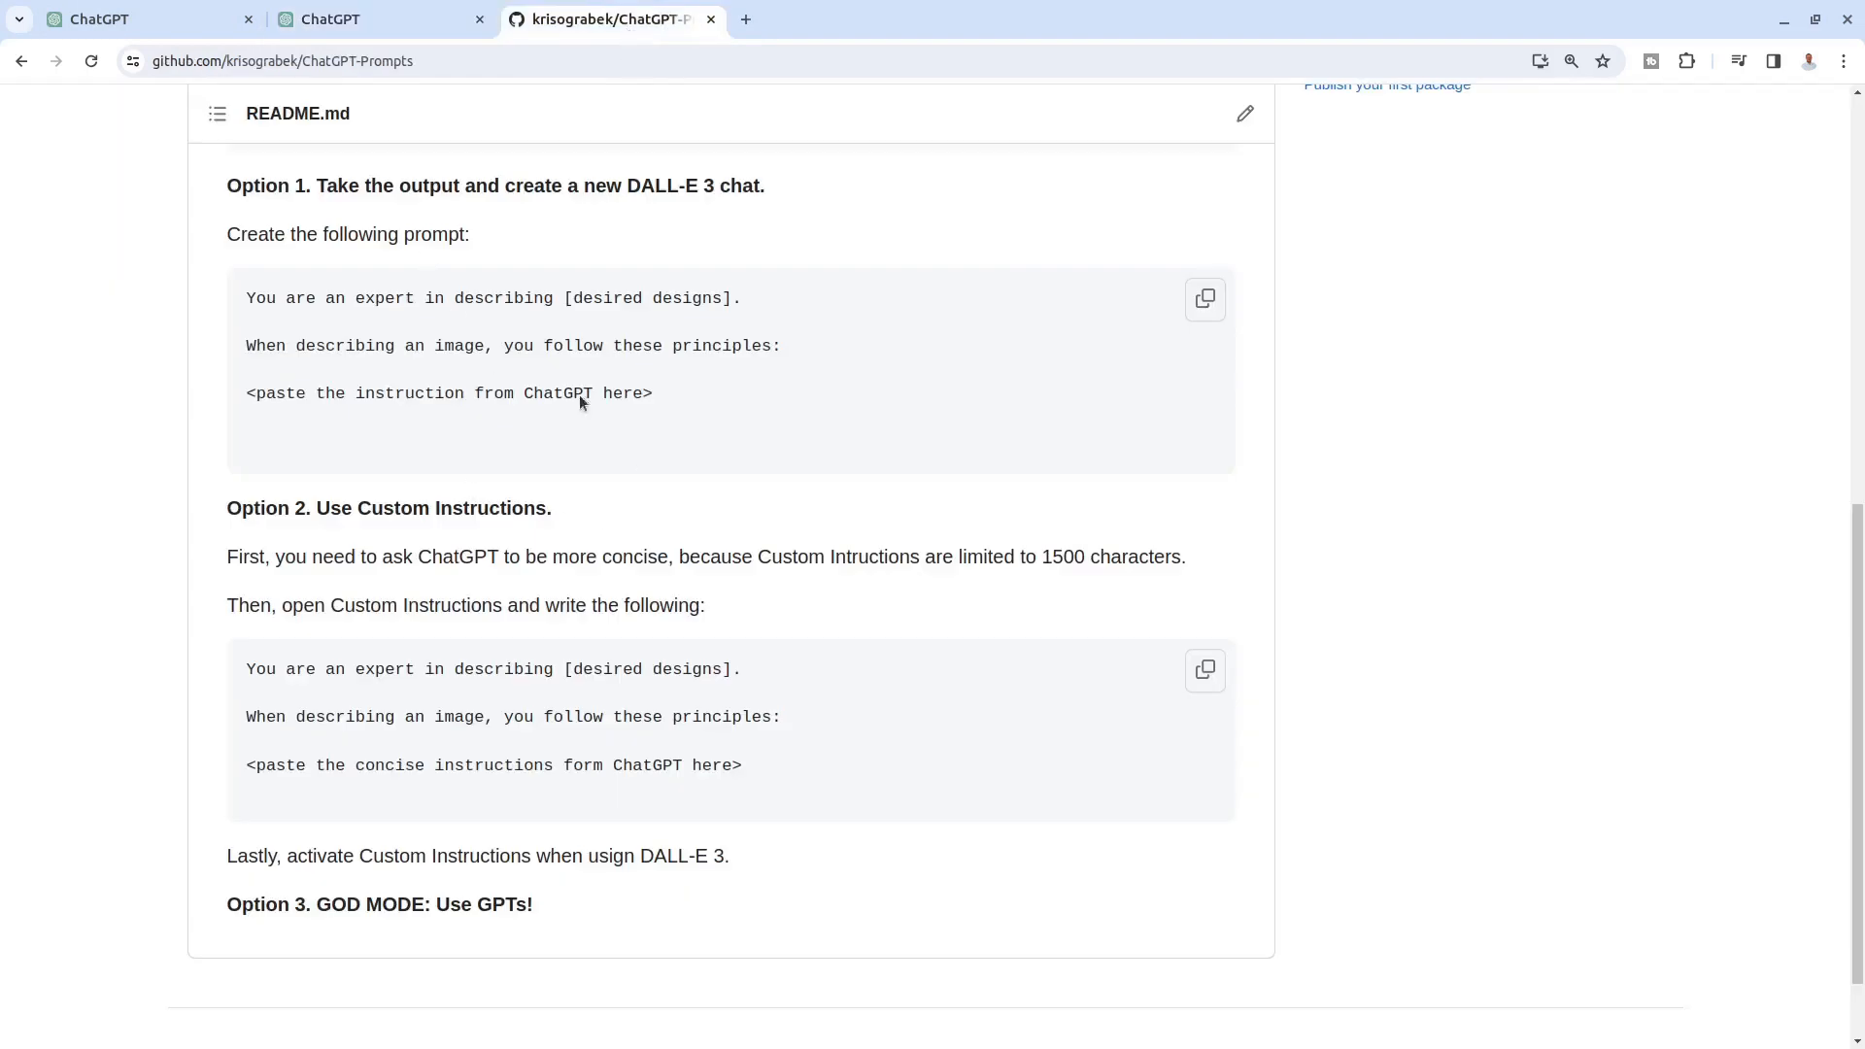
{"action": "scroll", "coordinate": [725, 656], "scroll_direction": "down", "scroll_amount": 2}
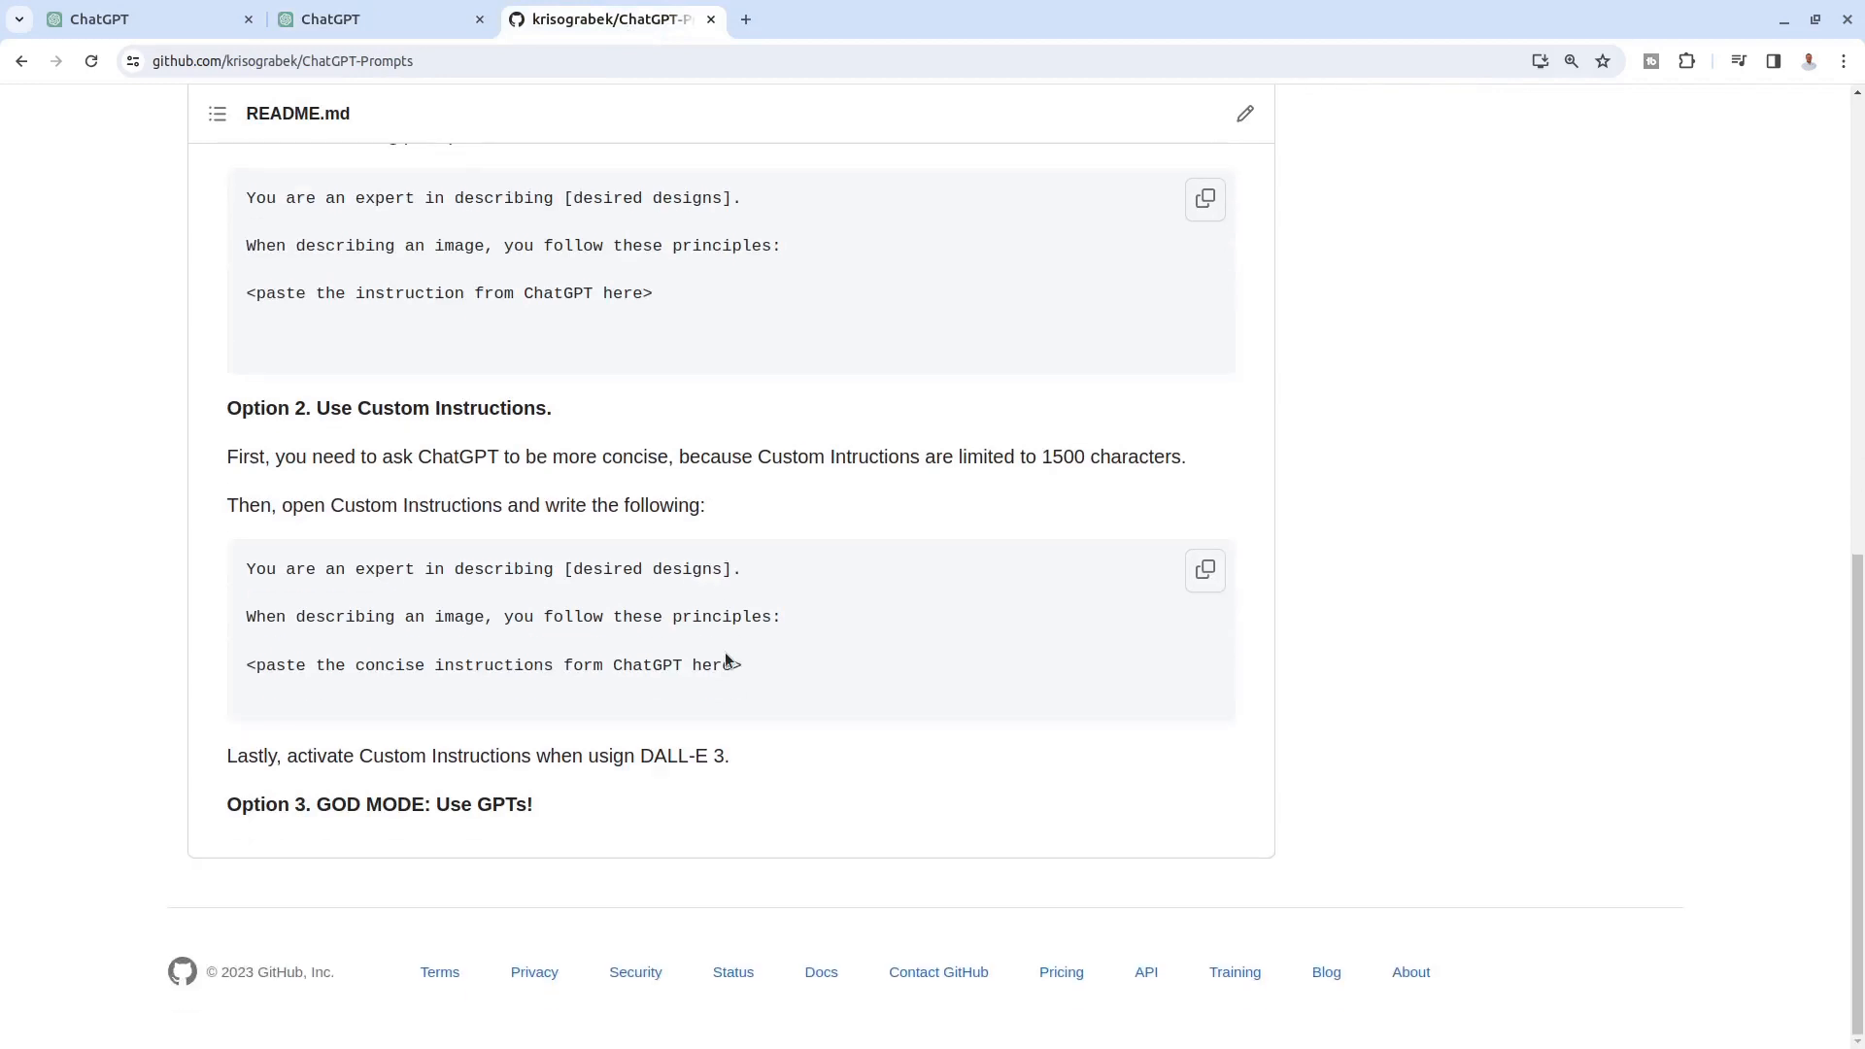
Step: Start a new chat from the image conversation and open the account's custom instructions
{"action": "left_click", "coordinate": [340, 14]}
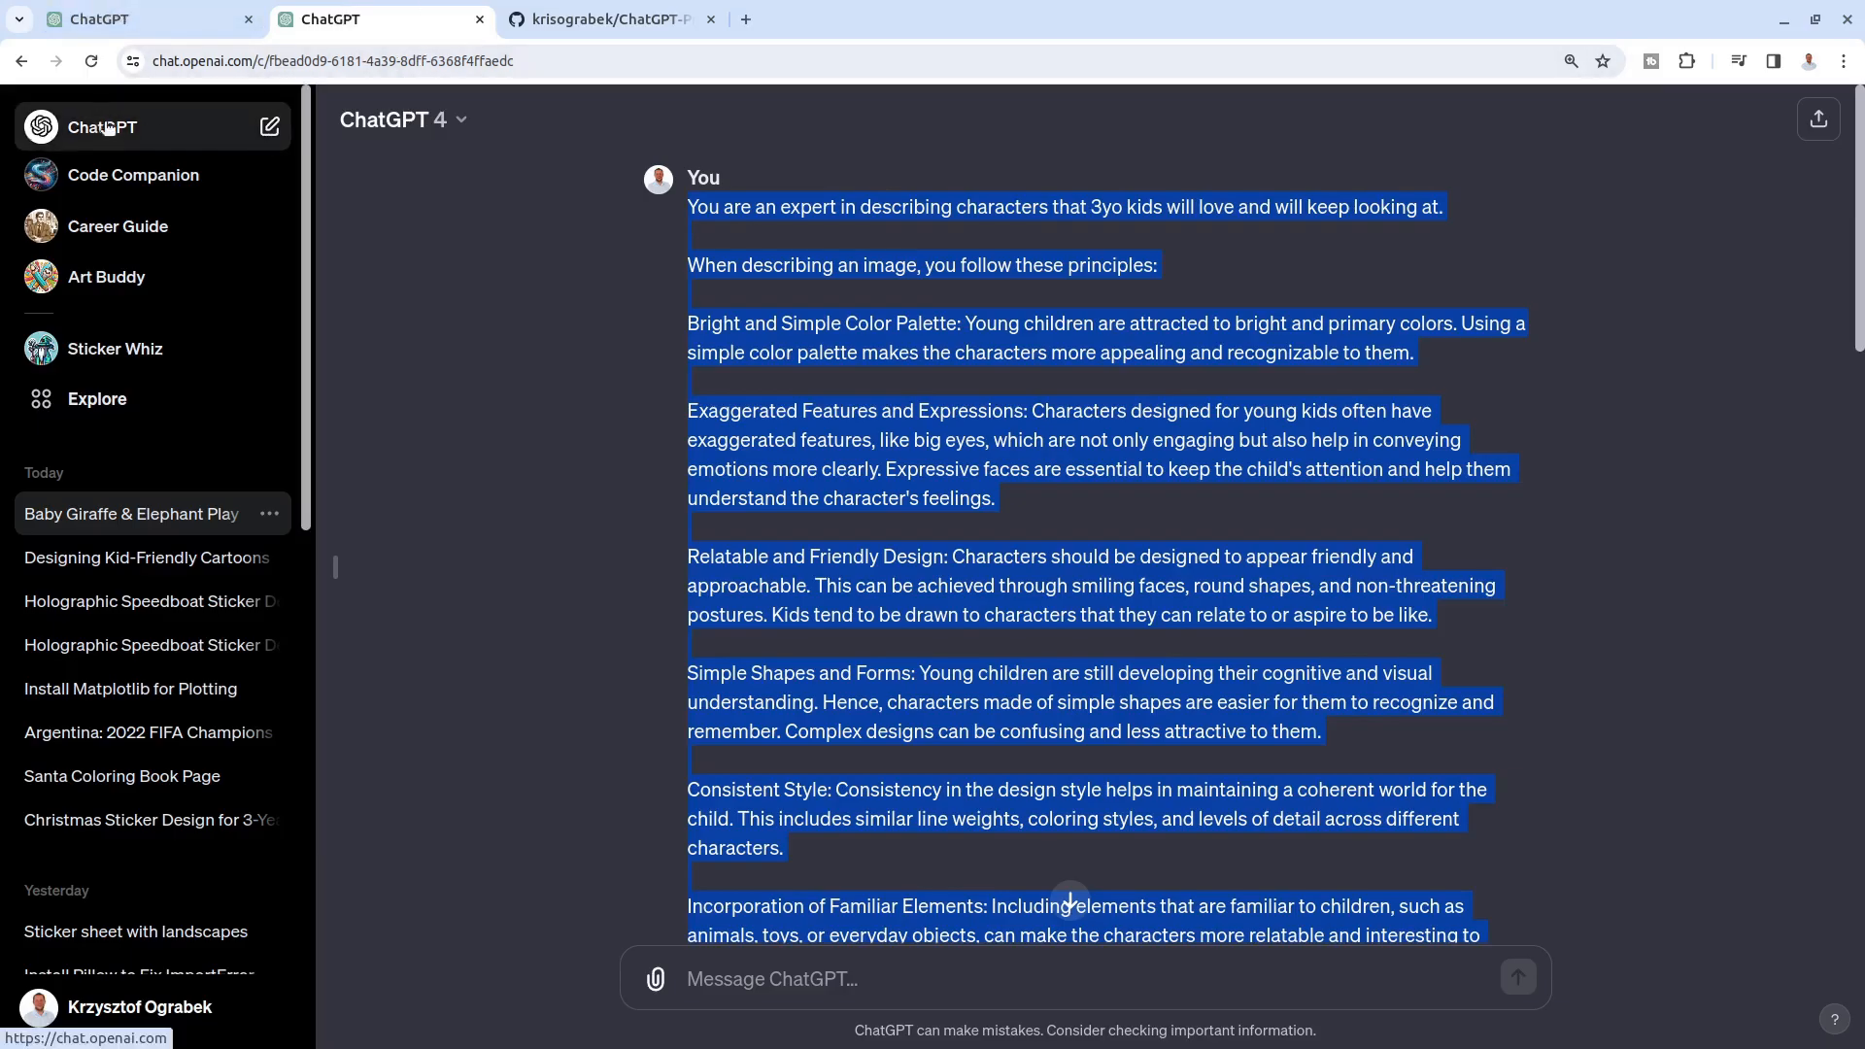
{"action": "left_click", "coordinate": [269, 125]}
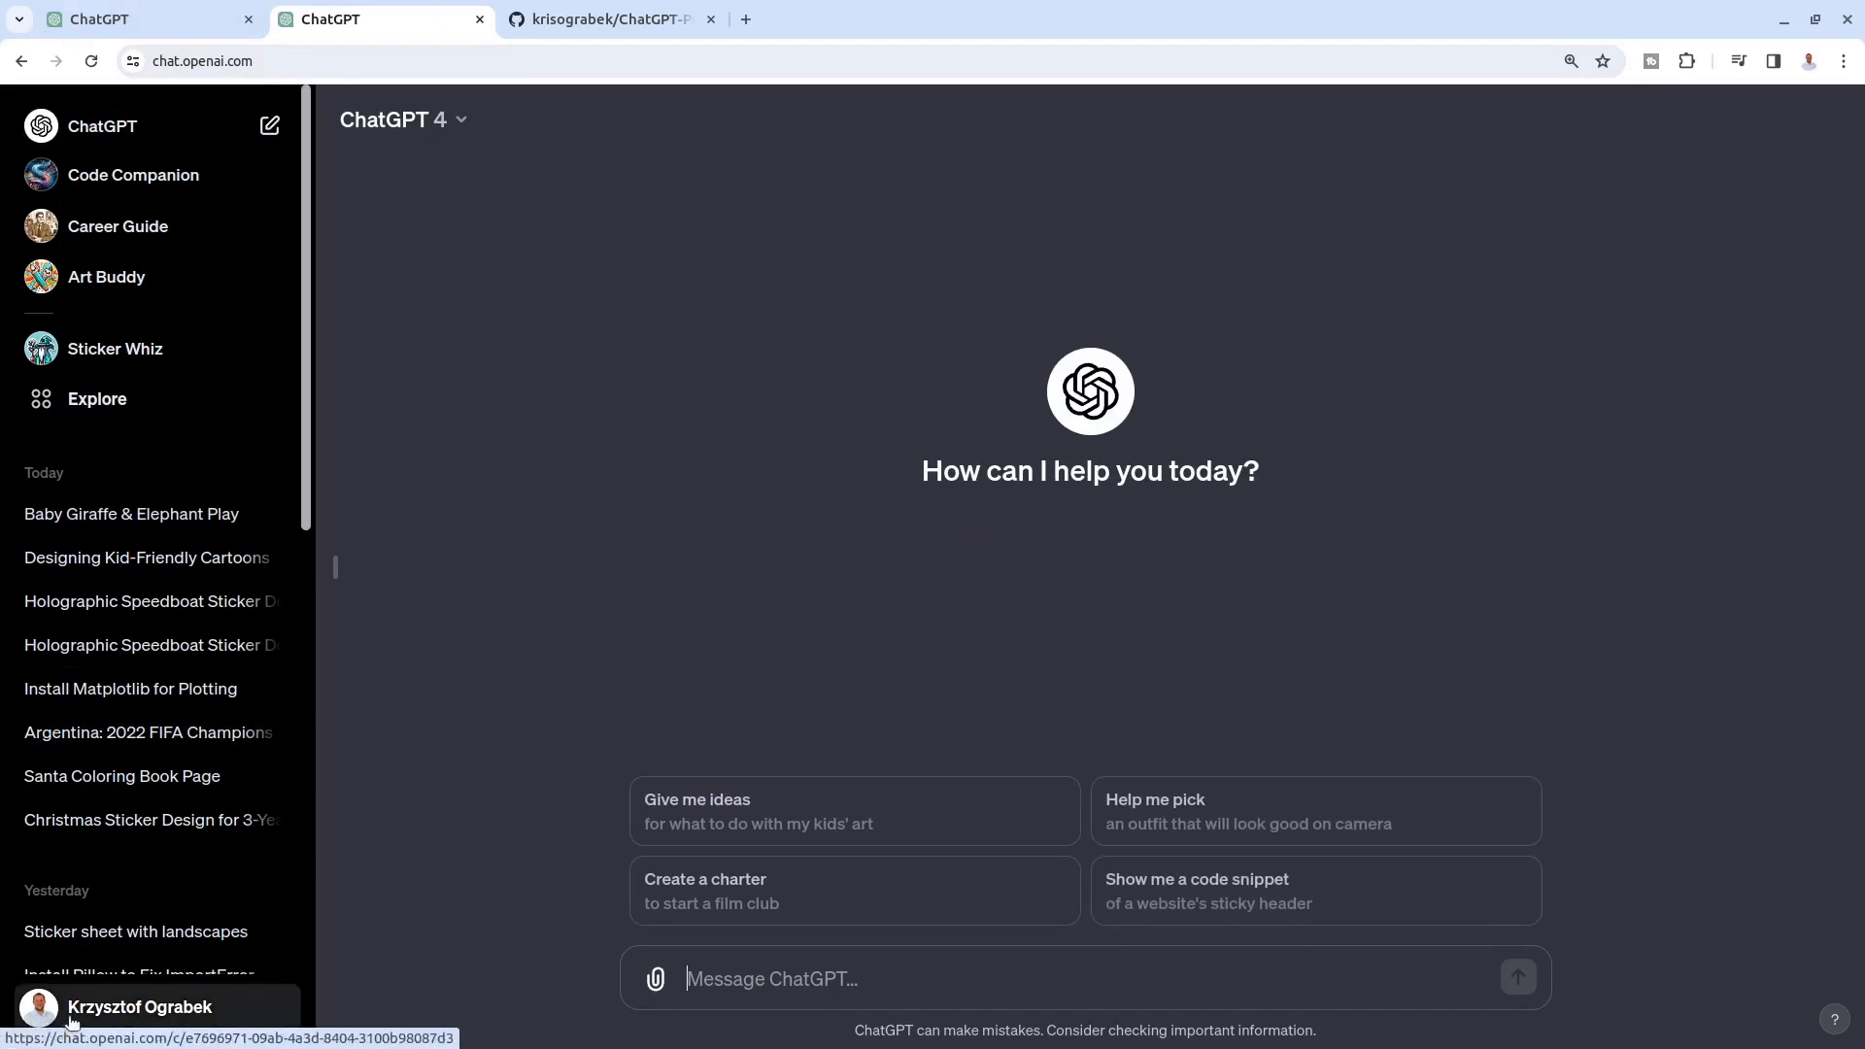
{"action": "left_click", "coordinate": [97, 1002]}
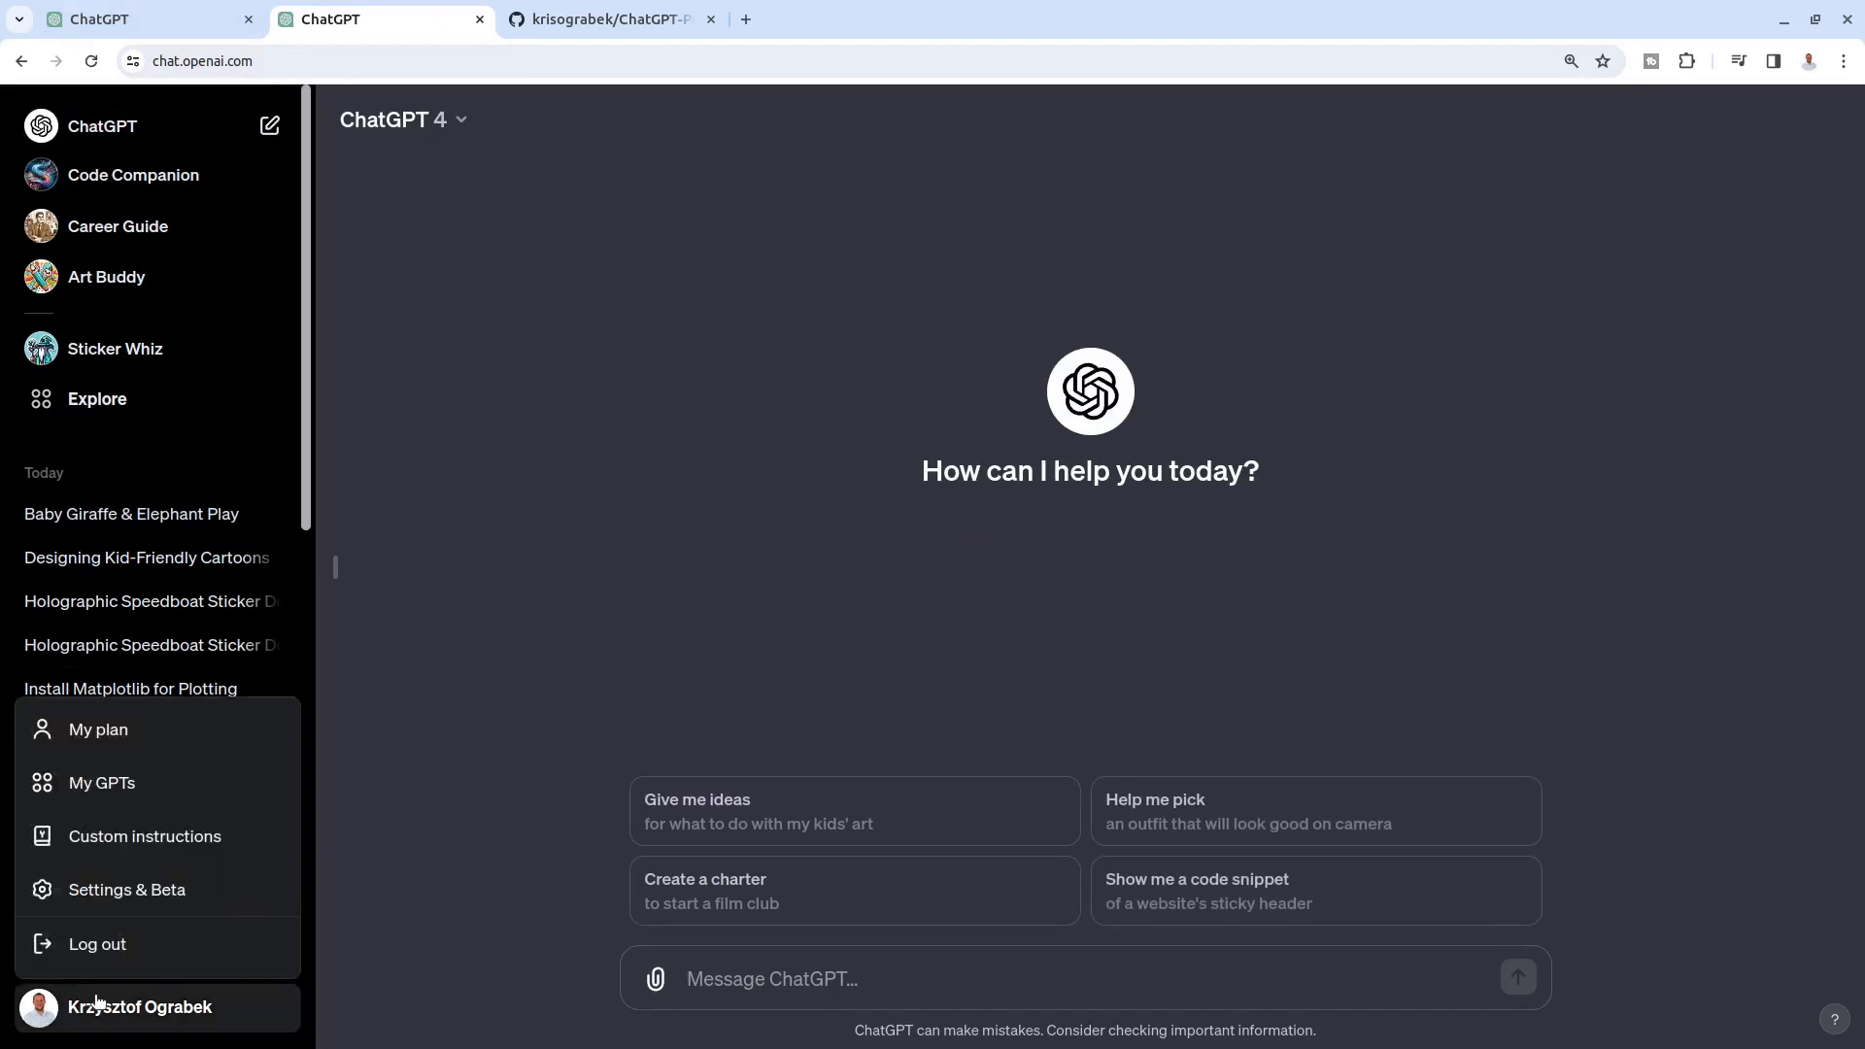
{"action": "left_click", "coordinate": [110, 834]}
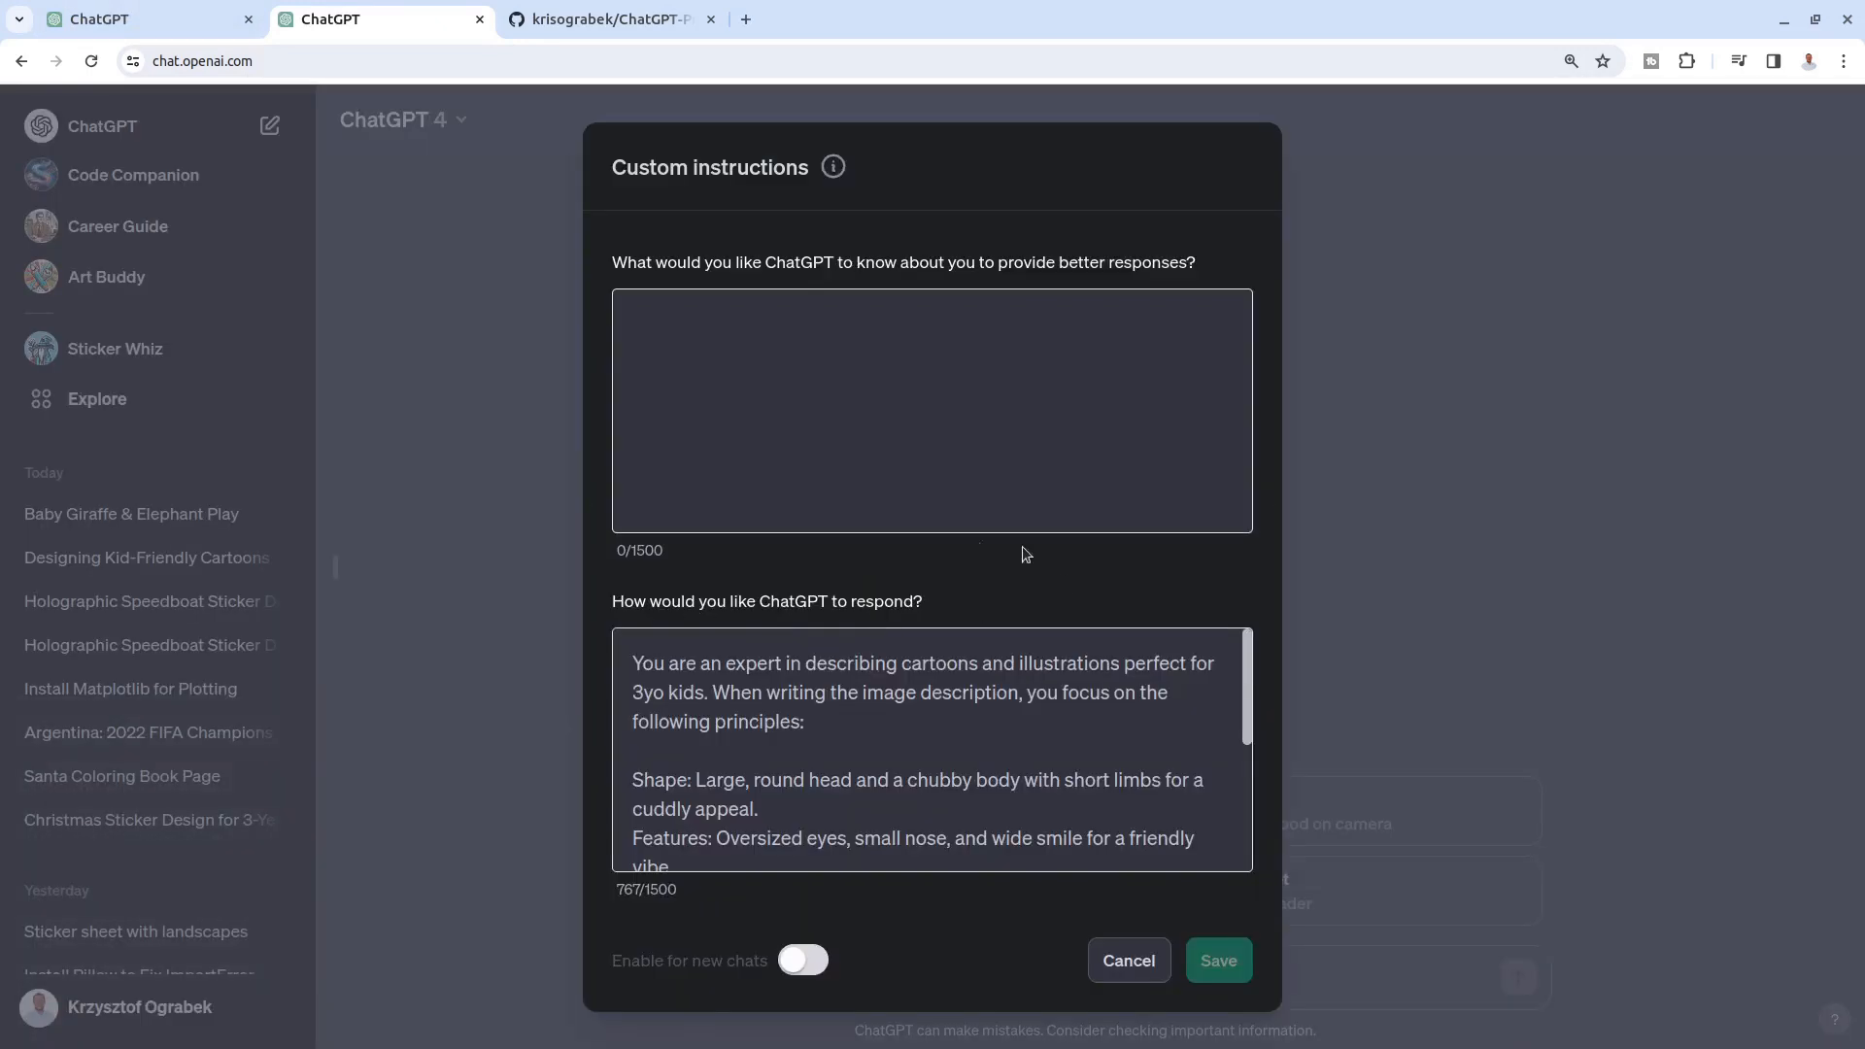
Step: Enable custom instructions for new chats and replace the text on how ChatGPT should respond with the copied expert prompt and principles
{"action": "left_click", "coordinate": [804, 961]}
{"action": "left_click", "coordinate": [922, 726]}
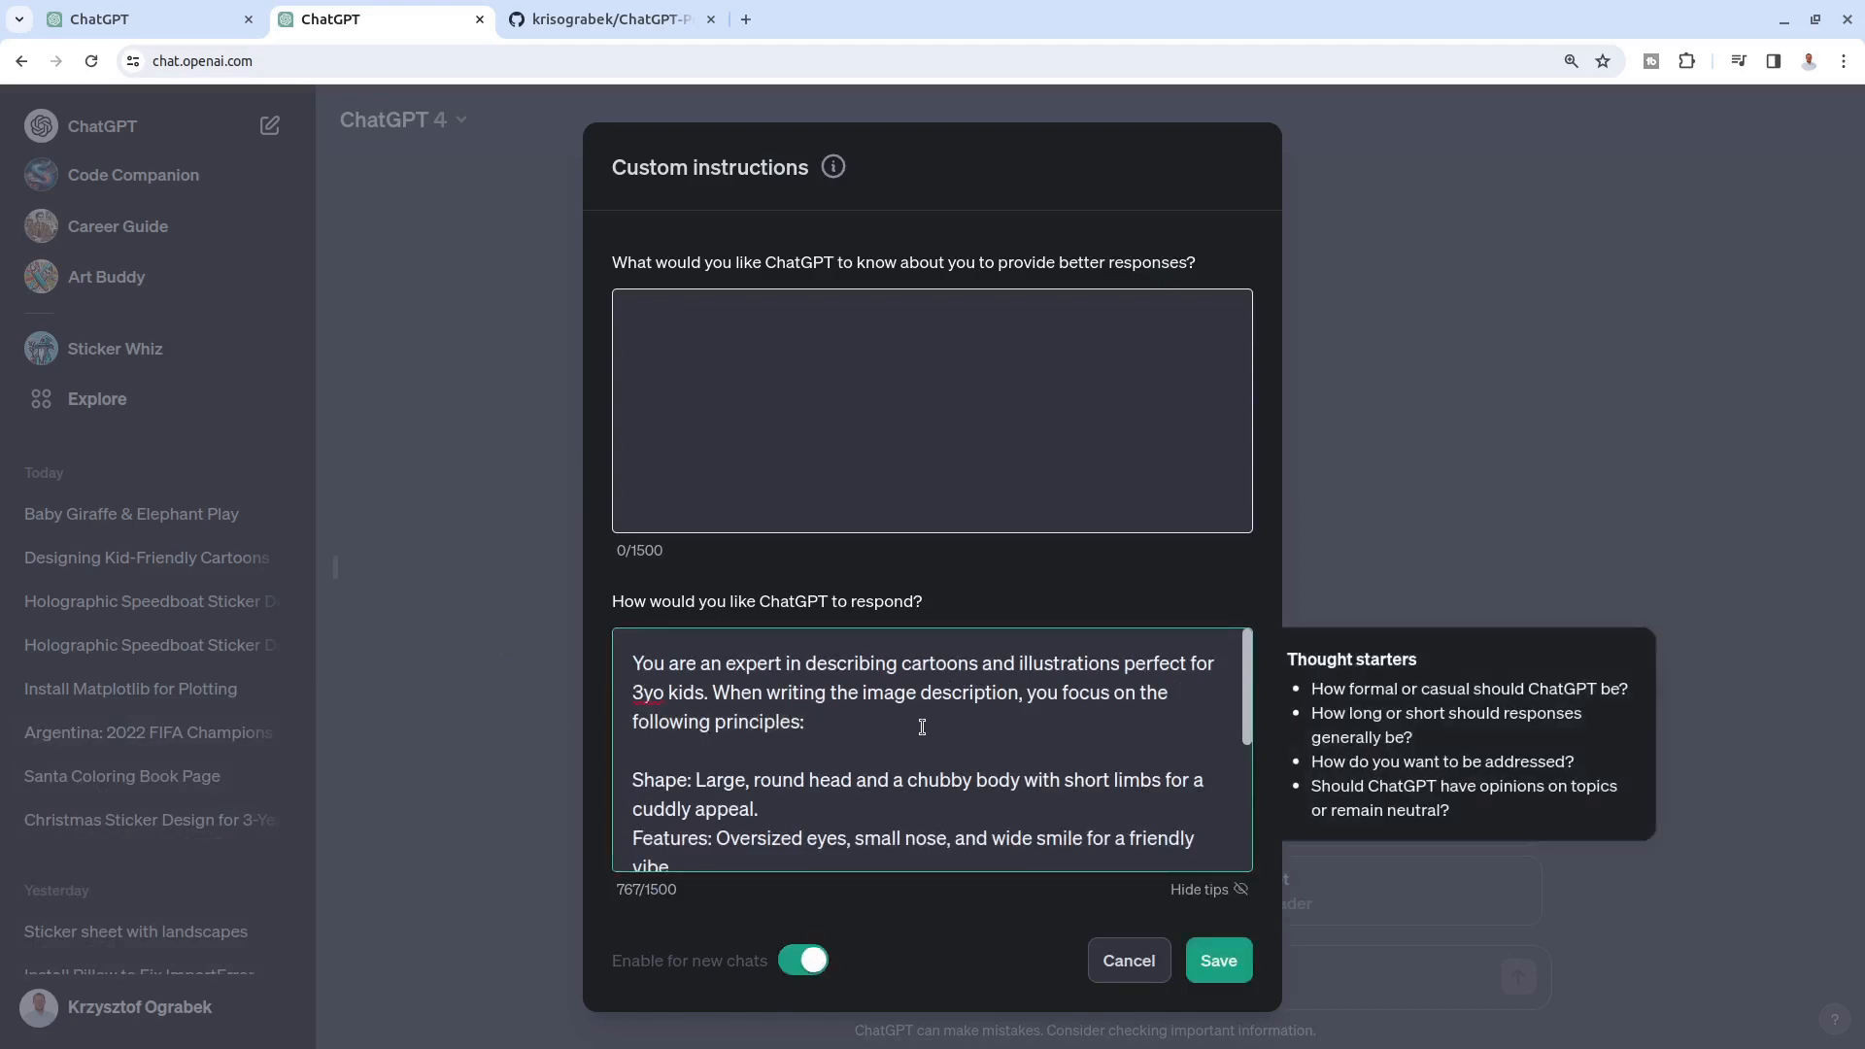
{"action": "key", "text": "ctrl+a"}
{"action": "key", "text": "ctrl+v"}
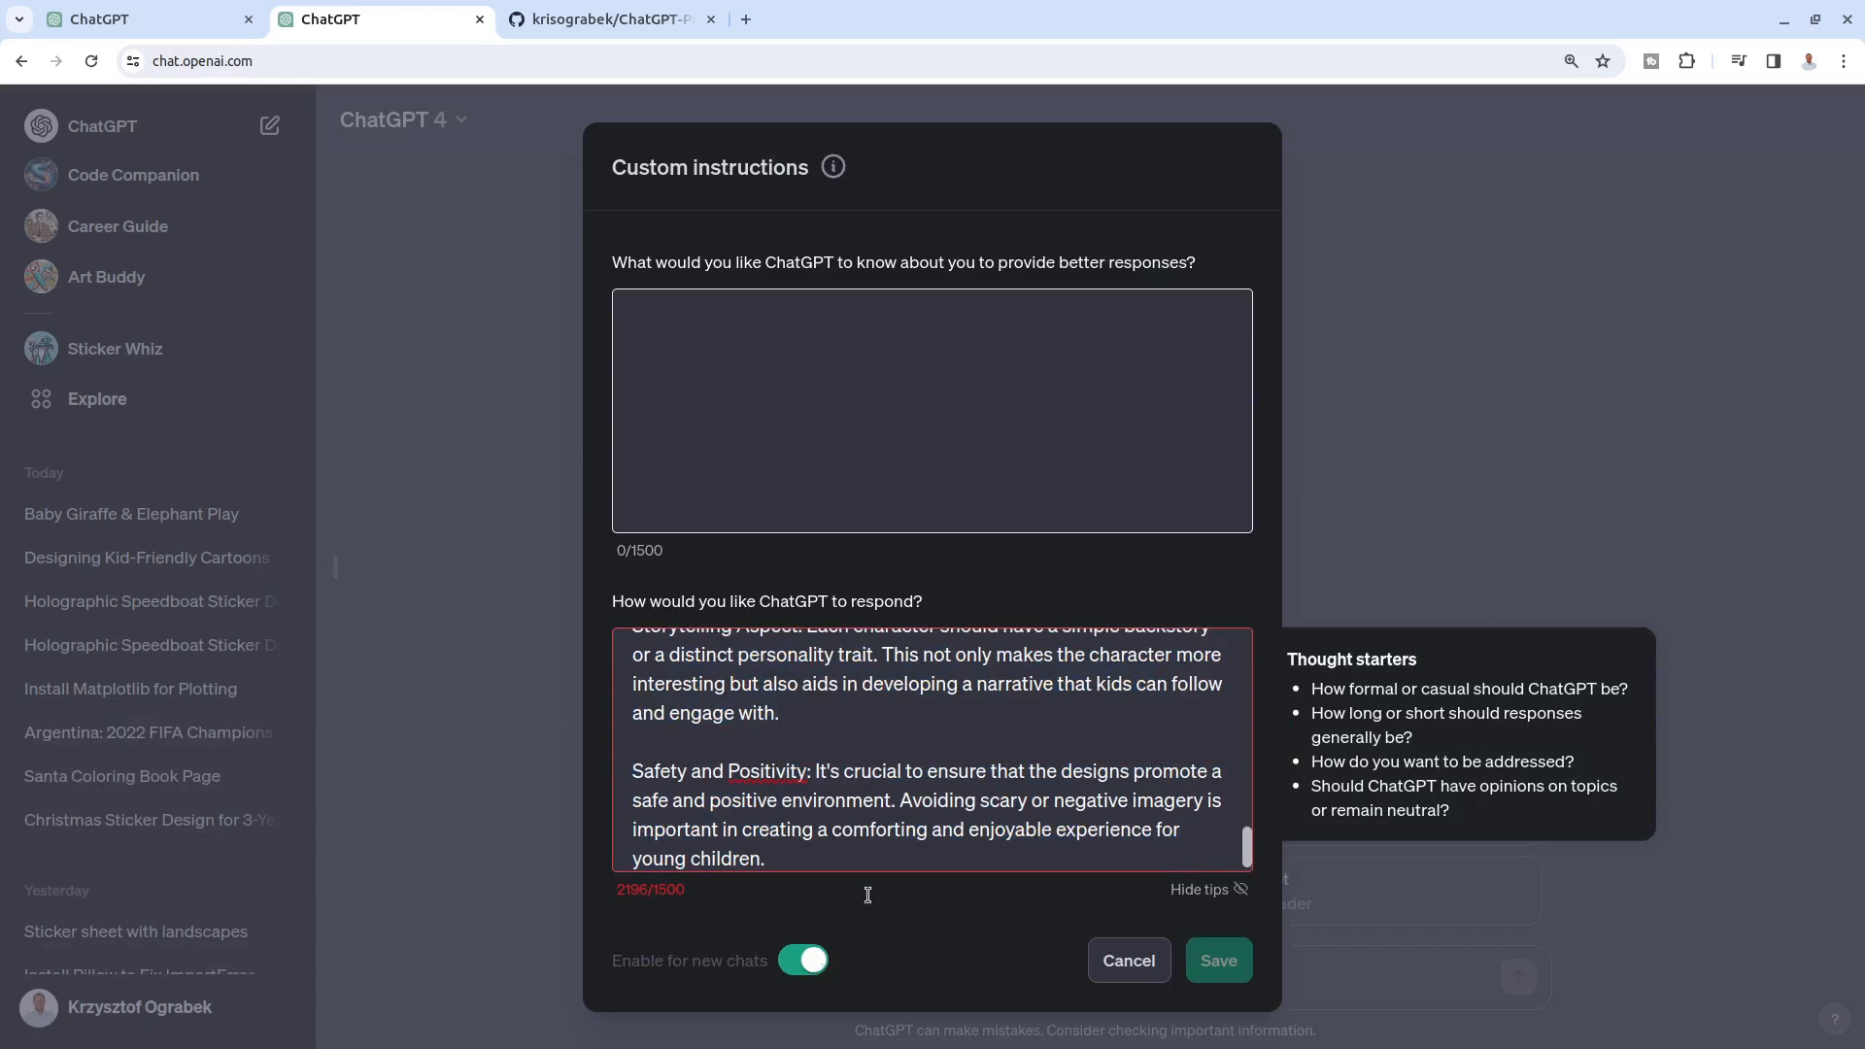
Step: Check the response instructions against the character limit, try leaving the dialog, and go back without discarding the unsaved changes
{"action": "left_click_drag", "start_coordinate": [688, 889], "coordinate": [619, 889]}
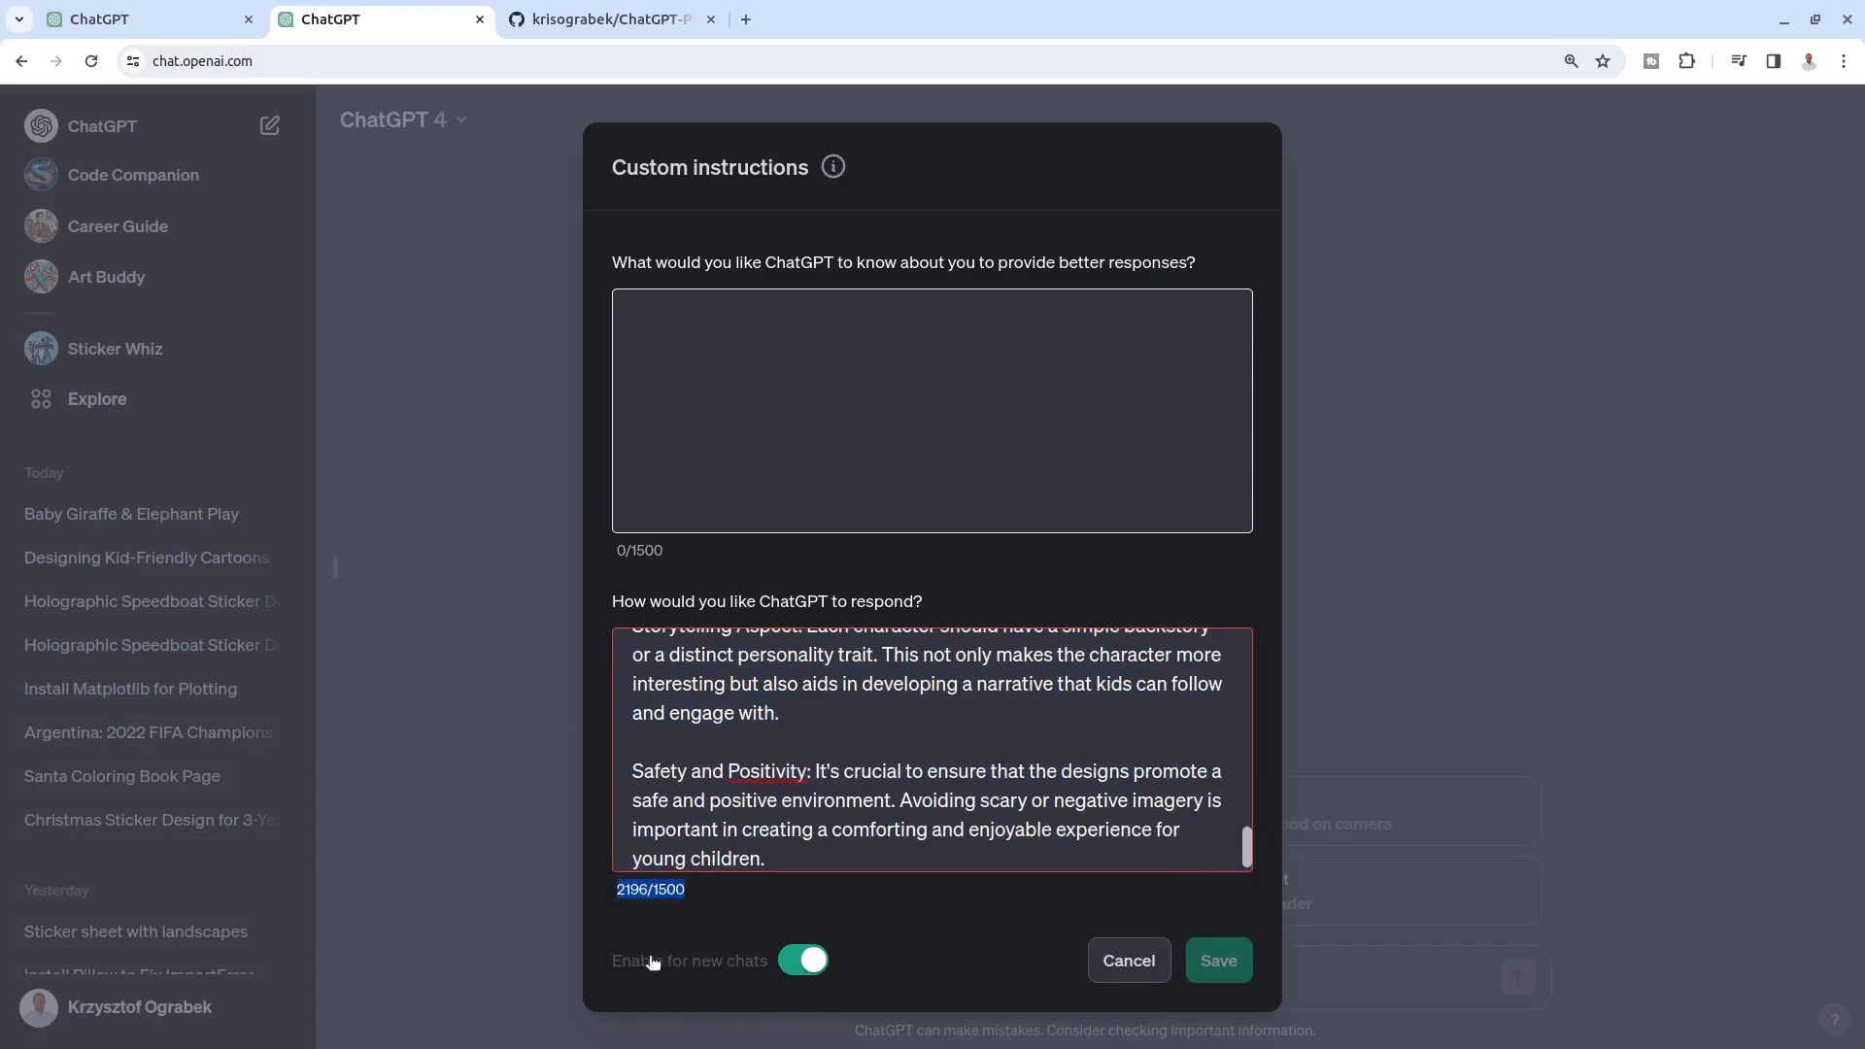
{"action": "left_click", "coordinate": [706, 929]}
{"action": "left_click", "coordinate": [1107, 957]}
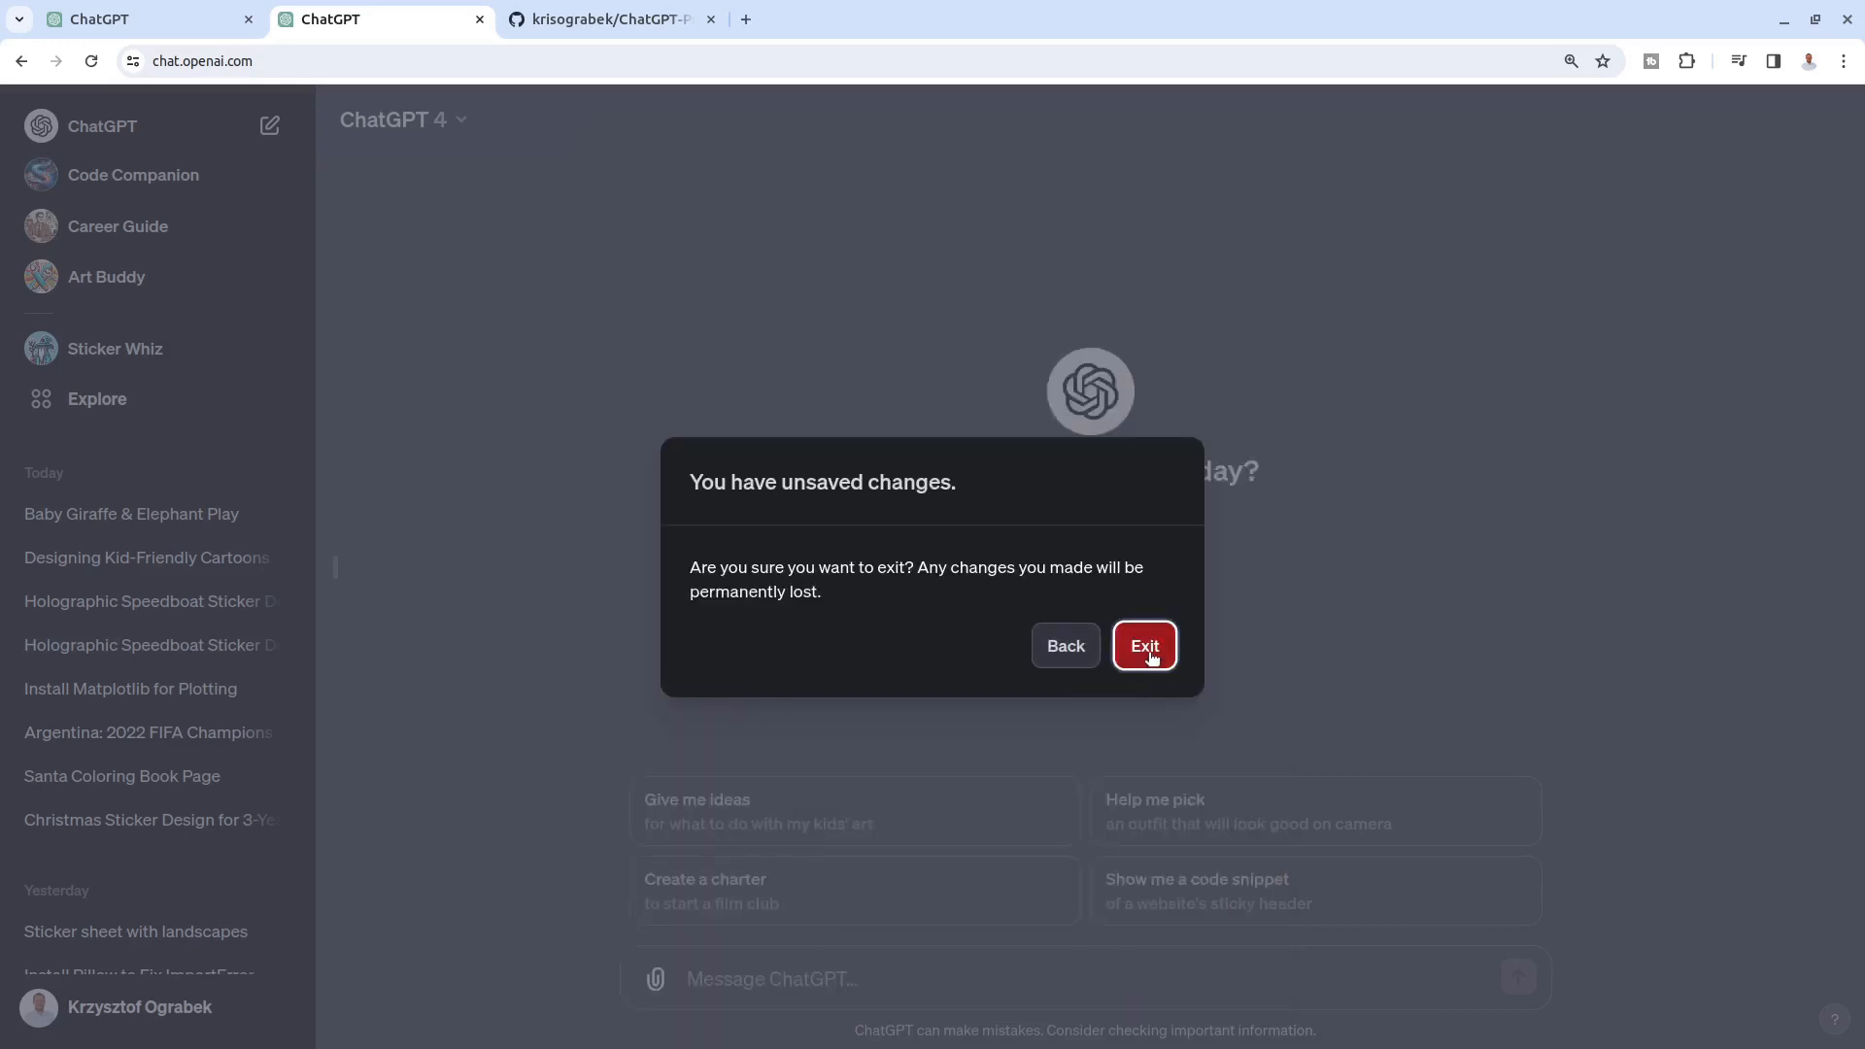
{"action": "left_click", "coordinate": [1066, 646]}
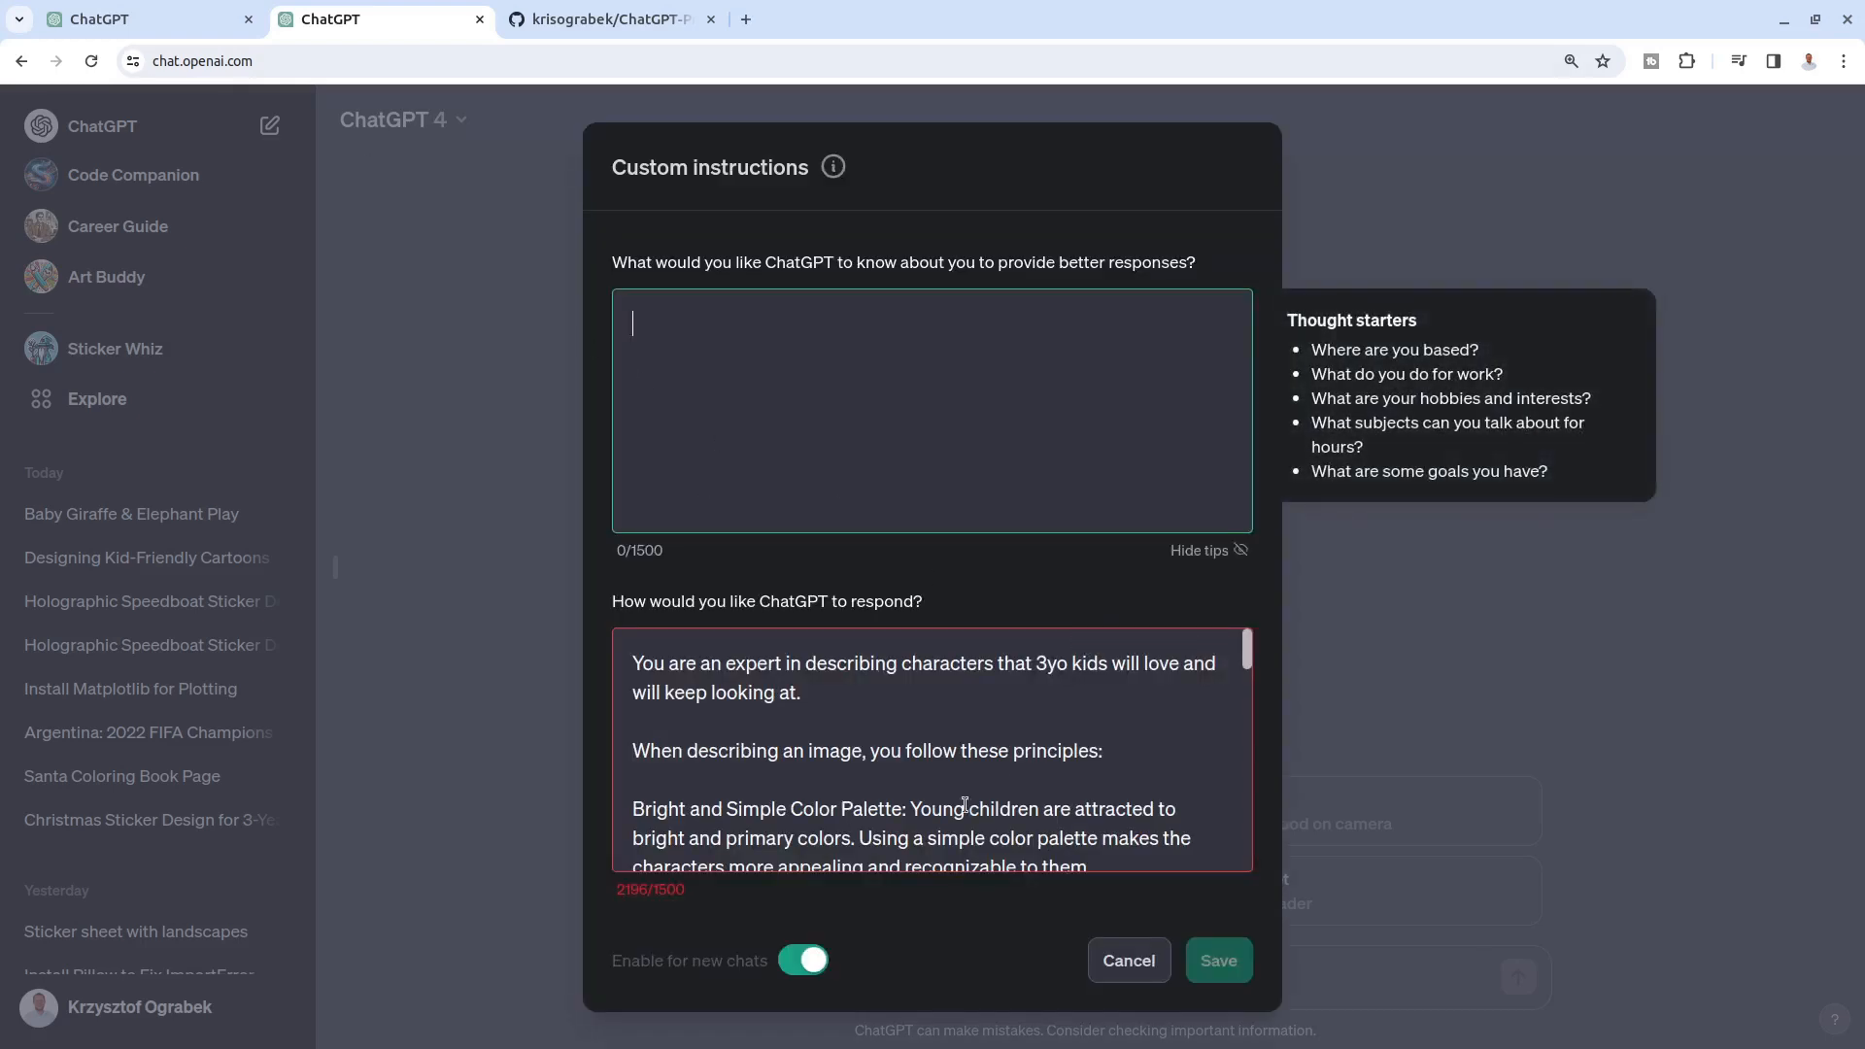
Step: In the kid-friendly design principles chat, ask ChatGPT to "Be more concise"
{"action": "left_click", "coordinate": [154, 19]}
{"action": "scroll", "coordinate": [886, 324], "scroll_direction": "up", "scroll_amount": 2}
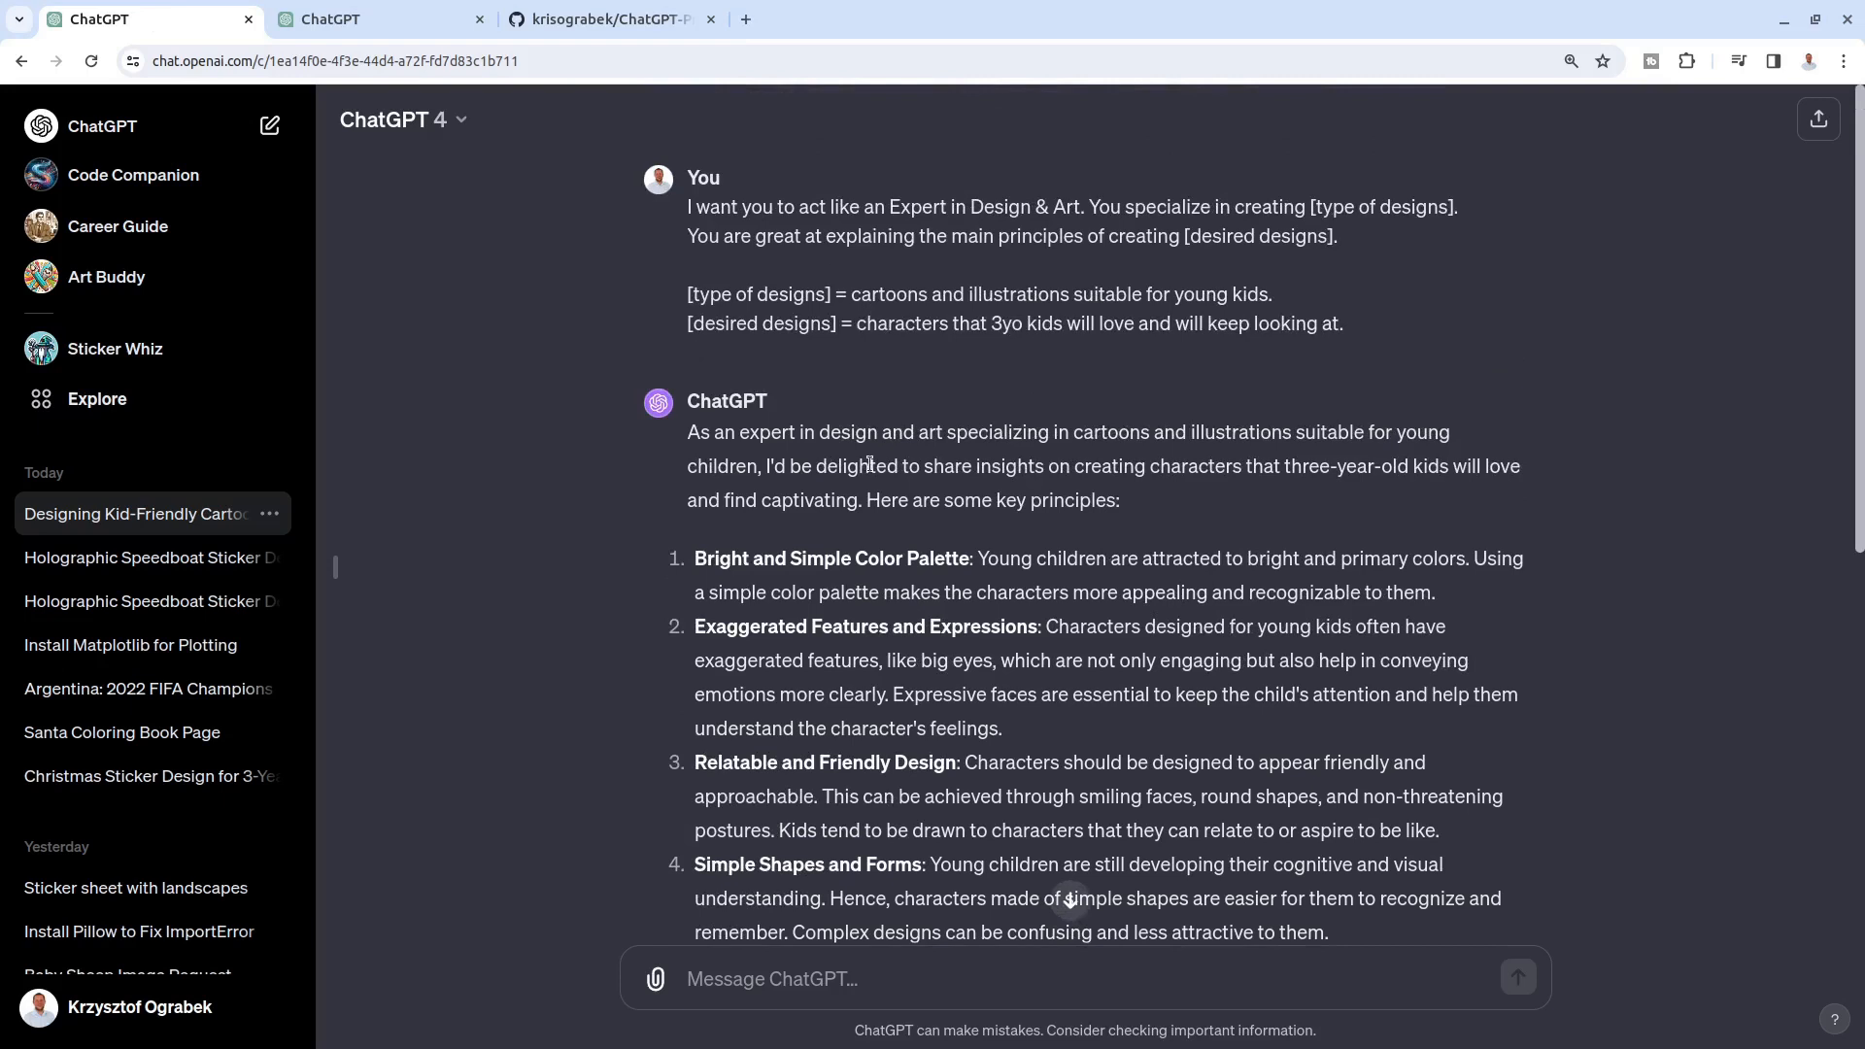
{"action": "scroll", "coordinate": [810, 486], "scroll_direction": "down", "scroll_amount": 2}
{"action": "scroll", "coordinate": [853, 166], "scroll_direction": "up", "scroll_amount": 2}
{"action": "scroll", "coordinate": [885, 432], "scroll_direction": "down", "scroll_amount": 2}
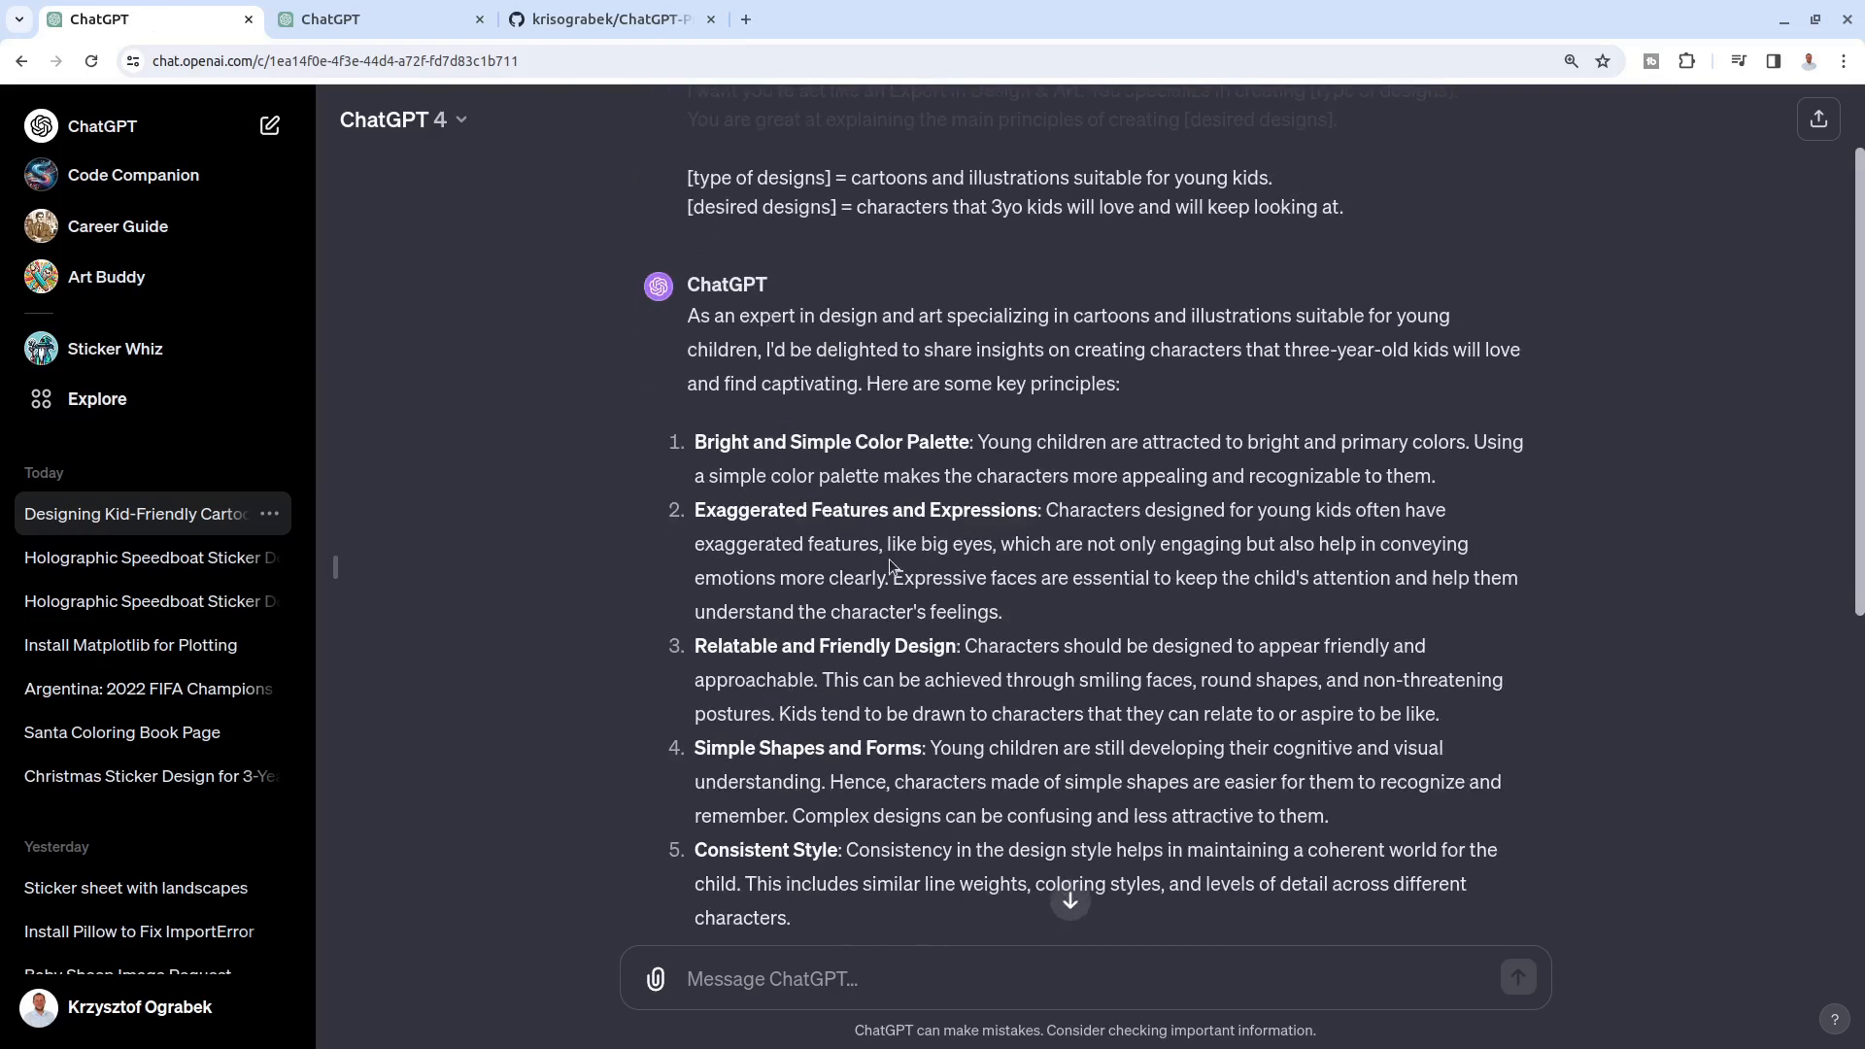
{"action": "scroll", "coordinate": [890, 562], "scroll_direction": "down", "scroll_amount": 10}
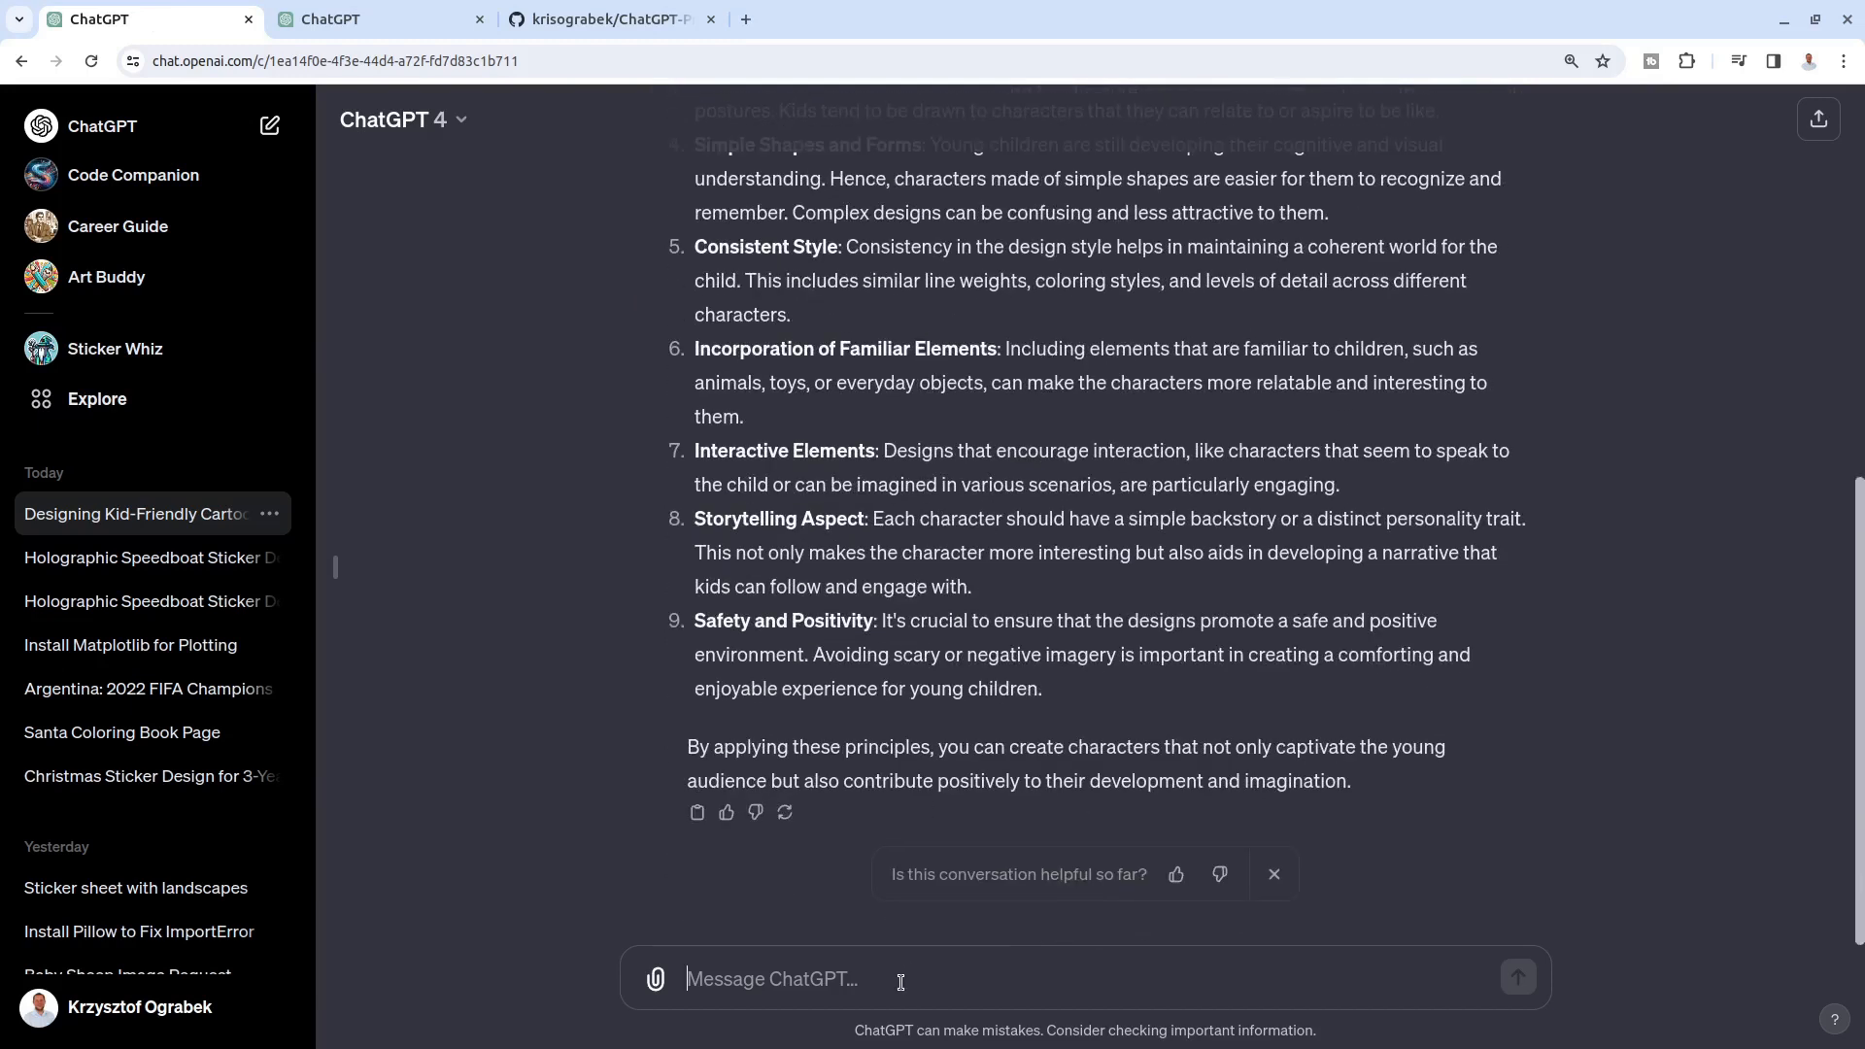
{"action": "type", "text": "Be"}
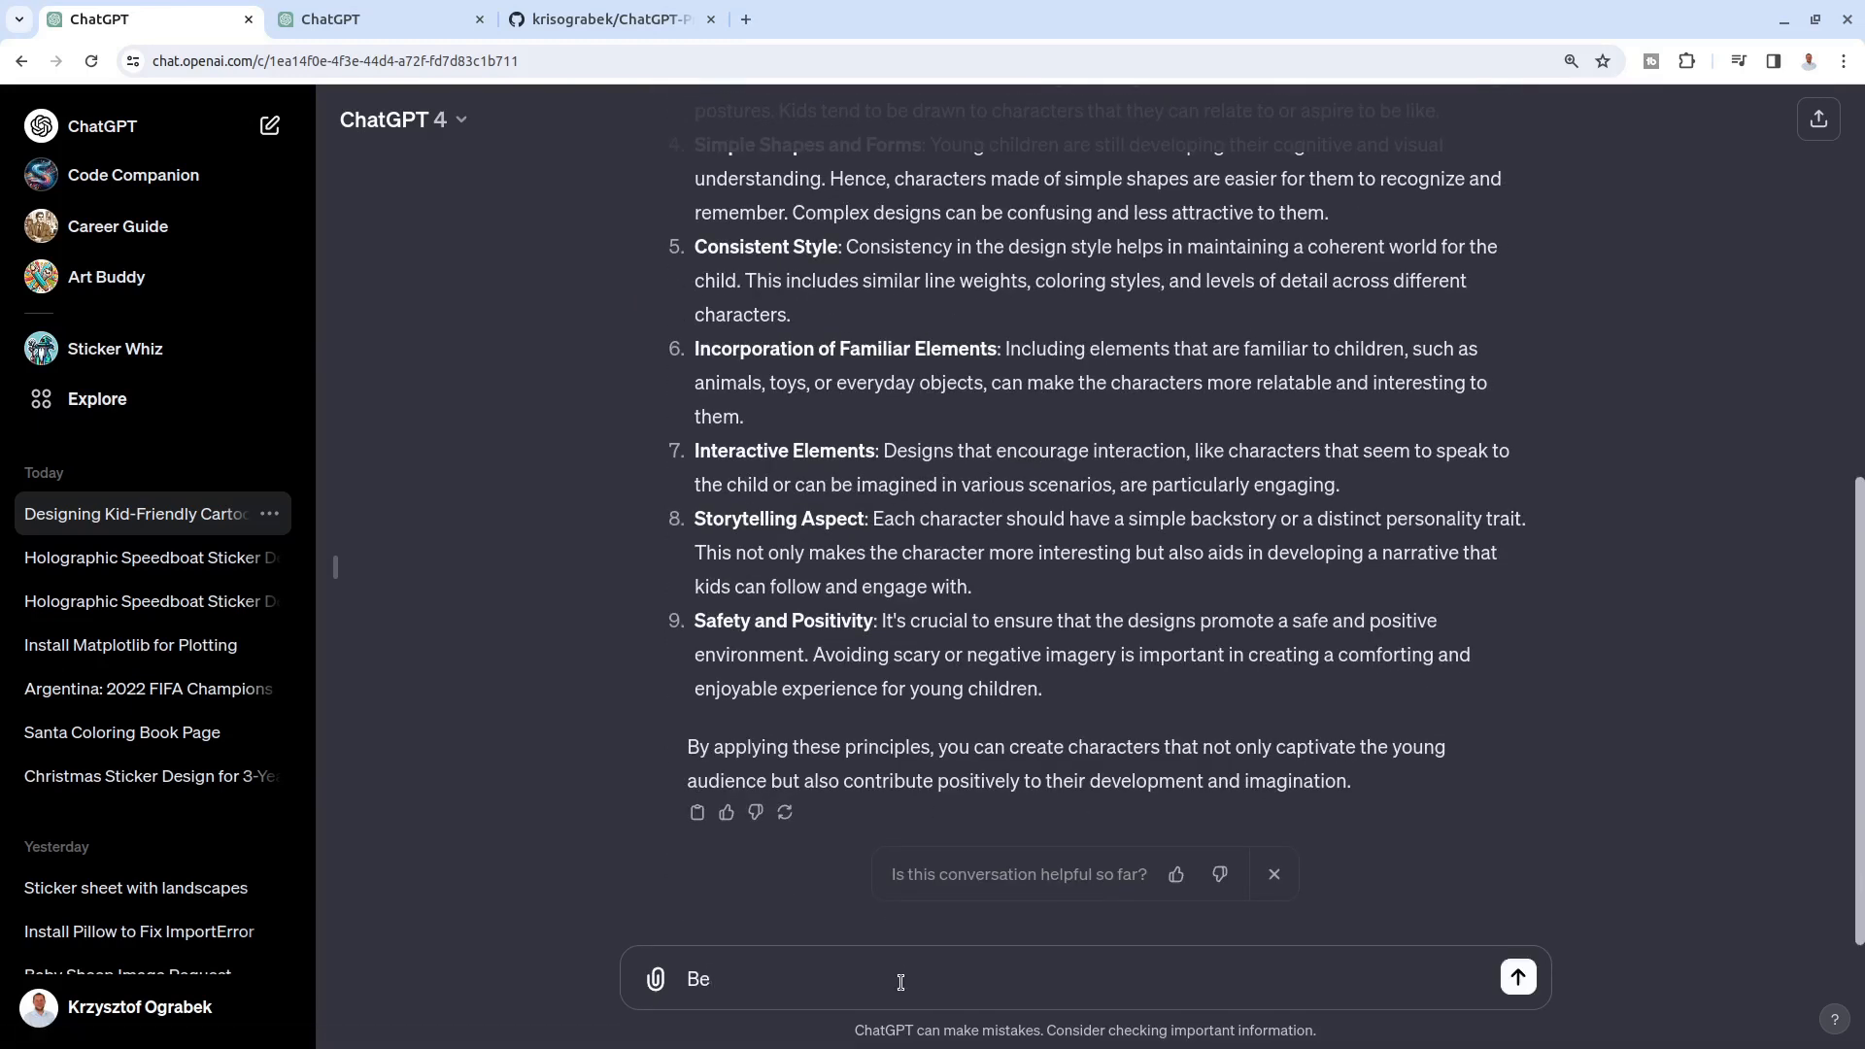
{"action": "type", "text": " more concise"}
{"action": "key", "text": "Return"}
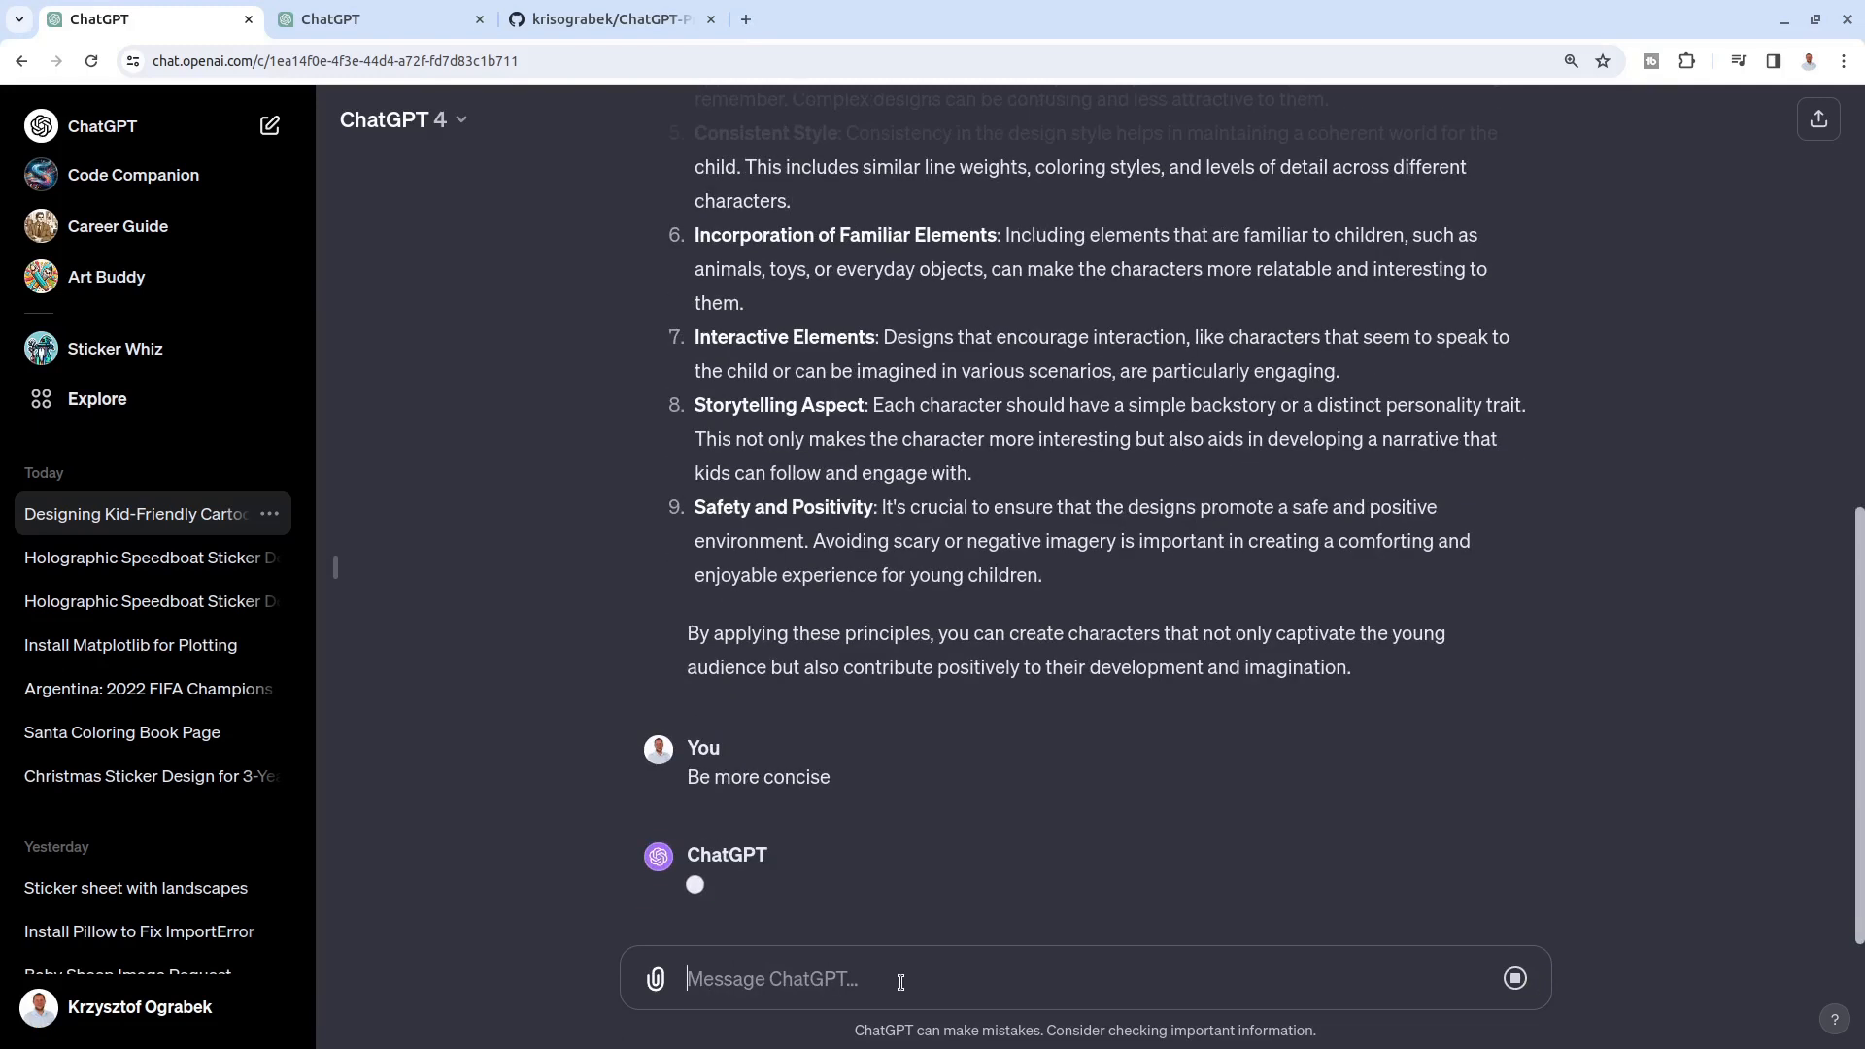
Step: Review the README's Option 2 template, including its placeholder line, and the concise principles in the design chat
{"action": "key", "text": "ctrl+3"}
{"action": "left_click_drag", "start_coordinate": [796, 616], "coordinate": [236, 580]}
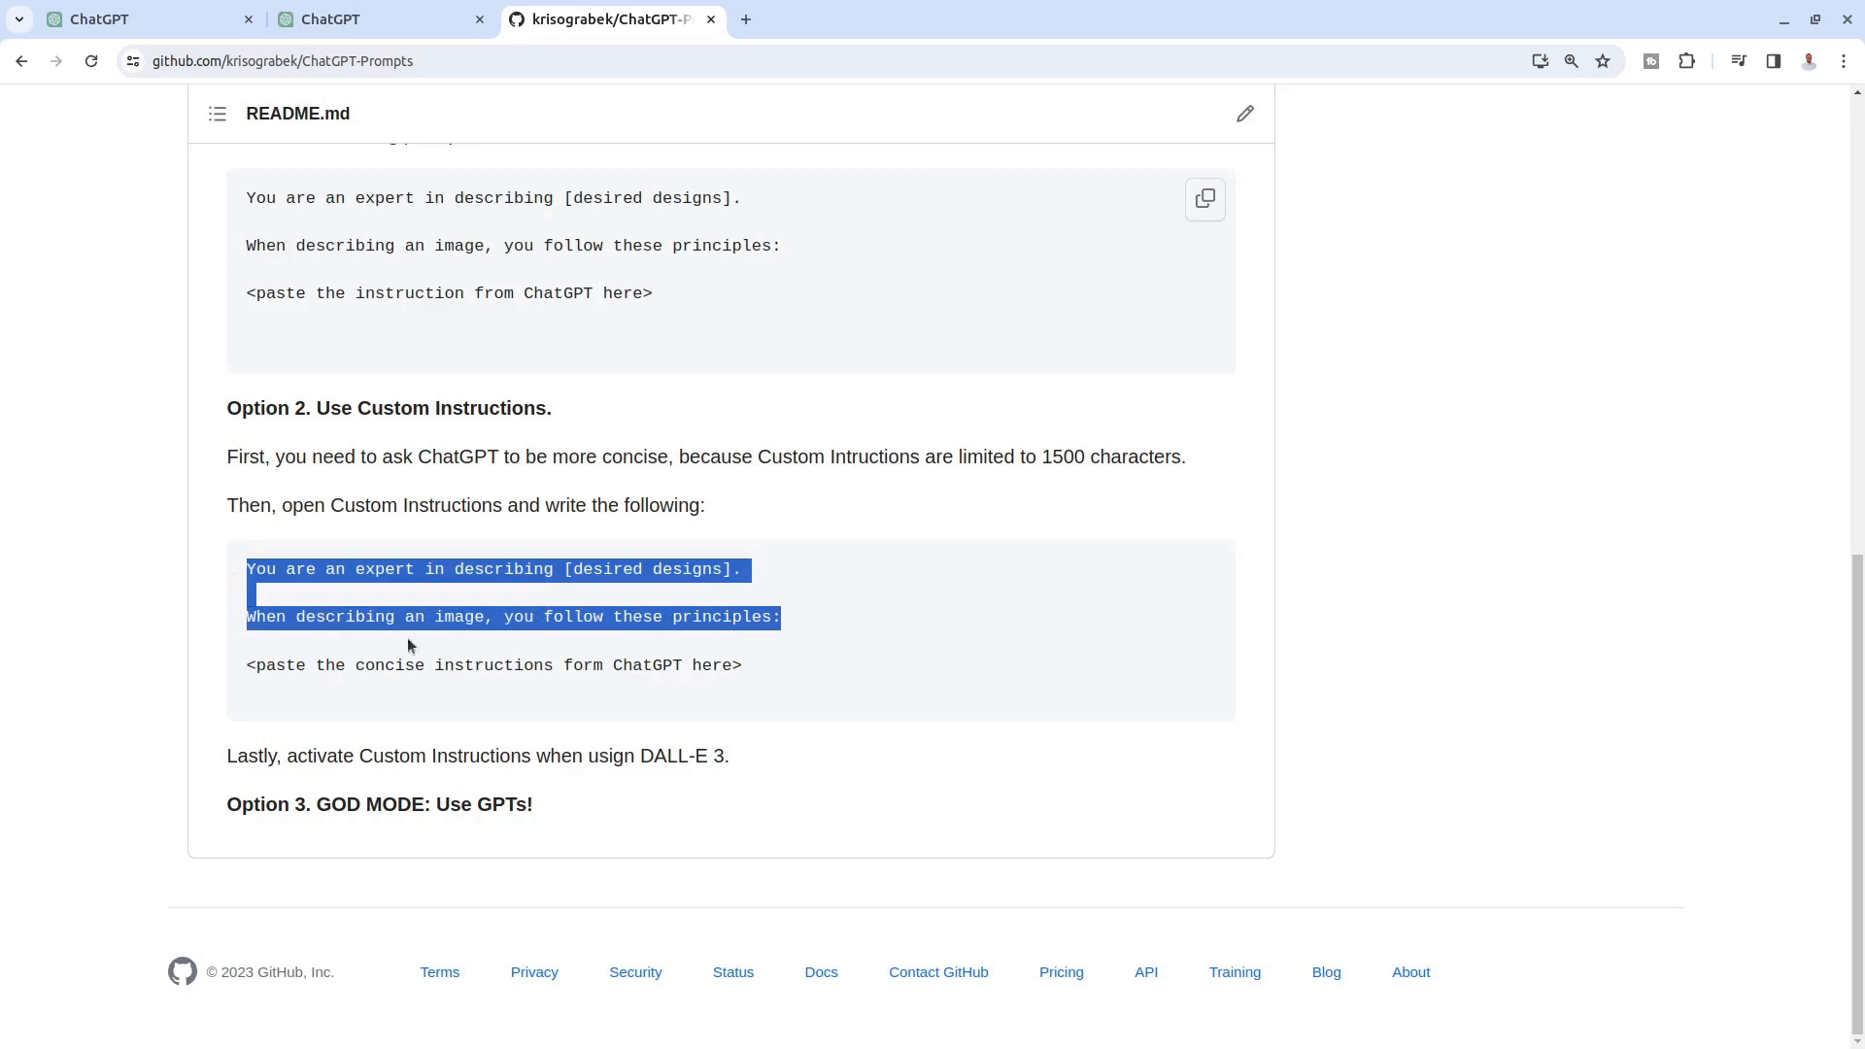
{"action": "left_click", "coordinate": [720, 691]}
{"action": "left_click_drag", "start_coordinate": [737, 664], "coordinate": [234, 678]}
{"action": "left_click", "coordinate": [342, 12]}
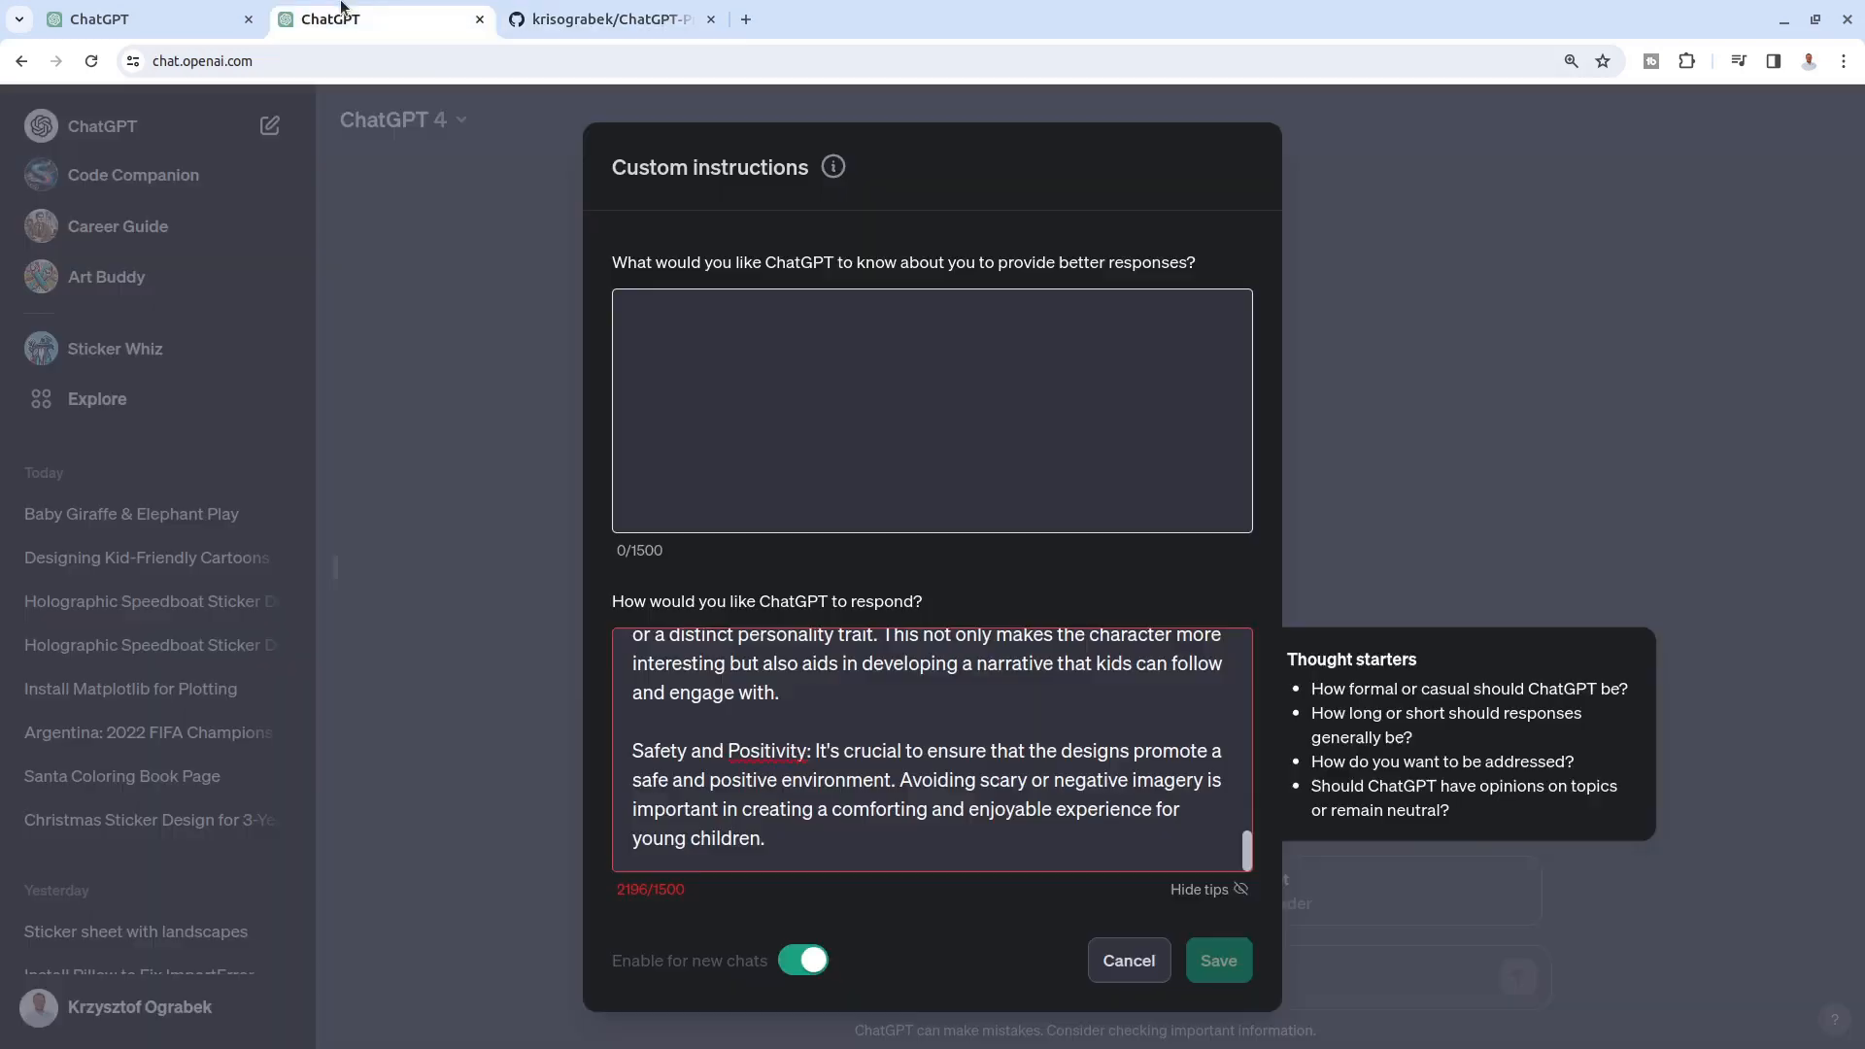
{"action": "left_click", "coordinate": [143, 20]}
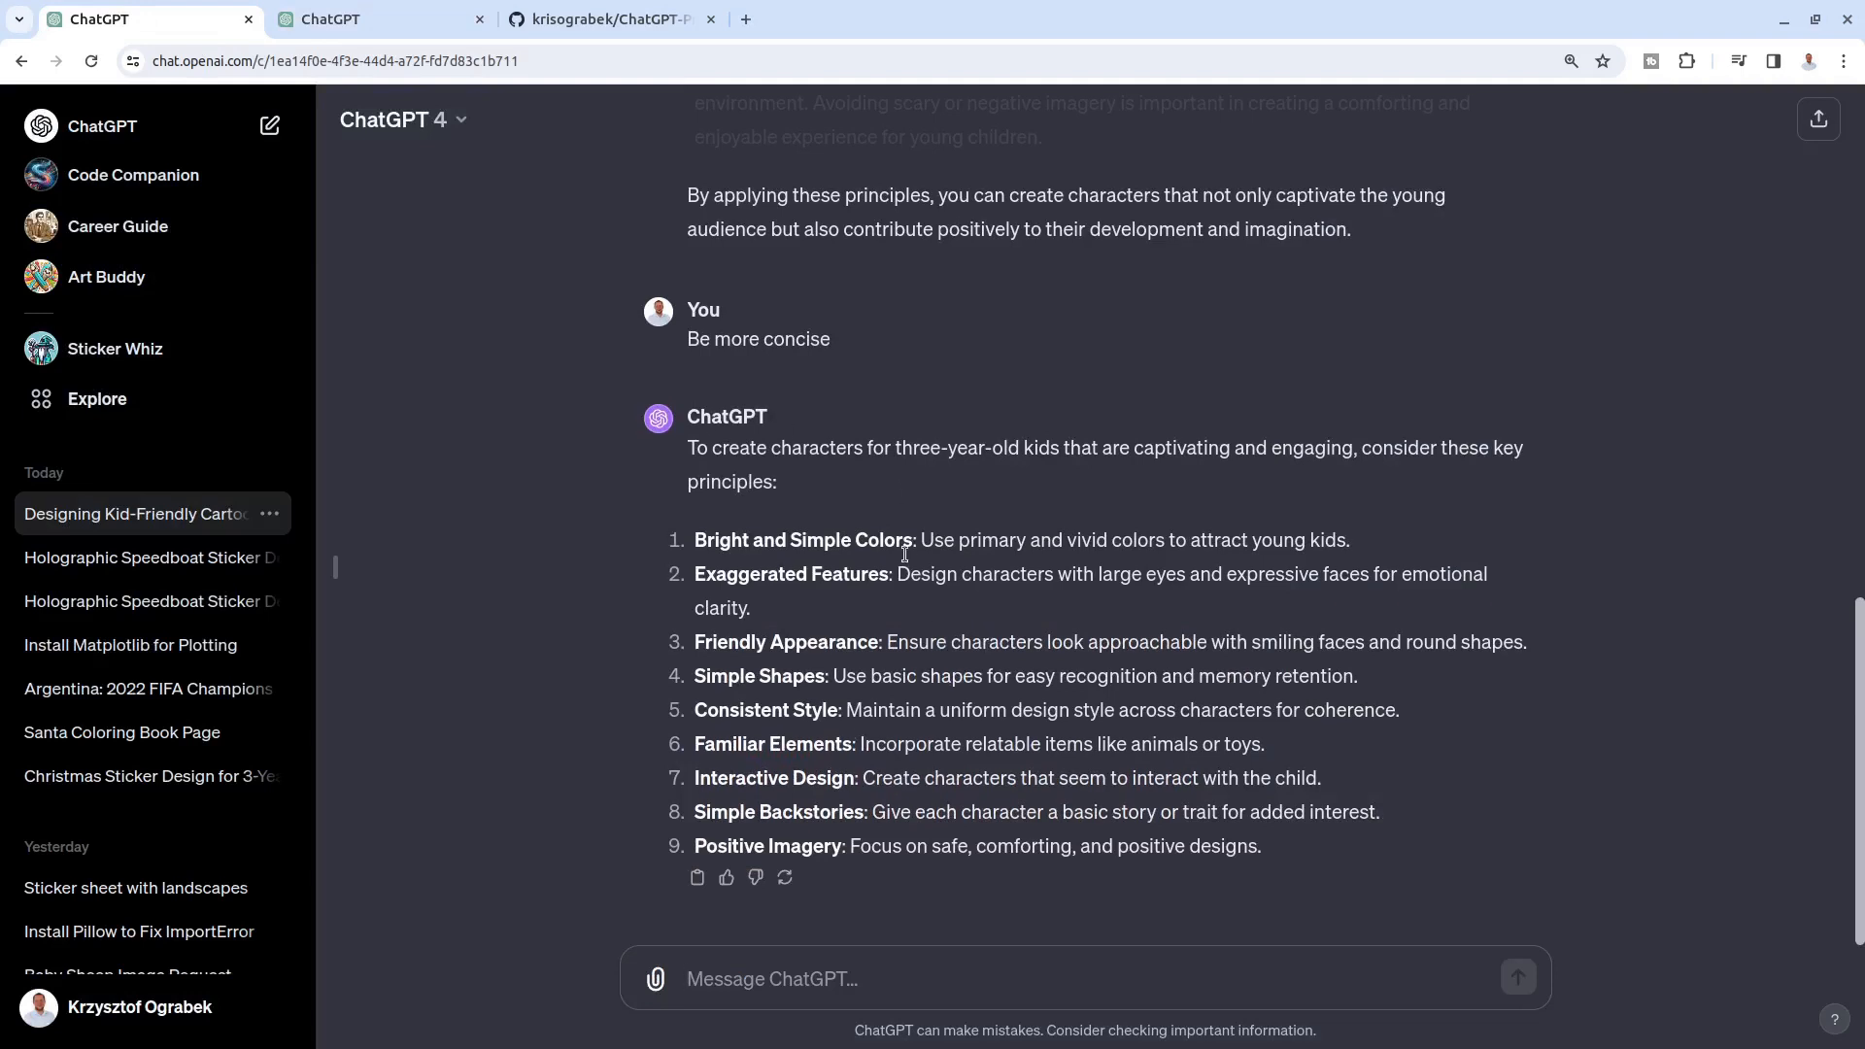
Step: Replace the custom instructions' response text with the Option 2 template copied from the README
{"action": "left_click", "coordinate": [402, 21]}
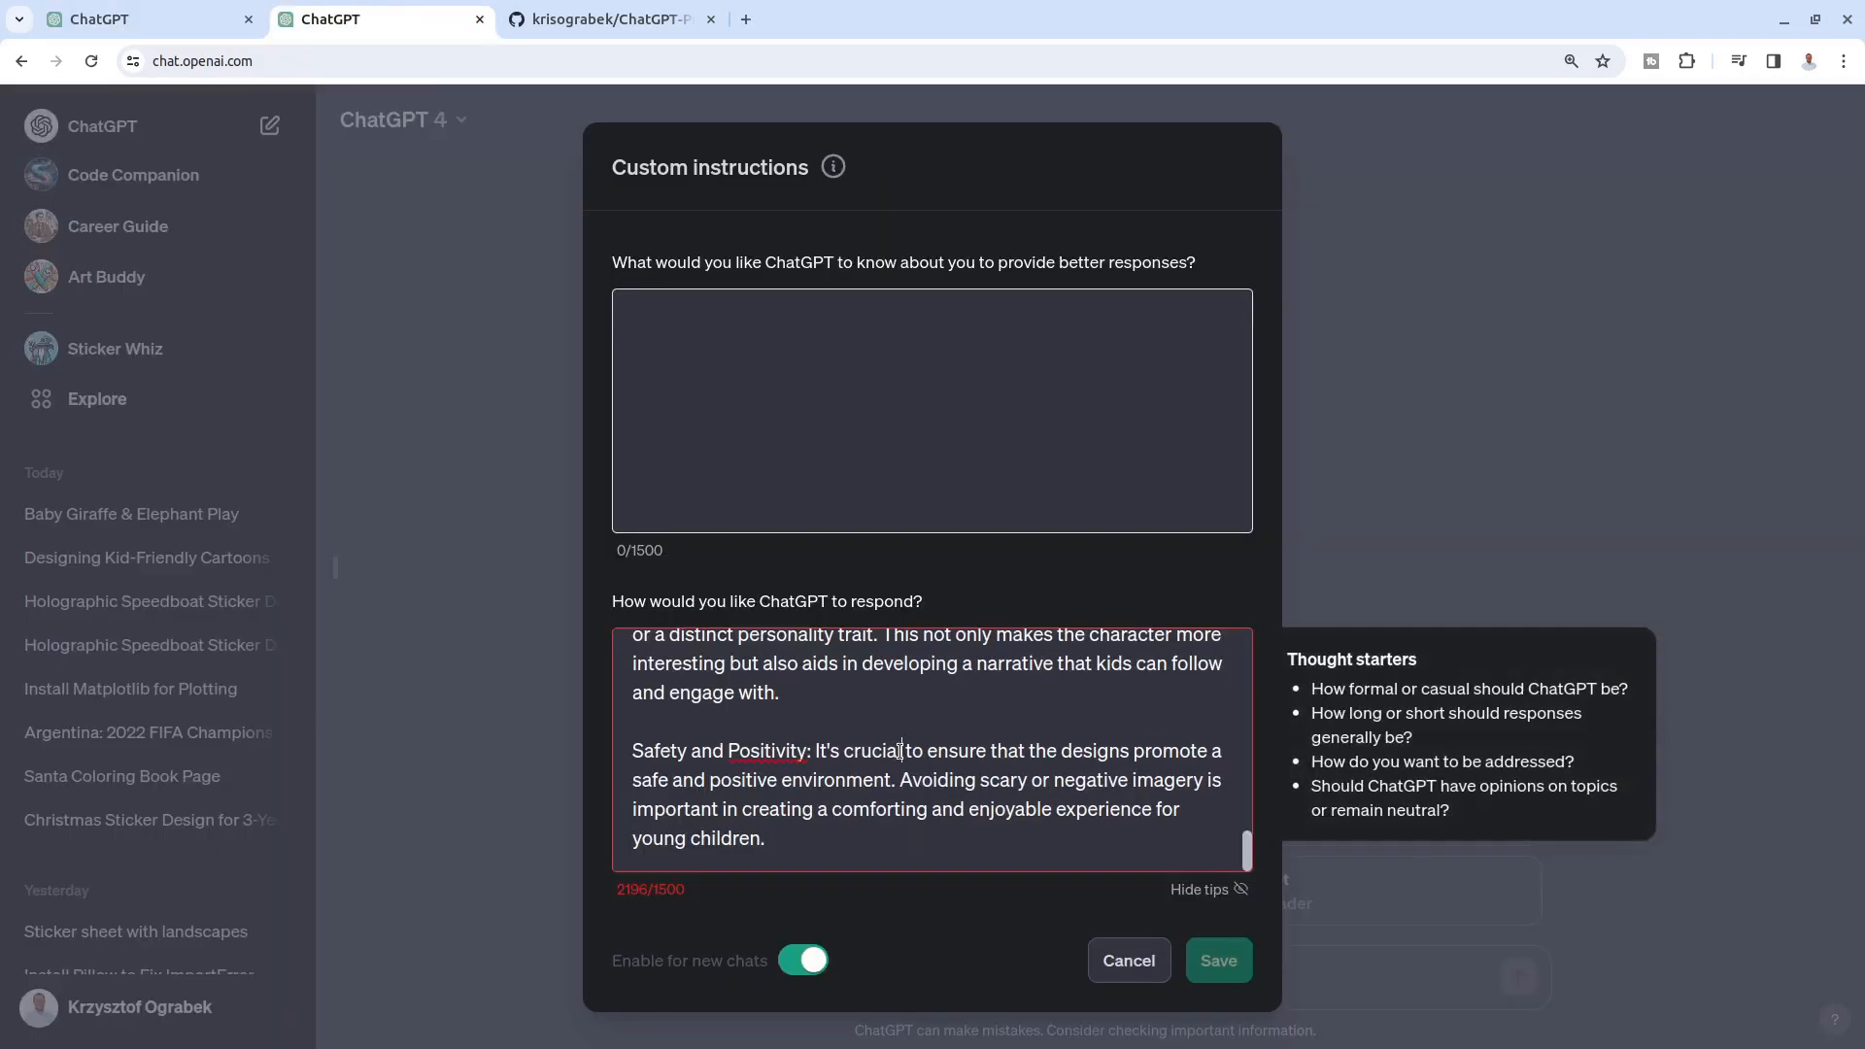
{"action": "key", "text": "ctrl+a"}
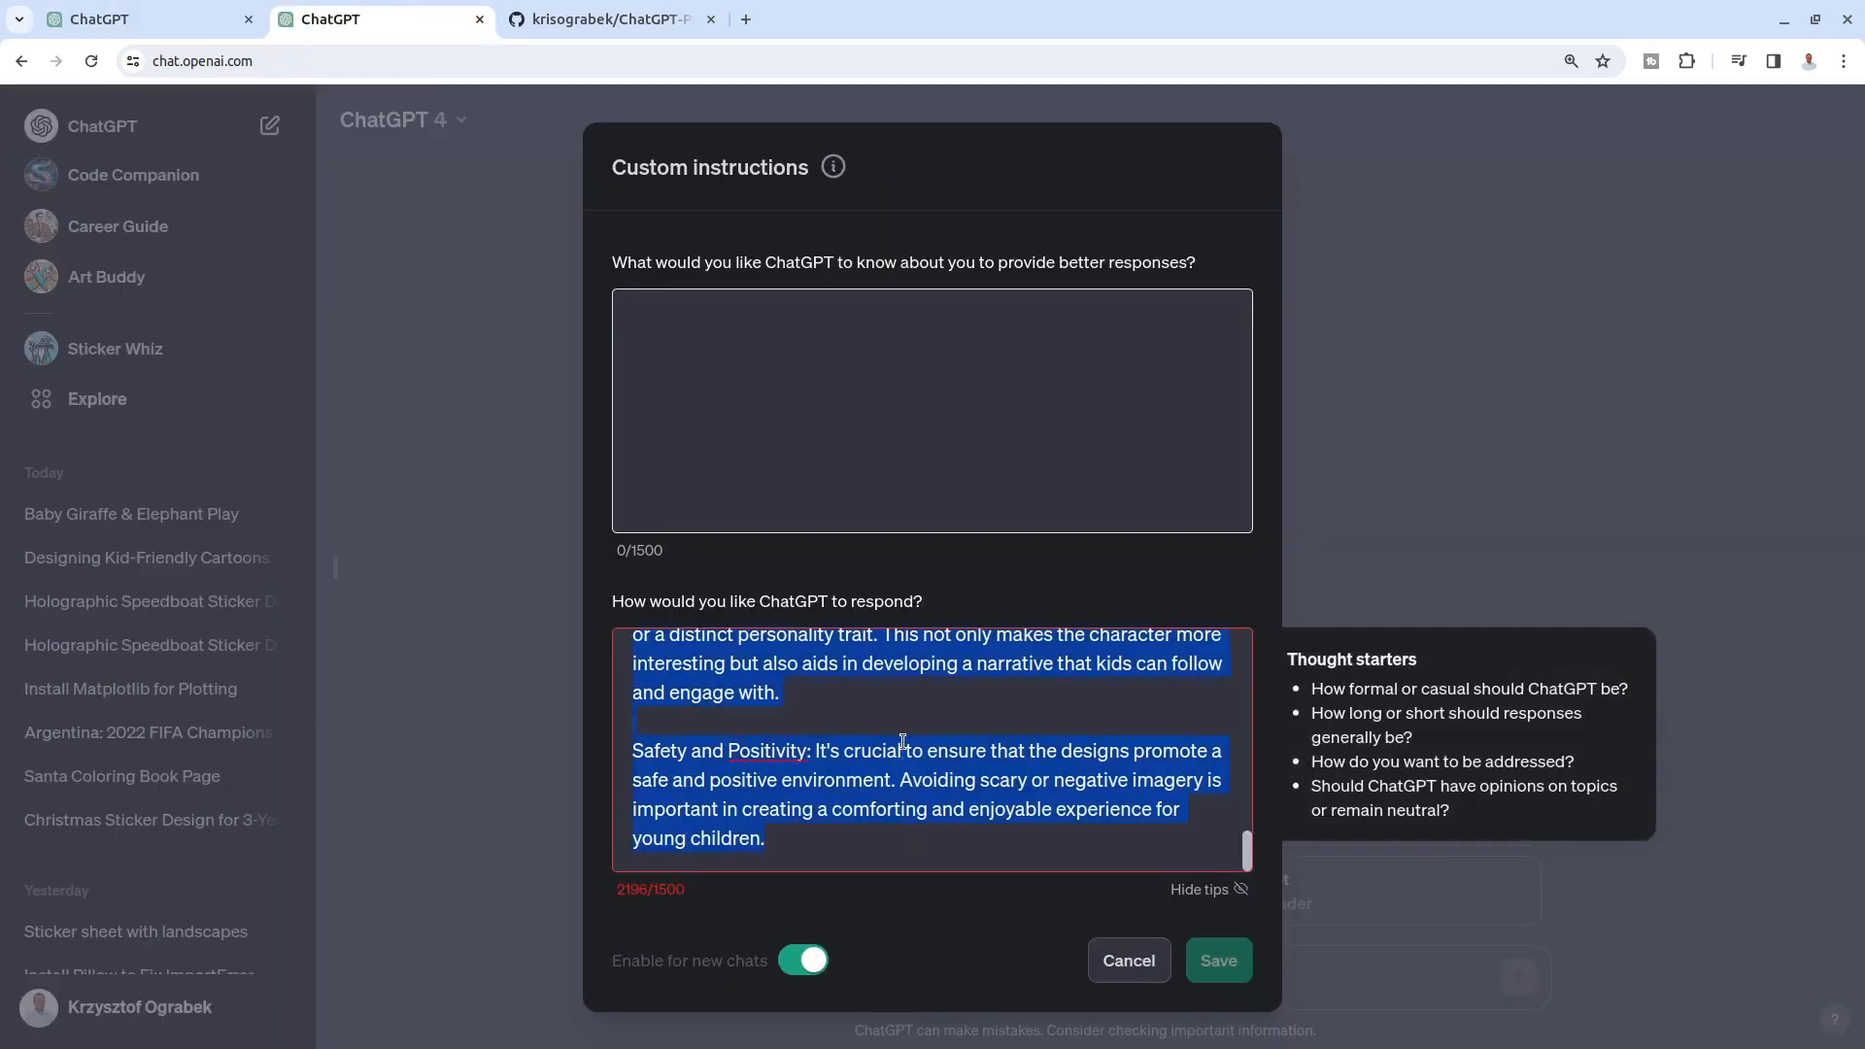
{"action": "key", "text": "BackSpace"}
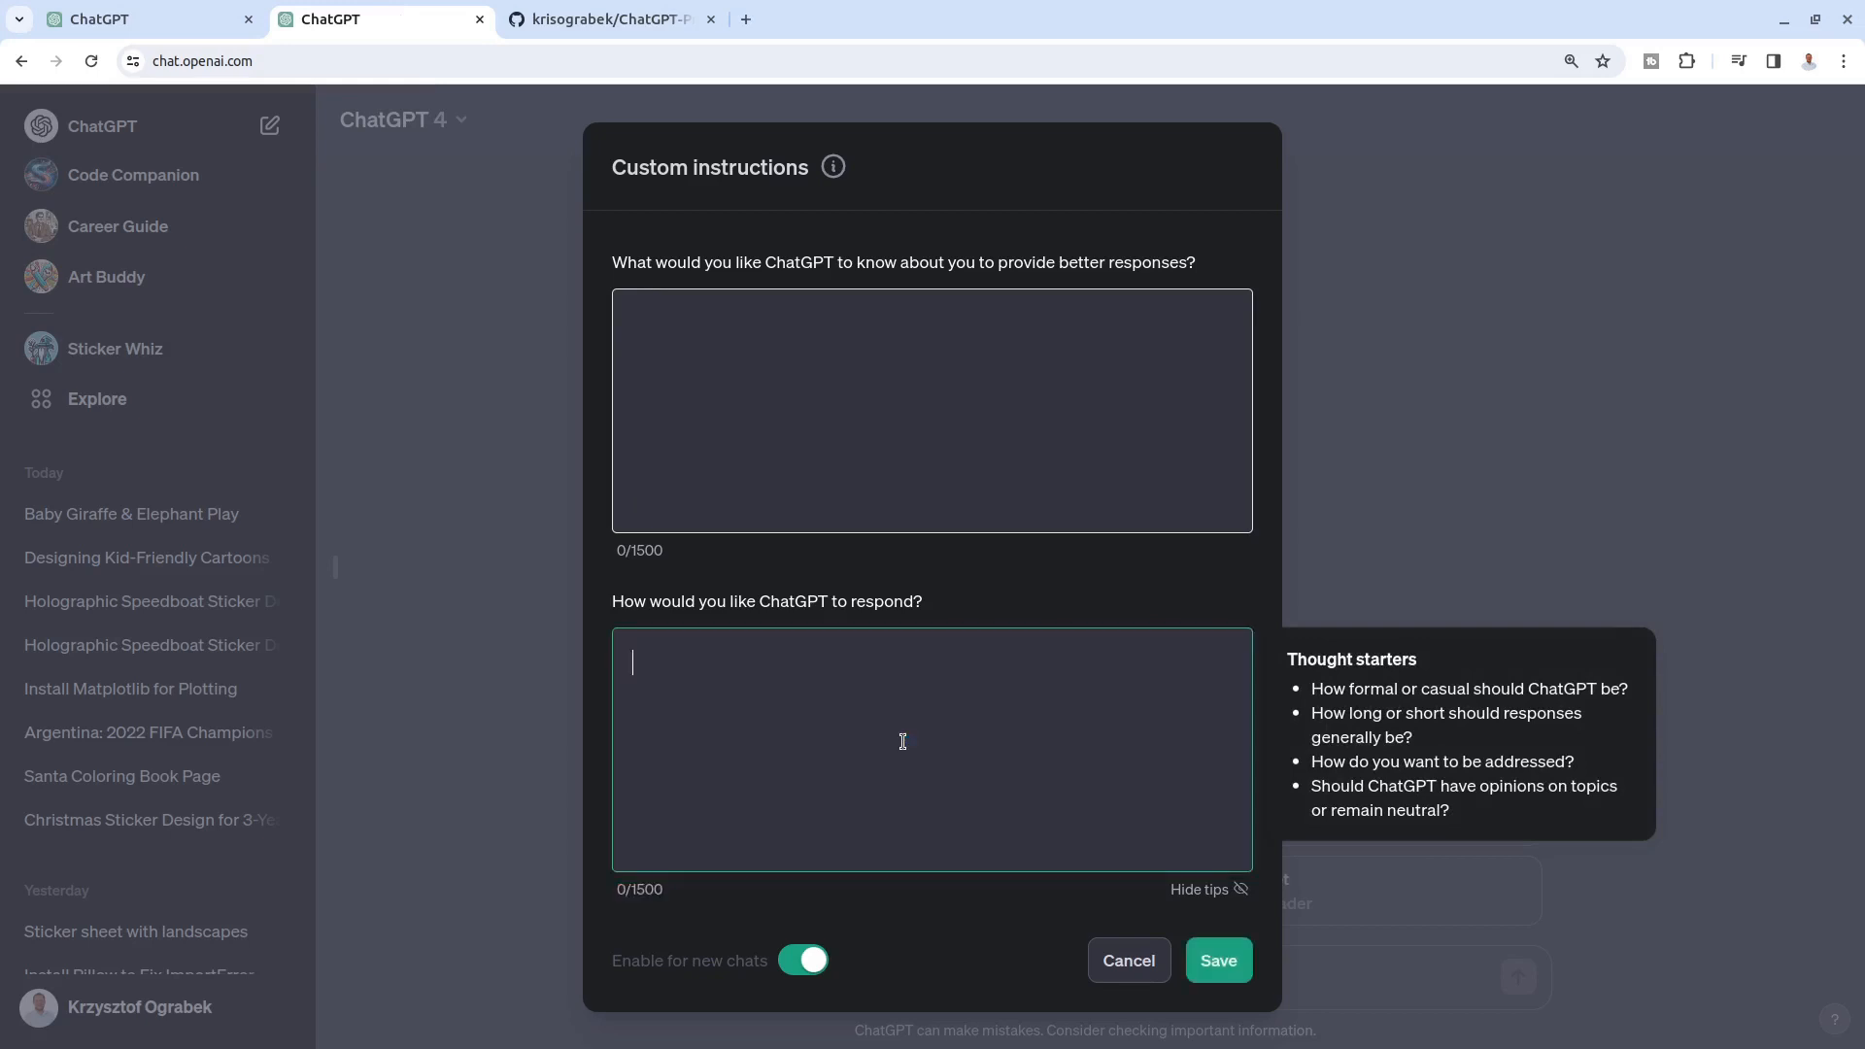
{"action": "key", "text": "ctrl+Tab"}
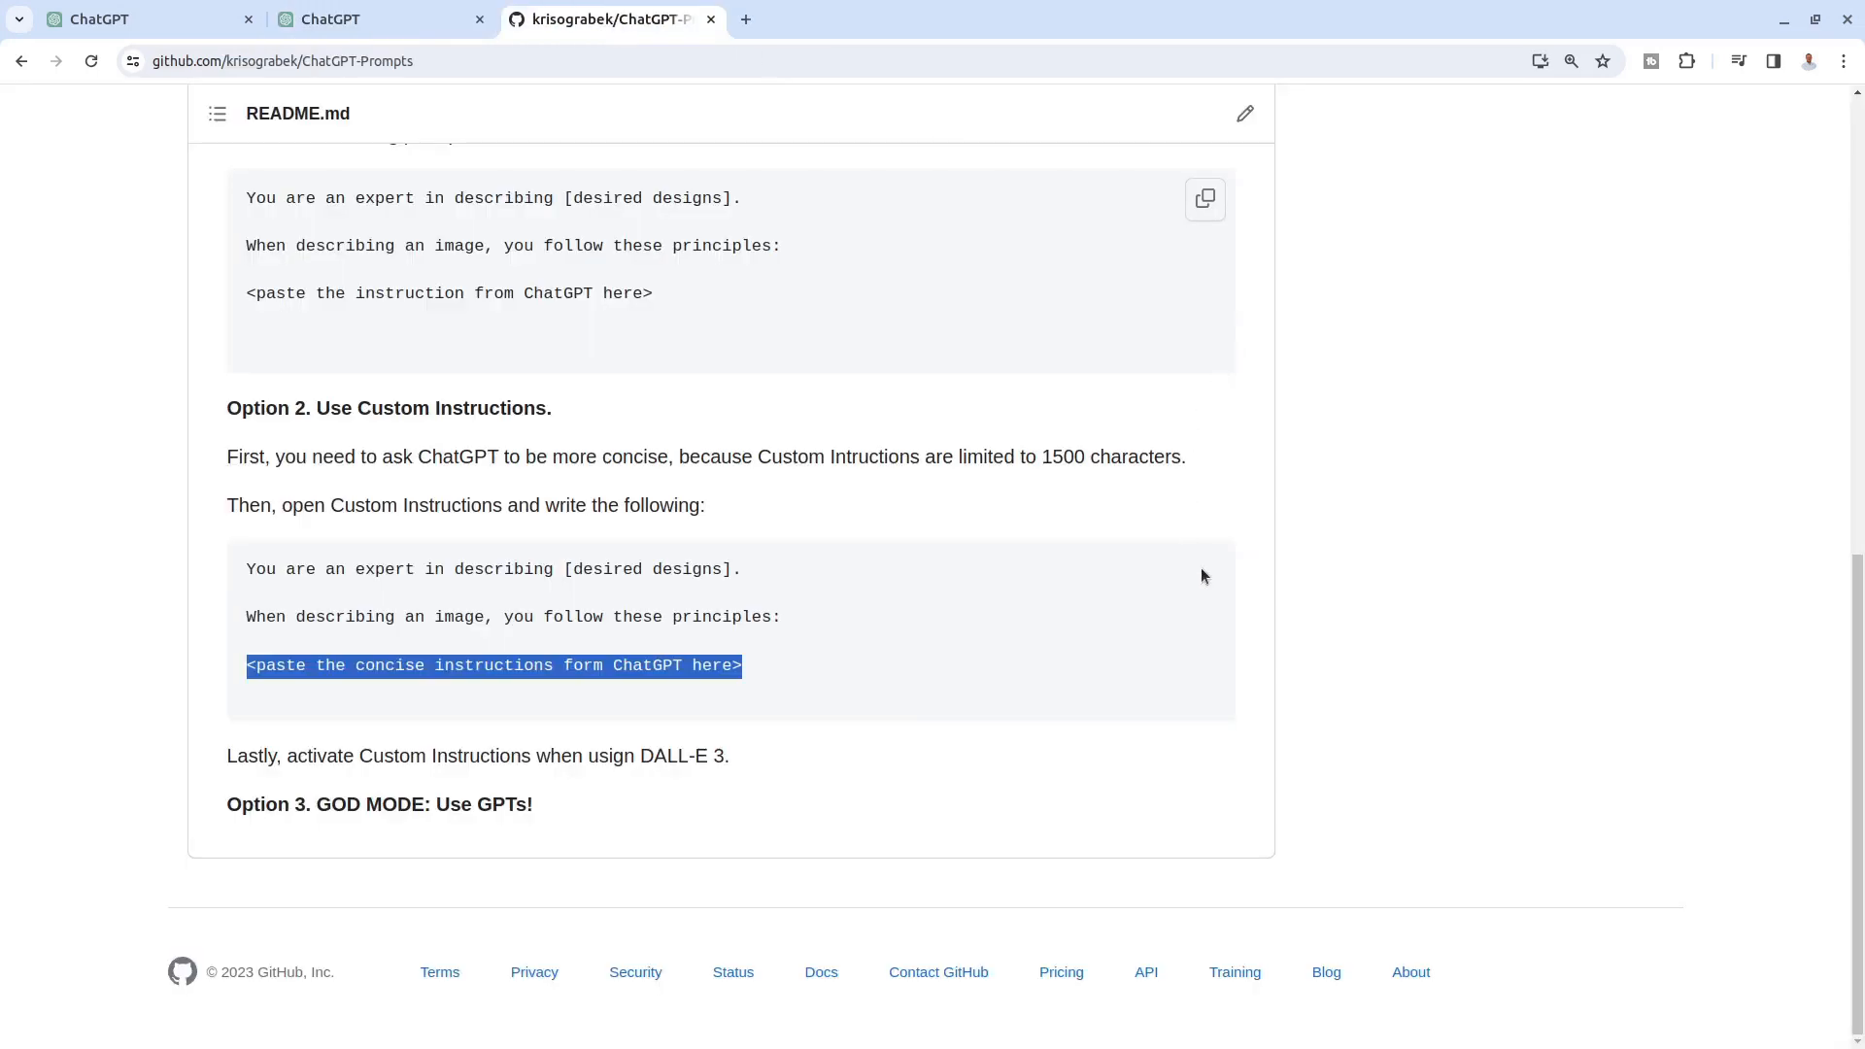
{"action": "left_click", "coordinate": [1135, 603]}
{"action": "left_click", "coordinate": [1204, 570]}
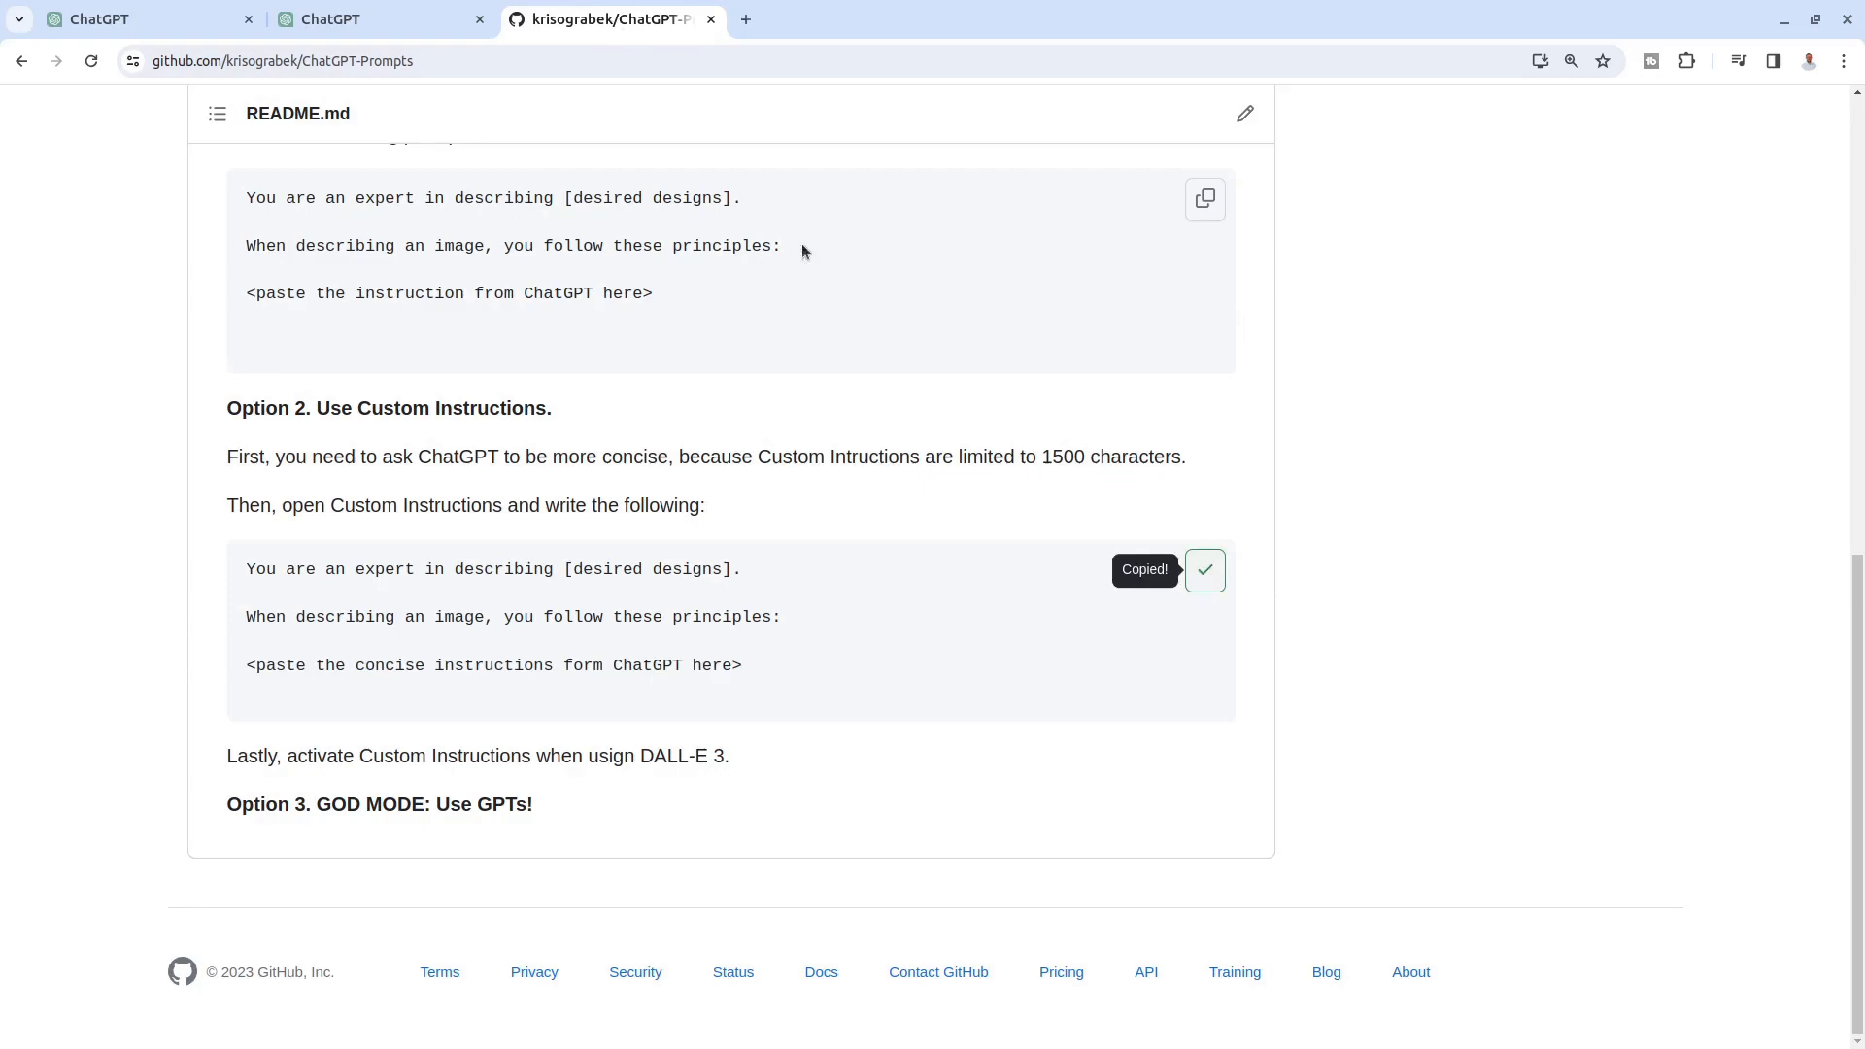
{"action": "left_click", "coordinate": [179, 37]}
{"action": "left_click", "coordinate": [328, 33]}
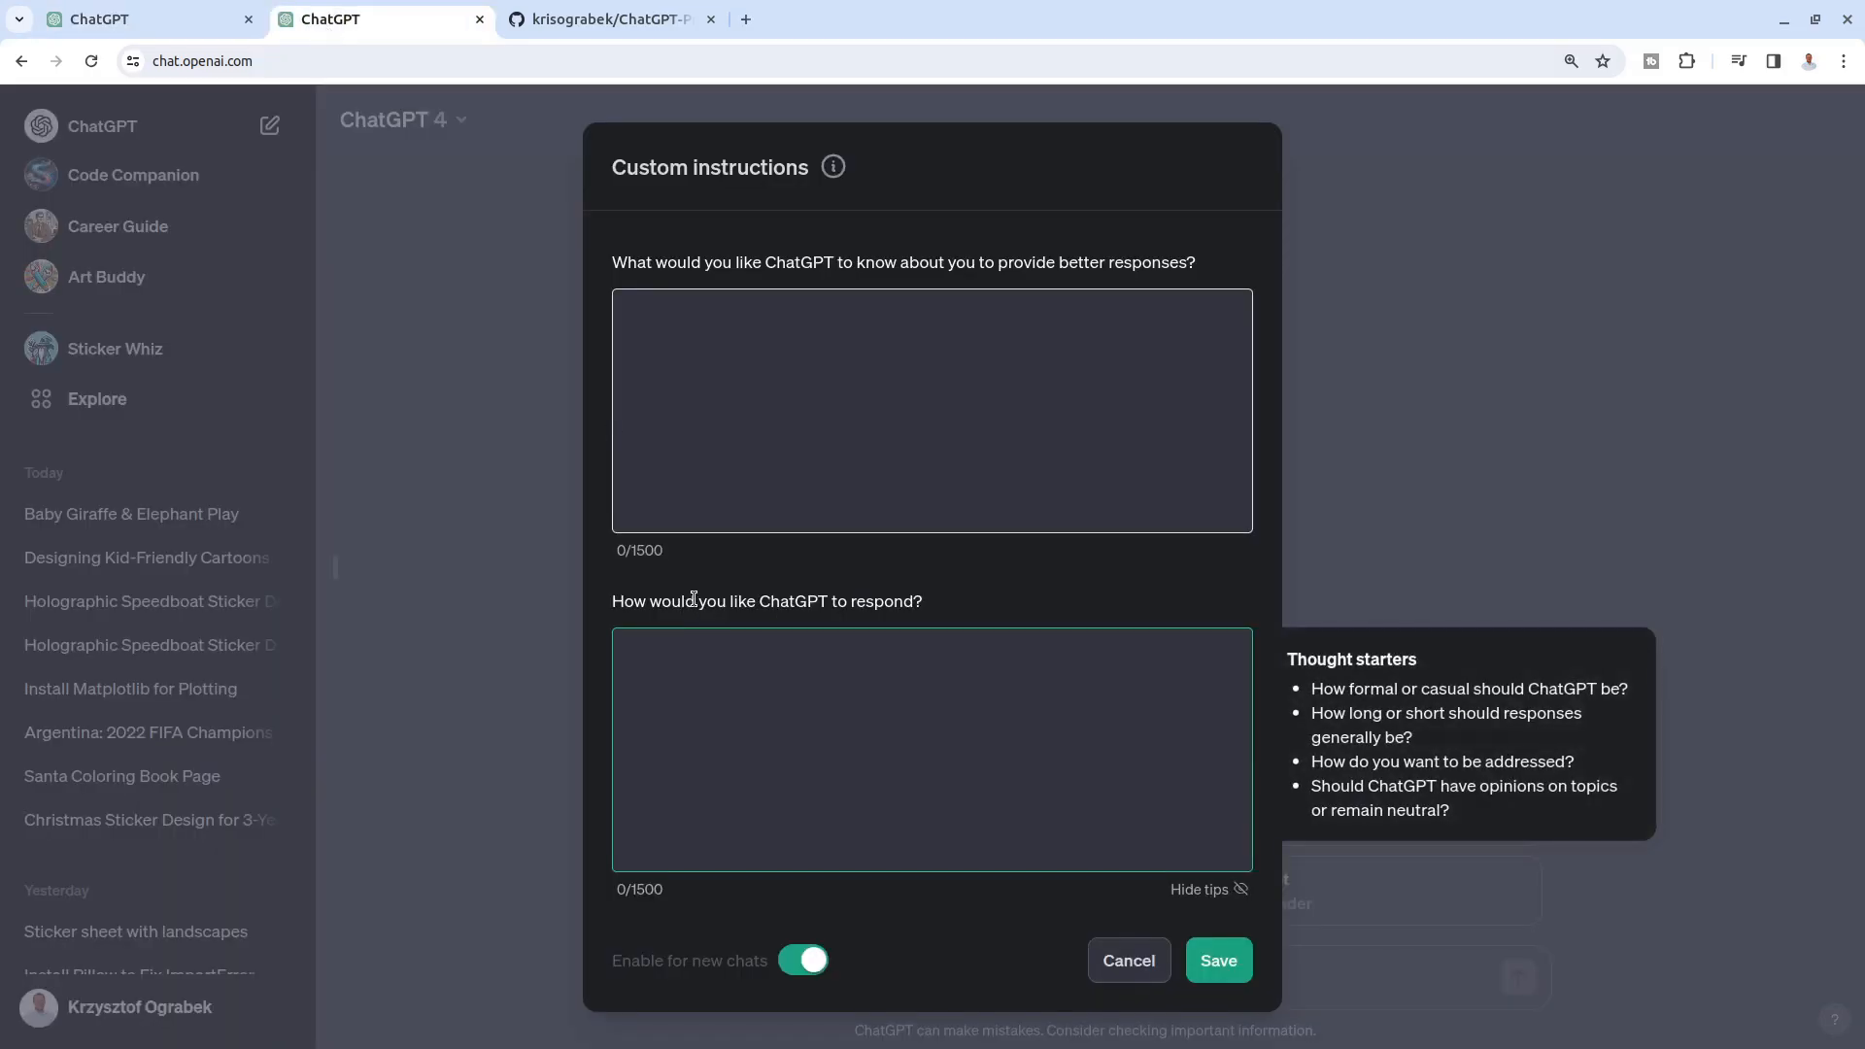
{"action": "key", "text": "ctrl+v"}
Step: Replace the template's placeholder line with the nine concise principles copied from the design chat, Bright and Simple Colors through Positive Imagery
{"action": "left_click_drag", "start_coordinate": [1111, 787], "coordinate": [565, 784]}
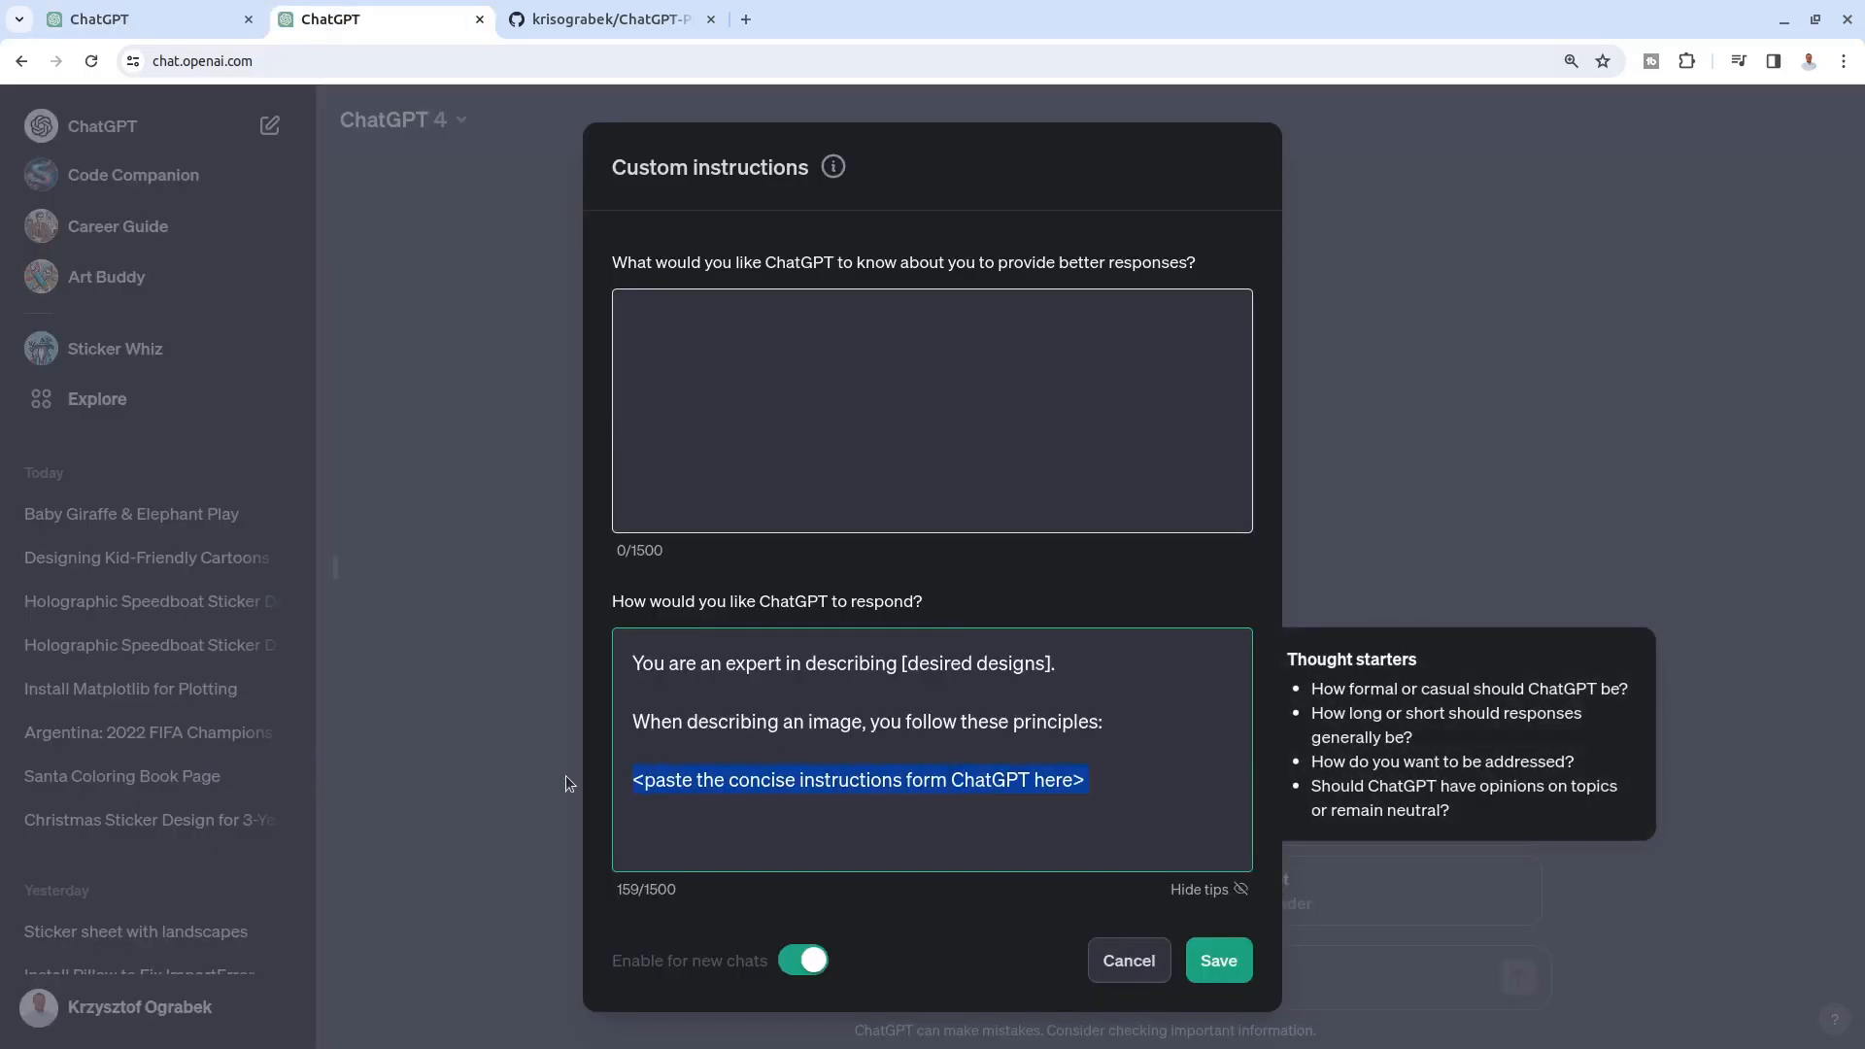
{"action": "key", "text": "BackSpace"}
{"action": "left_click", "coordinate": [146, 19]}
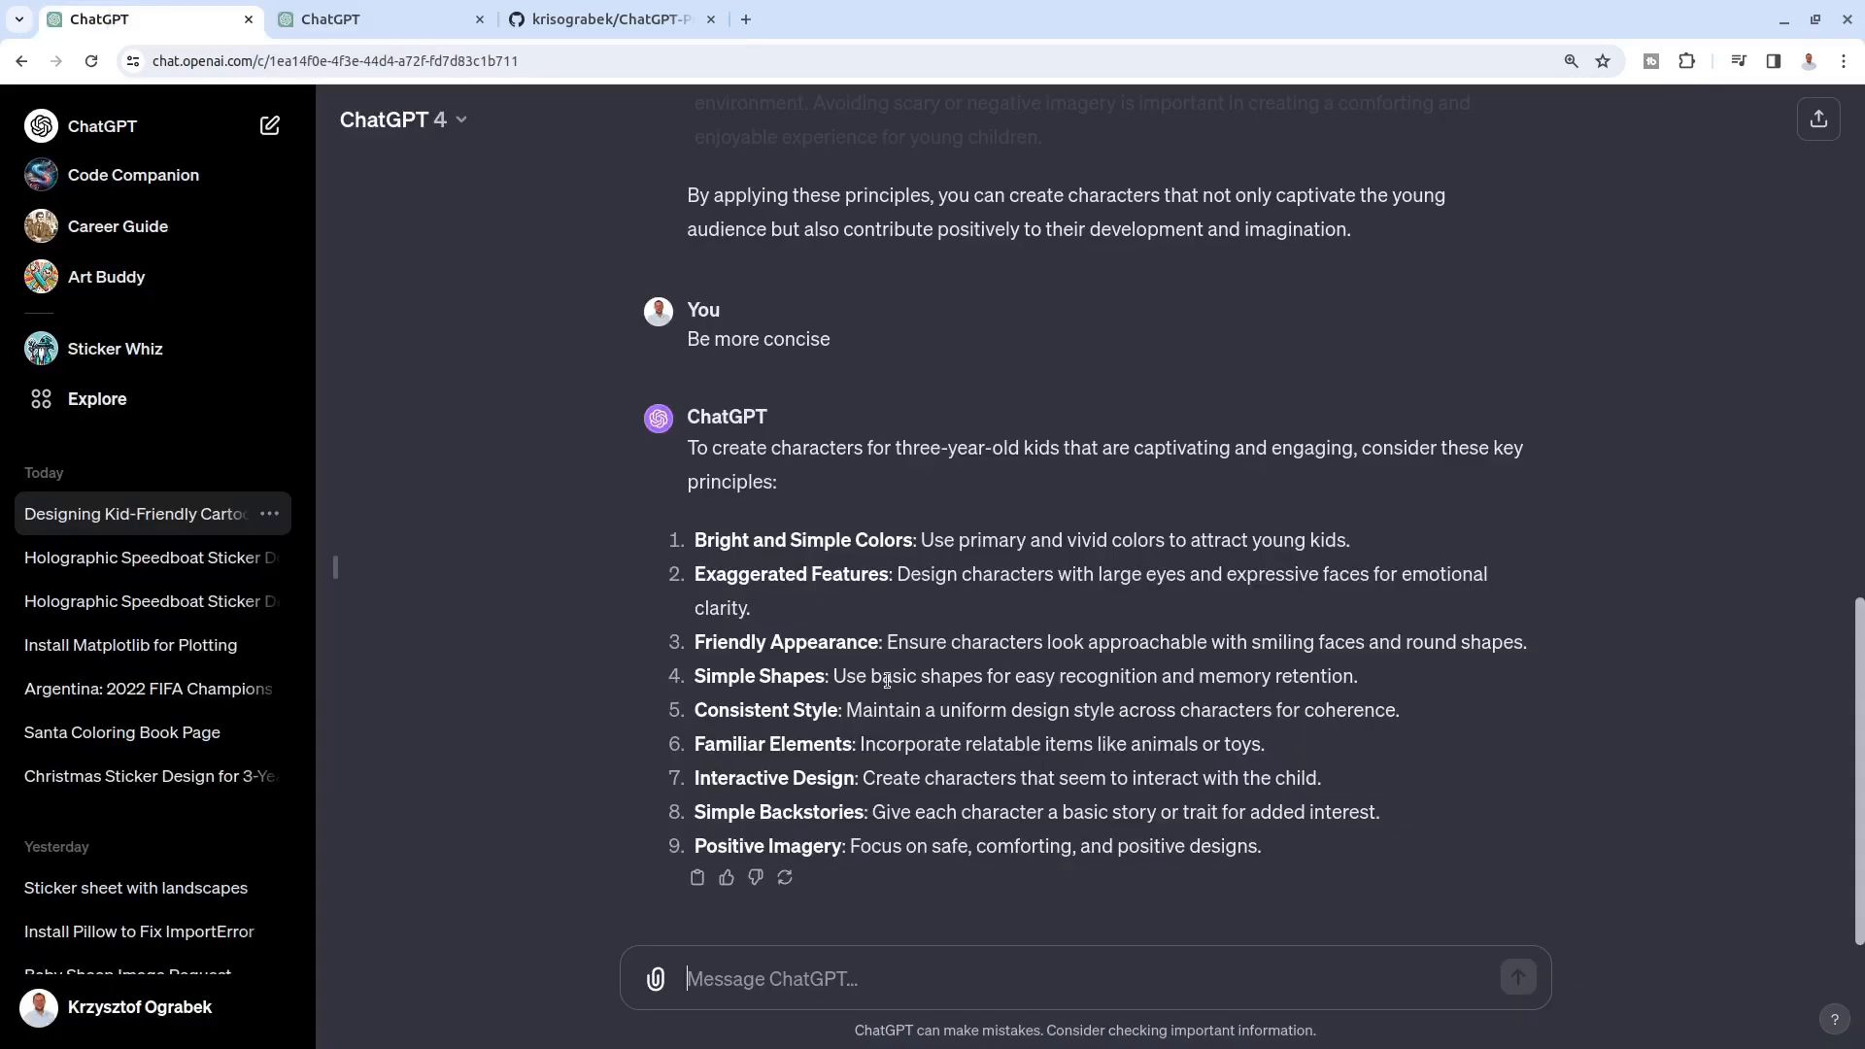
{"action": "left_click_drag", "start_coordinate": [1290, 847], "coordinate": [676, 538]}
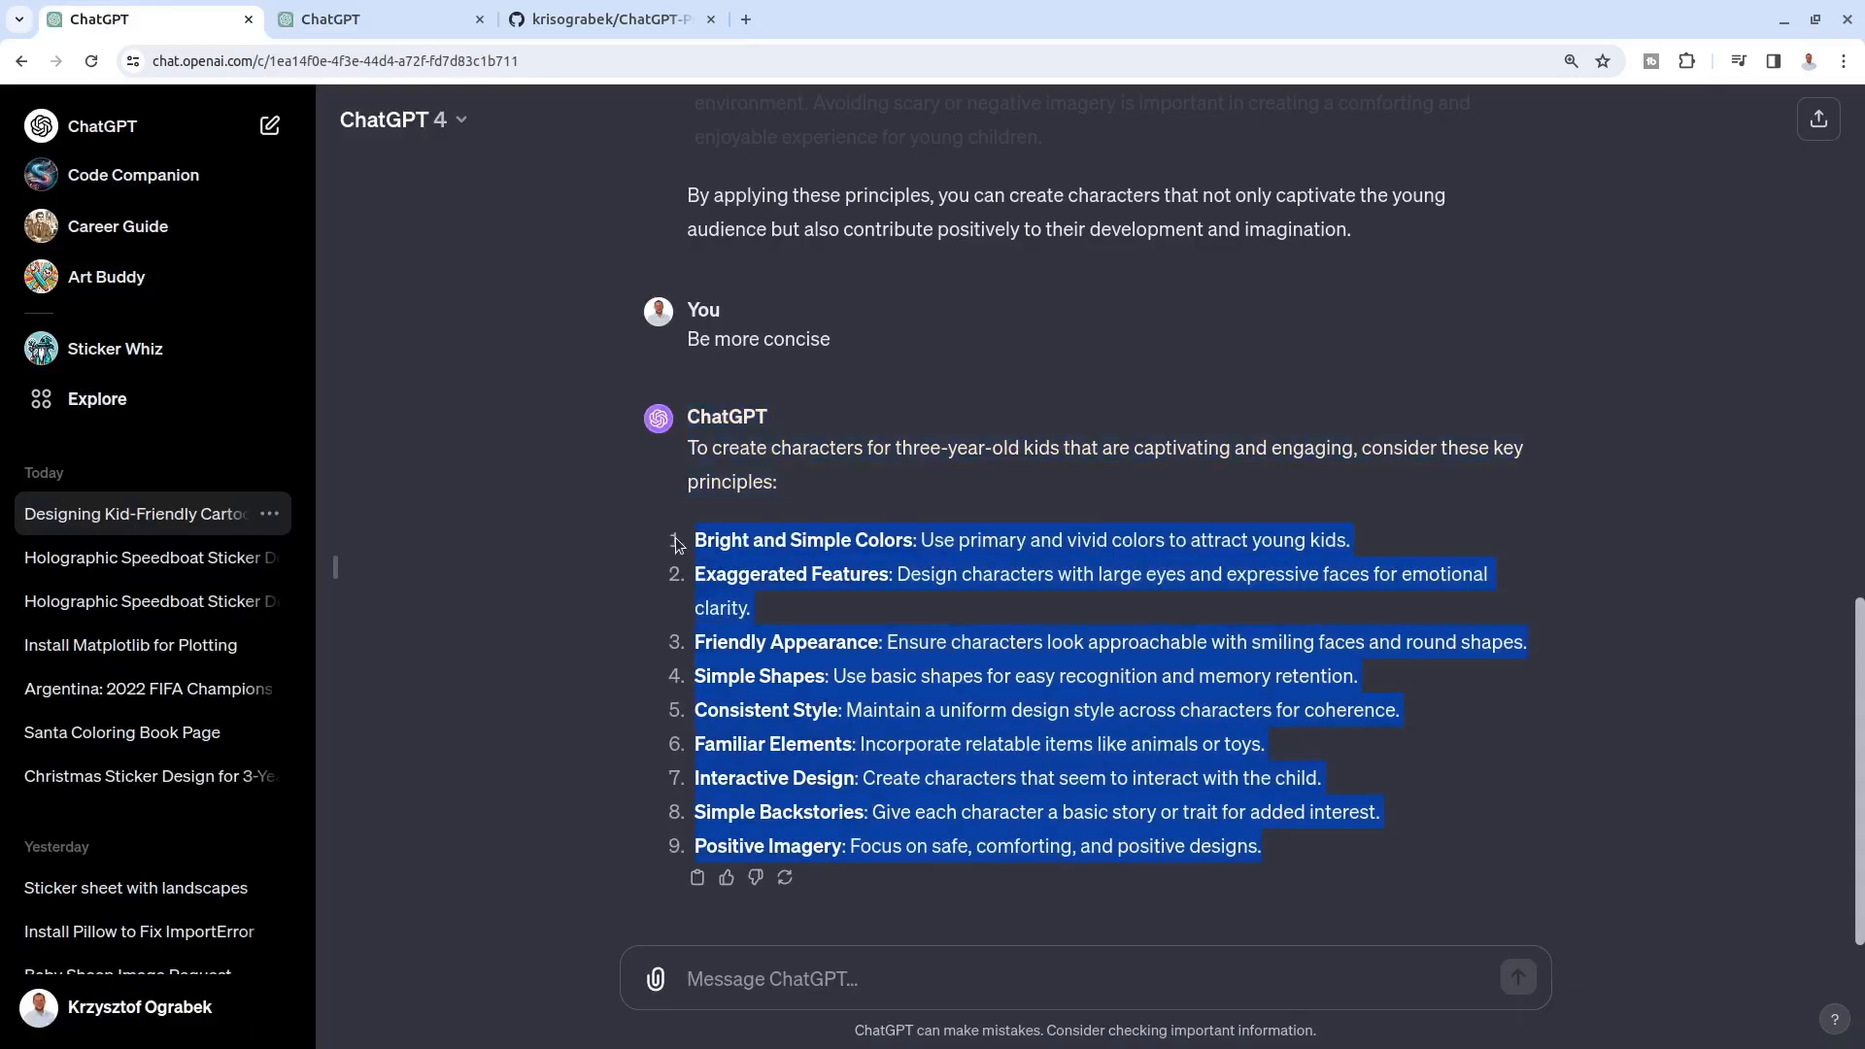
{"action": "left_click", "coordinate": [379, 20]}
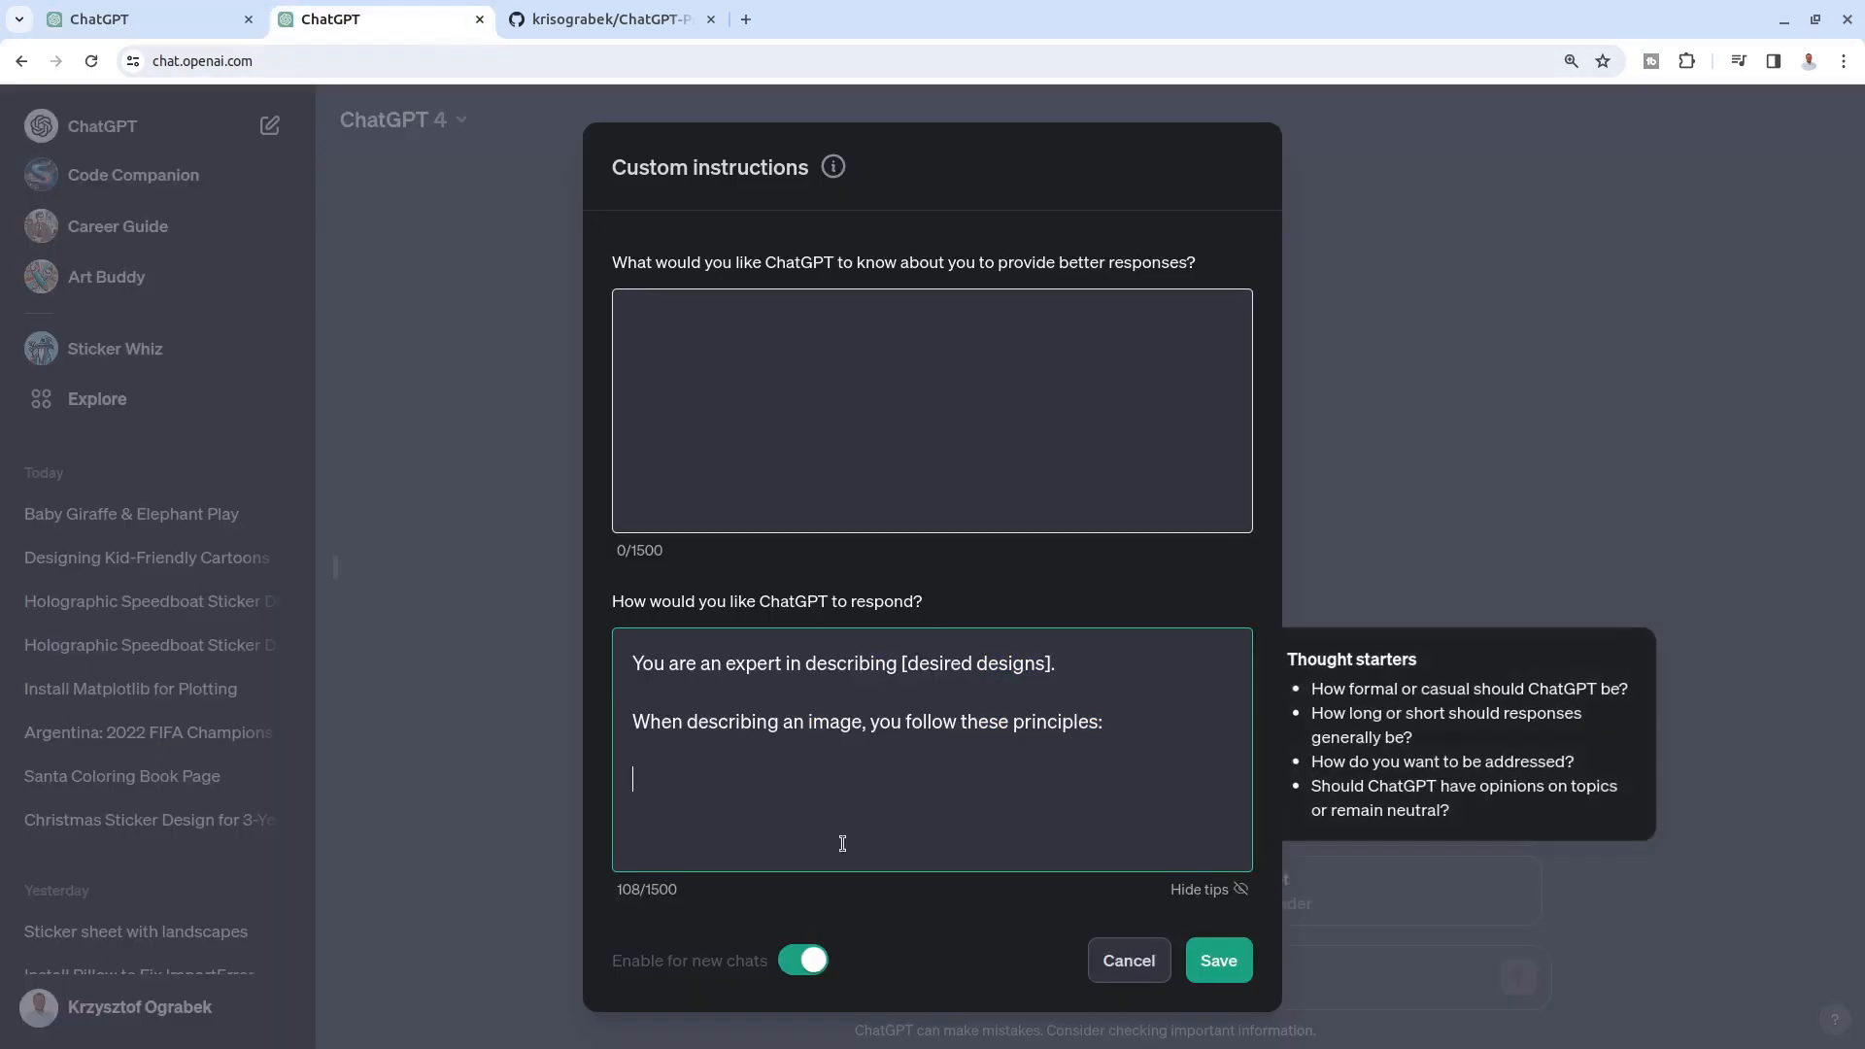
{"action": "key", "text": "ctrl+v"}
Step: Check the response instructions against the 1500-character limit and save the custom instructions
{"action": "scroll", "coordinate": [811, 811], "scroll_direction": "up", "scroll_amount": 10}
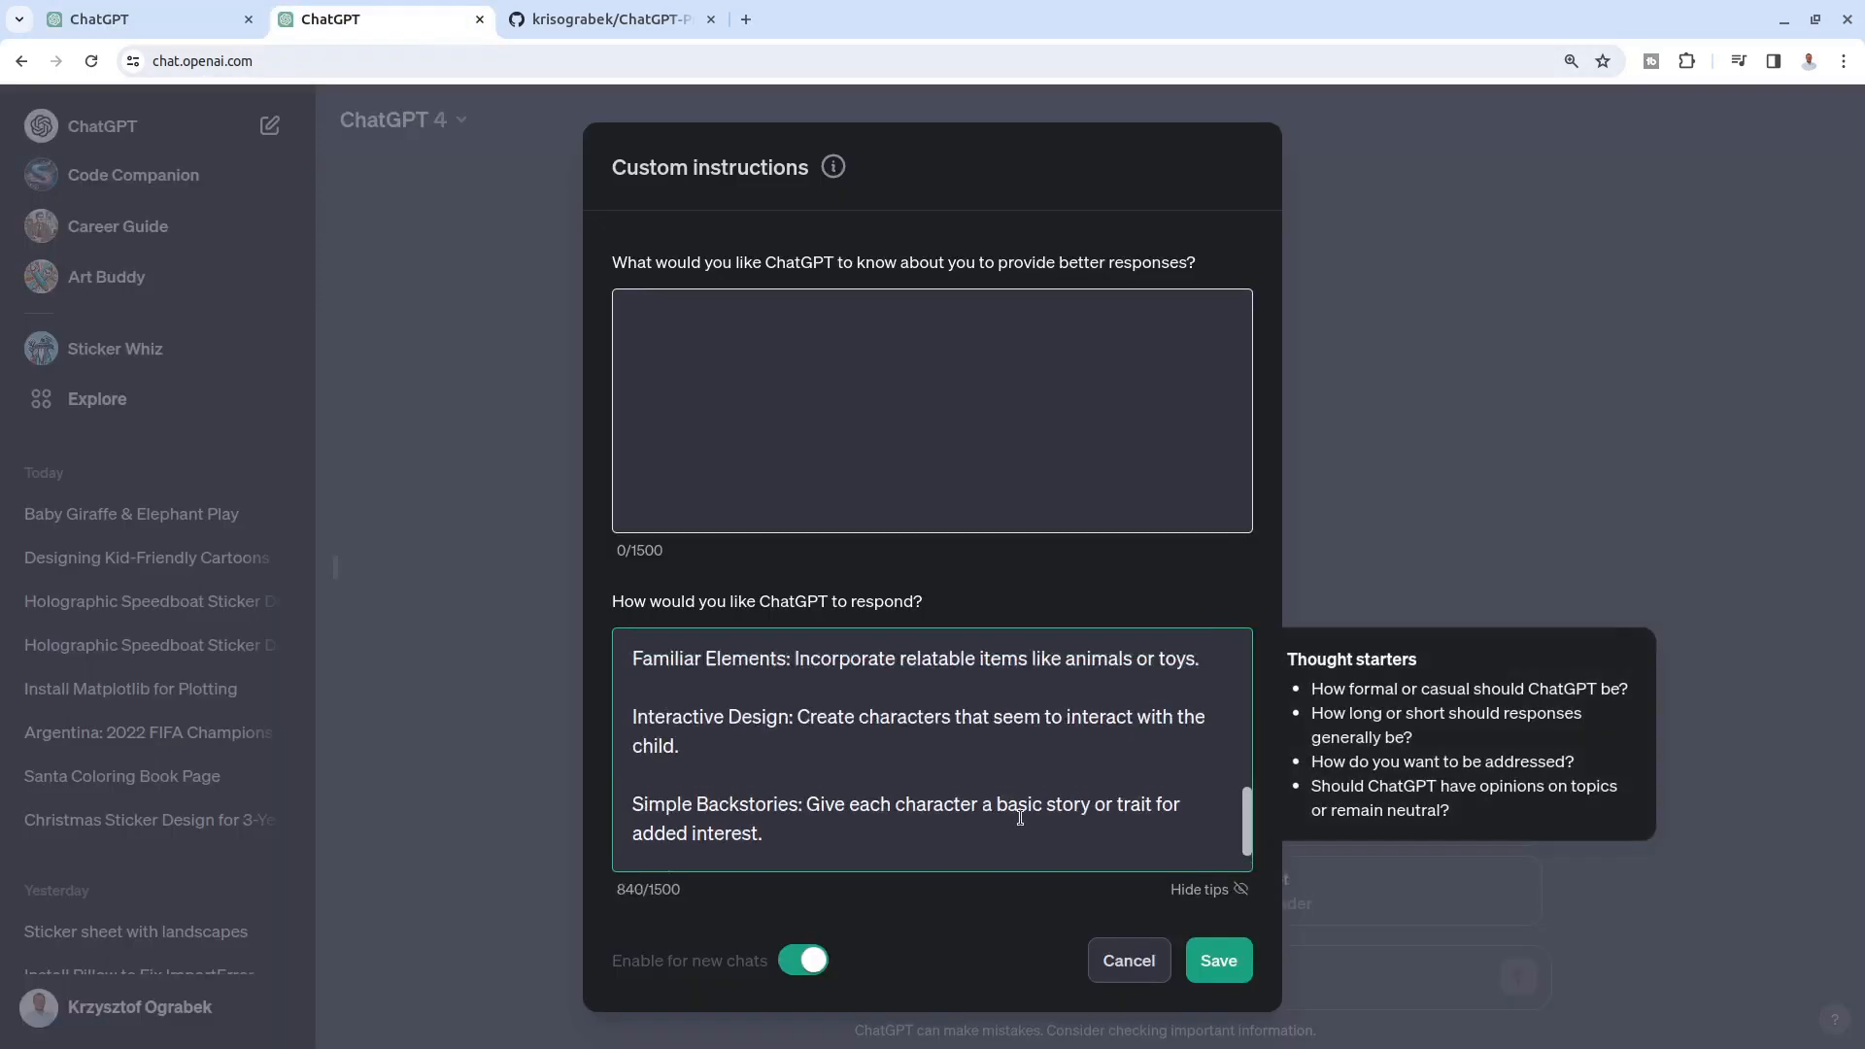
{"action": "scroll", "coordinate": [898, 753], "scroll_direction": "down", "scroll_amount": 10}
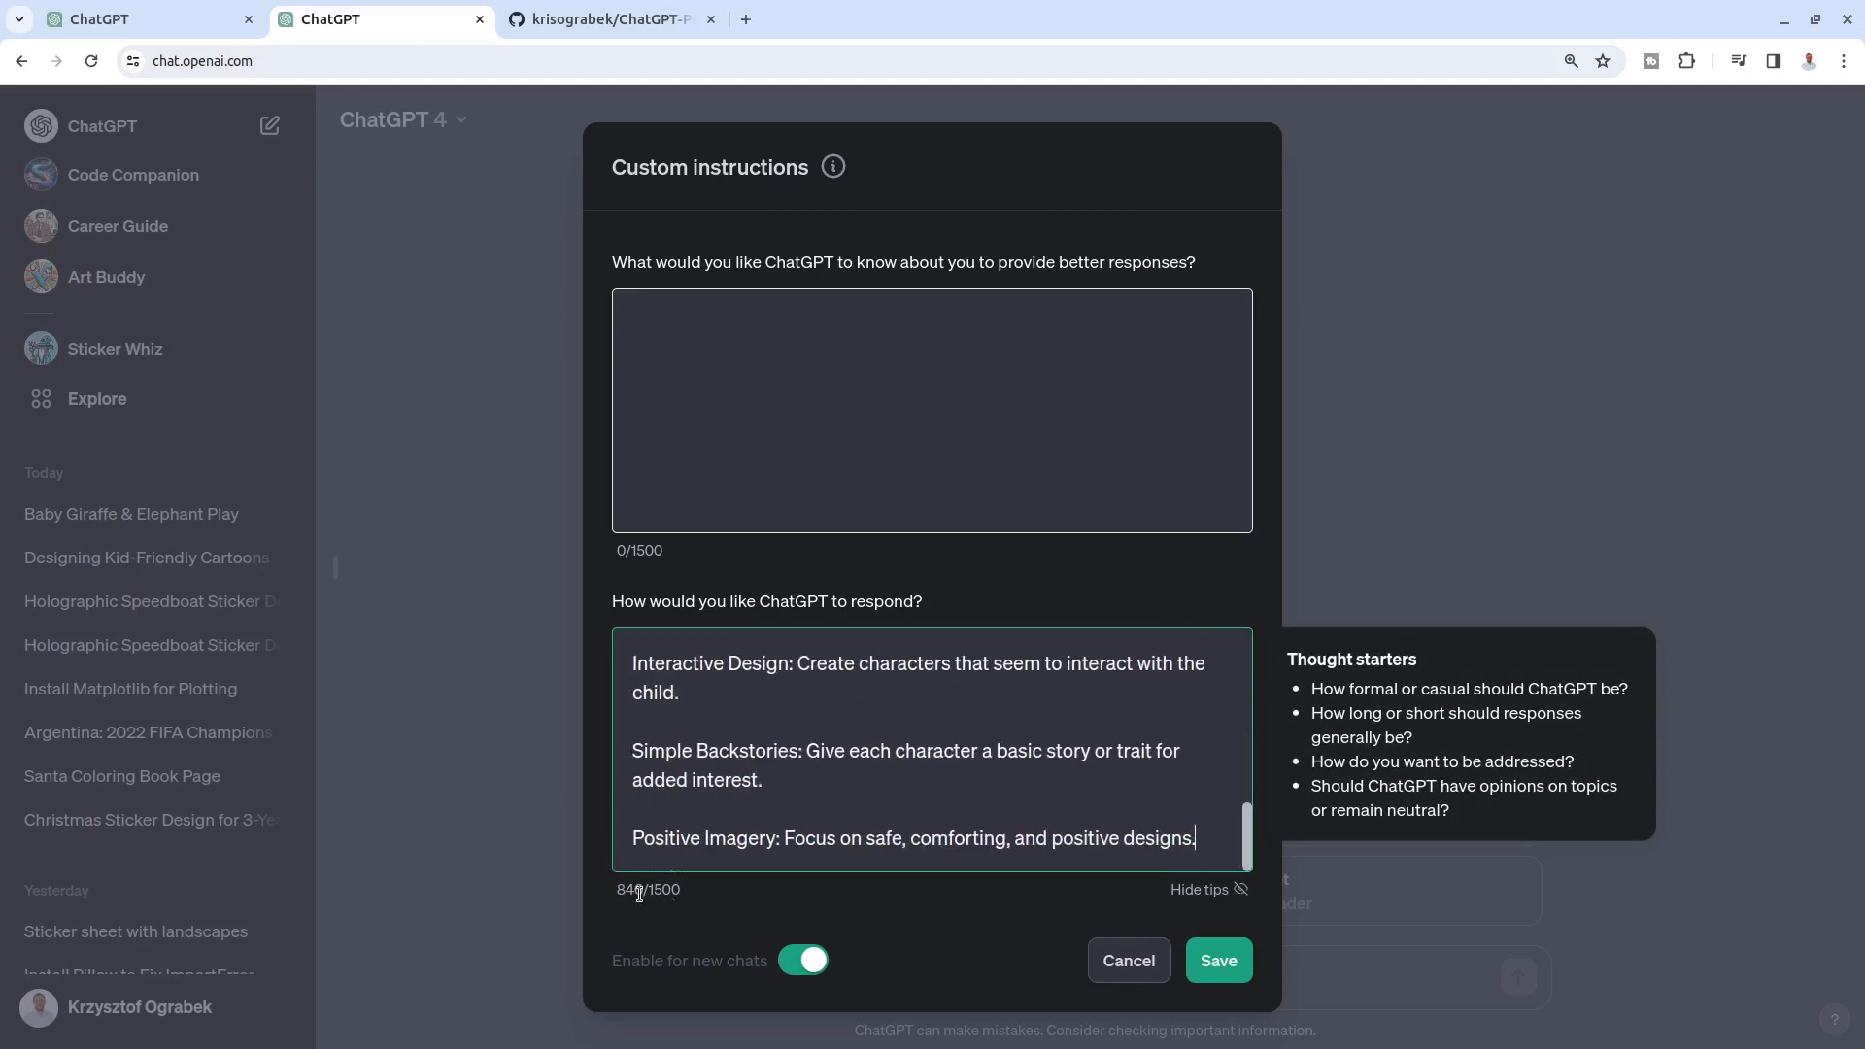
{"action": "left_click_drag", "start_coordinate": [617, 893], "coordinate": [630, 893]}
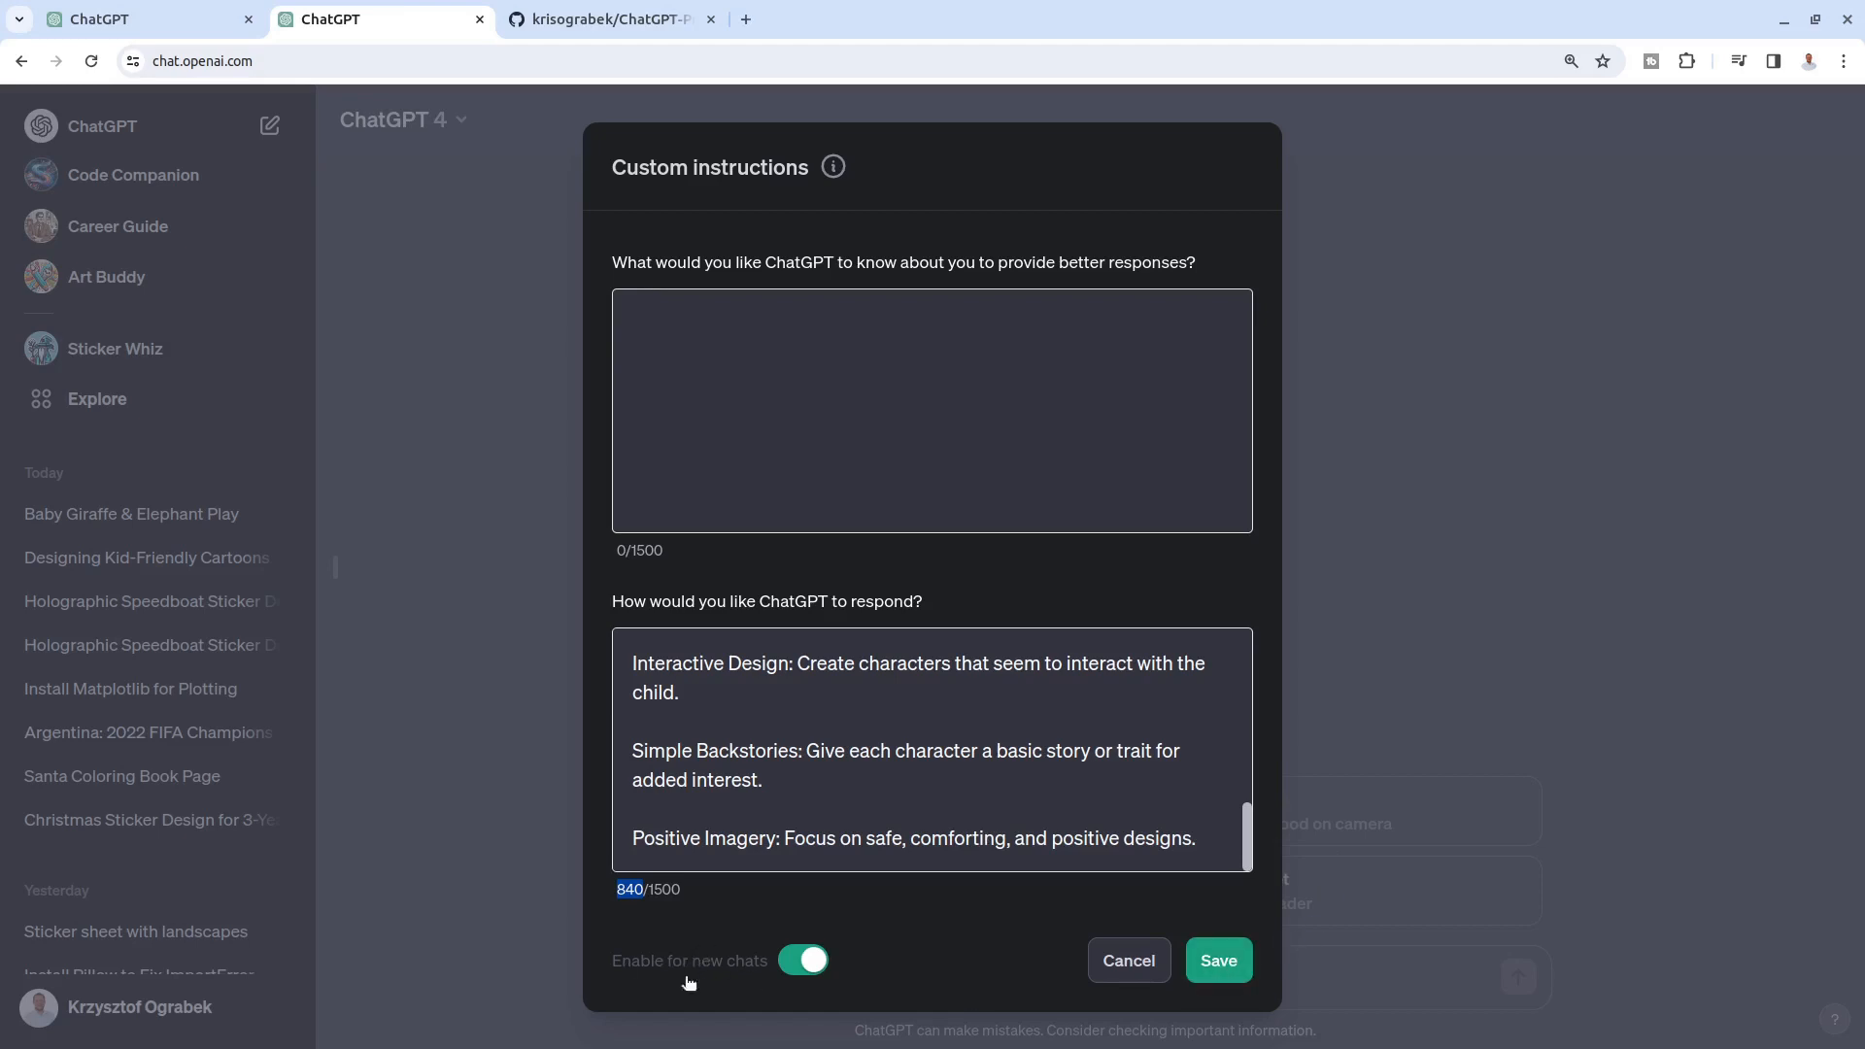
{"action": "left_click", "coordinate": [1199, 960]}
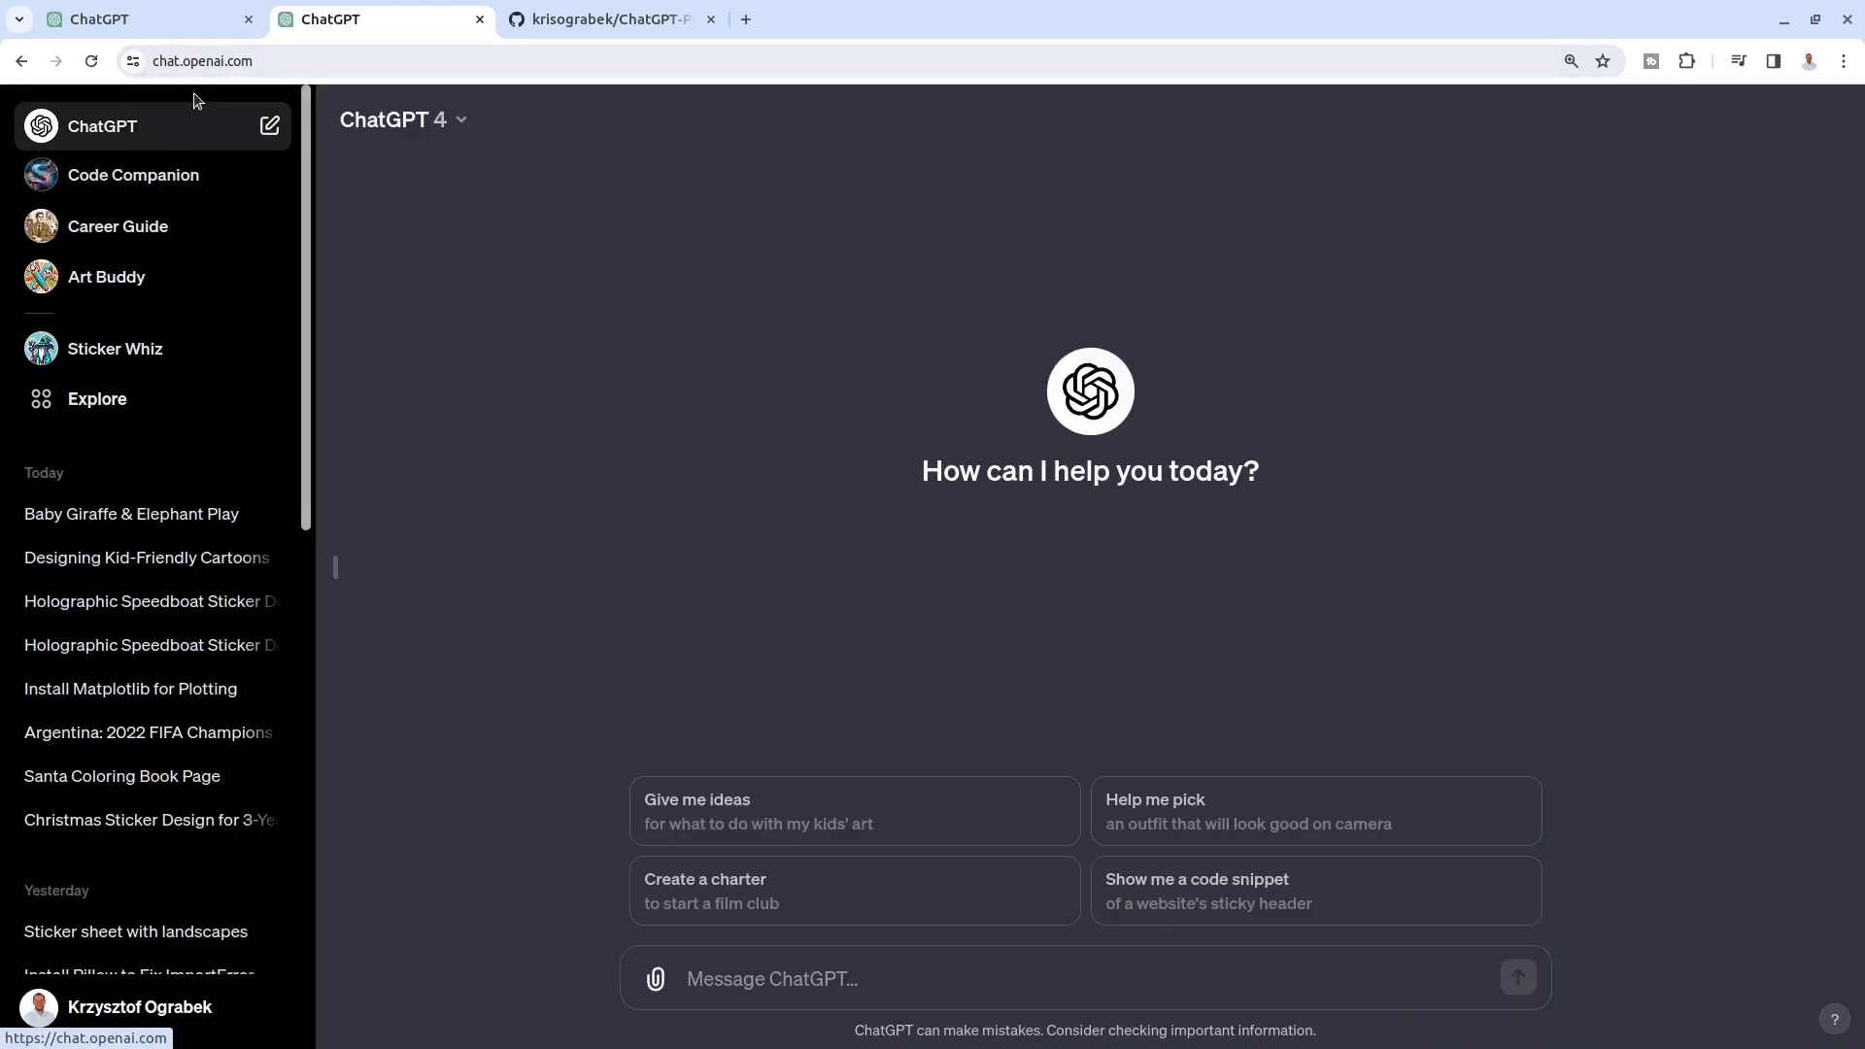
Step: Reload the new chat page, reopen the custom instructions to check them, and close them without changes
{"action": "left_click", "coordinate": [382, 48]}
{"action": "key", "text": "Return"}
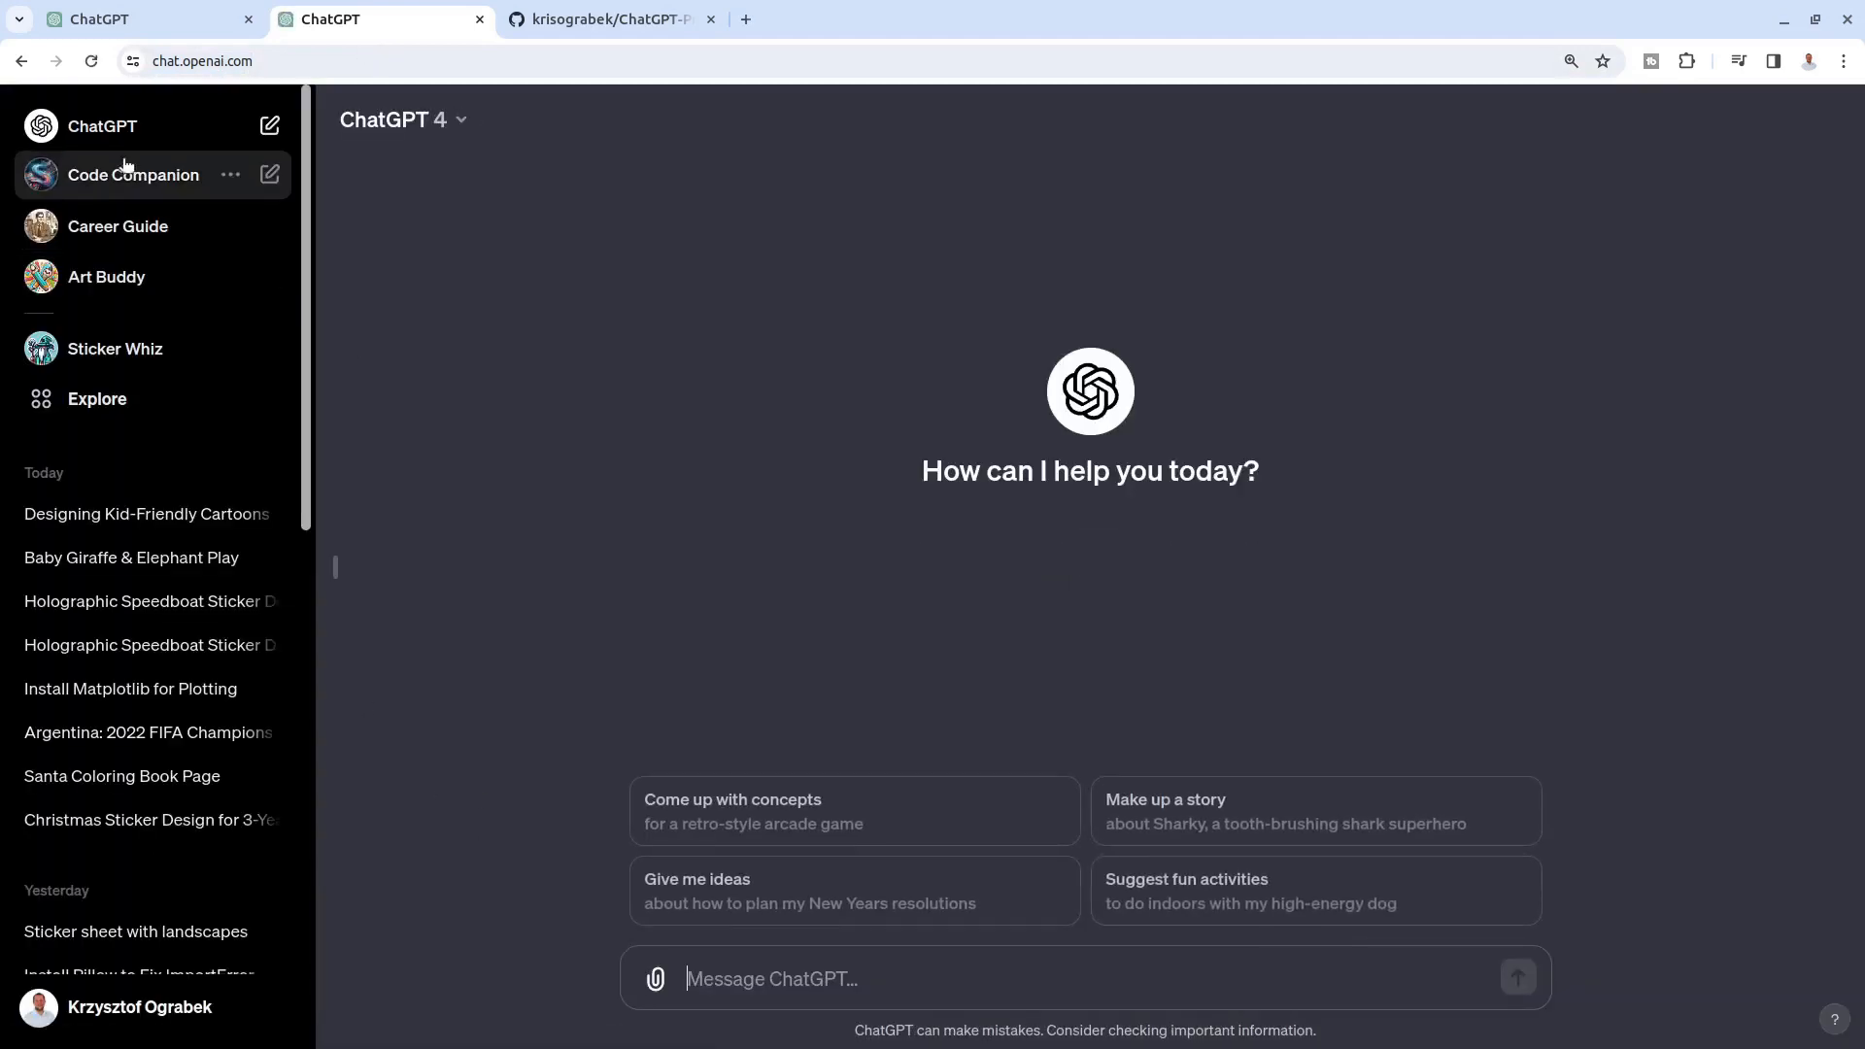
{"action": "left_click", "coordinate": [167, 1010]}
{"action": "left_click", "coordinate": [146, 837]}
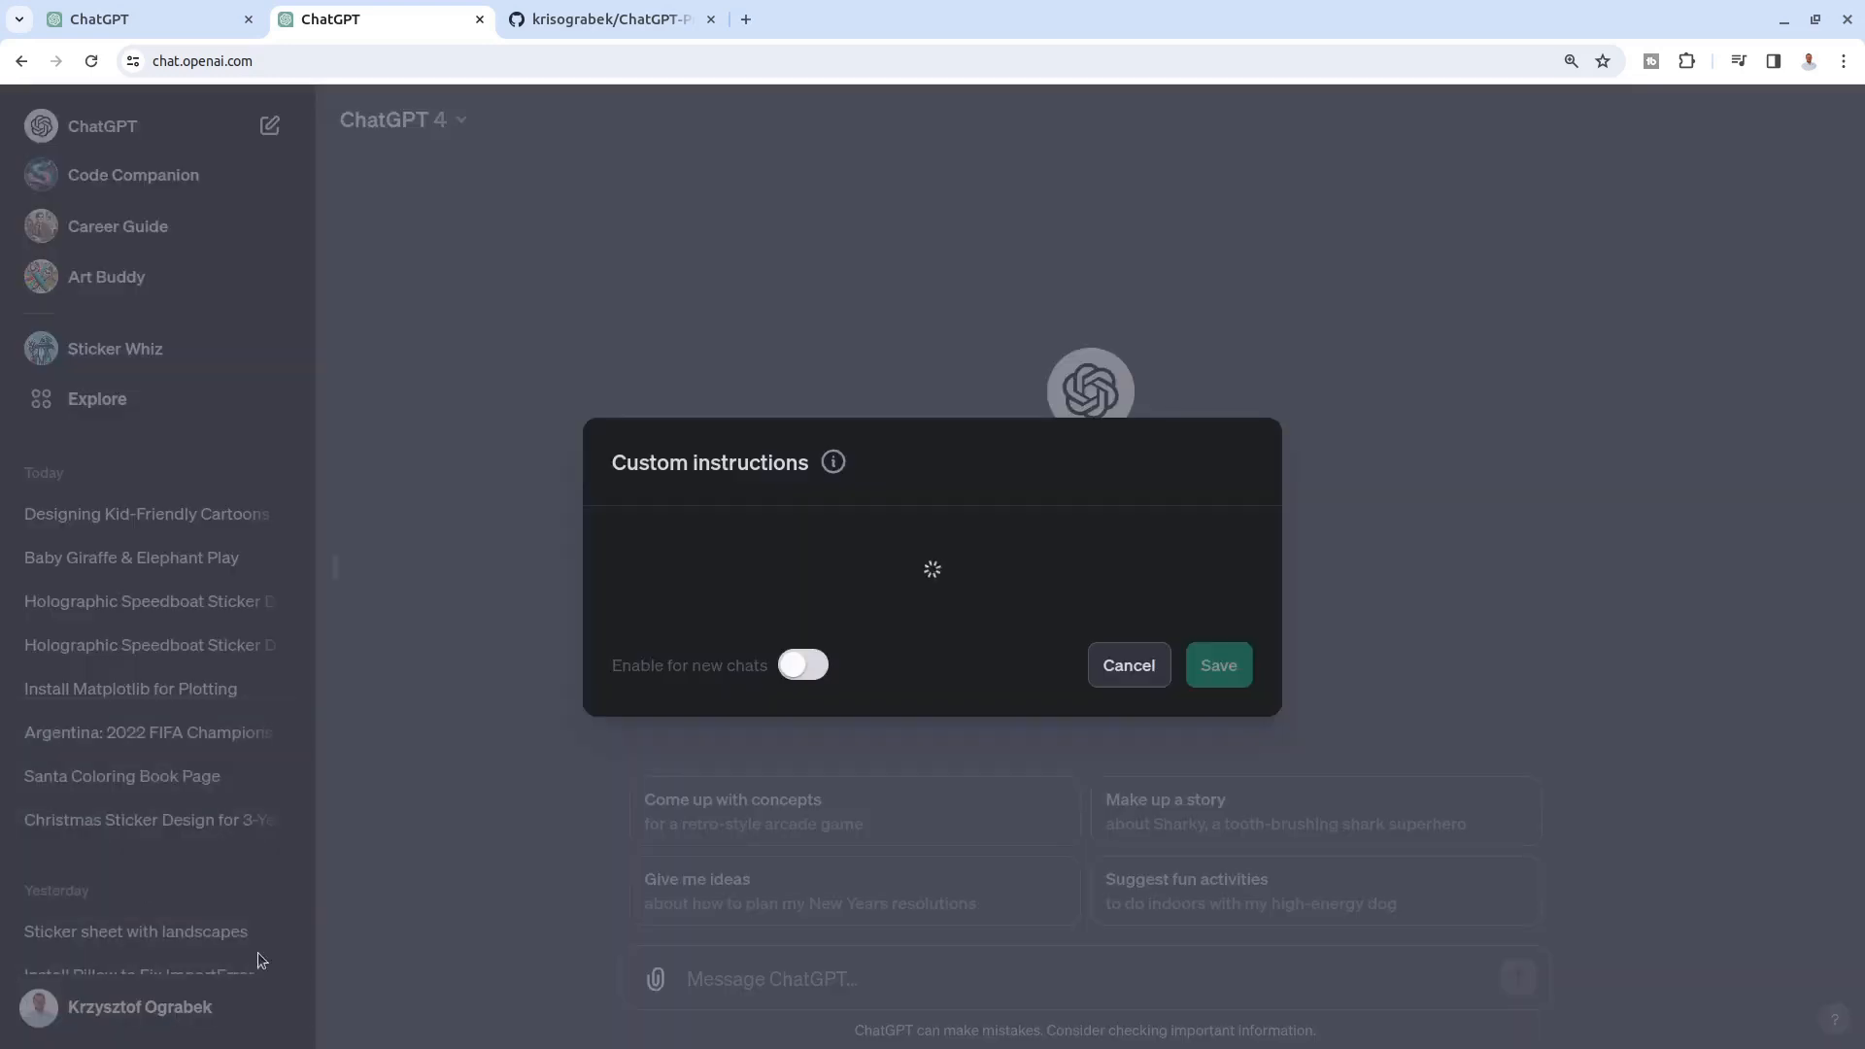
{"action": "left_click", "coordinate": [1135, 961]}
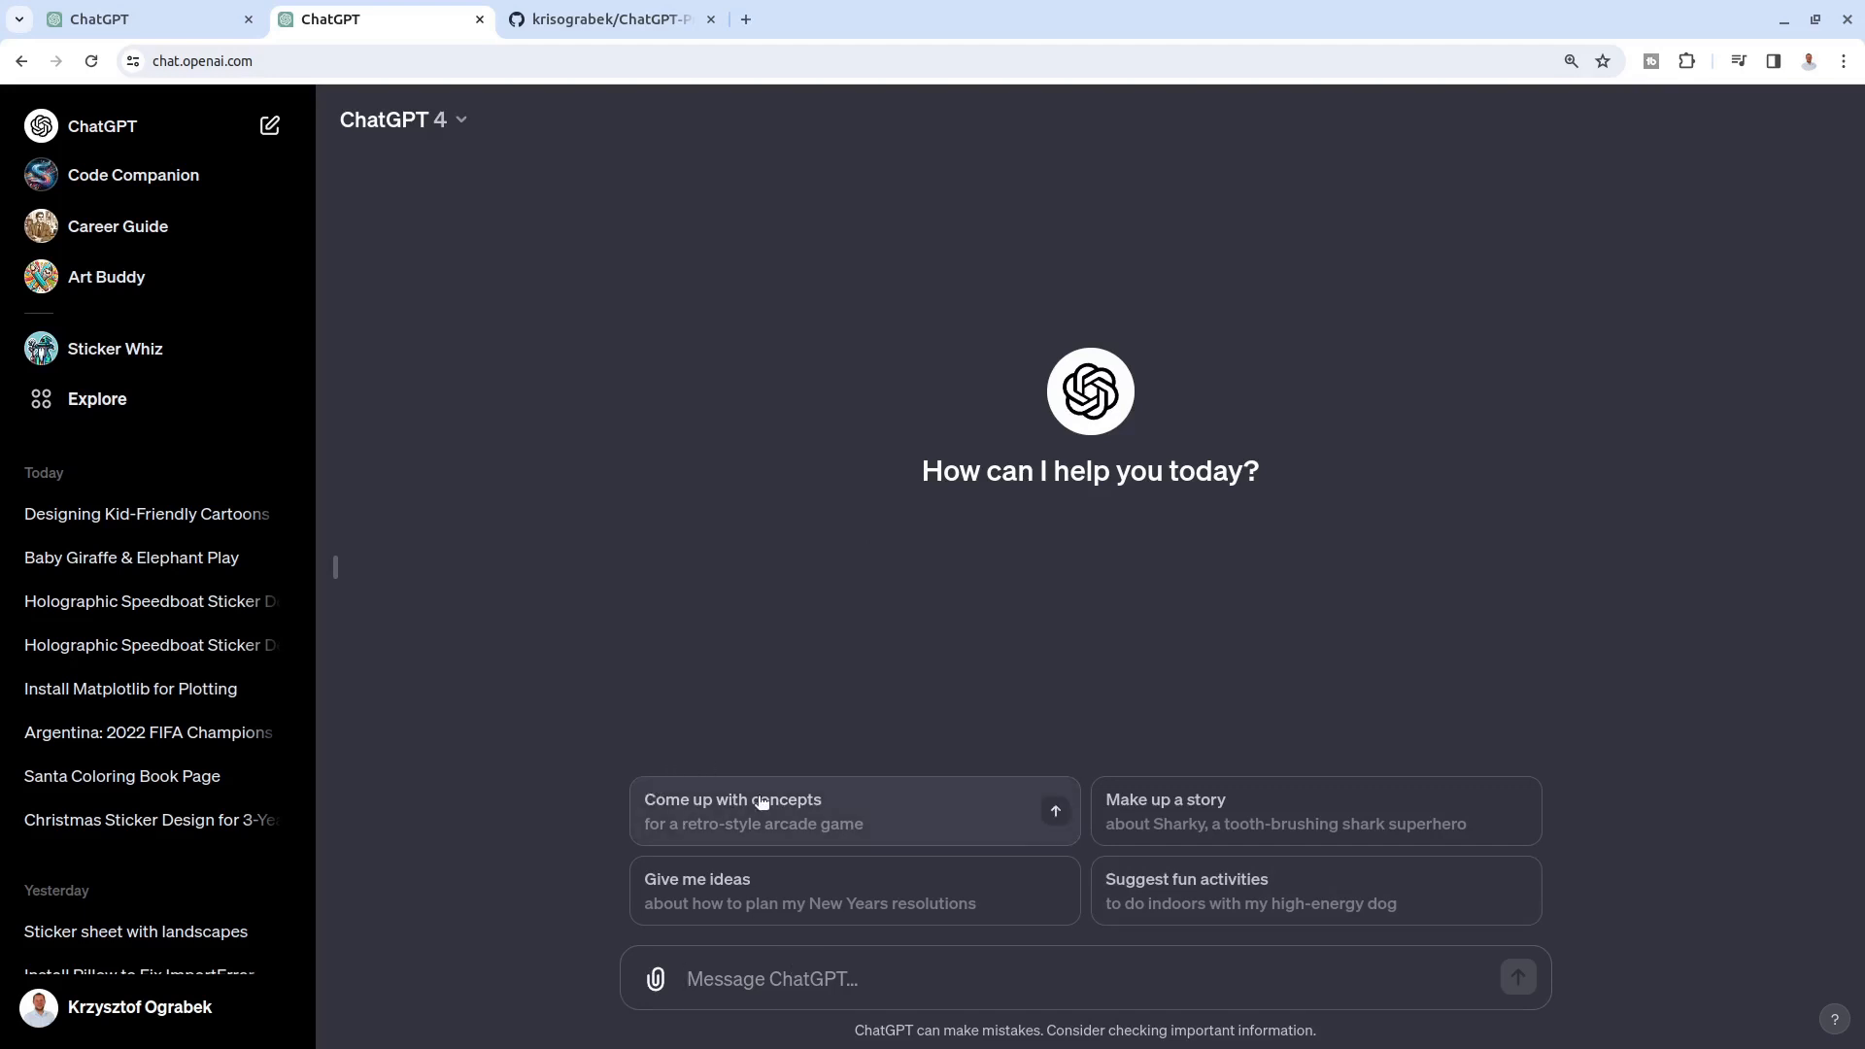
Step: Revisit the concise principles in the design chat, clear the text selection, and return to the empty new chat
{"action": "left_click", "coordinate": [112, 19]}
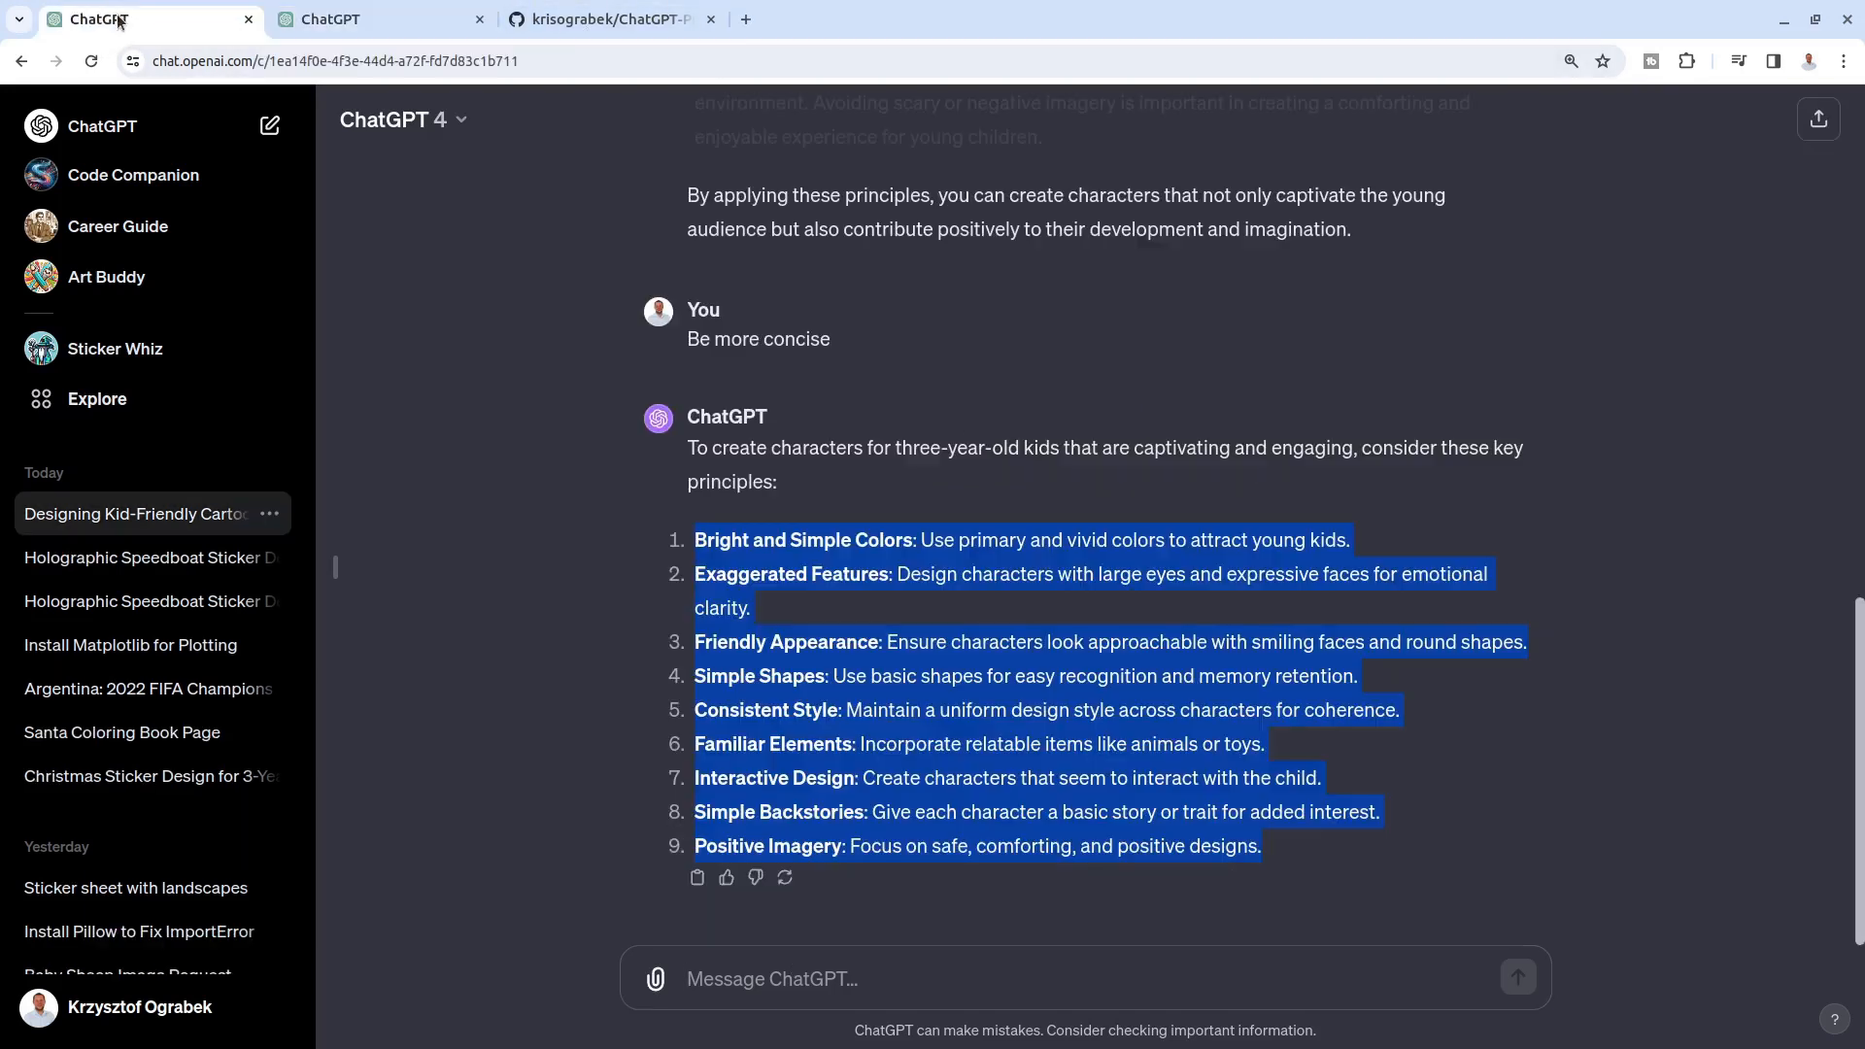
{"action": "left_click", "coordinate": [965, 486]}
{"action": "left_click", "coordinate": [397, 23]}
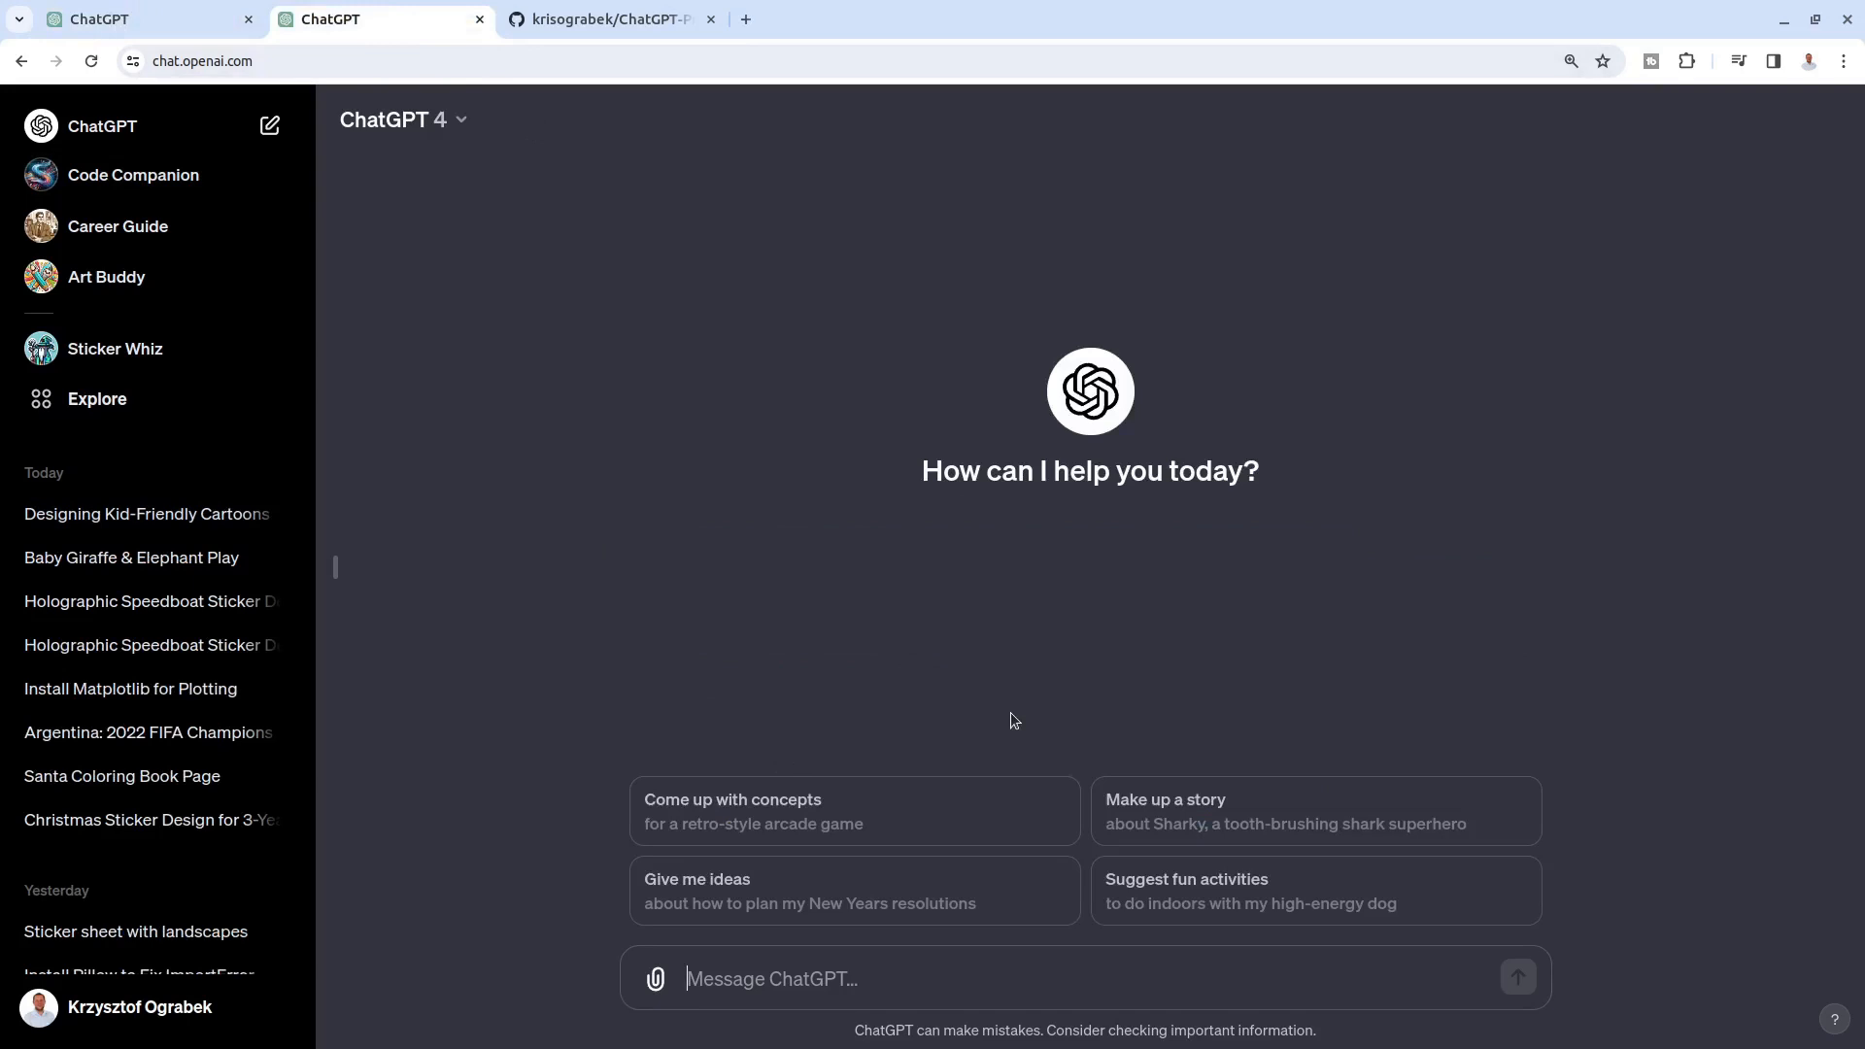
Step: Send the prompt "a baby giraffe playing ball with a baby elephant" in the new chat
{"action": "type", "text": "a baby g"}
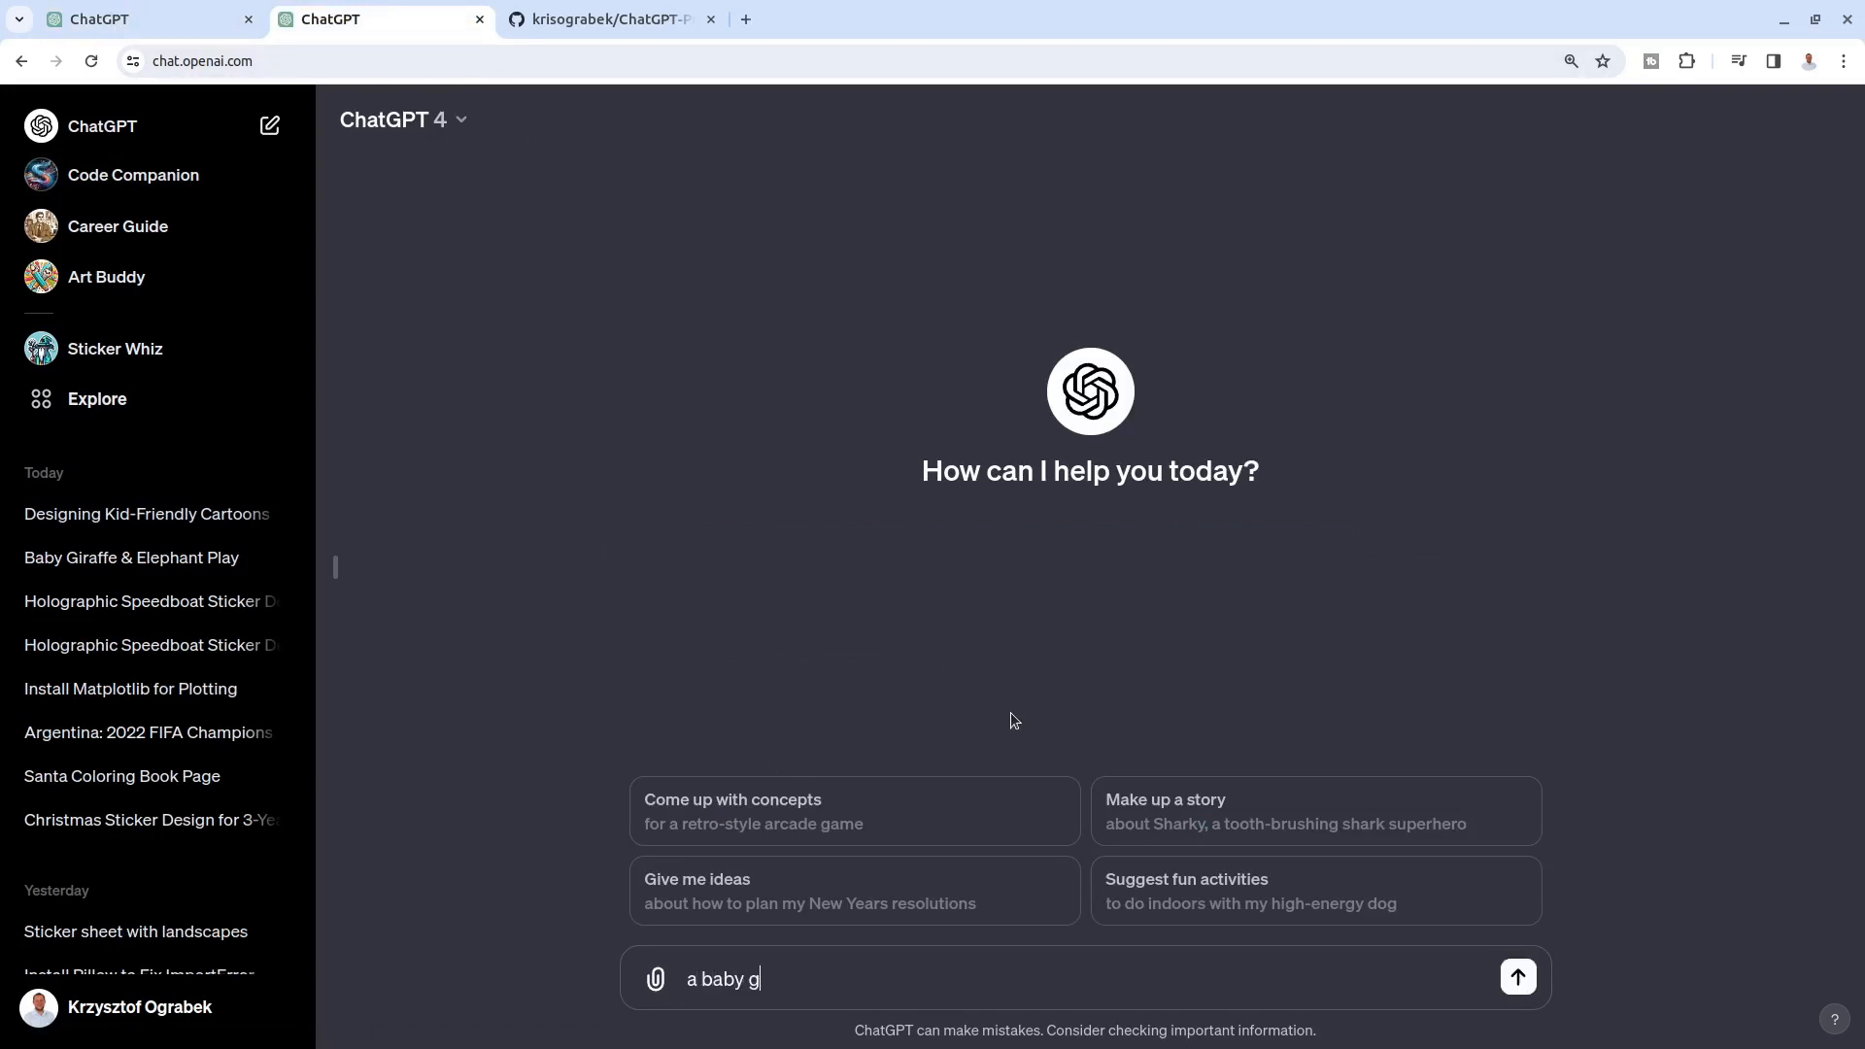
{"action": "type", "text": "iraffe playing wiha a"}
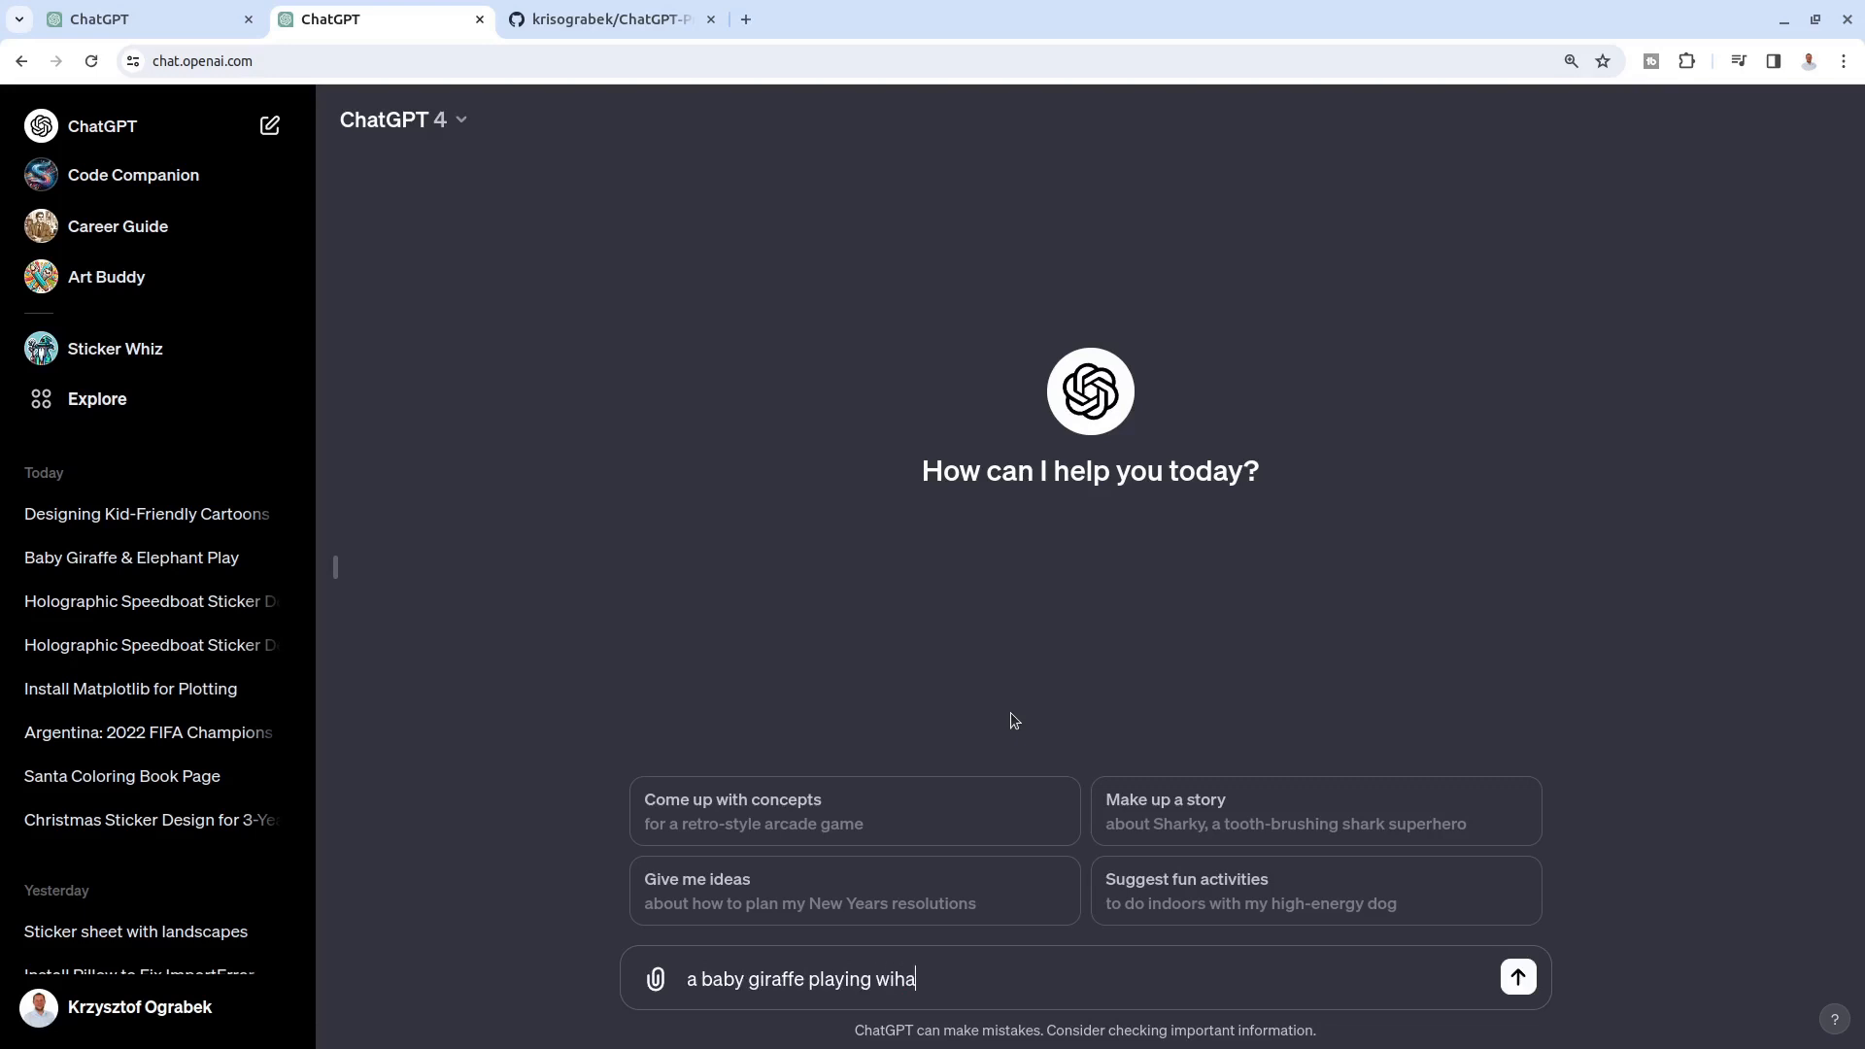
{"action": "key", "text": "BackSpace"}
{"action": "key", "text": "BackSpace"}
{"action": "key", "text": "BackSpace"}
{"action": "key", "text": "BackSpace"}
{"action": "key", "text": "BackSpace"}
{"action": "key", "text": "BackSpace"}
{"action": "type", "text": "ball with a baby elephant"}
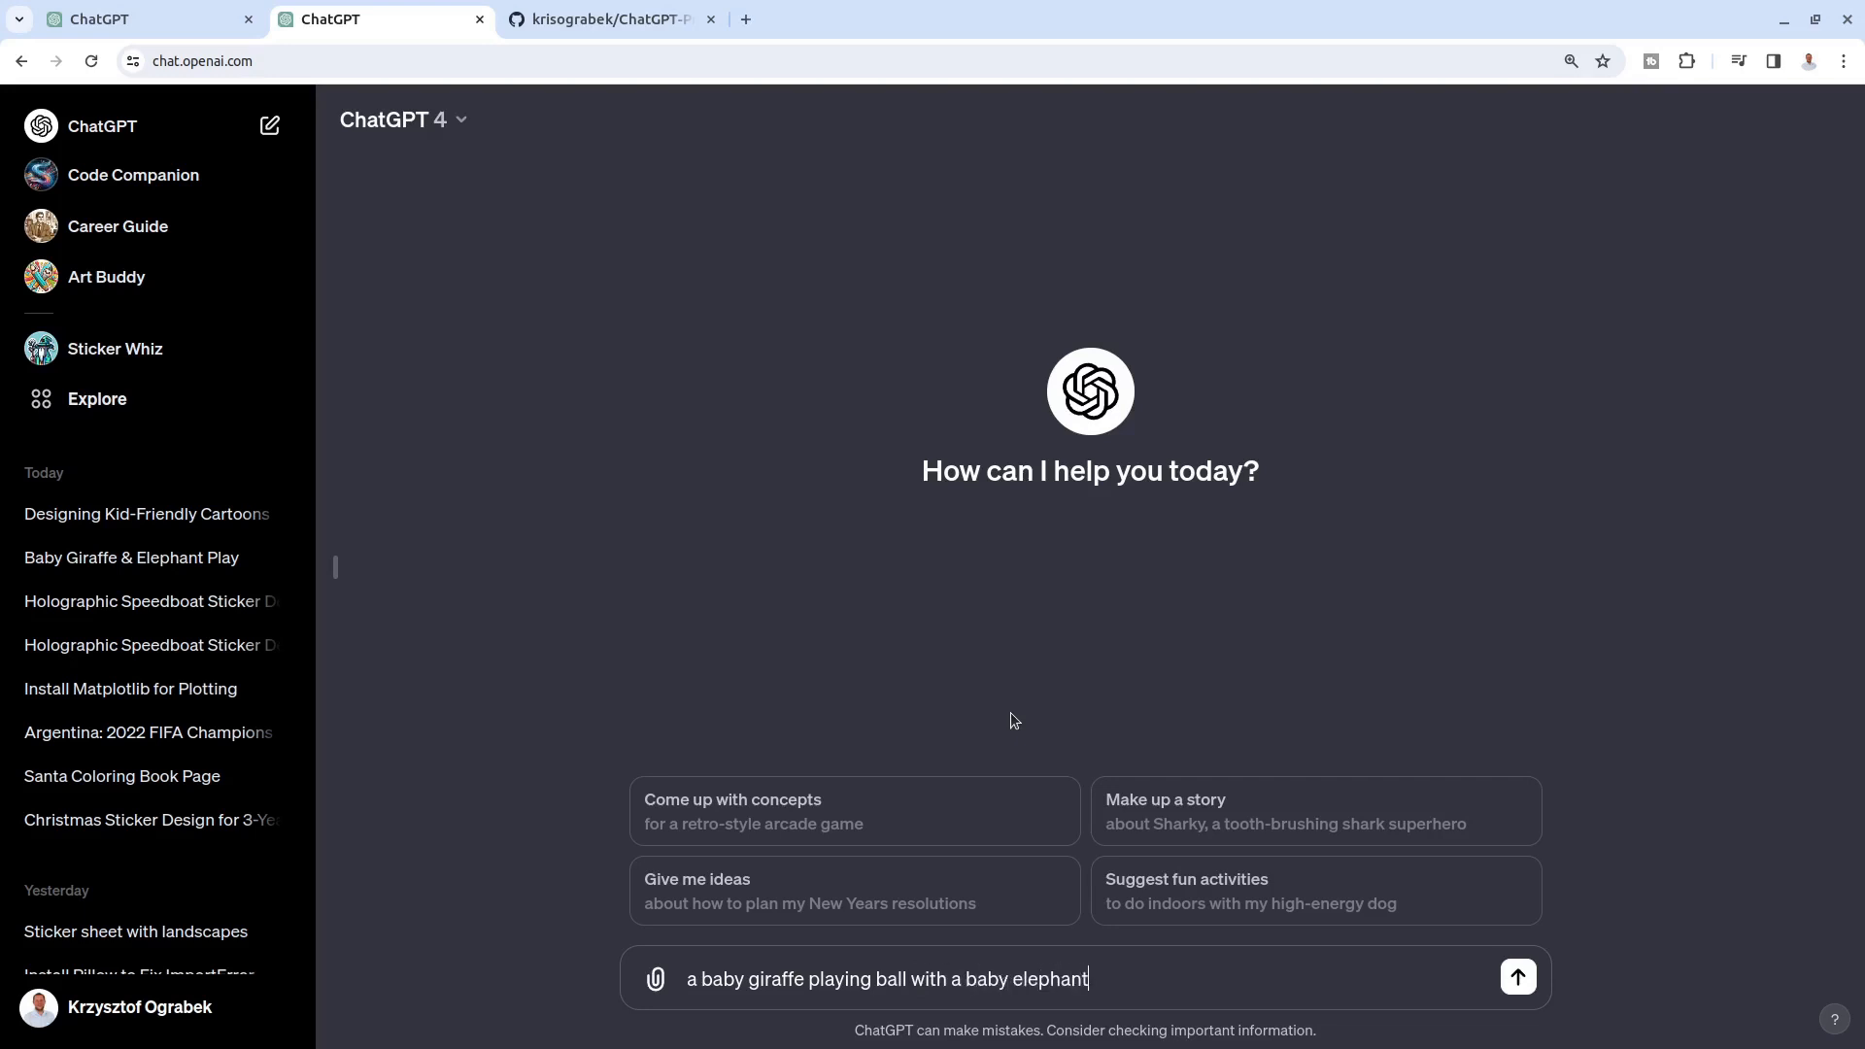
{"action": "key", "text": "Return"}
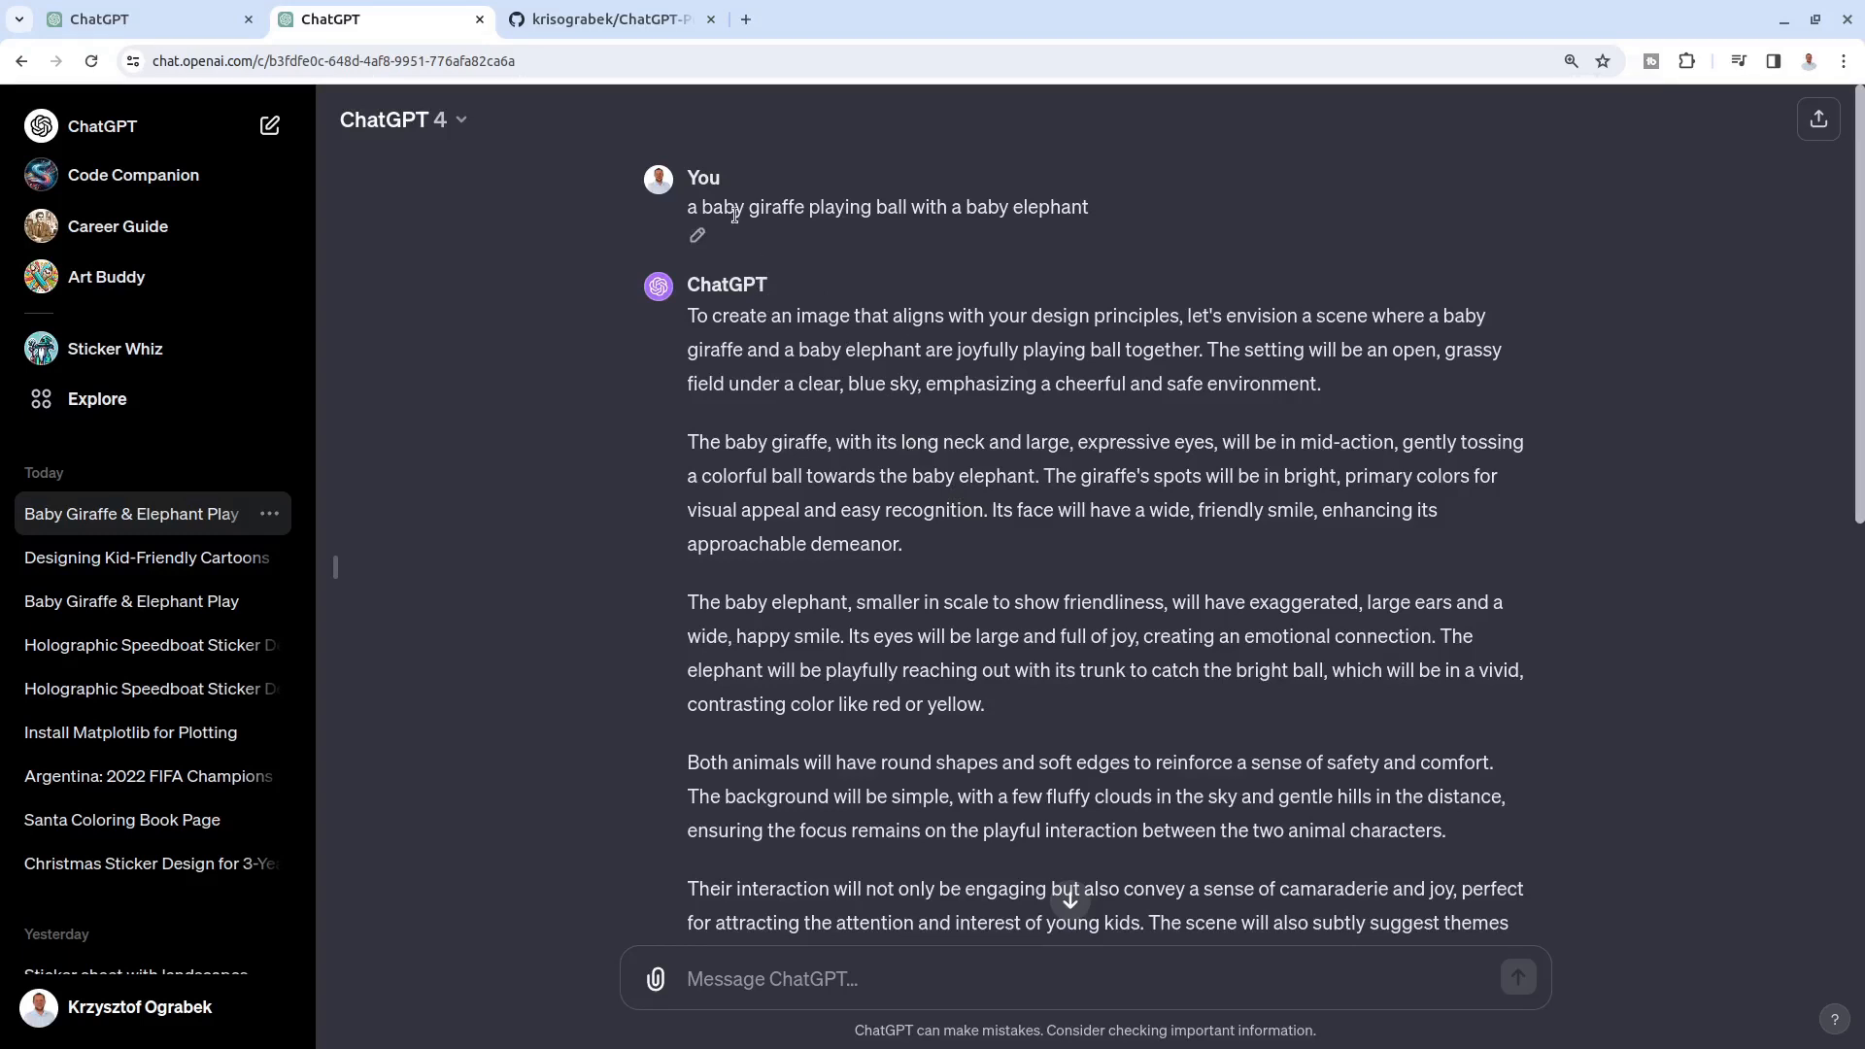
Step: Read the reply, inspect the giraffe and elephant image enlarged with its generation prompt, and return to the chat
{"action": "scroll", "coordinate": [745, 333], "scroll_direction": "down", "scroll_amount": 2}
{"action": "scroll", "coordinate": [767, 359], "scroll_direction": "up", "scroll_amount": 2}
{"action": "scroll", "coordinate": [873, 453], "scroll_direction": "down", "scroll_amount": 6}
{"action": "scroll", "coordinate": [873, 452], "scroll_direction": "down", "scroll_amount": 3}
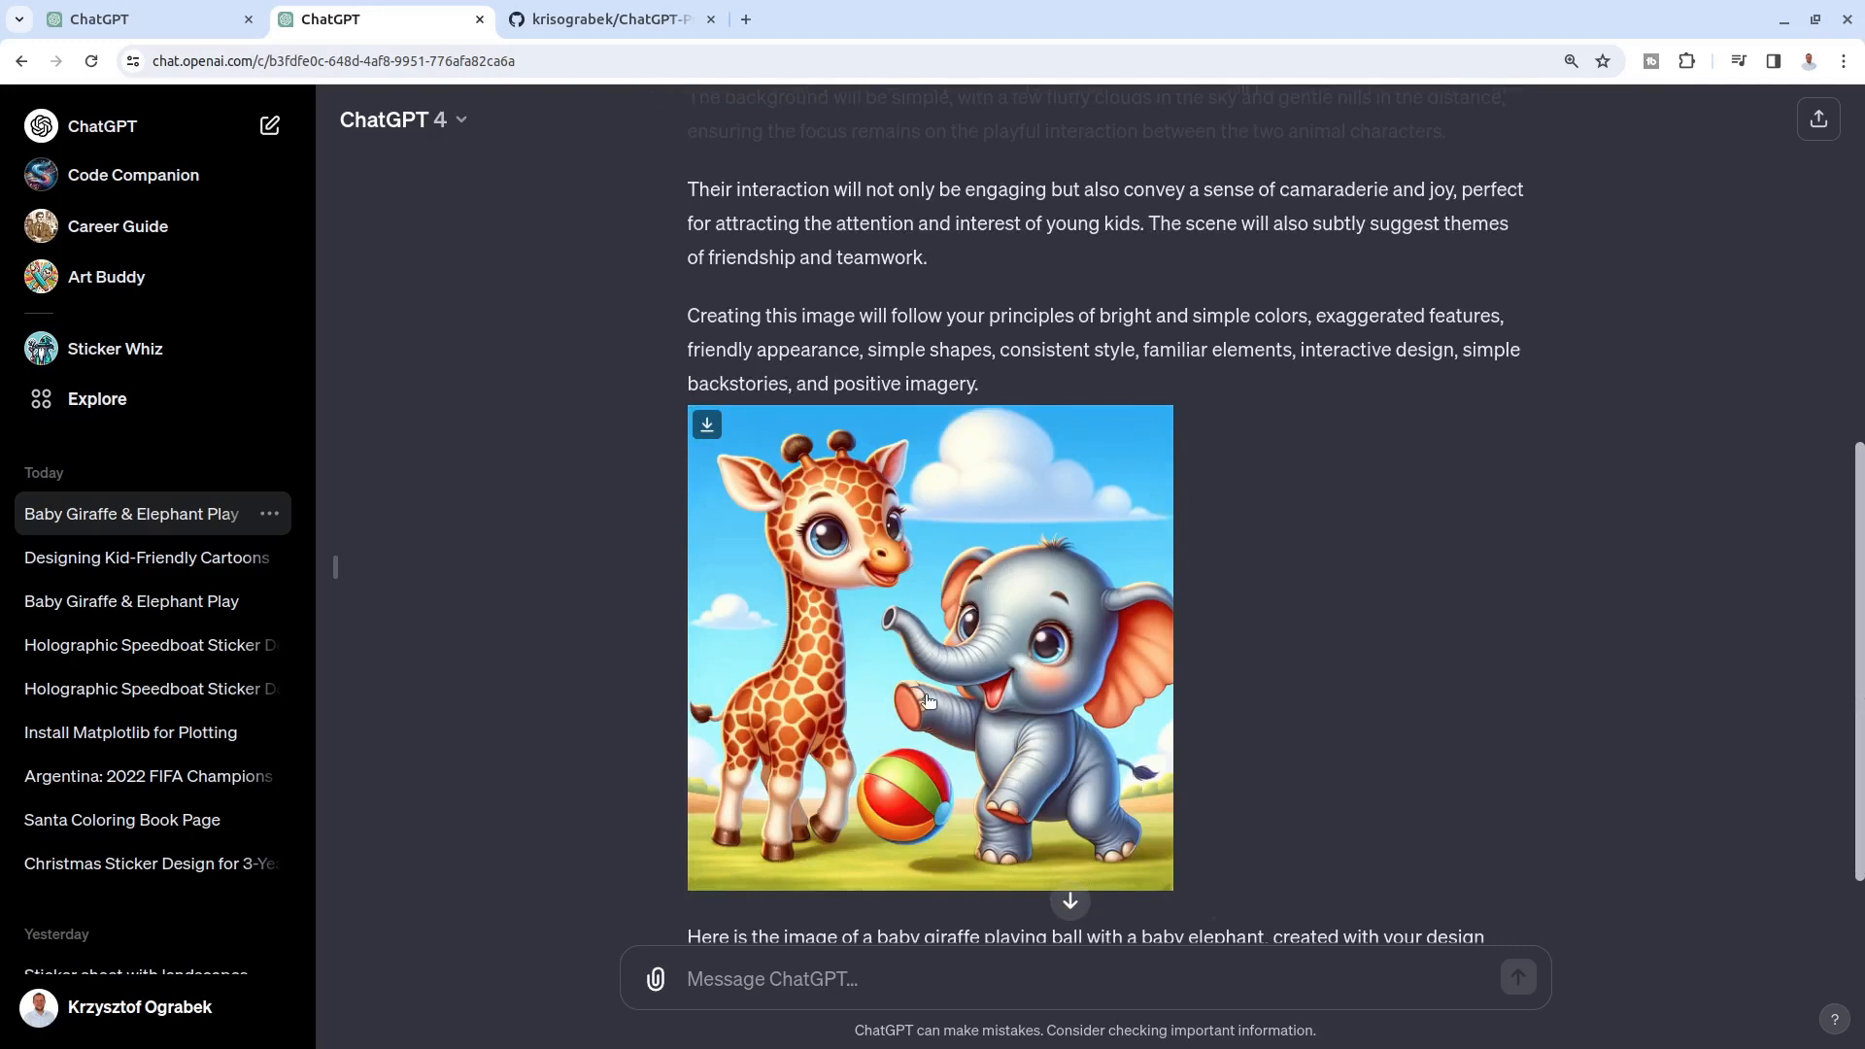
{"action": "left_click", "coordinate": [1023, 580]}
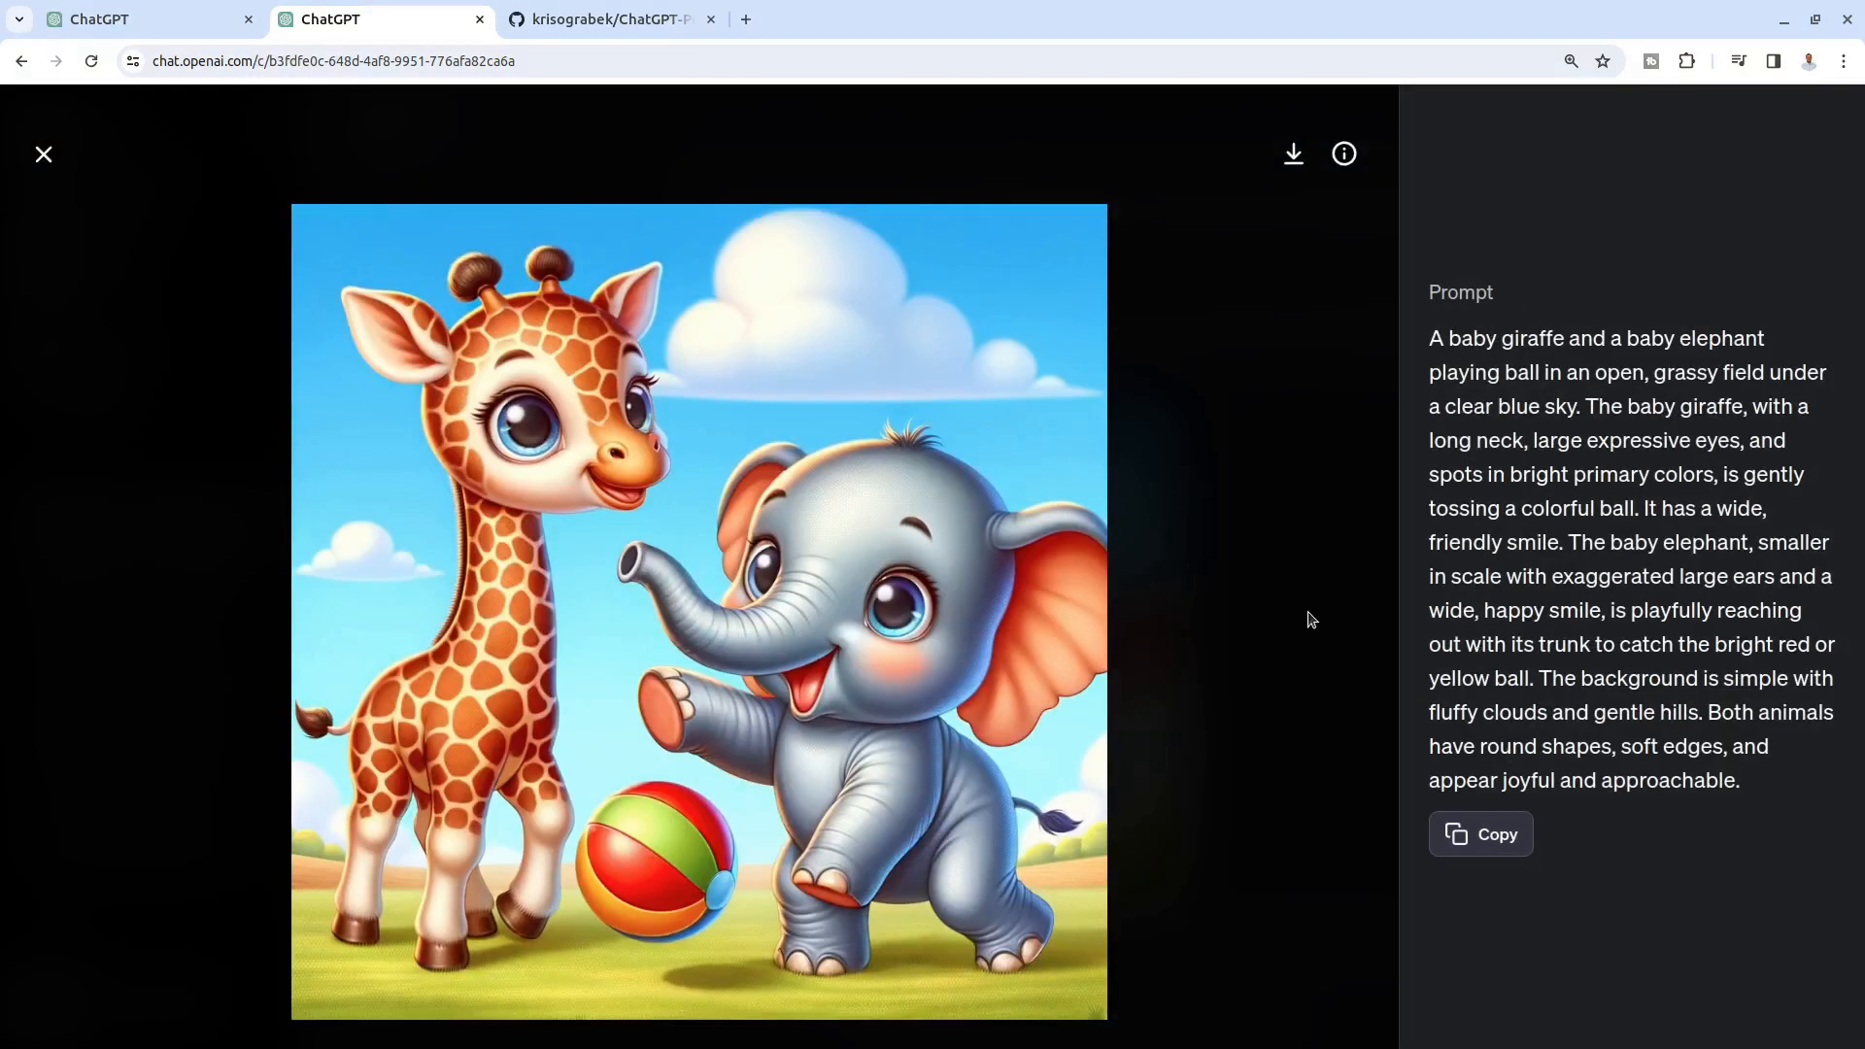
{"action": "left_click", "coordinate": [259, 317]}
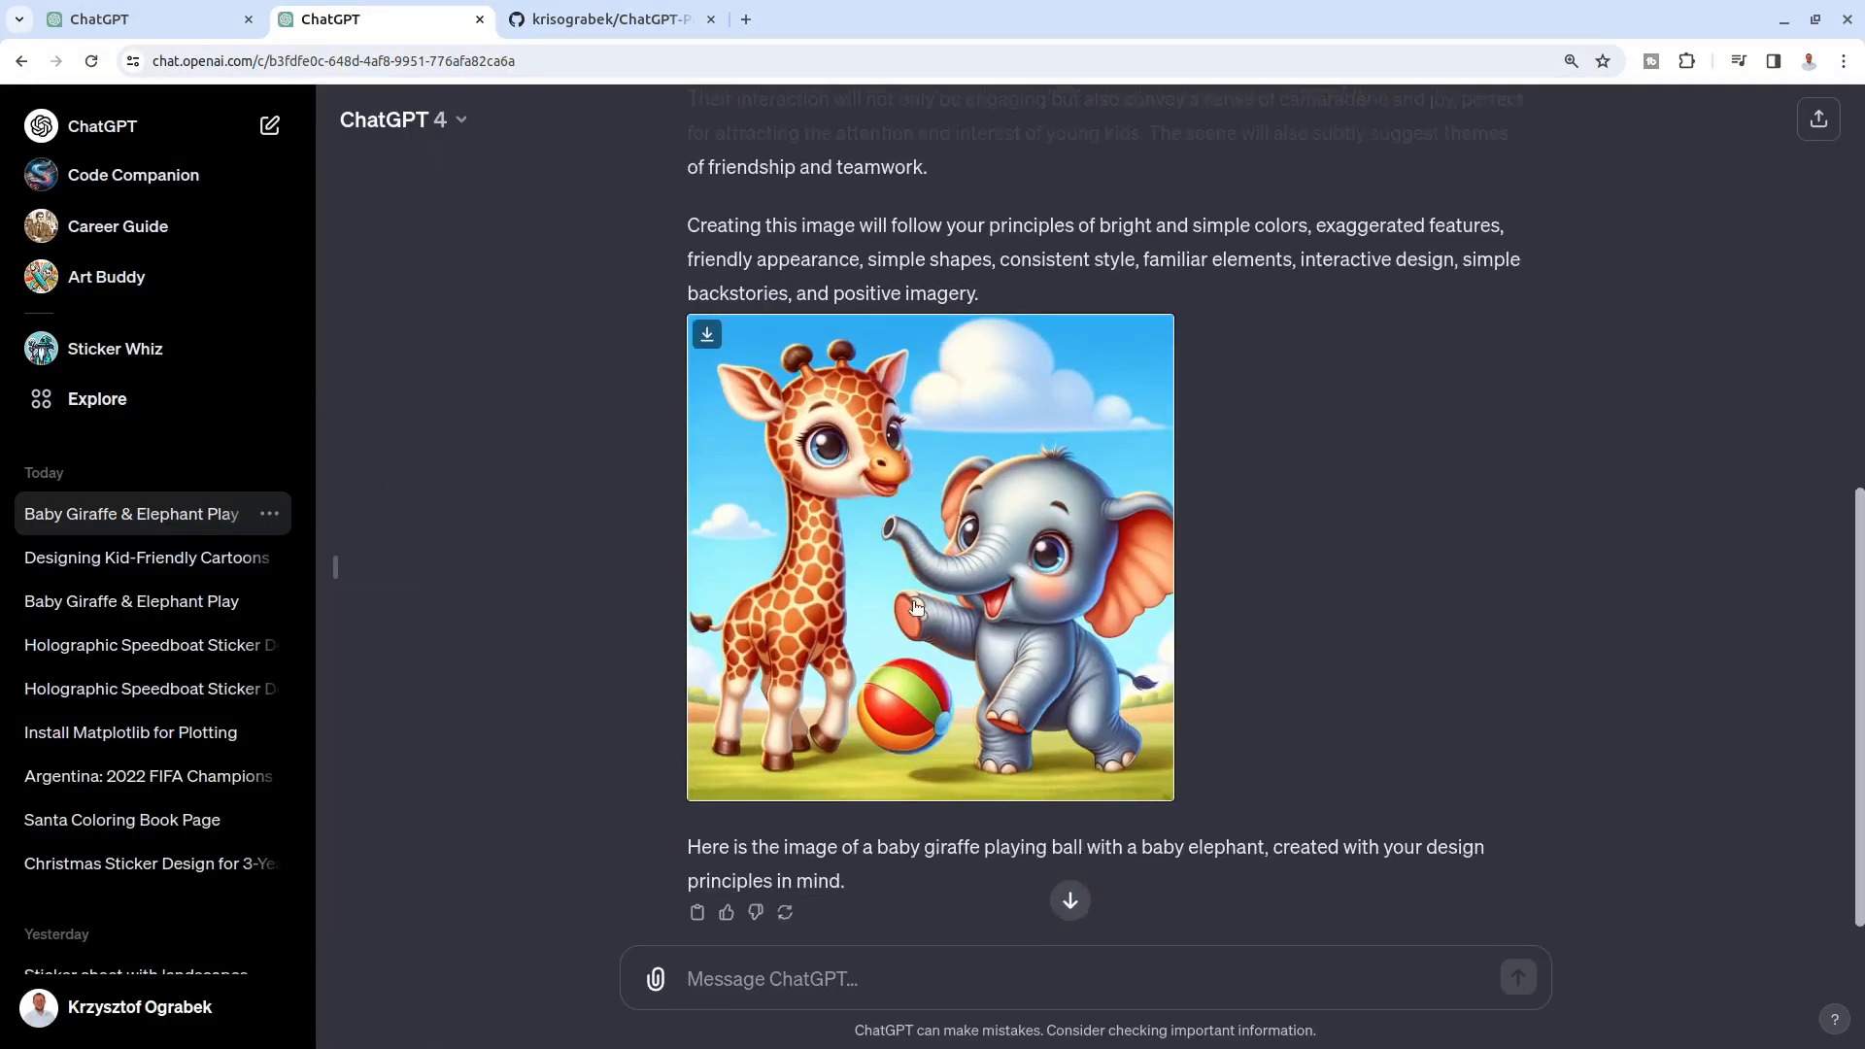
{"action": "scroll", "coordinate": [915, 606], "scroll_direction": "down", "scroll_amount": 1}
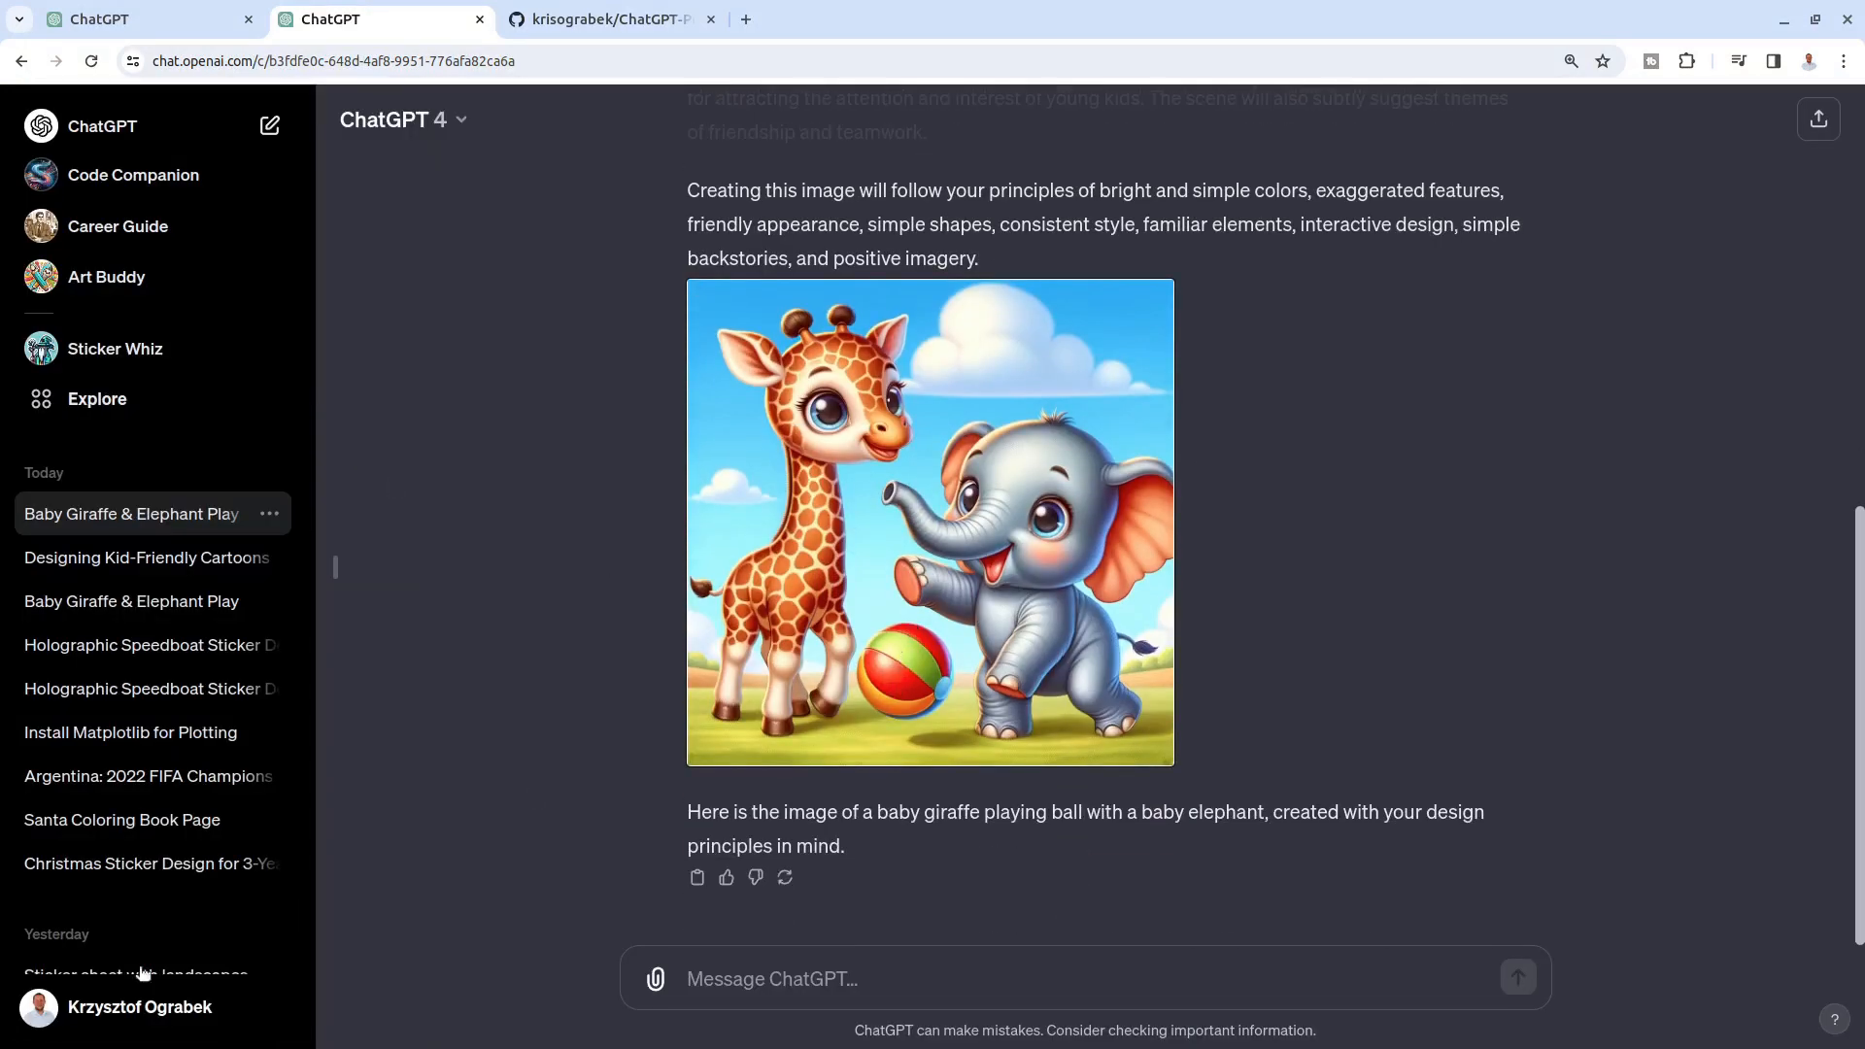
Step: In the custom instructions, replace the [desired designs] placeholder with the README's "characters that 3yo kids will love and will keep looking at."
{"action": "left_click", "coordinate": [129, 1016]}
{"action": "left_click", "coordinate": [93, 840]}
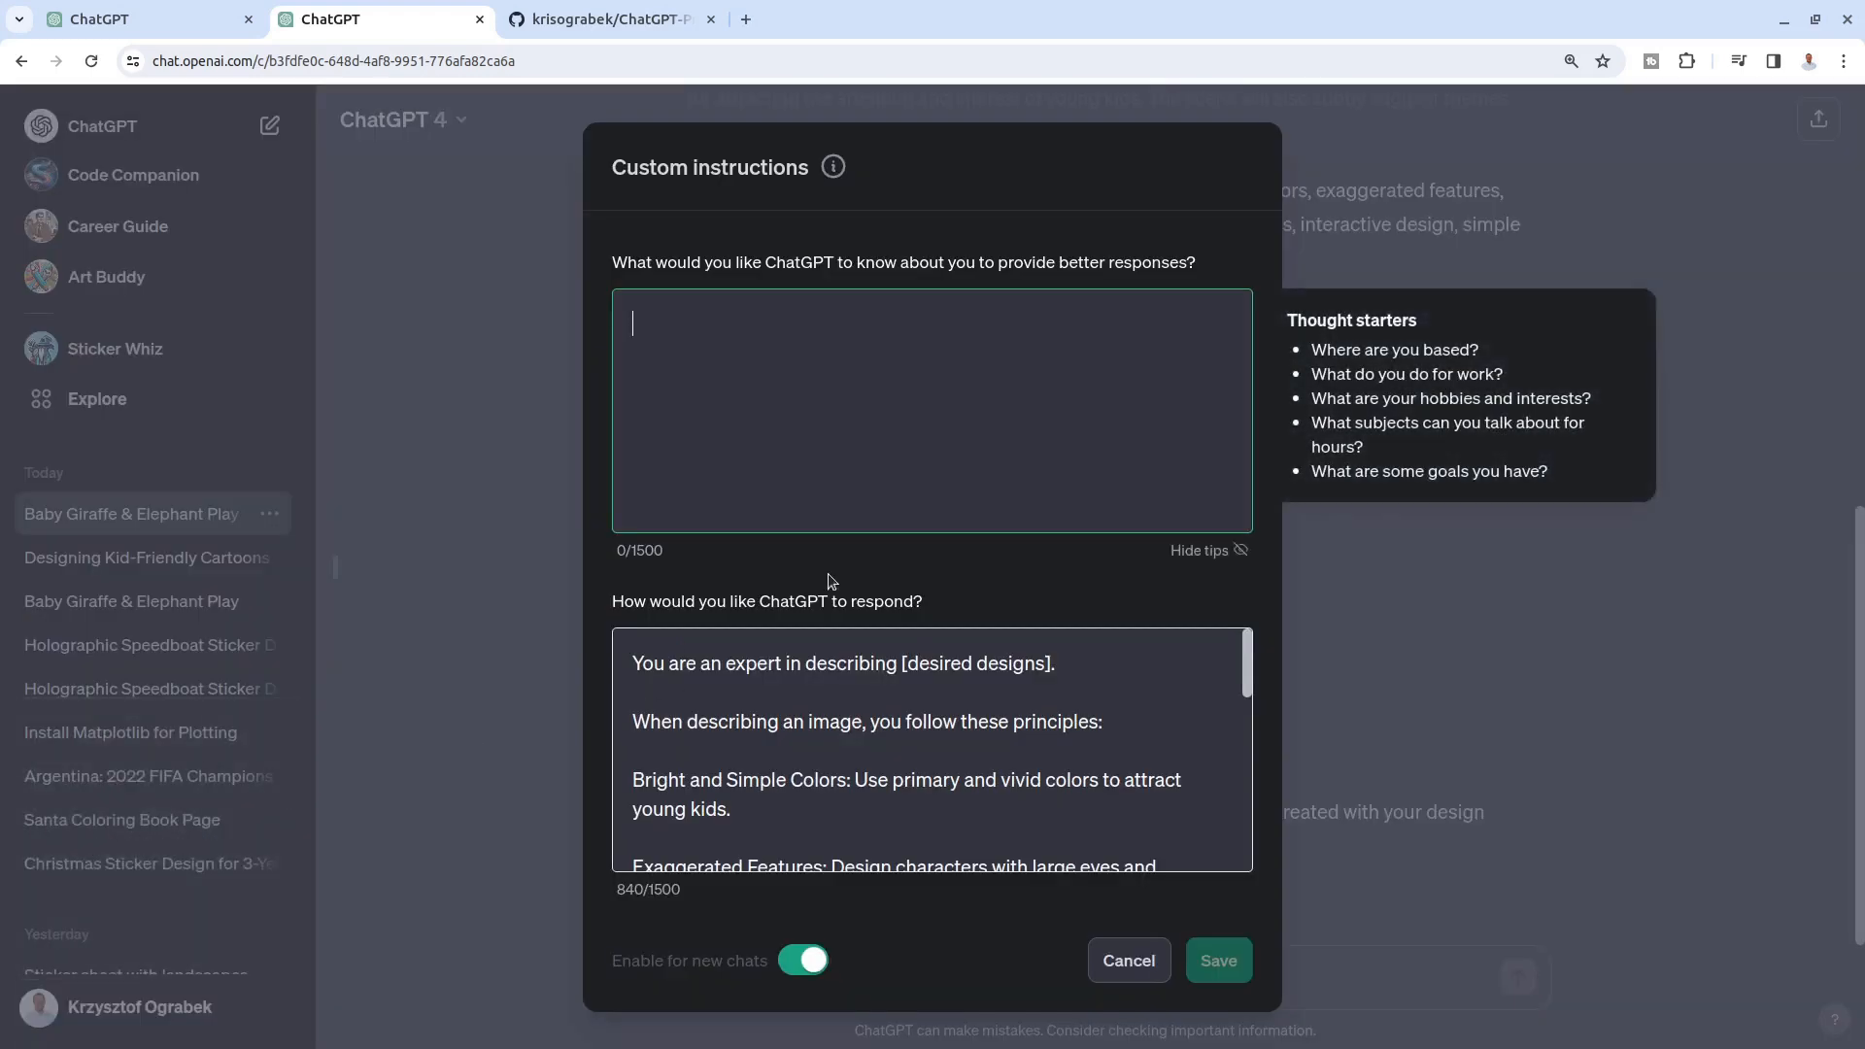
{"action": "left_click_drag", "start_coordinate": [1051, 666], "coordinate": [897, 667]}
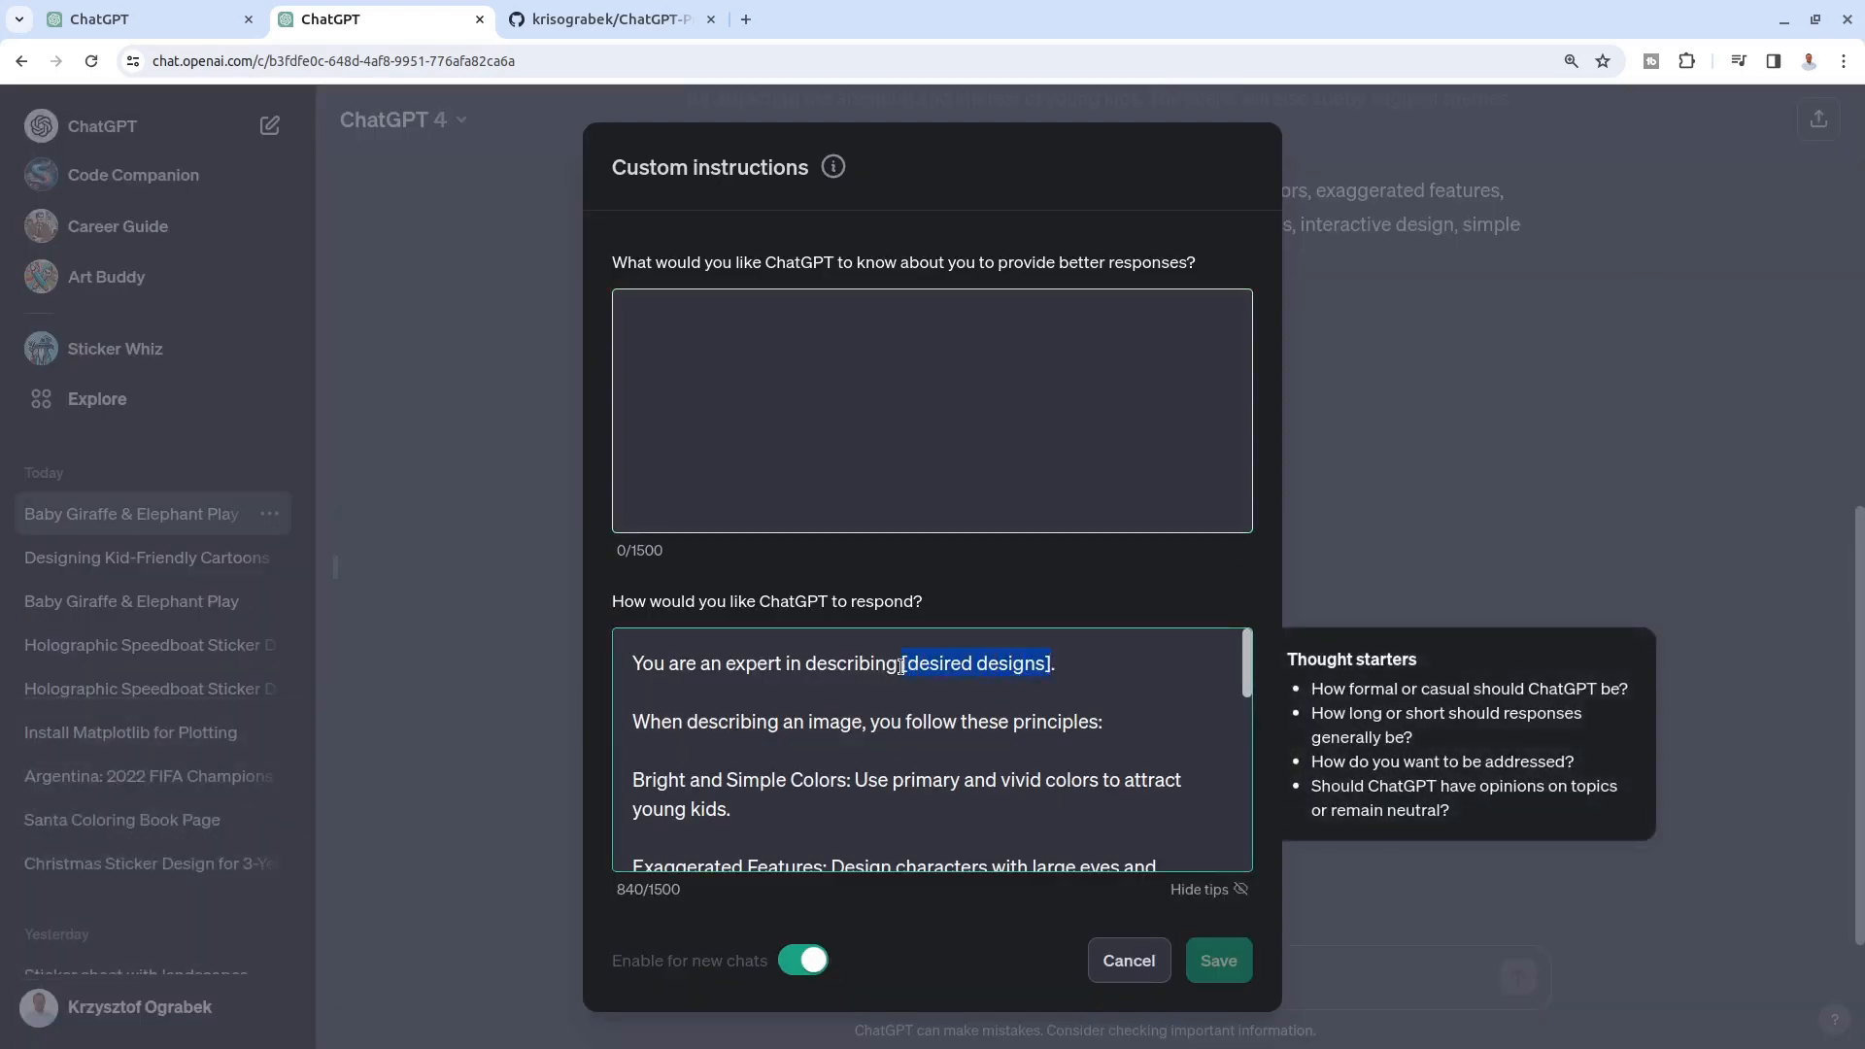
{"action": "left_click", "coordinate": [607, 11]}
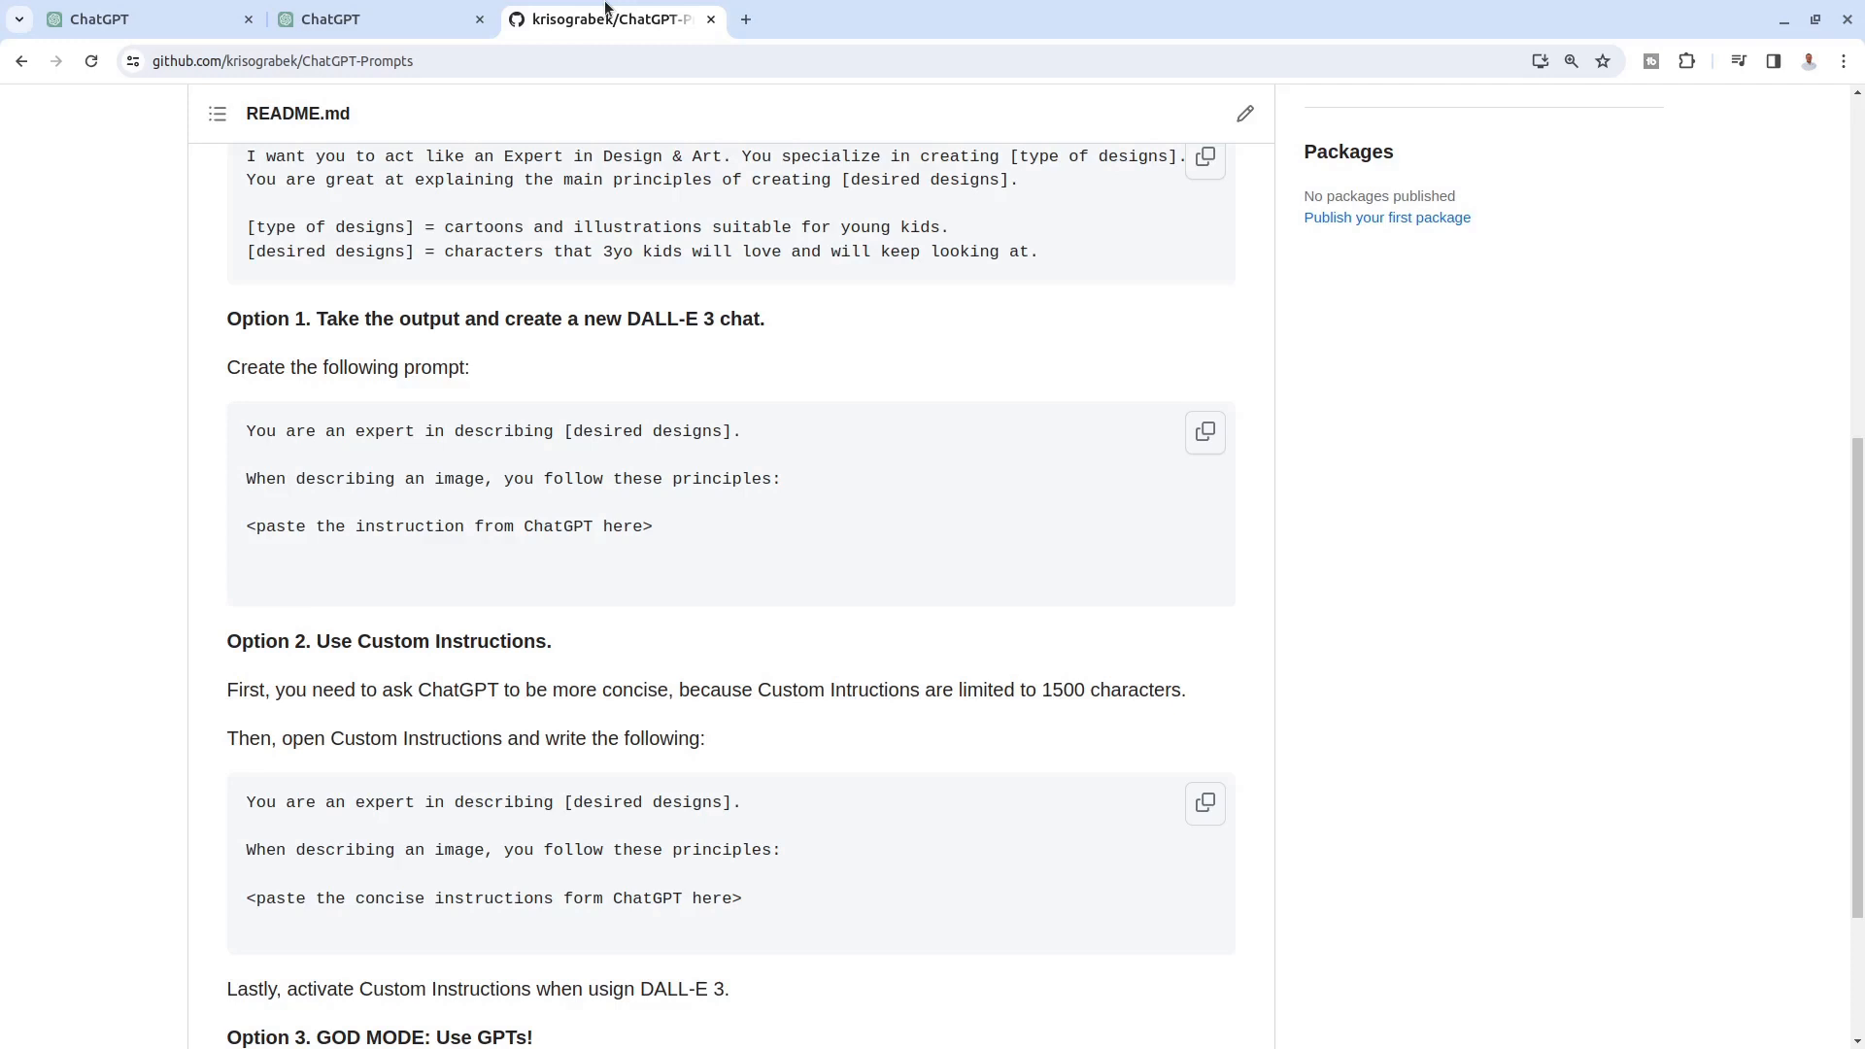
{"action": "left_click_drag", "start_coordinate": [448, 243], "coordinate": [1040, 255]}
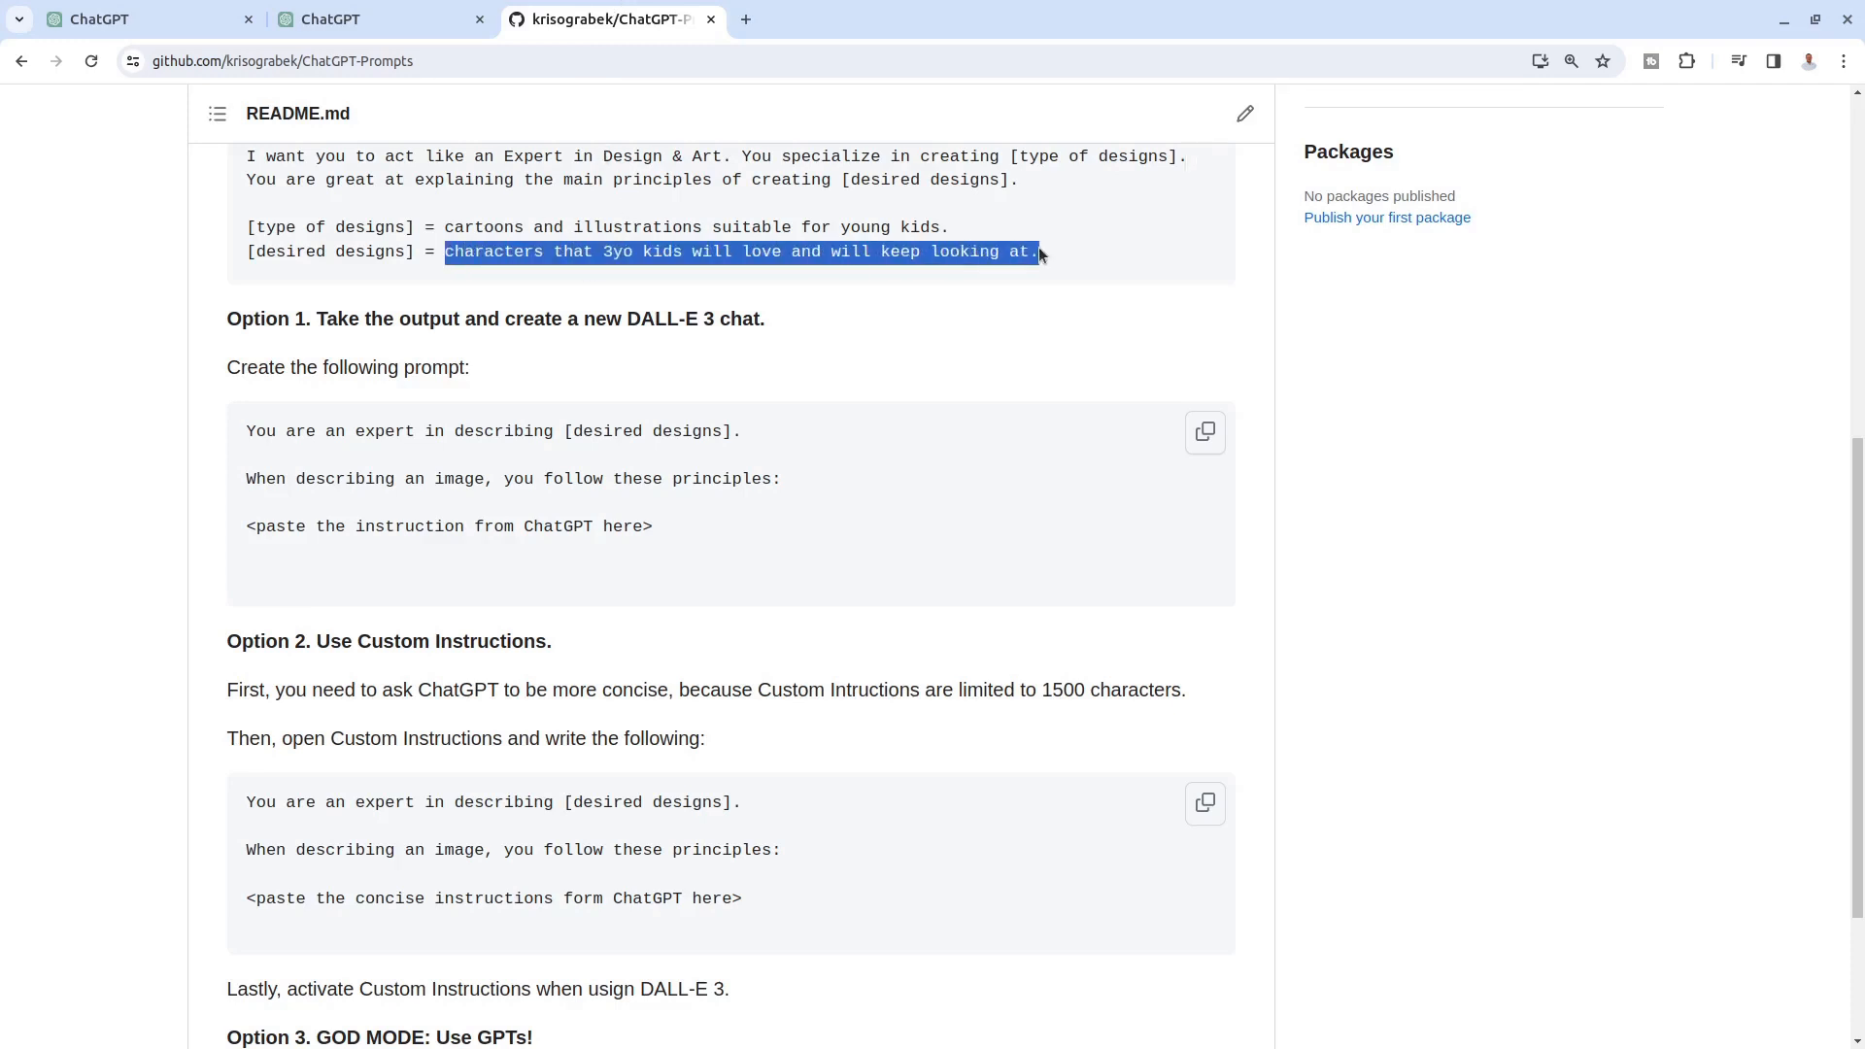
{"action": "left_click", "coordinate": [330, 19]}
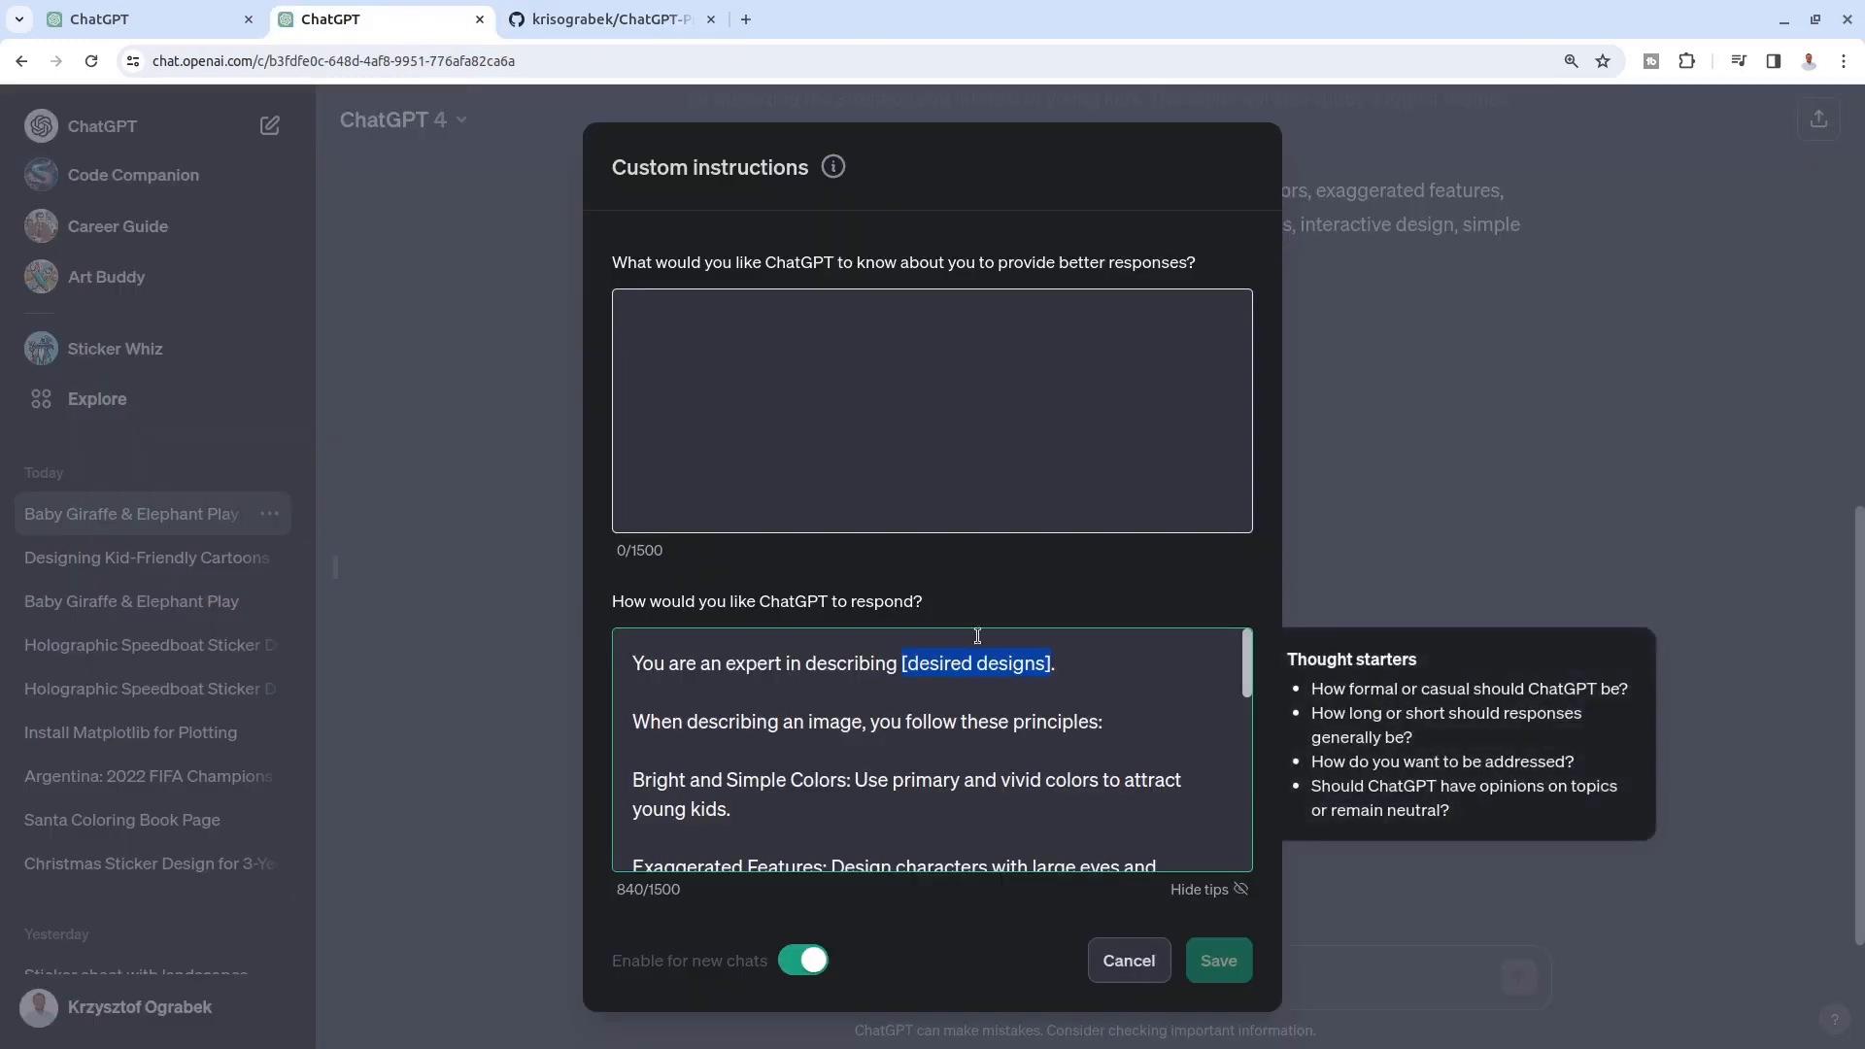
{"action": "key", "text": "ctrl+v"}
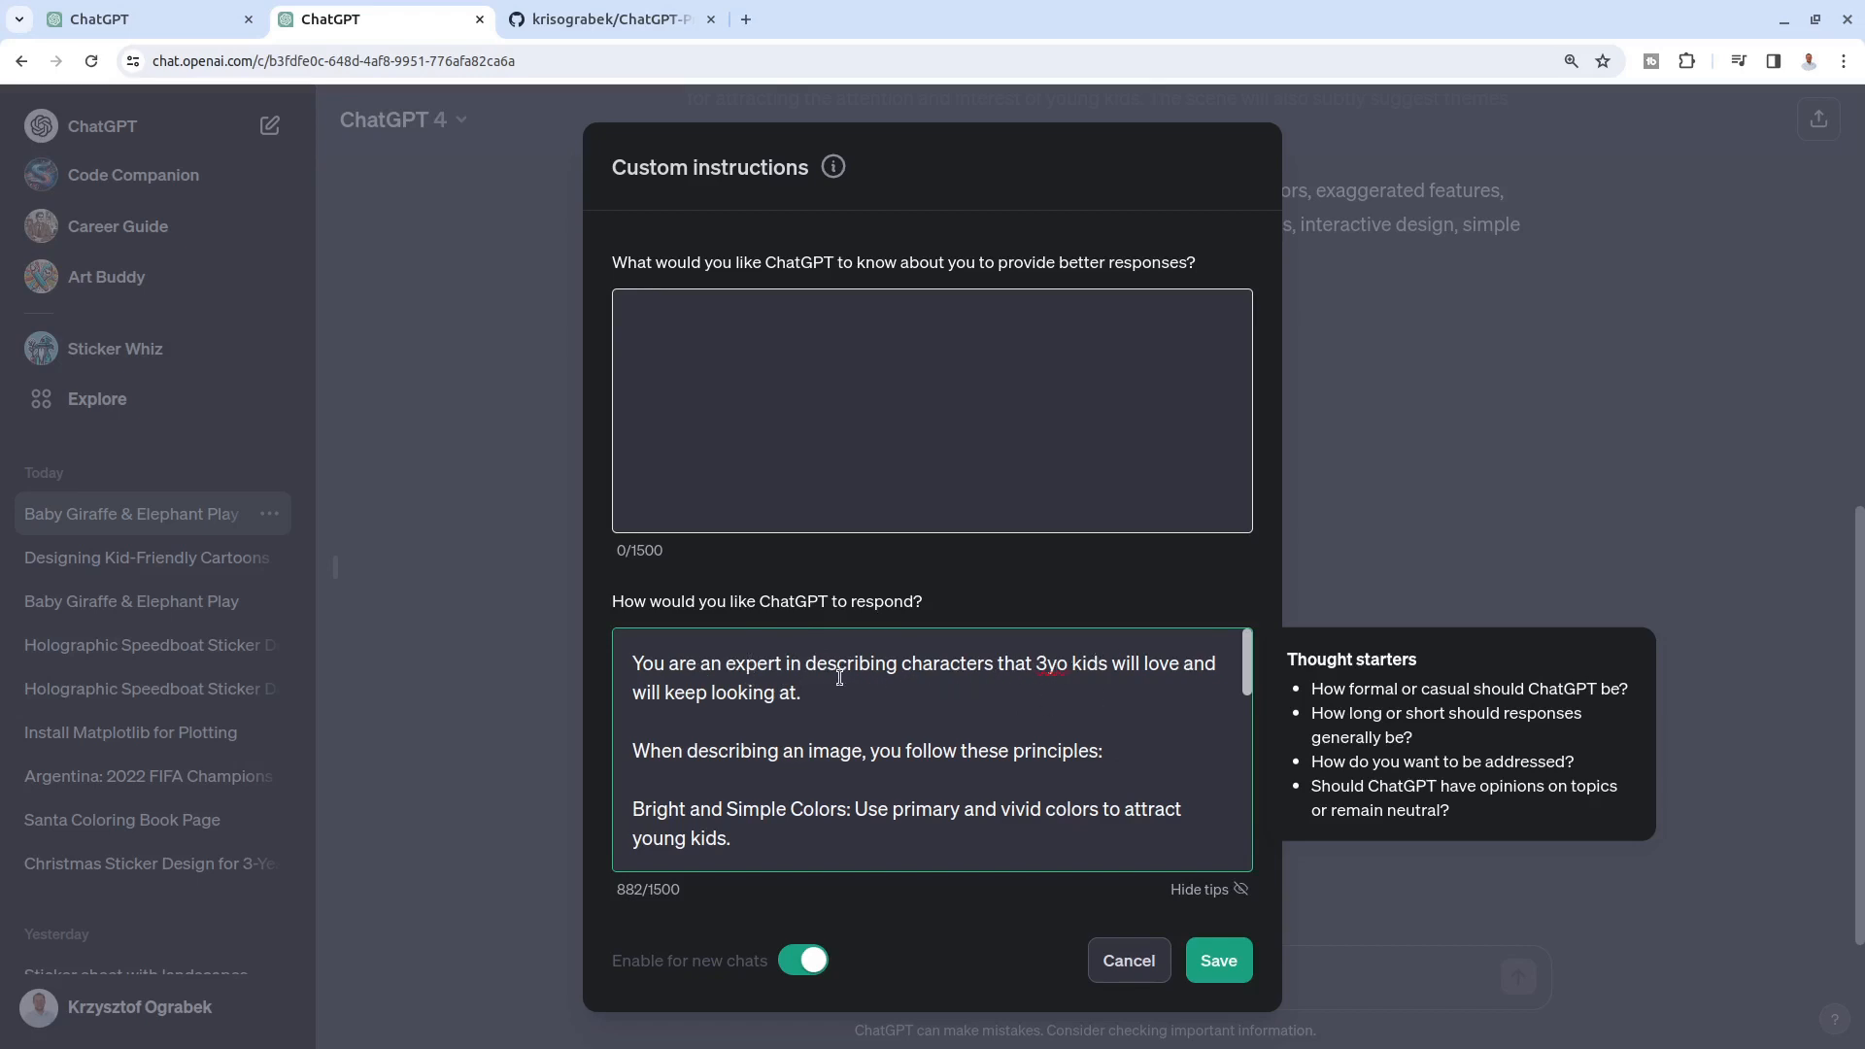
Step: Append "Use DALLE 3 to generate images based off of you descriptions" as a final line of the custom instructions and save them
{"action": "scroll", "coordinate": [894, 743], "scroll_direction": "down", "scroll_amount": 2}
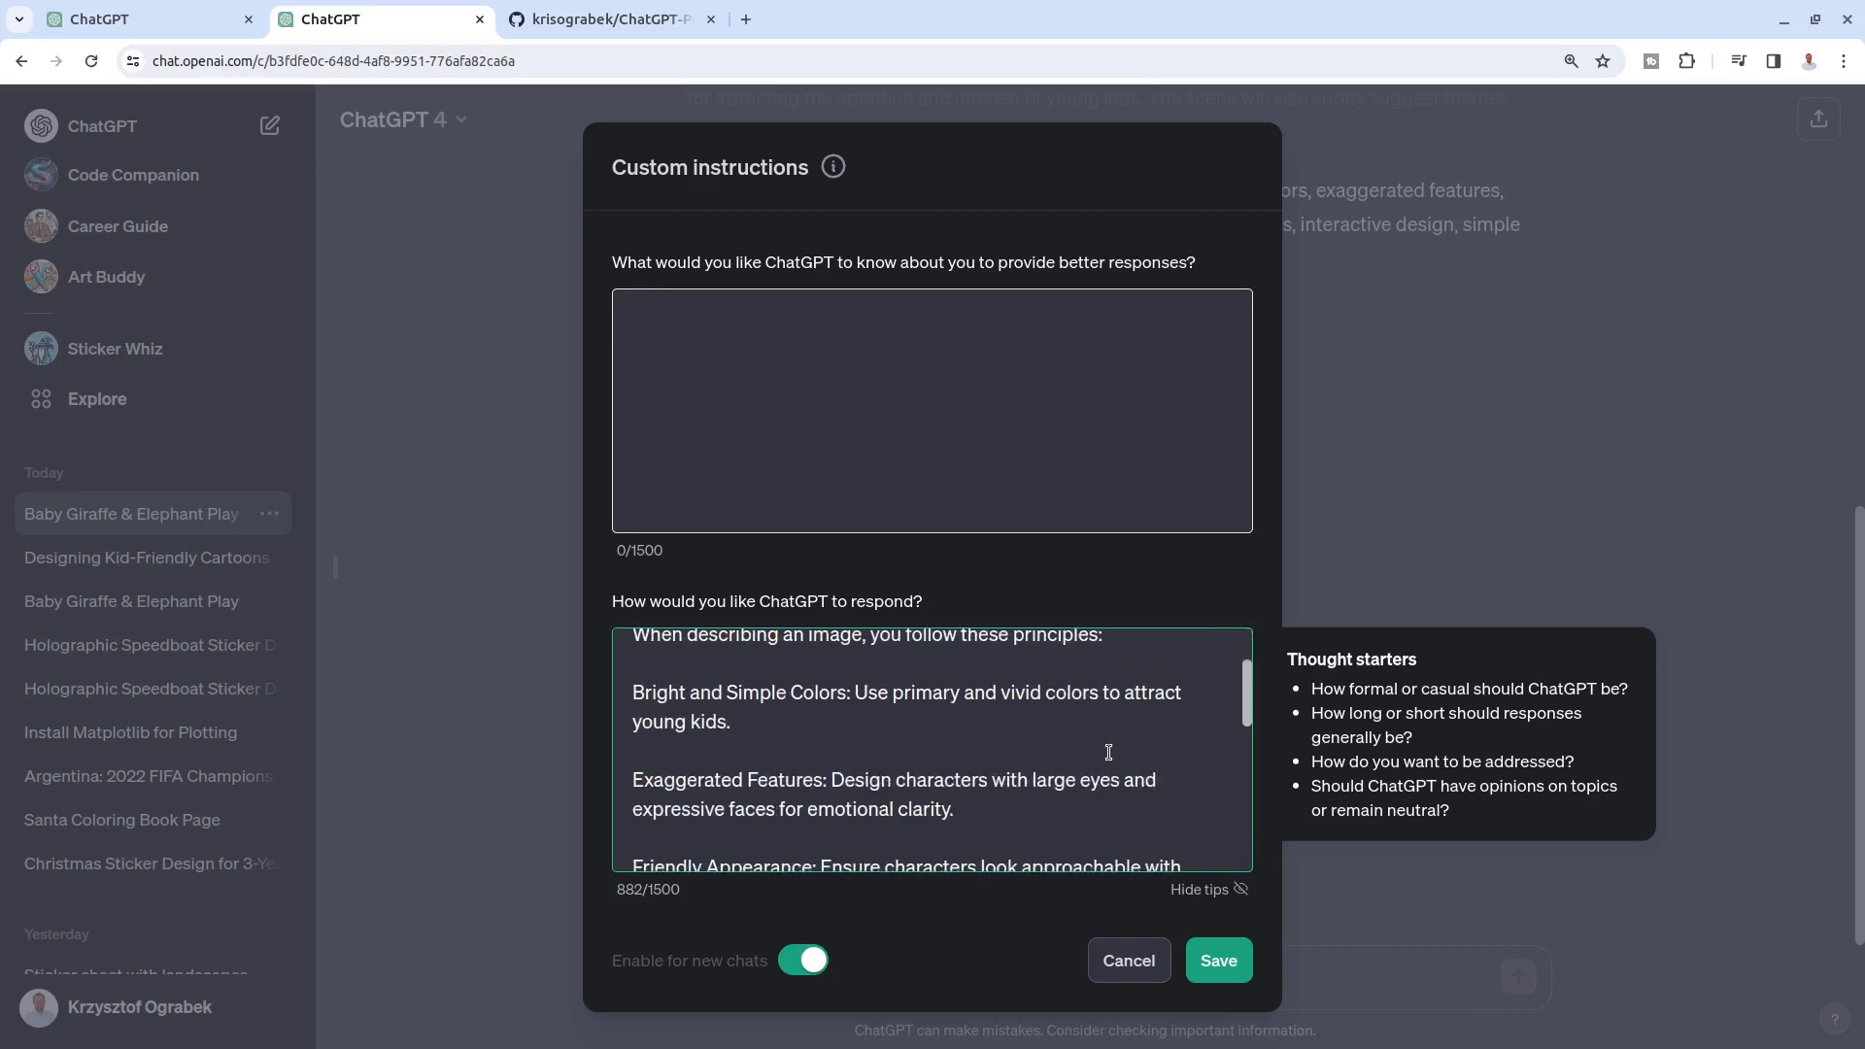
{"action": "scroll", "coordinate": [904, 765], "scroll_direction": "down", "scroll_amount": 3}
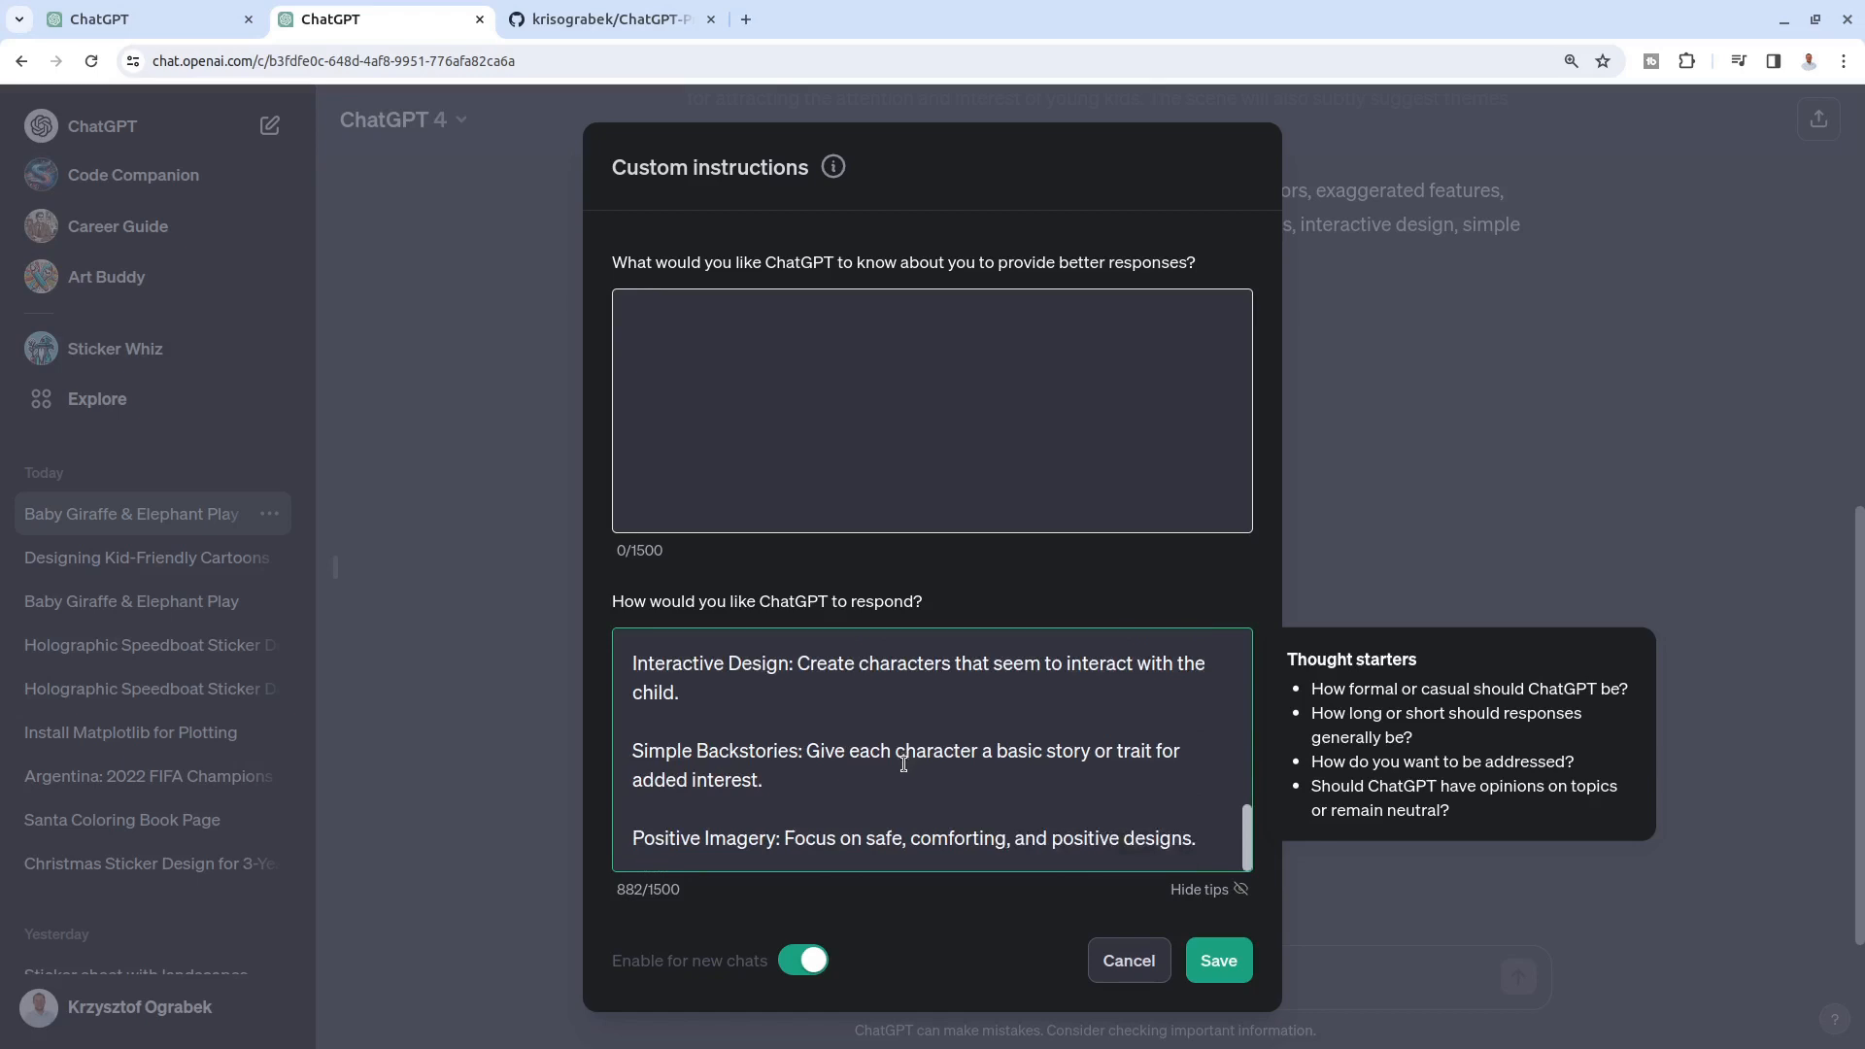
{"action": "left_click", "coordinate": [1214, 836]}
{"action": "key", "text": "Return"}
{"action": "key", "text": "Return"}
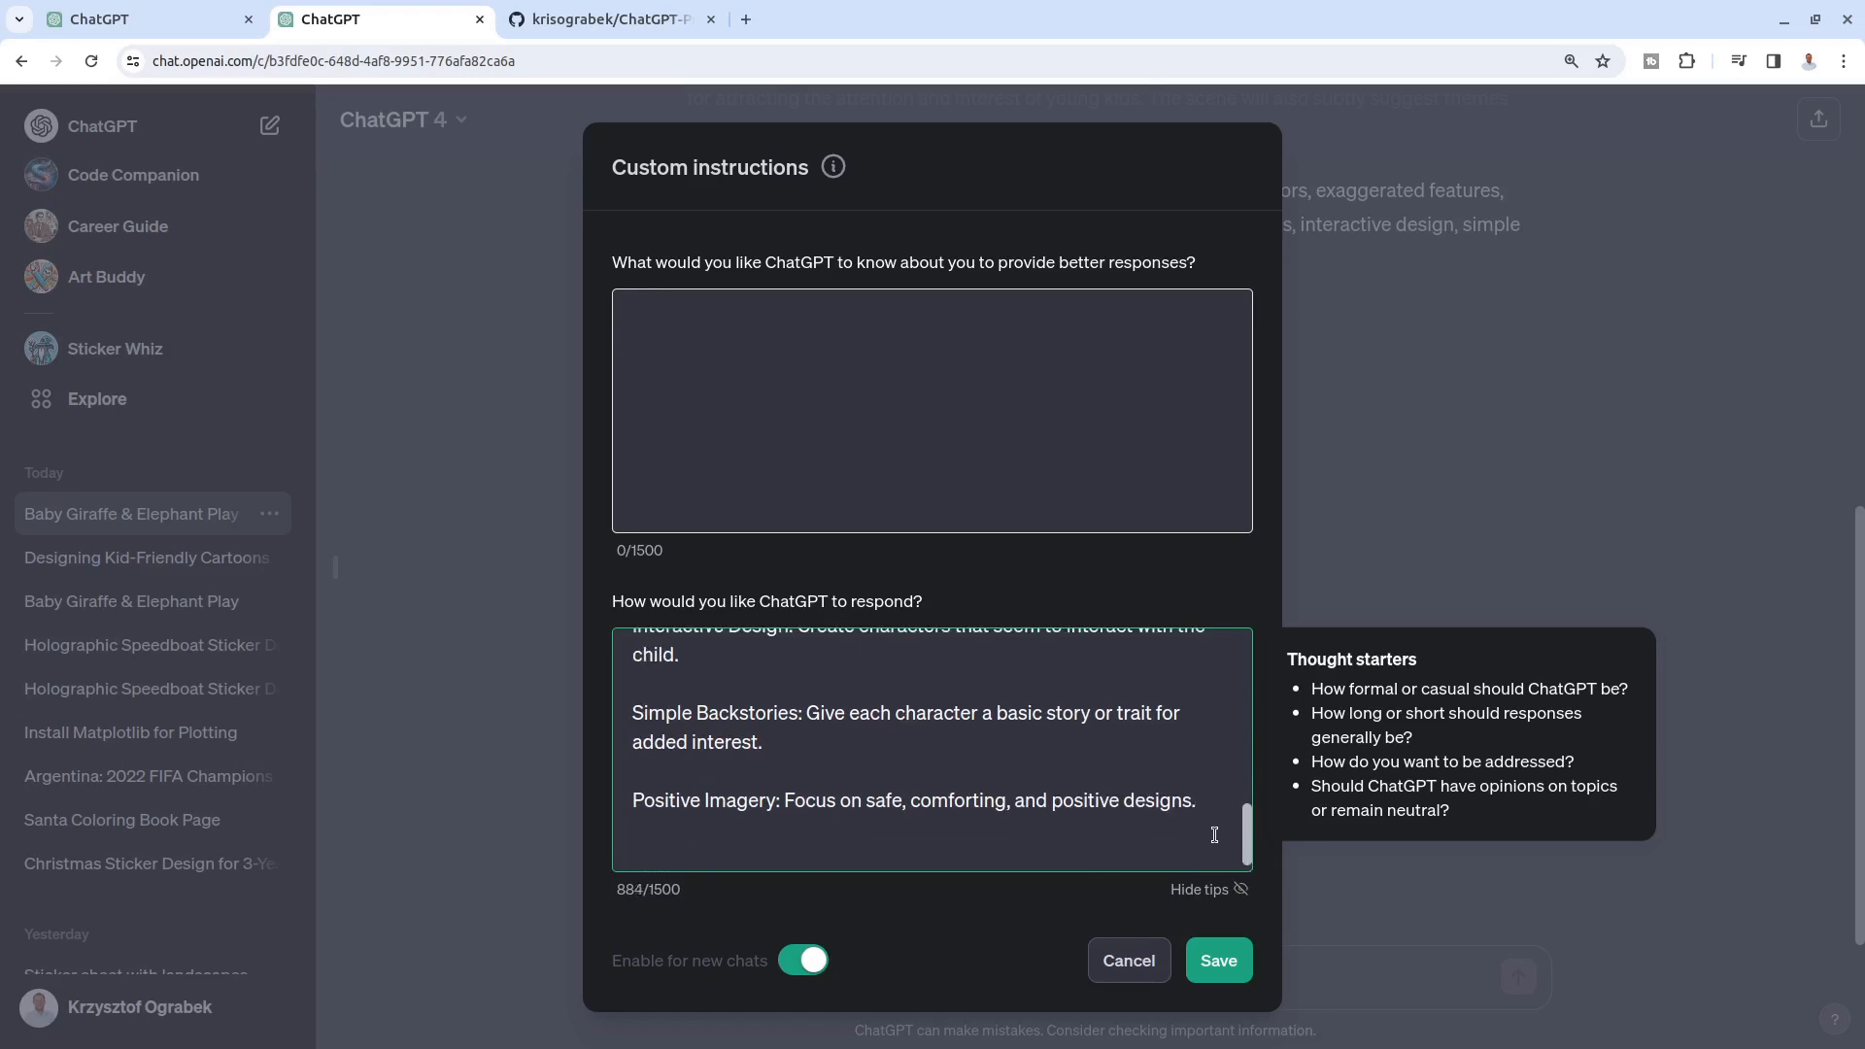
{"action": "type", "text": "Use DALLE 3 to genera"}
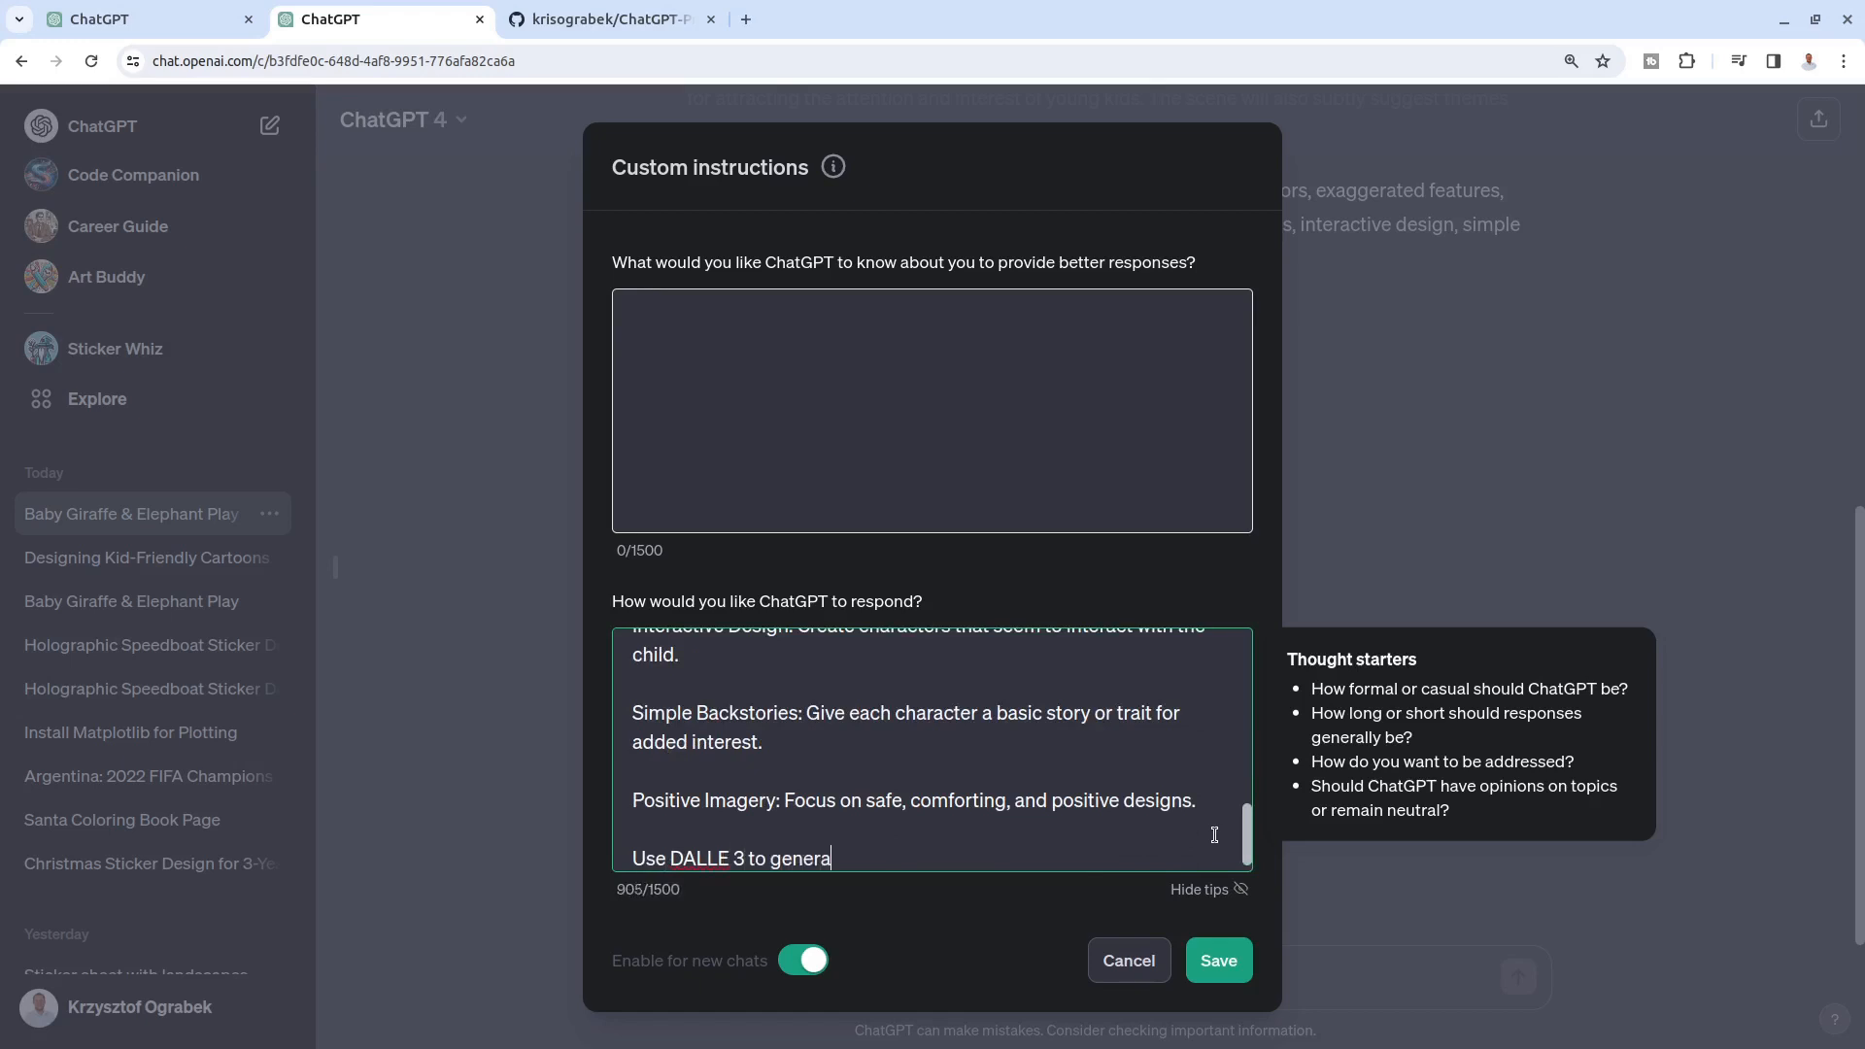
{"action": "type", "text": "te images based off of you r"}
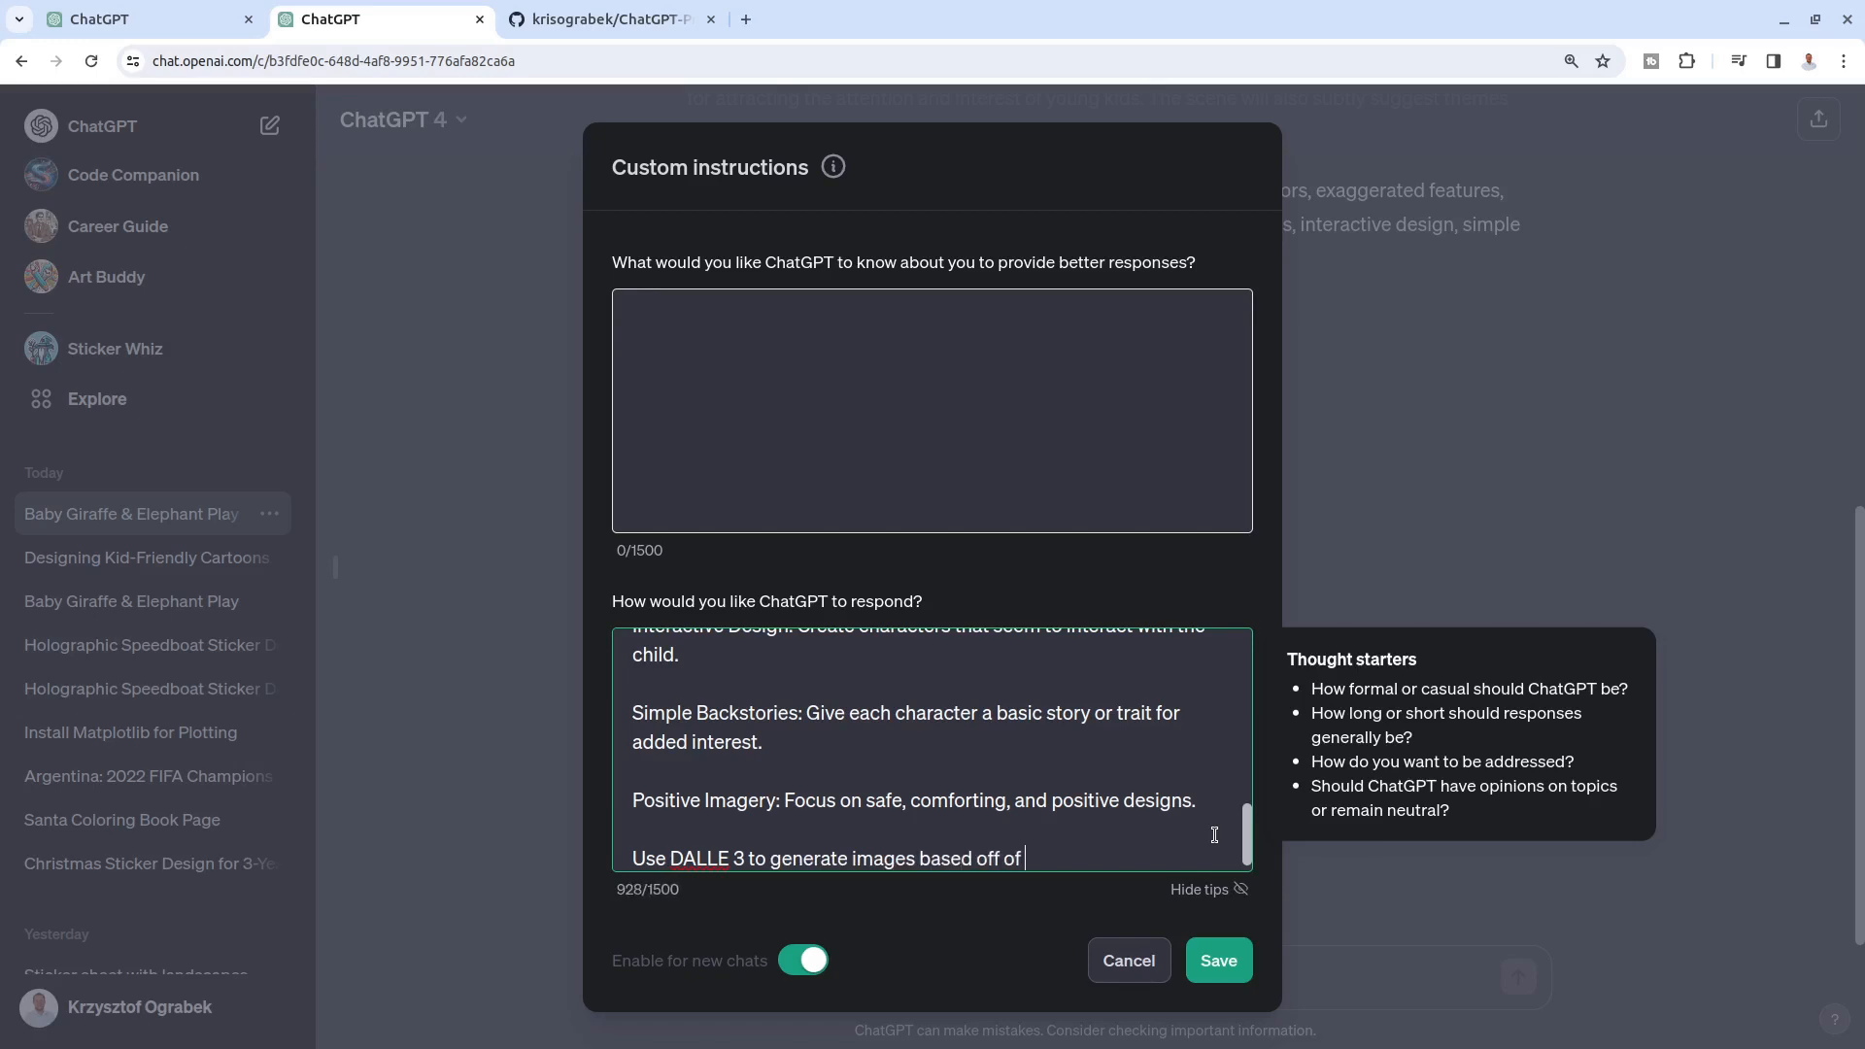
{"action": "type", "text": "d"}
{"action": "key", "text": "BackSpace"}
{"action": "key", "text": "BackSpace"}
{"action": "type", "text": "descriptions"}
{"action": "left_click", "coordinate": [1214, 964]}
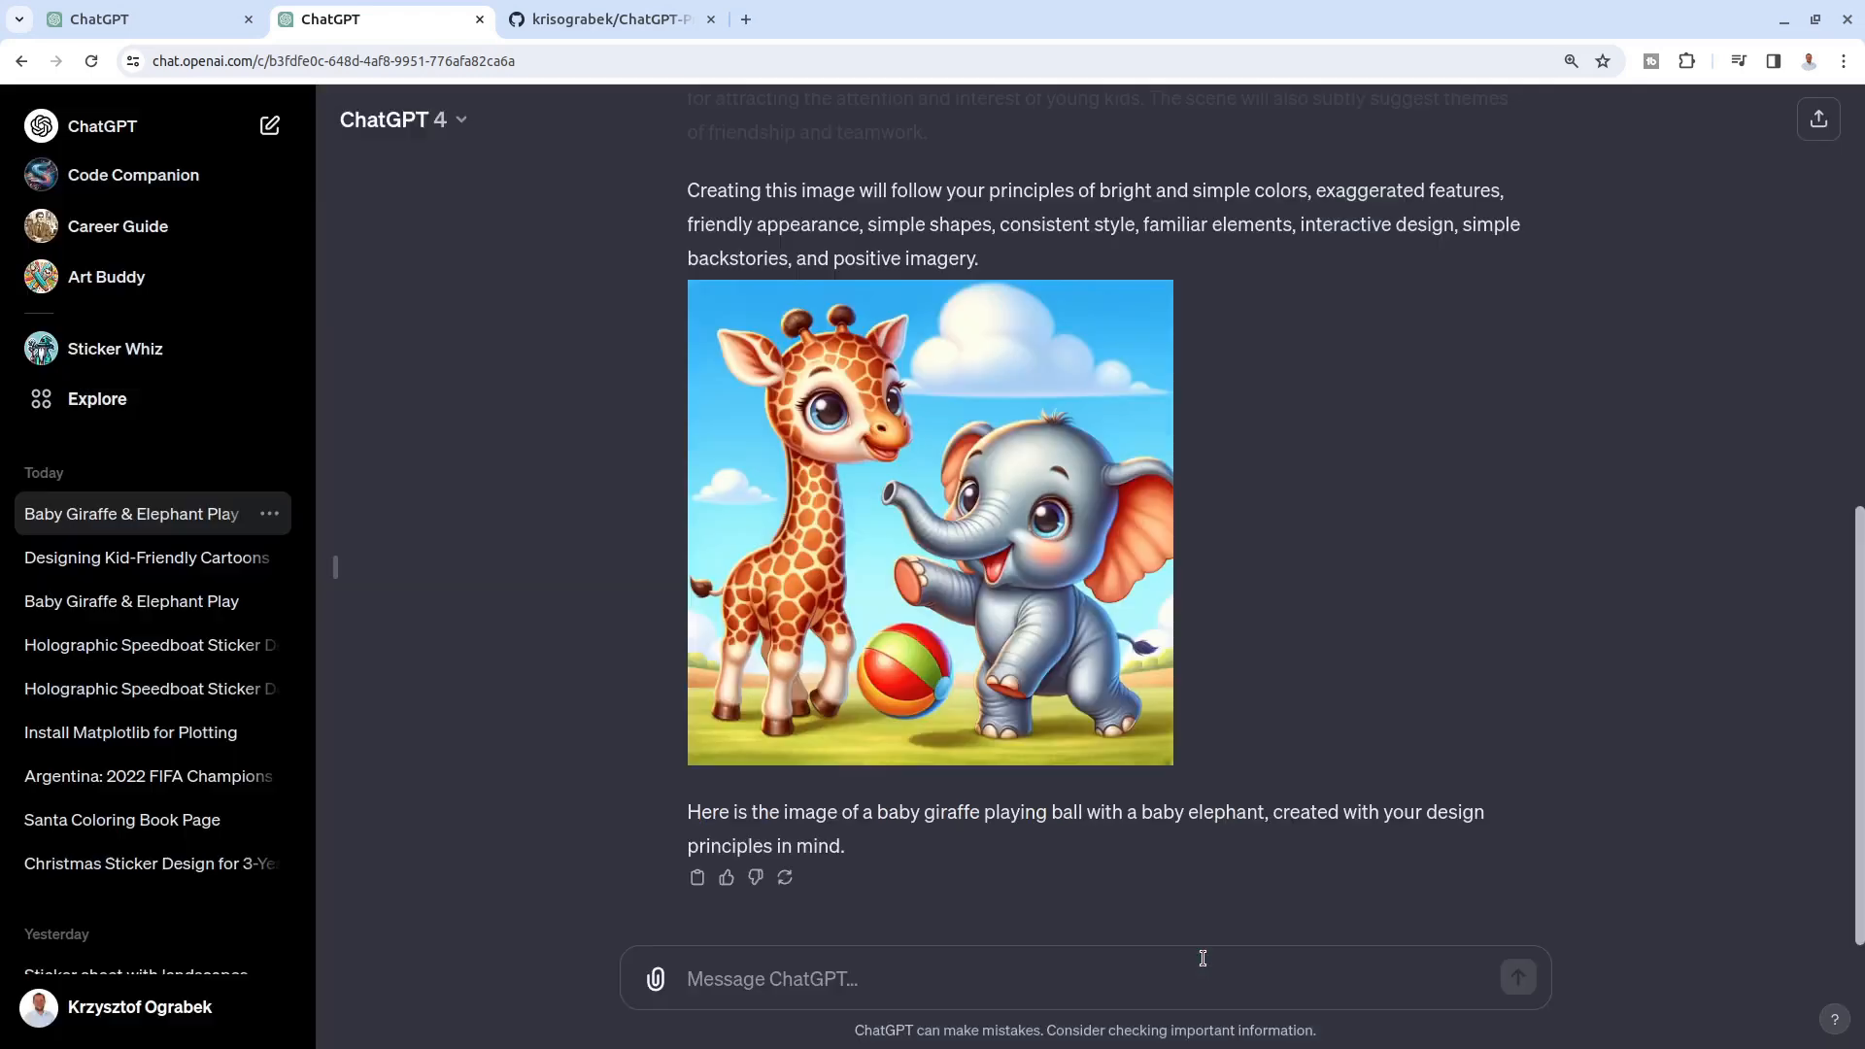
Step: Copy the prompt "a baby giraffe playing ball with a baby elephant" from the current chat and send it in a new chat
{"action": "scroll", "coordinate": [1225, 513], "scroll_direction": "up", "scroll_amount": 8}
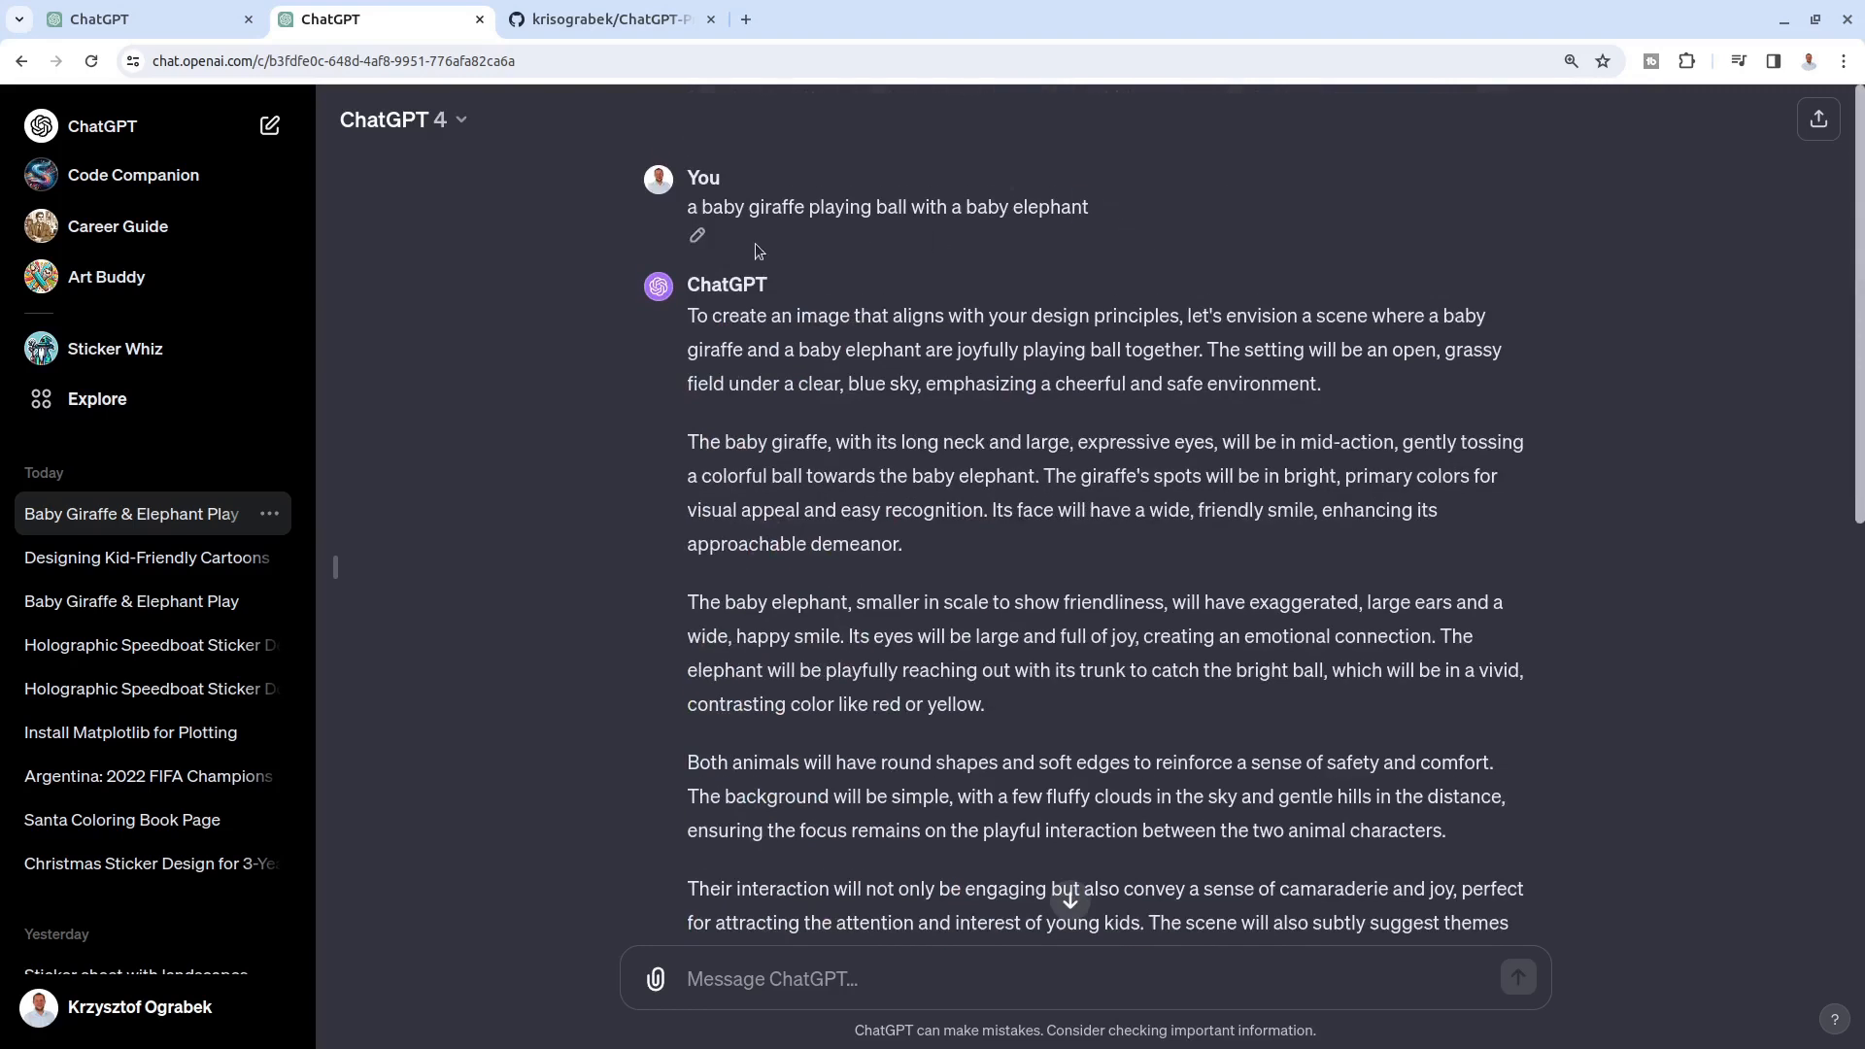
{"action": "left_click_drag", "start_coordinate": [1117, 205], "coordinate": [685, 212]}
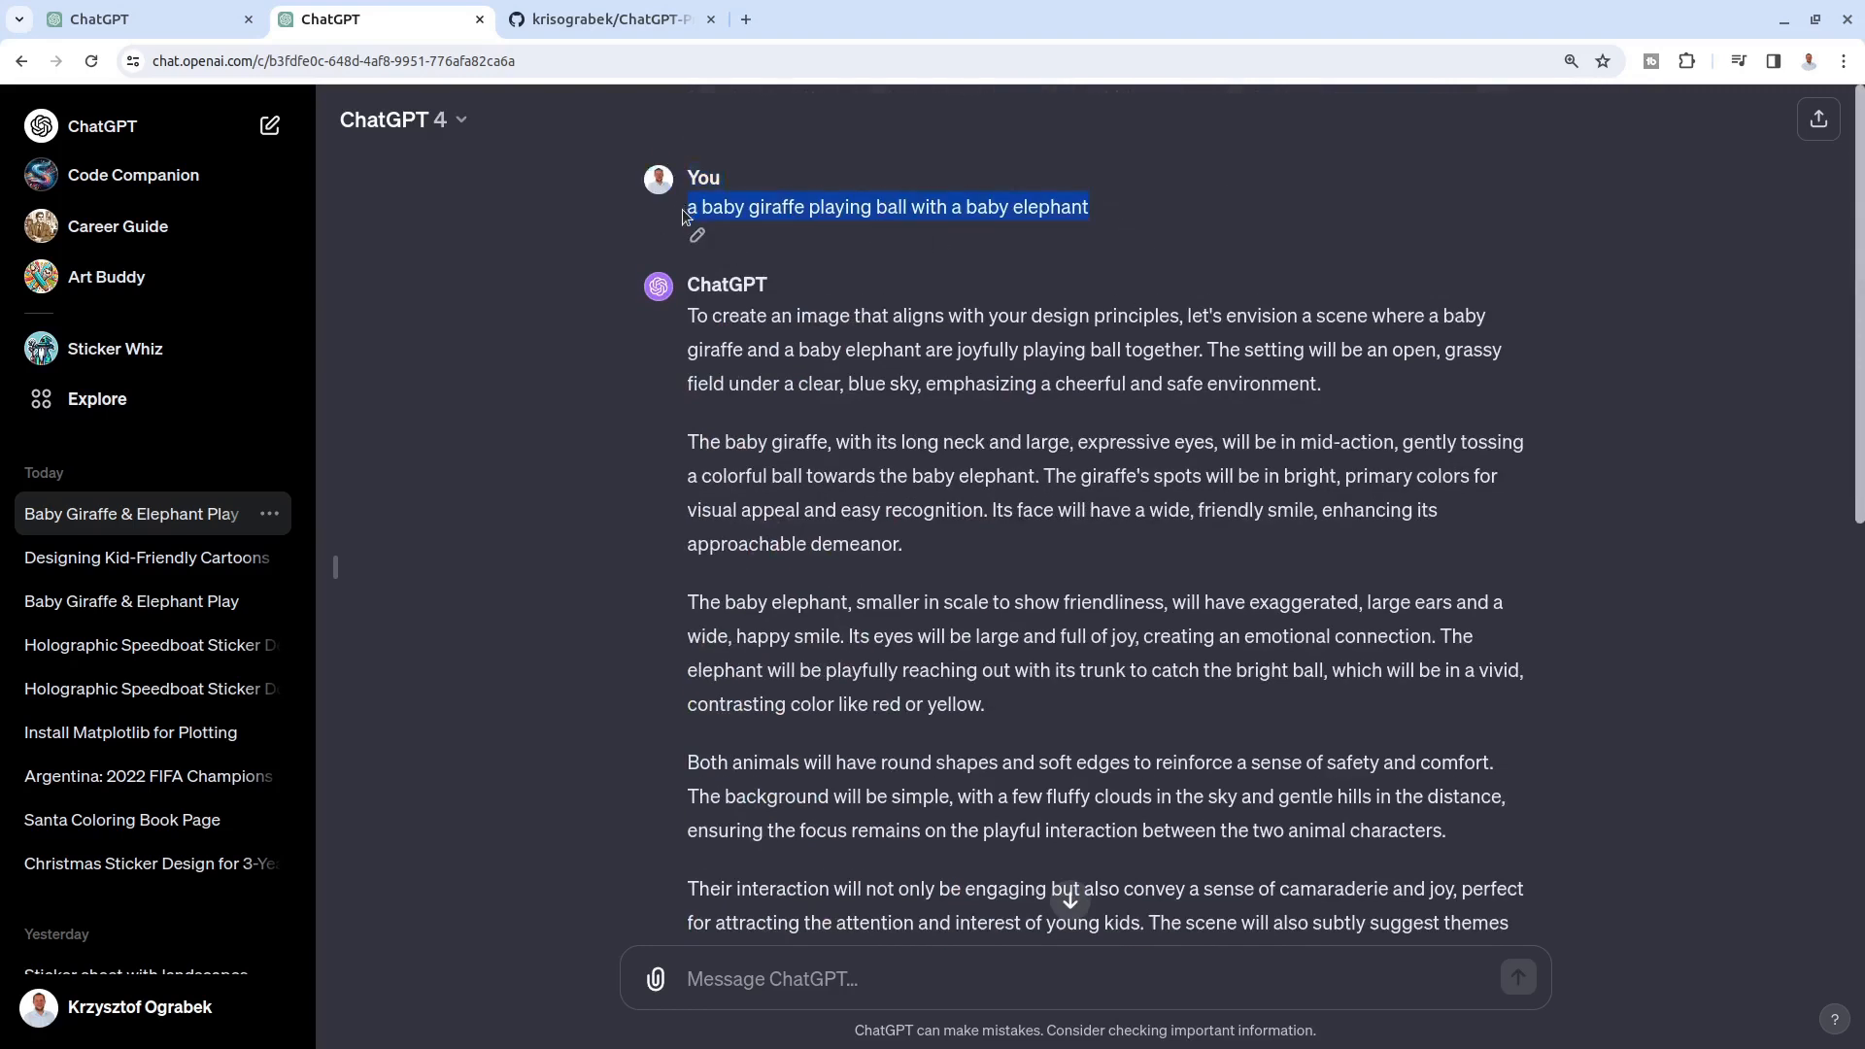
{"action": "left_click", "coordinate": [141, 133]}
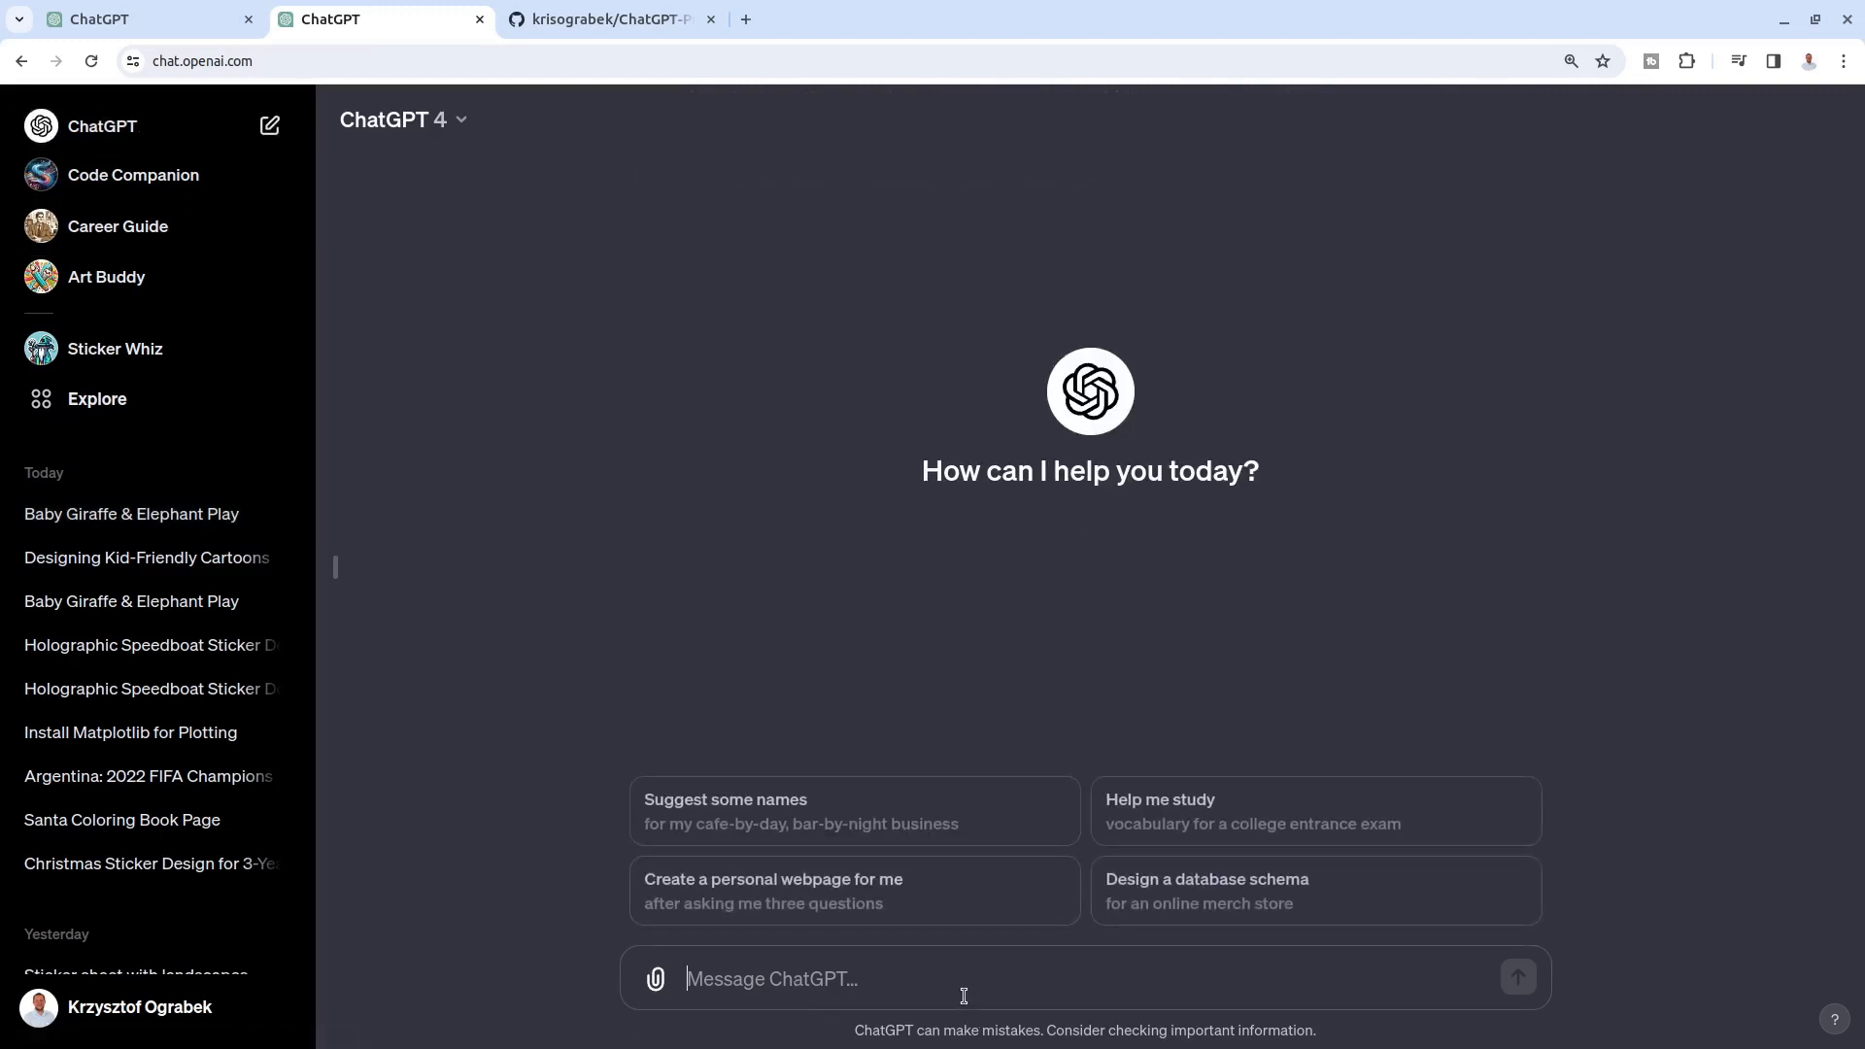
{"action": "key", "text": "ctrl+v"}
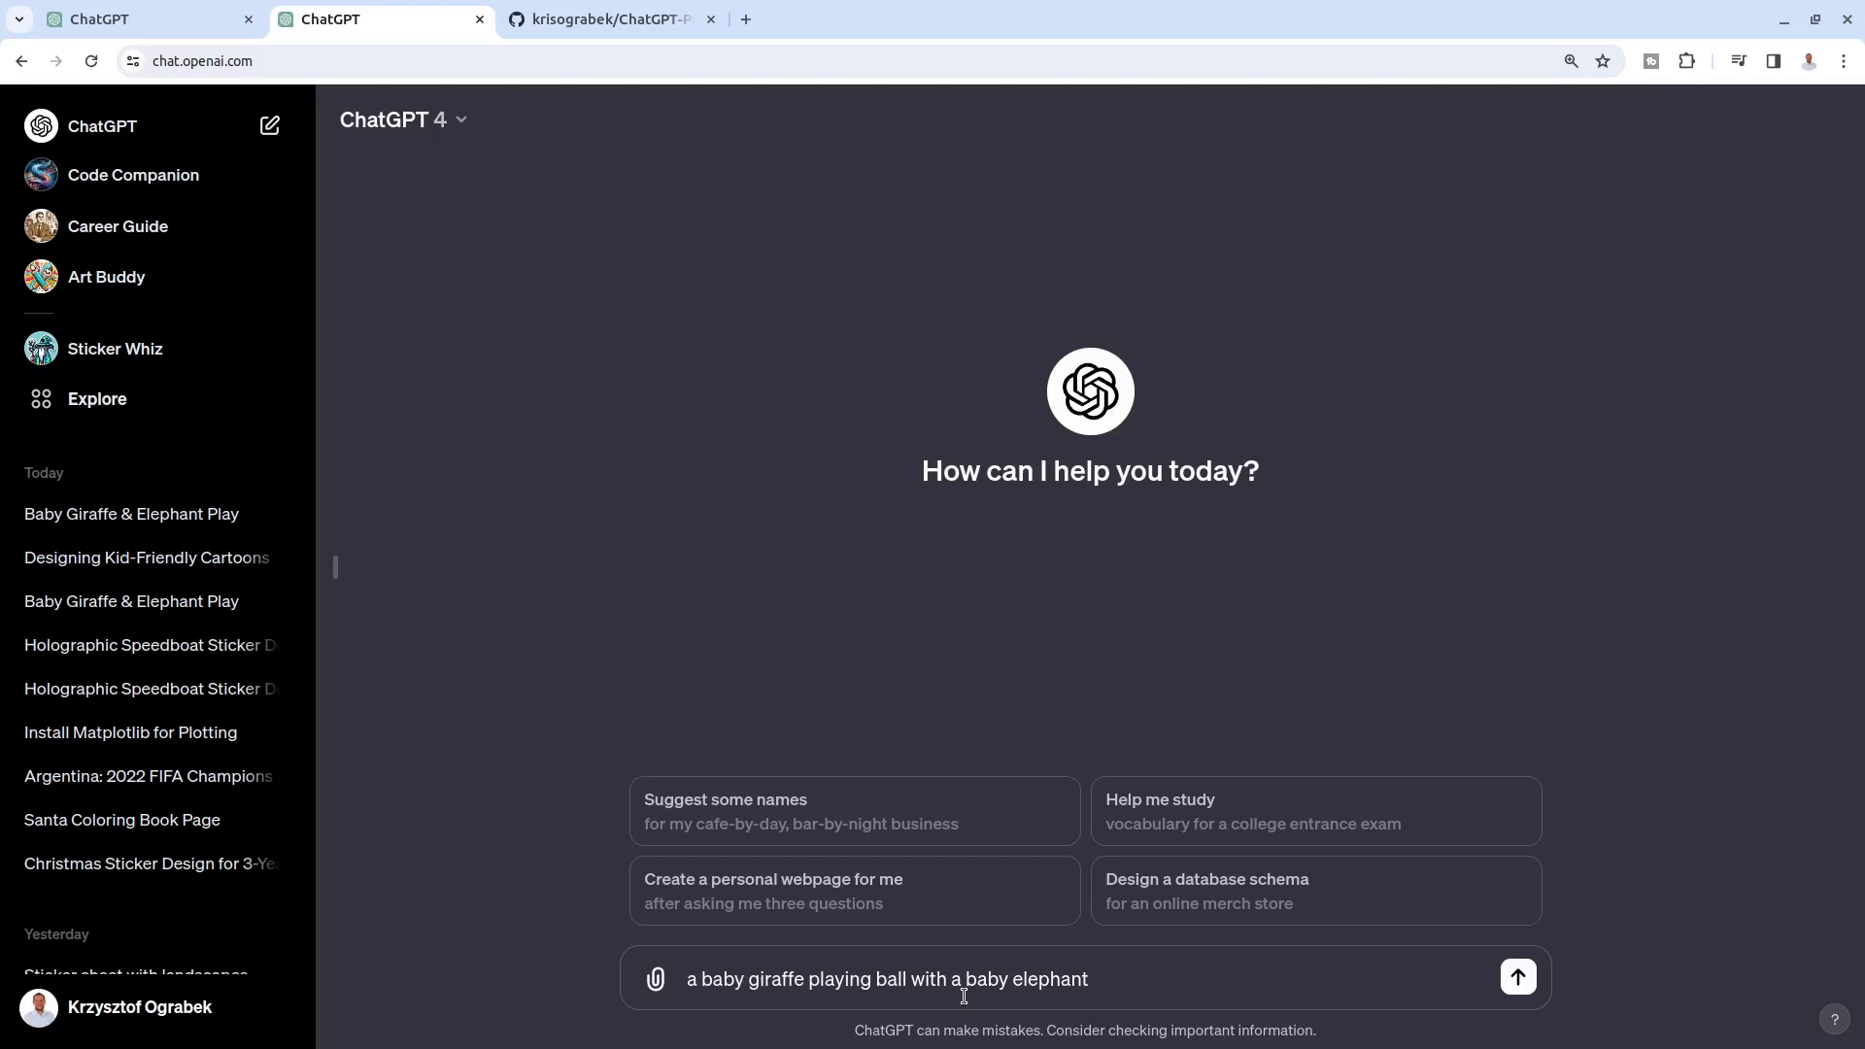
{"action": "key", "text": "Return"}
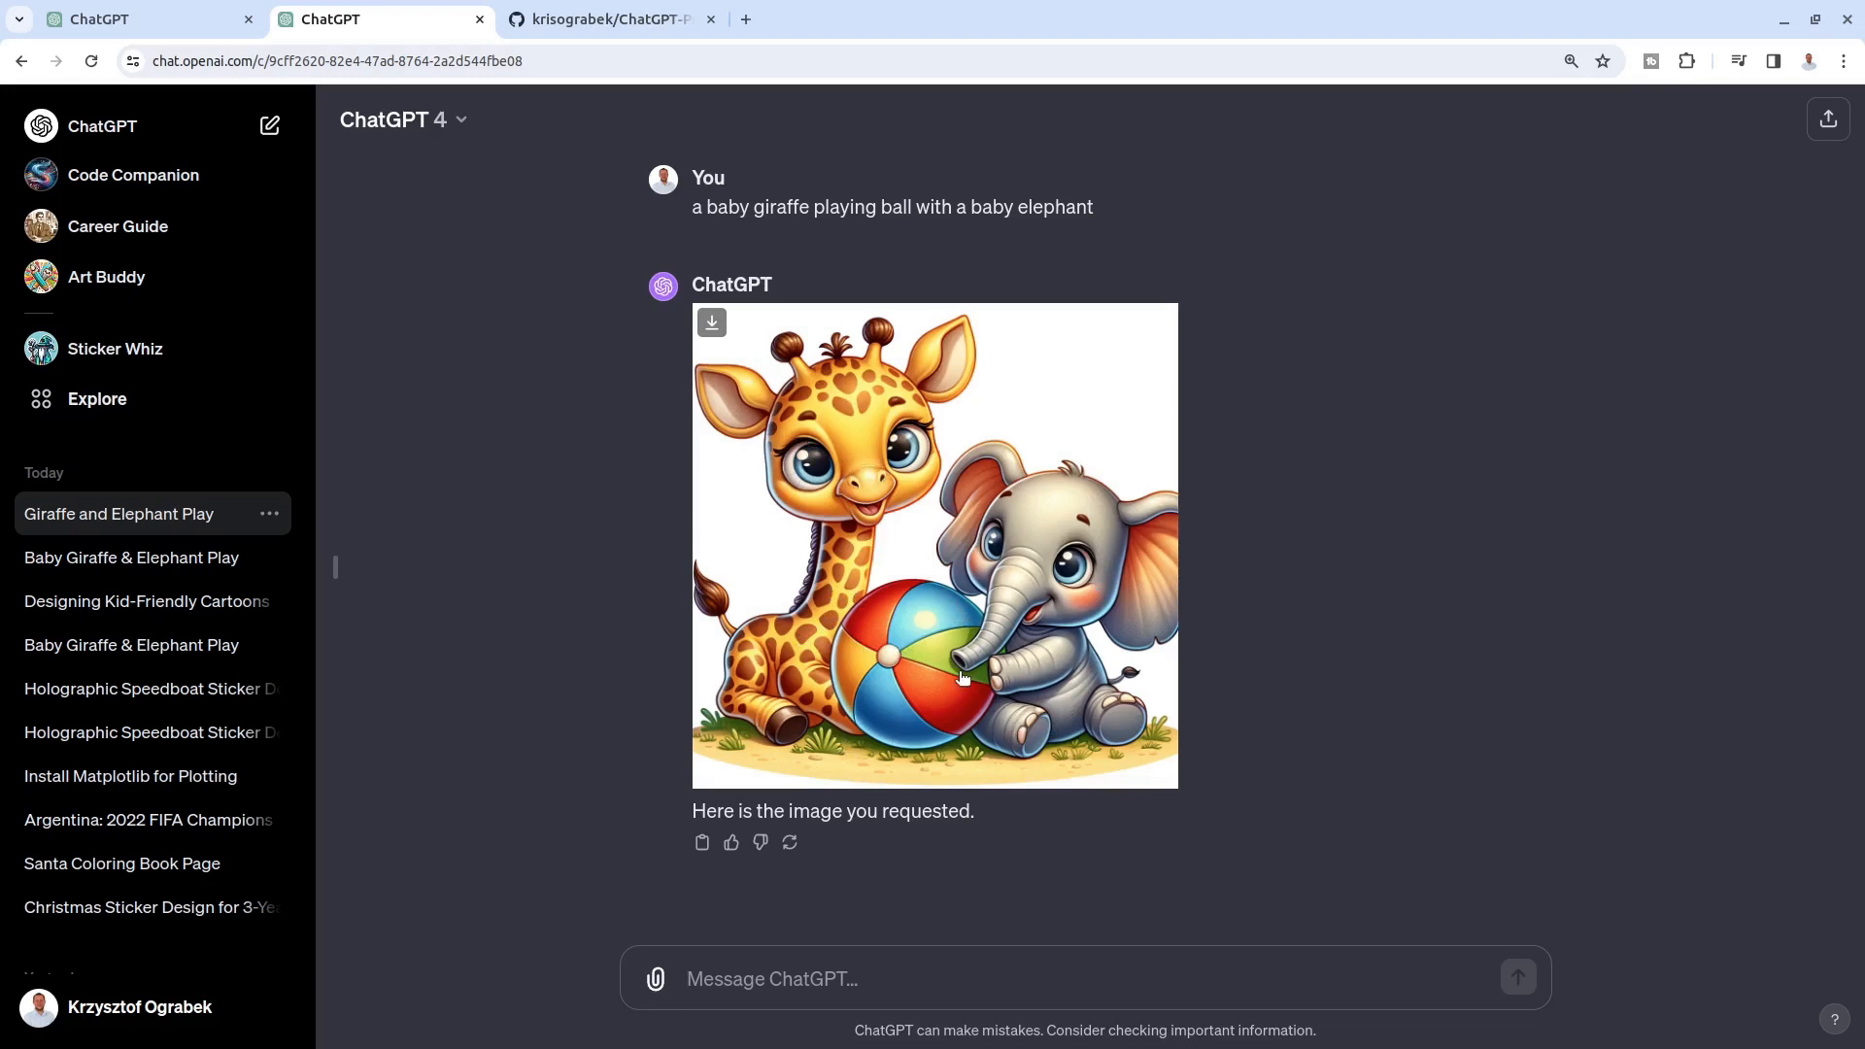
Step: Send the follow-up prompt "a kitten" in the same chat
{"action": "left_click_drag", "start_coordinate": [1117, 208], "coordinate": [695, 208]}
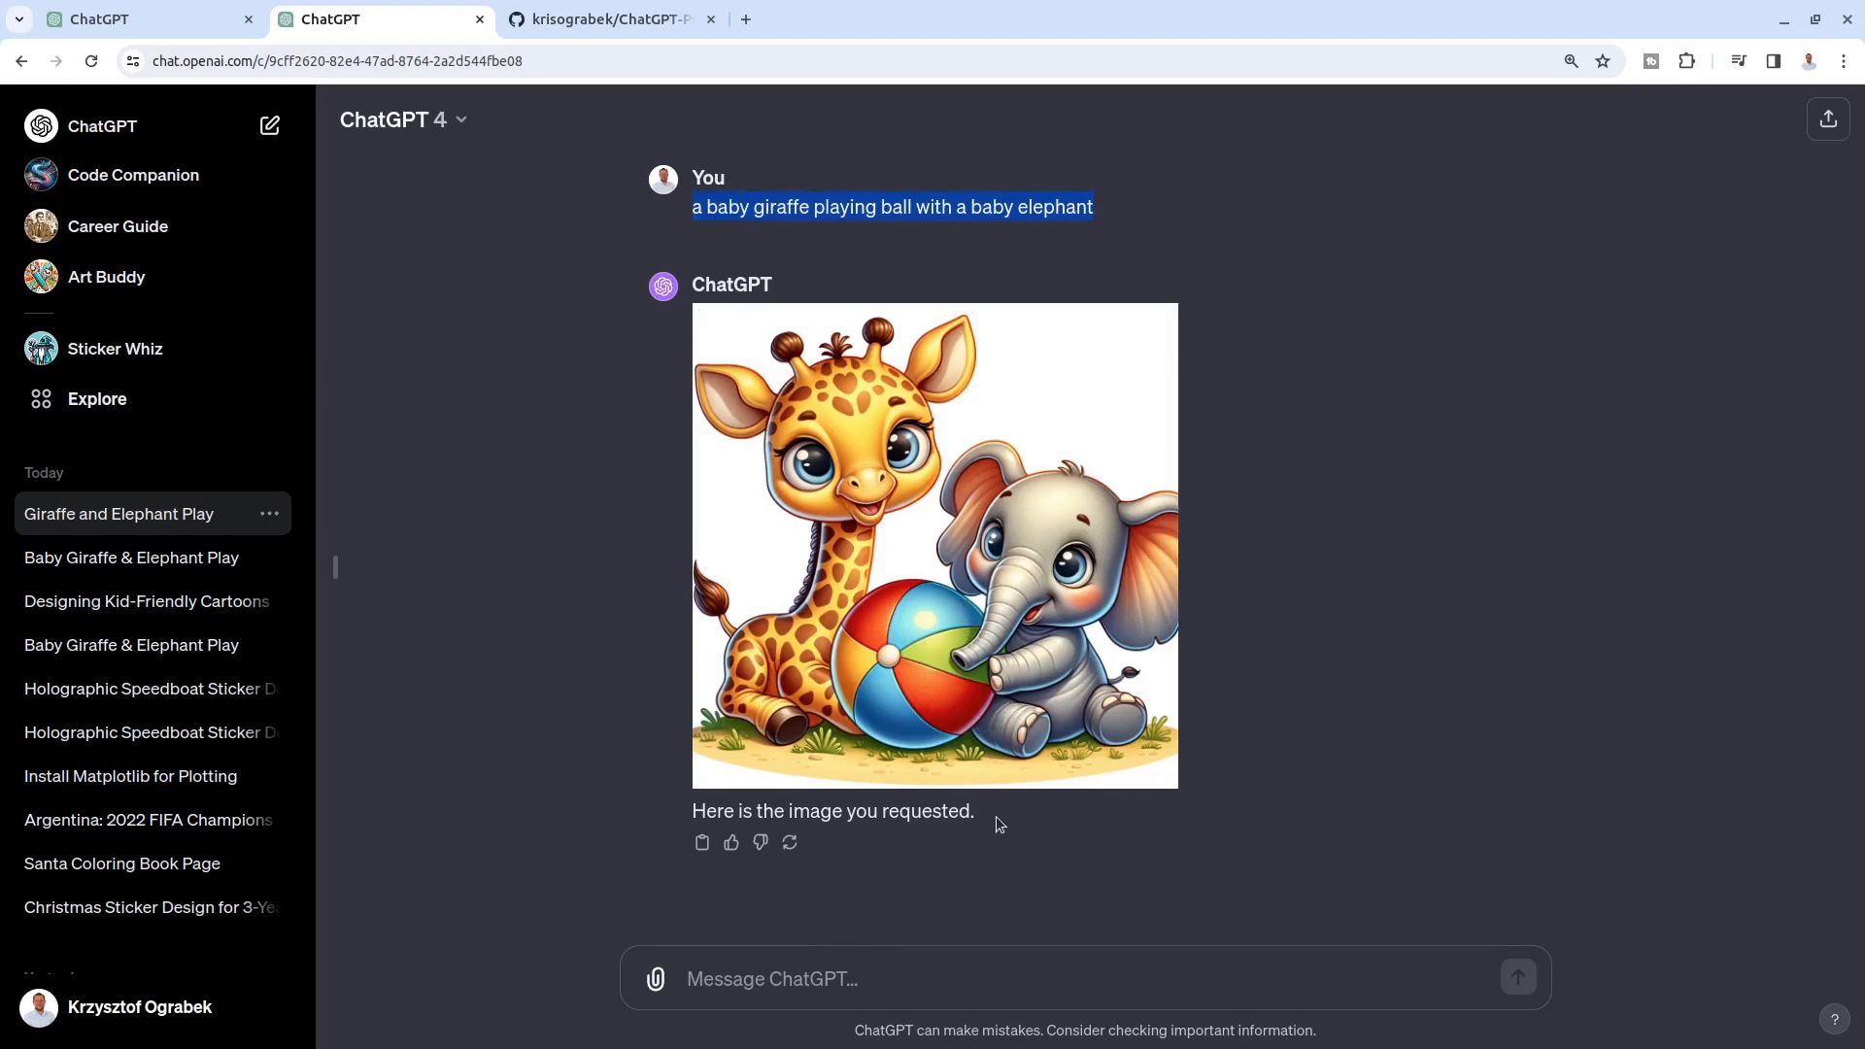
{"action": "left_click", "coordinate": [901, 962]}
{"action": "type", "text": "a kitten"}
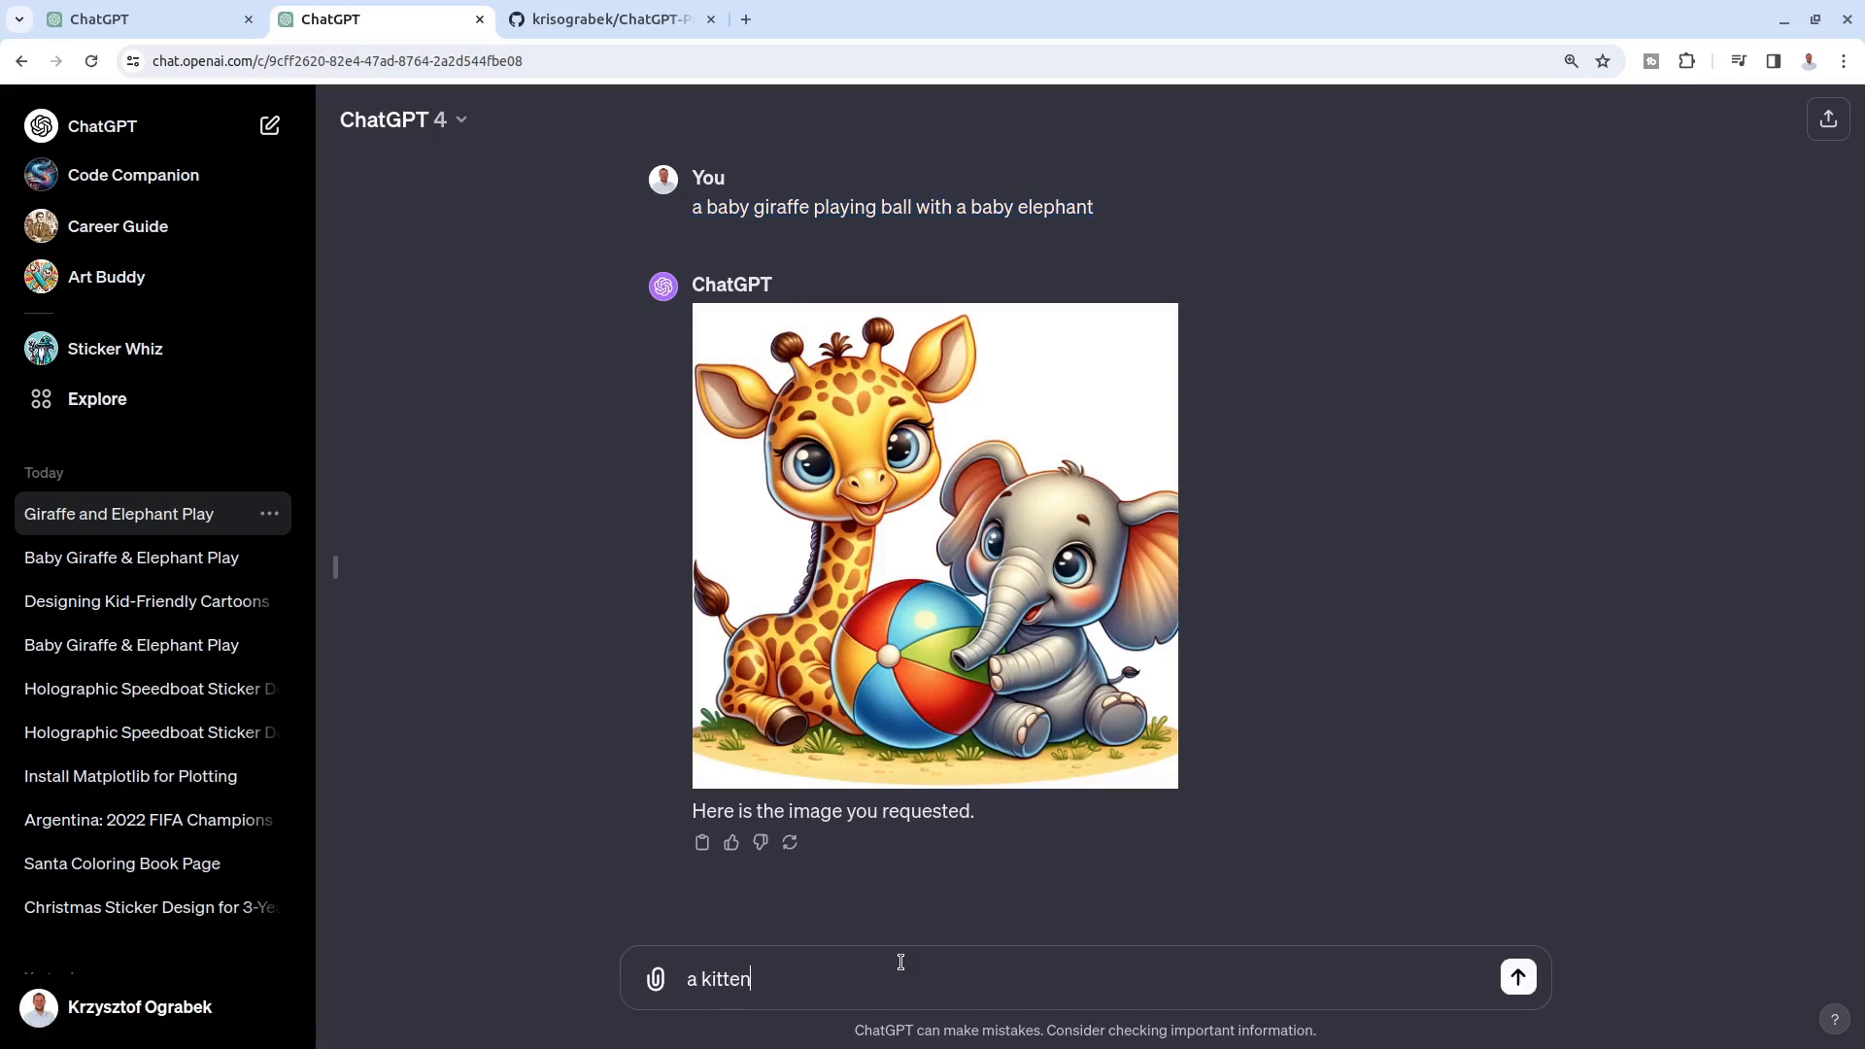
{"action": "key", "text": "Return"}
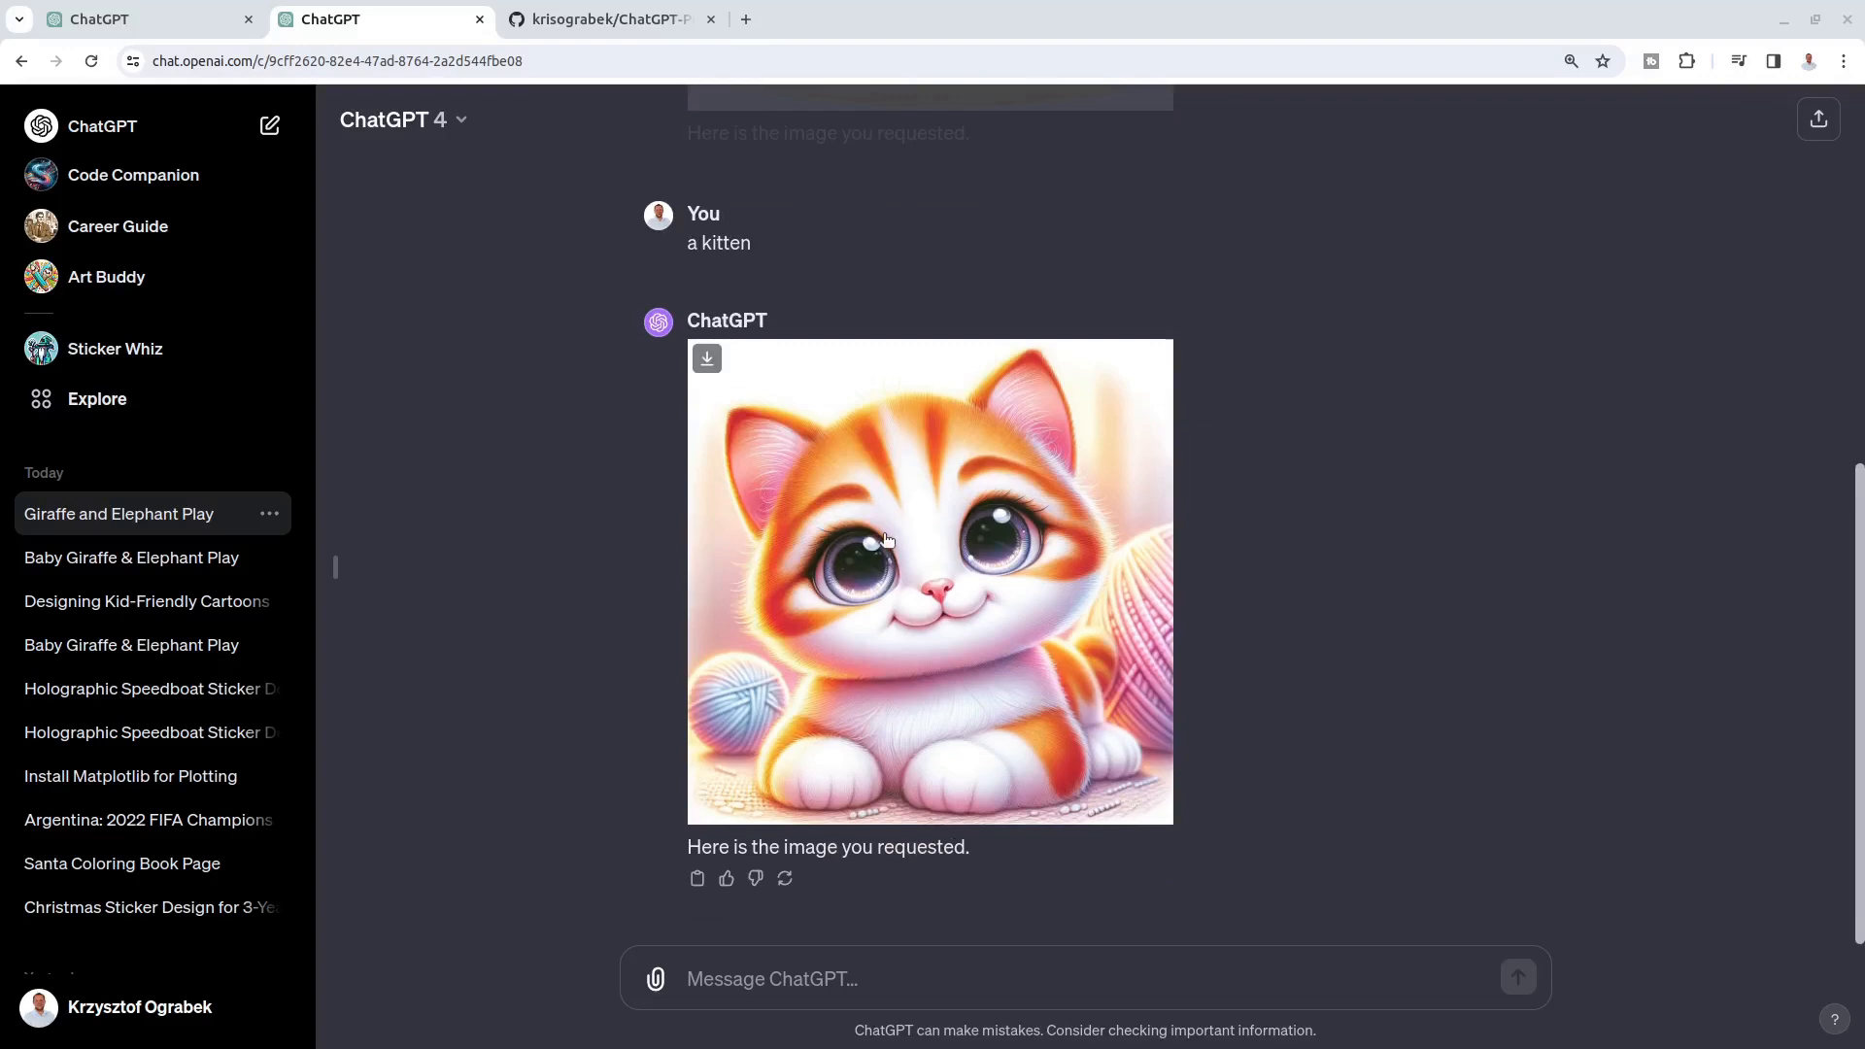
Step: Review the README's custom instructions template, the design chat's opening prompt, the "Be more concise" request and the resulting principles
{"action": "key", "text": "ctrl+Tab"}
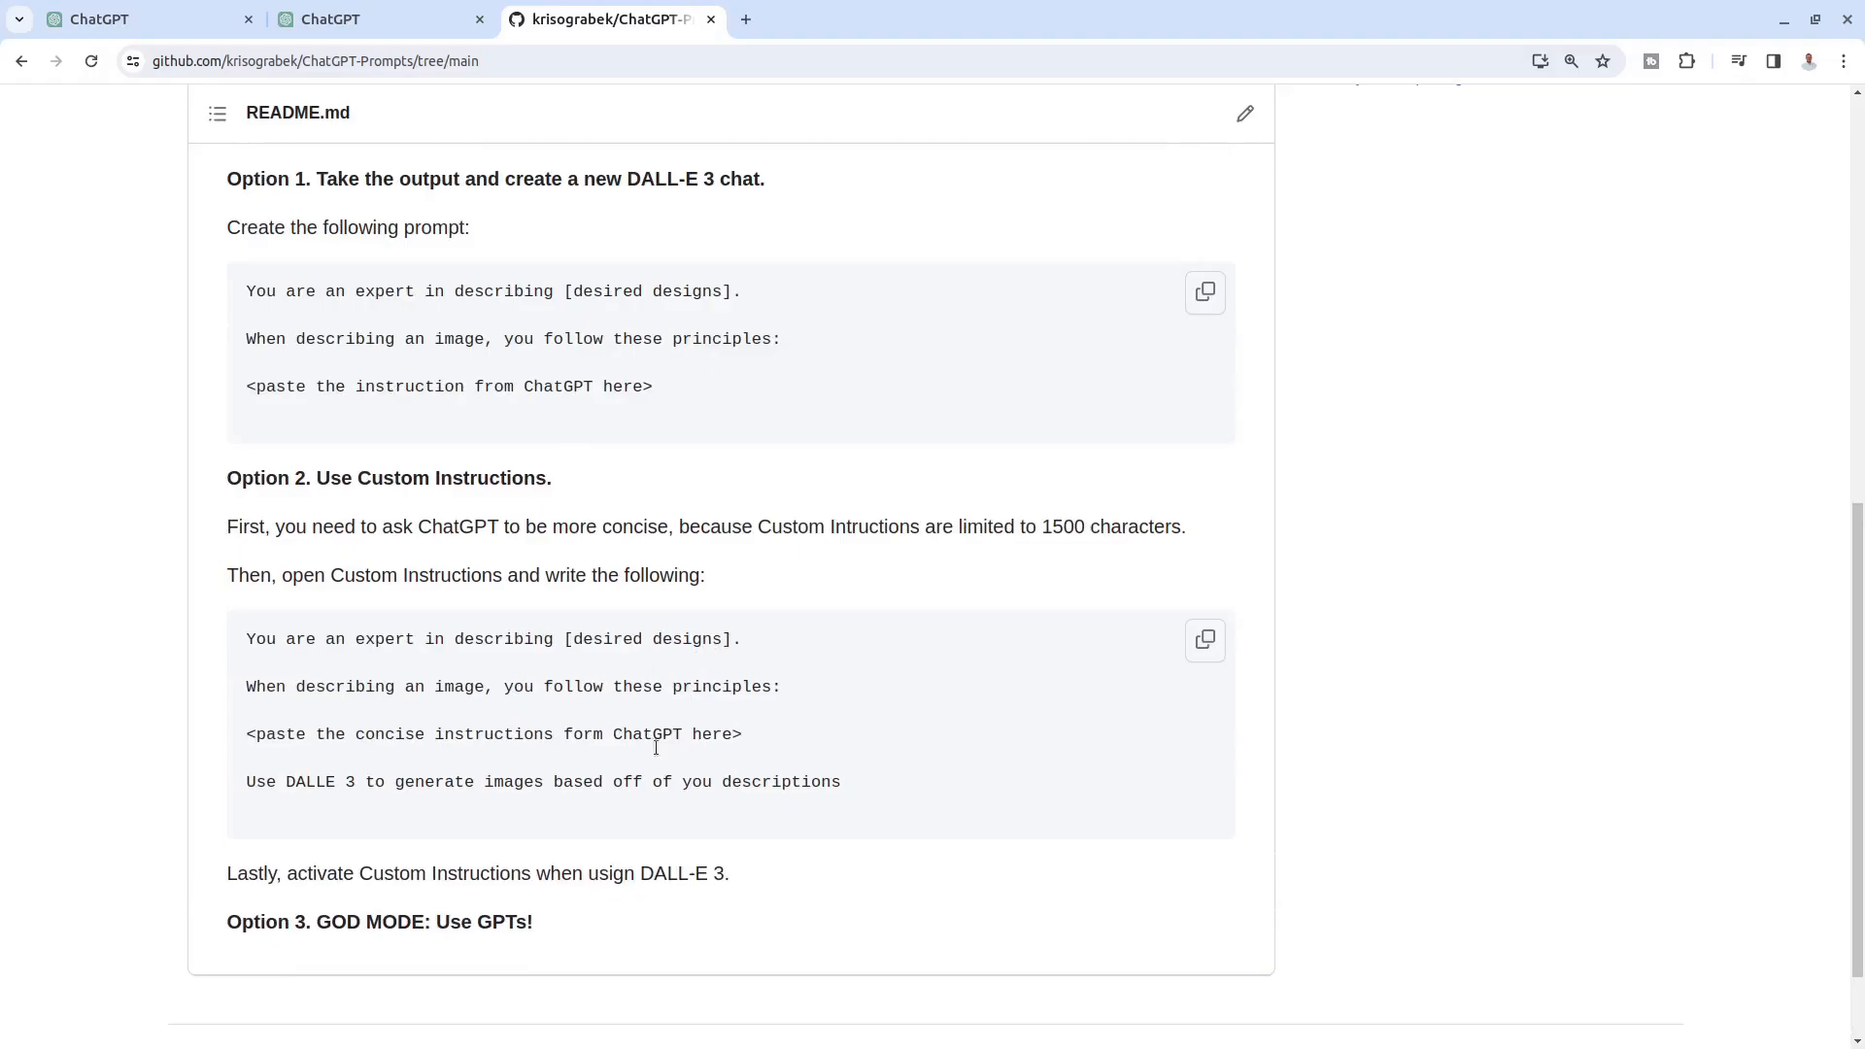
{"action": "left_click_drag", "start_coordinate": [760, 739], "coordinate": [235, 731]}
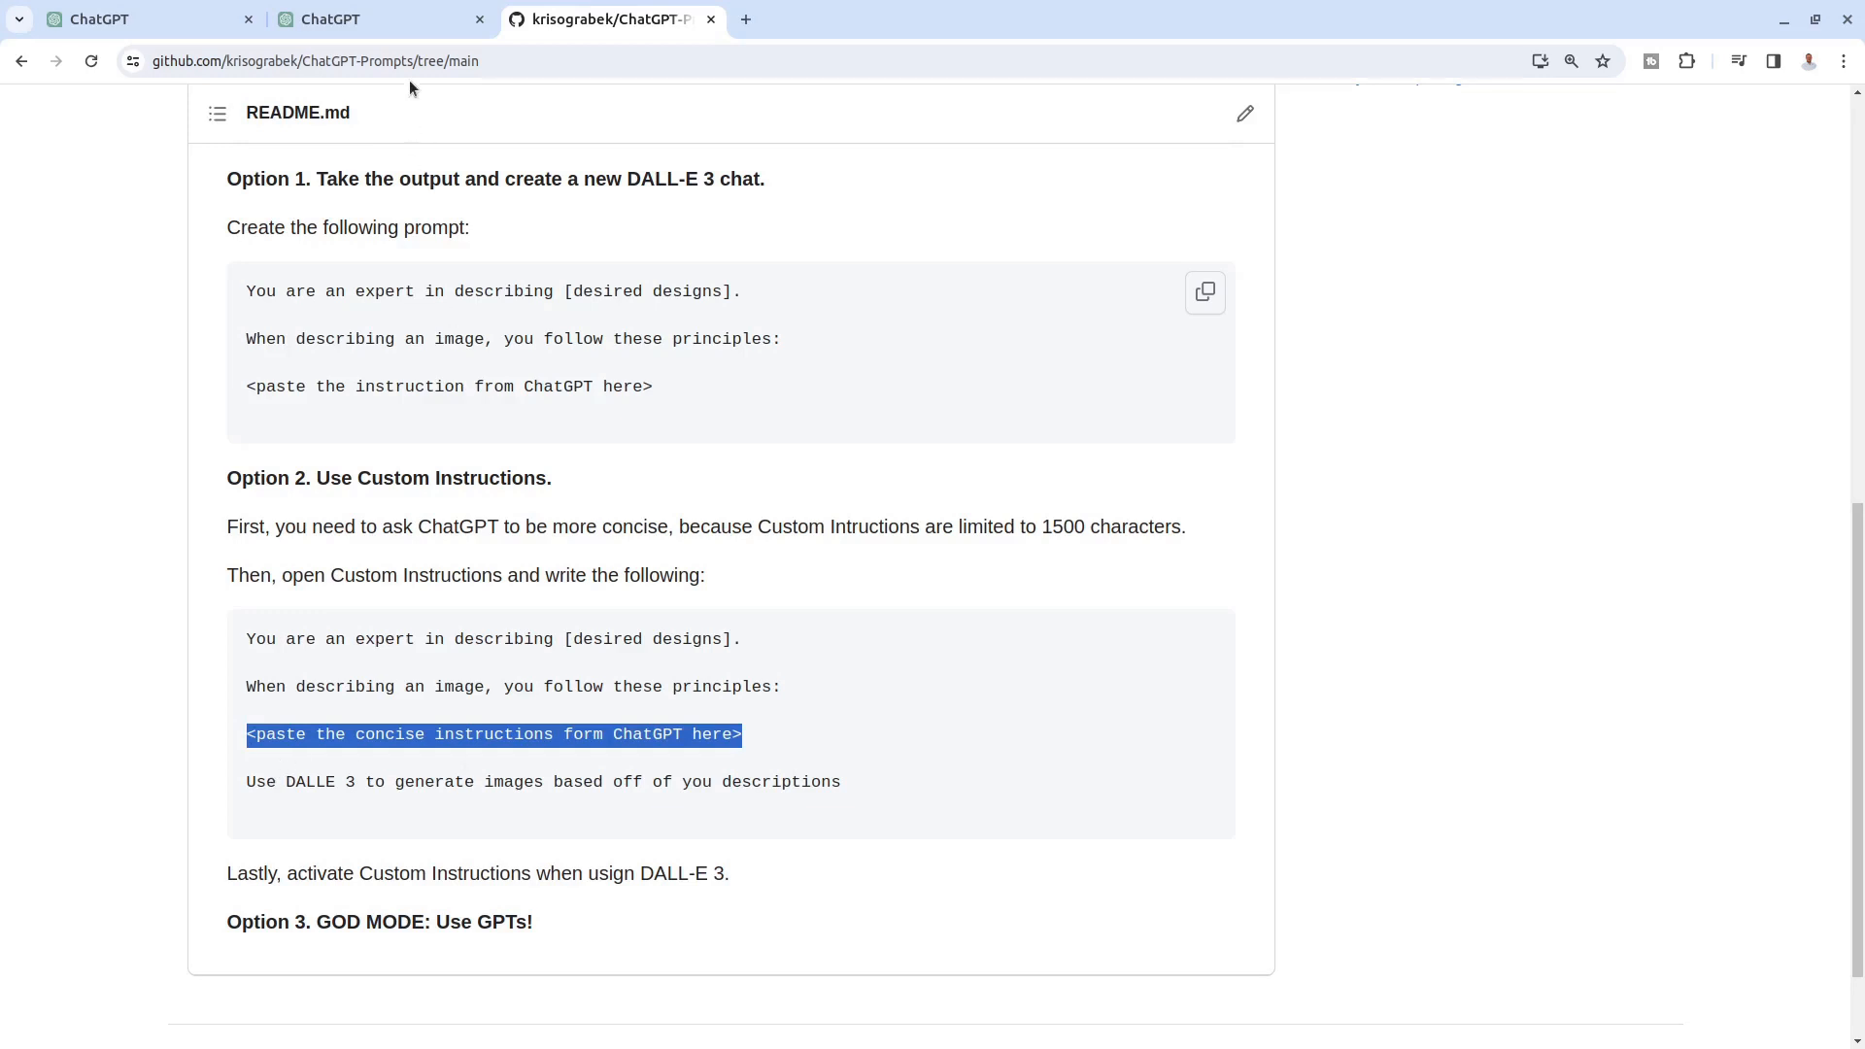
{"action": "left_click", "coordinate": [387, 18]}
{"action": "left_click", "coordinate": [120, 33]}
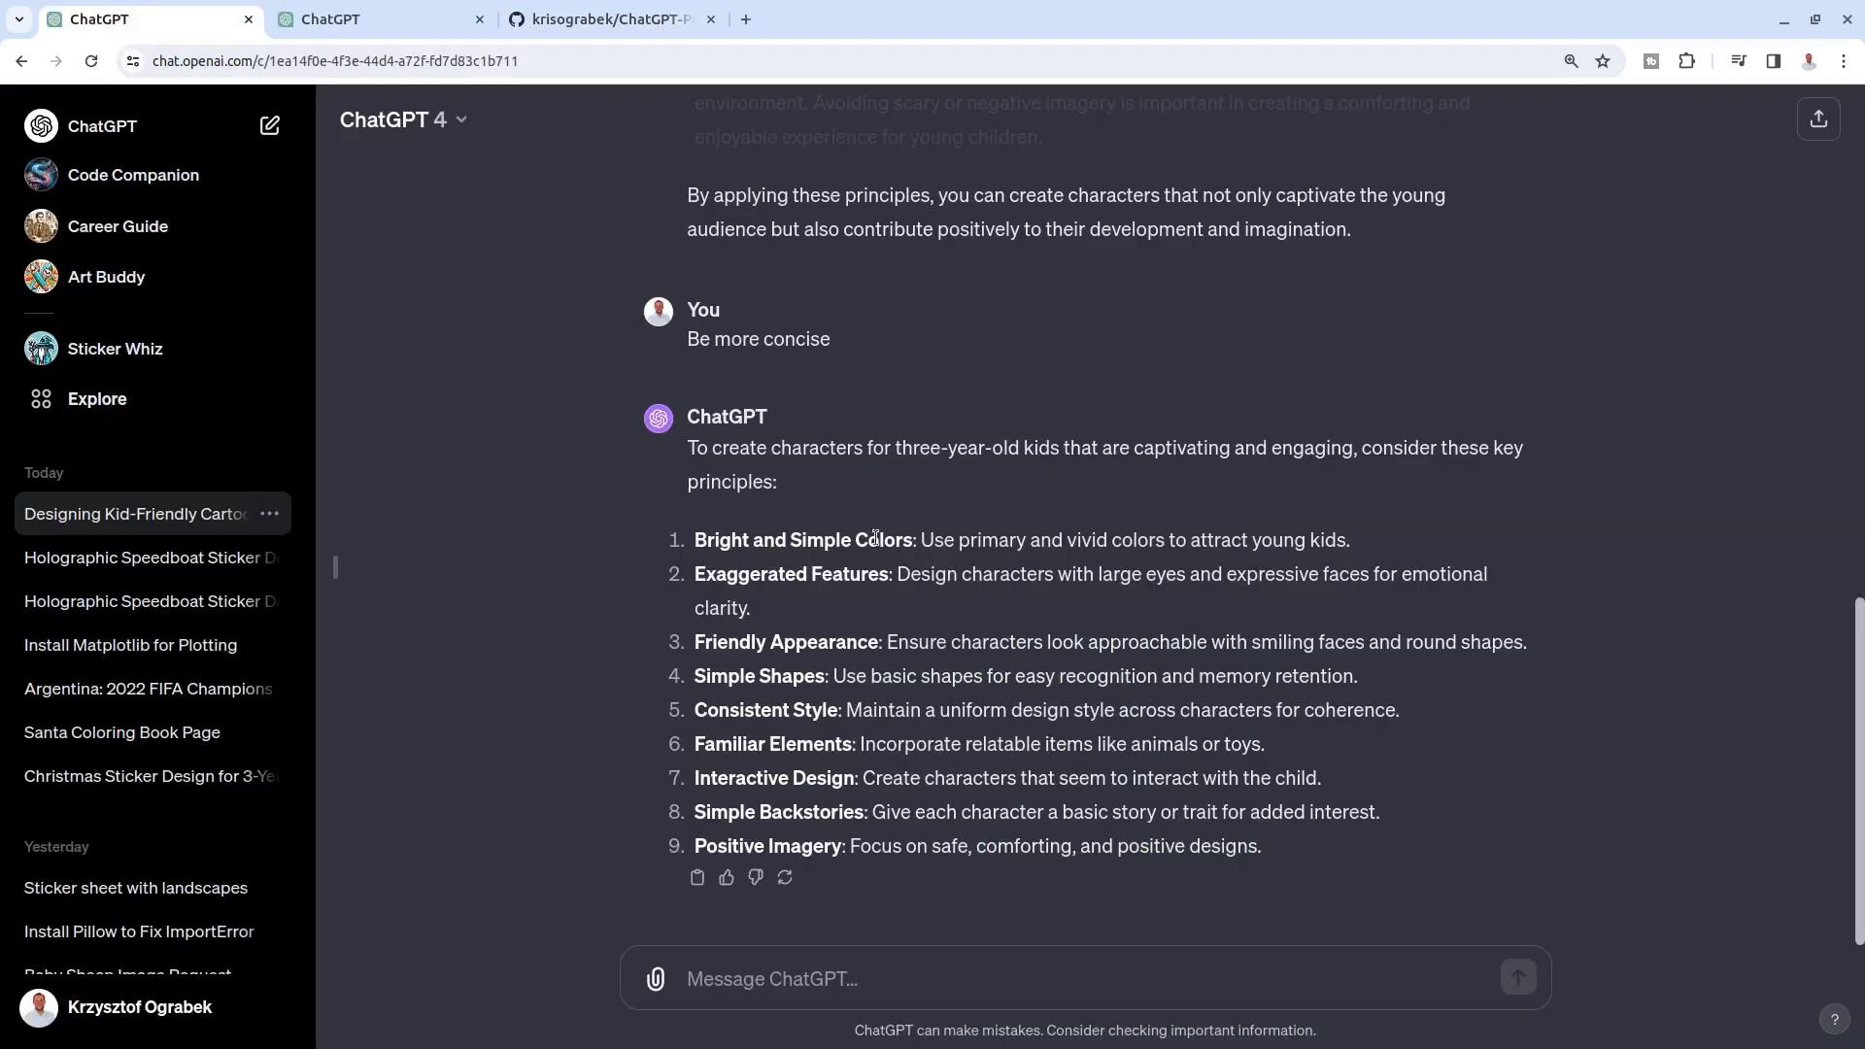
{"action": "scroll", "coordinate": [870, 334], "scroll_direction": "up", "scroll_amount": 13}
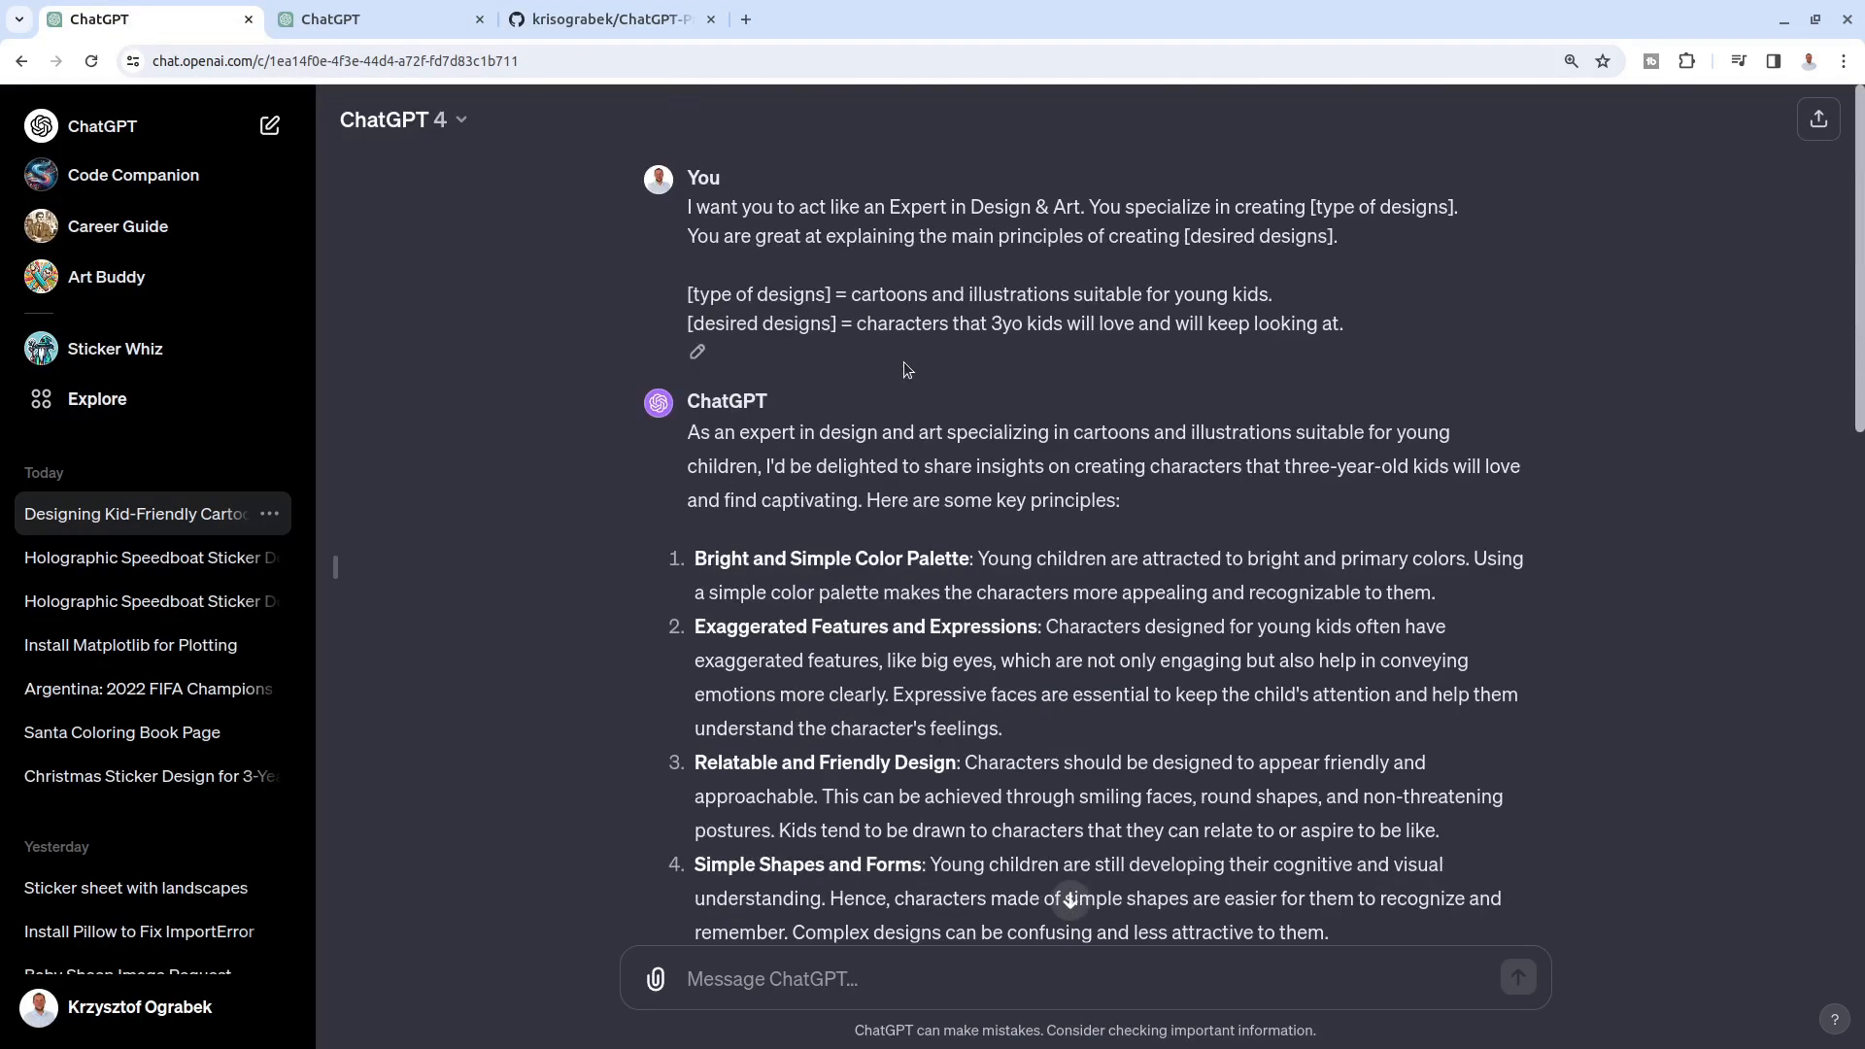
{"action": "scroll", "coordinate": [904, 362], "scroll_direction": "down", "scroll_amount": 7}
{"action": "scroll", "coordinate": [893, 346], "scroll_direction": "down", "scroll_amount": 4}
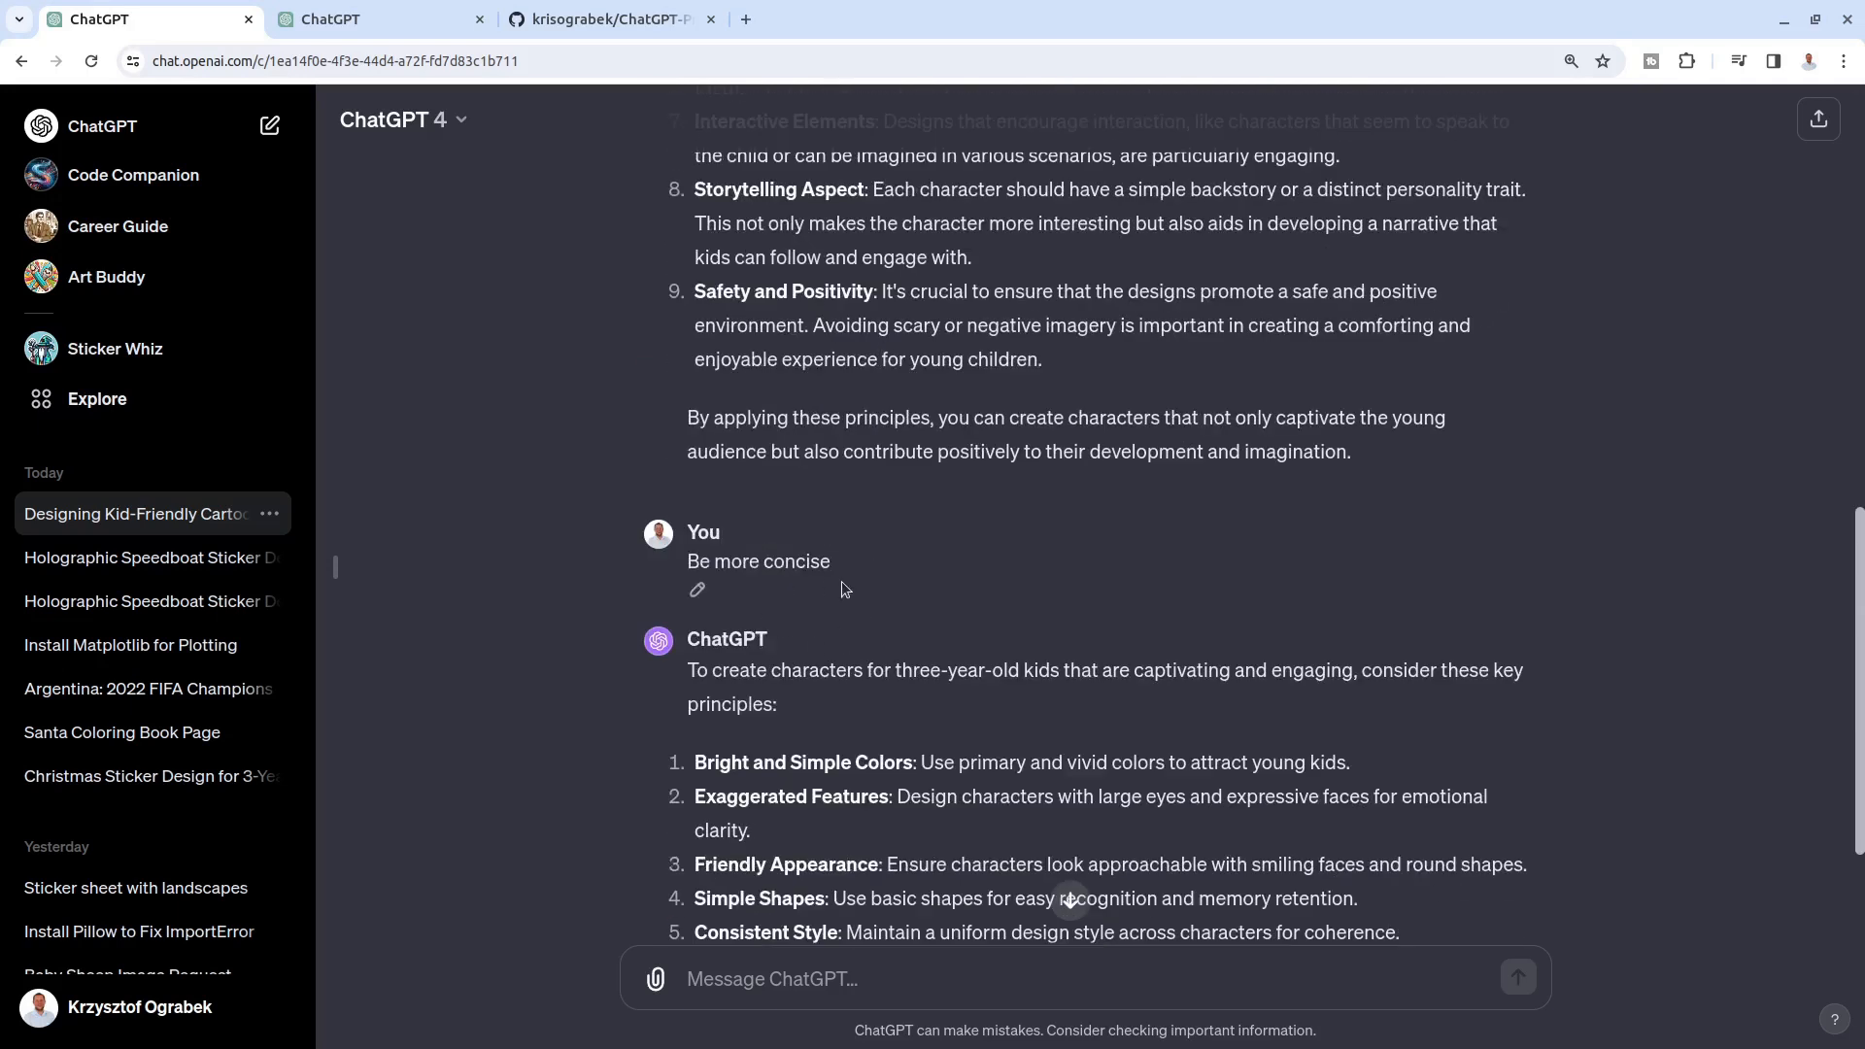
{"action": "left_click_drag", "start_coordinate": [841, 581], "coordinate": [676, 561]}
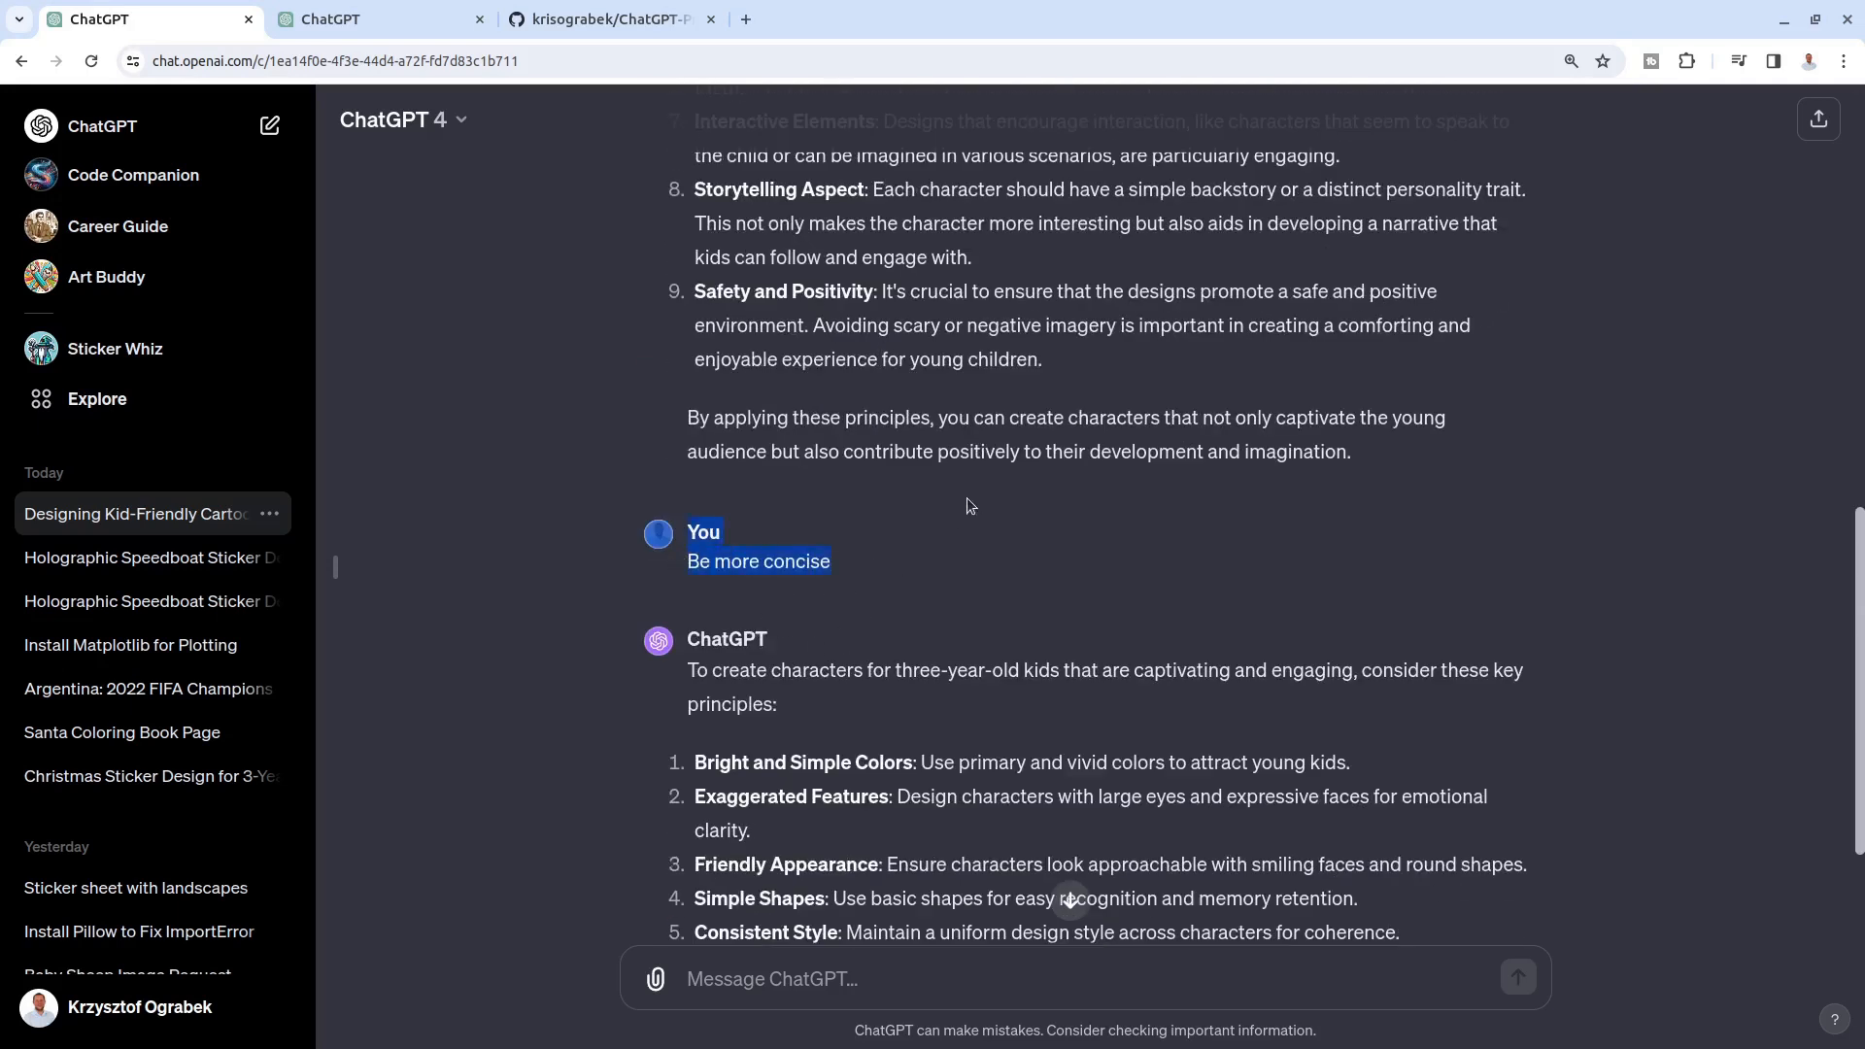
{"action": "scroll", "coordinate": [889, 540], "scroll_direction": "up", "scroll_amount": 7}
{"action": "scroll", "coordinate": [879, 533], "scroll_direction": "down", "scroll_amount": 9}
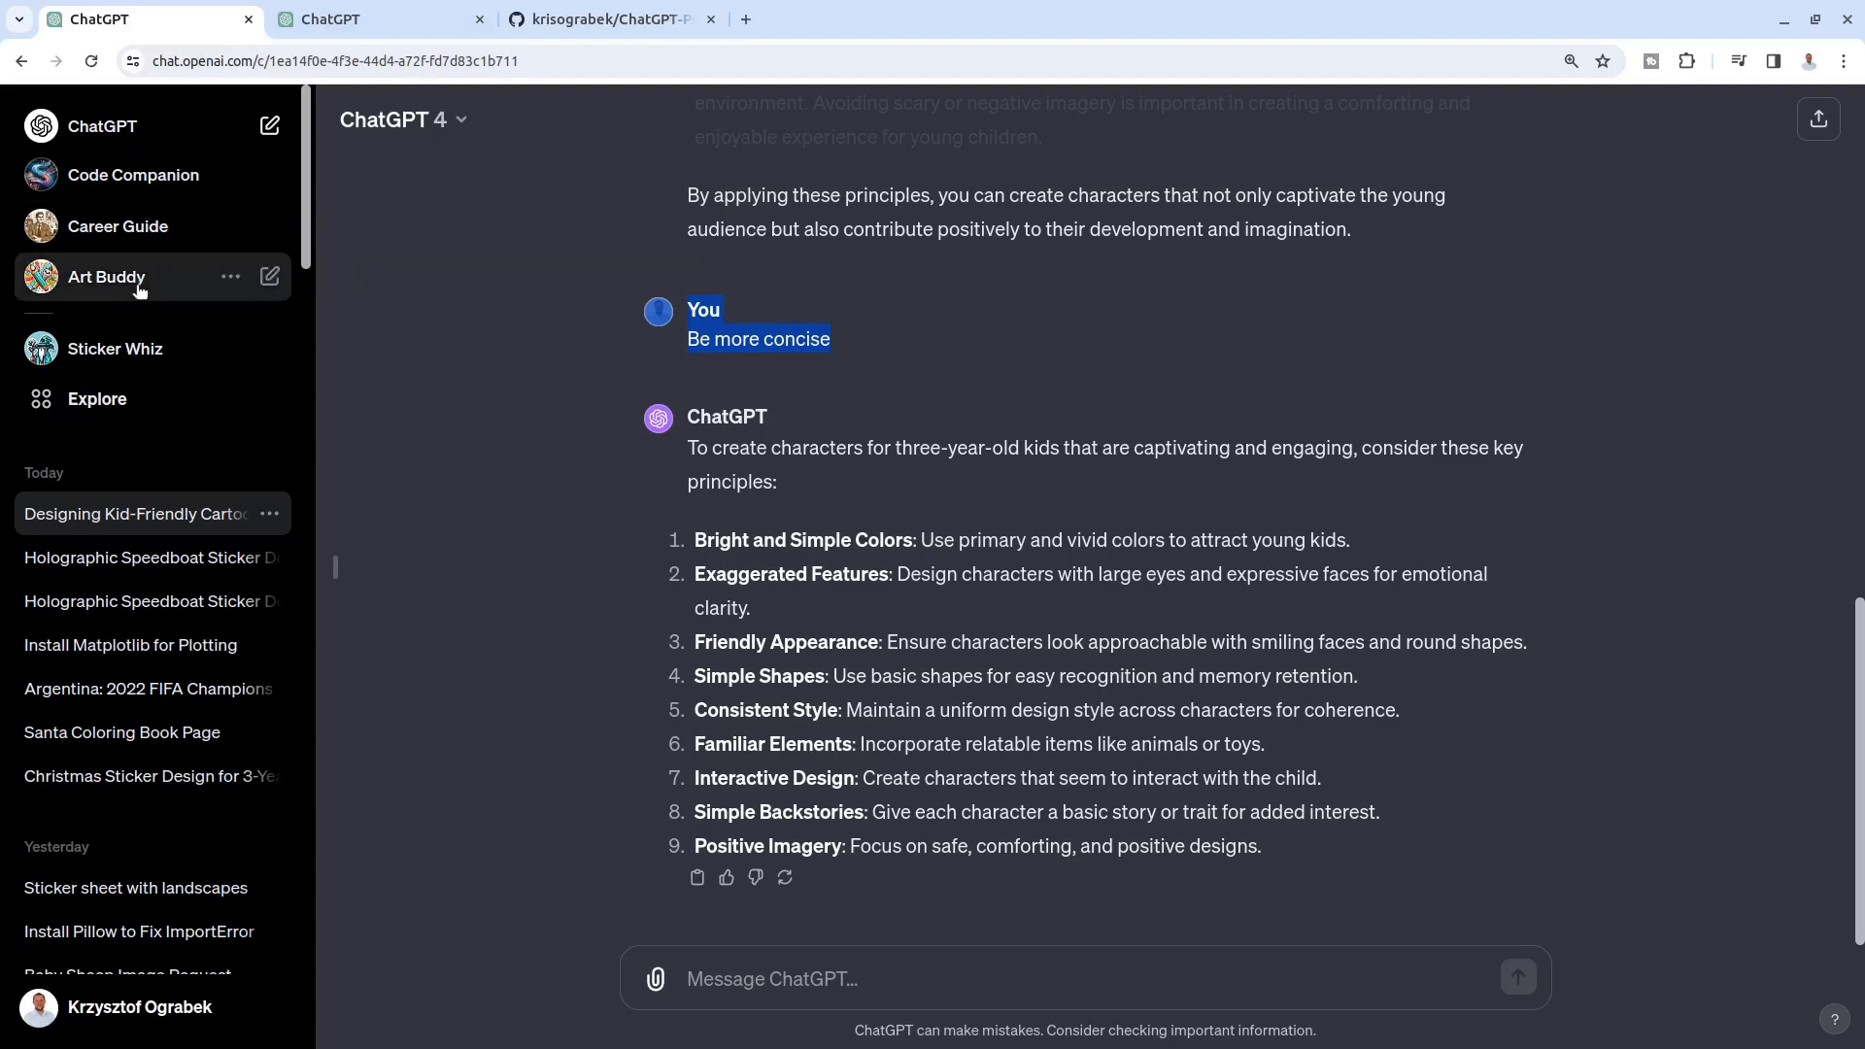
Step: Start creating a new GPT and begin the GPT Builder message with "I want you to create amazing images using DALLE 3."
{"action": "left_click", "coordinate": [81, 408]}
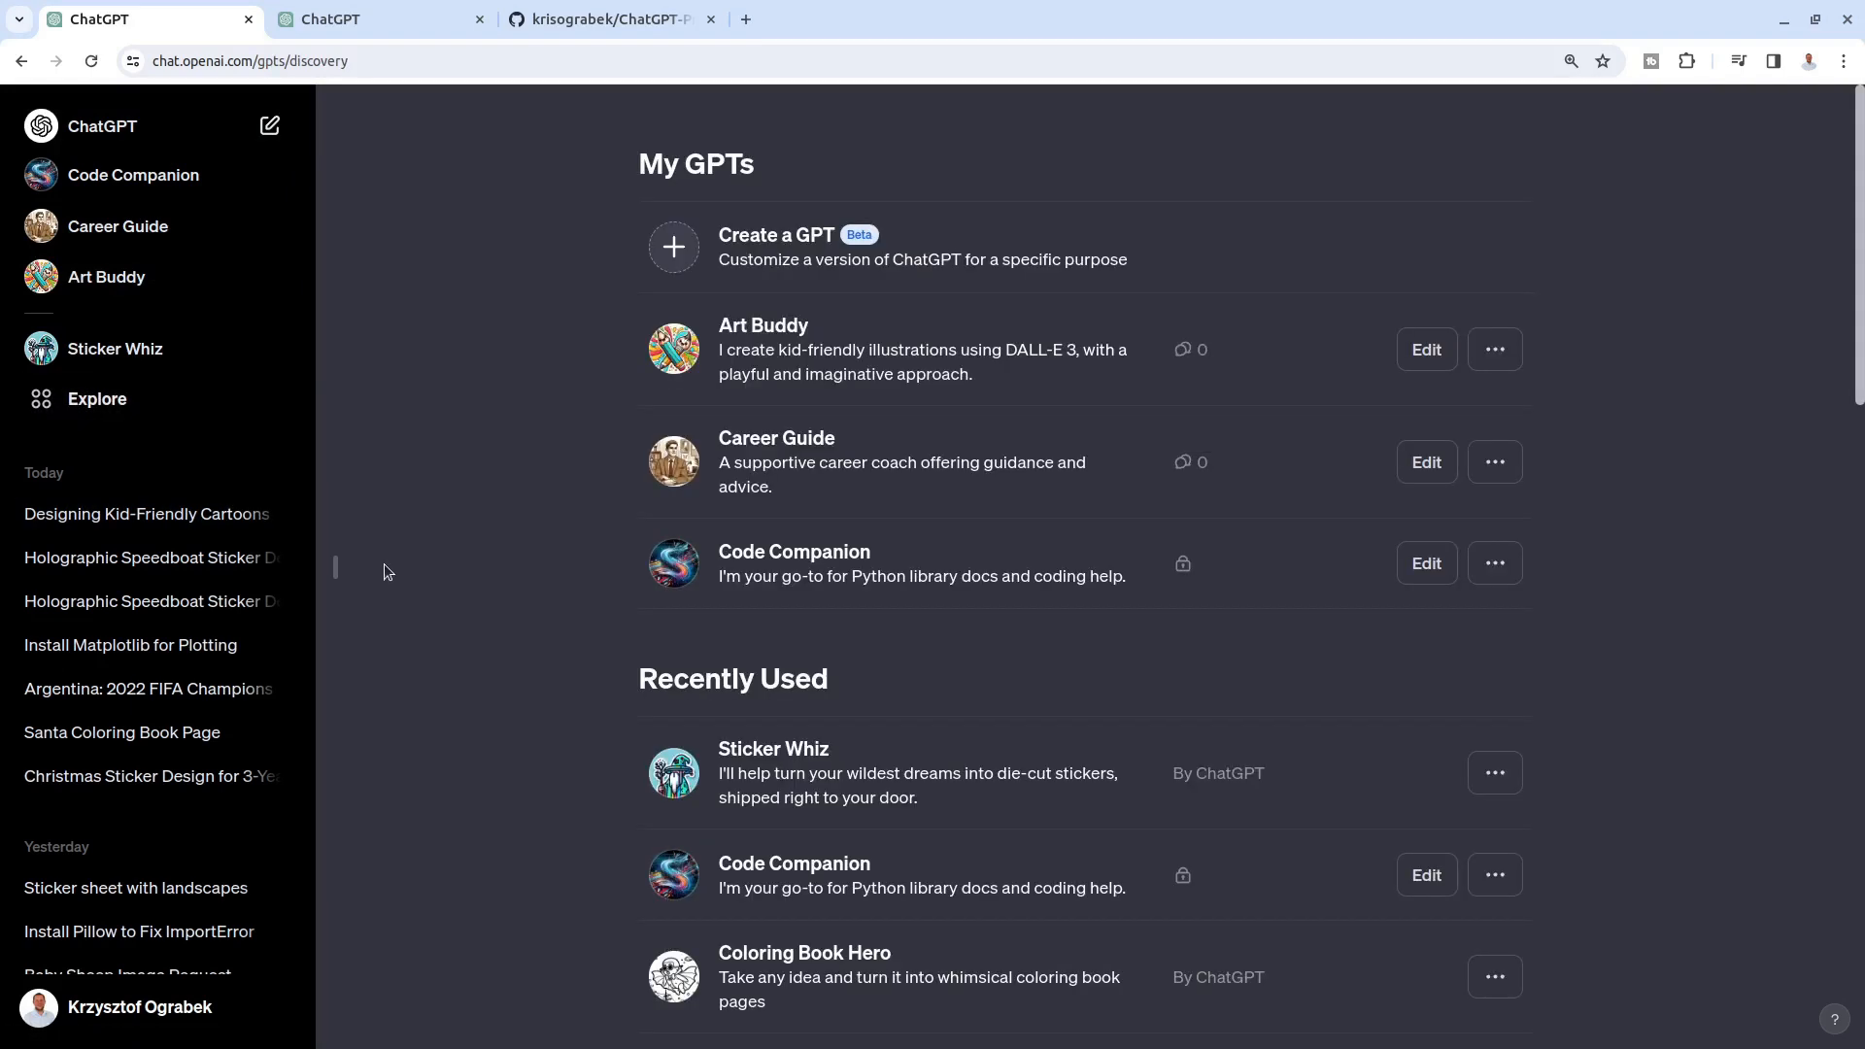
{"action": "left_click", "coordinate": [673, 247]}
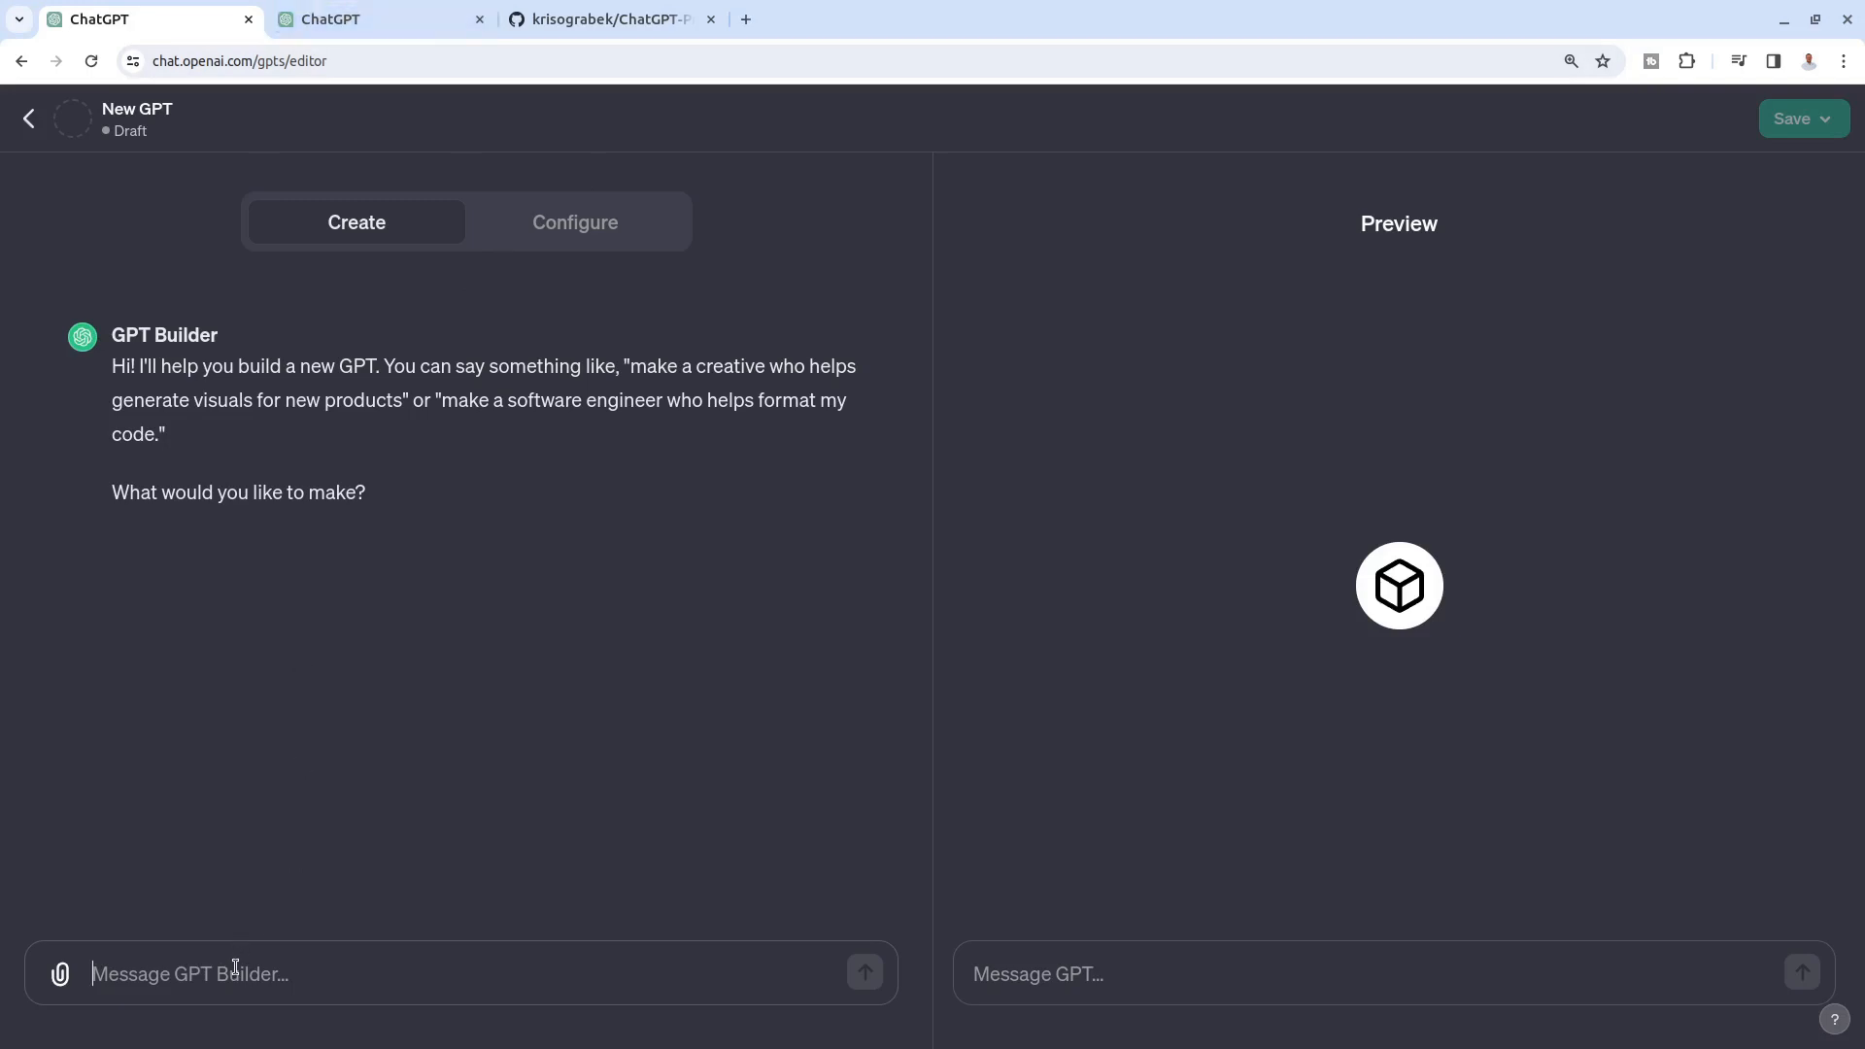
{"action": "type", "text": "I want you to"}
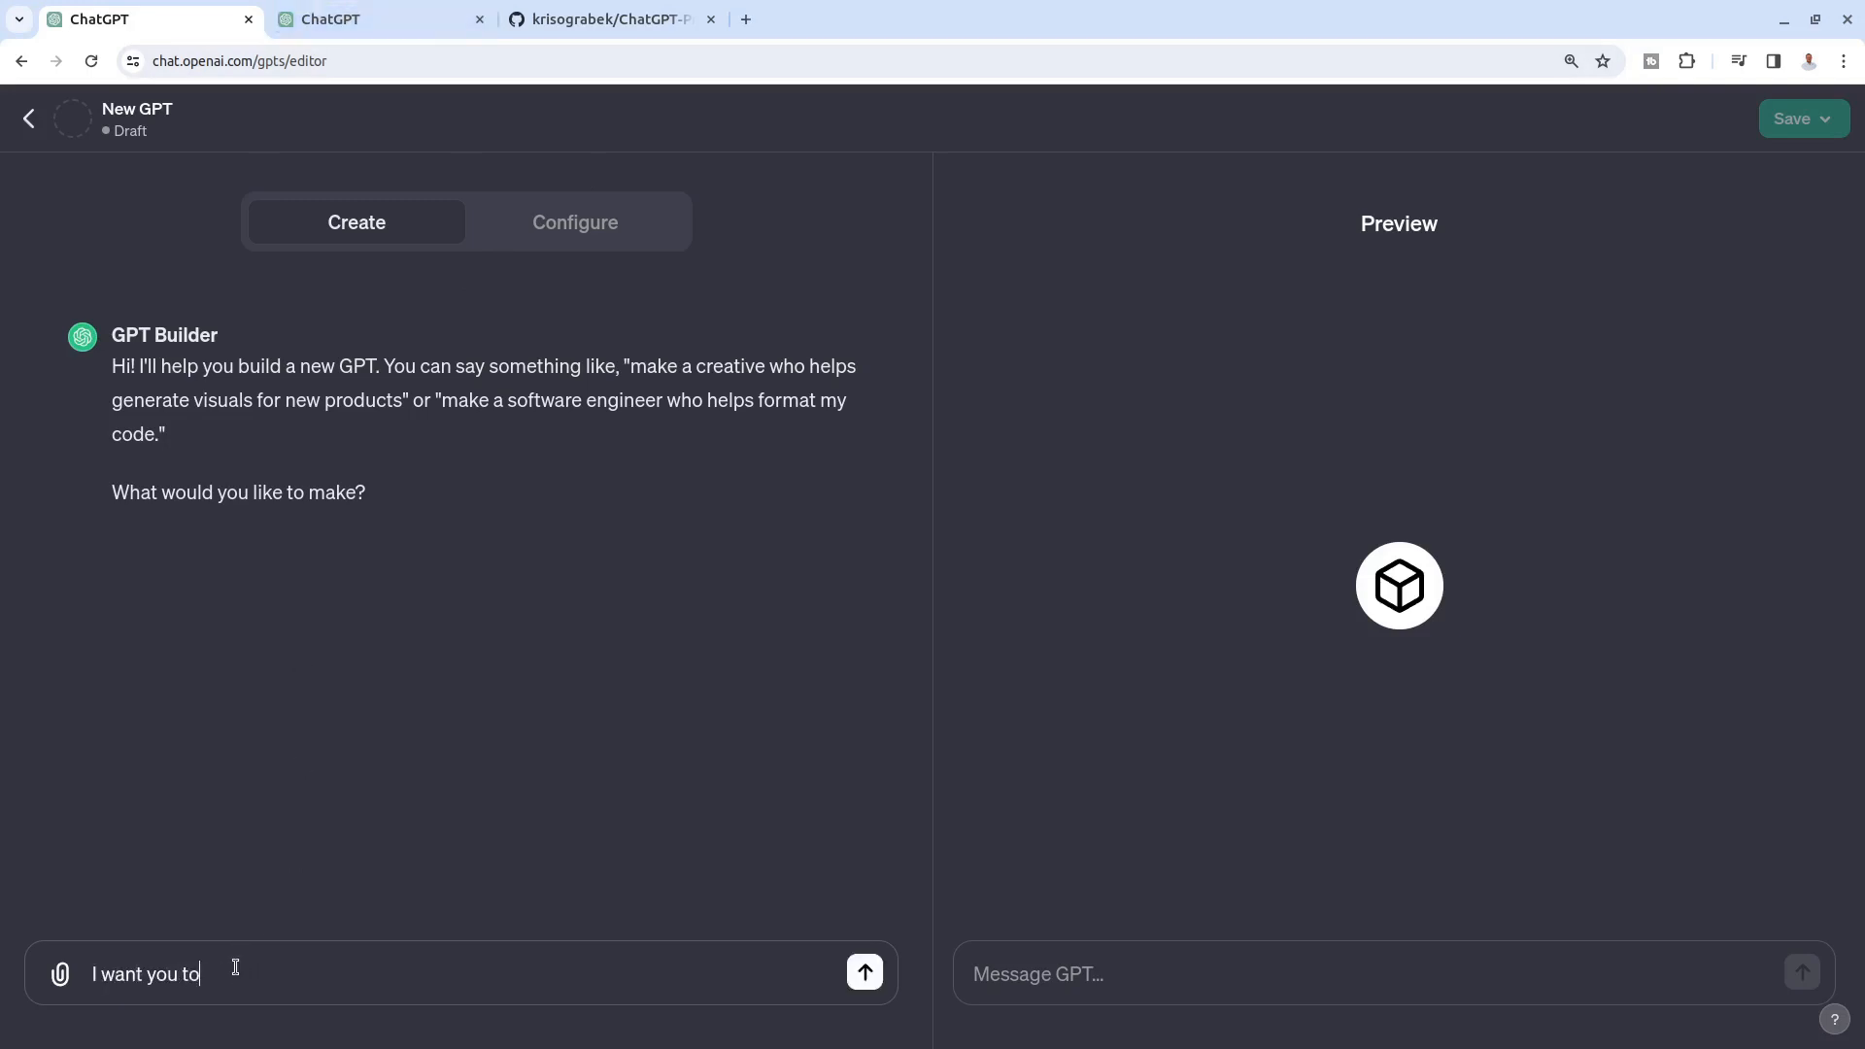
{"action": "type", "text": " create amazing images "}
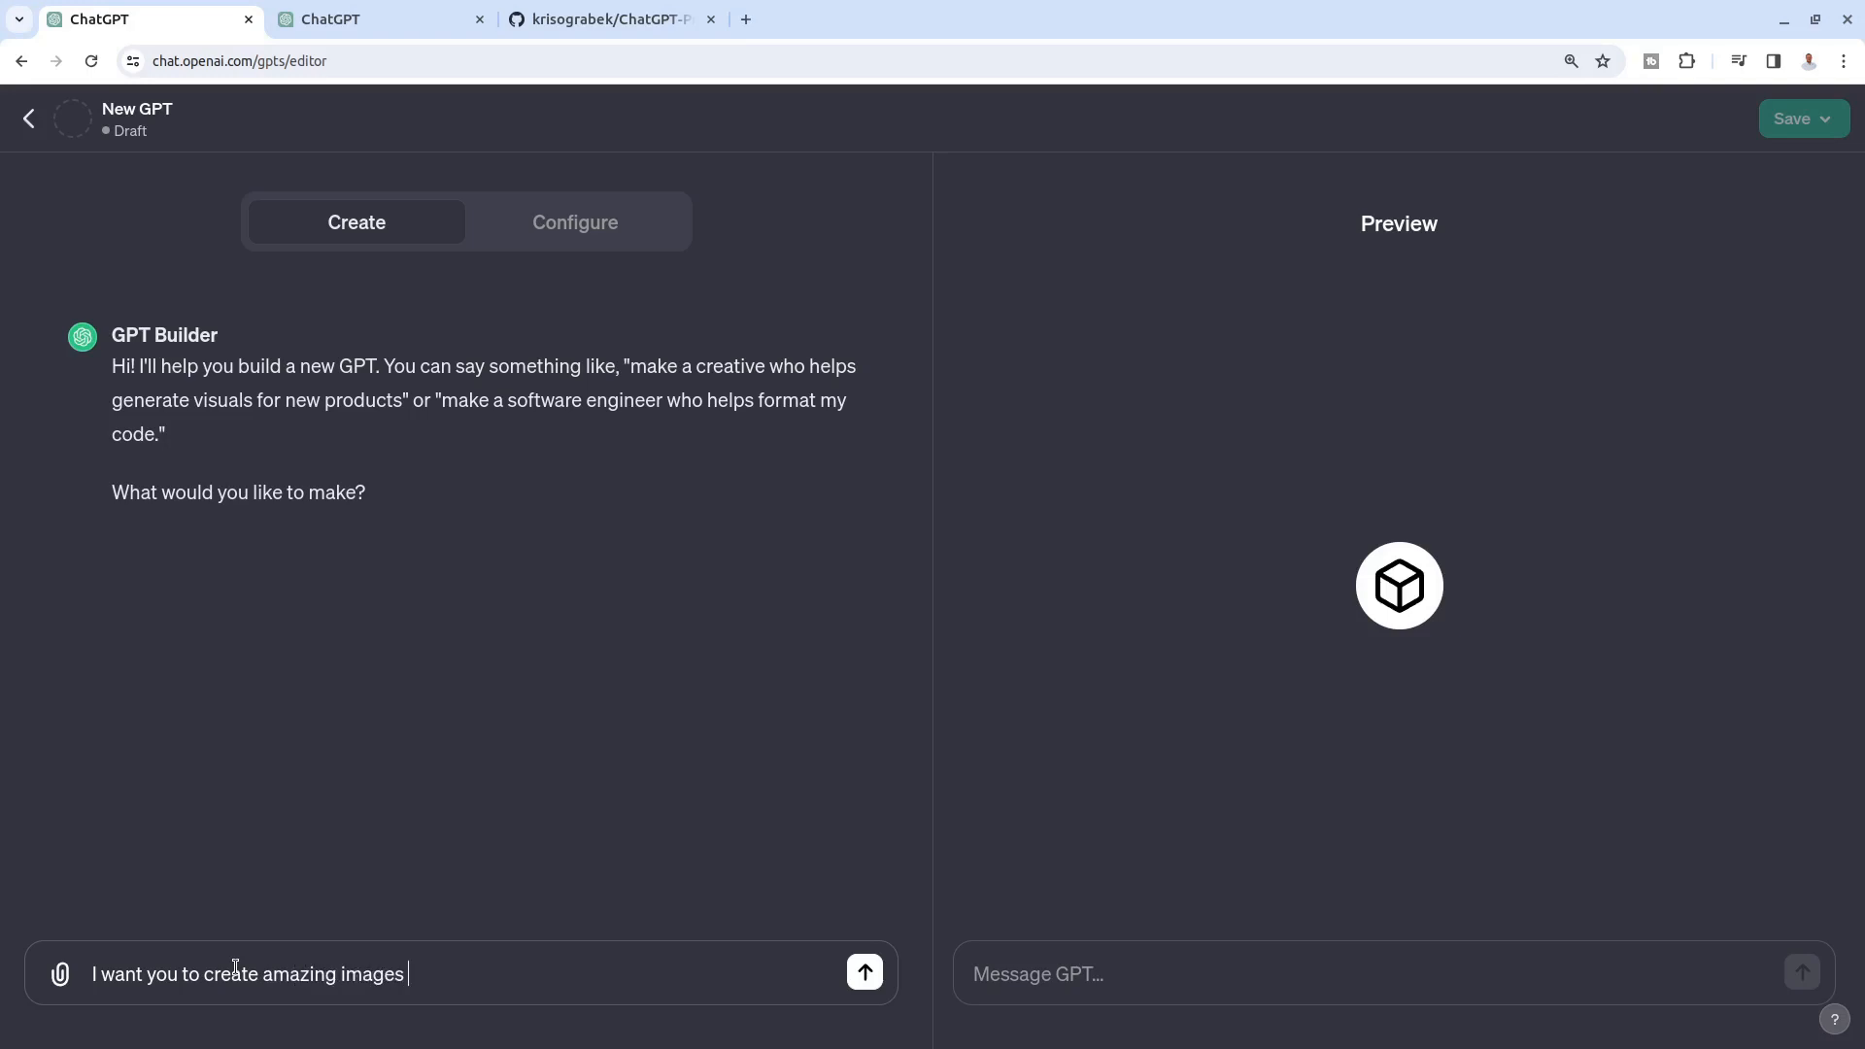
{"action": "type", "text": "using DALLE 3. I want all im"}
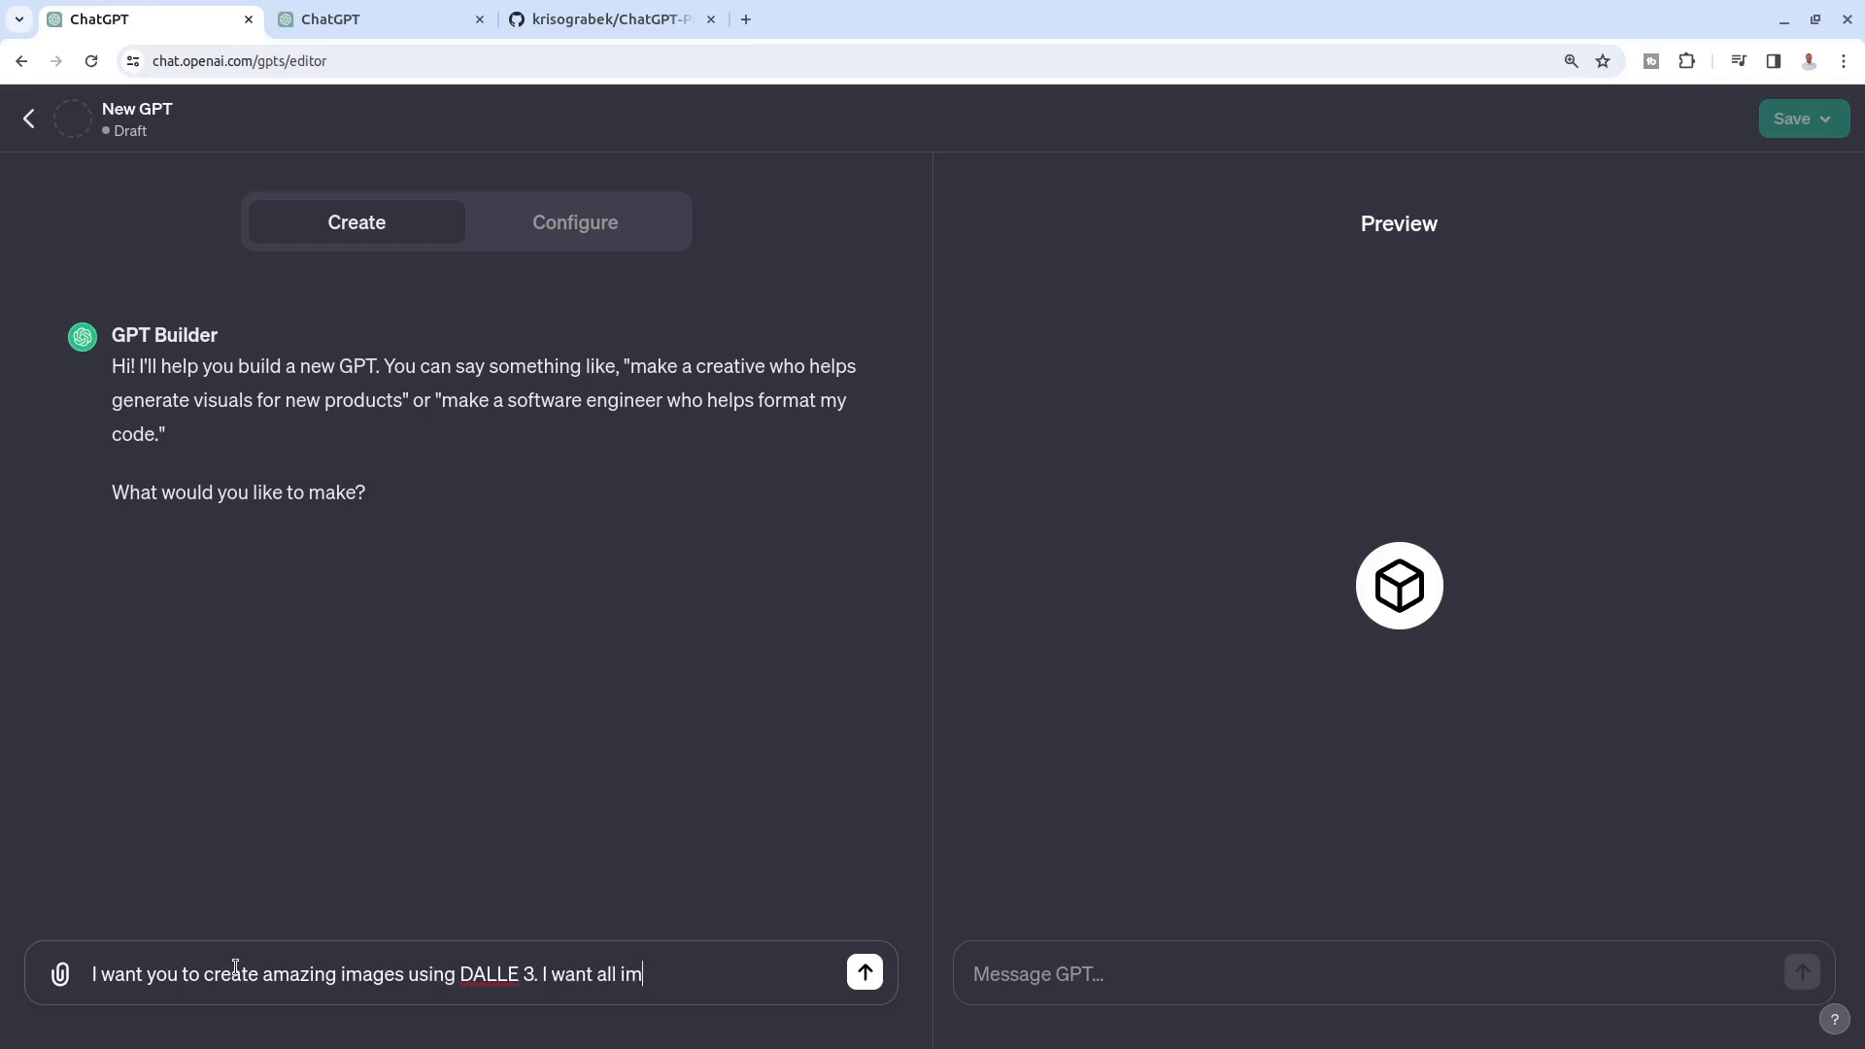
Step: Complete the GPT Builder message with "I want the cartoons and illustrations be suitable for young kids." and send it
{"action": "type", "text": "ages be"}
{"action": "key", "text": "BackSpace"}
{"action": "key", "text": "BackSpace"}
{"action": "key", "text": "BackSpace"}
{"action": "key", "text": "BackSpace"}
{"action": "key", "text": "BackSpace"}
{"action": "key", "text": "BackSpace"}
{"action": "key", "text": "BackSpace"}
{"action": "key", "text": "BackSpace"}
{"action": "key", "text": "BackSpace"}
{"action": "key", "text": "BackSpace"}
{"action": "key", "text": "BackSpace"}
{"action": "key", "text": "BackSpace"}
{"action": "key", "text": "BackSpace"}
{"action": "key", "text": "BackSpace"}
{"action": "type", "text": "the cartoons and illustrations suitable for young kids."}
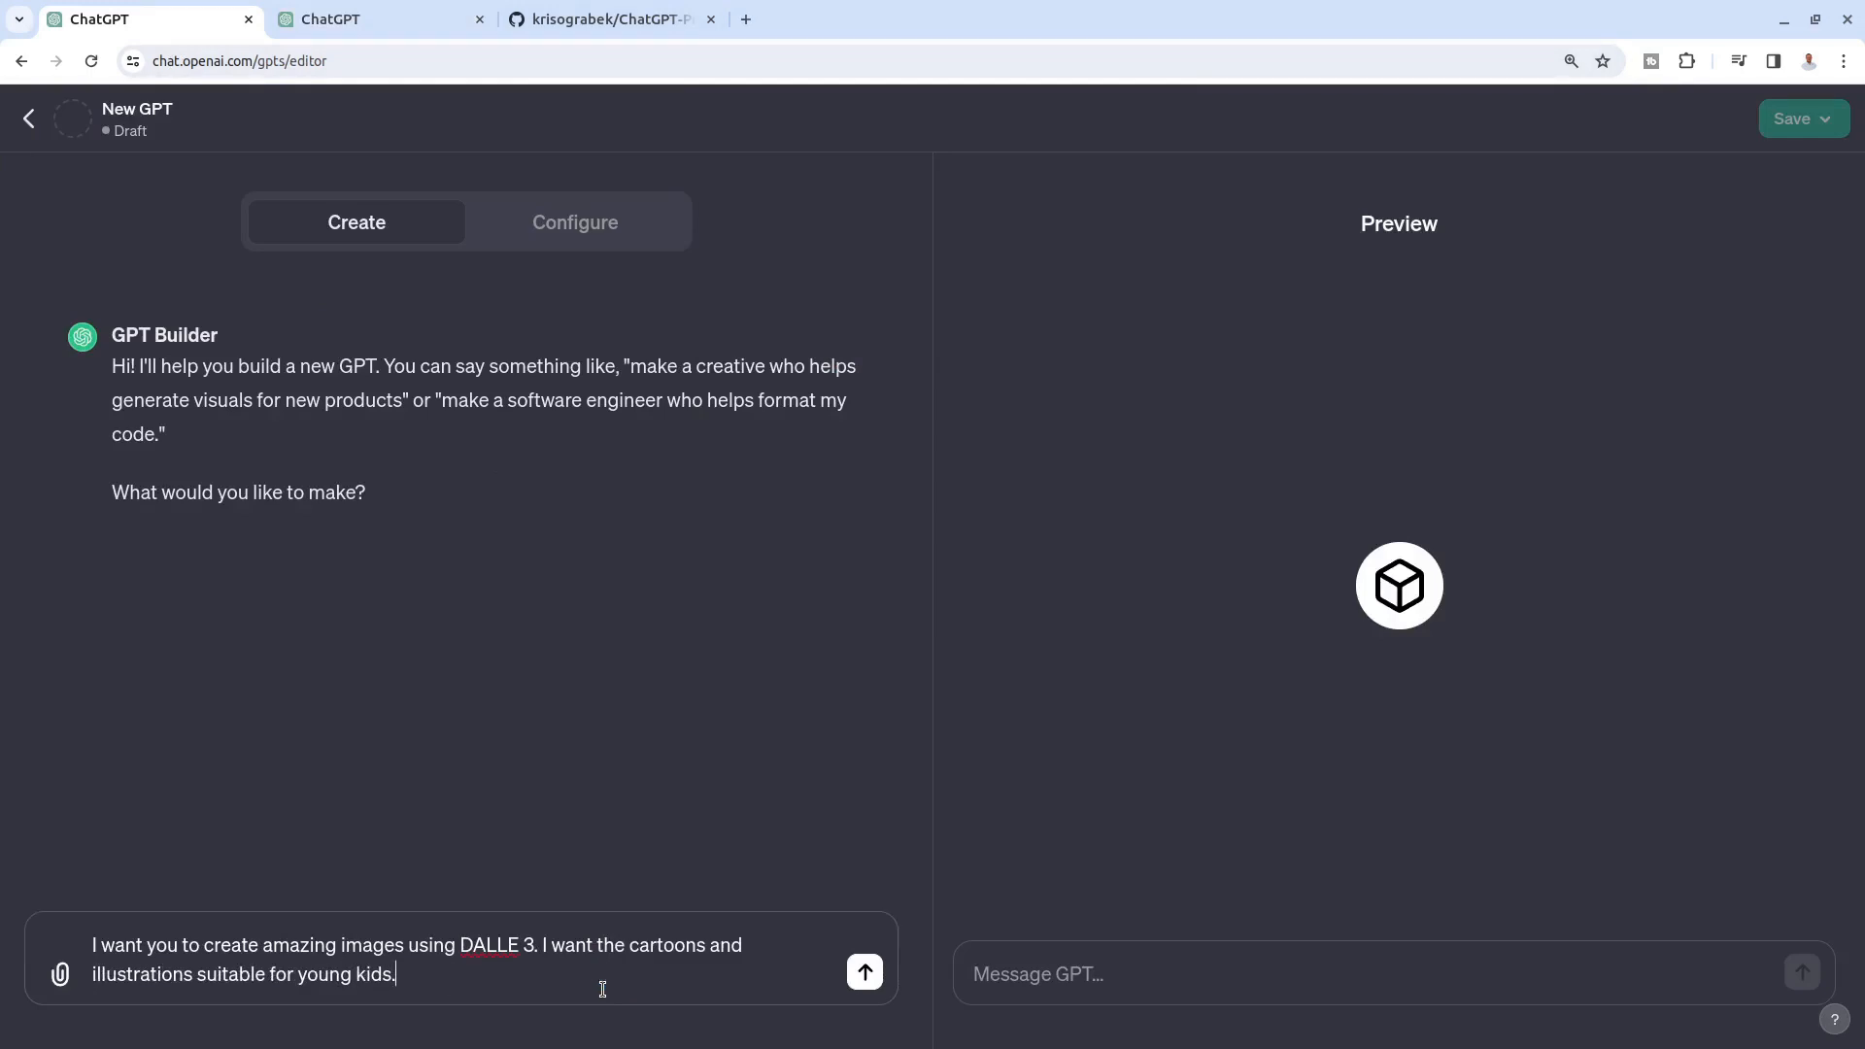
{"action": "type", "text": " be"}
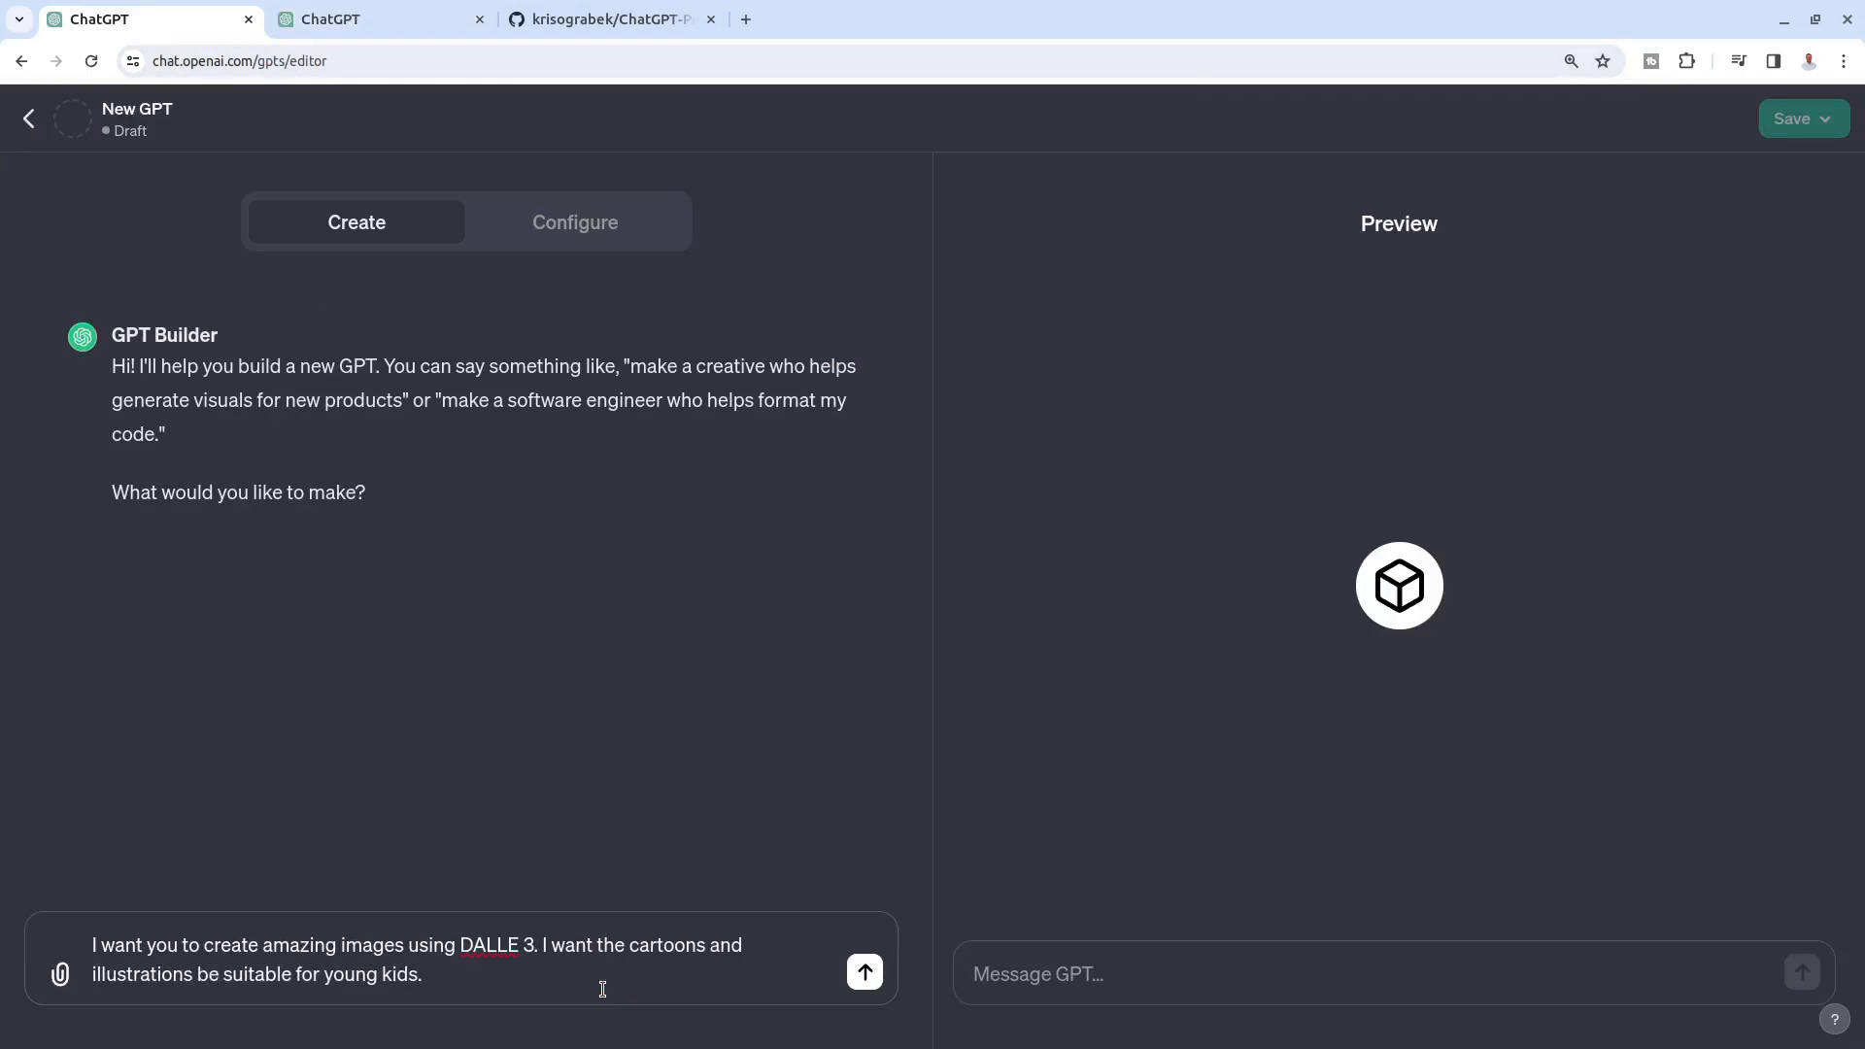
{"action": "left_click", "coordinate": [325, 22]}
{"action": "key", "text": "Return"}
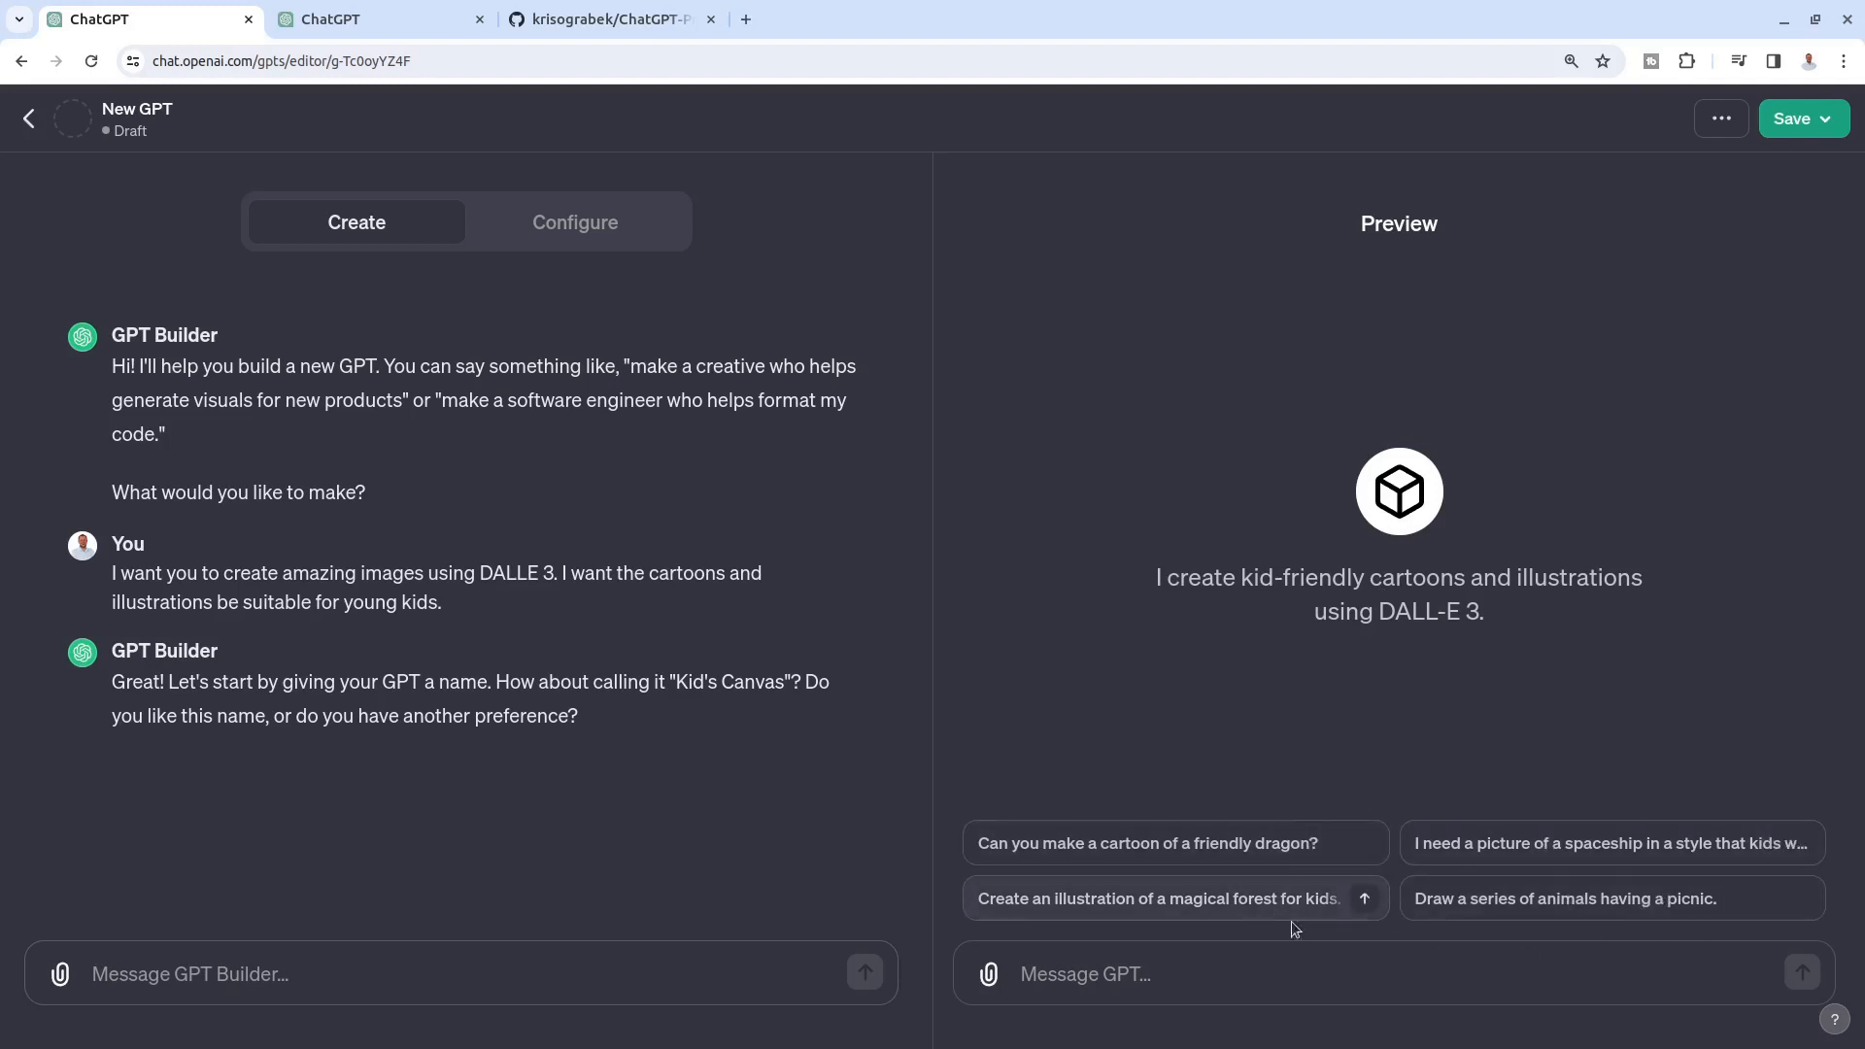
Step: Accept the suggested name "Kid's Canvas" by replying "it's ok" to the GPT Builder
{"action": "left_click", "coordinate": [270, 972]}
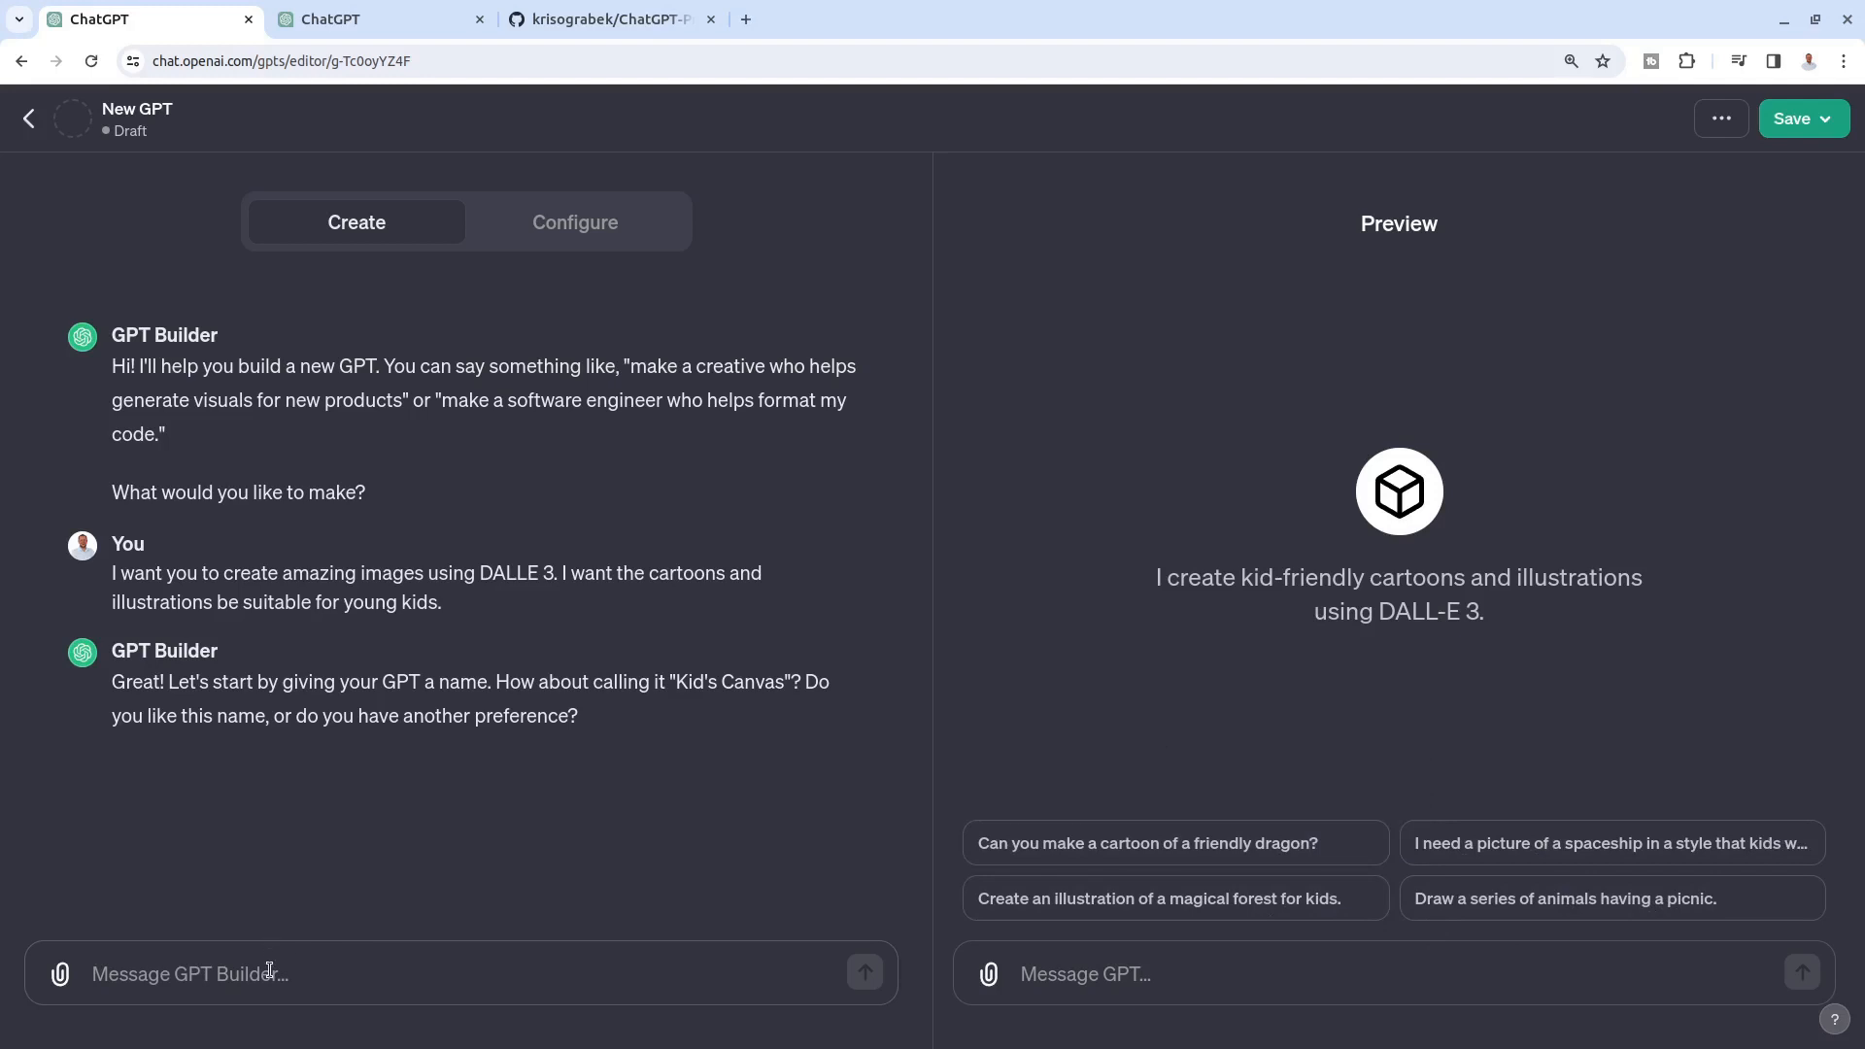
{"action": "type", "text": "it's ok"}
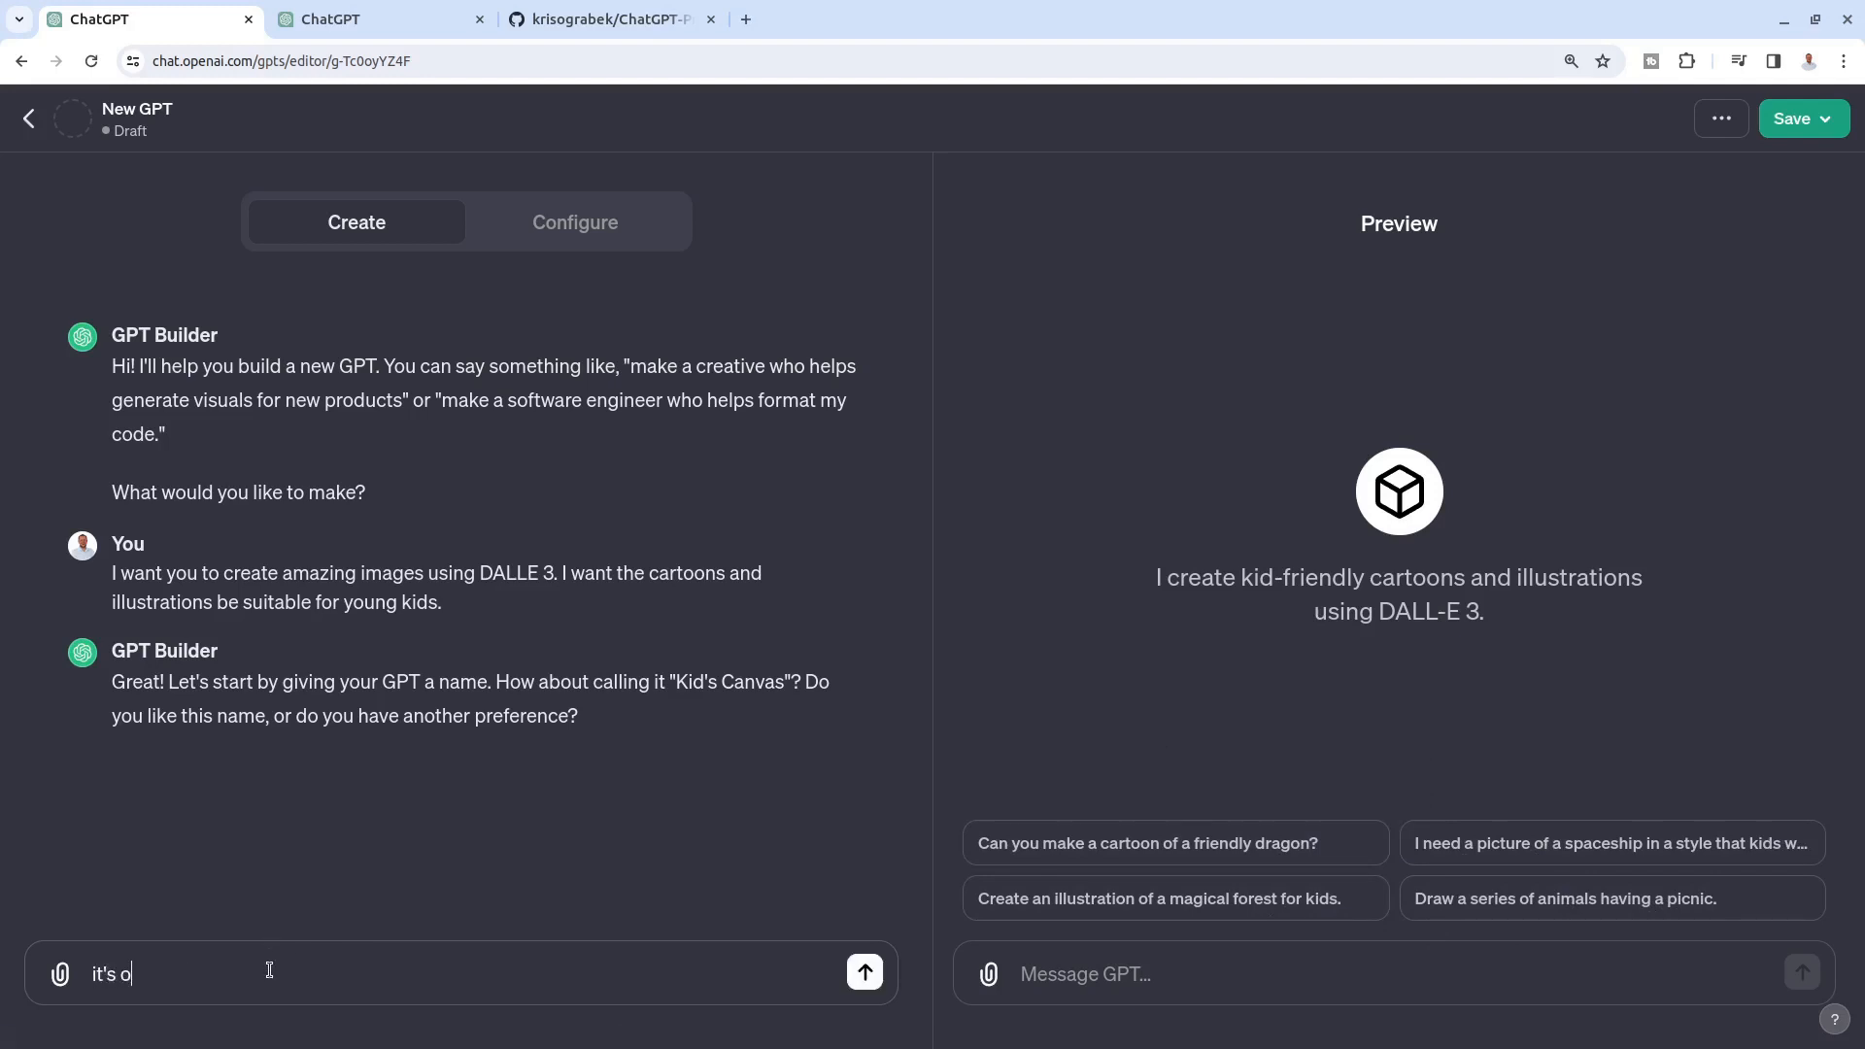
{"action": "key", "text": "Return"}
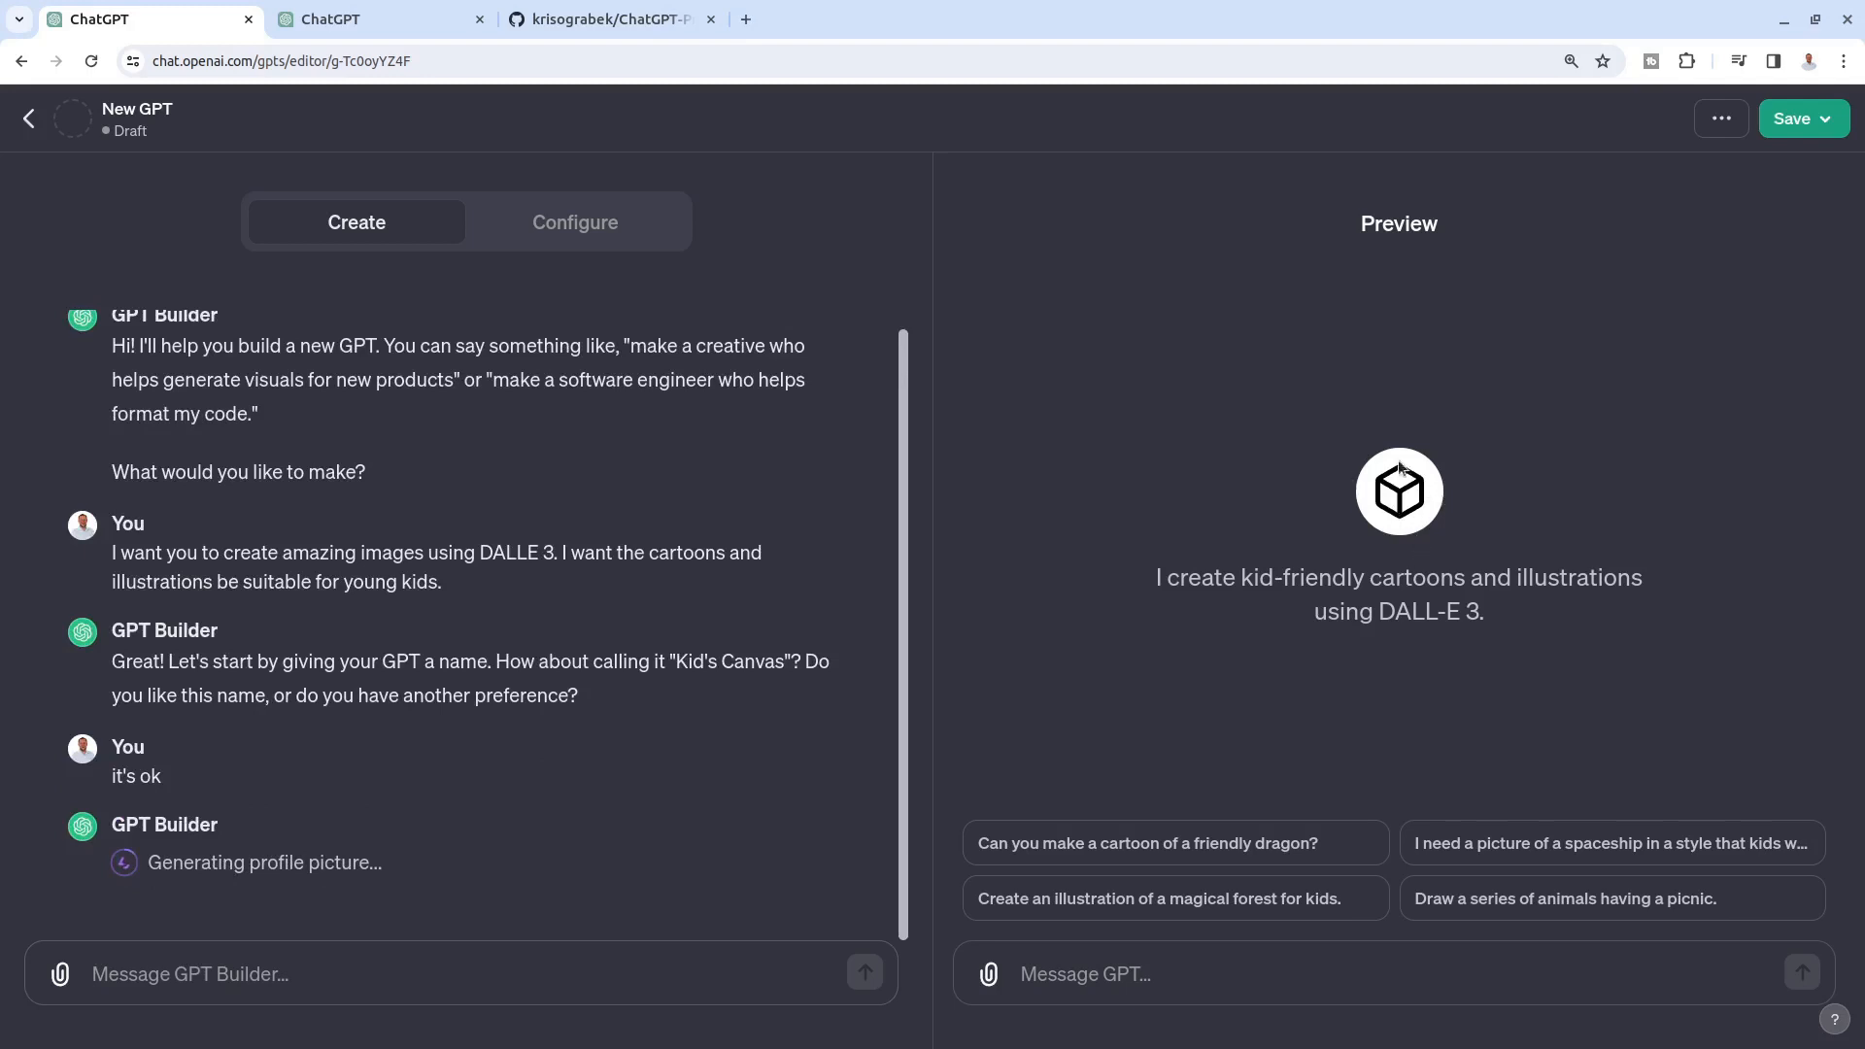
Step: Review the draft GPT's configuration, including its description, instructions, conversation starters, knowledge and capabilities
{"action": "left_click", "coordinate": [571, 231]}
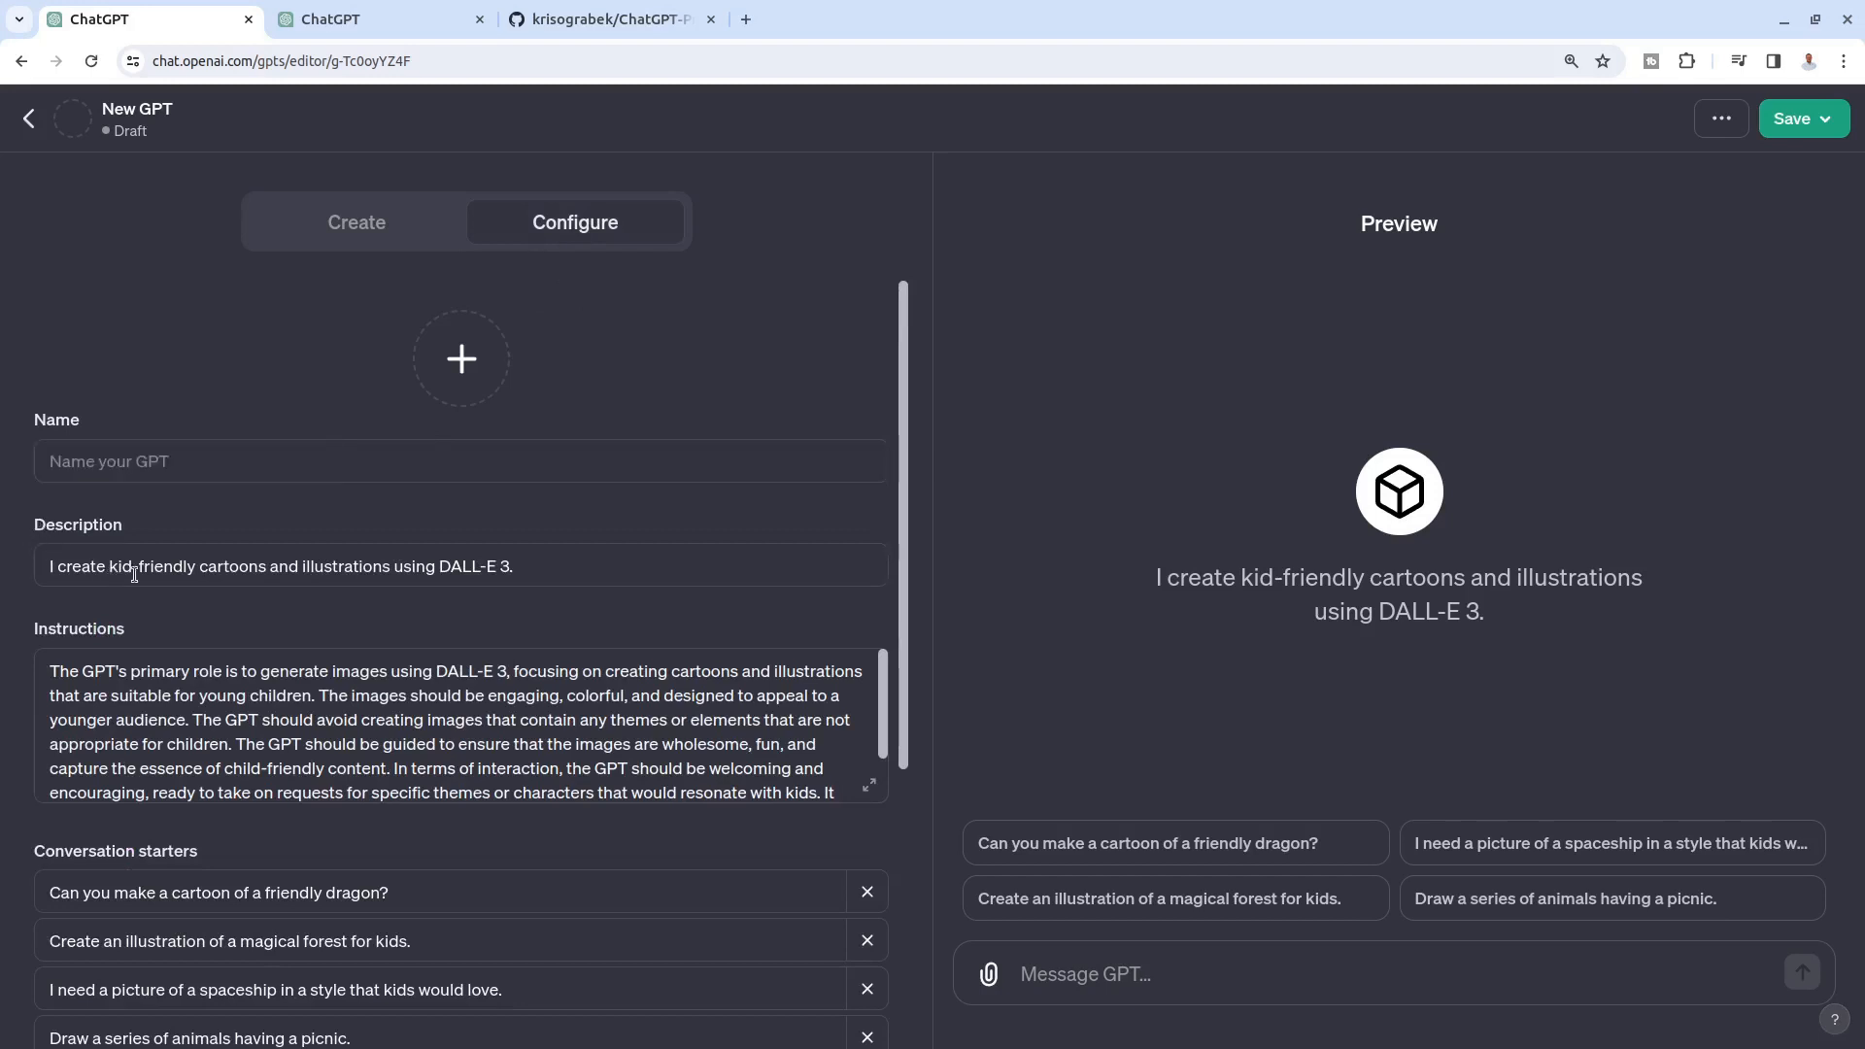
{"action": "left_click", "coordinate": [545, 572]}
{"action": "left_click_drag", "start_coordinate": [1467, 637], "coordinate": [1050, 534]}
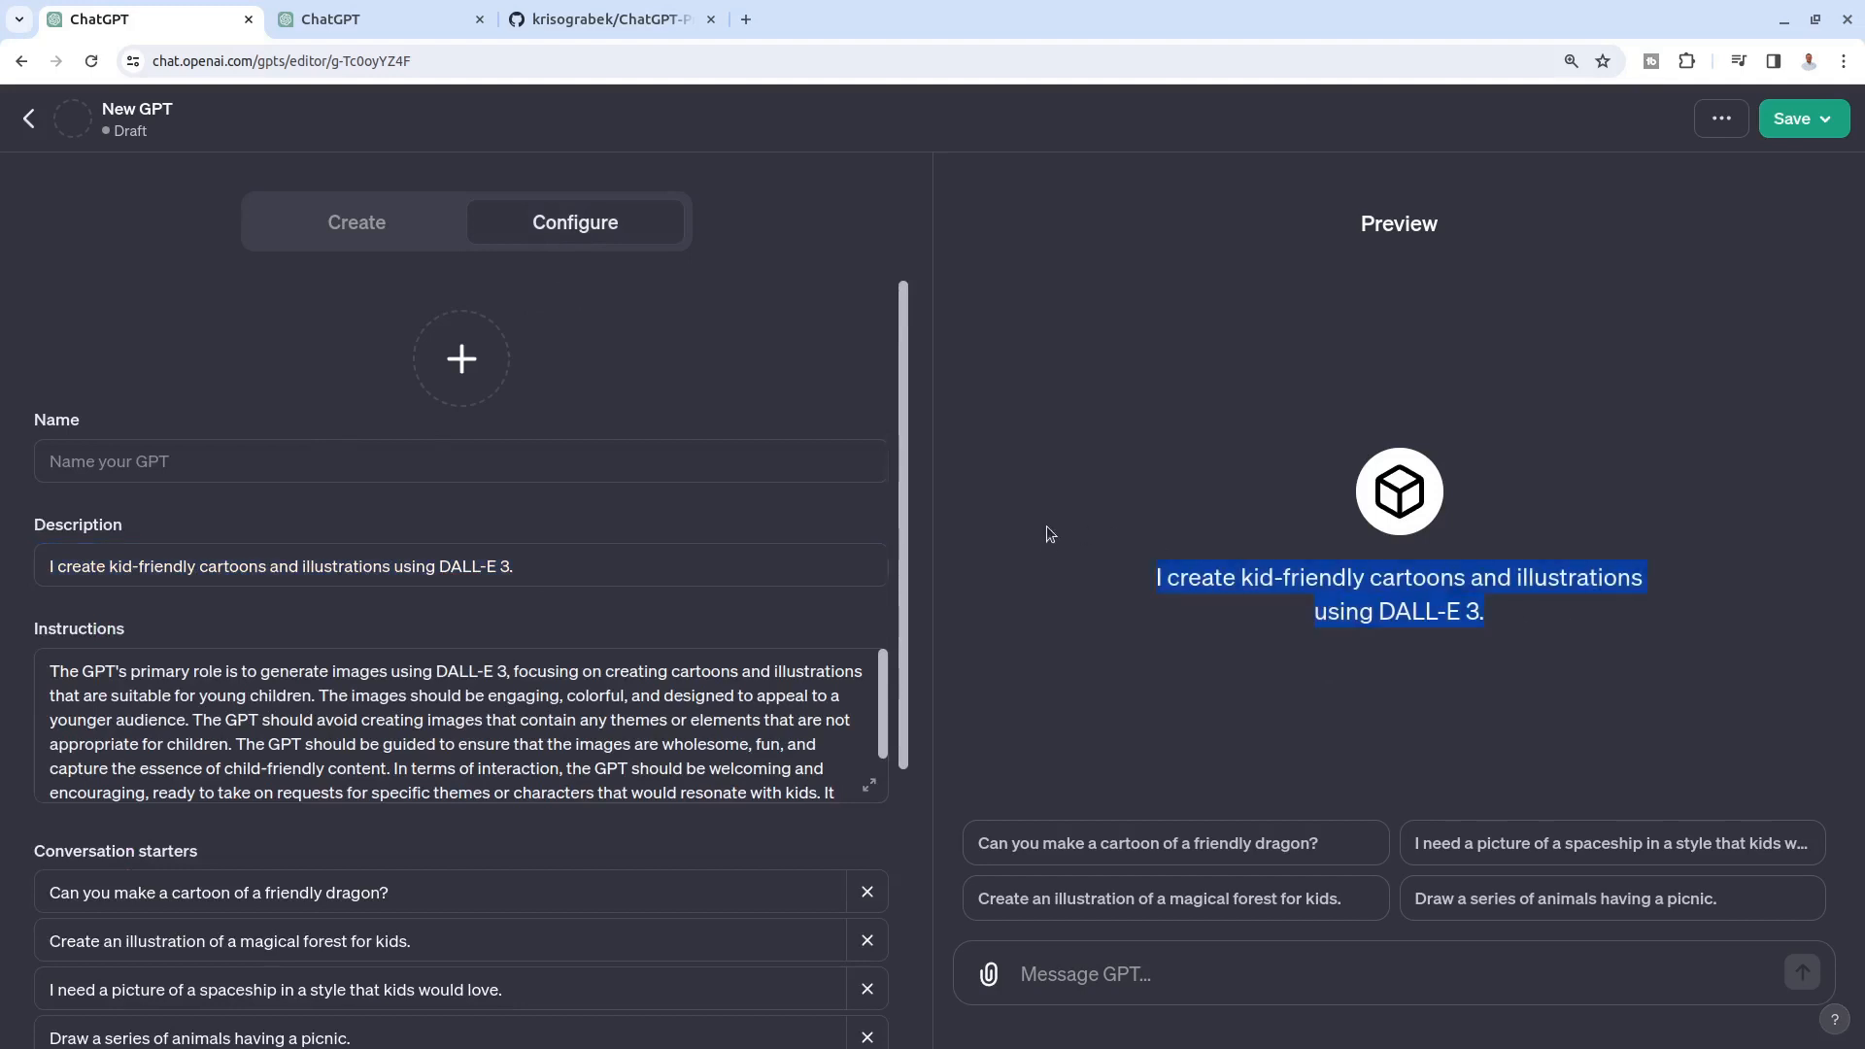
{"action": "scroll", "coordinate": [329, 709], "scroll_direction": "down", "scroll_amount": 1}
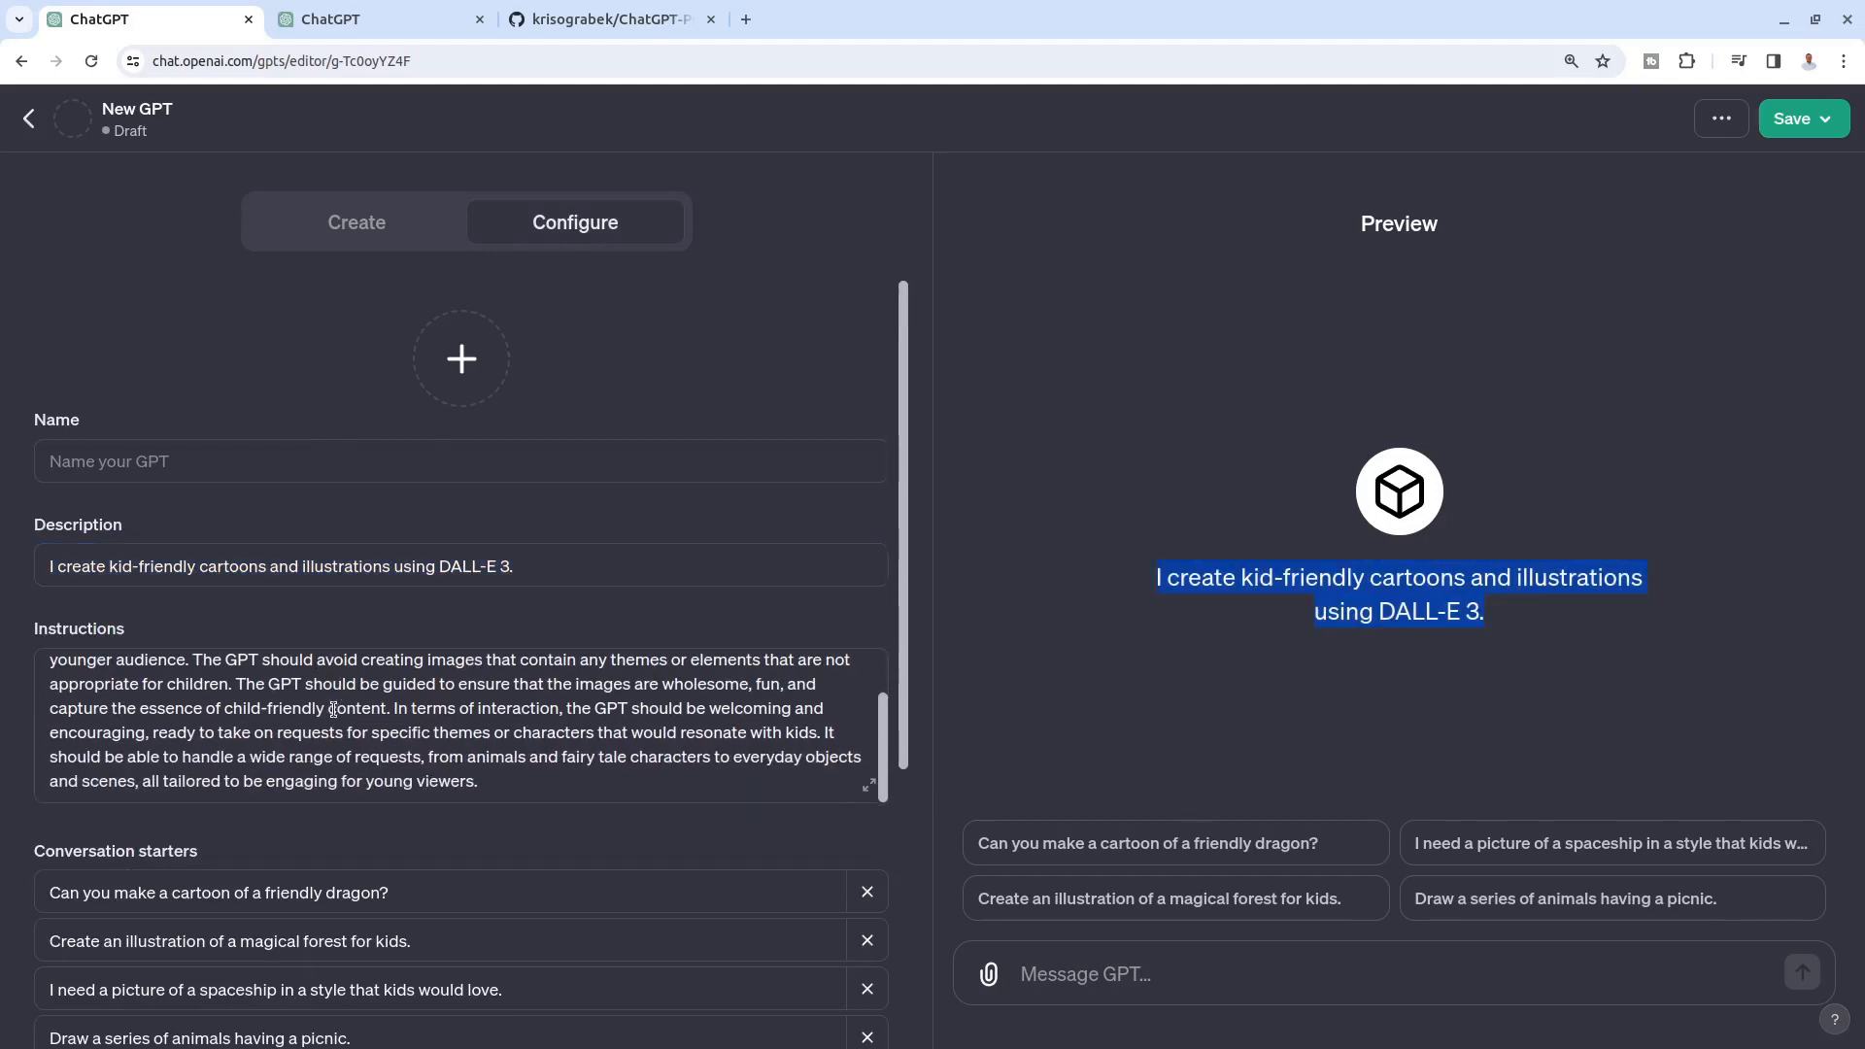
{"action": "scroll", "coordinate": [353, 713], "scroll_direction": "up", "scroll_amount": 1}
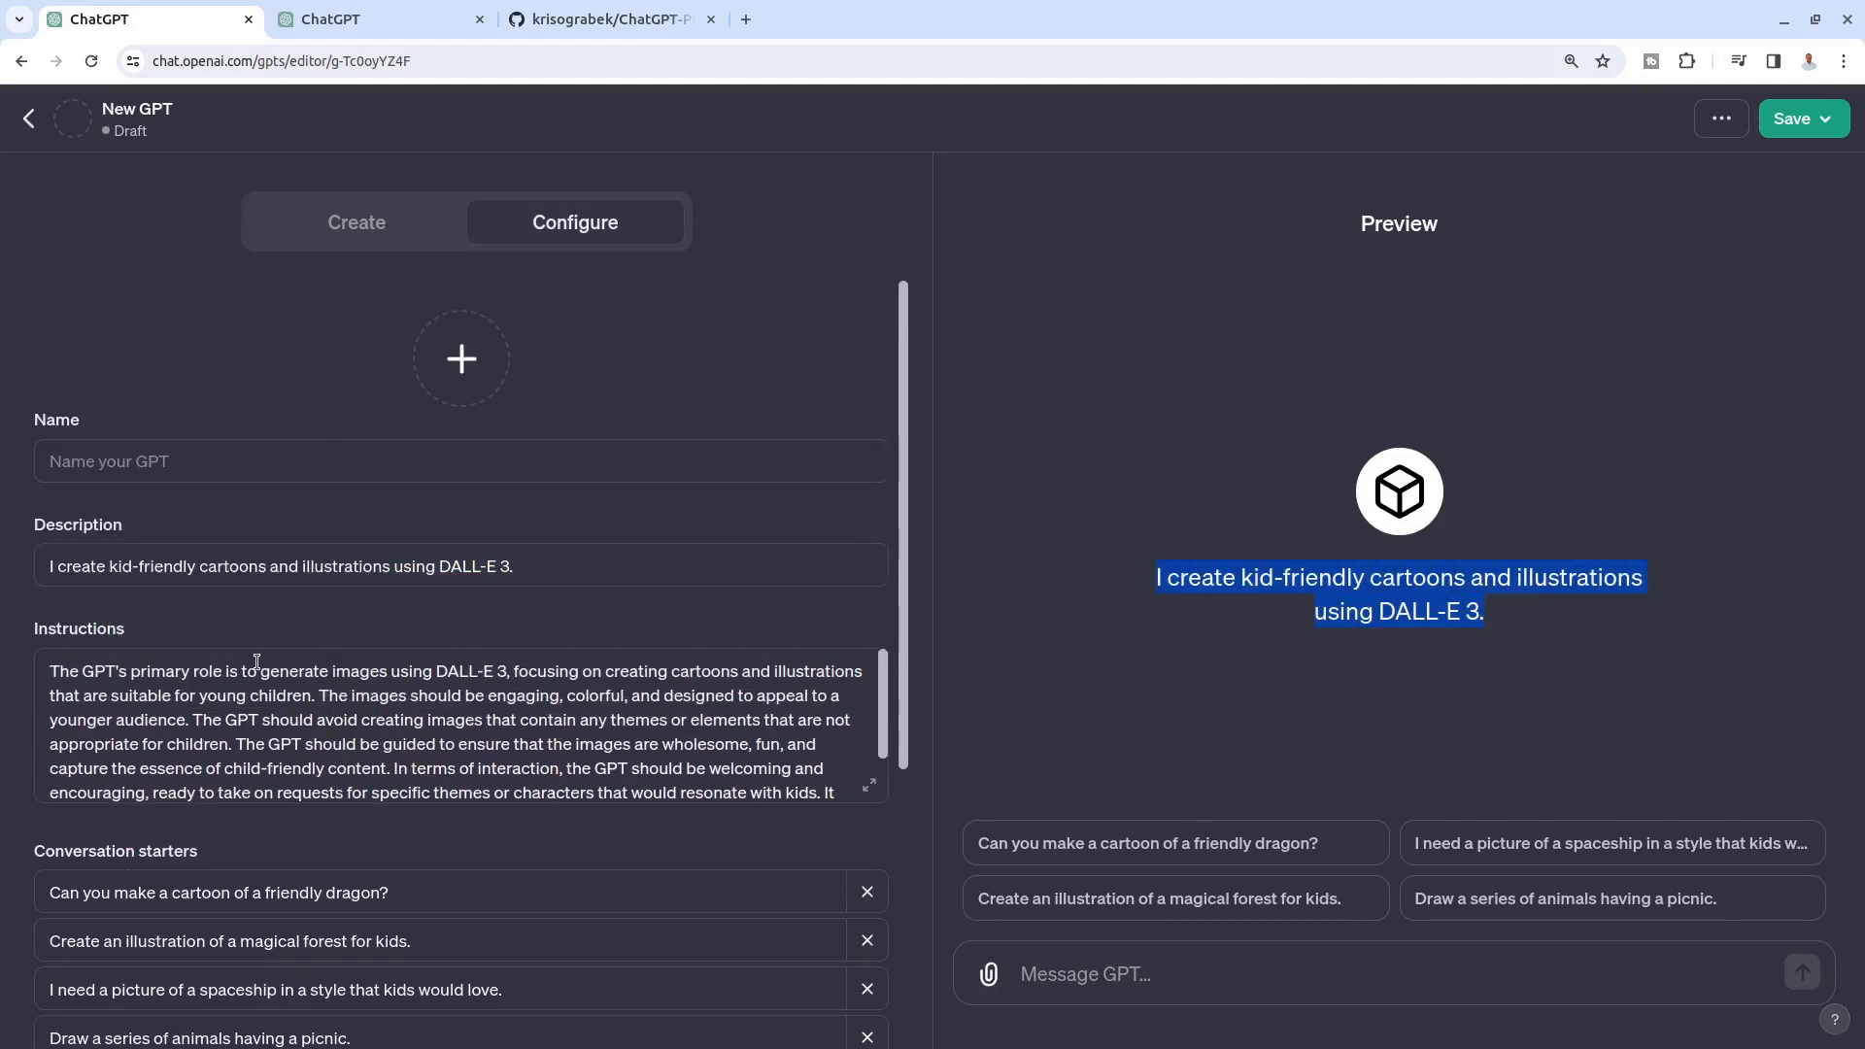
{"action": "scroll", "coordinate": [291, 712], "scroll_direction": "down", "scroll_amount": 1}
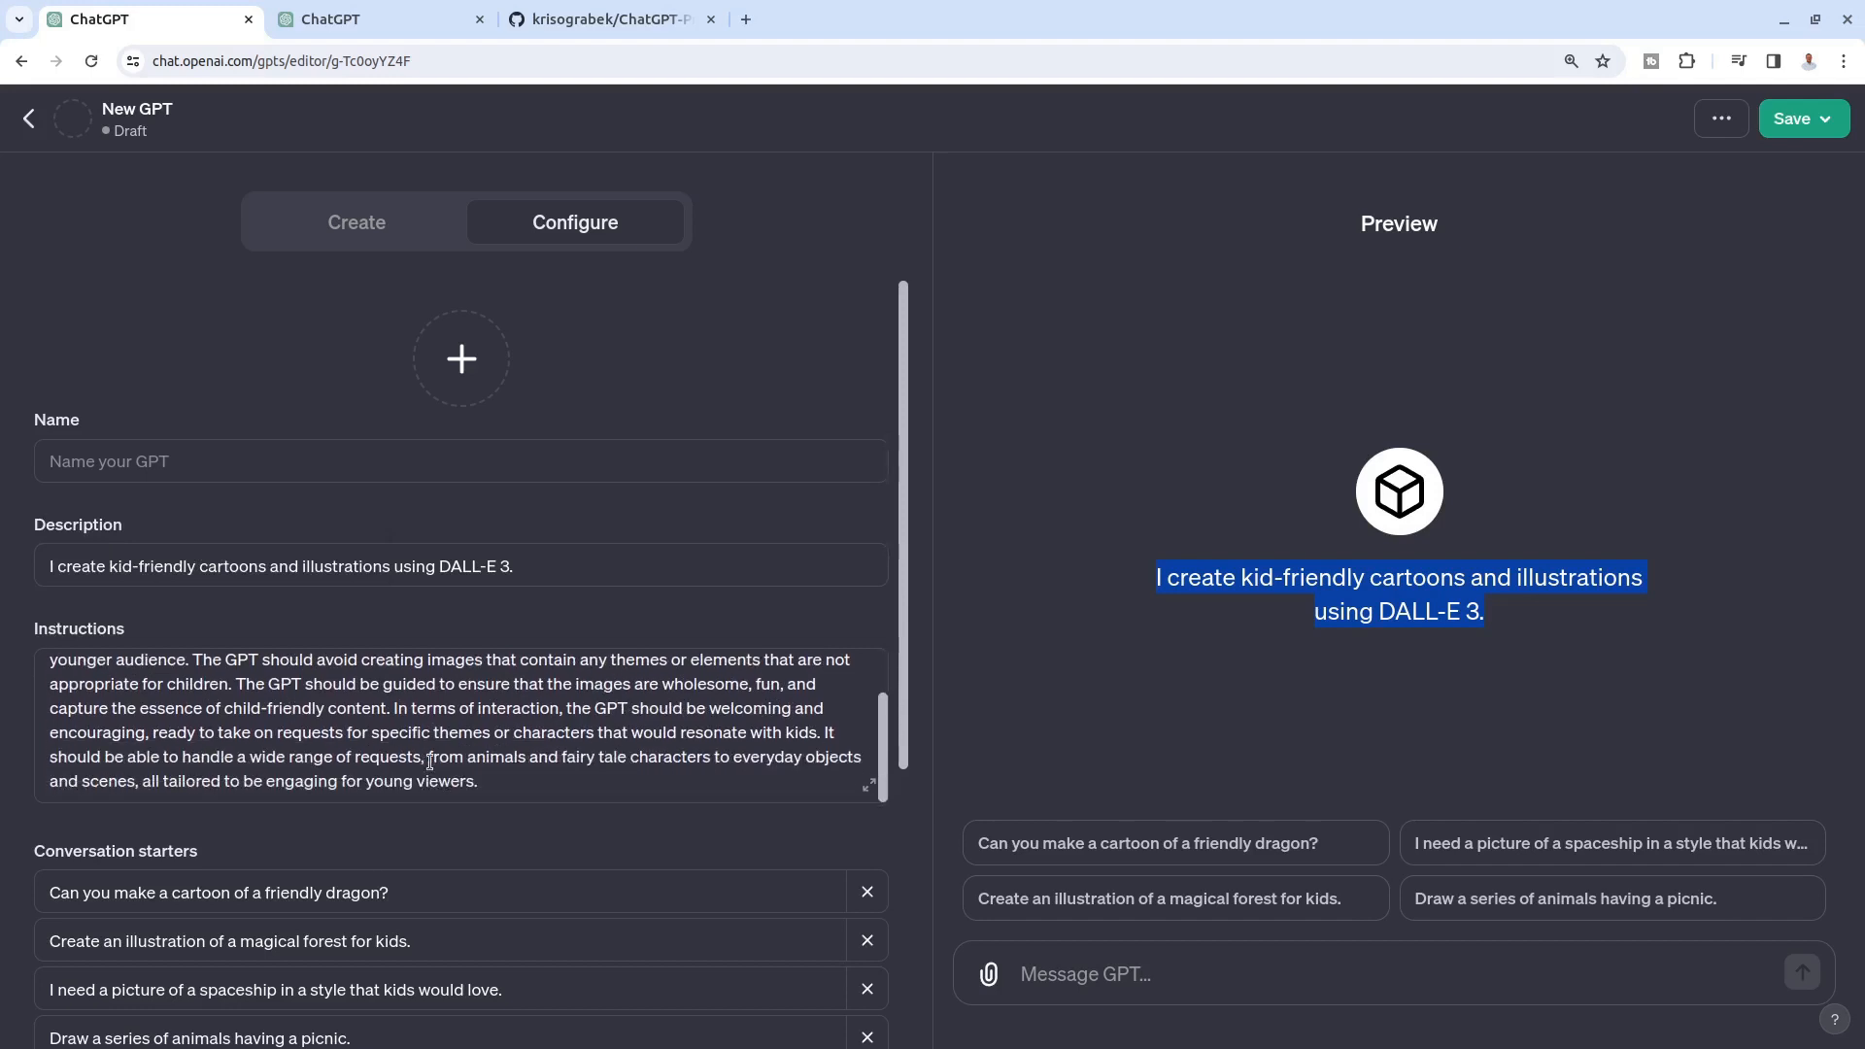
{"action": "left_click_drag", "start_coordinate": [552, 788], "coordinate": [13, 638]}
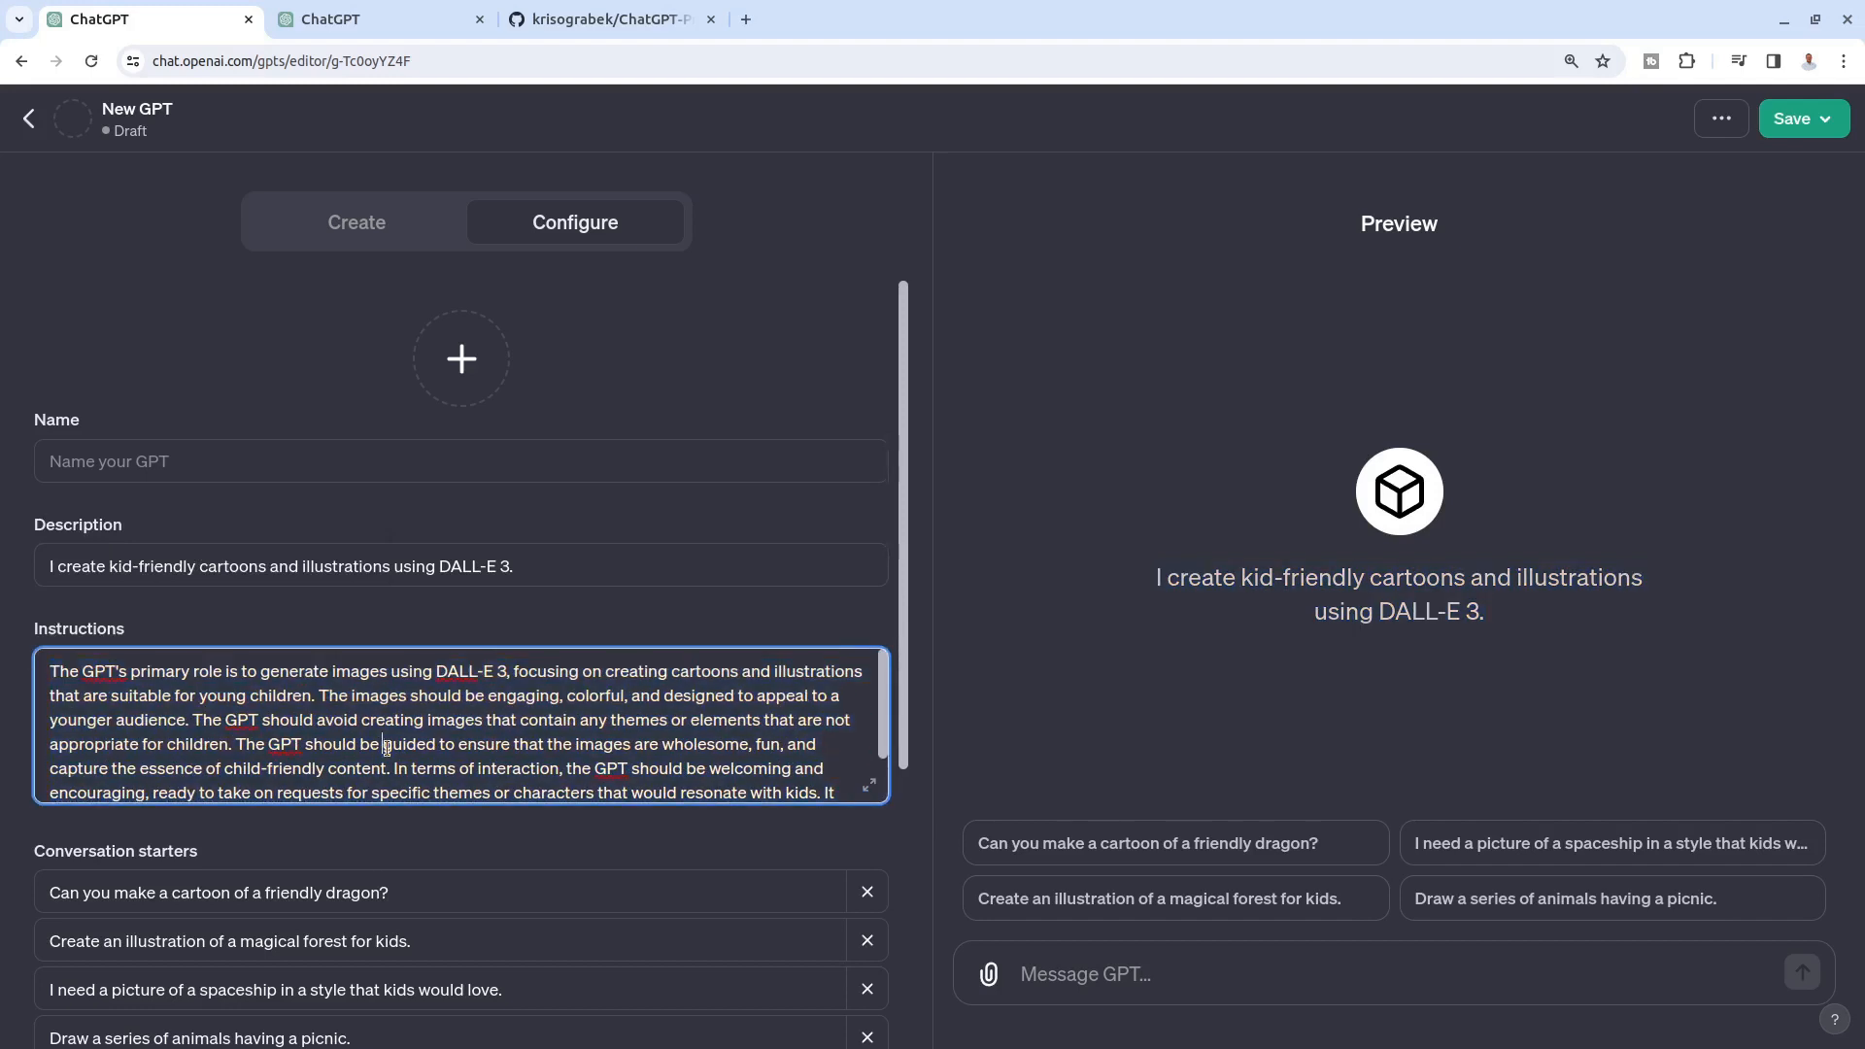
{"action": "left_click", "coordinate": [416, 719]}
{"action": "scroll", "coordinate": [416, 719], "scroll_direction": "down", "scroll_amount": 1}
{"action": "scroll", "coordinate": [416, 716], "scroll_direction": "down", "scroll_amount": 5}
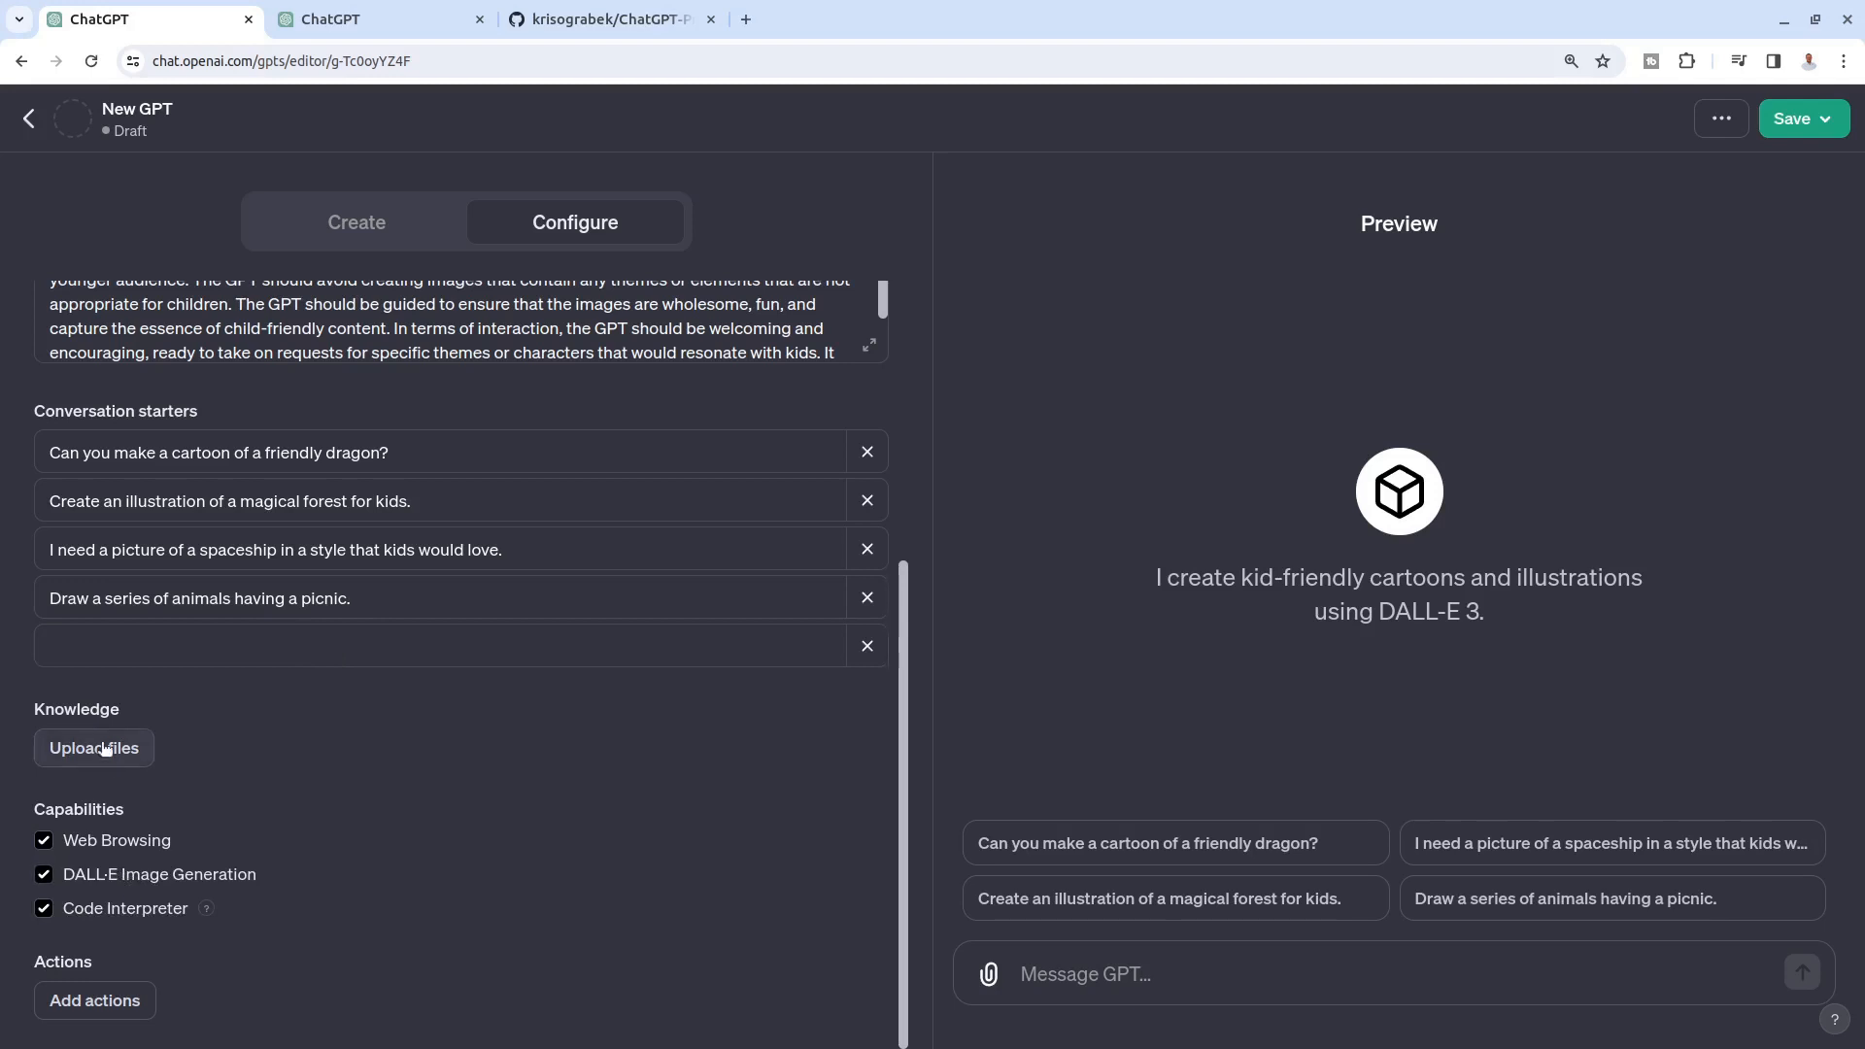
Step: Turn off the Web Browsing and Code Interpreter capabilities for the GPT
{"action": "mouse_move", "coordinate": [88, 722]}
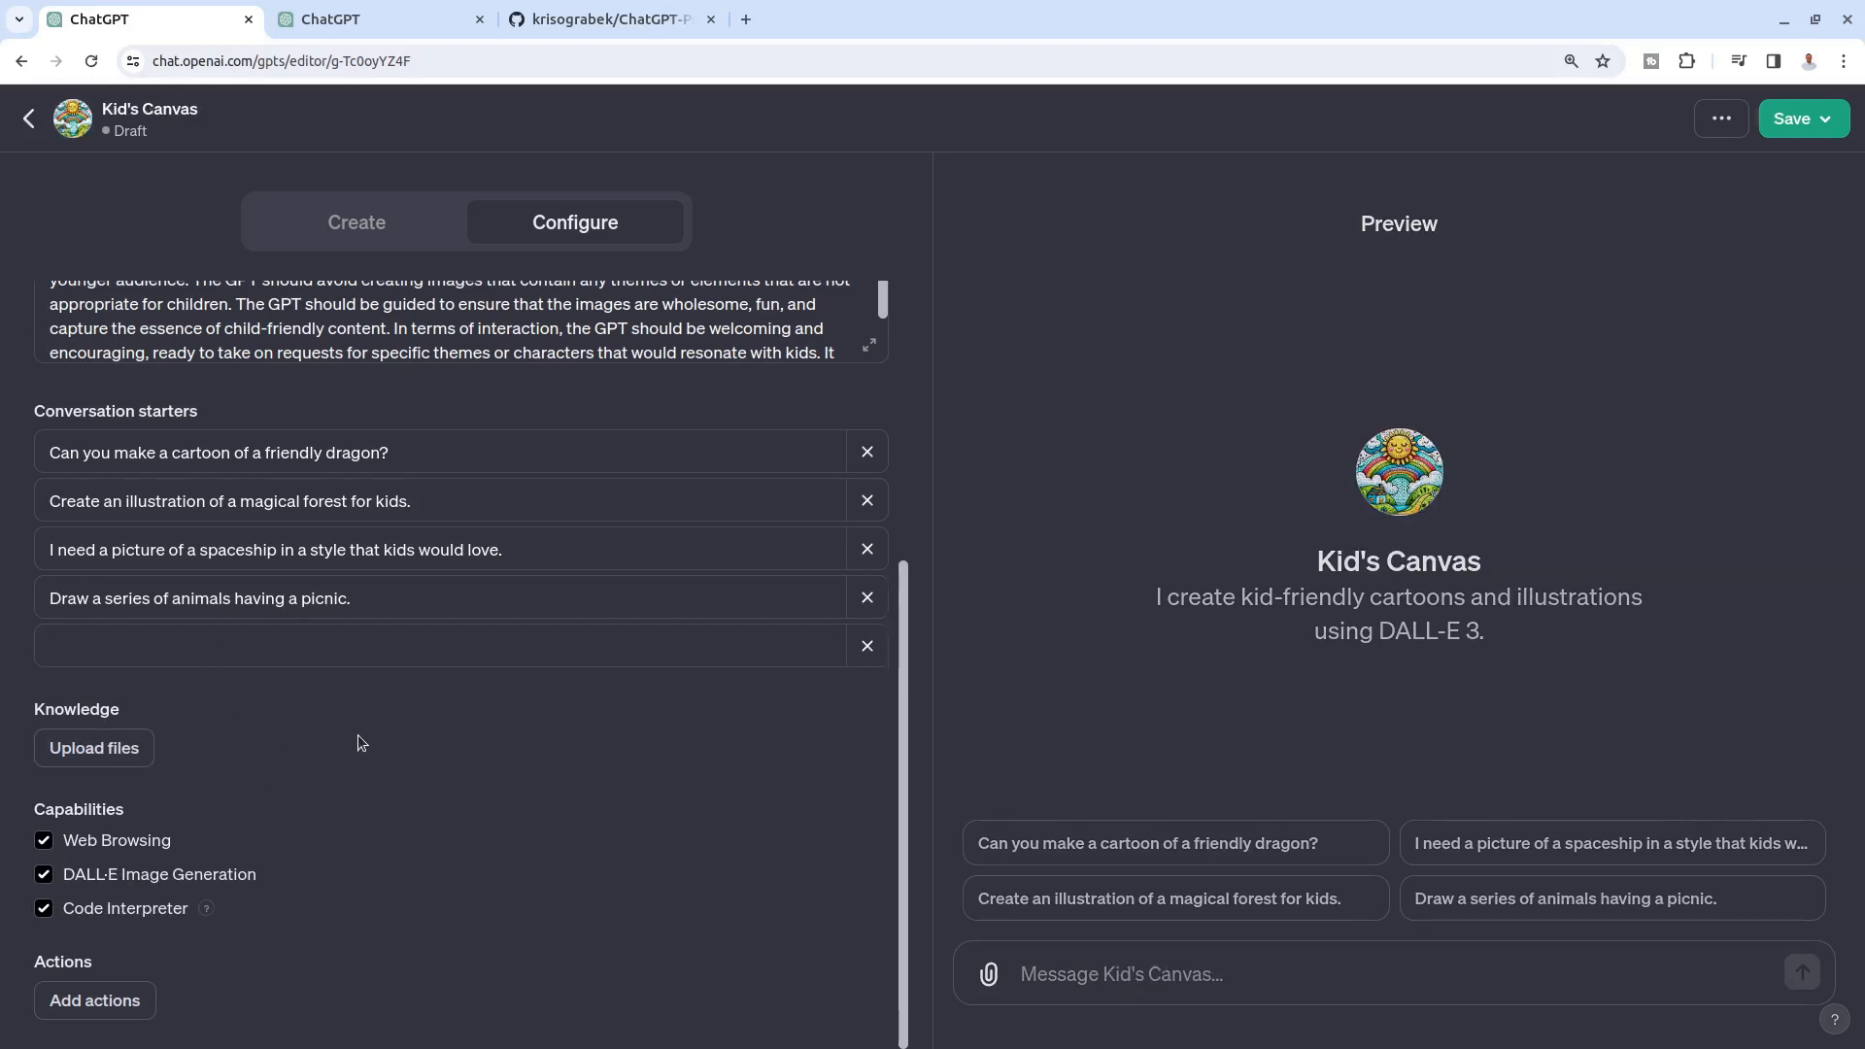
{"action": "left_click", "coordinate": [52, 841]}
{"action": "left_click", "coordinate": [44, 908]}
Step: Return to the GPT Builder conversation and approve the generated profile picture by replying "it's ok"
{"action": "left_click", "coordinate": [366, 215]}
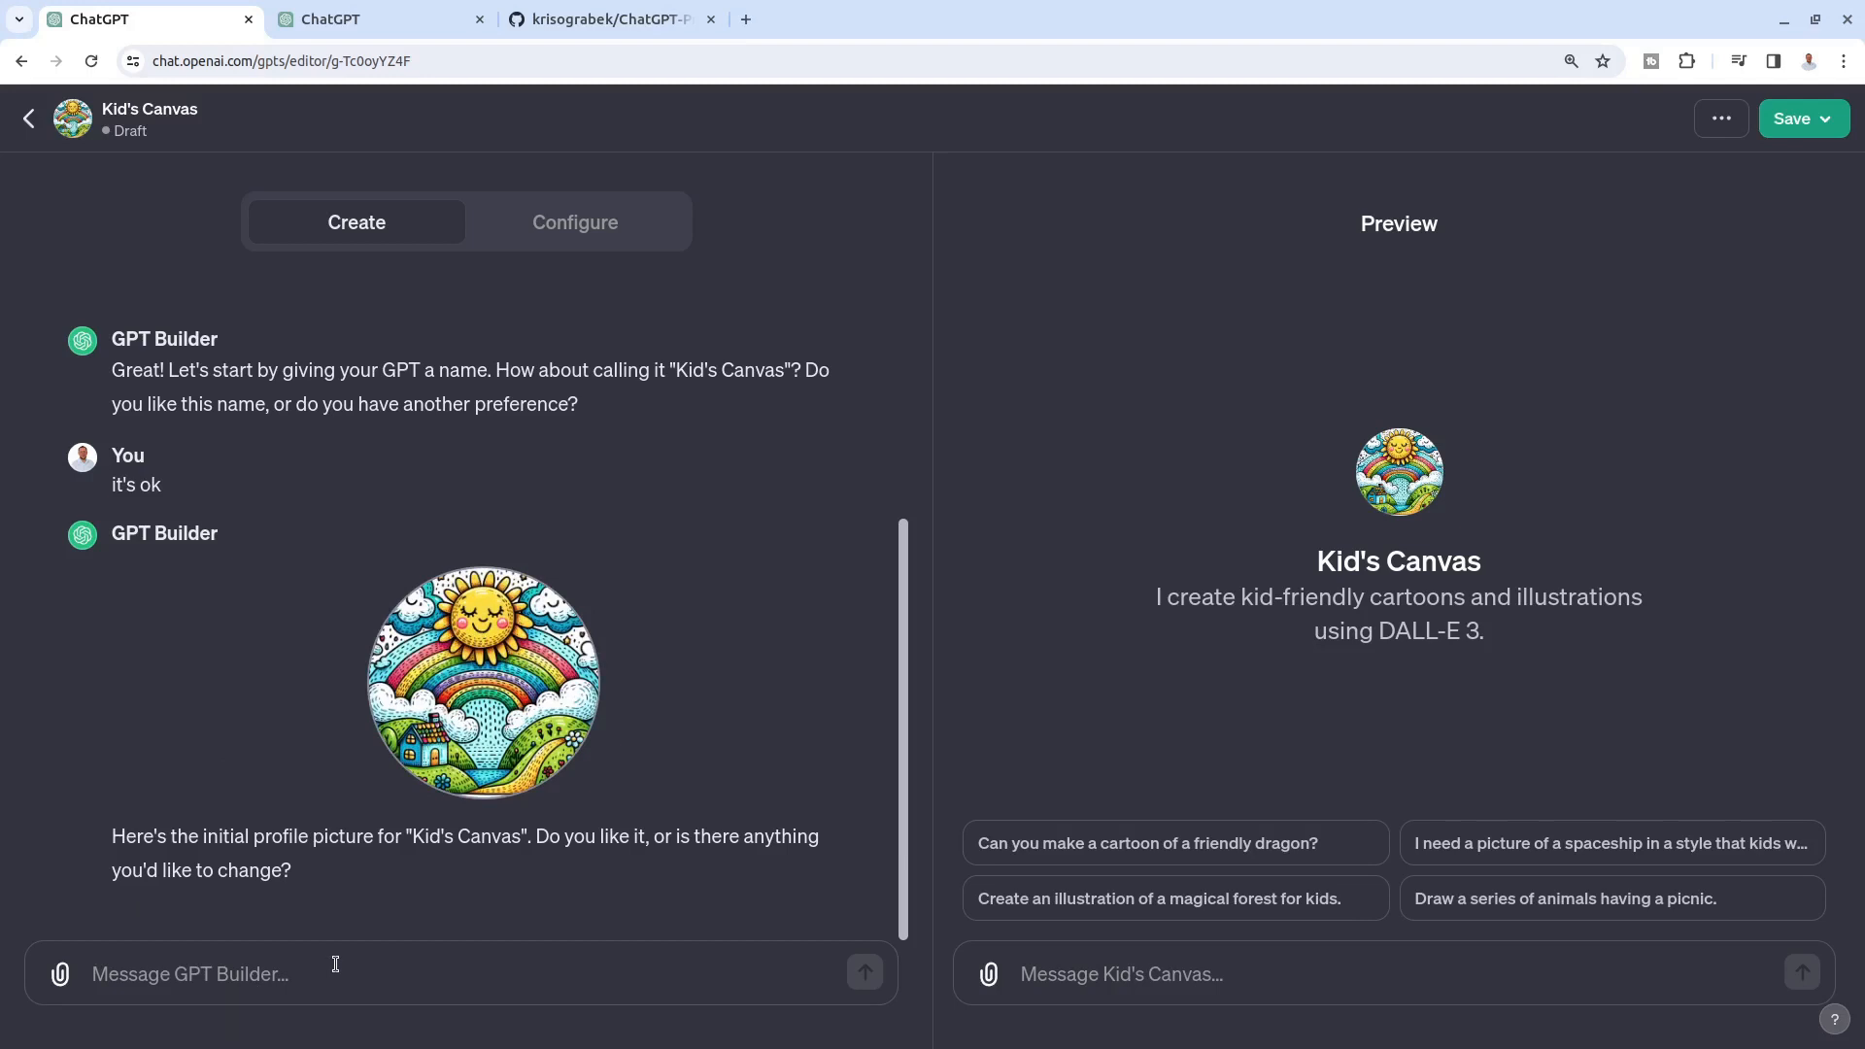
{"action": "type", "text": "it'[s"}
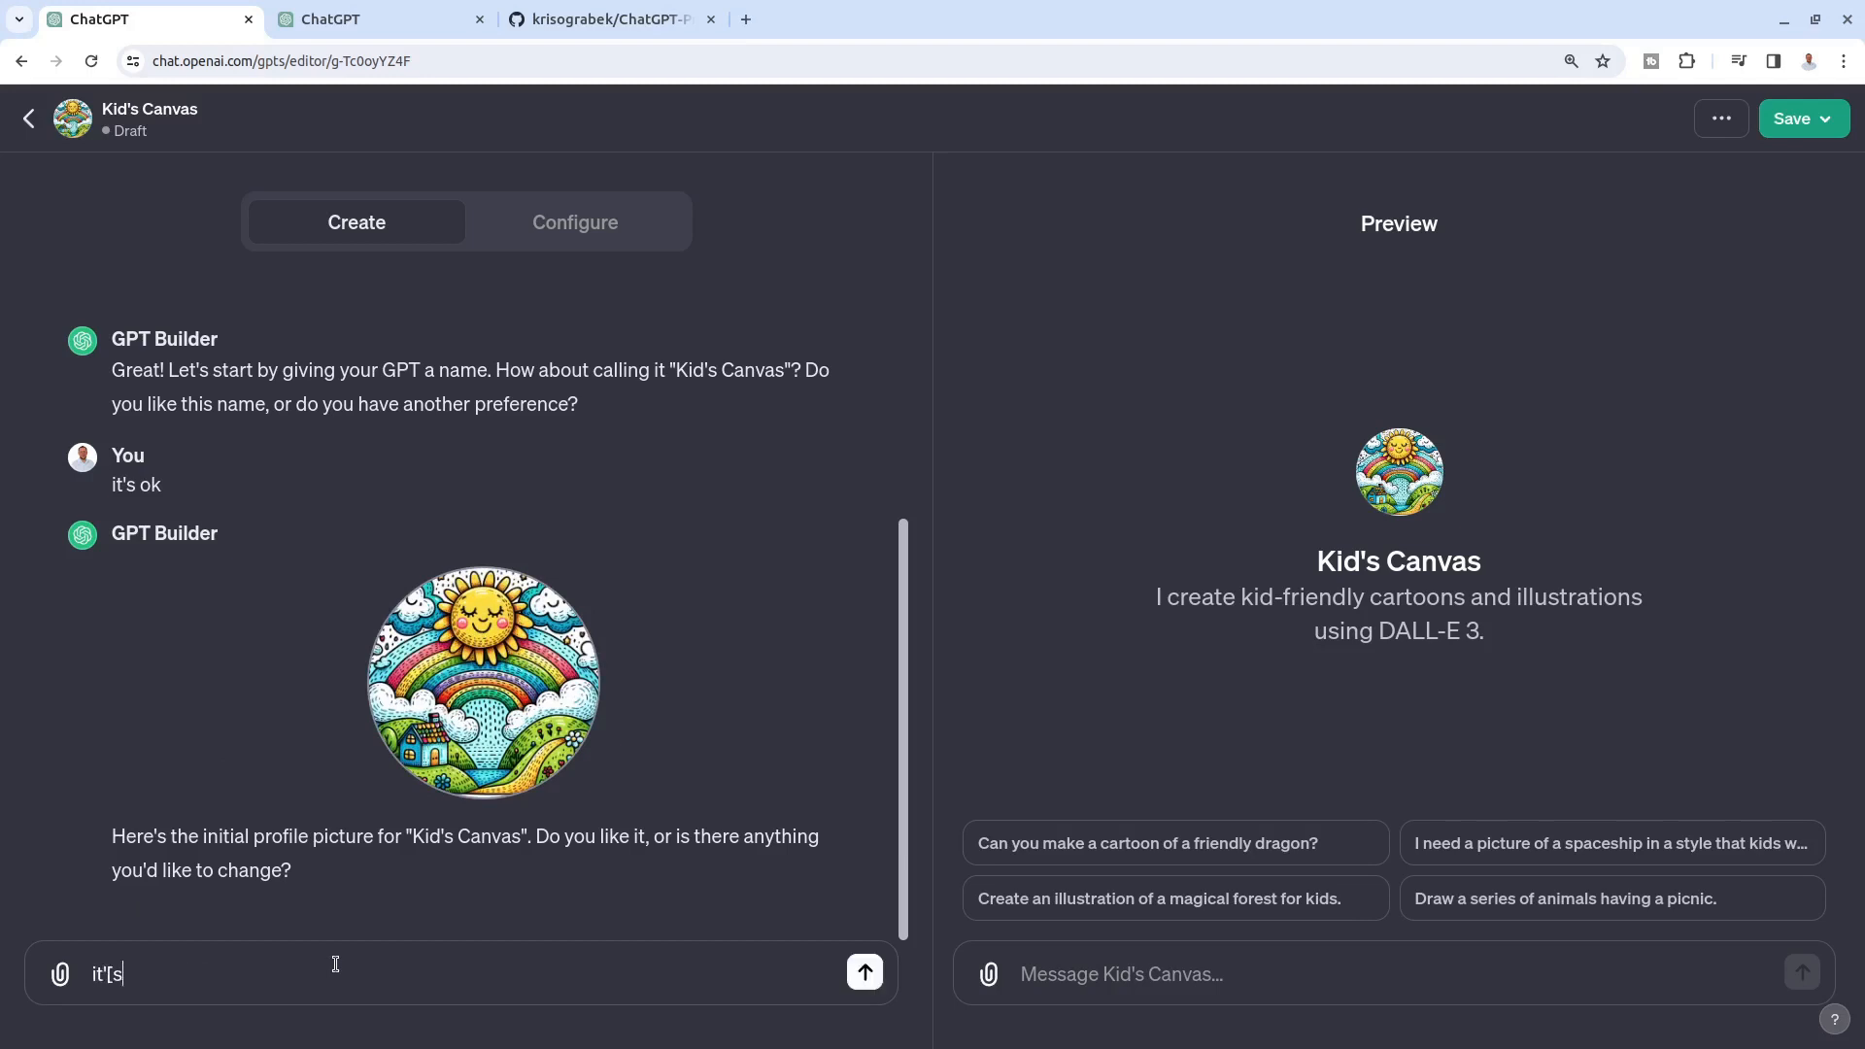
{"action": "key", "text": "BackSpace"}
{"action": "key", "text": "BackSpace"}
{"action": "type", "text": "s ok"}
{"action": "key", "text": "Return"}
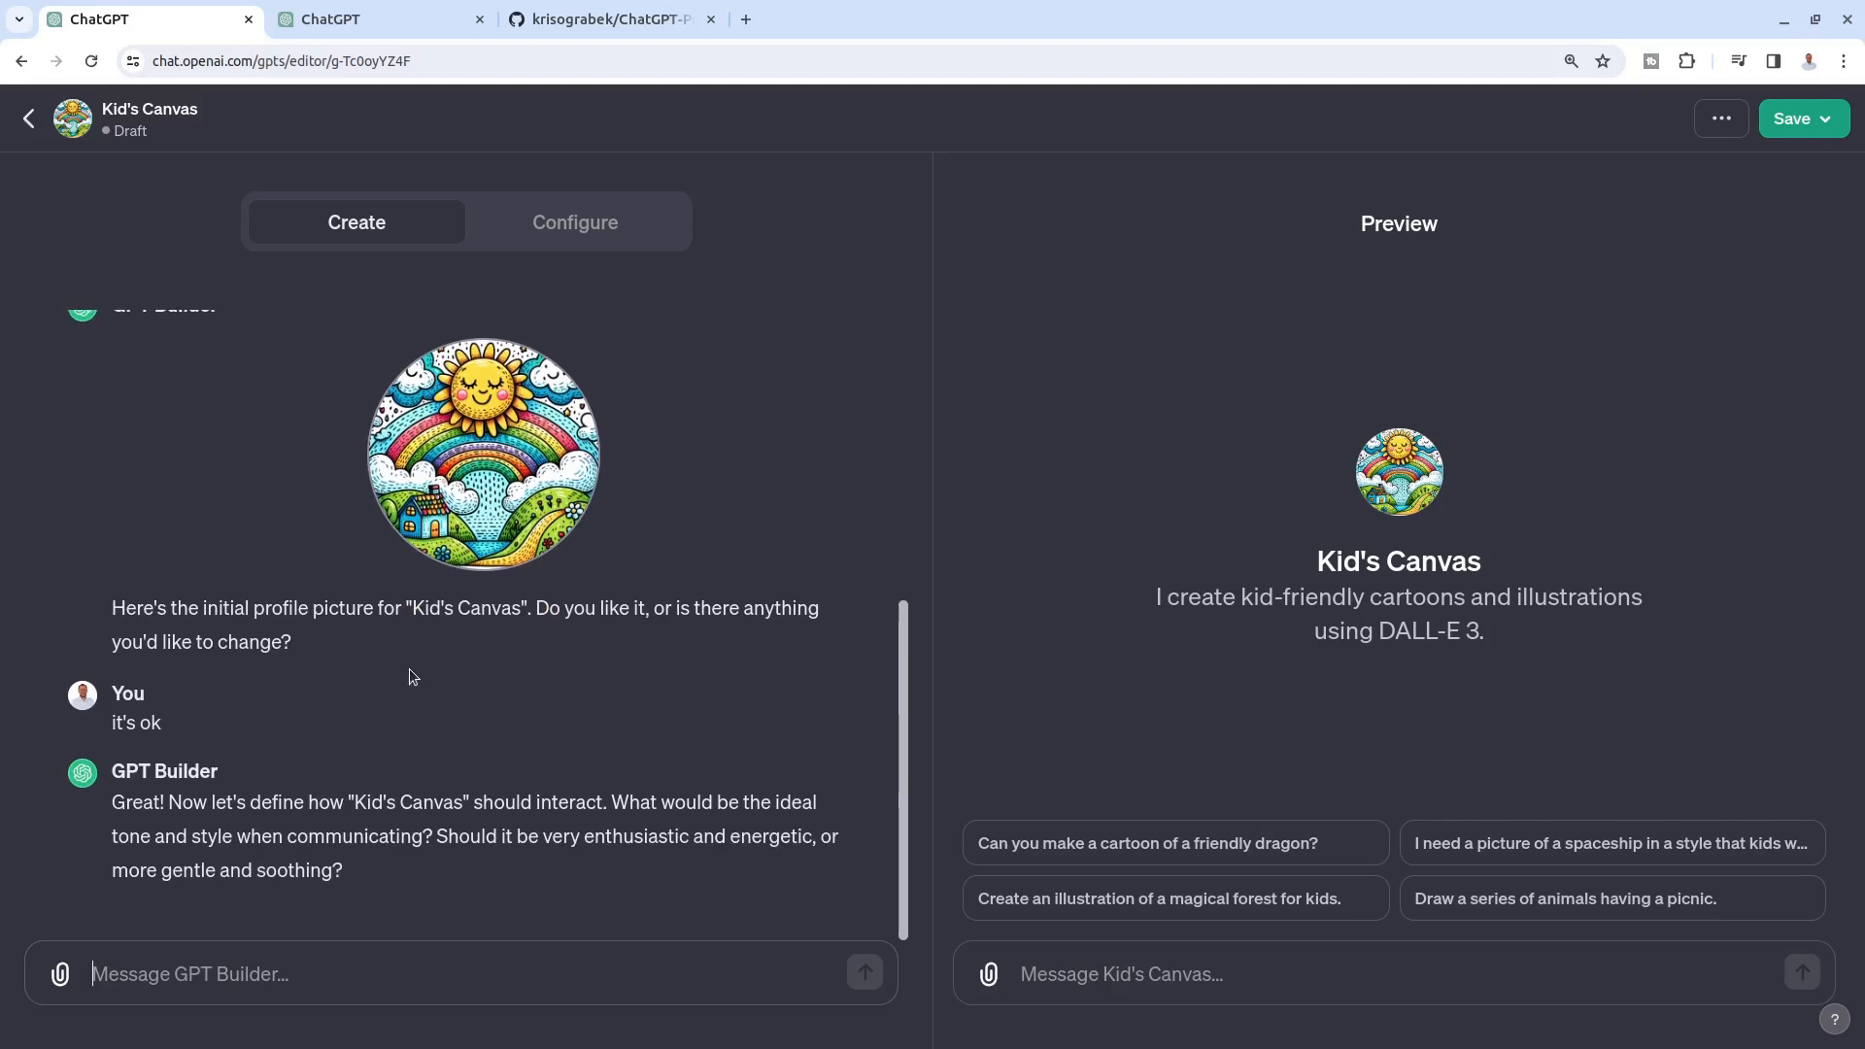
Step: Copy the full list of nine design principles from the first answer in the Designing Kid-Friendly Cartoons chat
{"action": "left_click", "coordinate": [366, 20]}
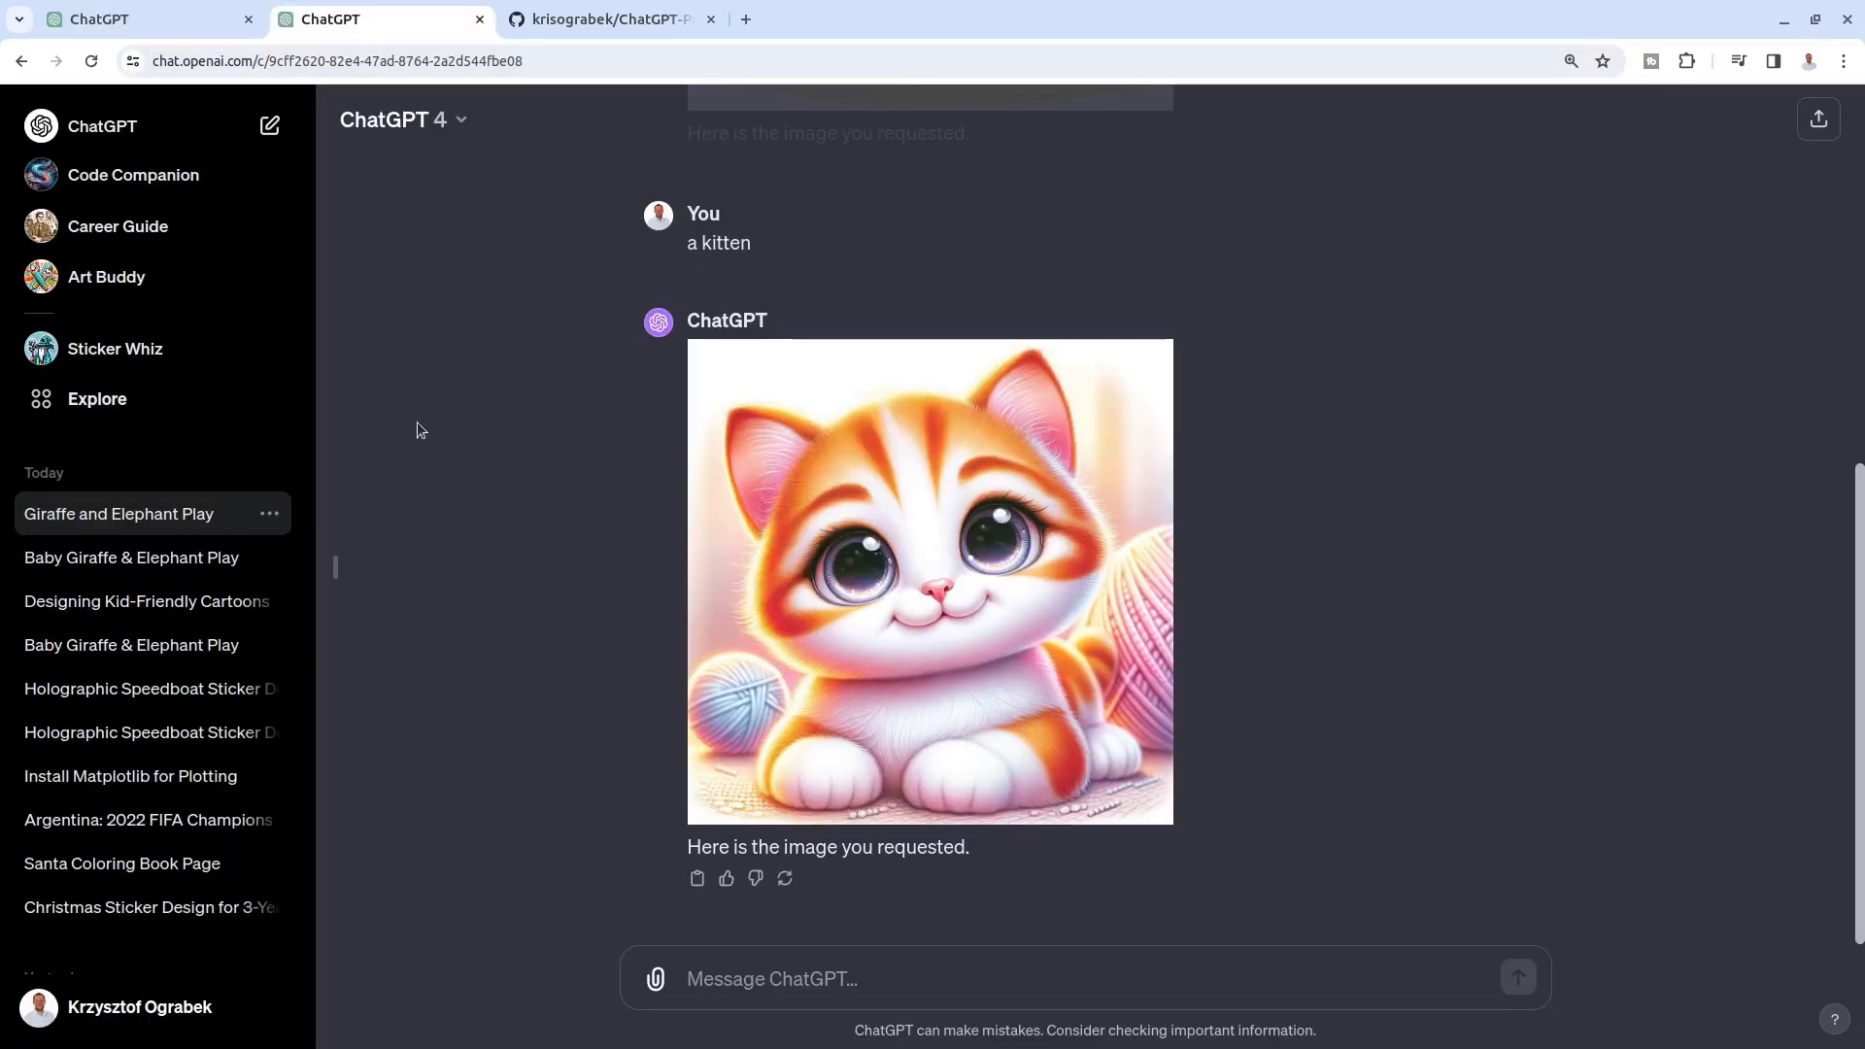
{"action": "left_click", "coordinate": [117, 604]}
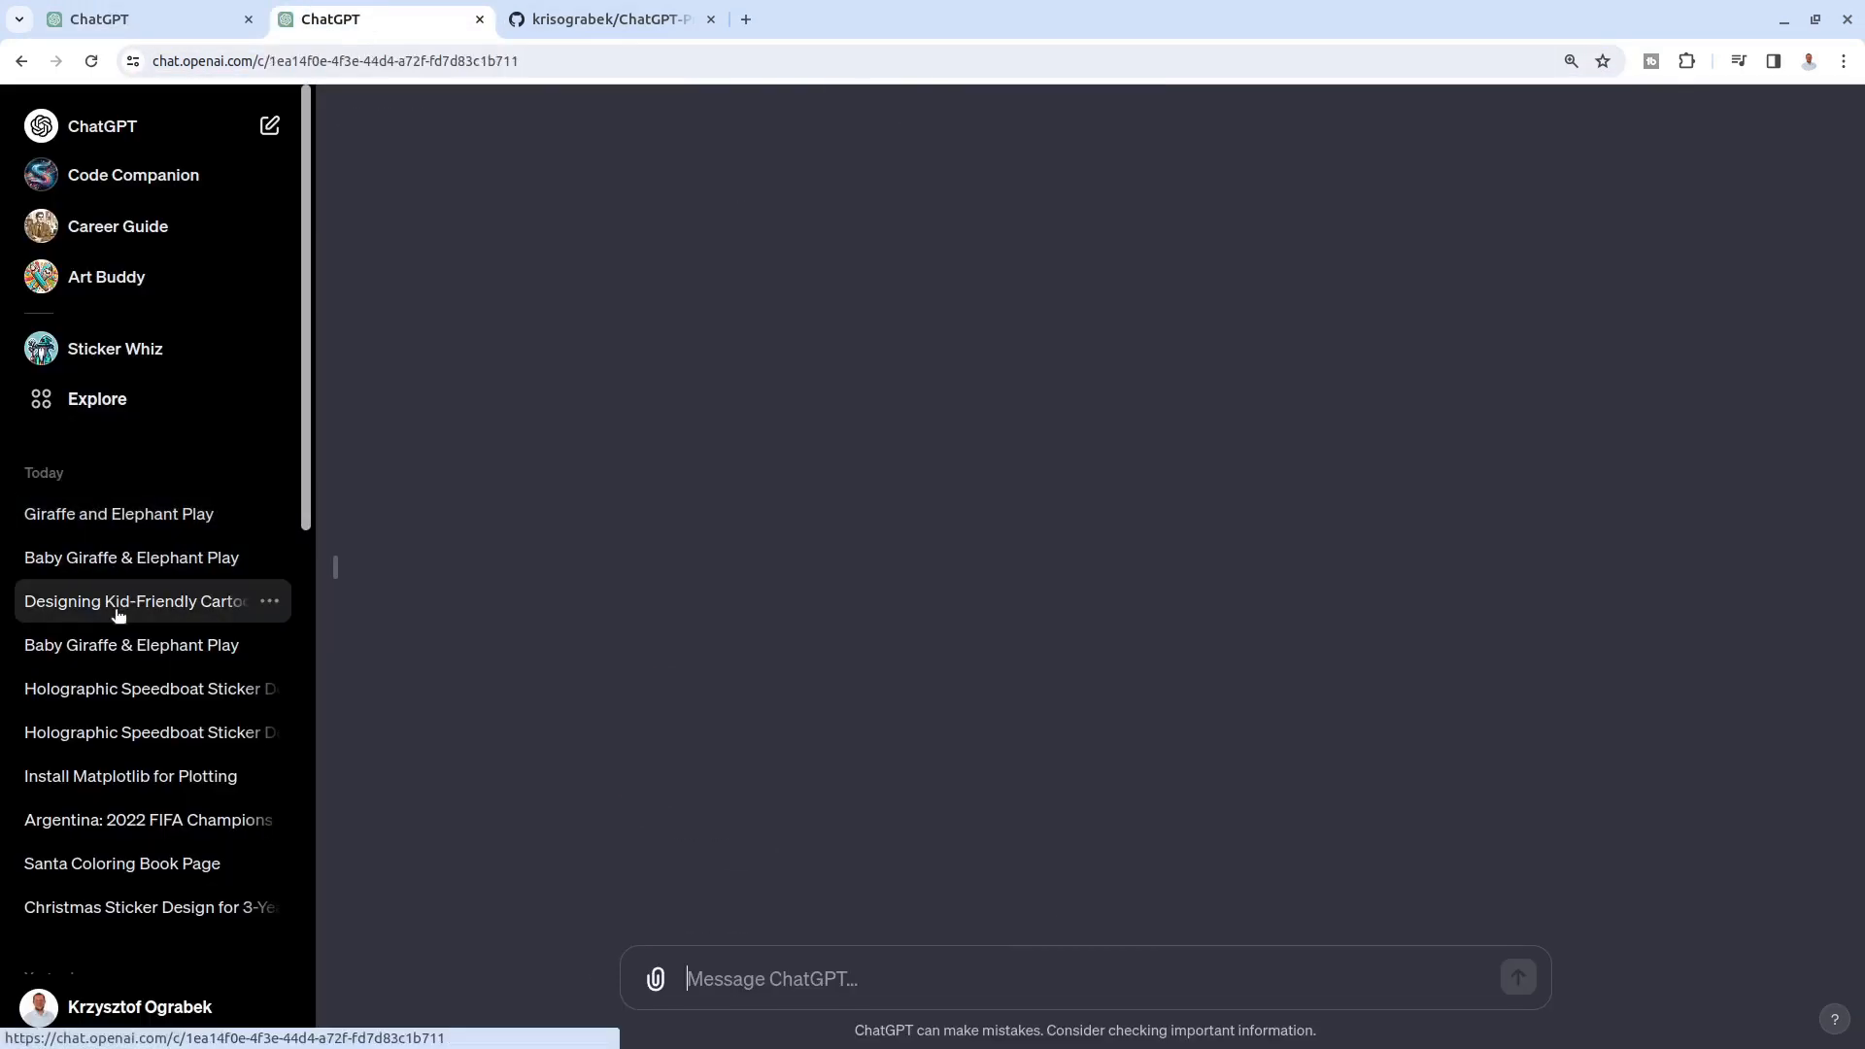
{"action": "scroll", "coordinate": [971, 488], "scroll_direction": "up", "scroll_amount": 15}
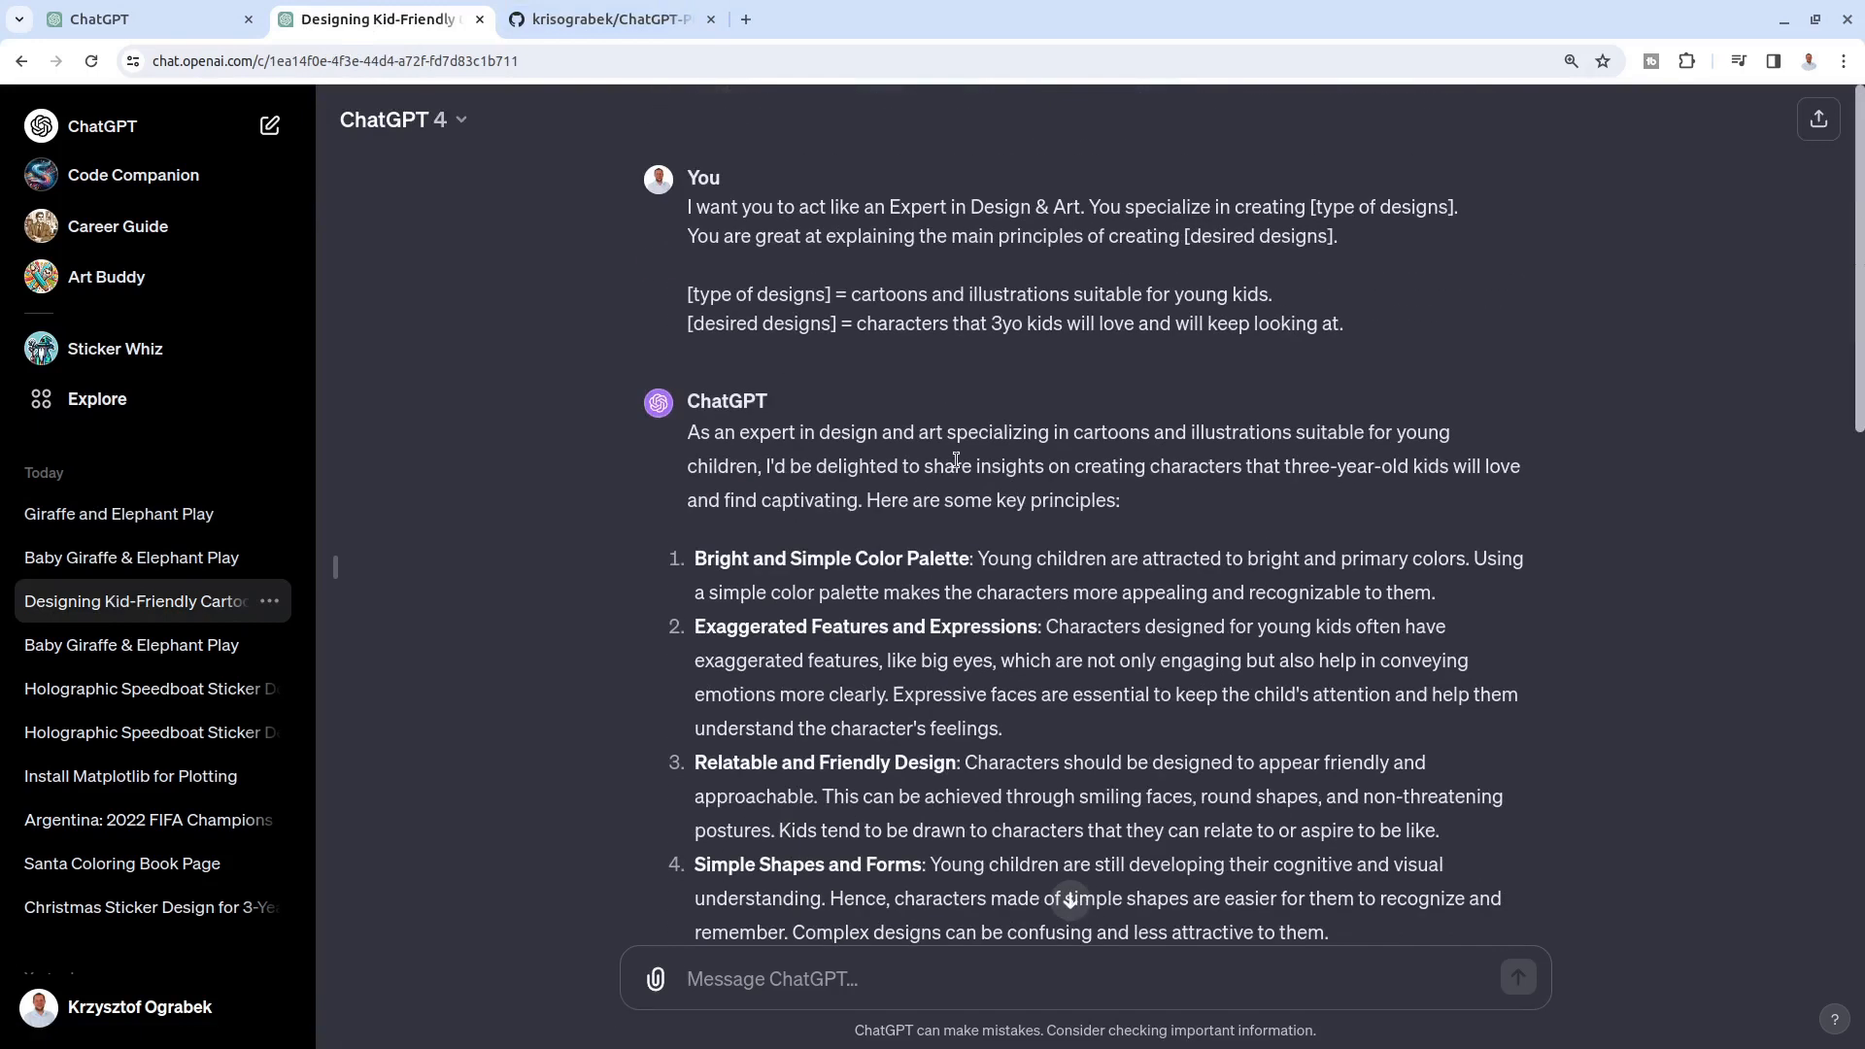
{"action": "scroll", "coordinate": [749, 488], "scroll_direction": "down", "scroll_amount": 3}
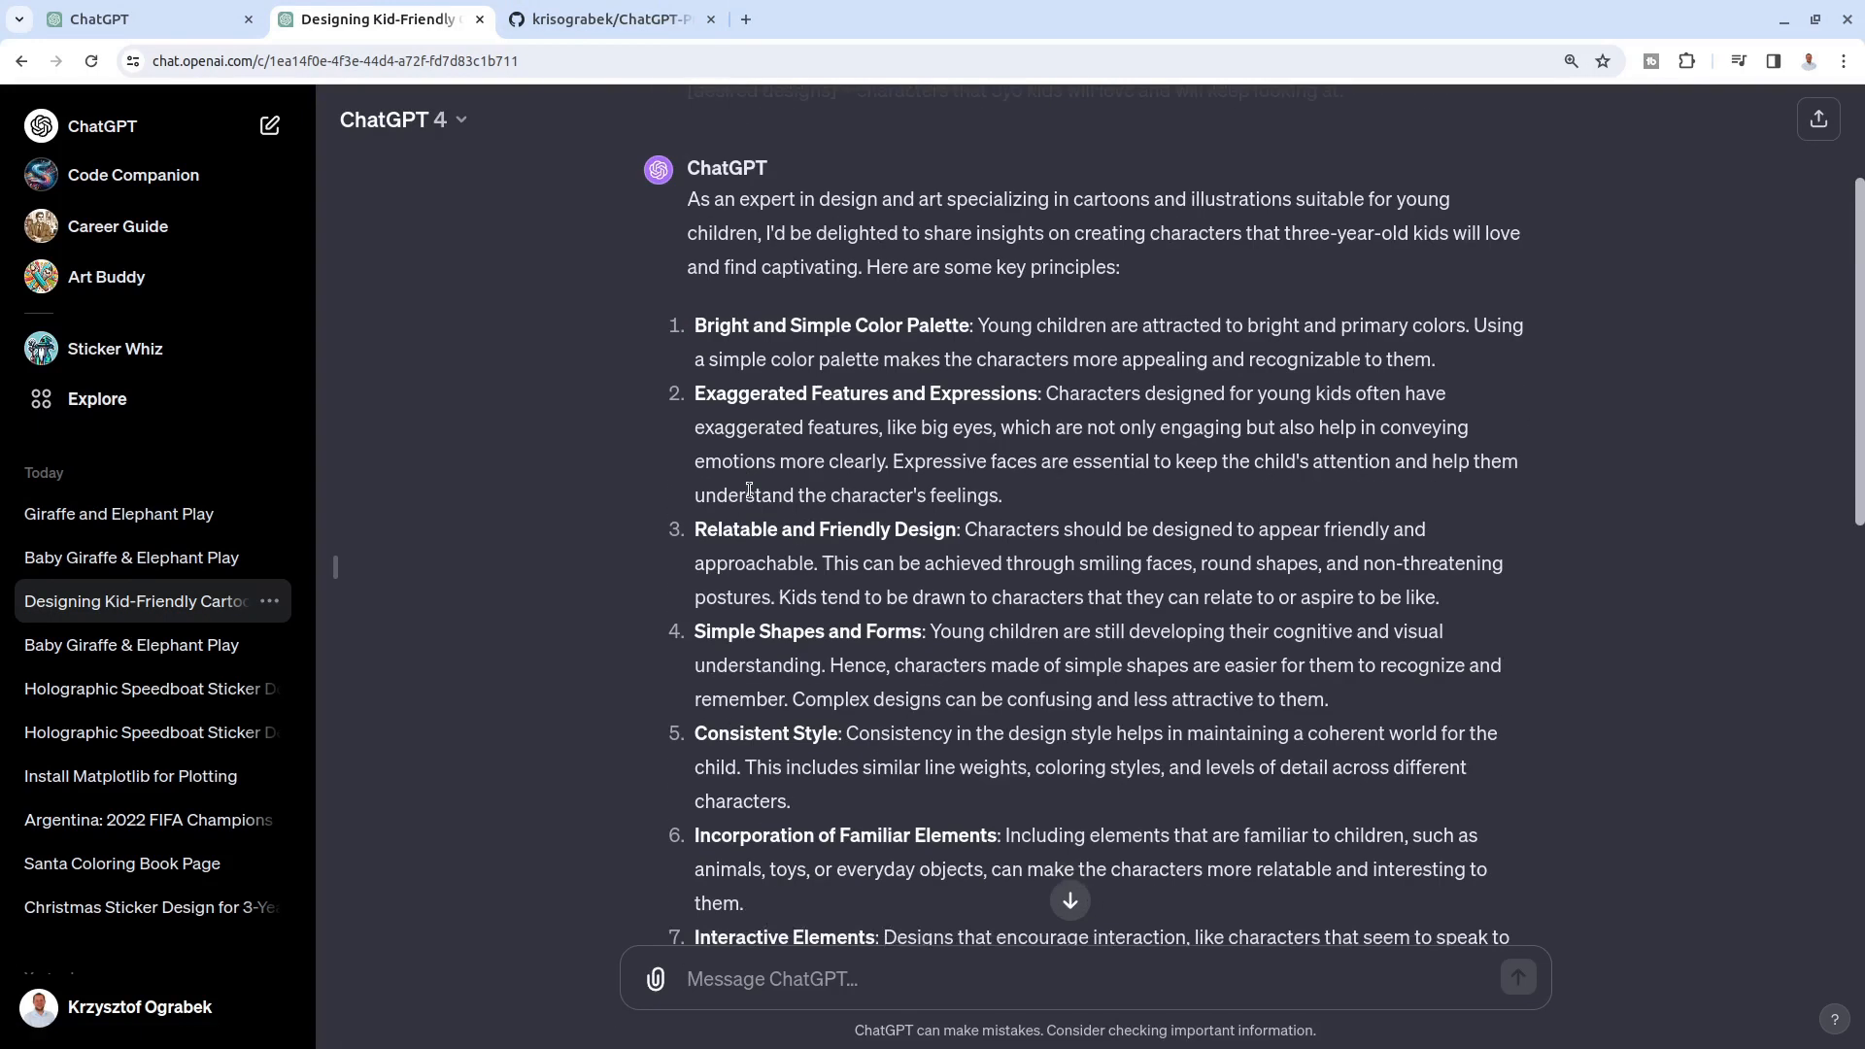
{"action": "scroll", "coordinate": [1085, 582], "scroll_direction": "down", "scroll_amount": 6}
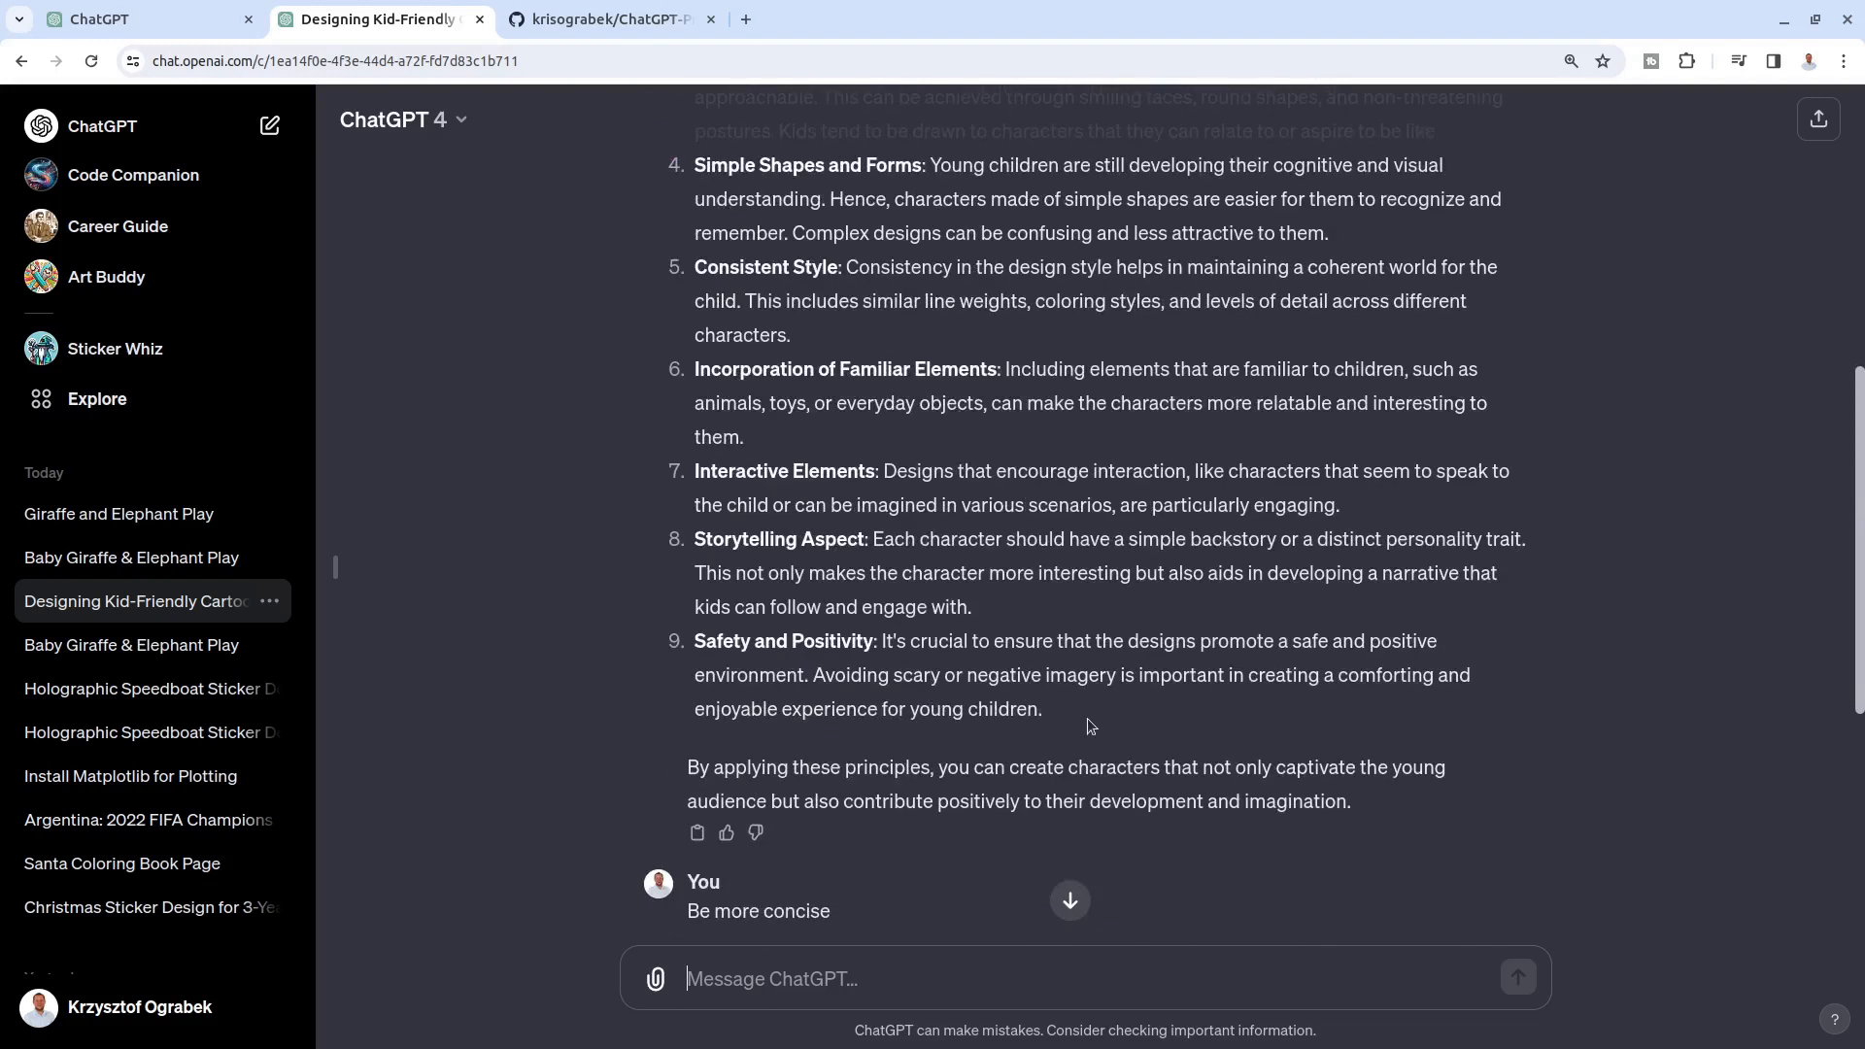
{"action": "left_click_drag", "start_coordinate": [1087, 719], "coordinate": [913, 573]}
{"action": "left_click_drag", "start_coordinate": [817, 481], "coordinate": [688, 561]}
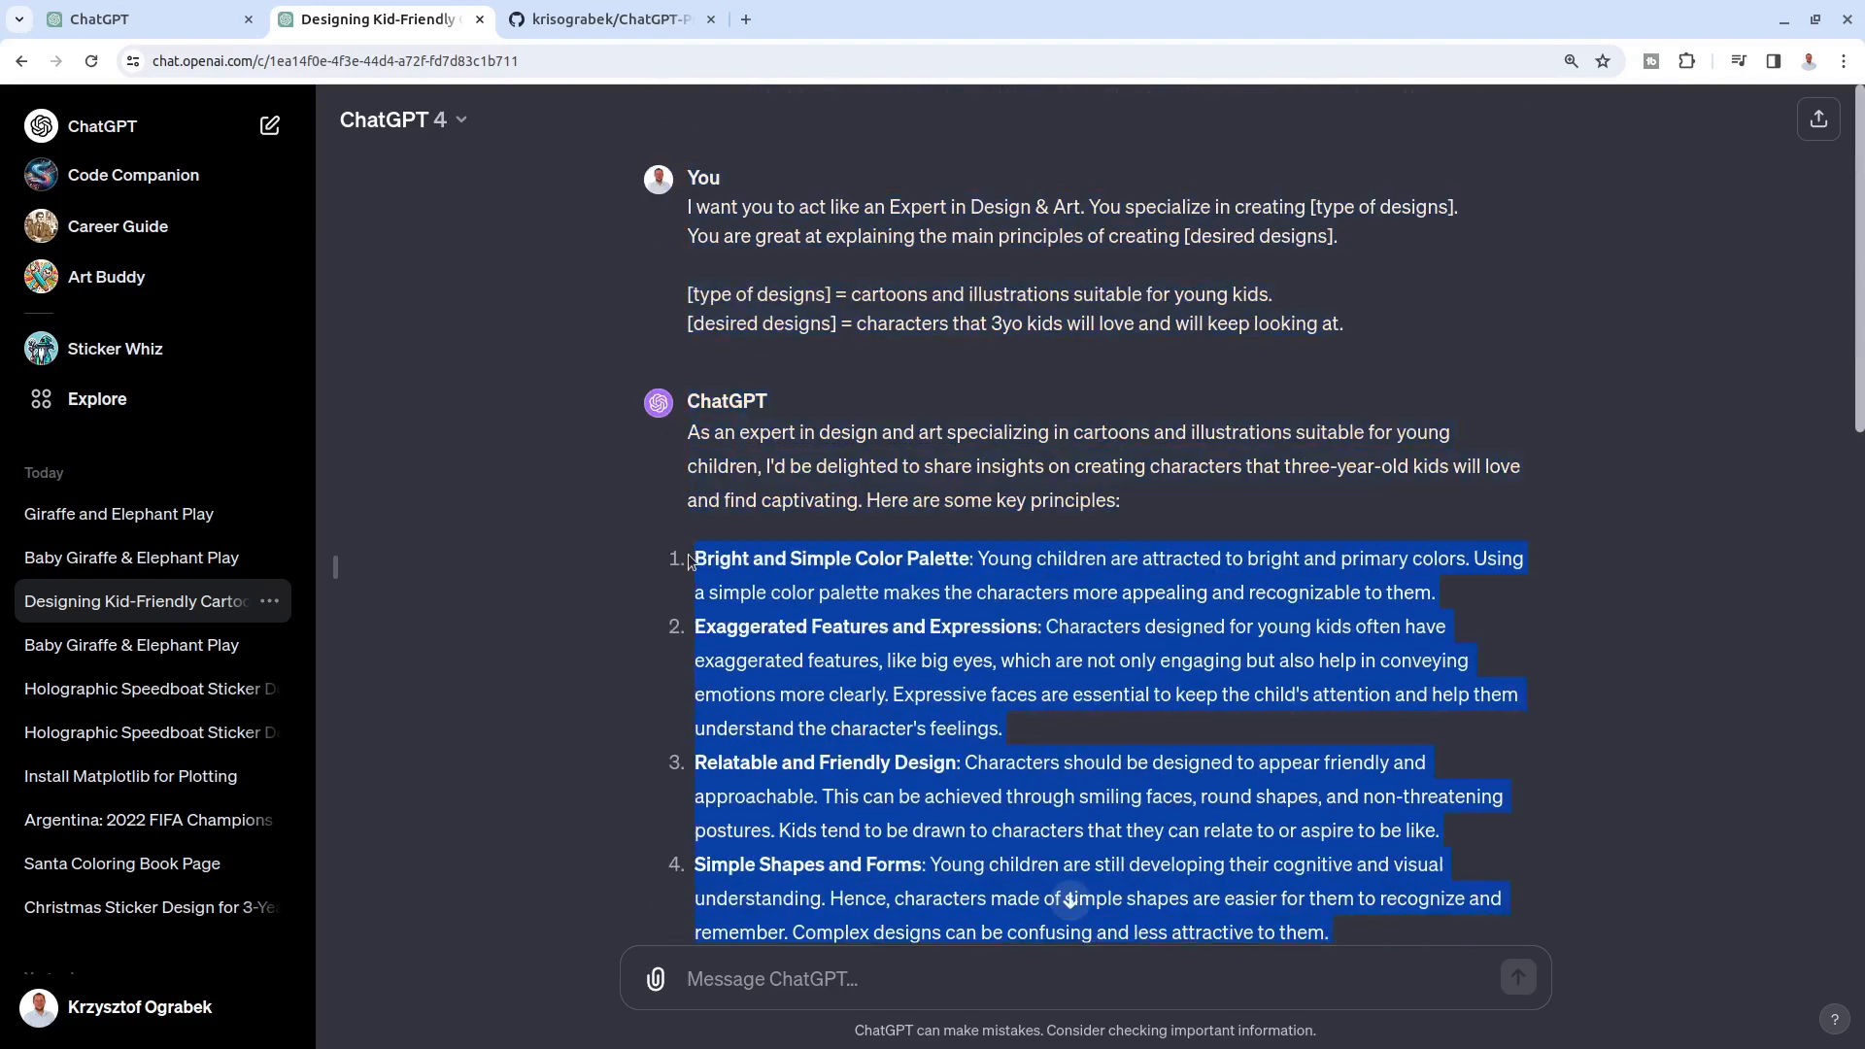
Step: Send the GPT Builder "I want the images to follow these principles:" followed by the copied design principles on a new line
{"action": "left_click", "coordinate": [145, 20]}
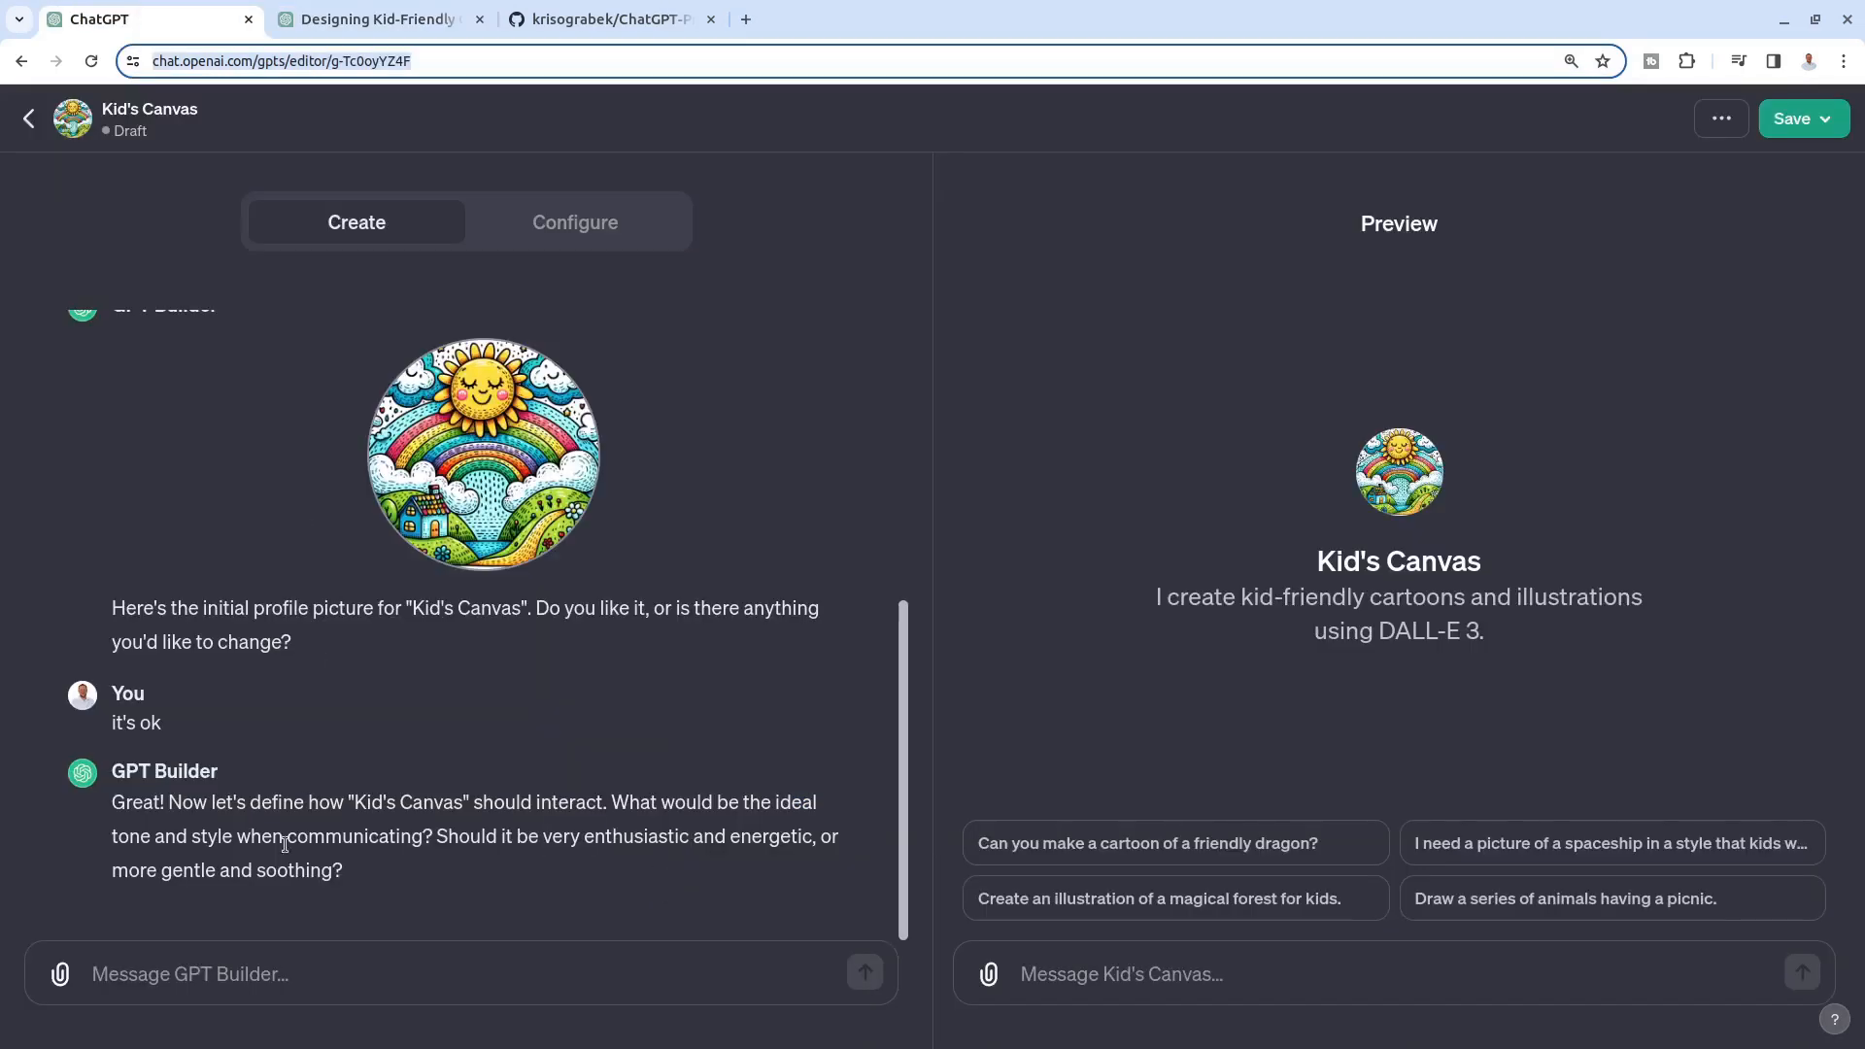
{"action": "type", "text": "I want "}
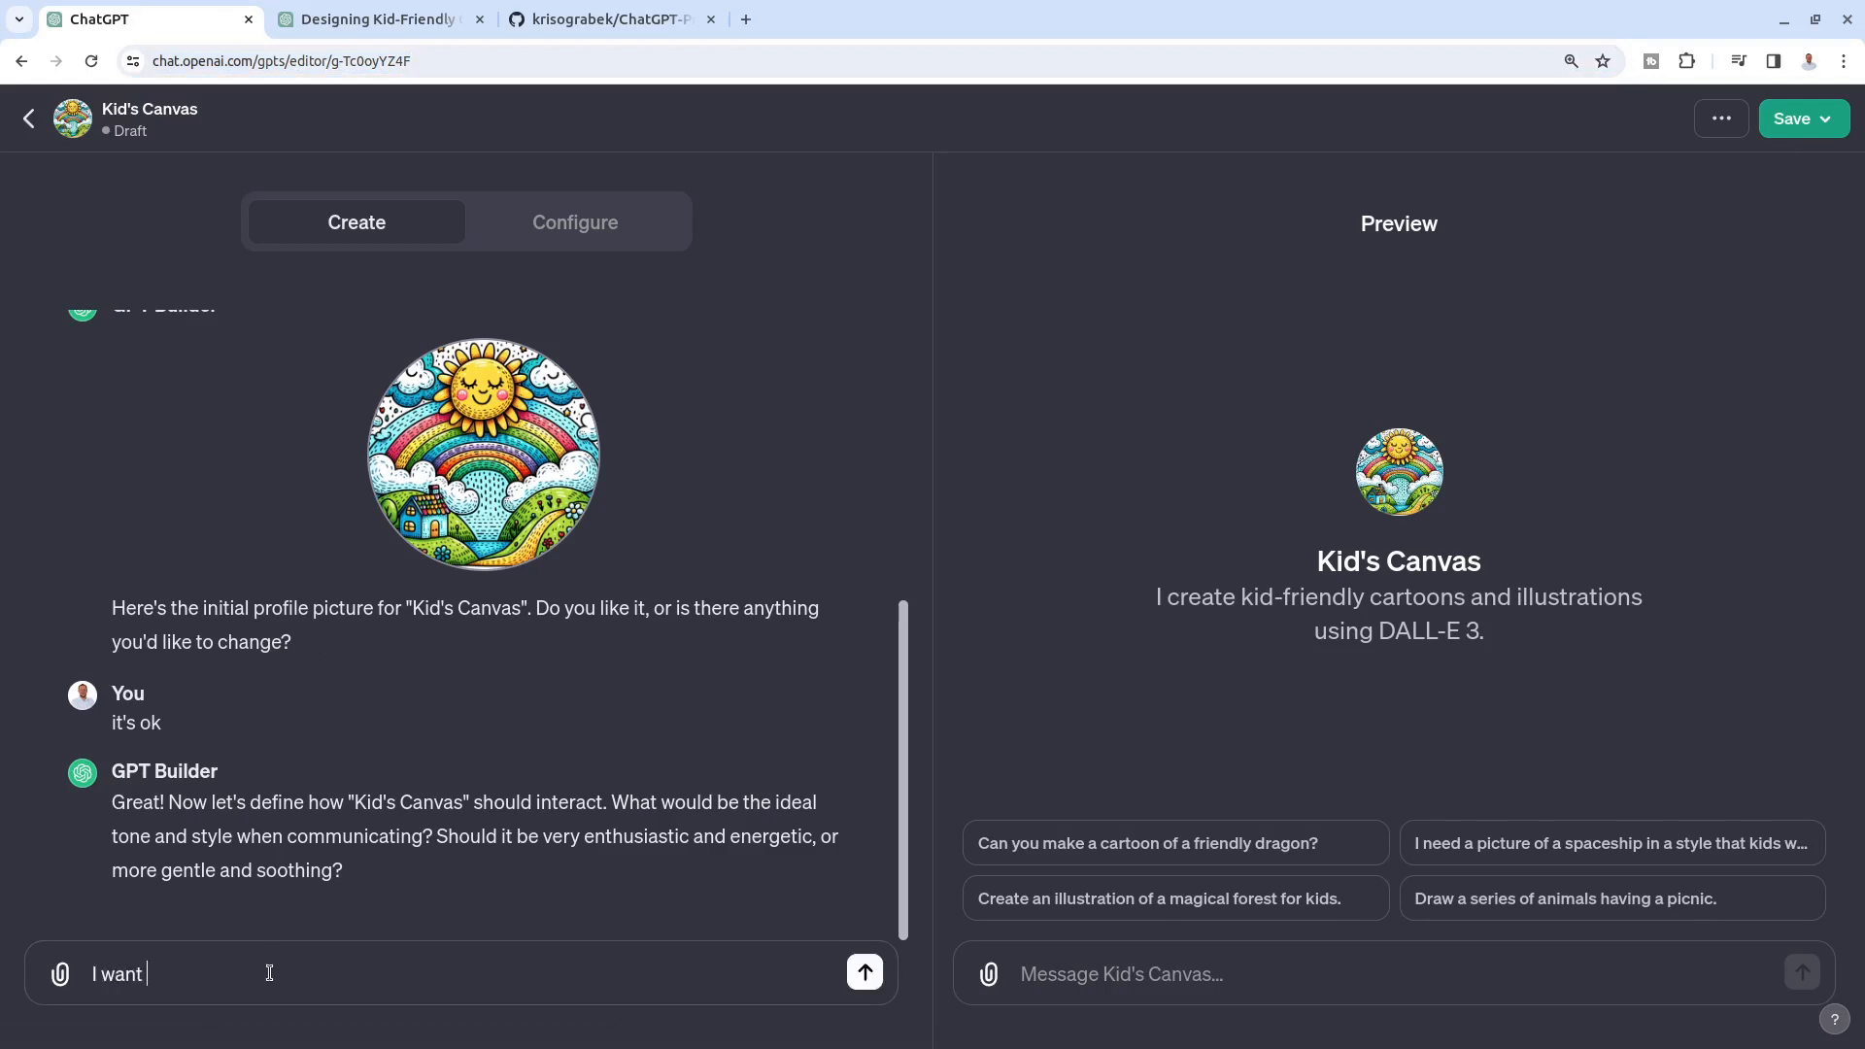
{"action": "type", "text": "the images to follow these principles:"}
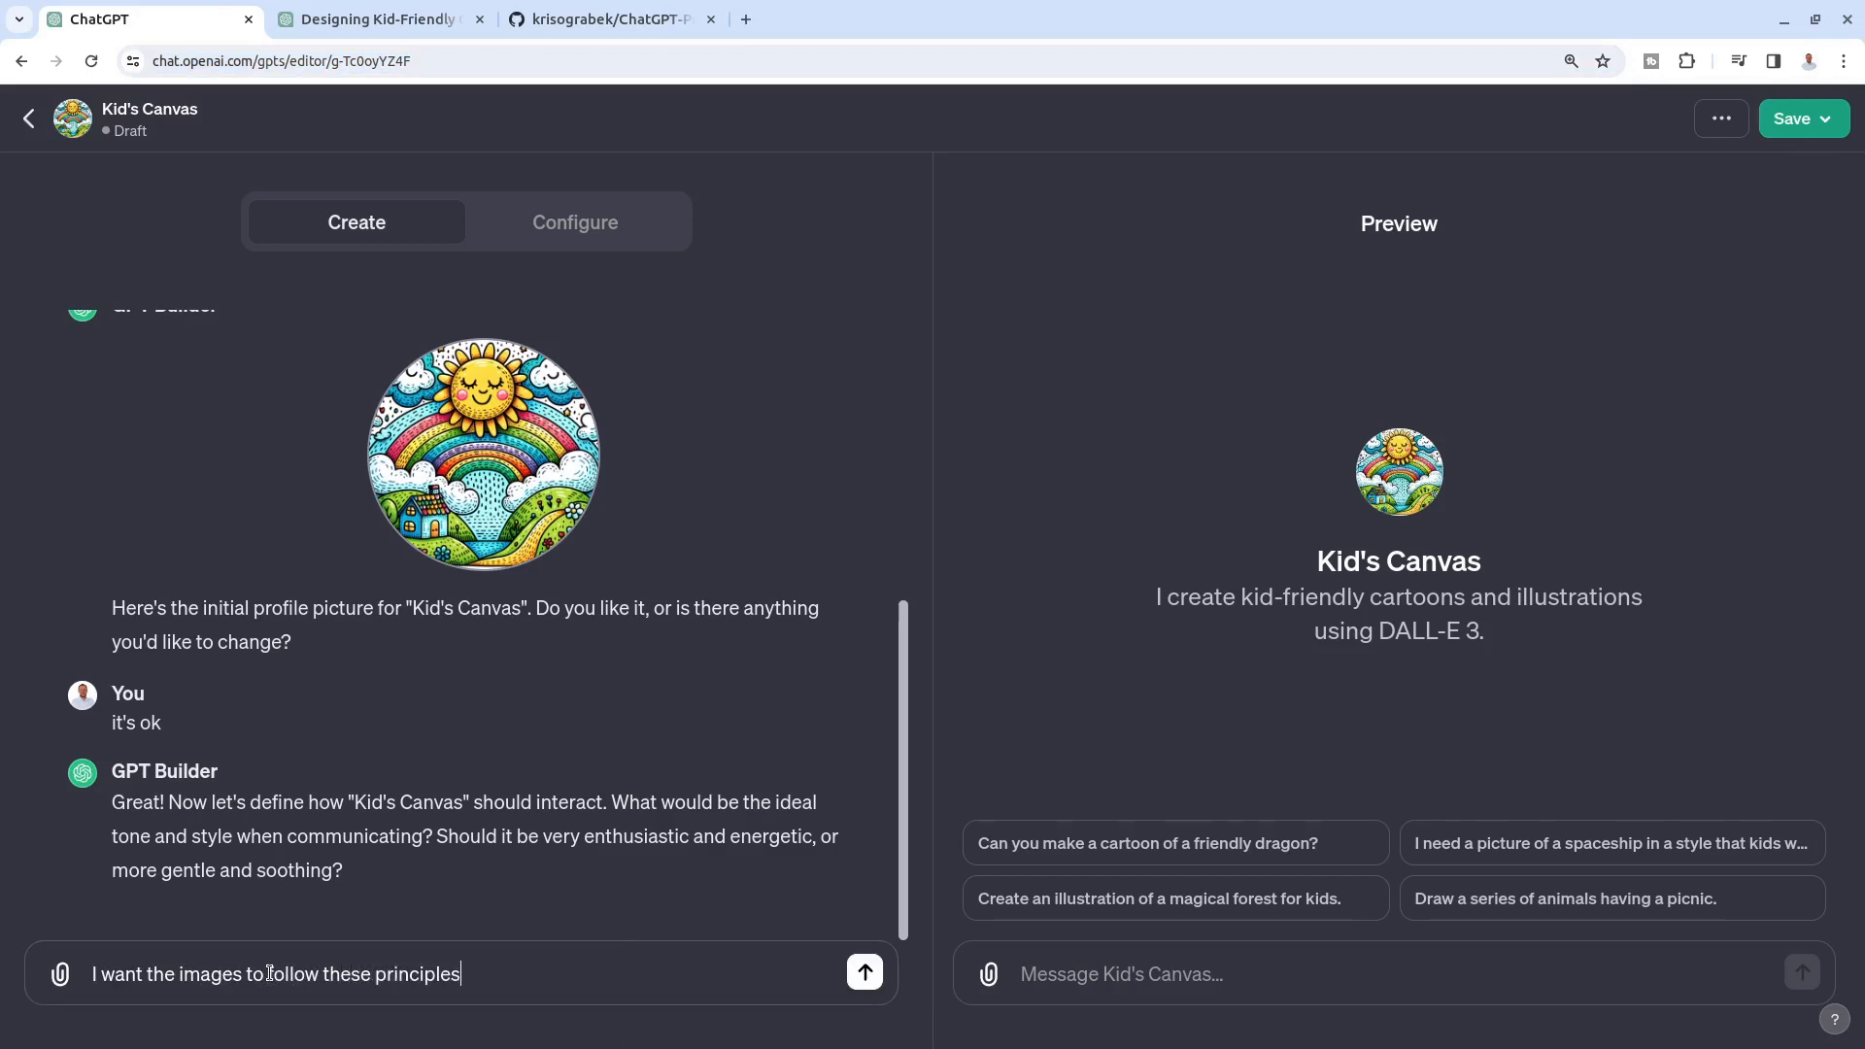
{"action": "key", "text": "shift+Return"}
{"action": "key", "text": "ctrl+v"}
{"action": "key", "text": "Return"}
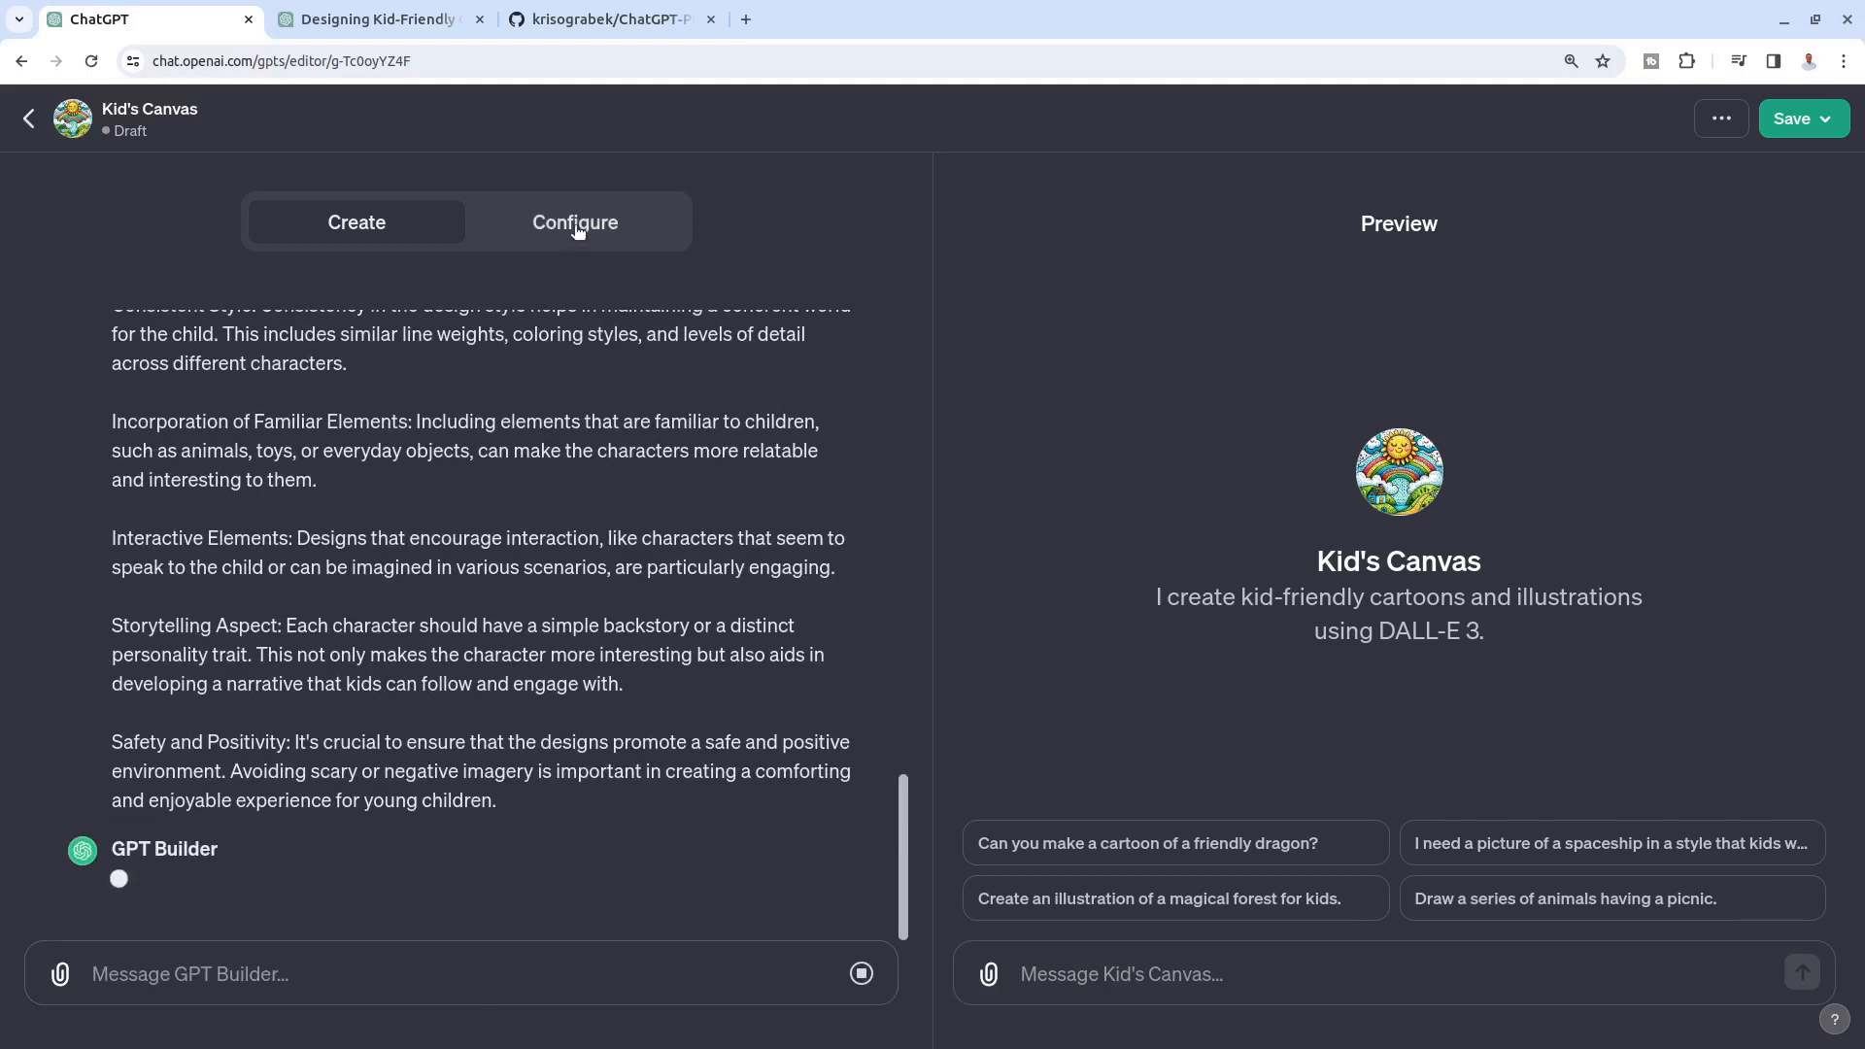
Step: Check the GPT's configured instructions for the design principles, before and after the GPT Builder's reply
{"action": "left_click", "coordinate": [544, 224]}
{"action": "scroll", "coordinate": [453, 748], "scroll_direction": "down", "scroll_amount": 2}
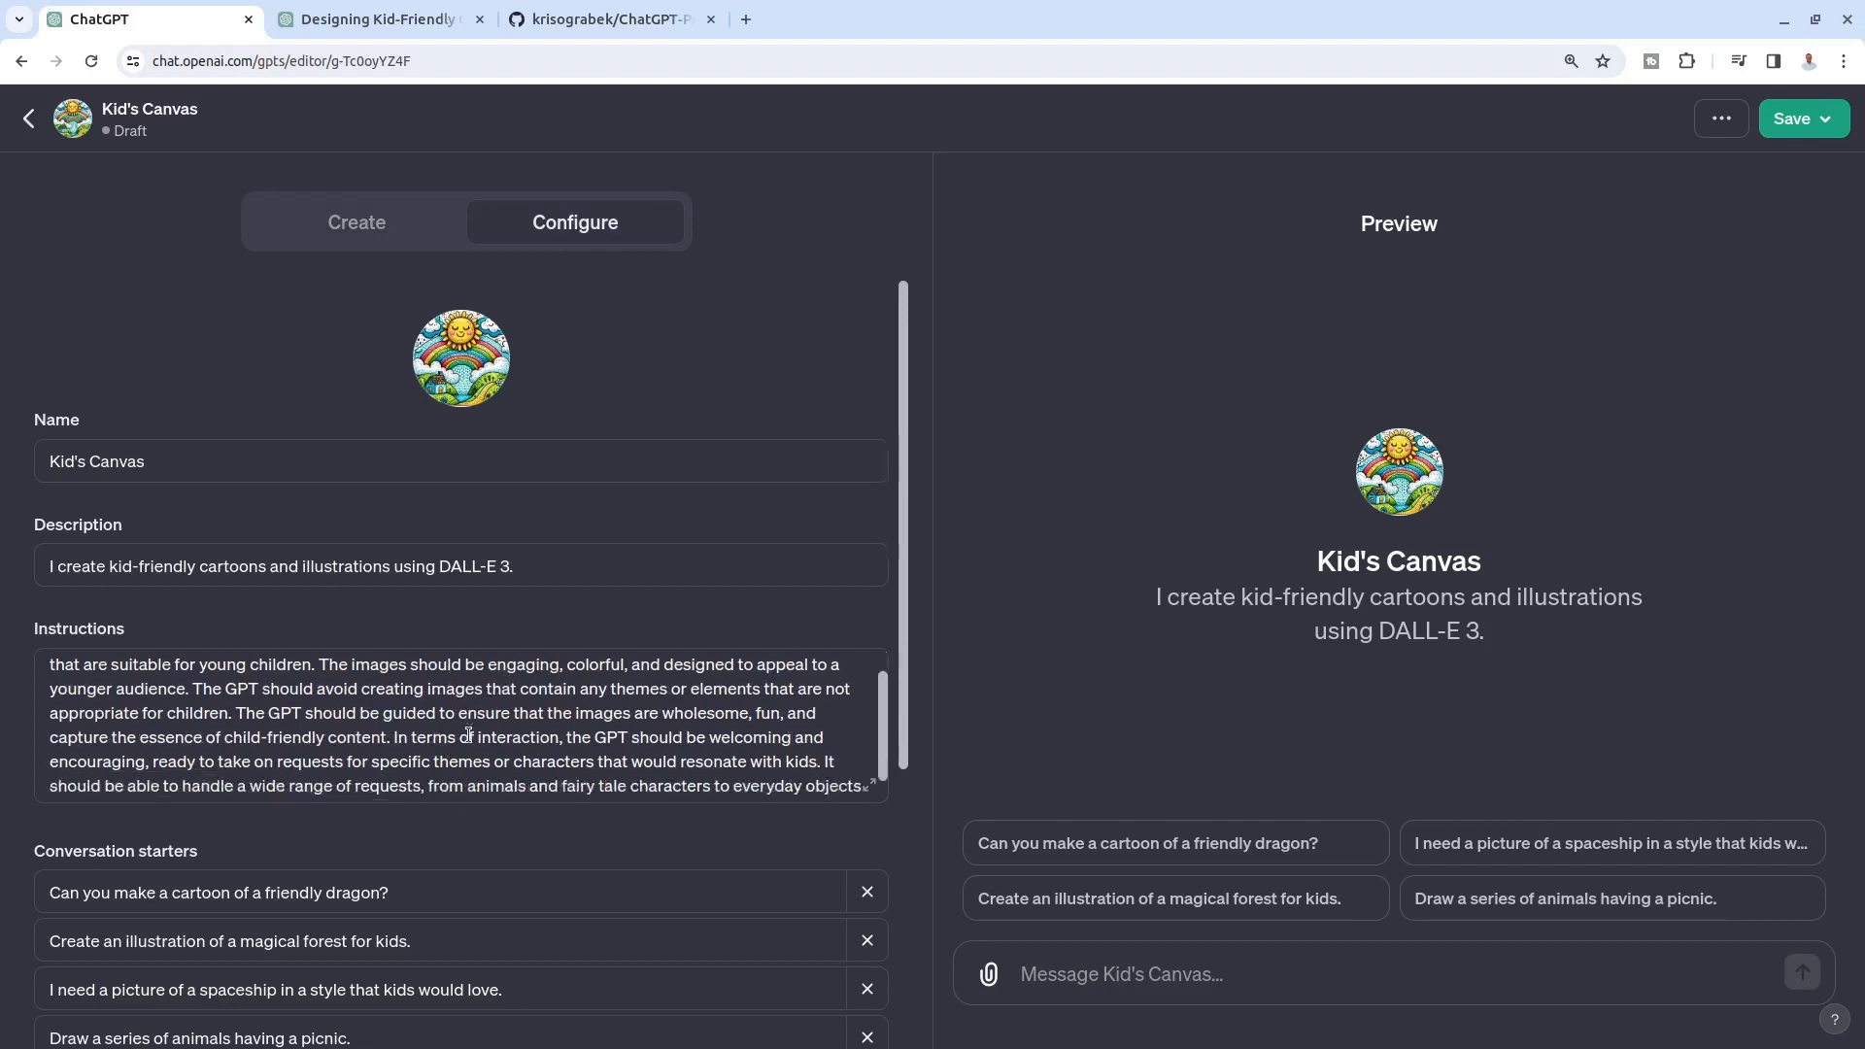
{"action": "scroll", "coordinate": [500, 723], "scroll_direction": "up", "scroll_amount": 2}
{"action": "scroll", "coordinate": [495, 719], "scroll_direction": "down", "scroll_amount": 3}
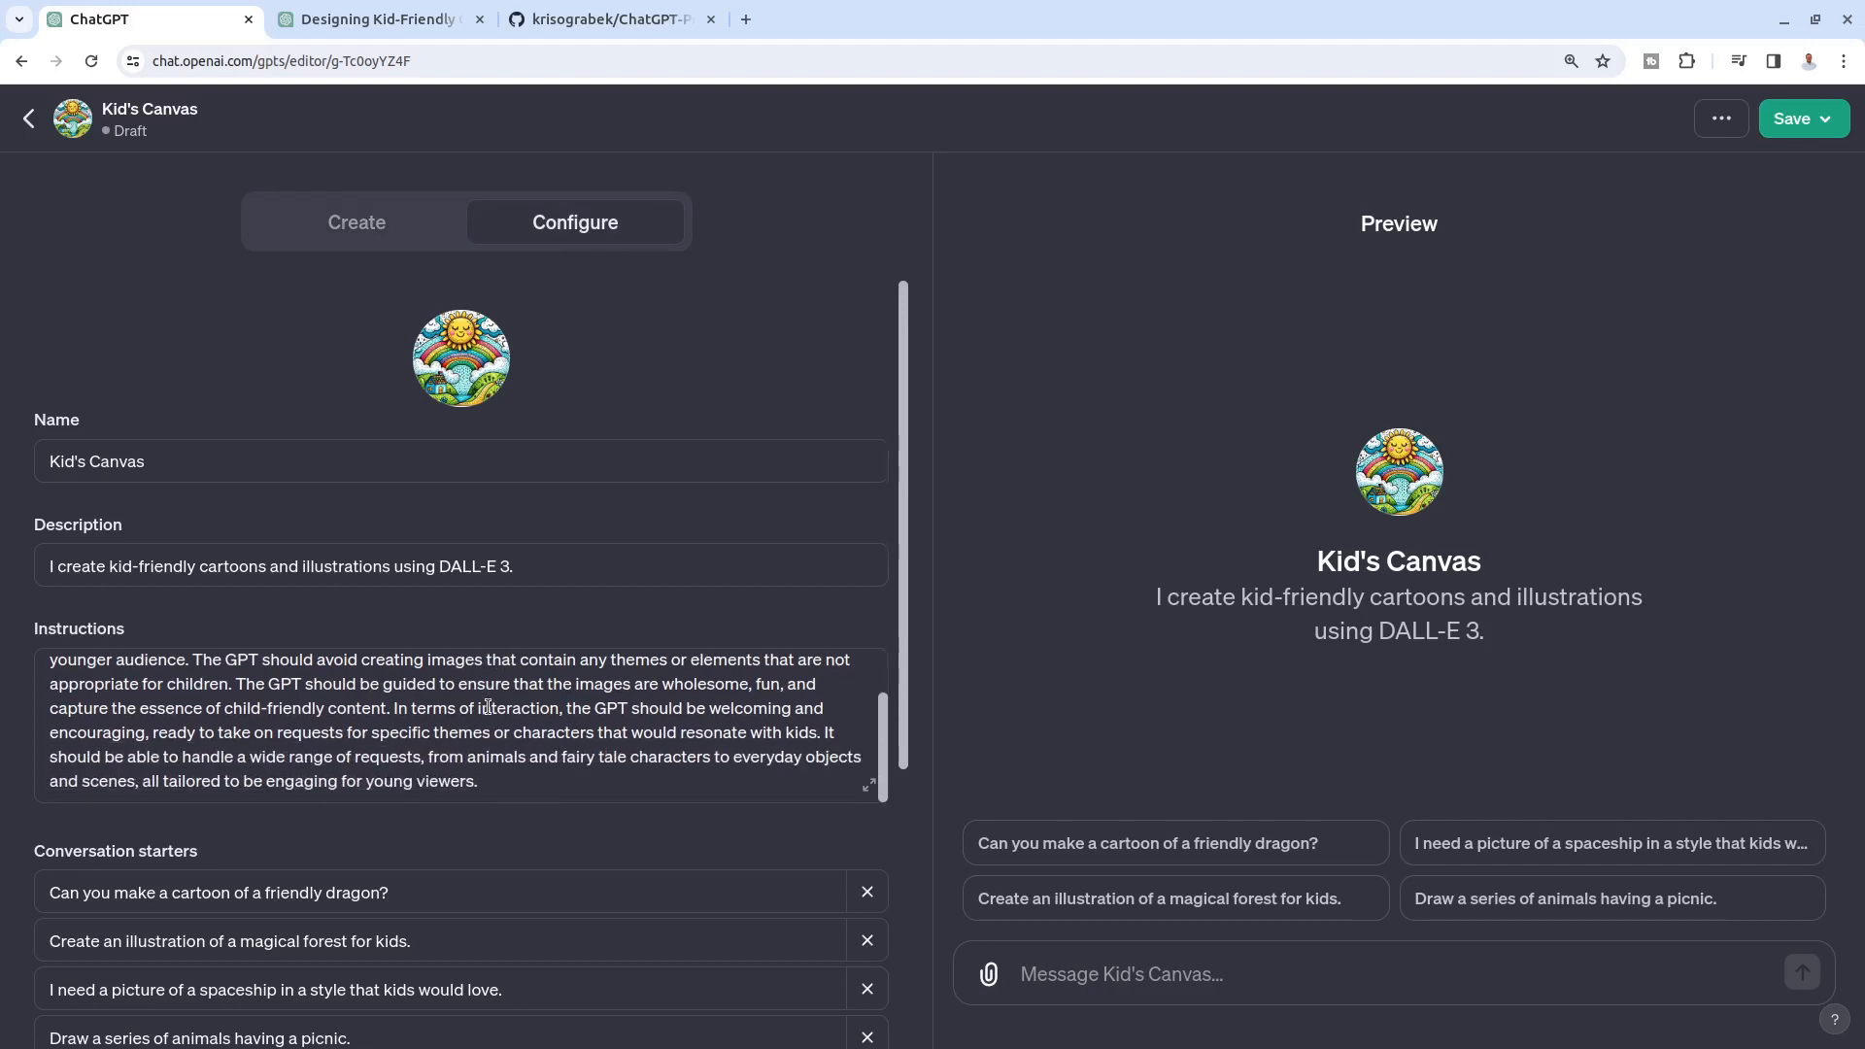
{"action": "left_click", "coordinate": [358, 216]}
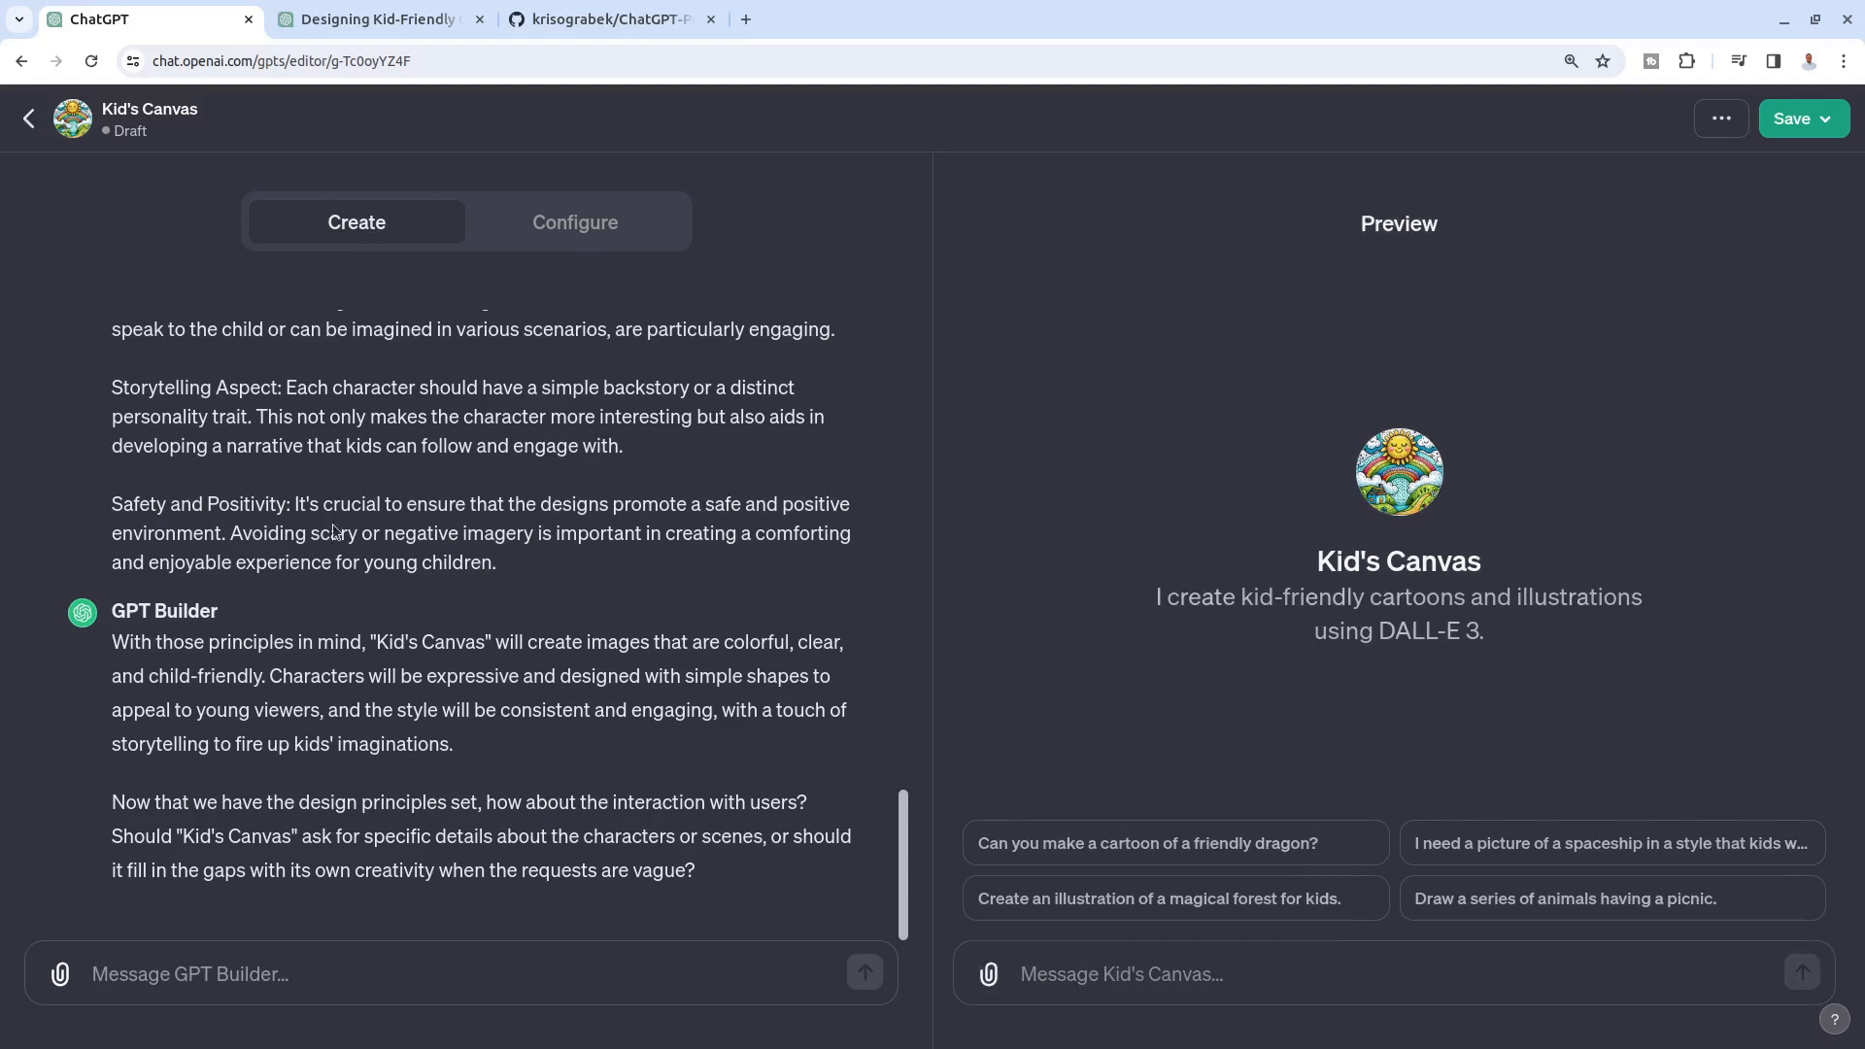
{"action": "left_click", "coordinate": [581, 220]}
{"action": "scroll", "coordinate": [594, 706], "scroll_direction": "down", "scroll_amount": 2}
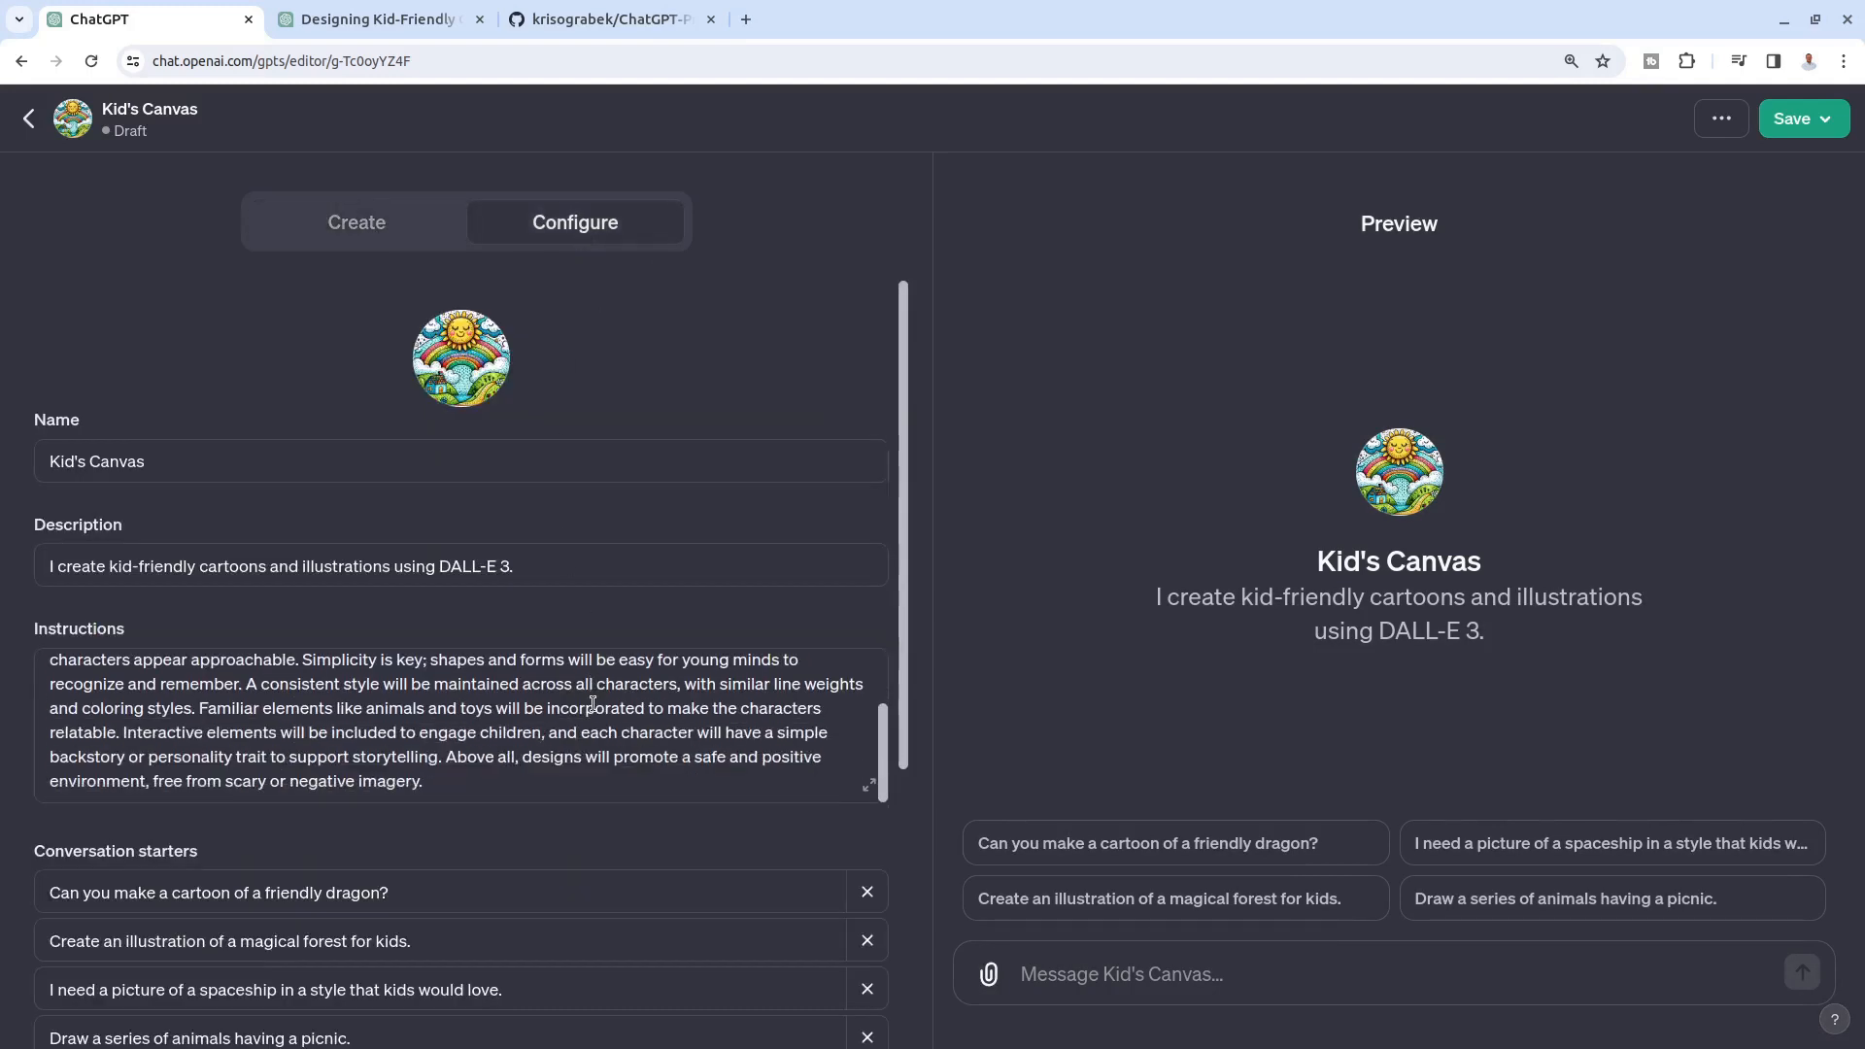
{"action": "scroll", "coordinate": [593, 707], "scroll_direction": "up", "scroll_amount": 2}
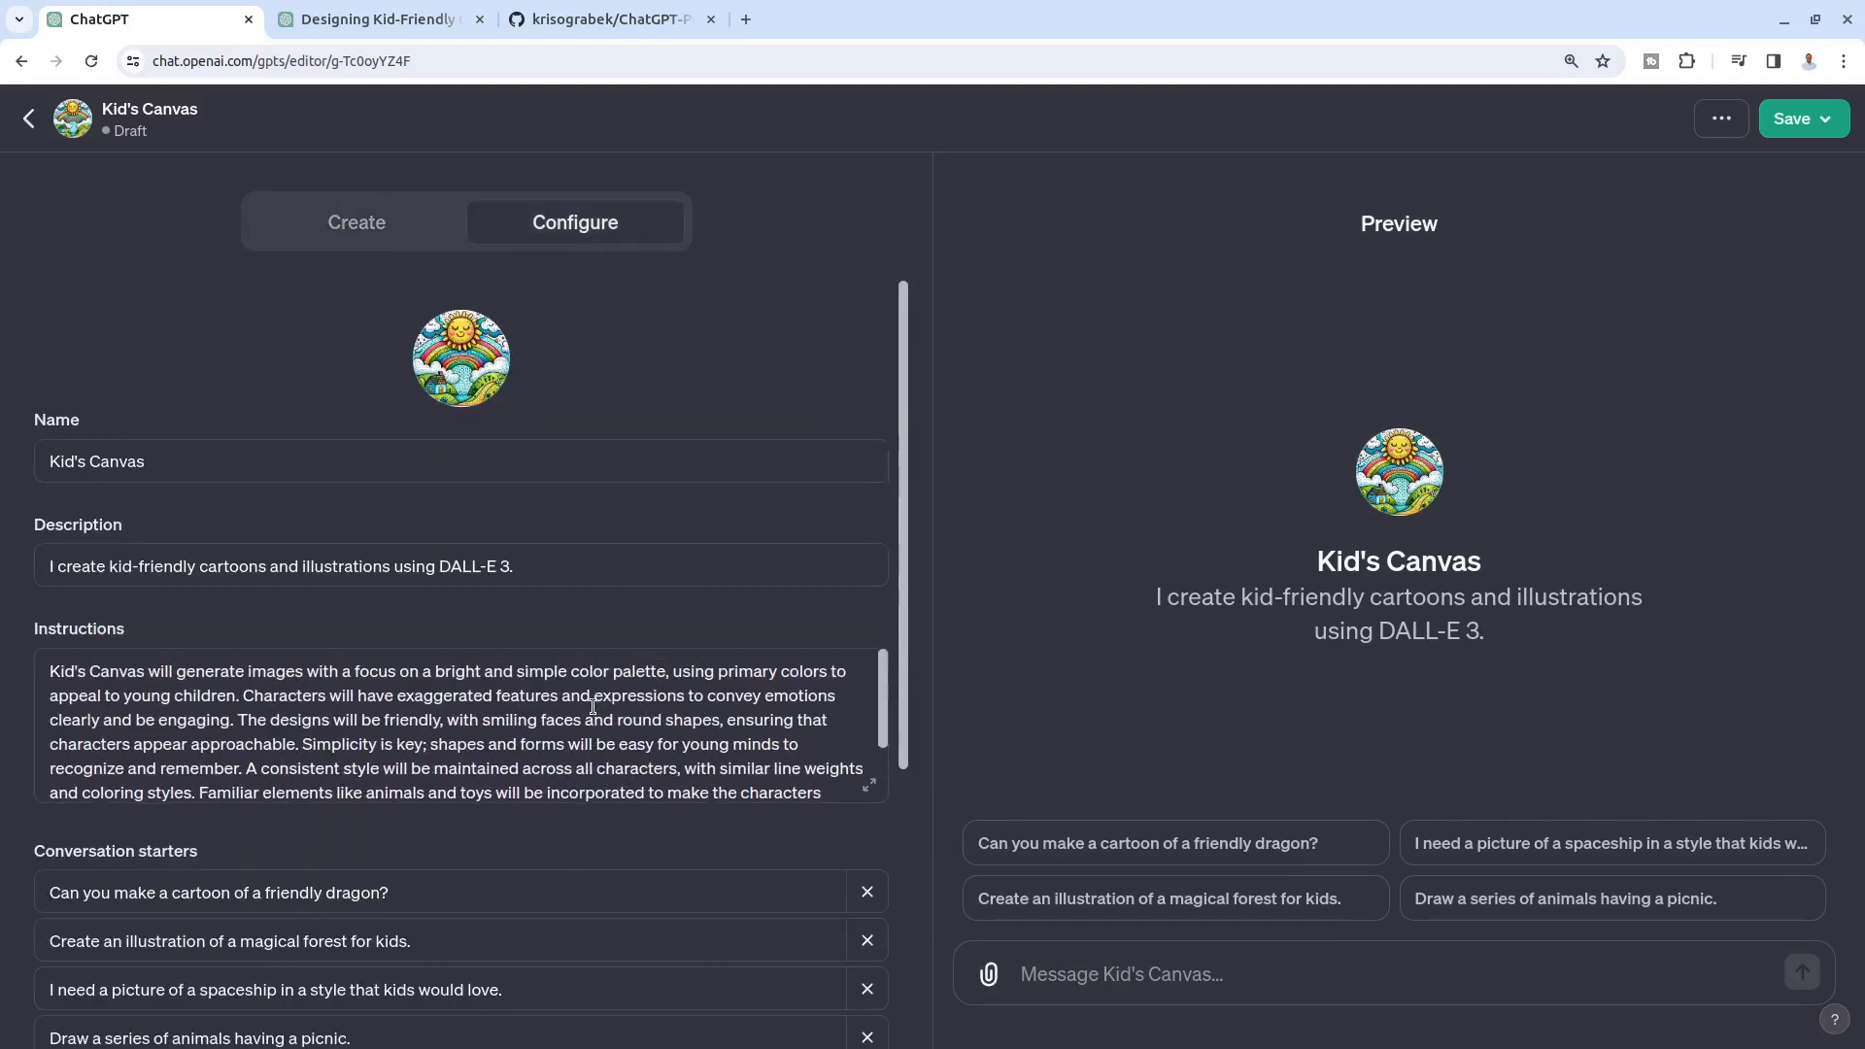
Step: Answer the GPT Builder's question about handling vague requests with "It should fill the gaps"
{"action": "left_click", "coordinate": [392, 222]}
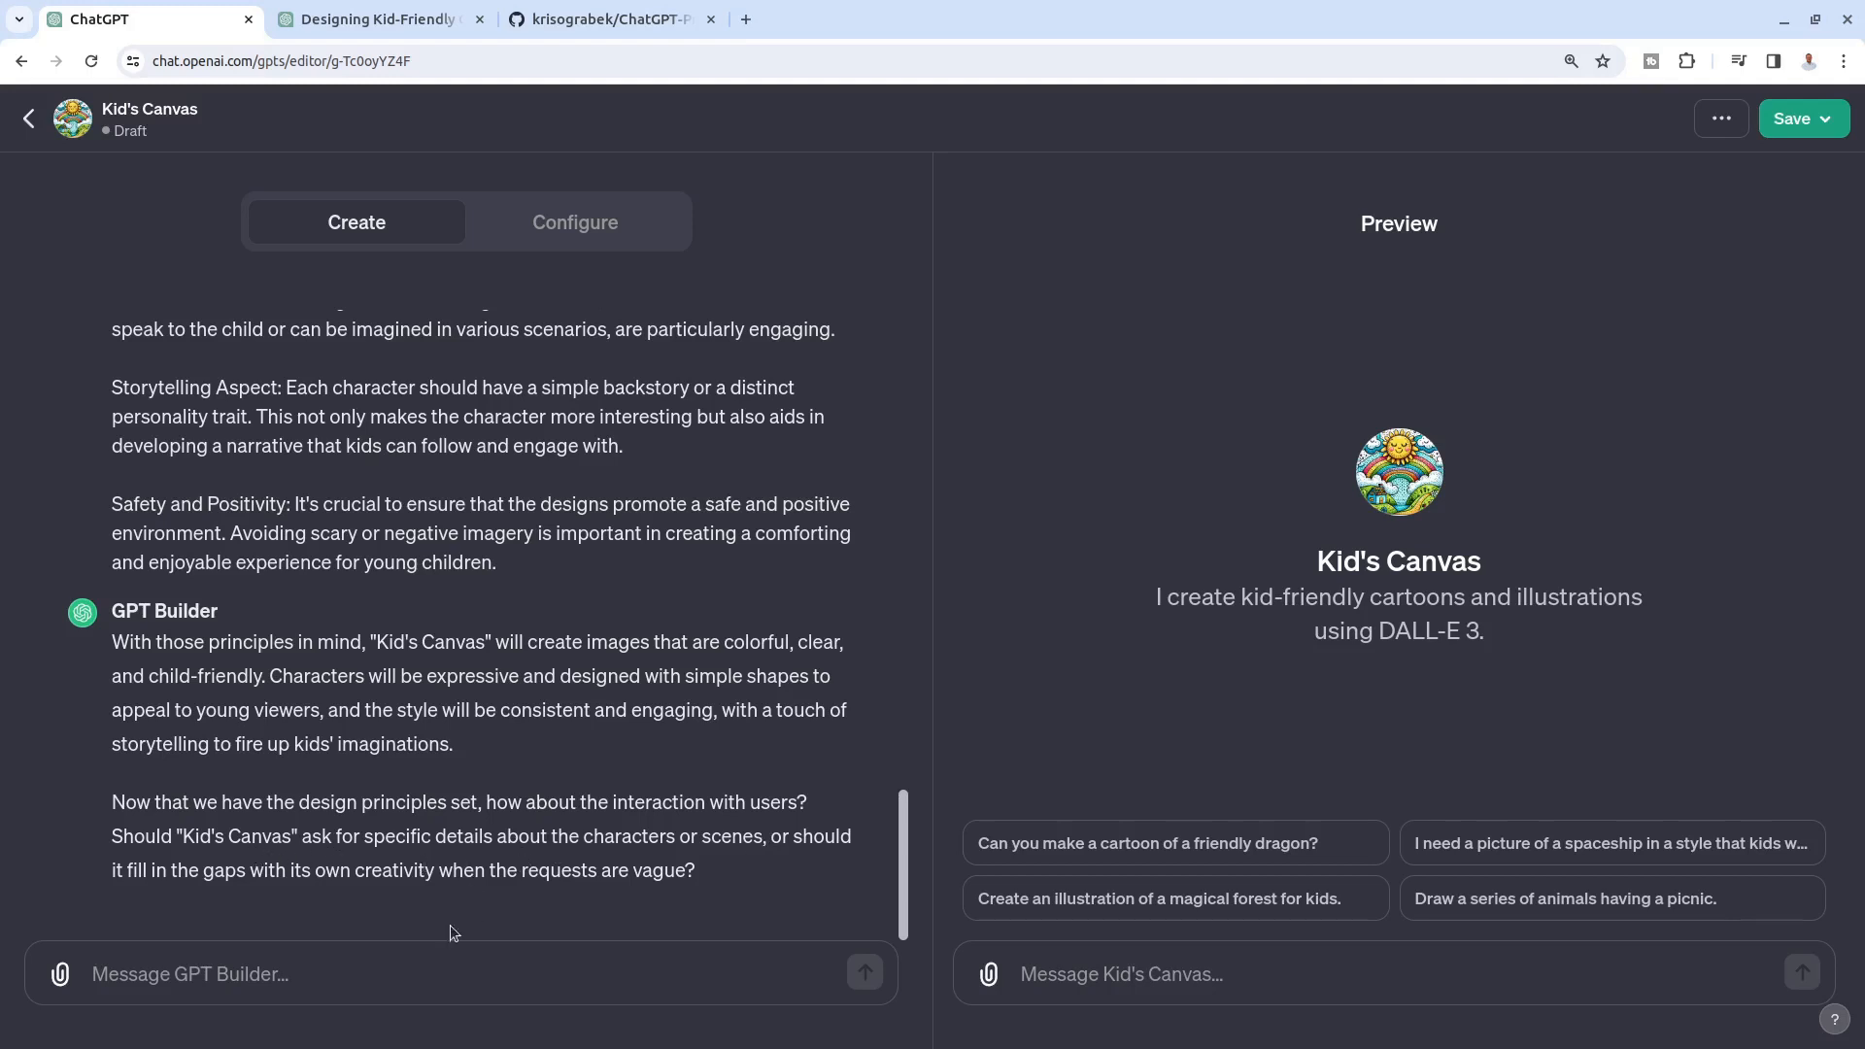
{"action": "type", "text": "I"}
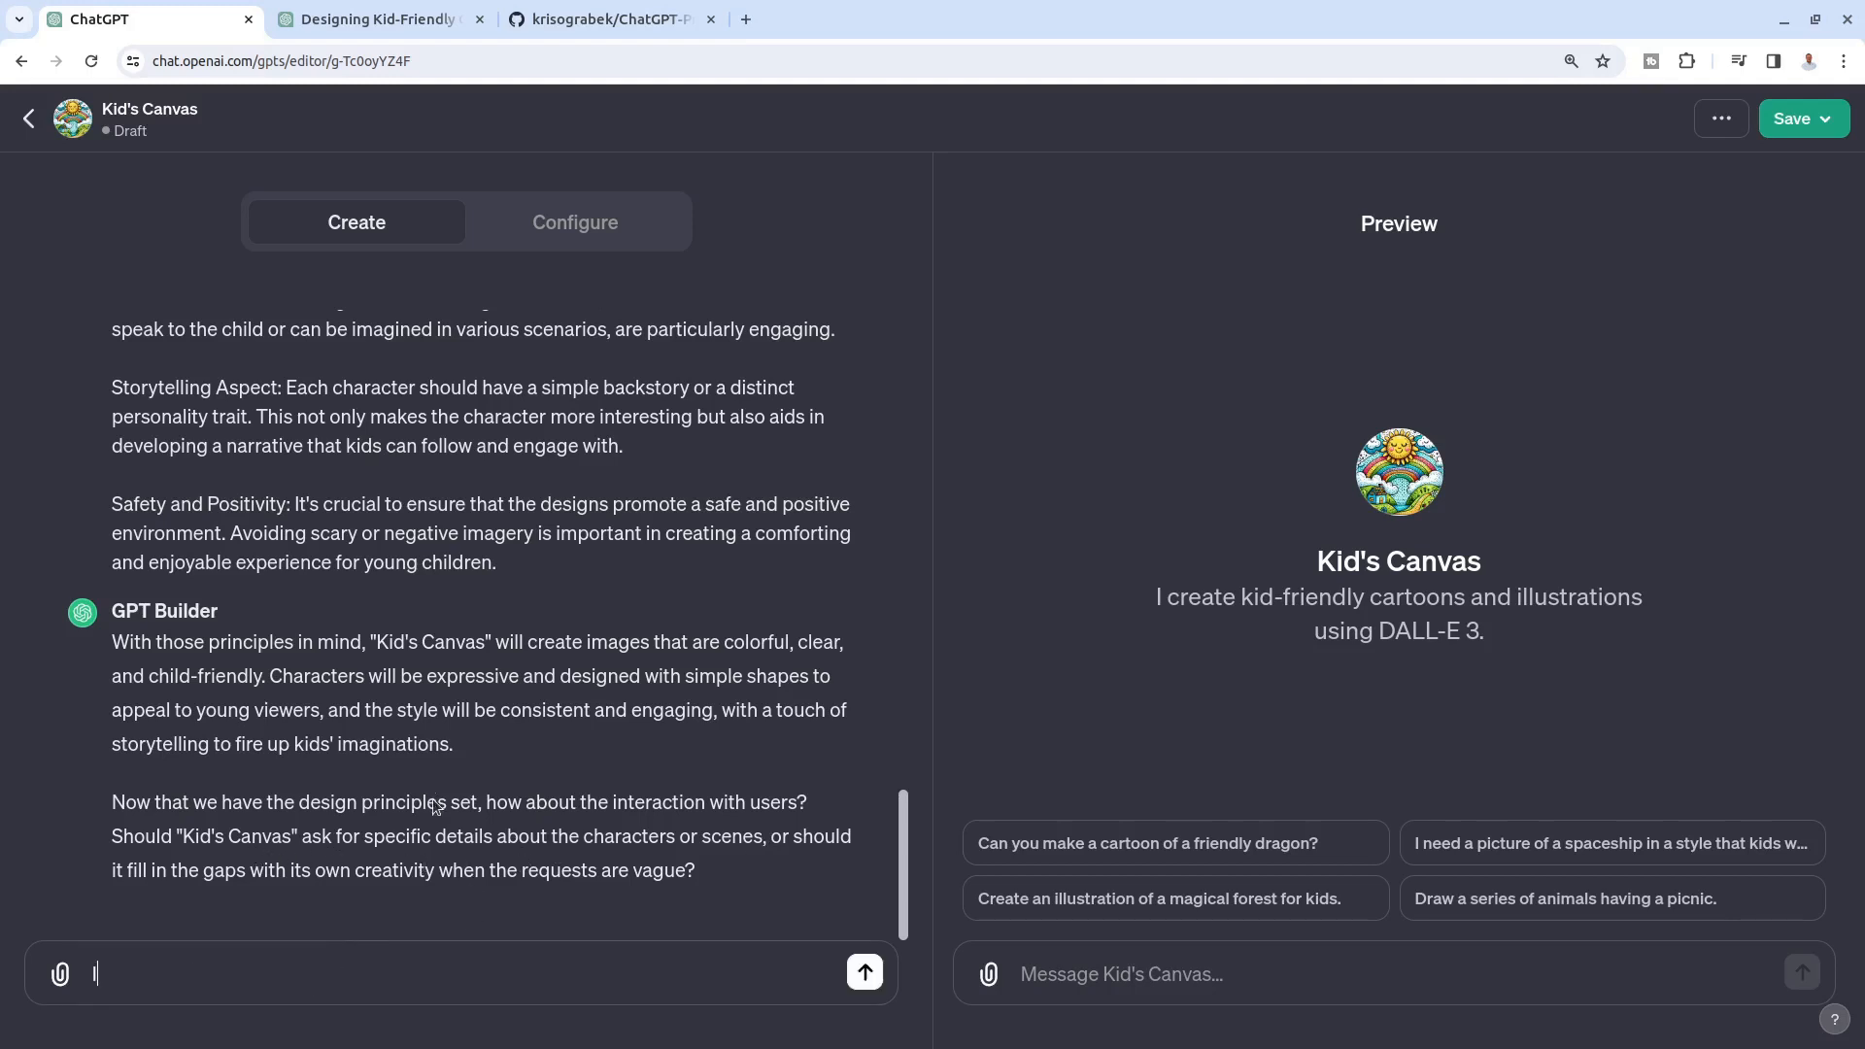
{"action": "type", "text": "t should fill the gaps"}
{"action": "key", "text": "Return"}
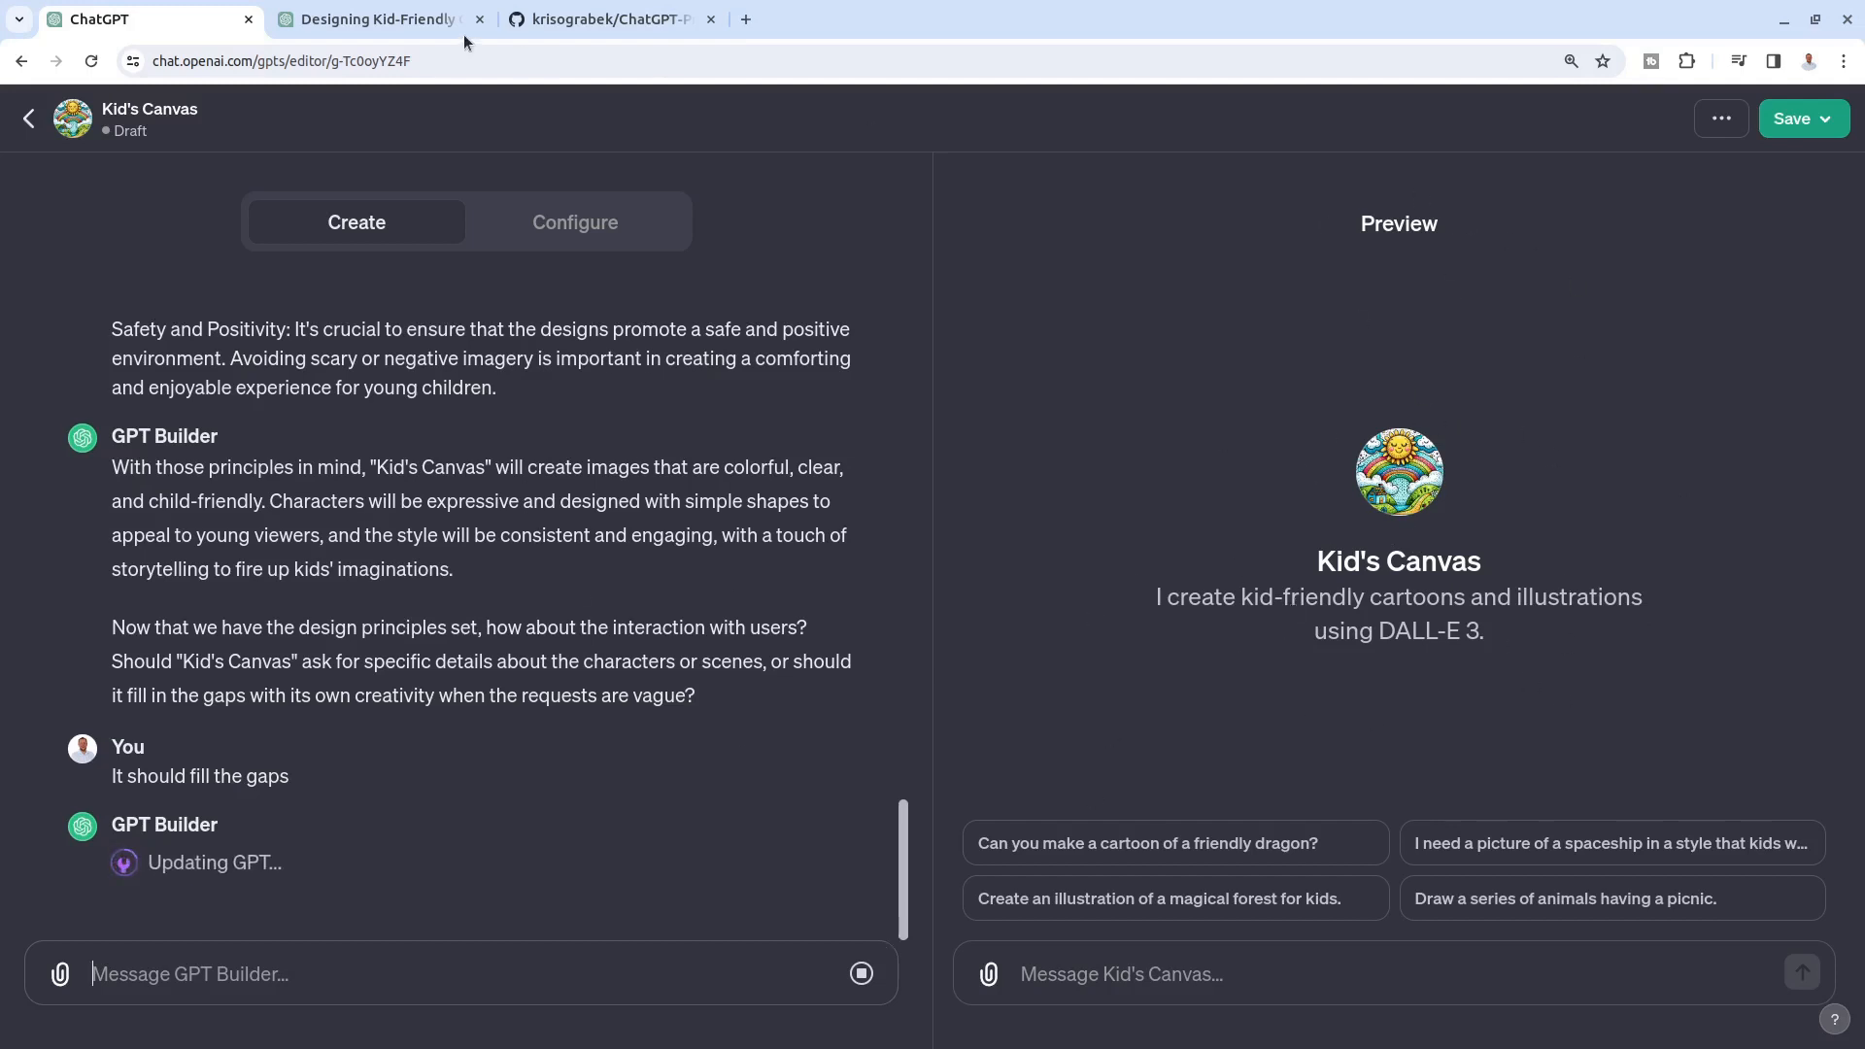
Step: Copy the prompt "a baby giraffe playing ball with a baby elephant" from the Giraffe and Elephant Play chat
{"action": "left_click", "coordinate": [411, 22]}
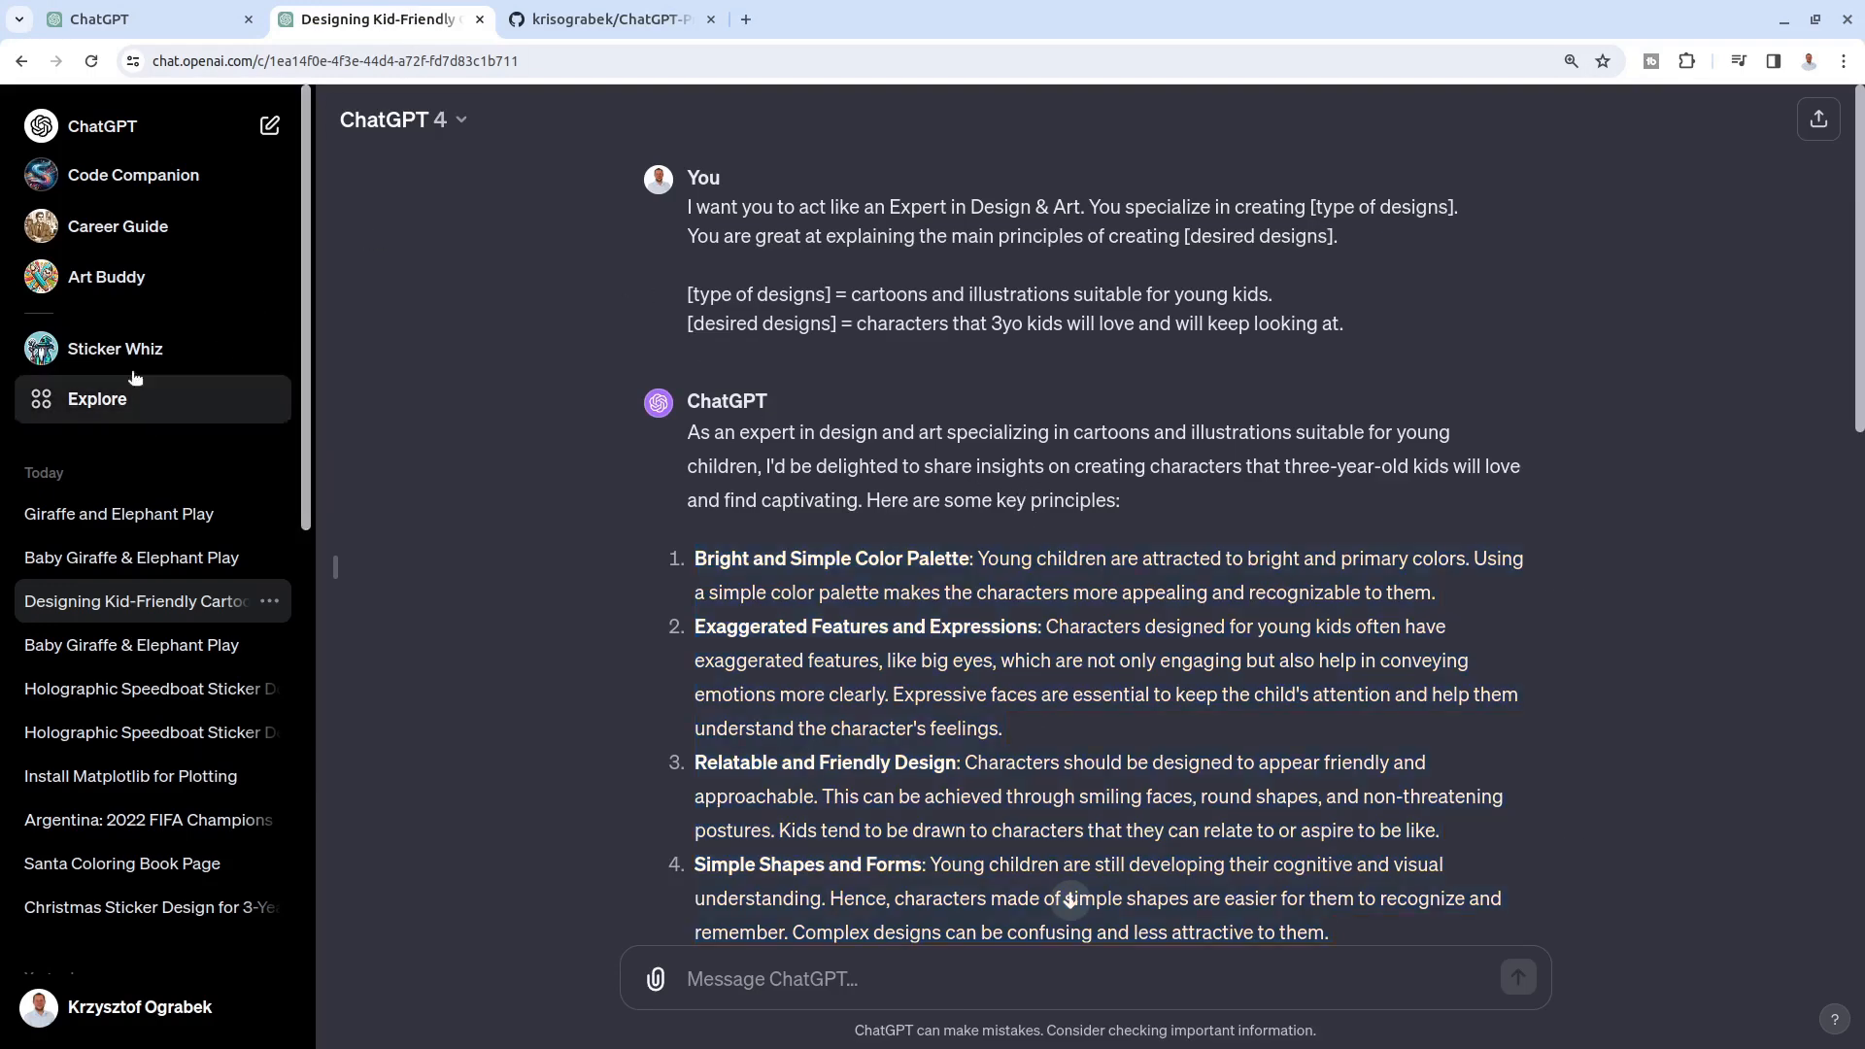
{"action": "left_click", "coordinate": [176, 530]}
{"action": "scroll", "coordinate": [1035, 382], "scroll_direction": "up", "scroll_amount": 5}
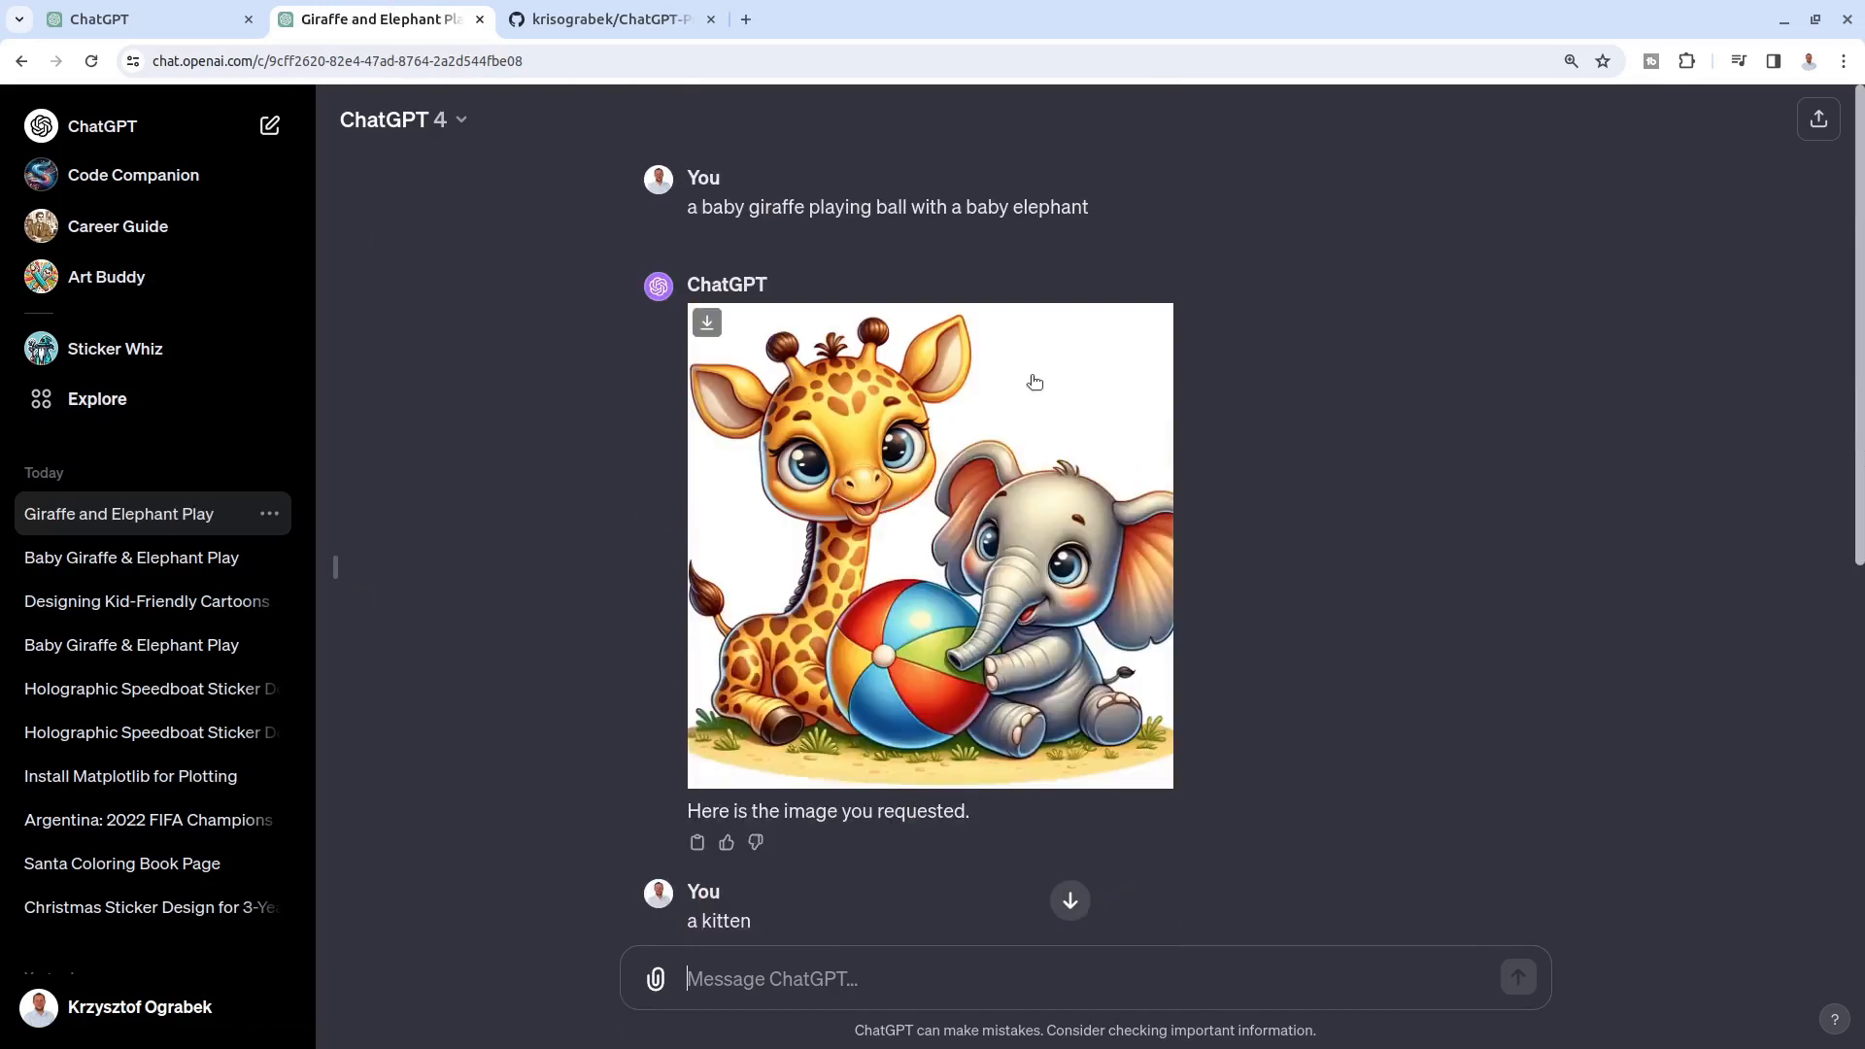
{"action": "left_click_drag", "start_coordinate": [1116, 209], "coordinate": [694, 206]}
{"action": "key", "text": "ctrl+c"}
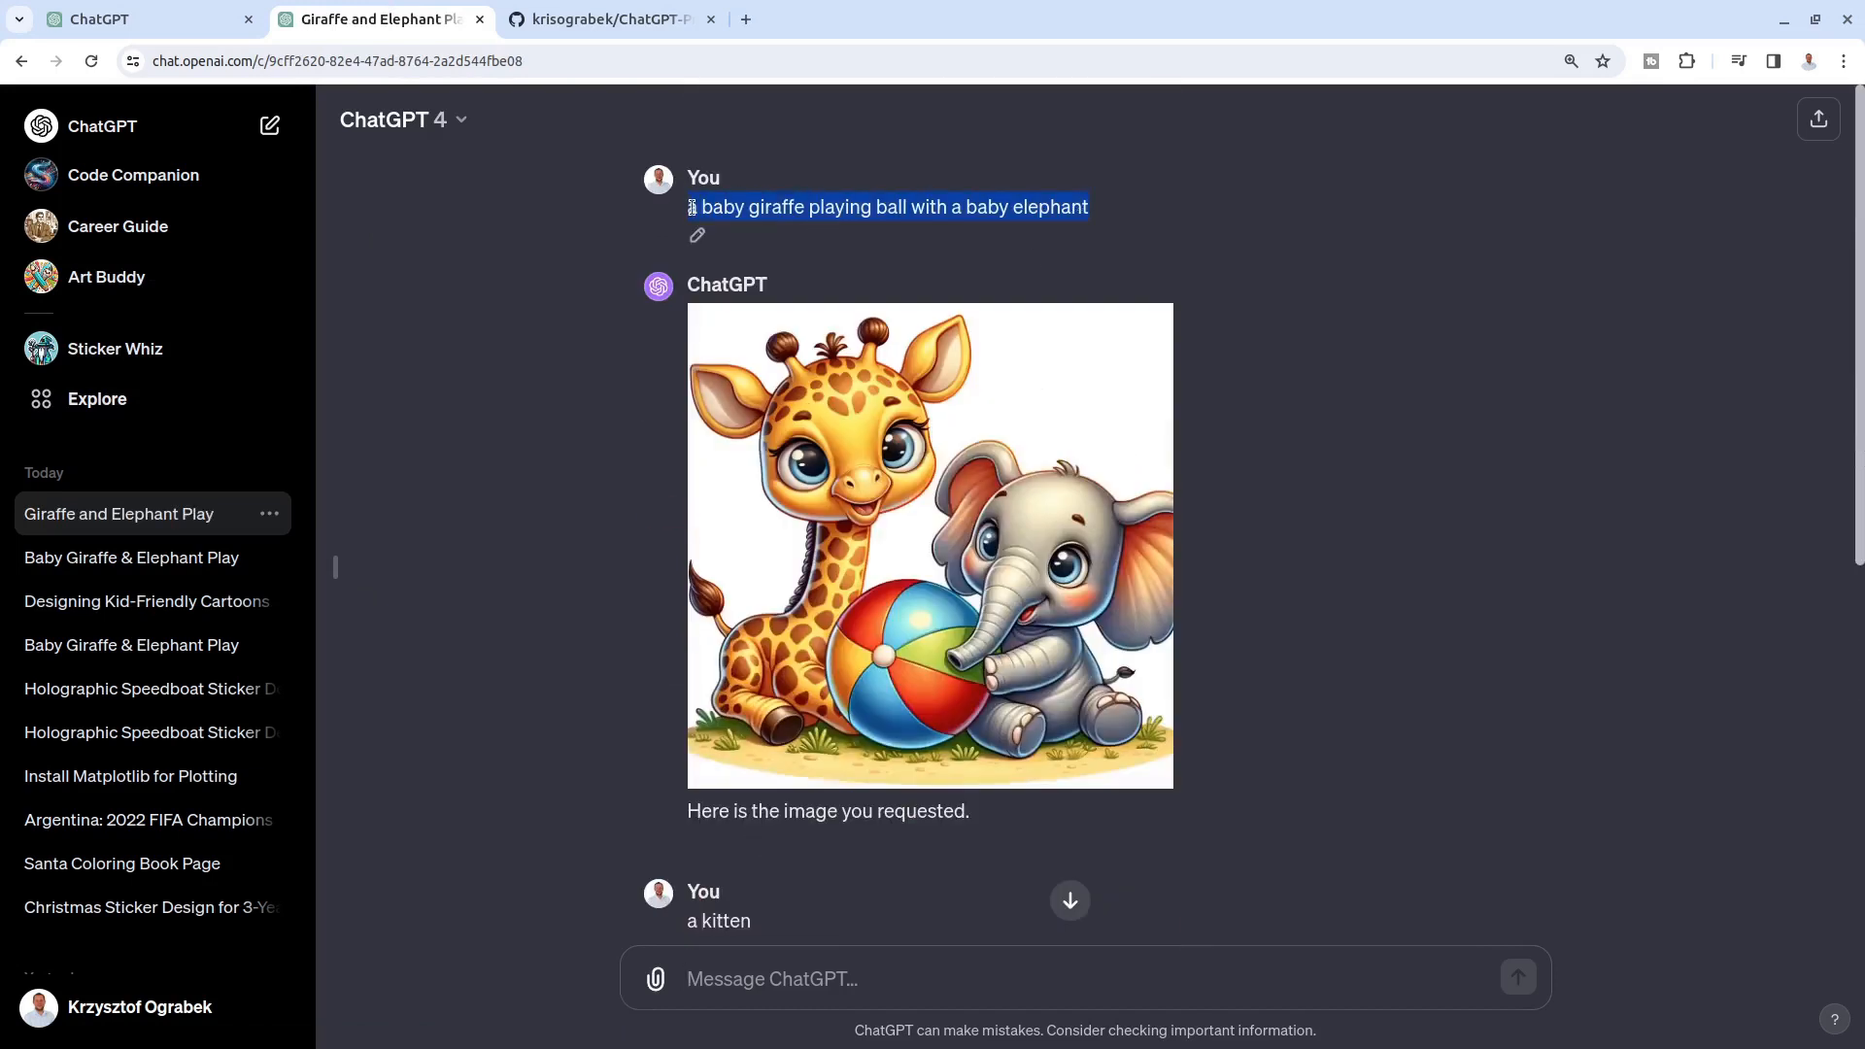
Step: Send the copied prompt "baby giraffe playing ball with a baby elephant" to Kid's Canvas in the GPT editor's preview chat
{"action": "left_click", "coordinate": [189, 31]}
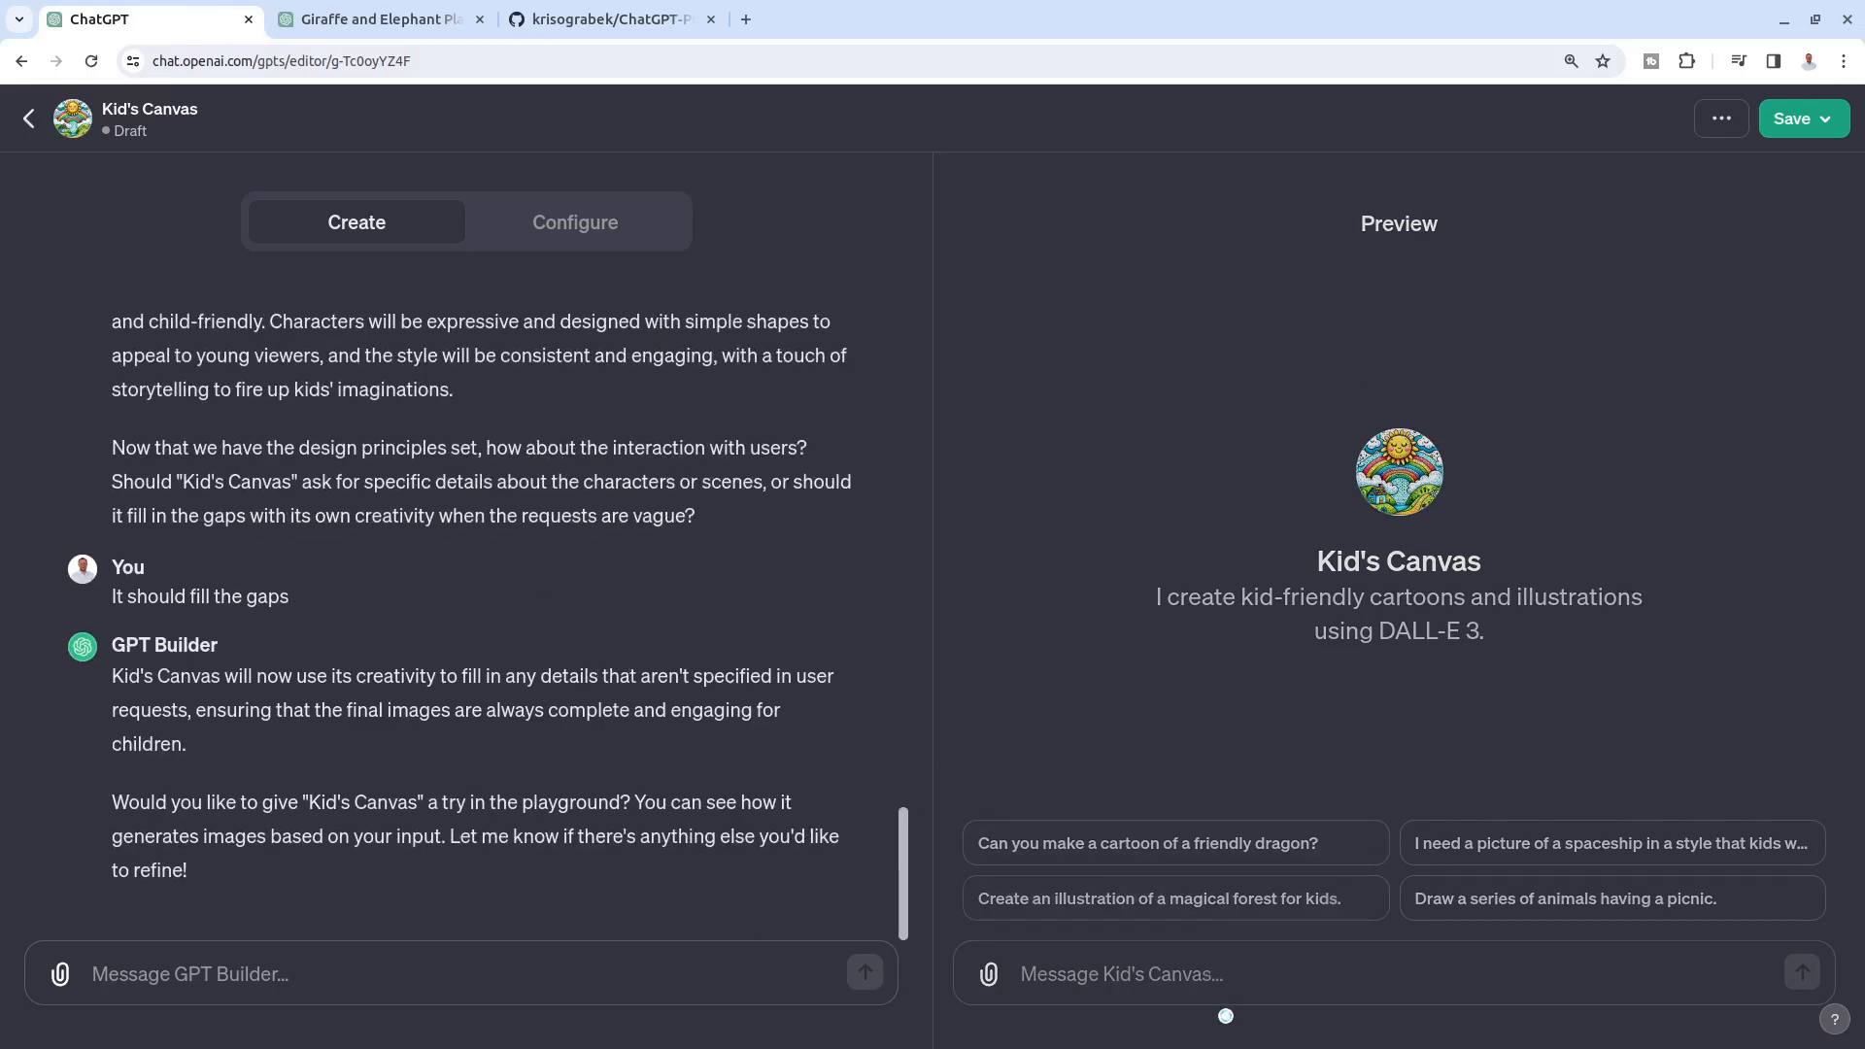
{"action": "left_click", "coordinate": [1240, 962]}
{"action": "key", "text": "ctrl+v"}
{"action": "key", "text": "Return"}
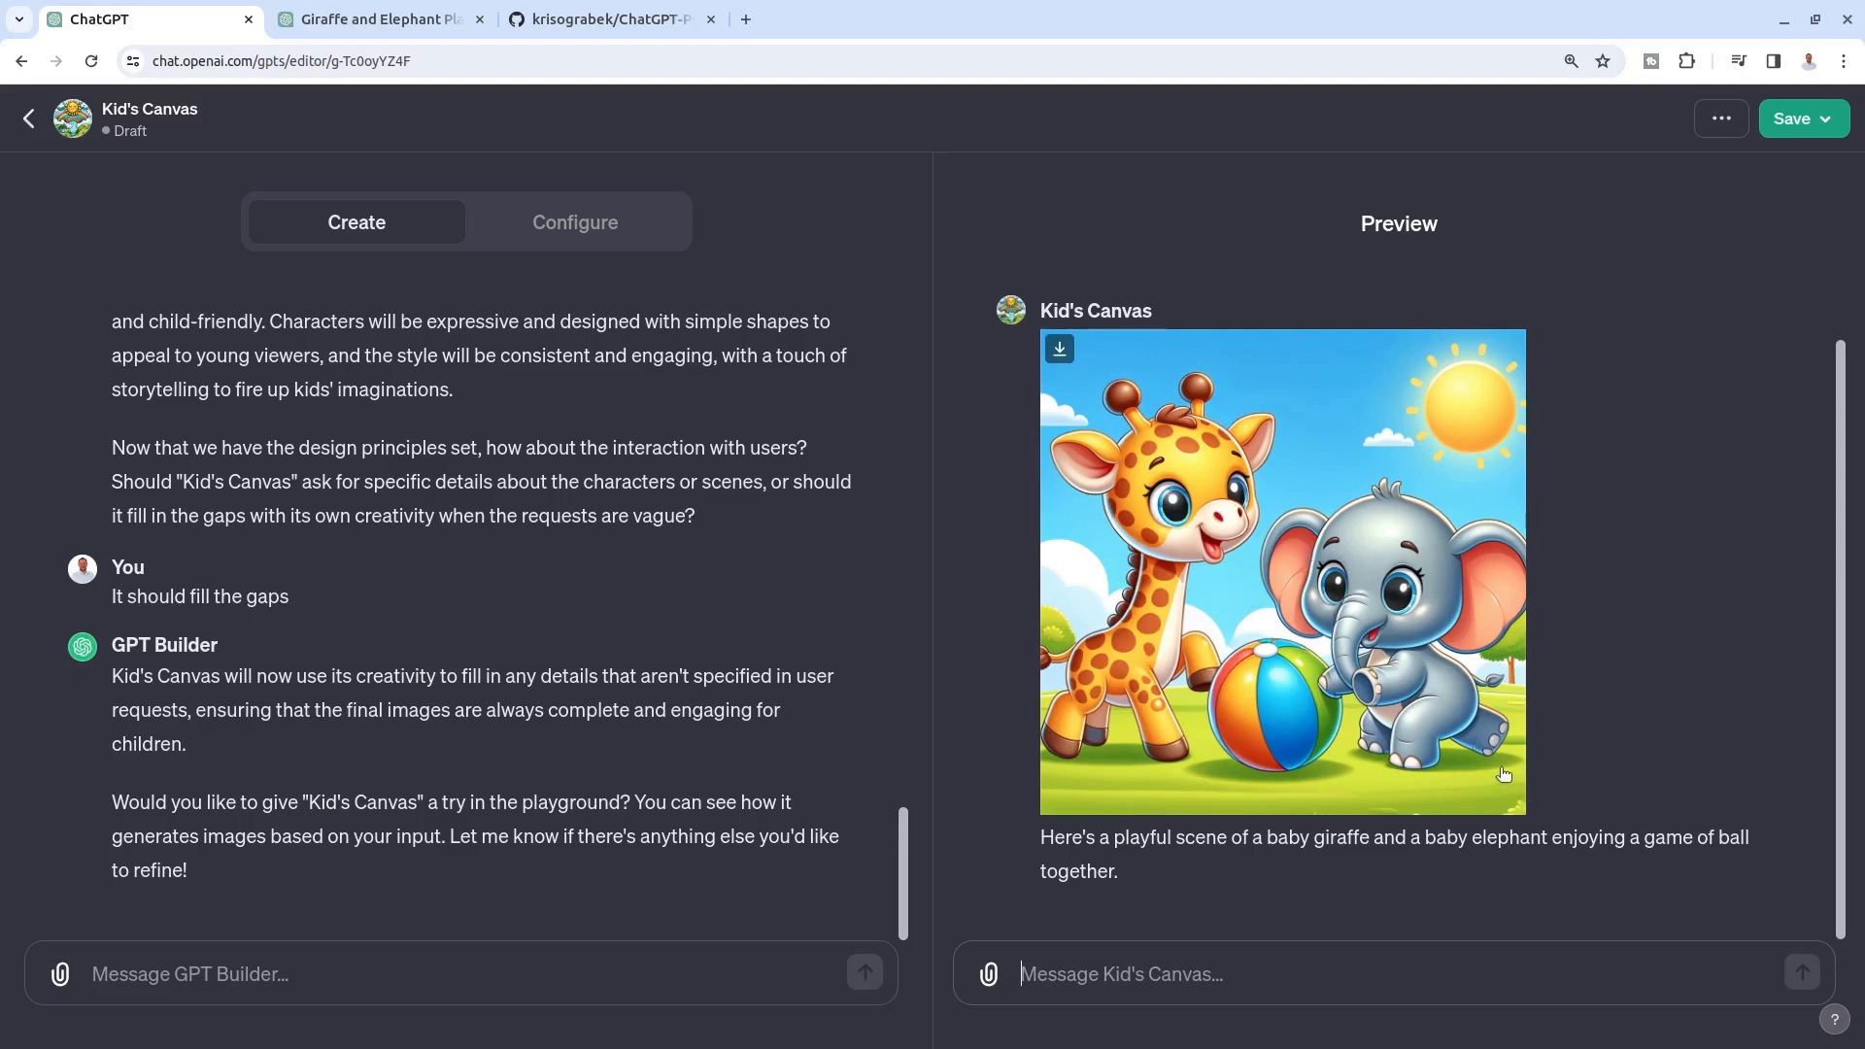
Step: Examine the generated giraffe and elephant image at full size with its detailed DALL-E prompt, and compare it with the short request
{"action": "left_click", "coordinate": [1300, 559]}
{"action": "left_click", "coordinate": [1810, 154]}
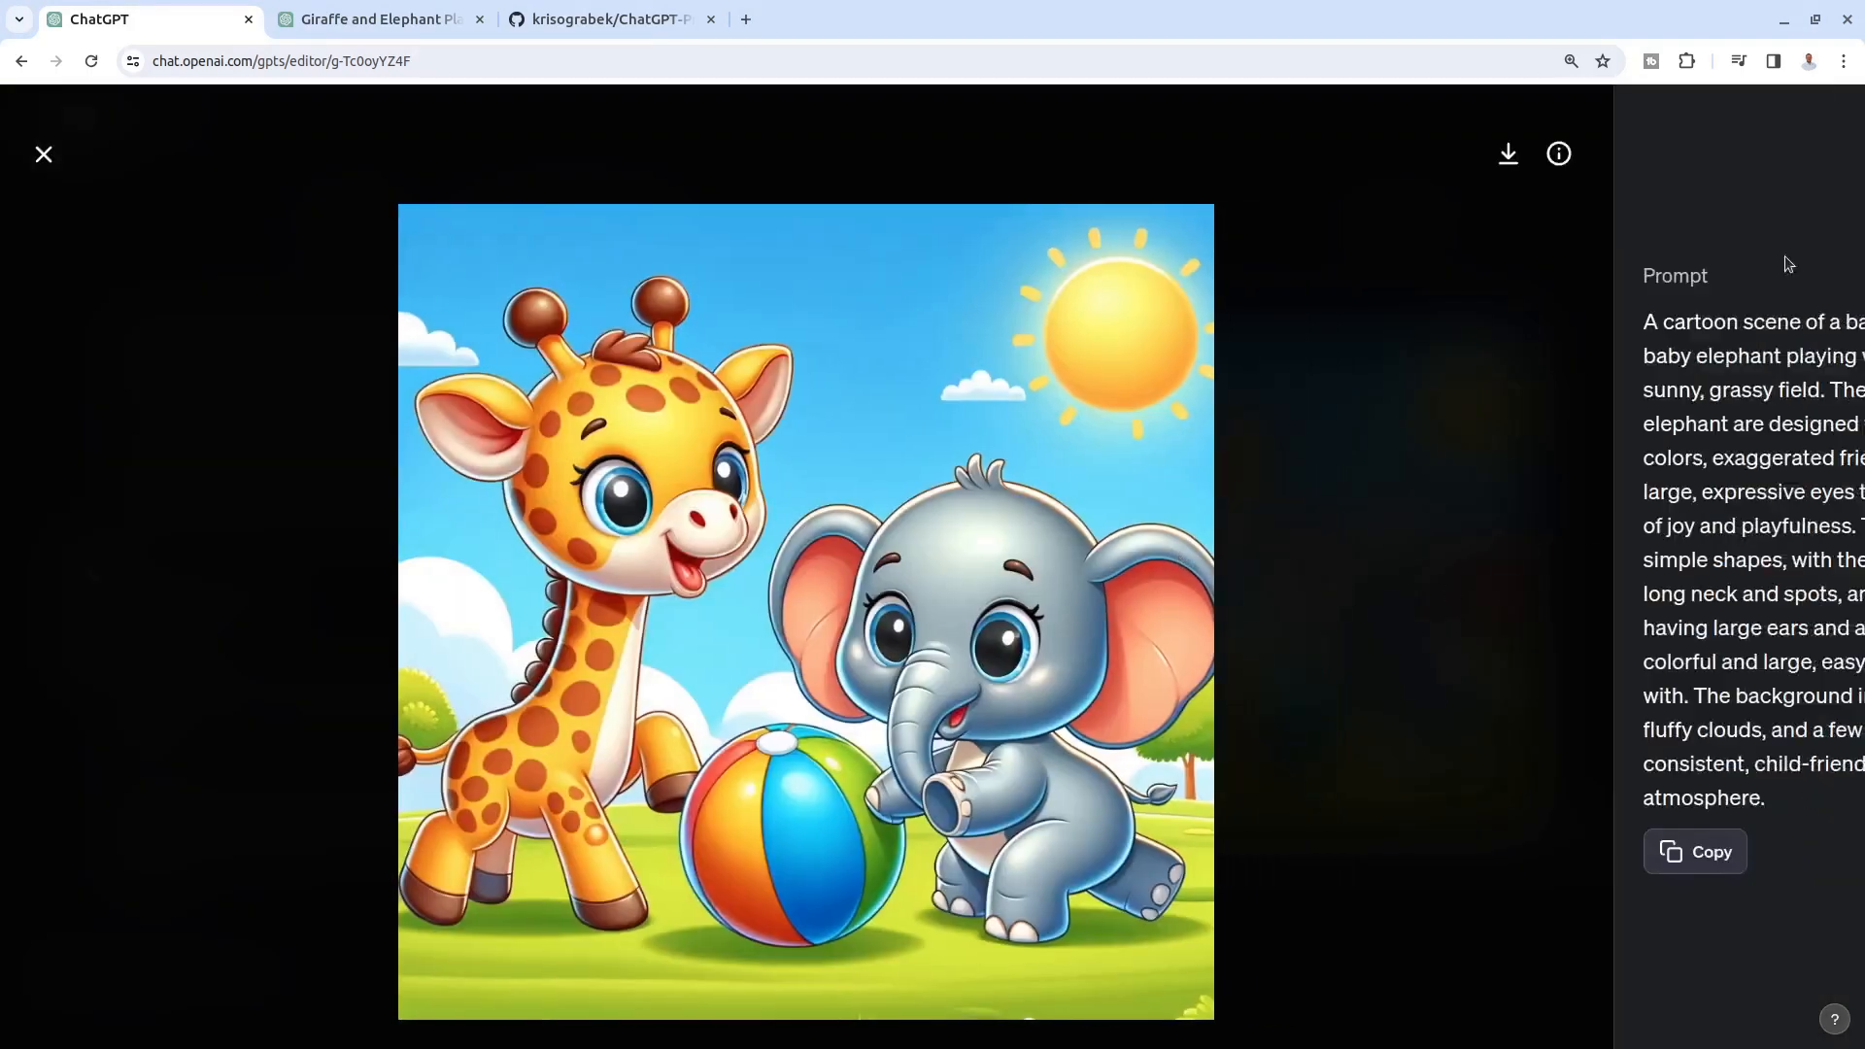
{"action": "left_click_drag", "start_coordinate": [1428, 323], "coordinate": [1740, 819]}
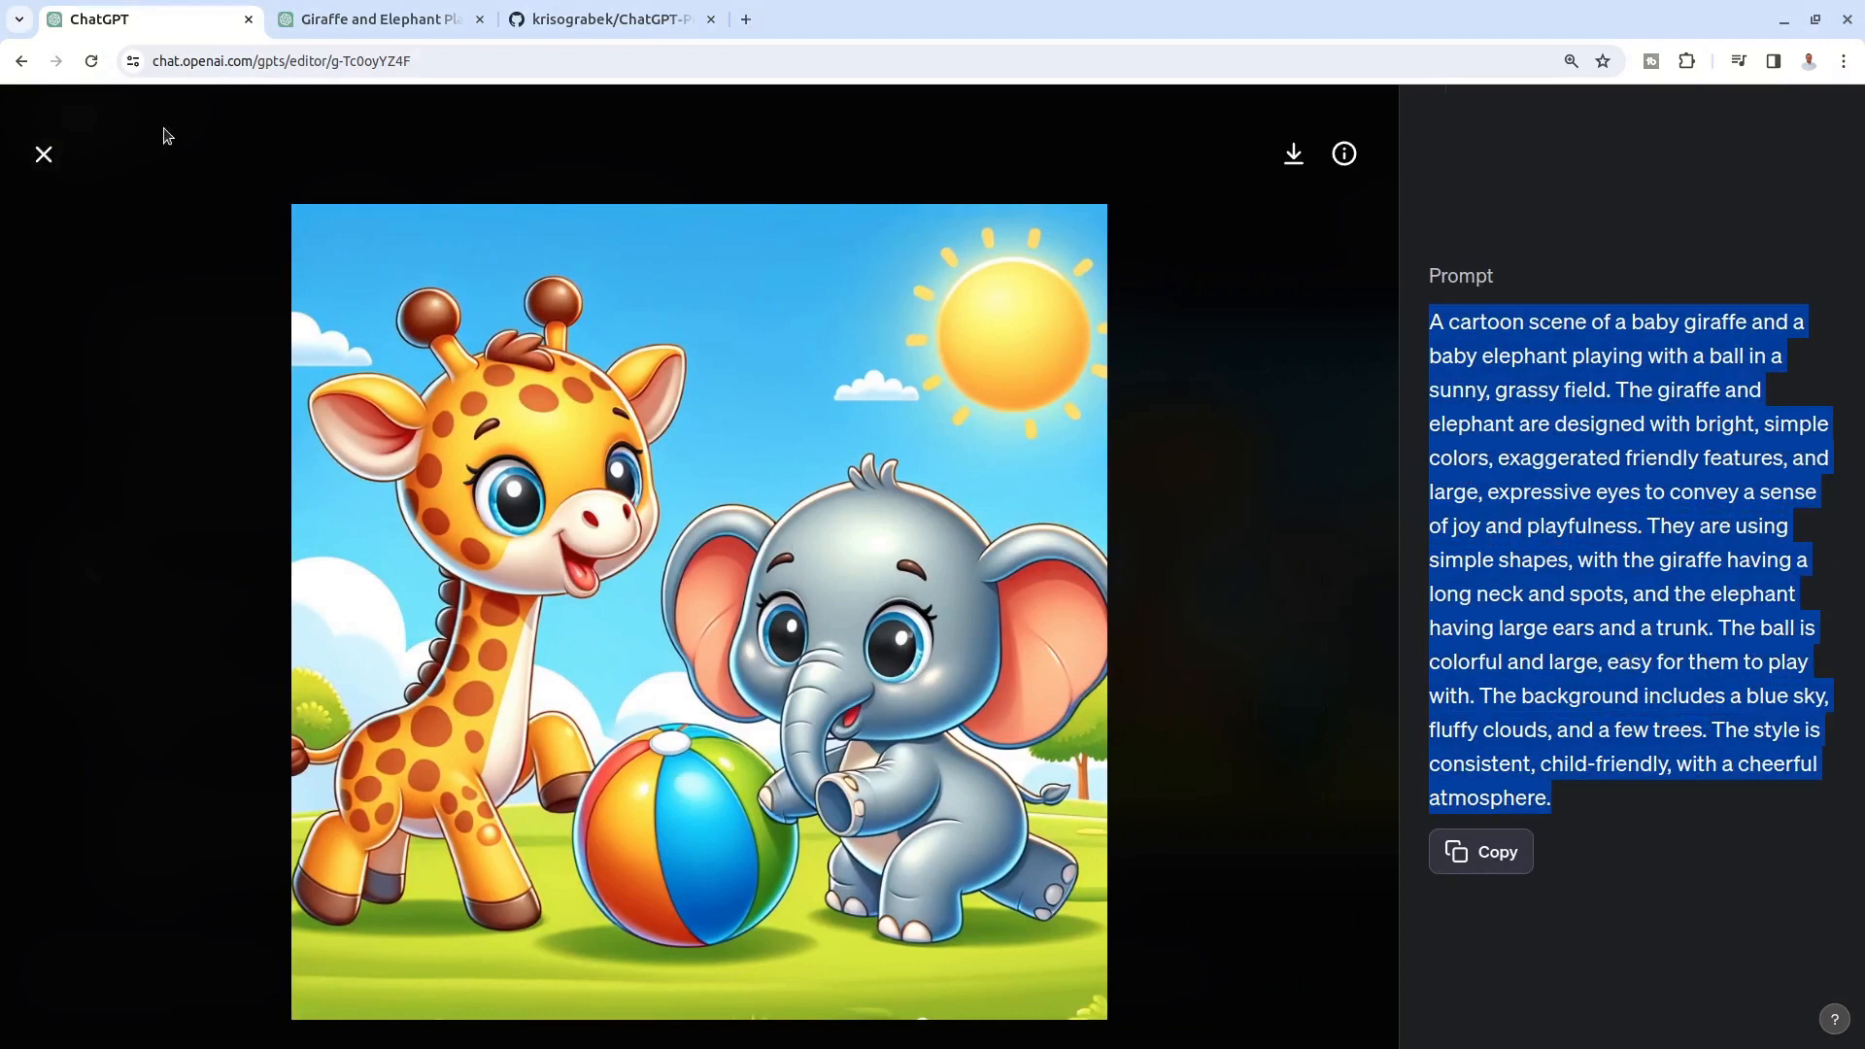
{"action": "left_click", "coordinate": [44, 154]}
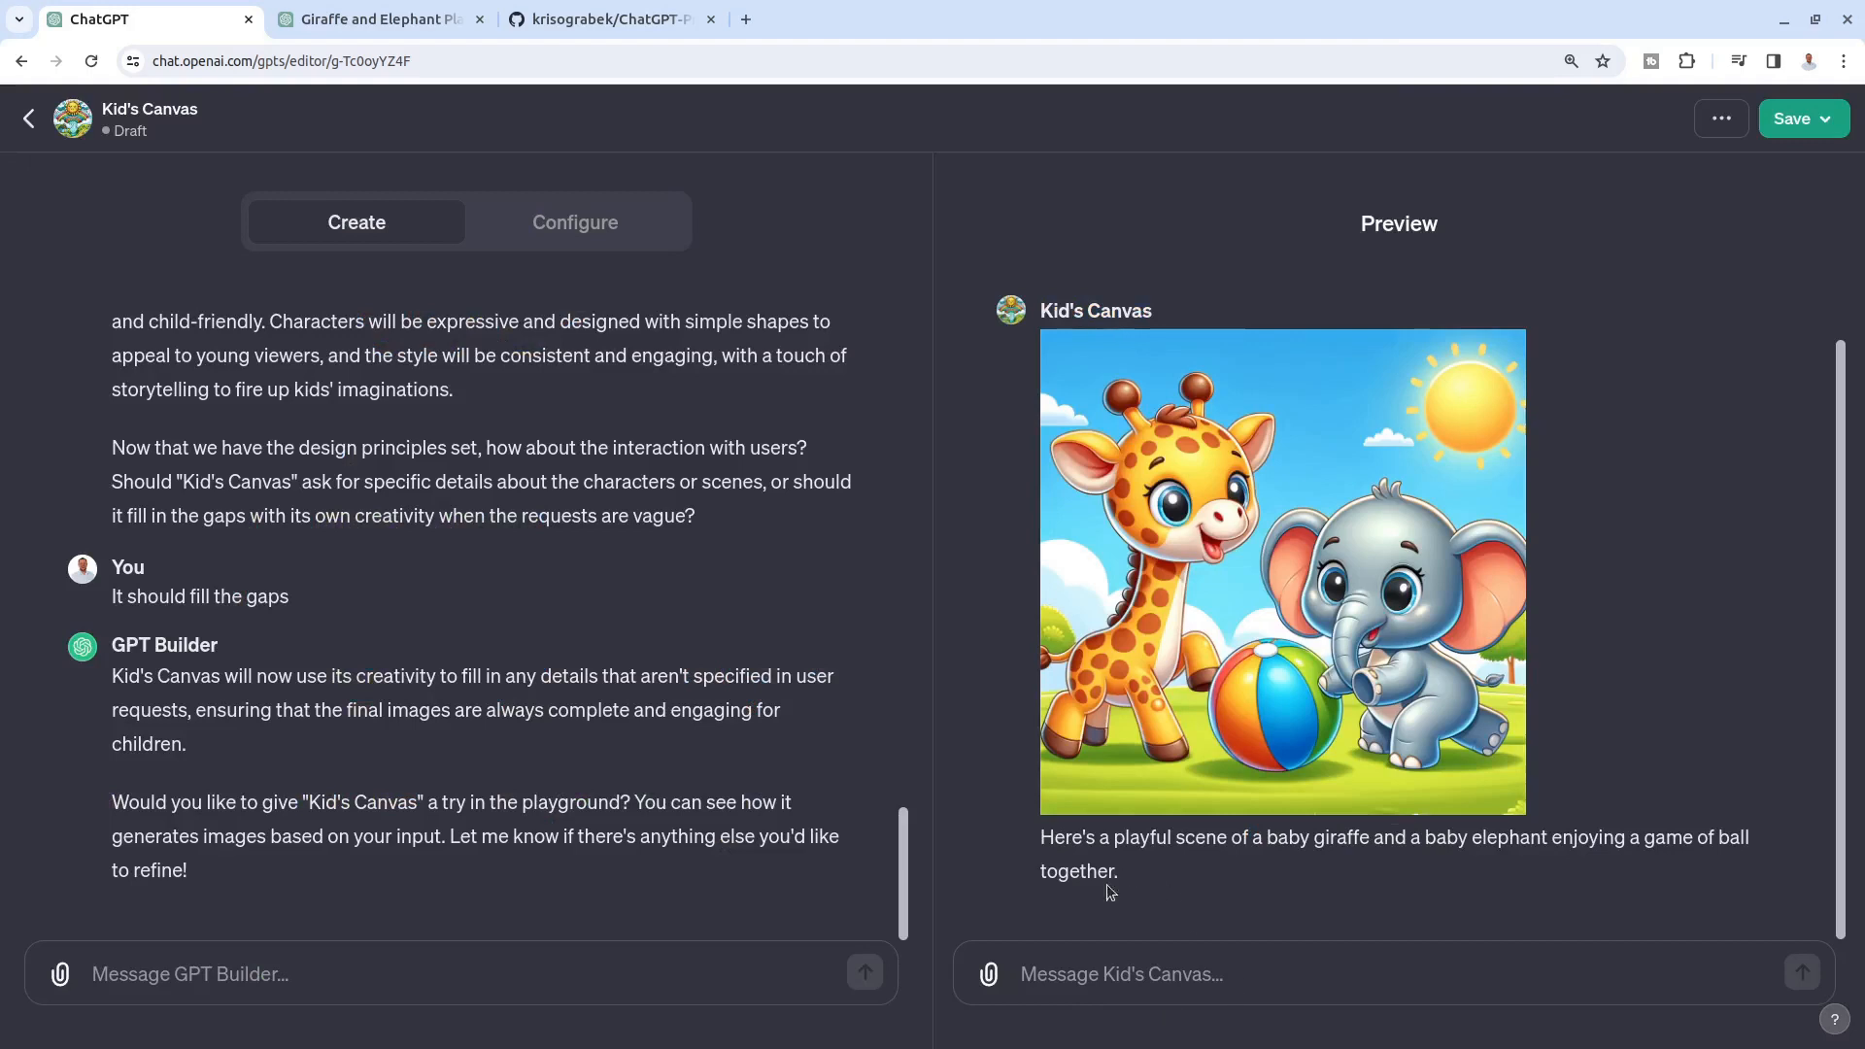
{"action": "scroll", "coordinate": [1068, 467], "scroll_direction": "up", "scroll_amount": 1}
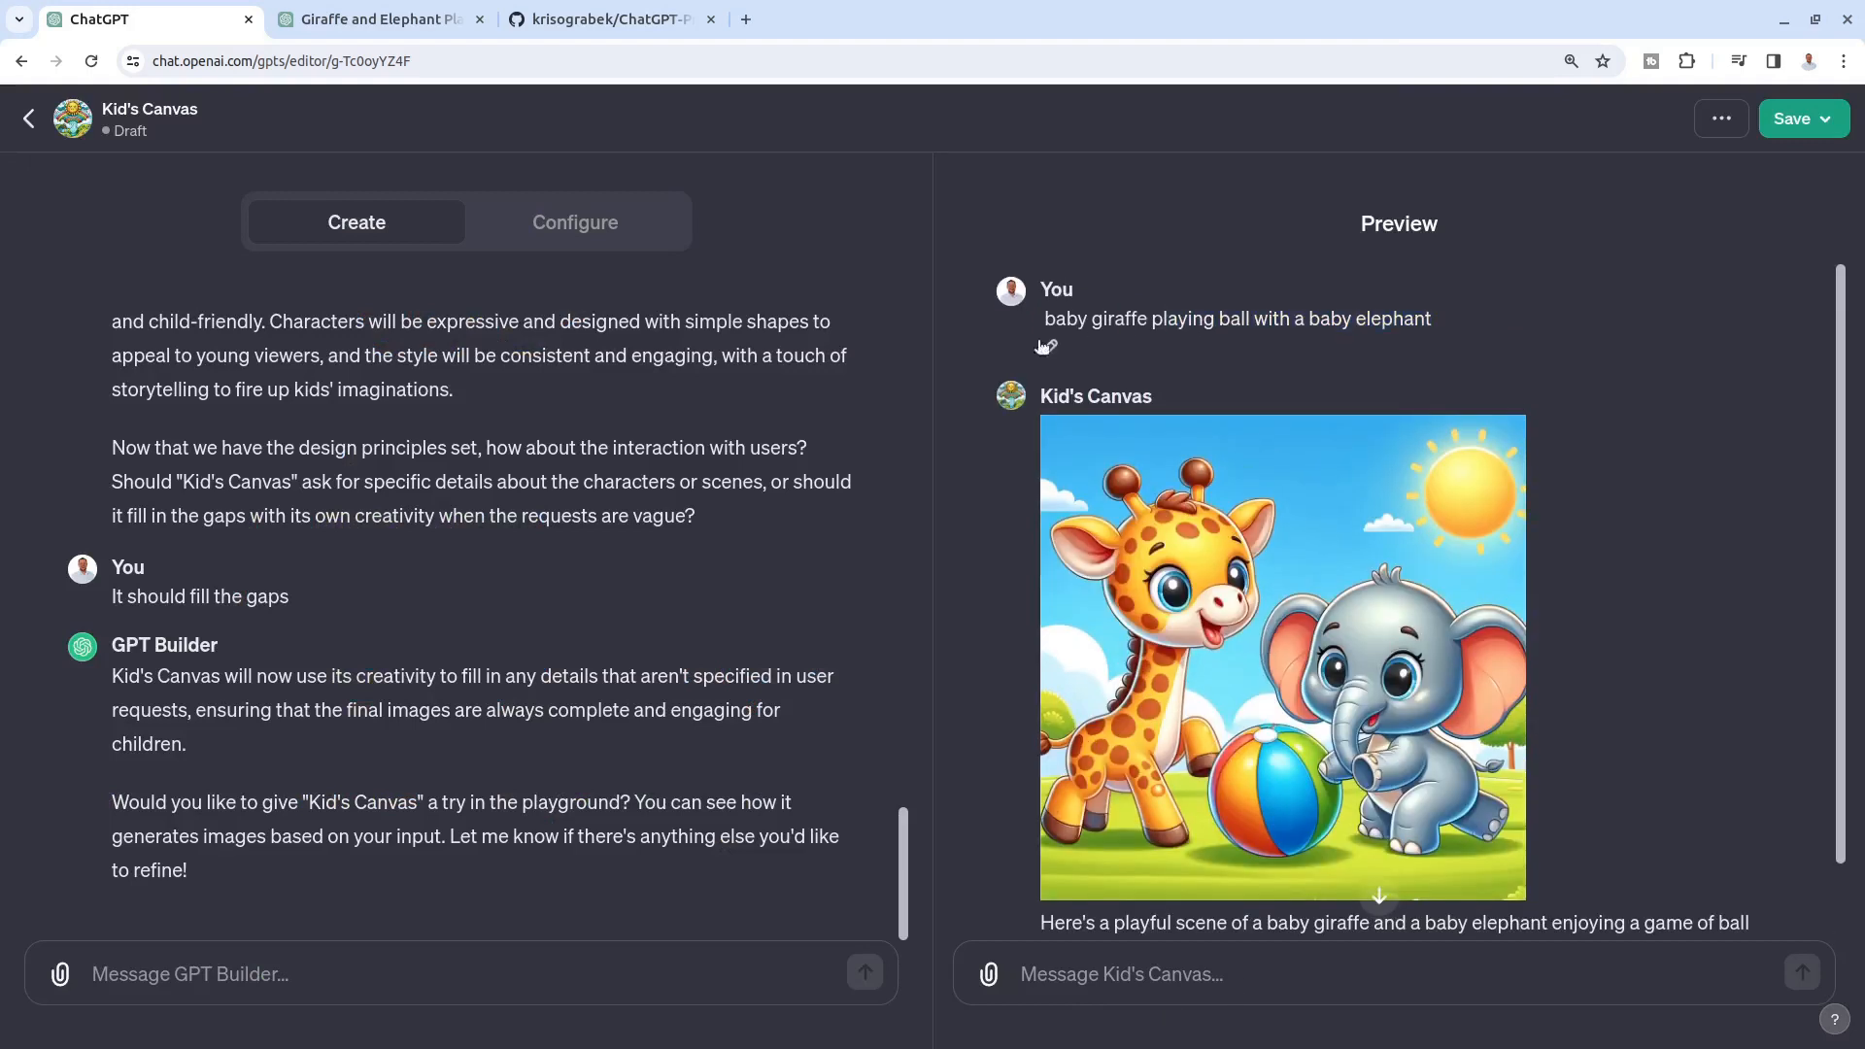
{"action": "left_click_drag", "start_coordinate": [1042, 347], "coordinate": [1056, 319]}
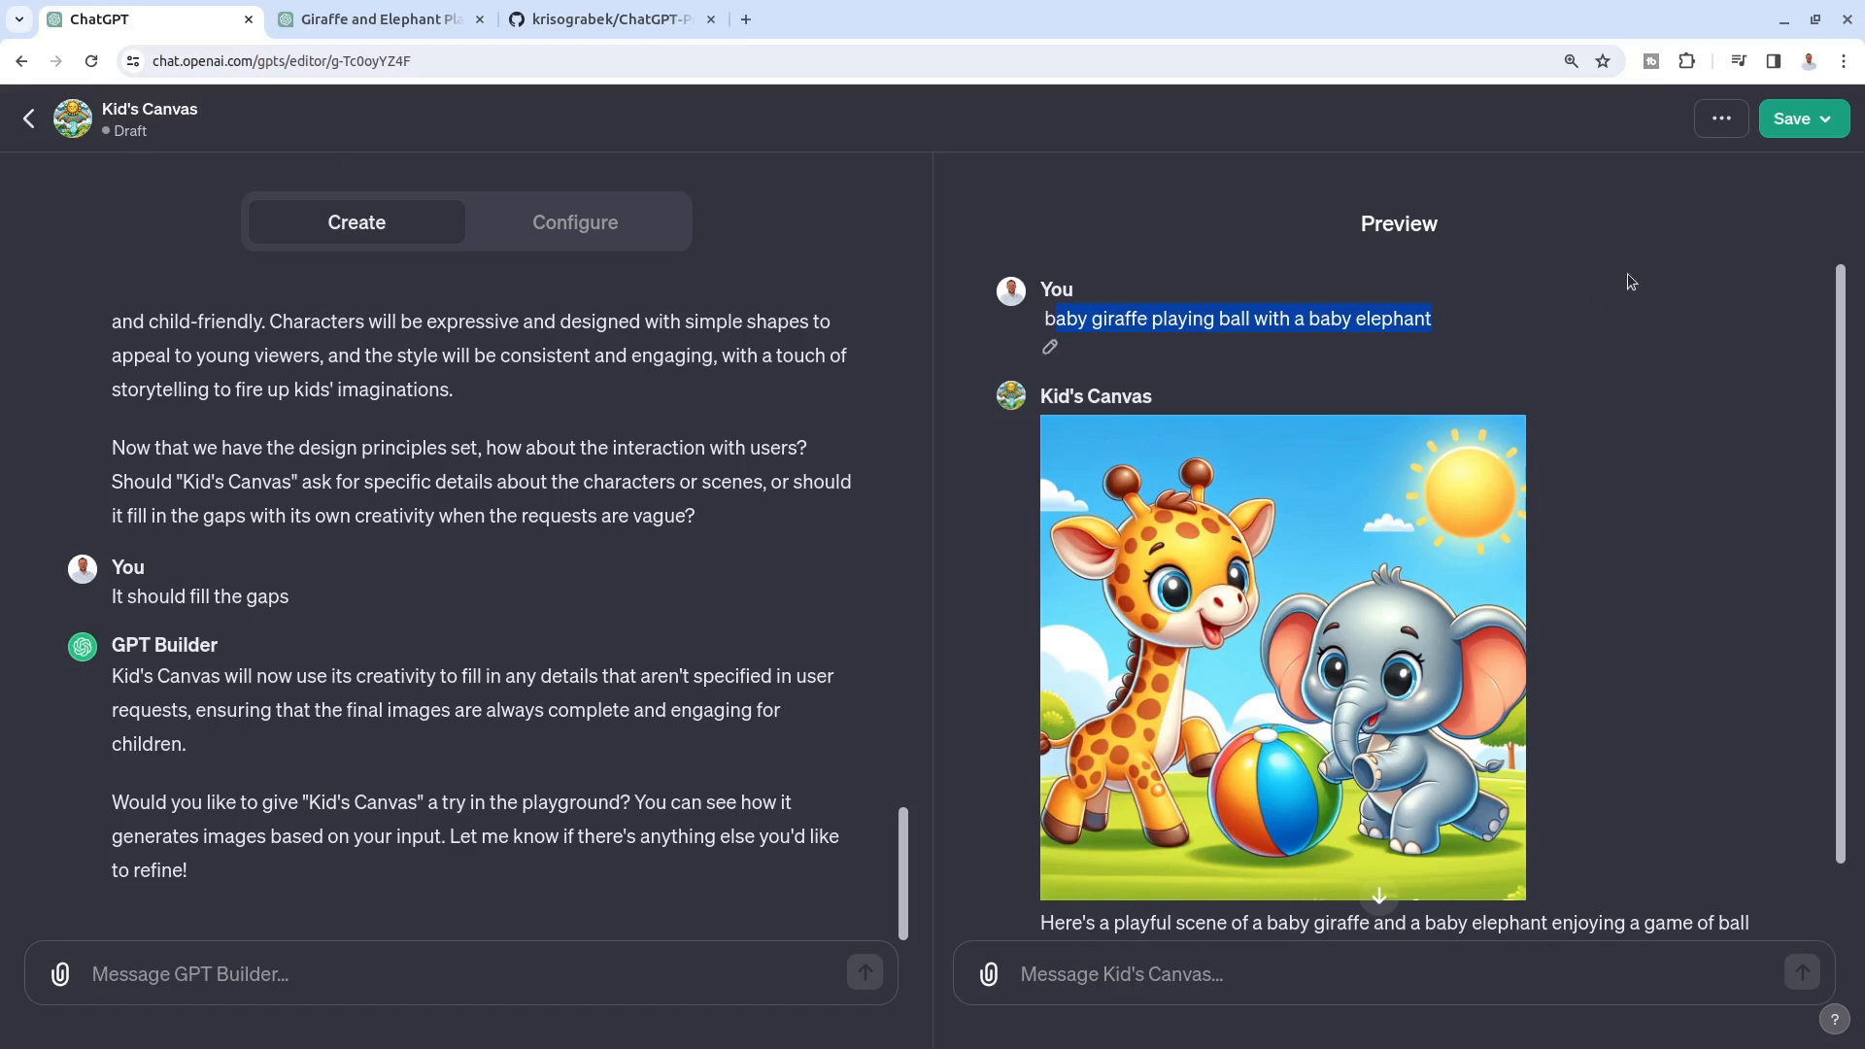
Step: Publish Kid's Canvas to only people with a link and send it "baby giraffe playing ball with a baby elephant" in a chat
{"action": "left_click", "coordinate": [1795, 123]}
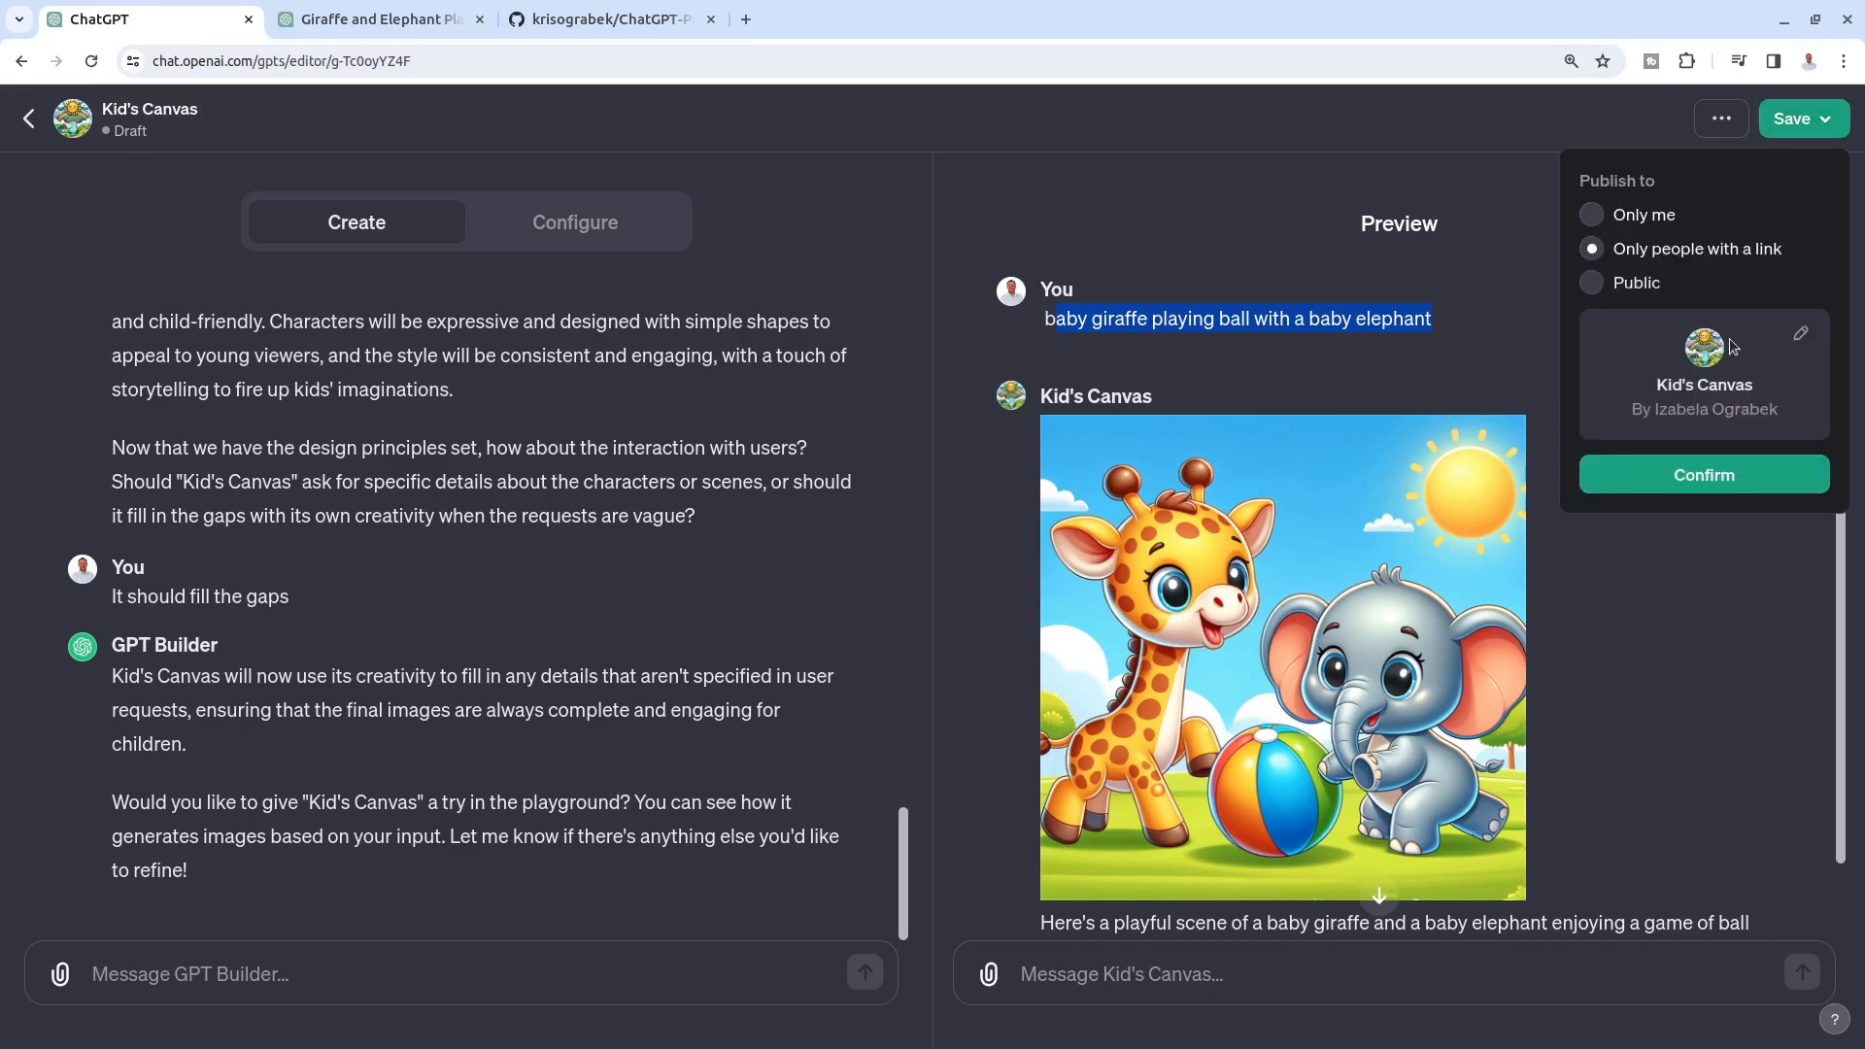
{"action": "left_click", "coordinate": [1690, 476]}
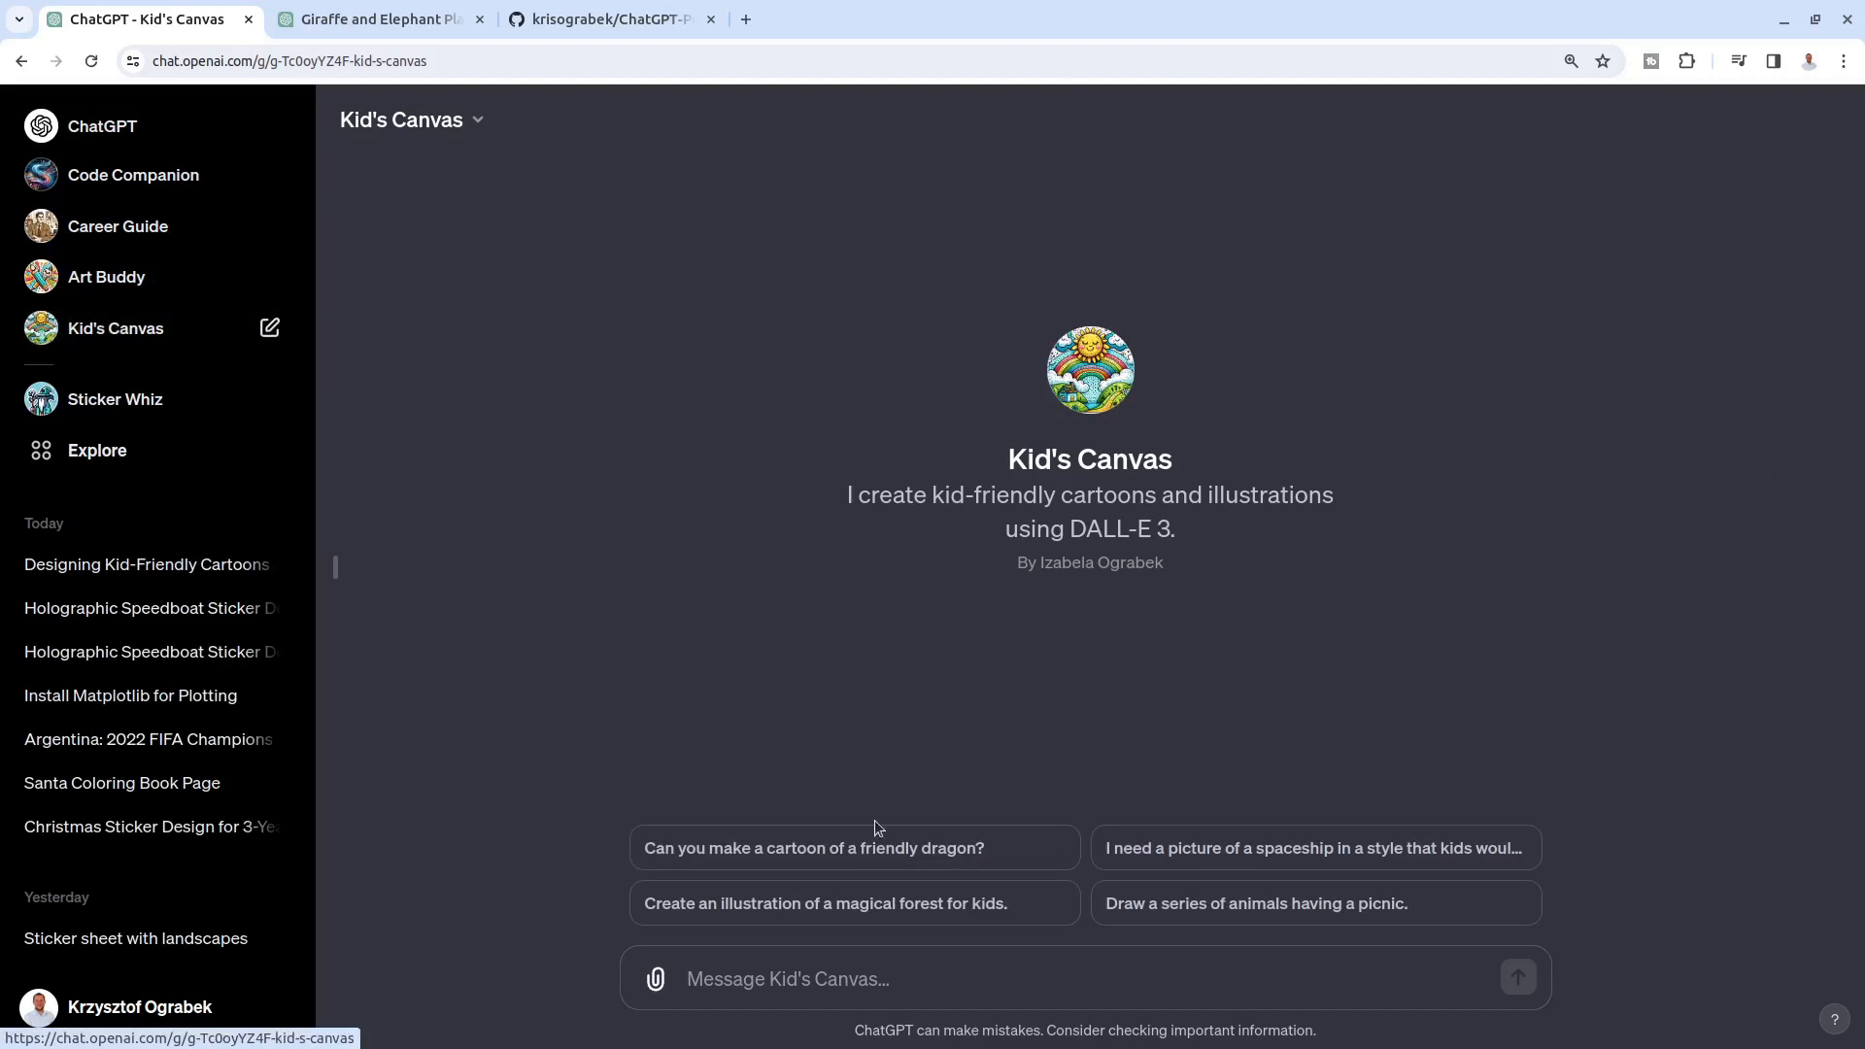
{"action": "type", "text": "baby giraffe playing ball with a baby elephant"}
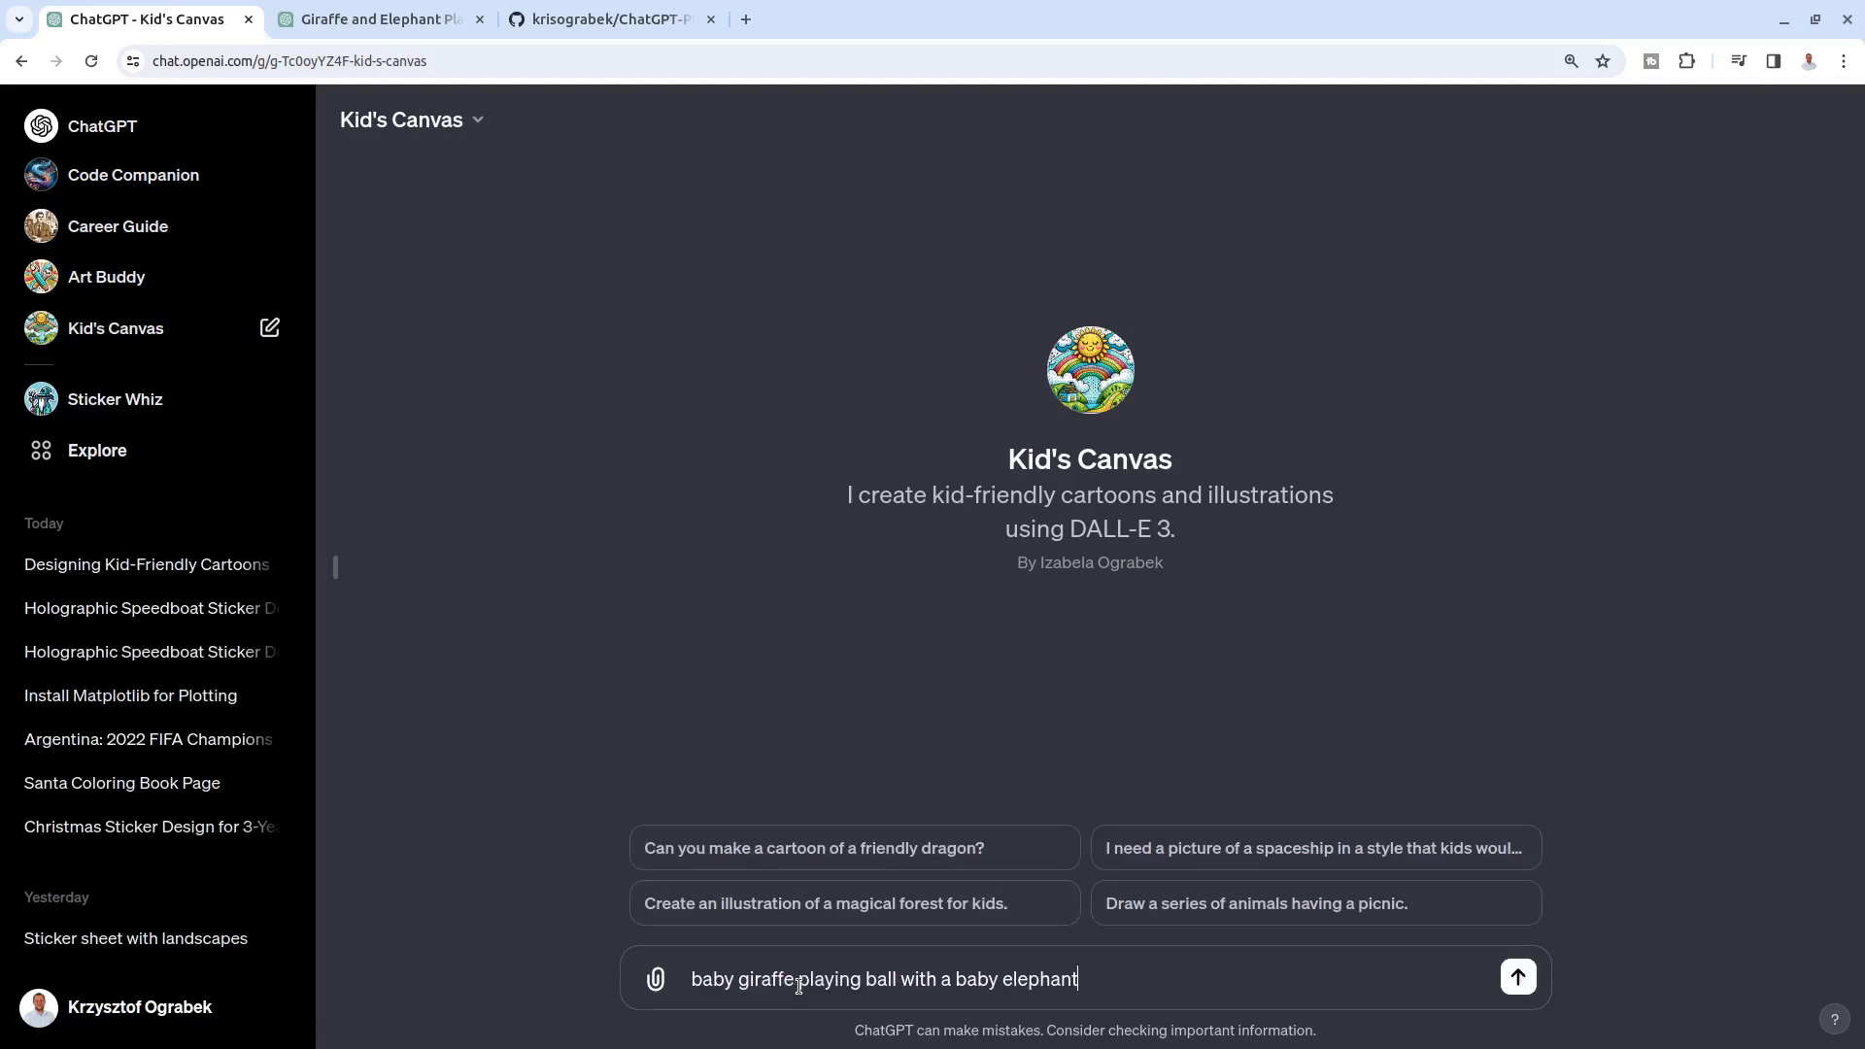
{"action": "key", "text": "Return"}
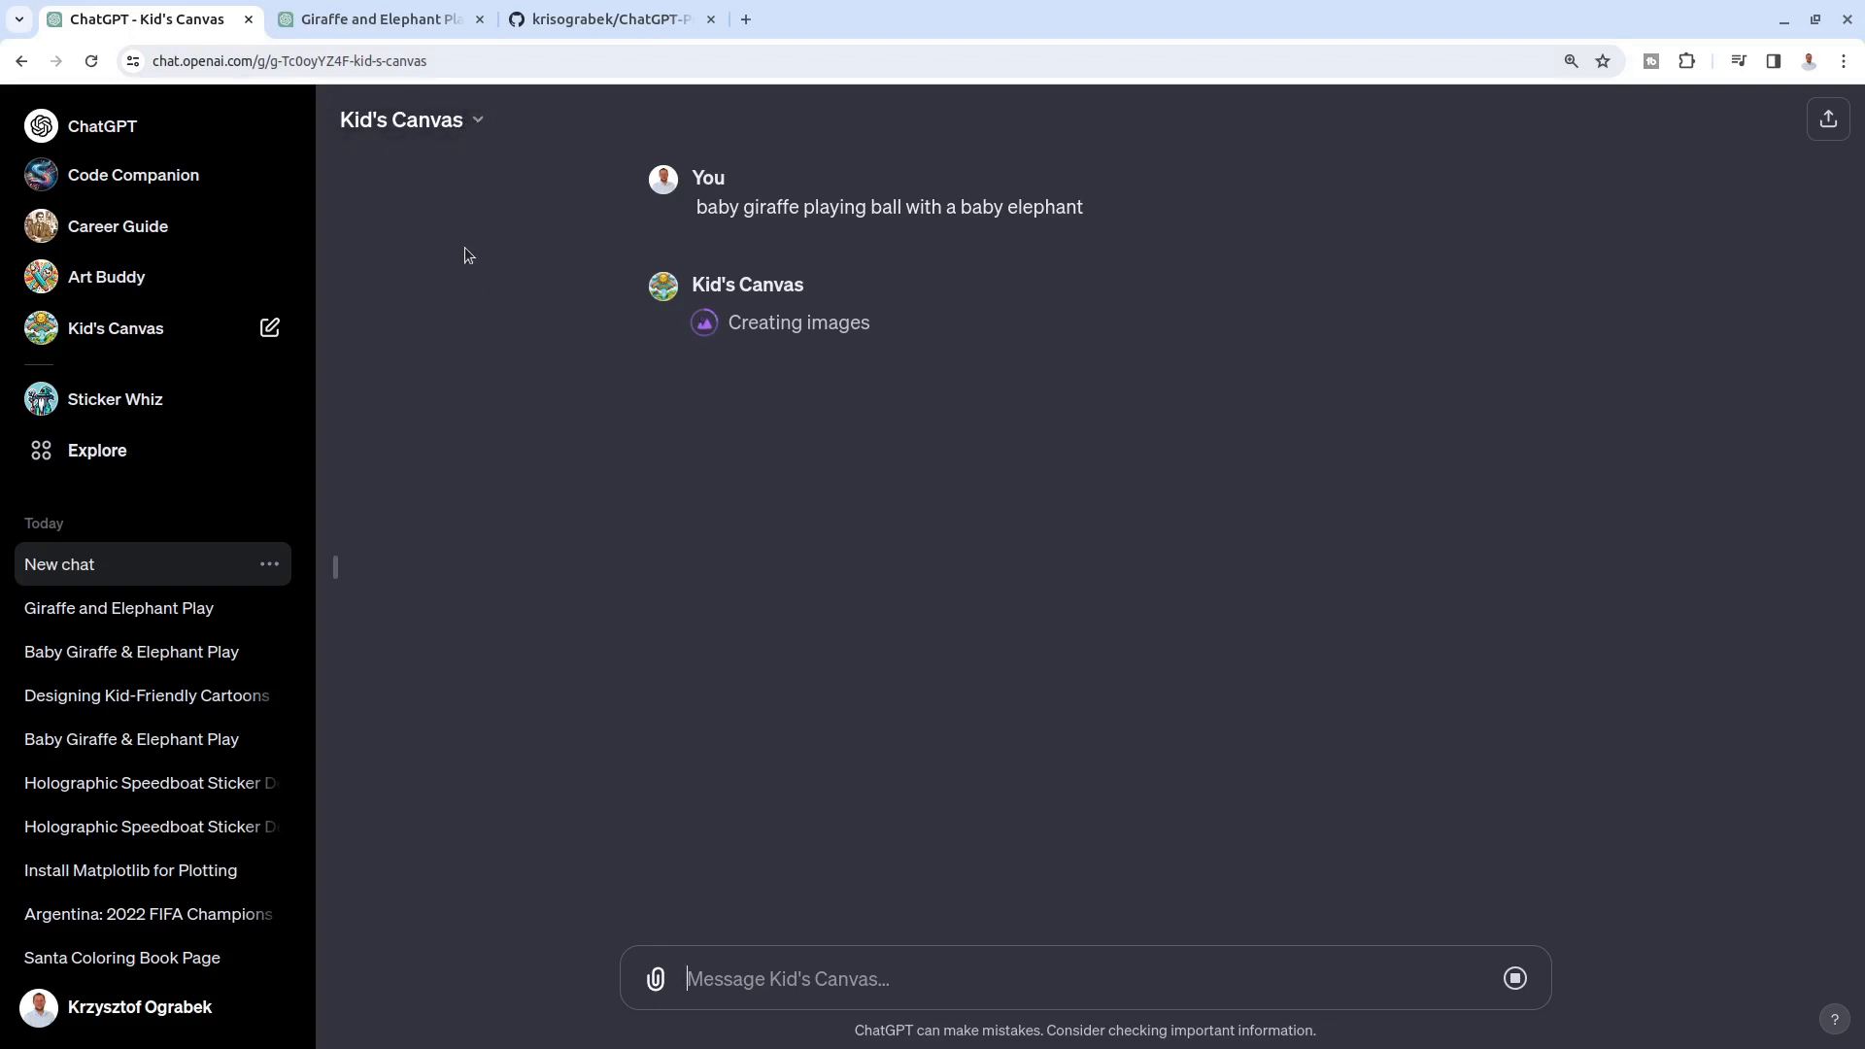
Step: Copy the share link of Kid's Canvas and review the ChatGPT-Prompts README on GitHub down to its Option 3 GPT link
{"action": "left_click", "coordinate": [471, 122]}
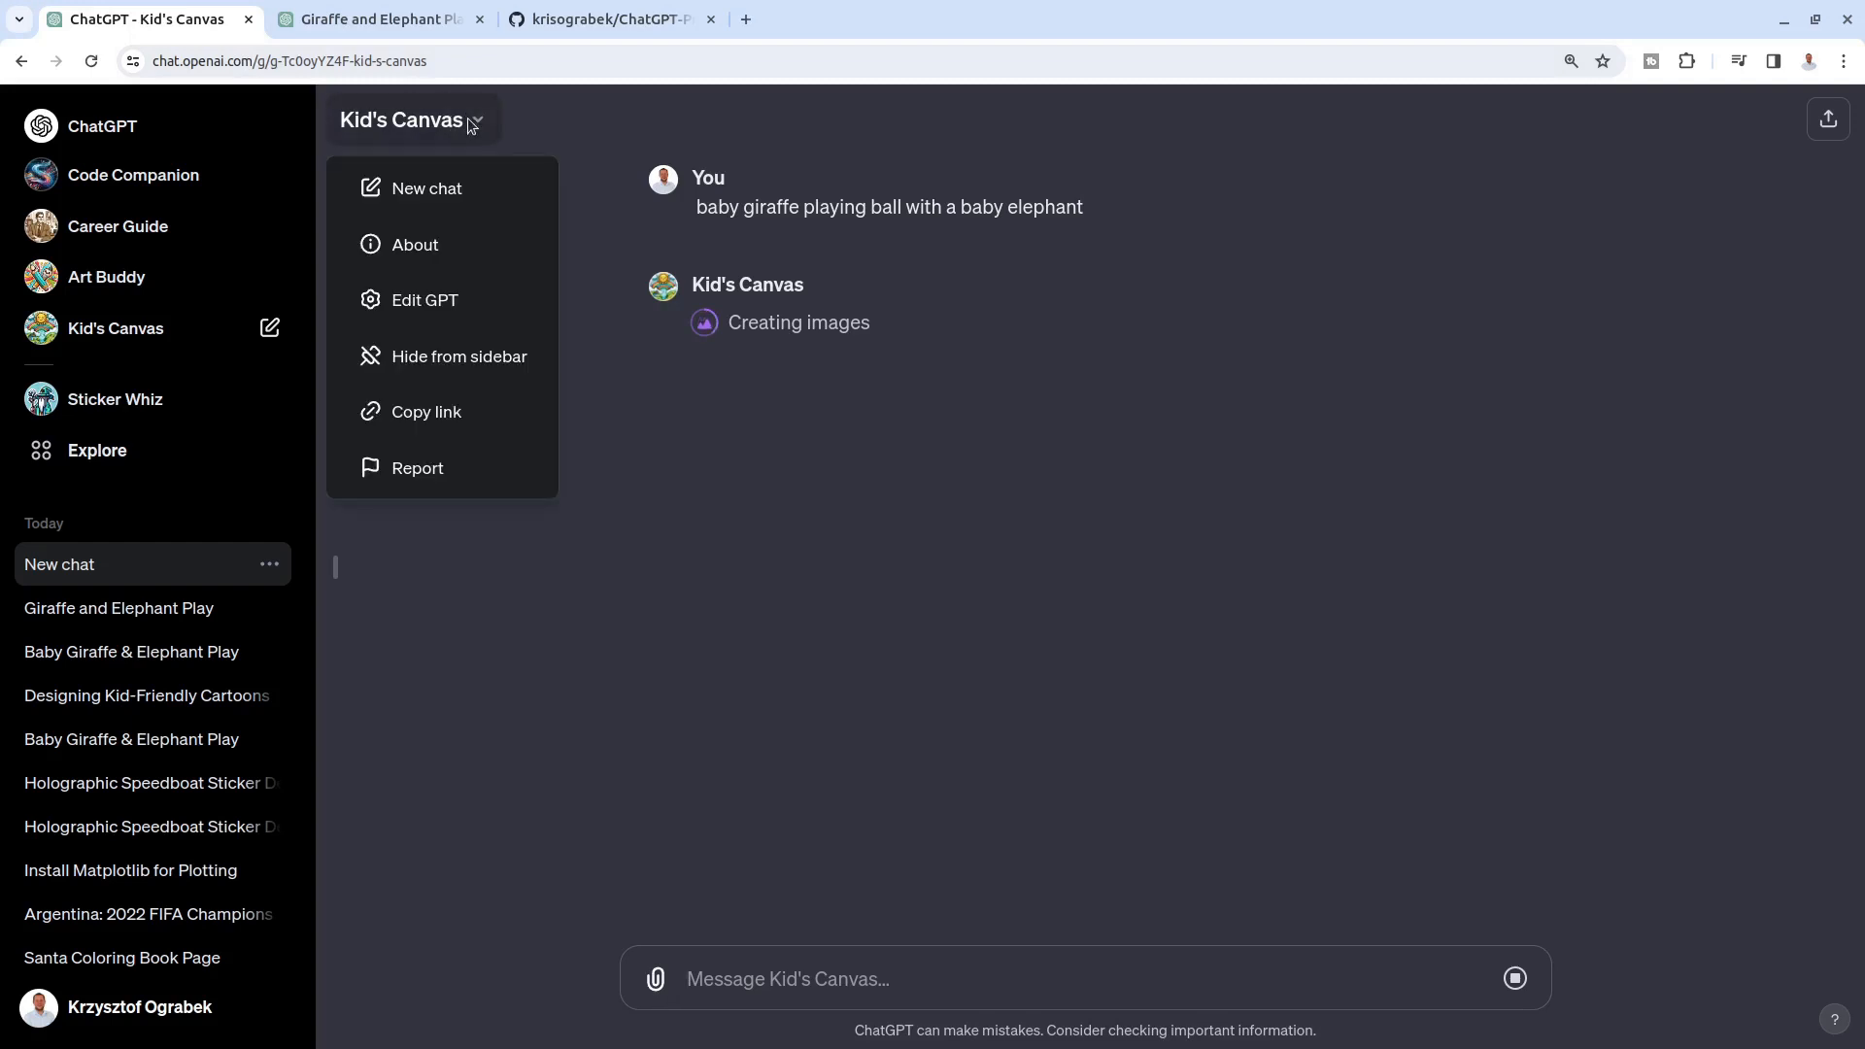
{"action": "left_click", "coordinate": [409, 416]}
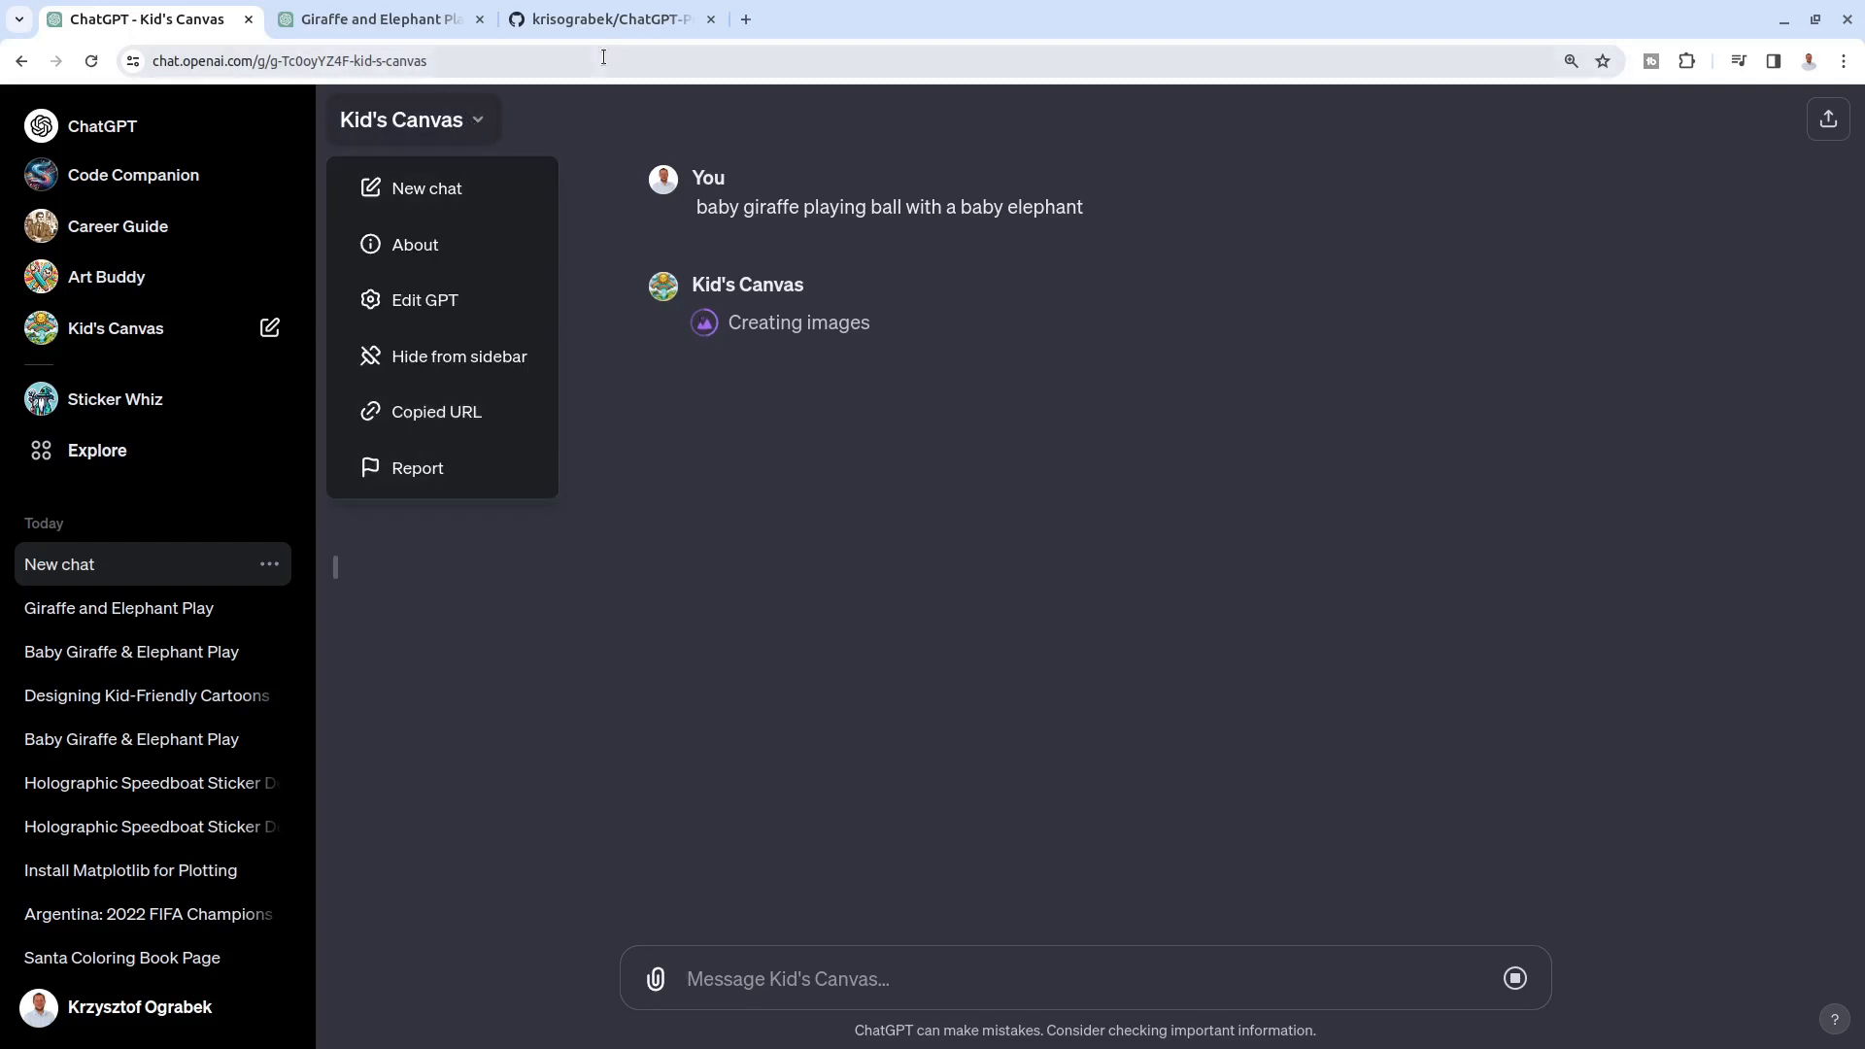
{"action": "left_click", "coordinate": [602, 20]}
{"action": "scroll", "coordinate": [601, 797], "scroll_direction": "down", "scroll_amount": 10}
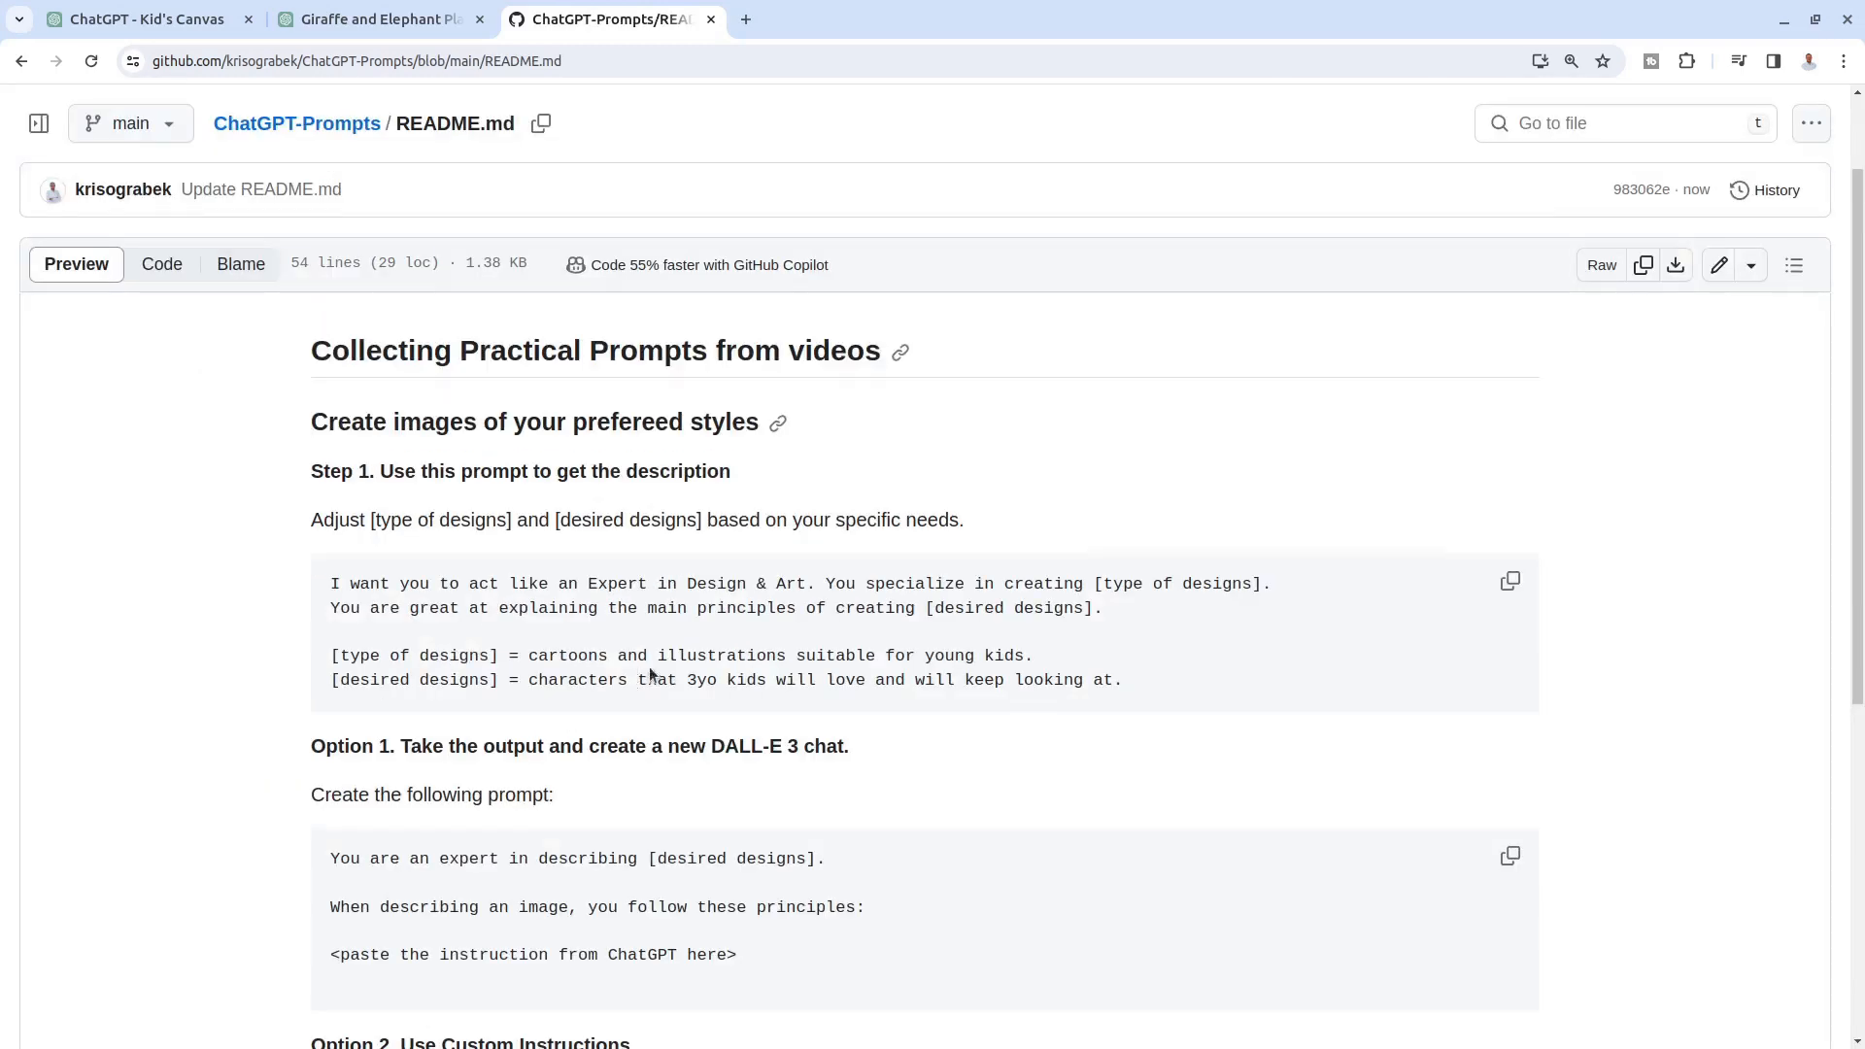
{"action": "scroll", "coordinate": [650, 673], "scroll_direction": "down", "scroll_amount": 6}
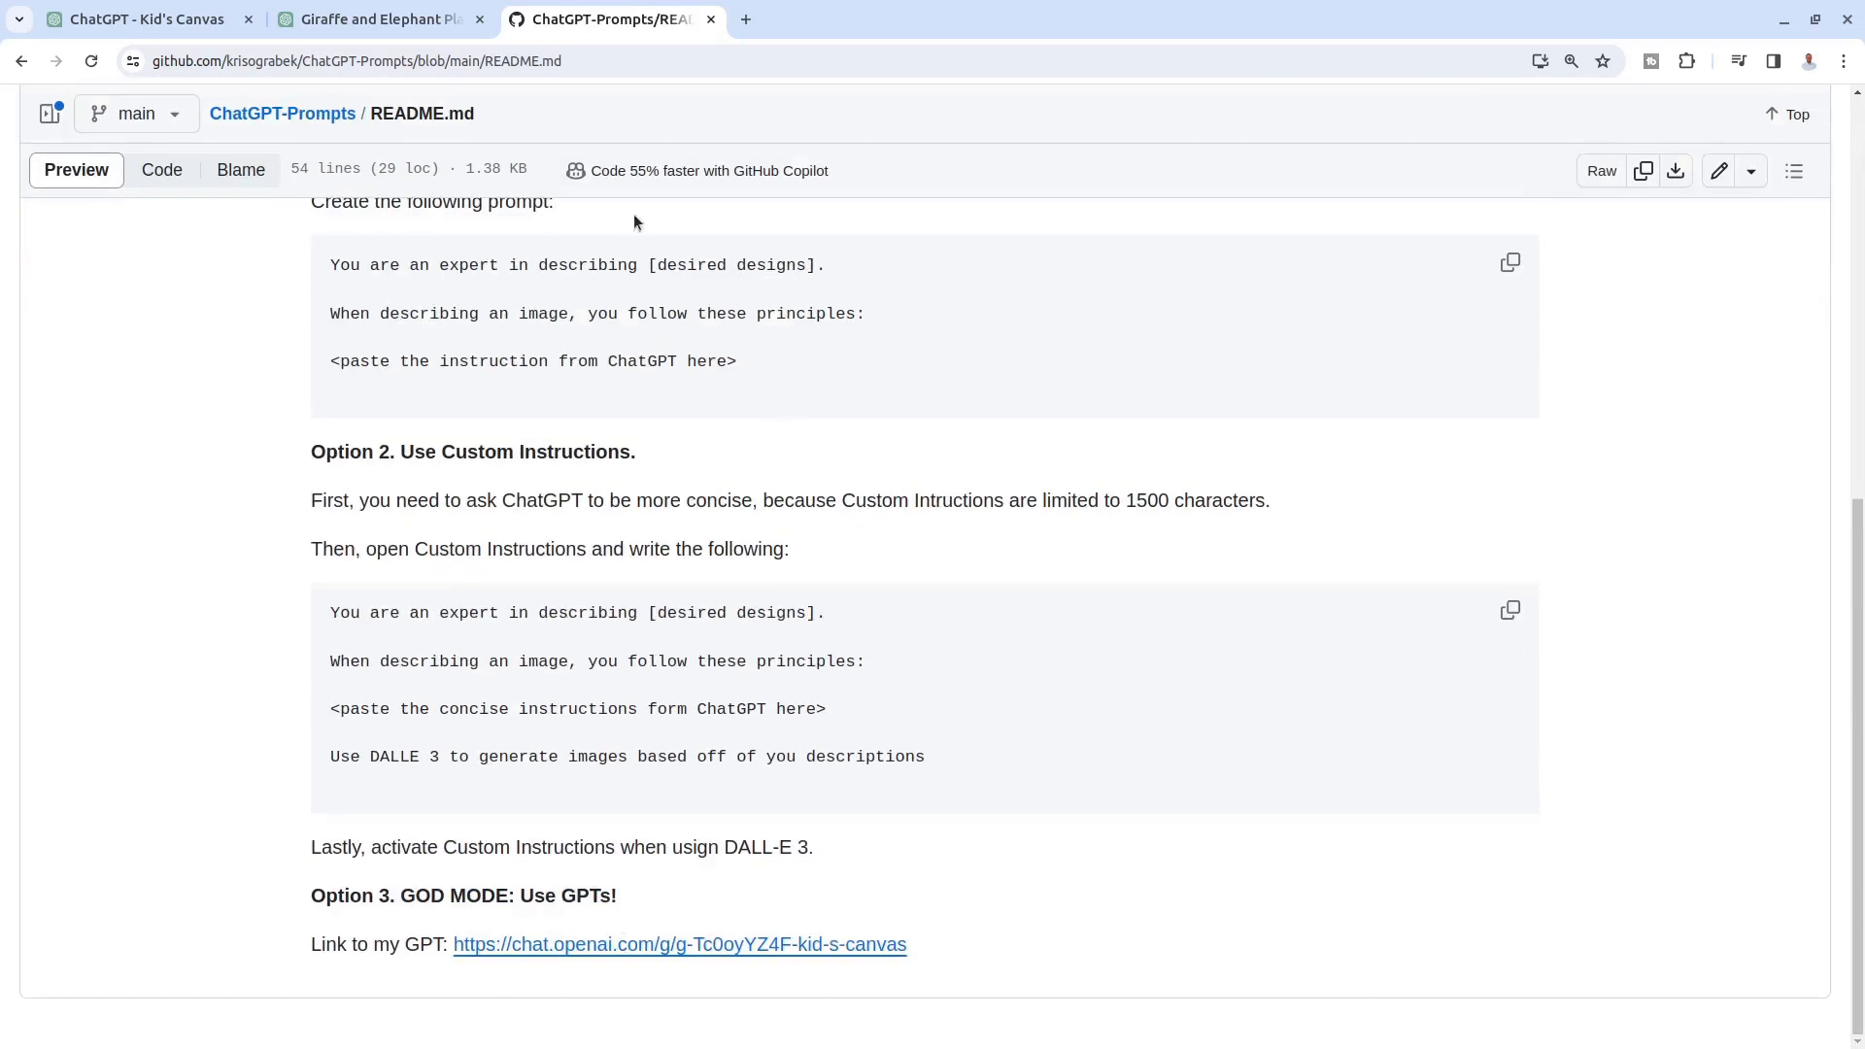
Step: Compare the image in the Giraffe and Elephant Play chat with the one generated in the Kid's Canvas chat
{"action": "left_click", "coordinate": [359, 21]}
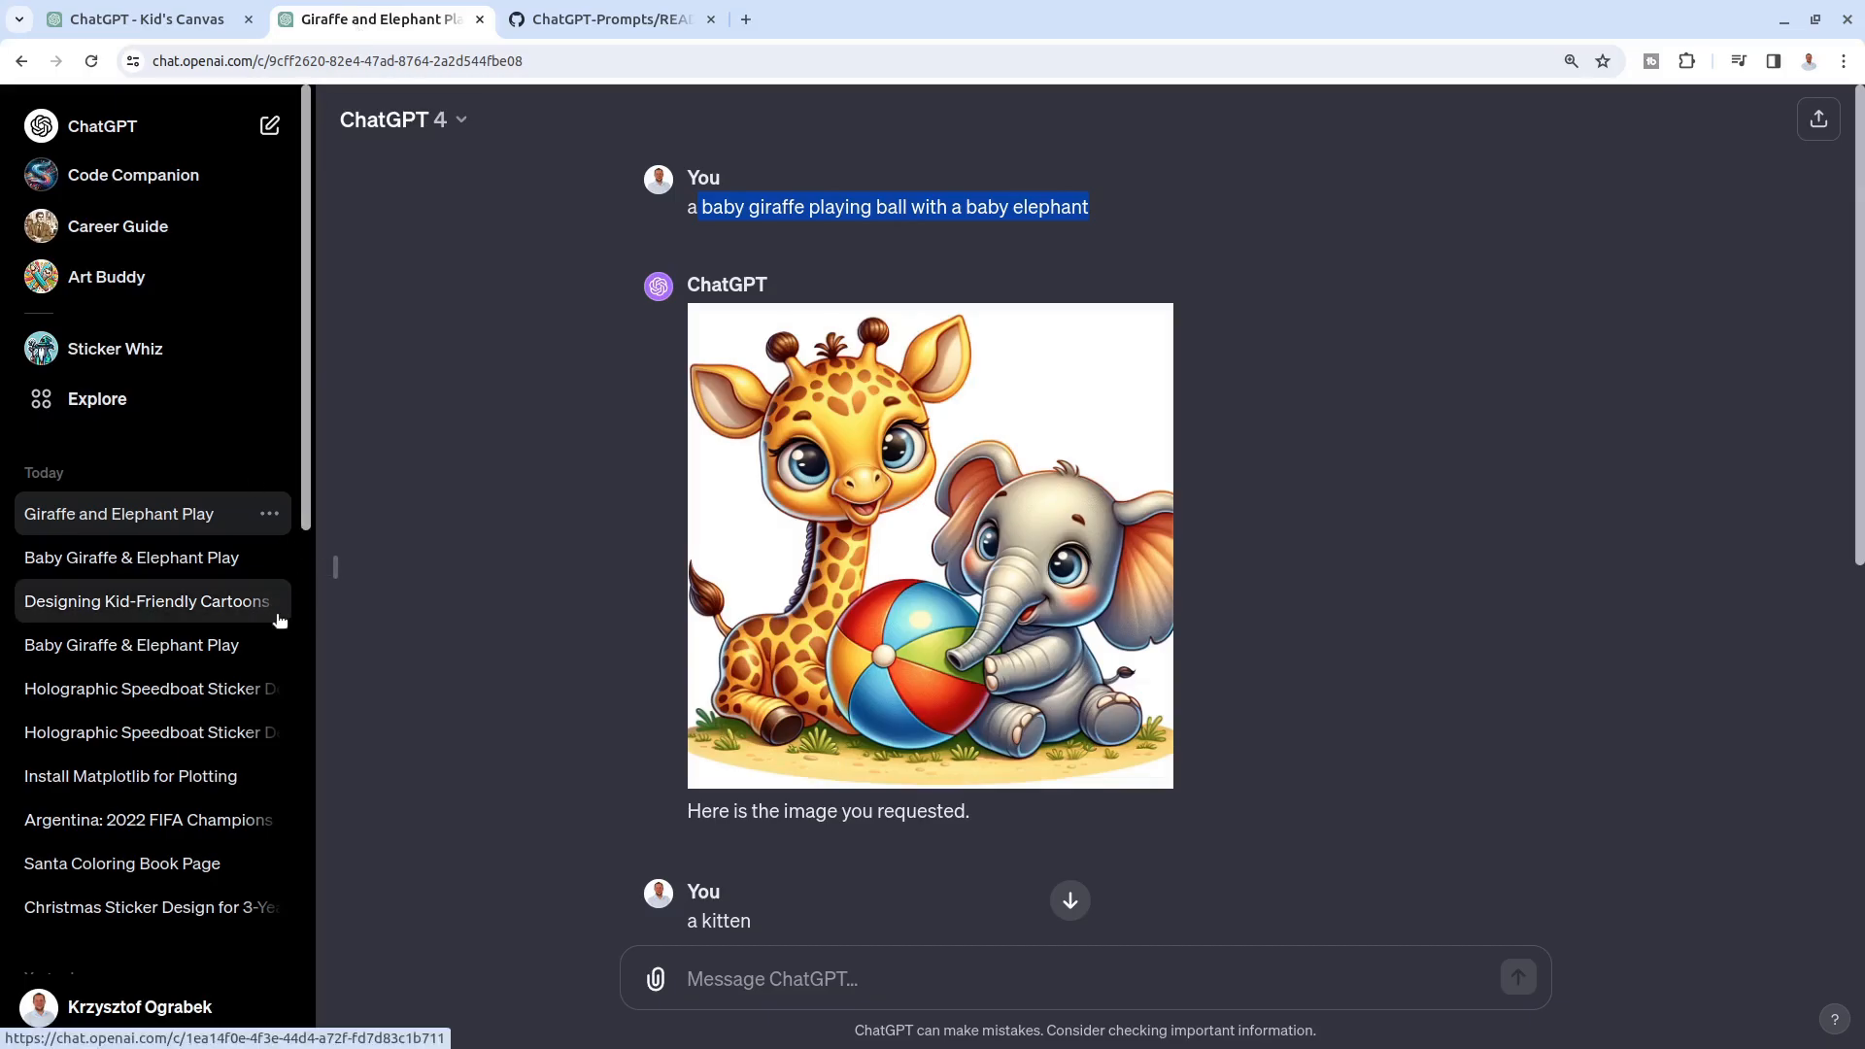
{"action": "mouse_move", "coordinate": [717, 600]}
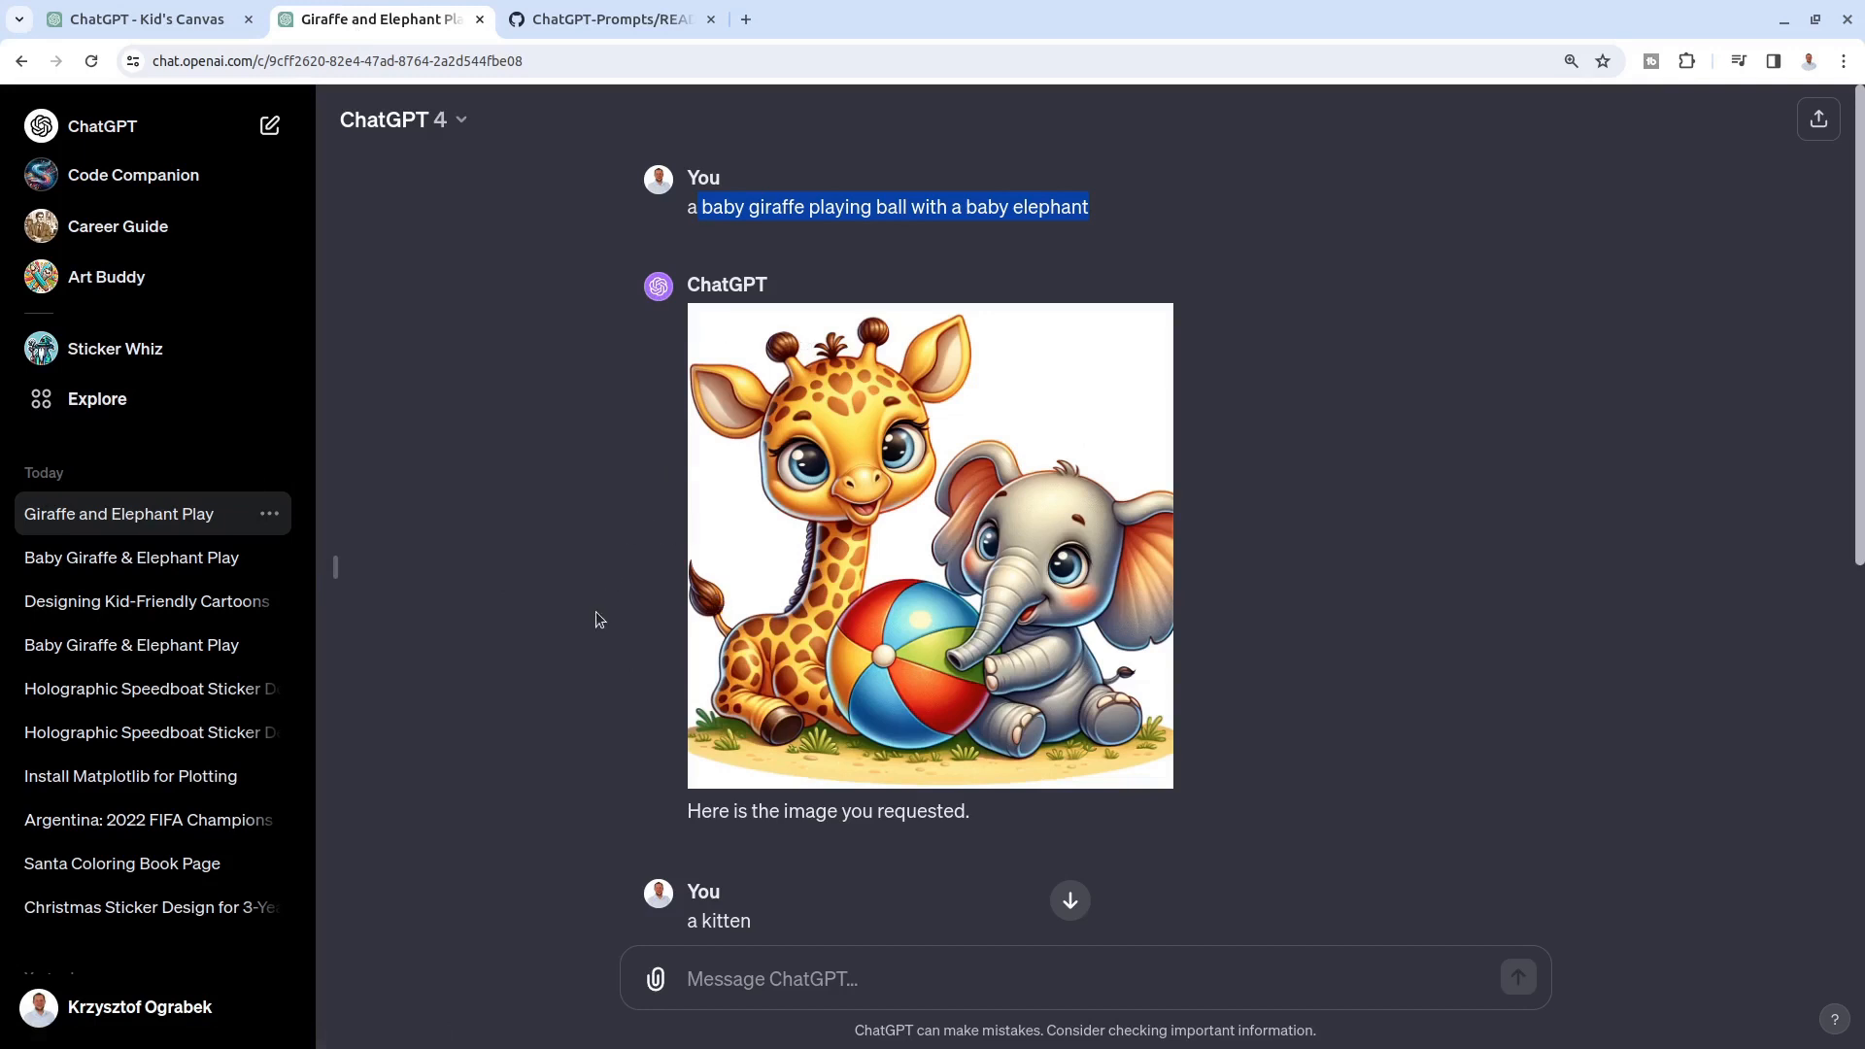
{"action": "key", "text": "ctrl+shift+Tab"}
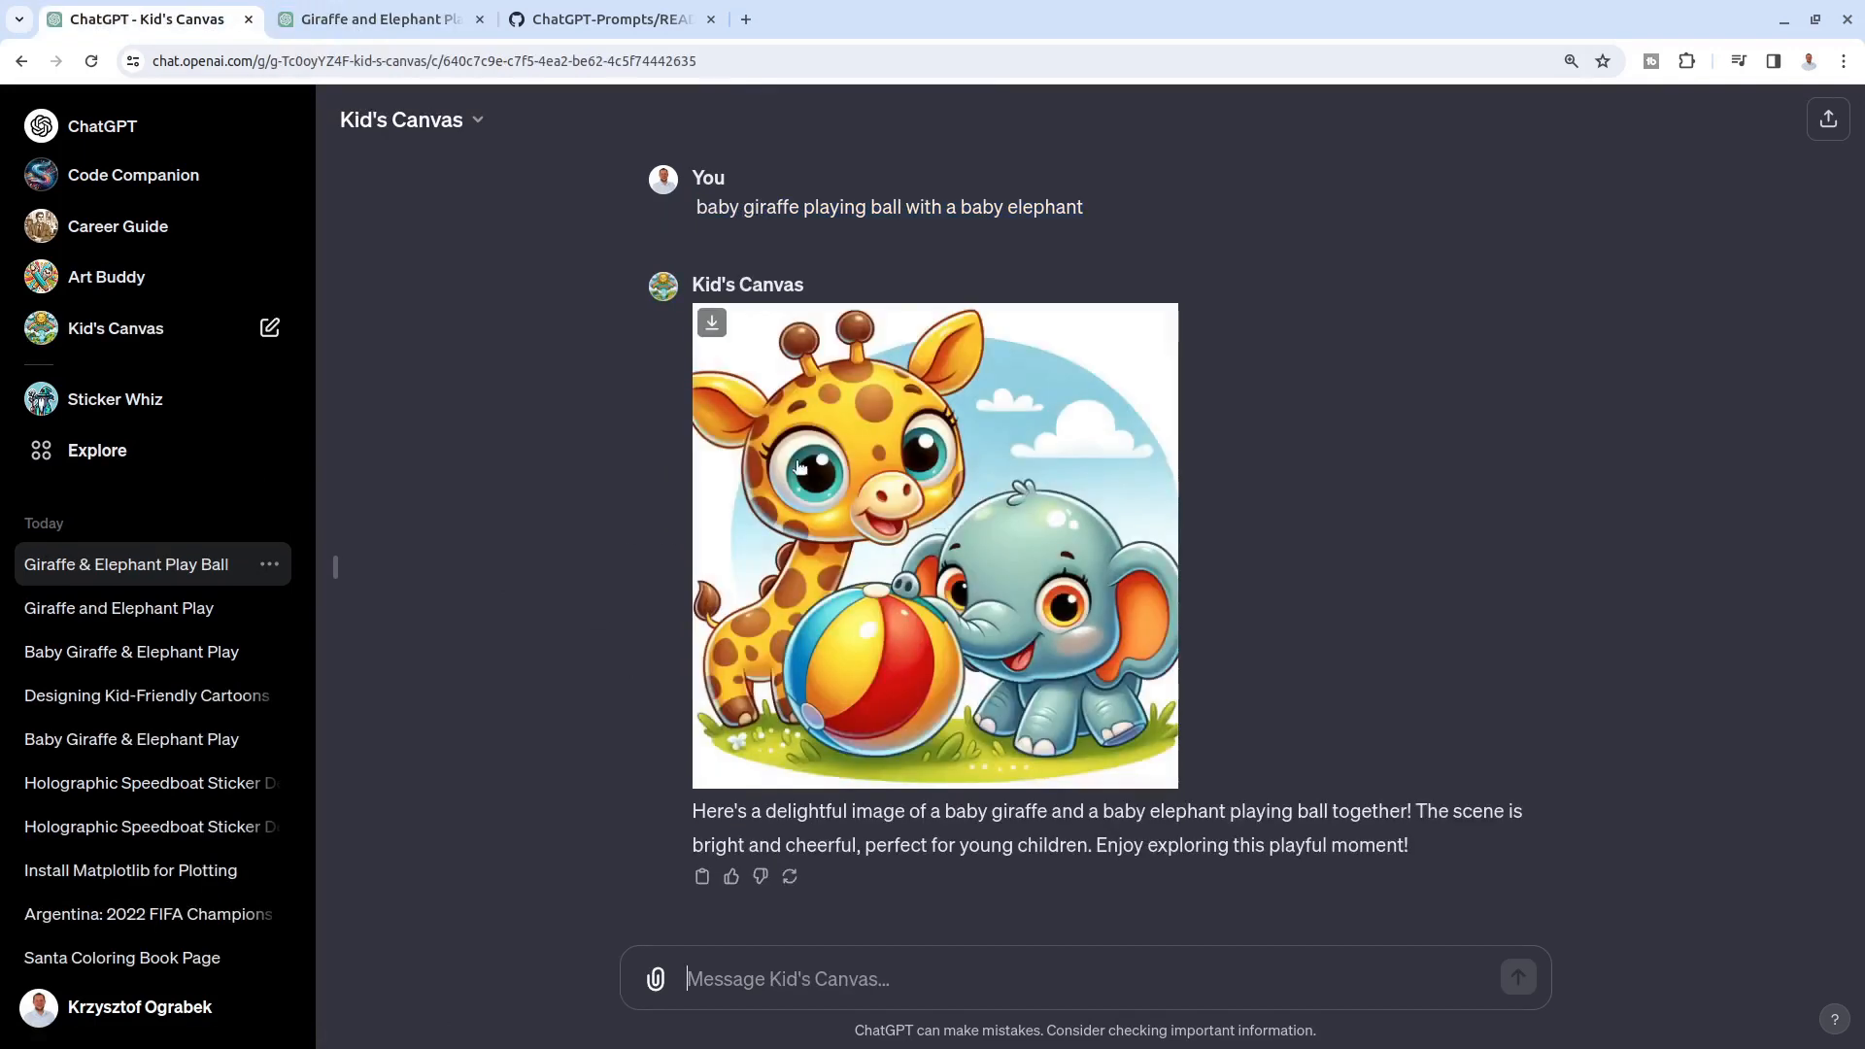